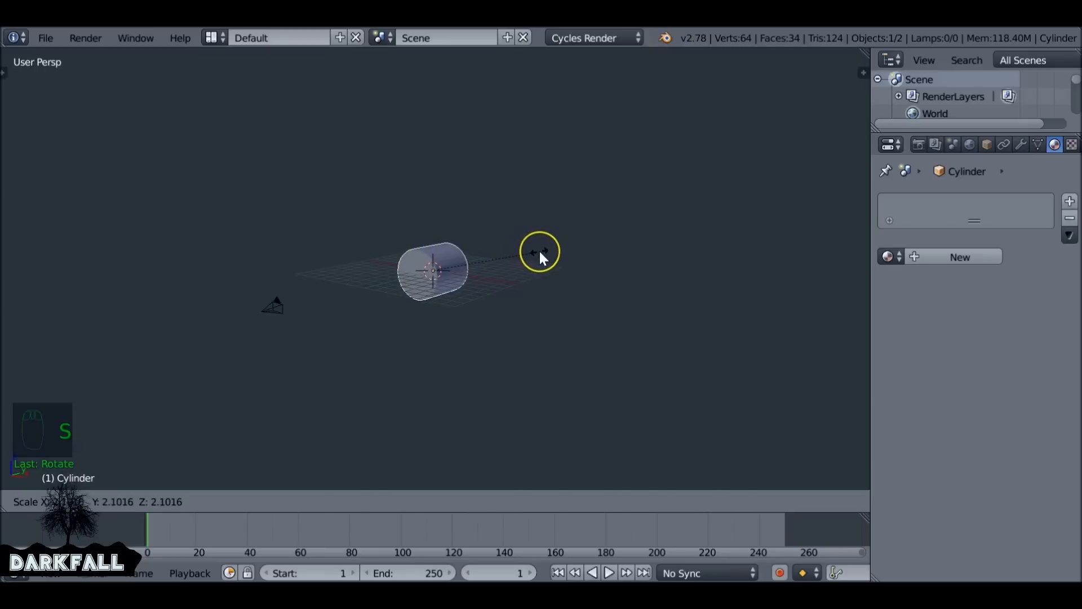
Stretch the cylinder into a long tunnel along the global Y axis and move it along Y, keeping its near end around the camera
key(s)
key(y)
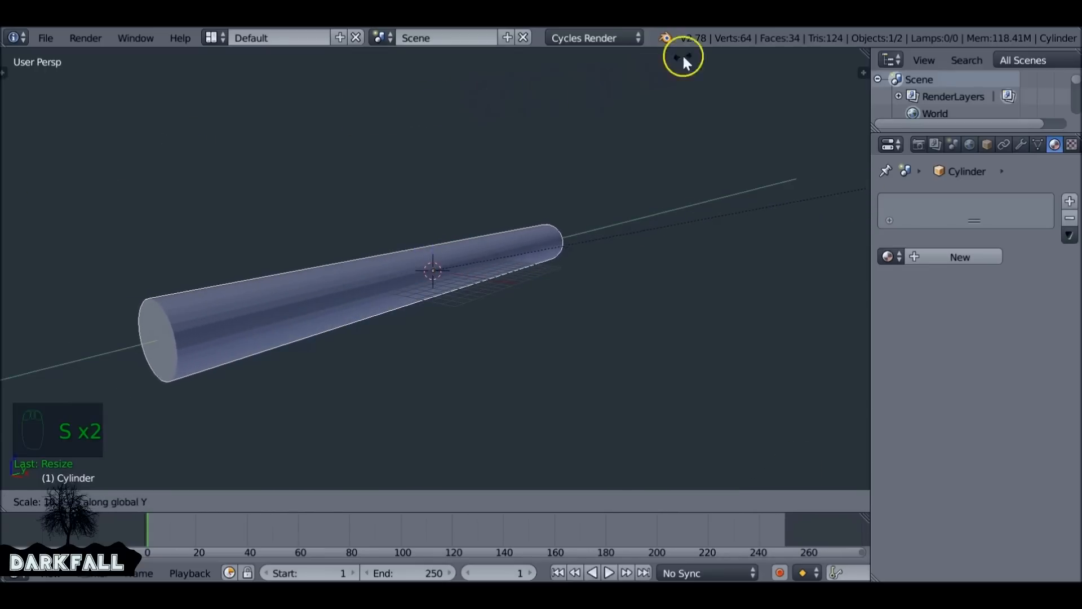
click(92, 401)
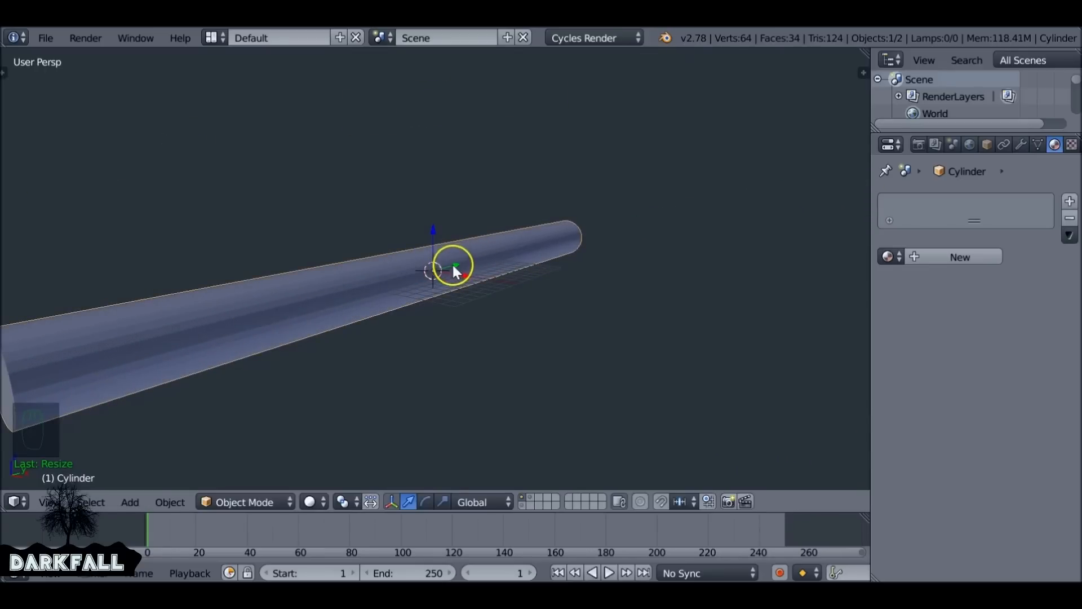
key(g)
key(y)
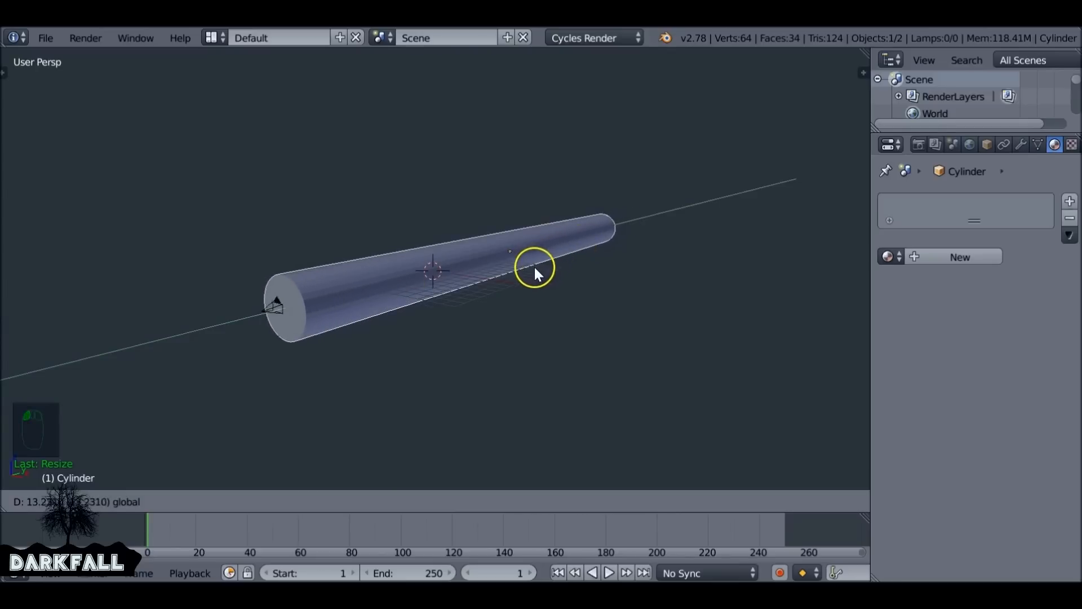
click(523, 276)
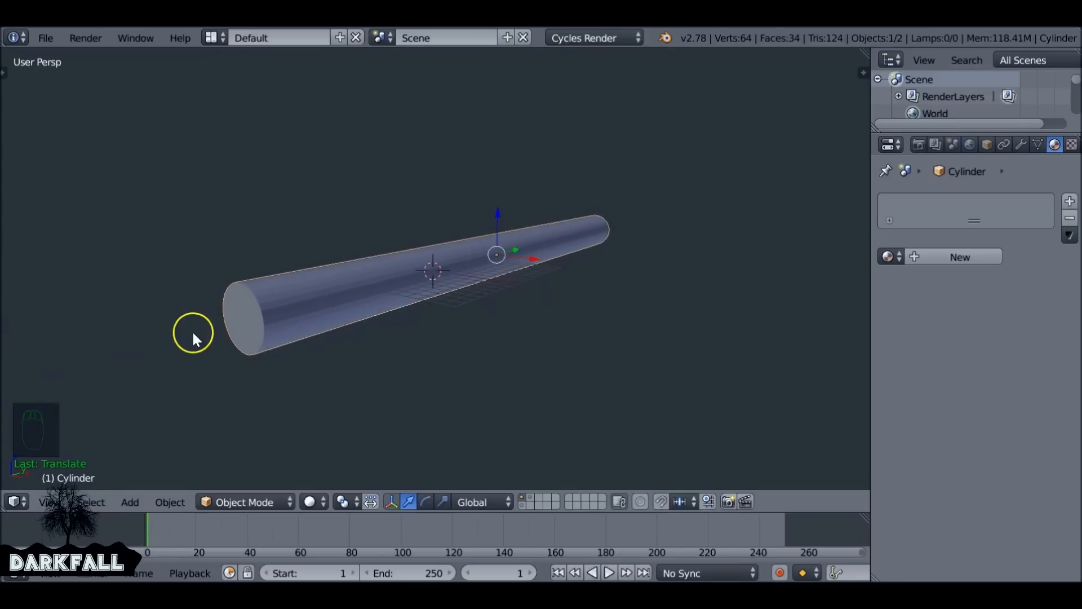
Delete the cap faces at both ends of the cylinder in Edit Mode to leave an open tube
key(Tab)
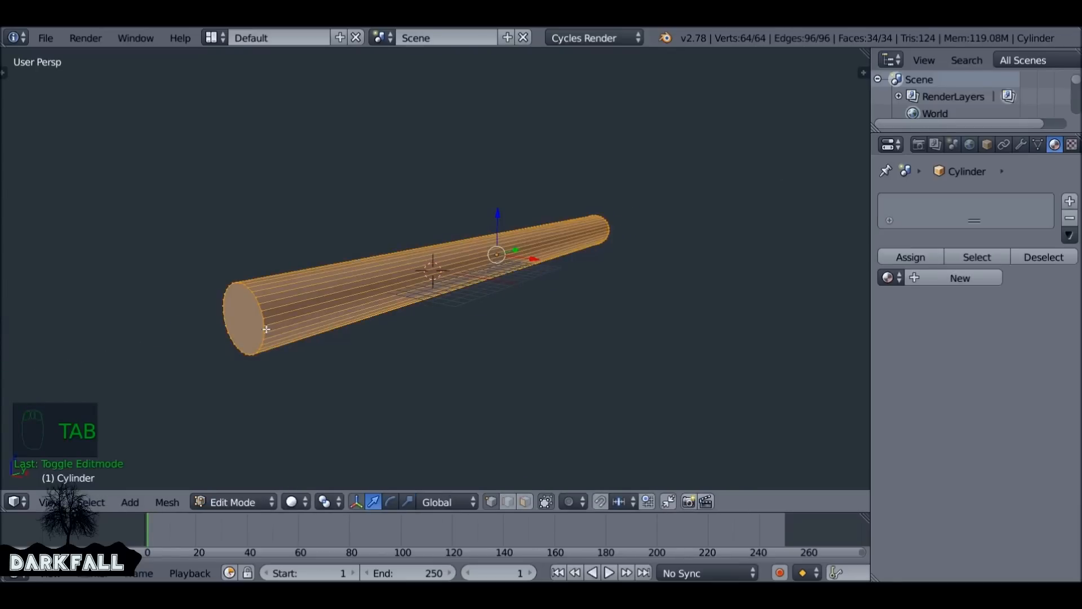
click(525, 502)
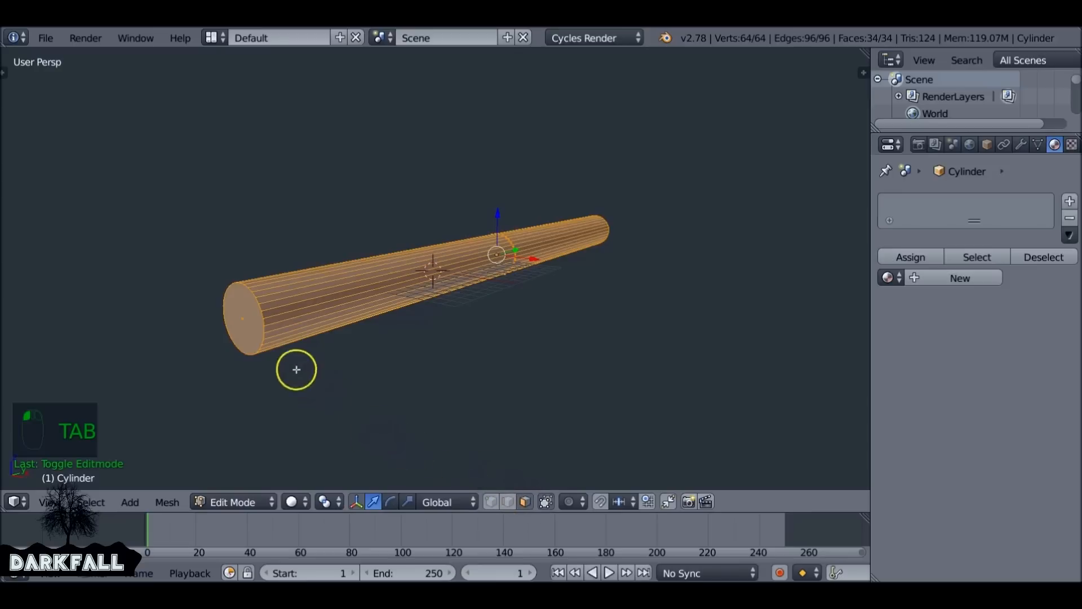
right_click(242, 311)
mouse_move(450, 328)
middle_down()
mouse_move(285, 317)
mouse_move(448, 336)
middle_up()
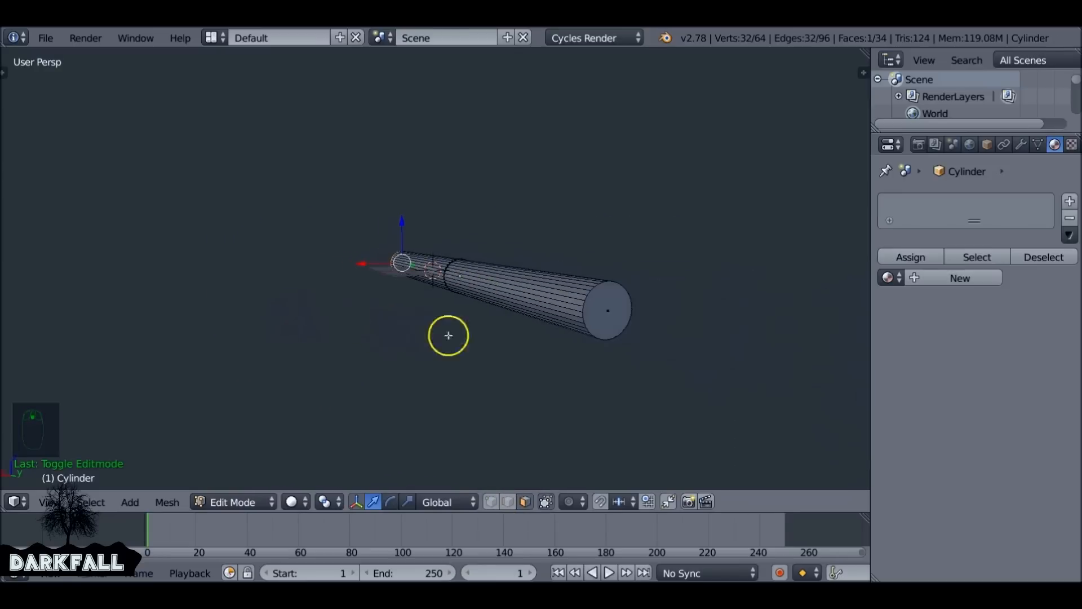
shift+right_click(605, 309)
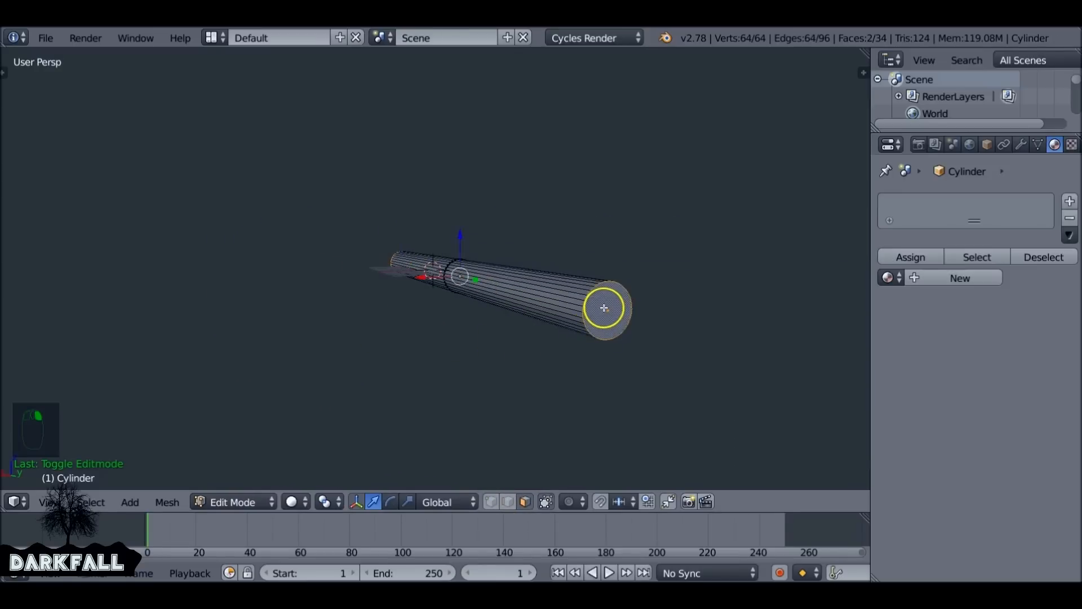
key(x)
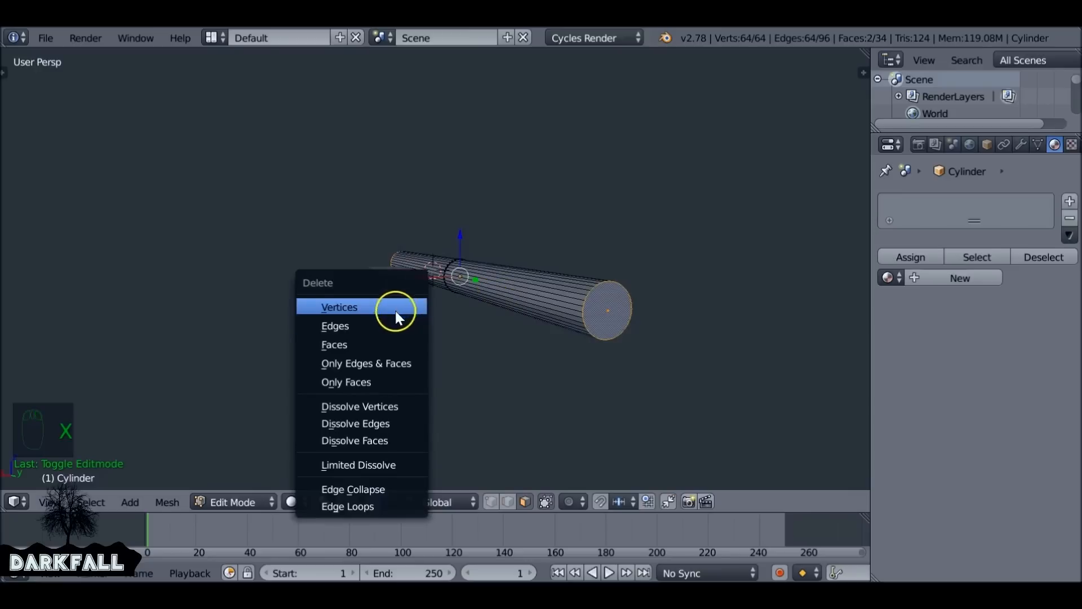
click(367, 345)
Split the 3D view into two side-by-side areas and show the camera view in the narrower one
middle_drag(412, 332, 551, 307)
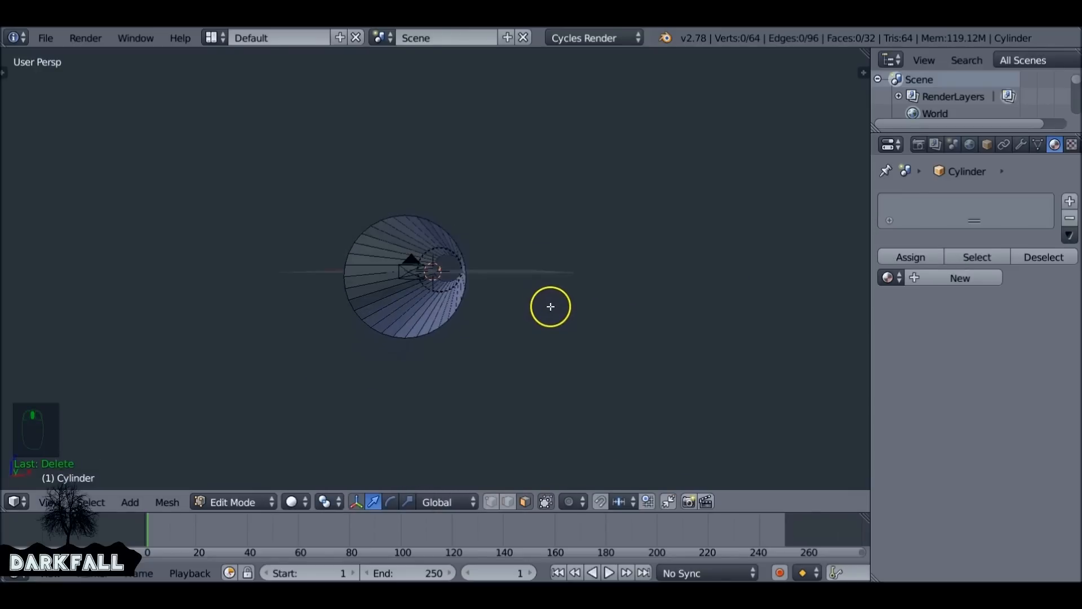
drag(865, 51, 334, 97)
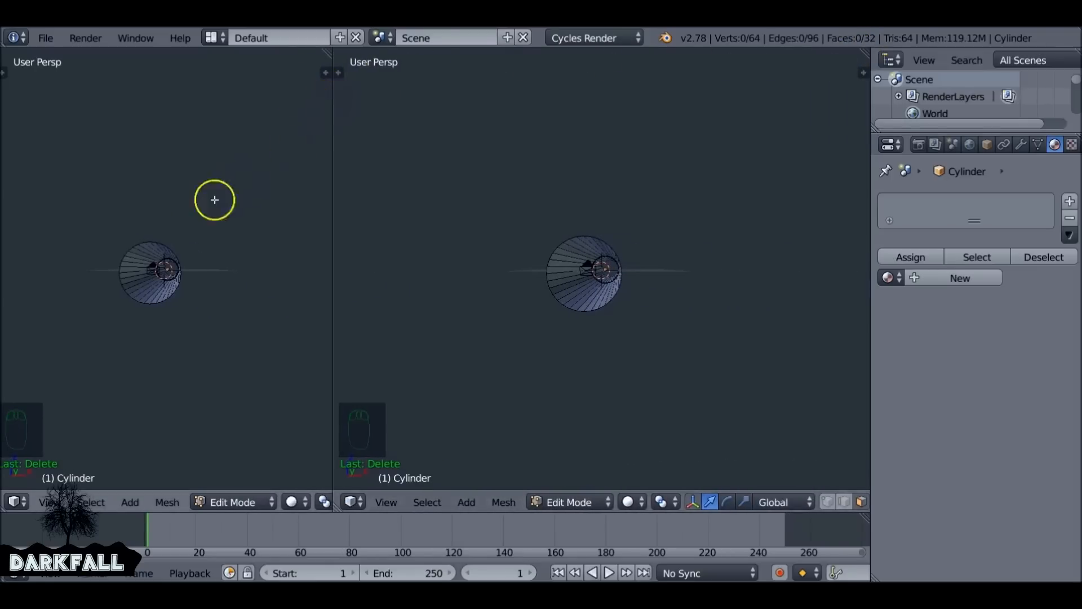
key(KP_0)
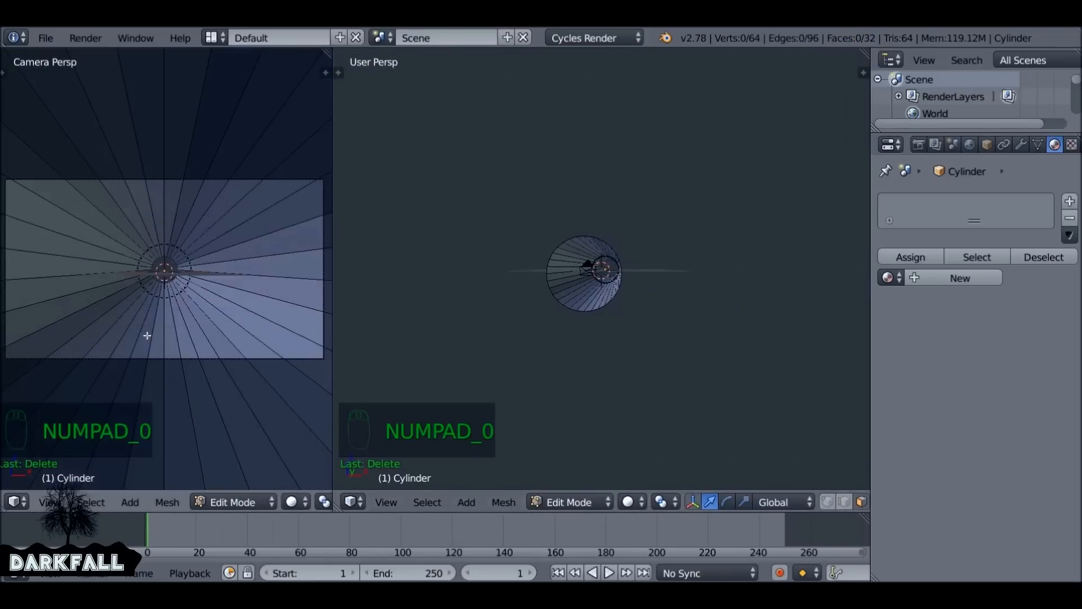
scroll(173, 289, up, 2)
scroll(169, 288, down, 1)
Flip the normals of all the tube's faces to point inward and return to Object Mode
middle_drag(539, 271, 611, 312)
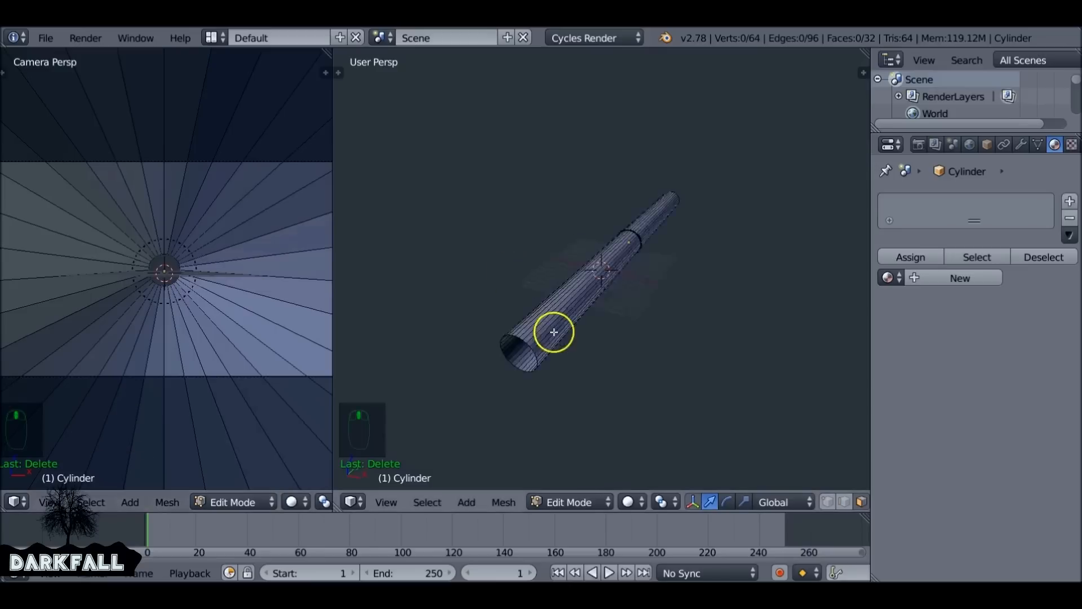
scroll(247, 340, down, 1)
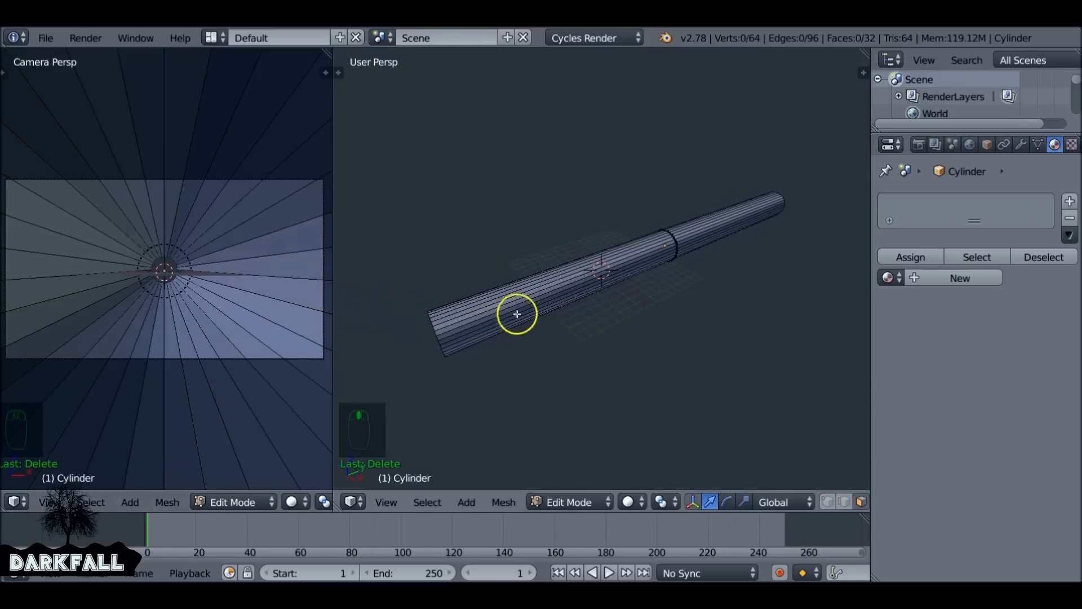
middle_drag(507, 314, 531, 361)
middle_drag(611, 343, 530, 354)
middle_drag(523, 301, 586, 281)
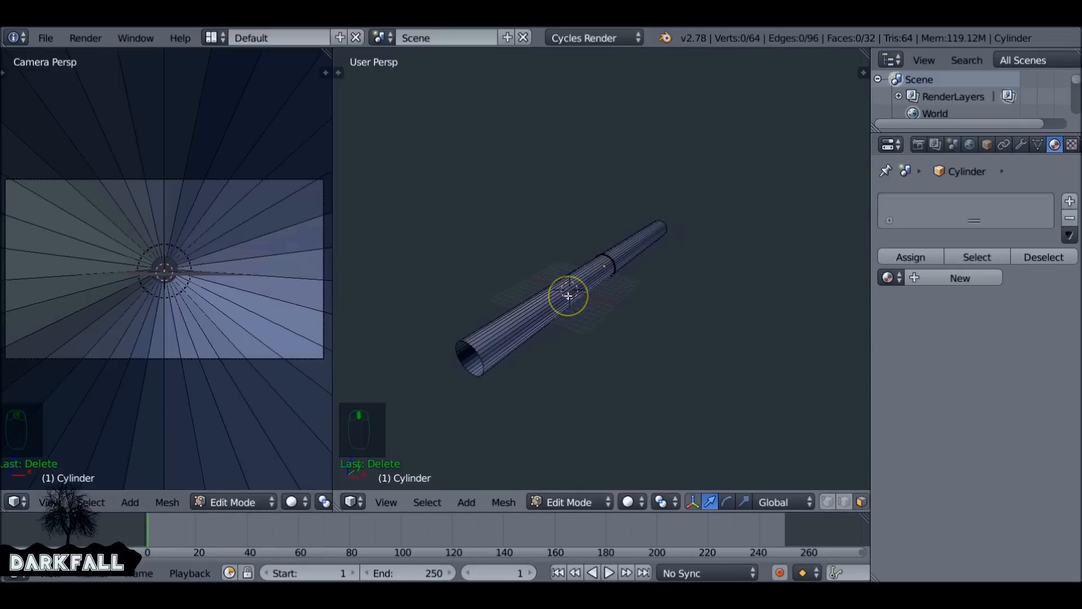
key(a)
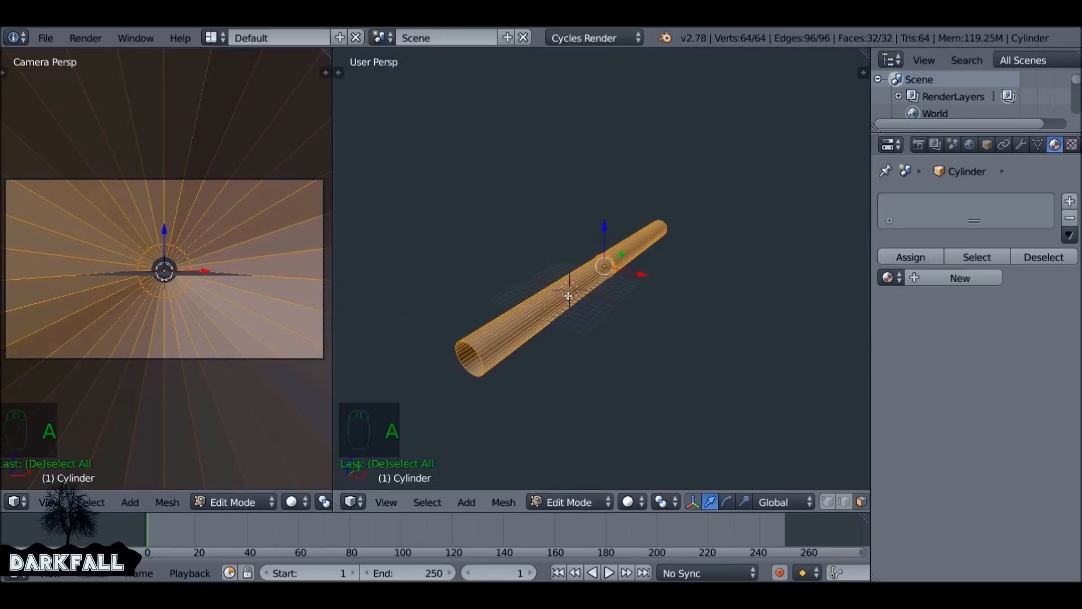
key(space)
text(flip)
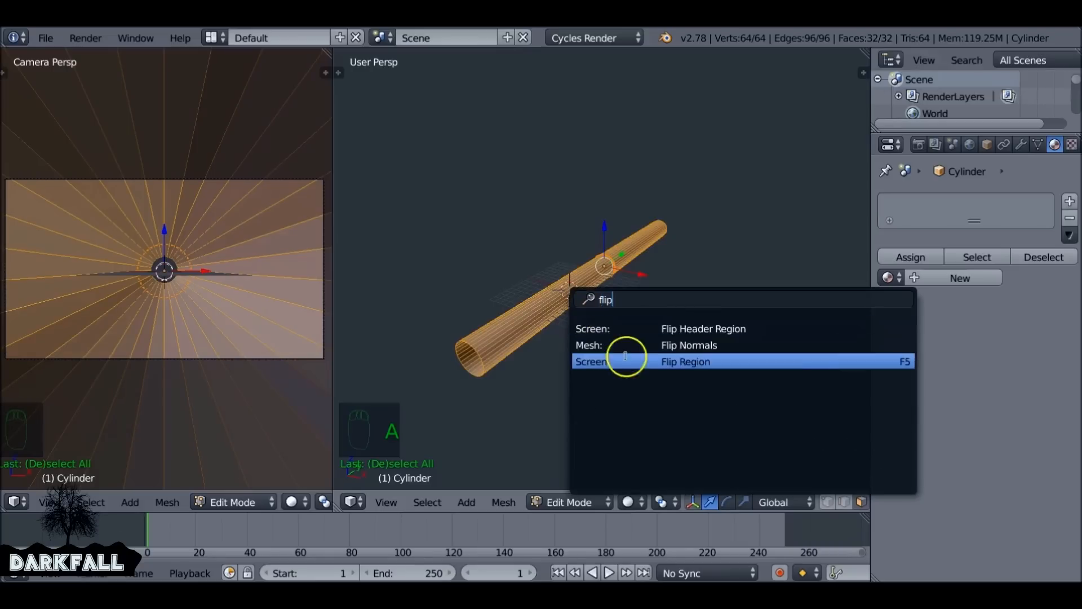
click(738, 341)
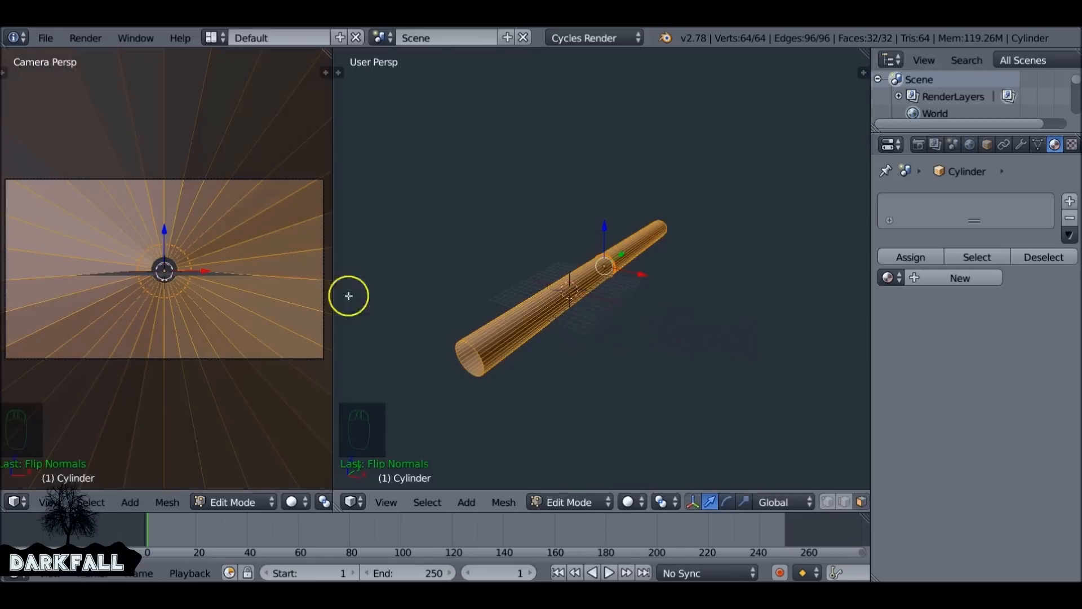
key(Tab)
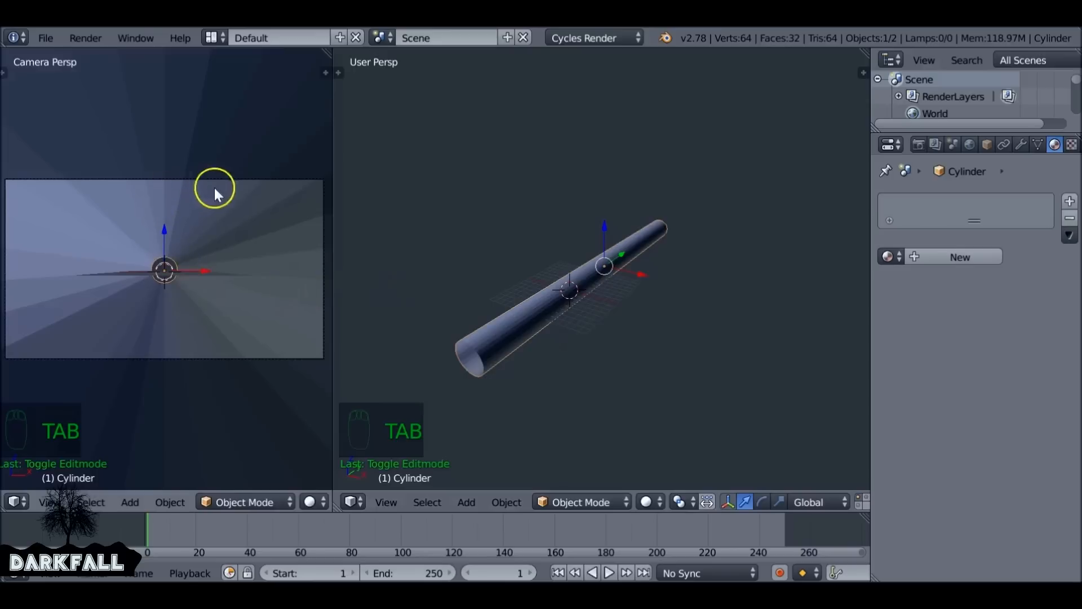
Show the 3D view's properties, collapse the Screencast Keys settings and expand the Display settings
scroll(541, 332, up, 4)
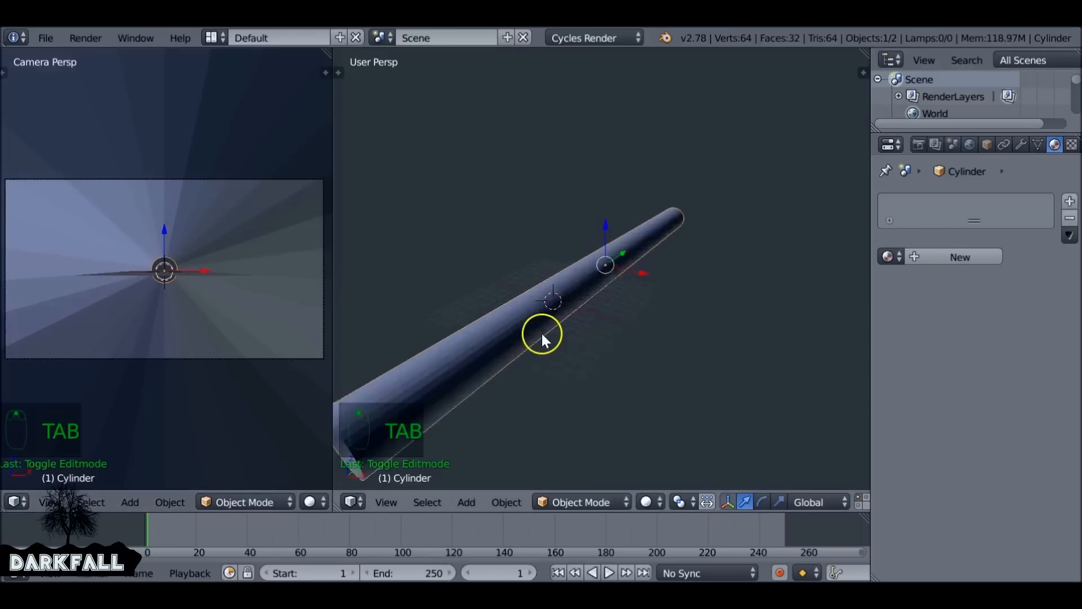
scroll(512, 357, down, 4)
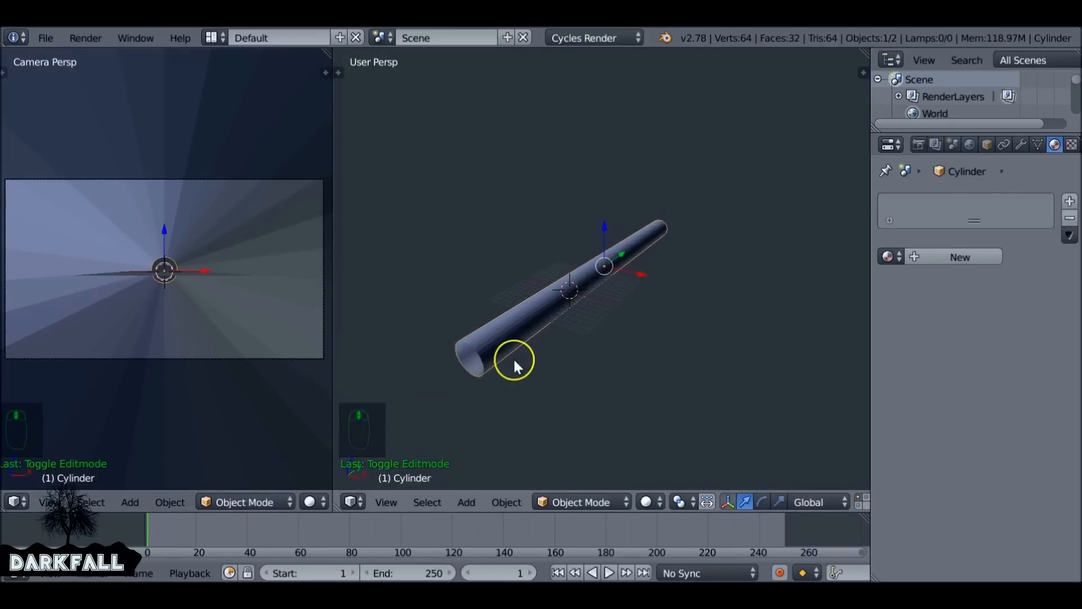
shift+middle_drag(513, 357, 564, 329)
key(n)
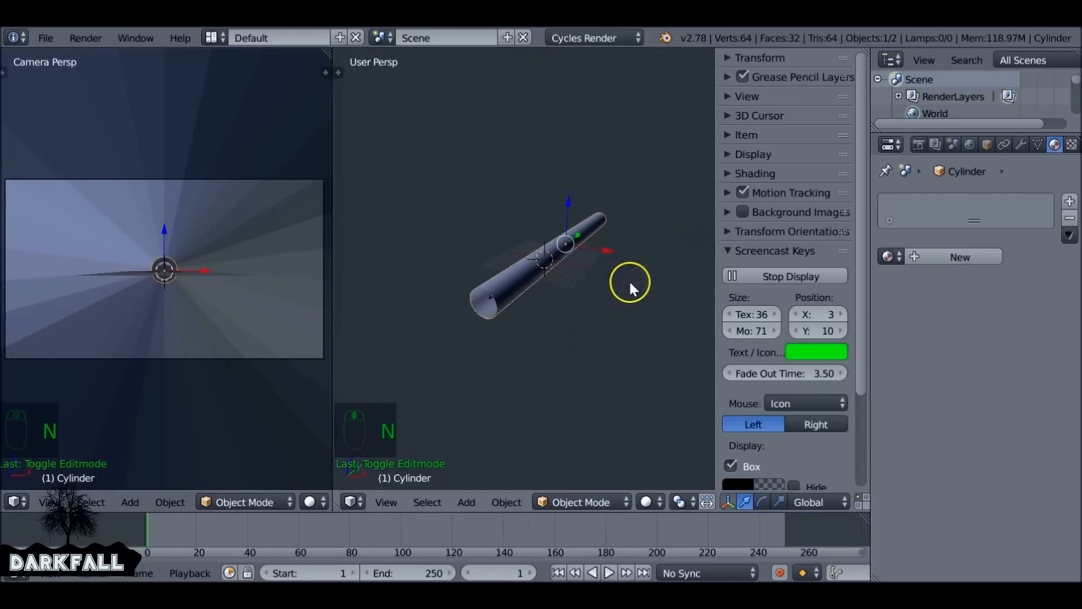
click(744, 251)
click(748, 153)
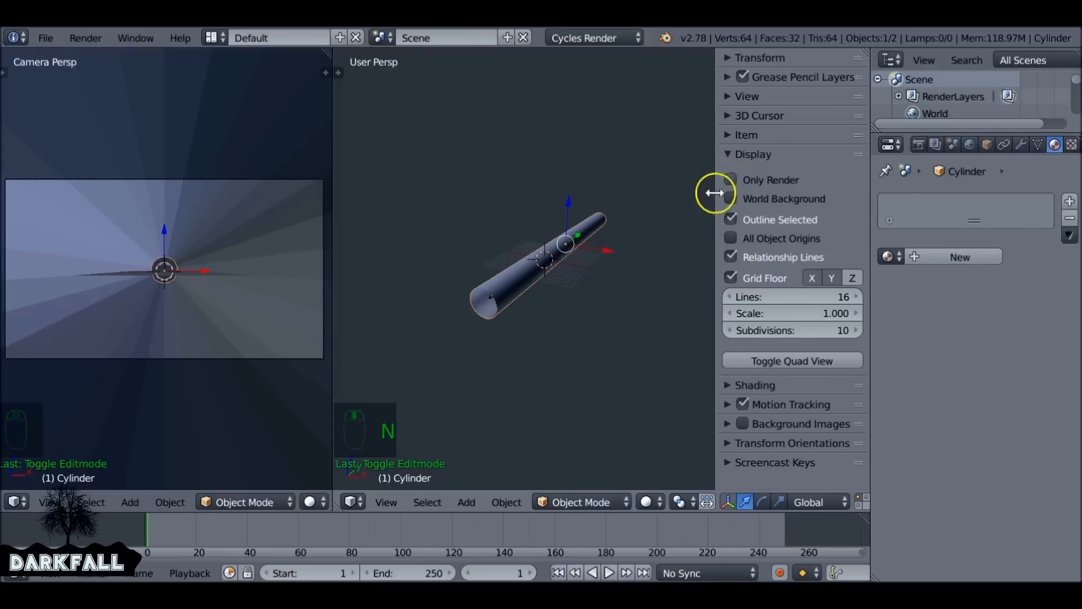
scroll(592, 243, up, 2)
Return to Edit Mode and display the tube's face normals at a size of 1.30 to check their direction
key(Tab)
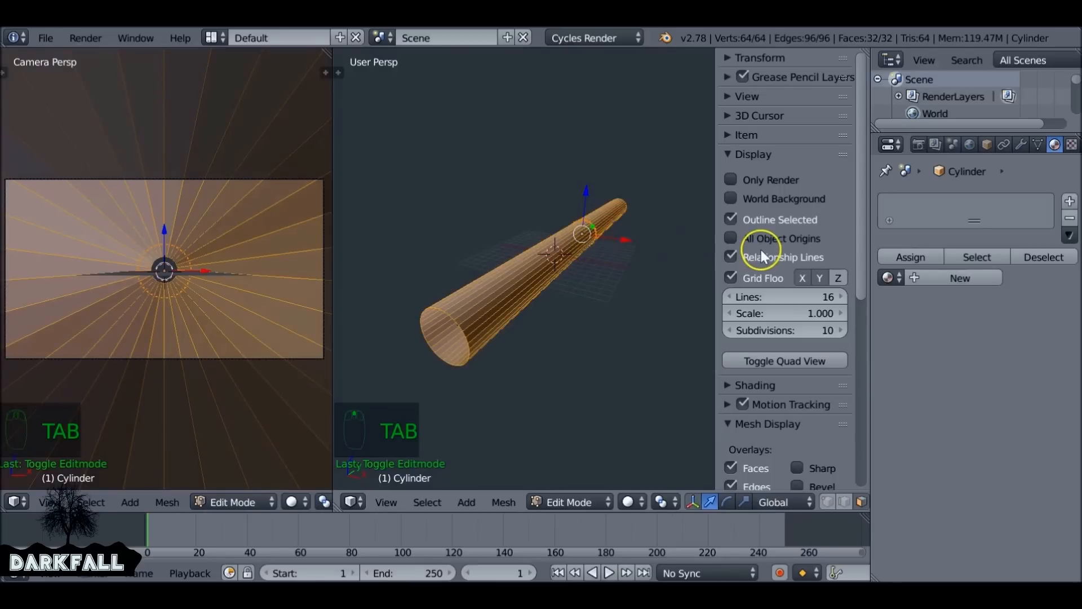
scroll(761, 249, down, 8)
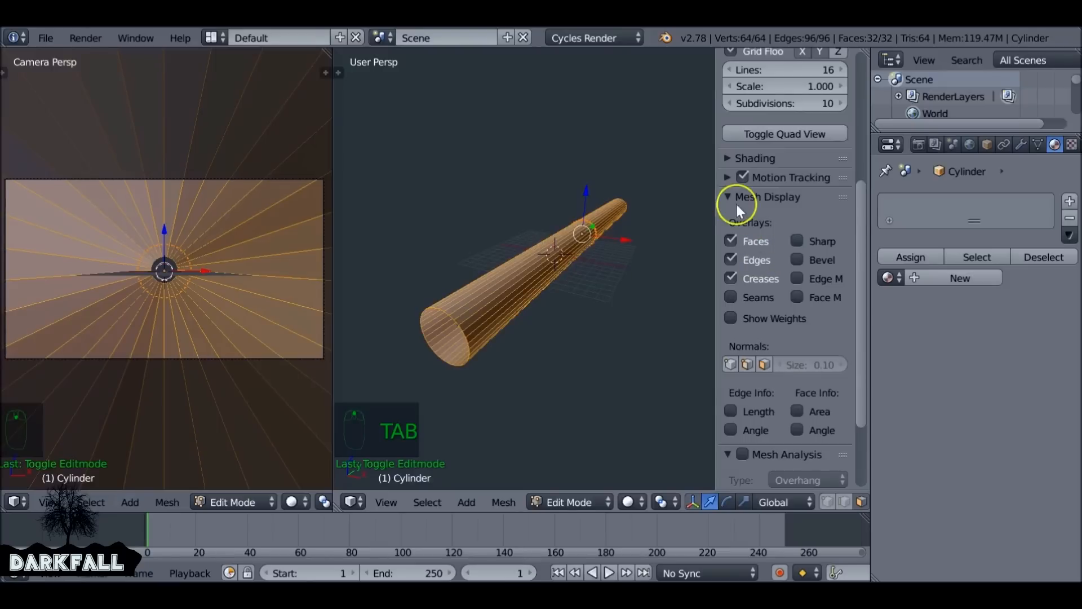
click(765, 364)
scroll(485, 371, up, 5)
scroll(496, 367, down, 5)
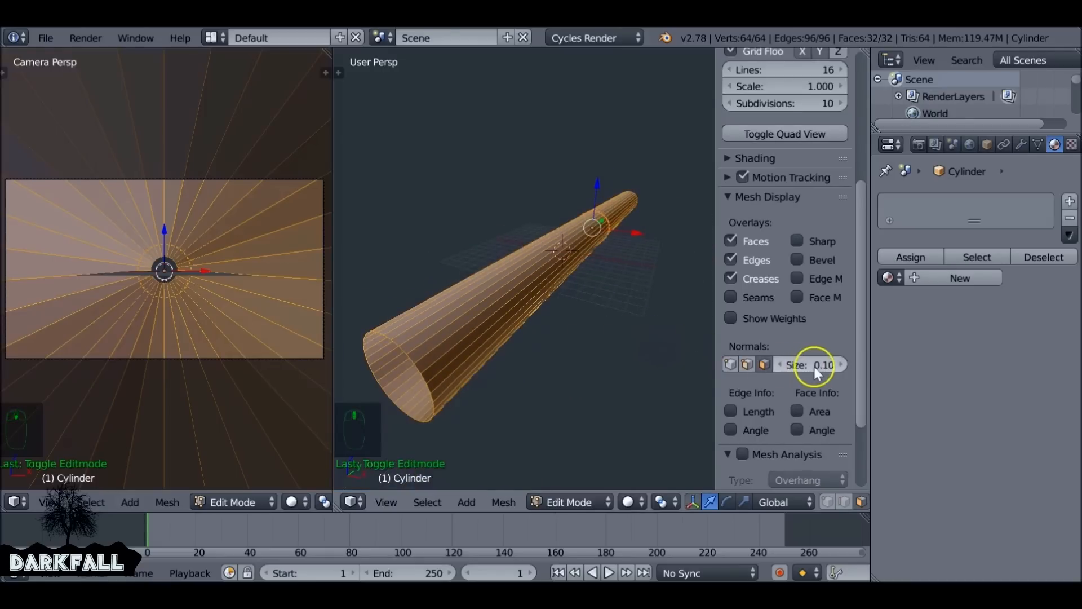
mouse_move(829, 364)
mouse_down()
mouse_move(842, 364)
mouse_move(826, 365)
mouse_up()
scroll(198, 269, up, 6)
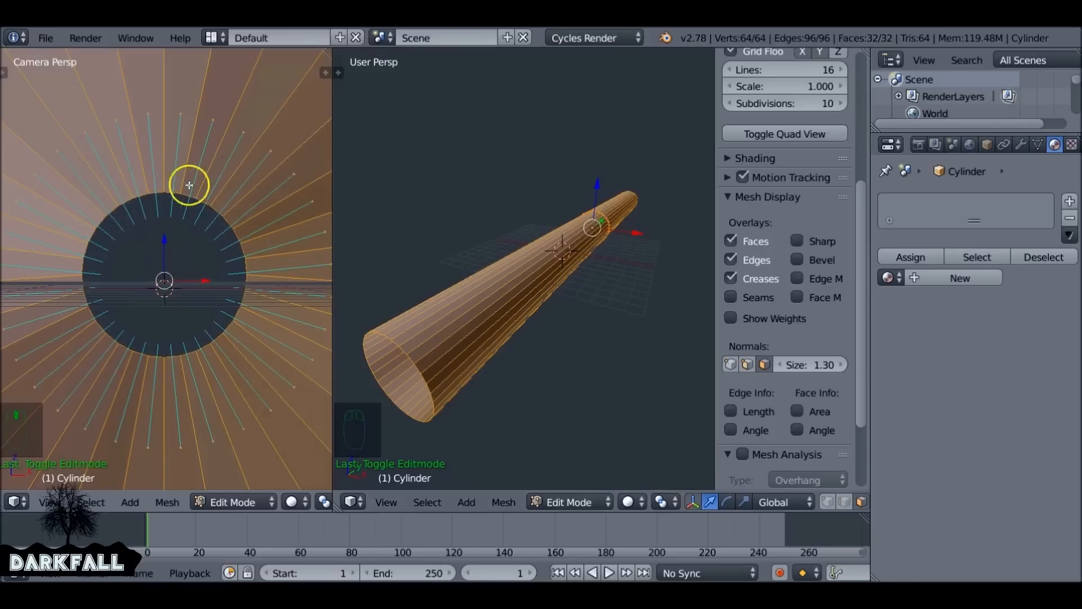
Flip the tube's normals outward and back inward to compare both directions
key(space)
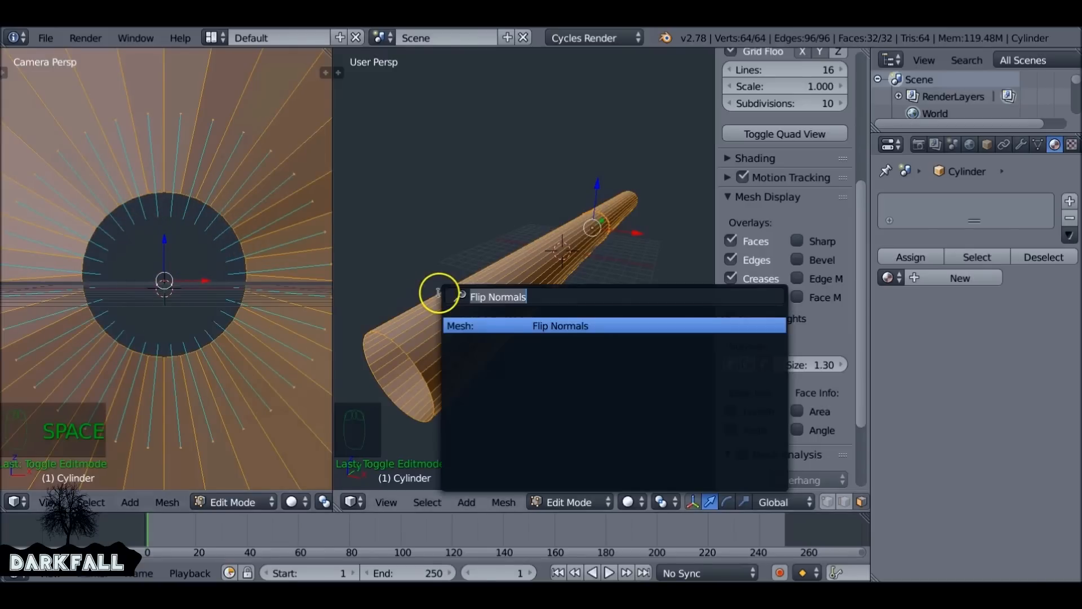
key(Return)
scroll(541, 177, up, 4)
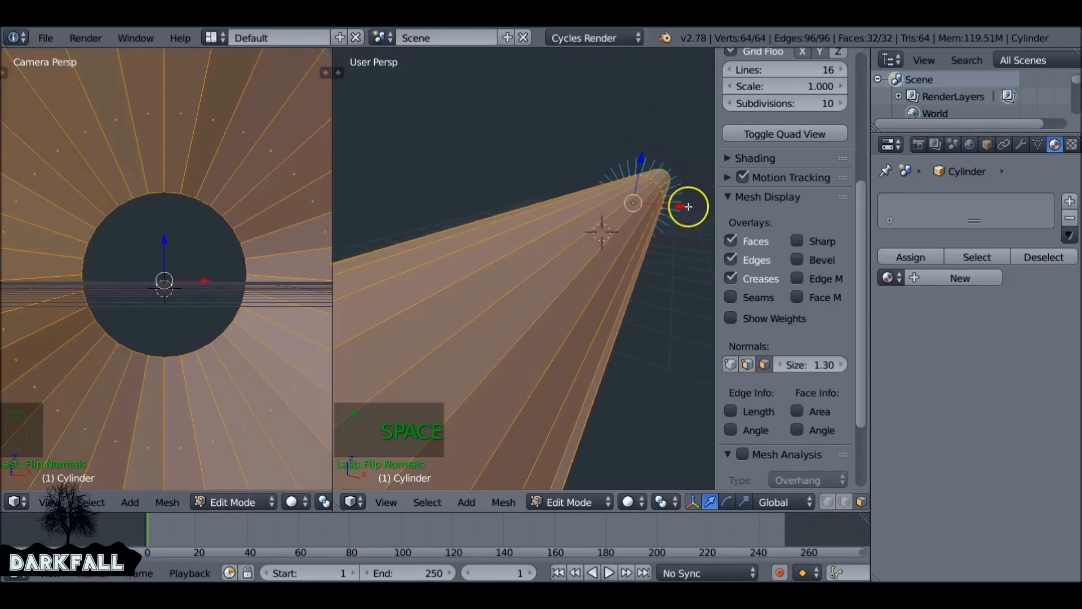
key(space)
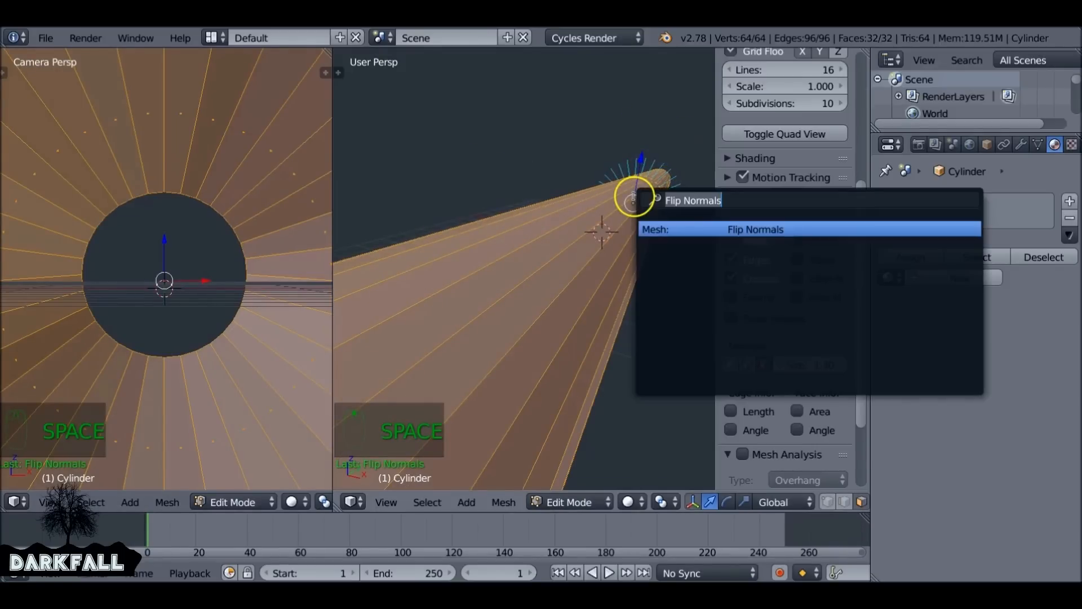
key(Return)
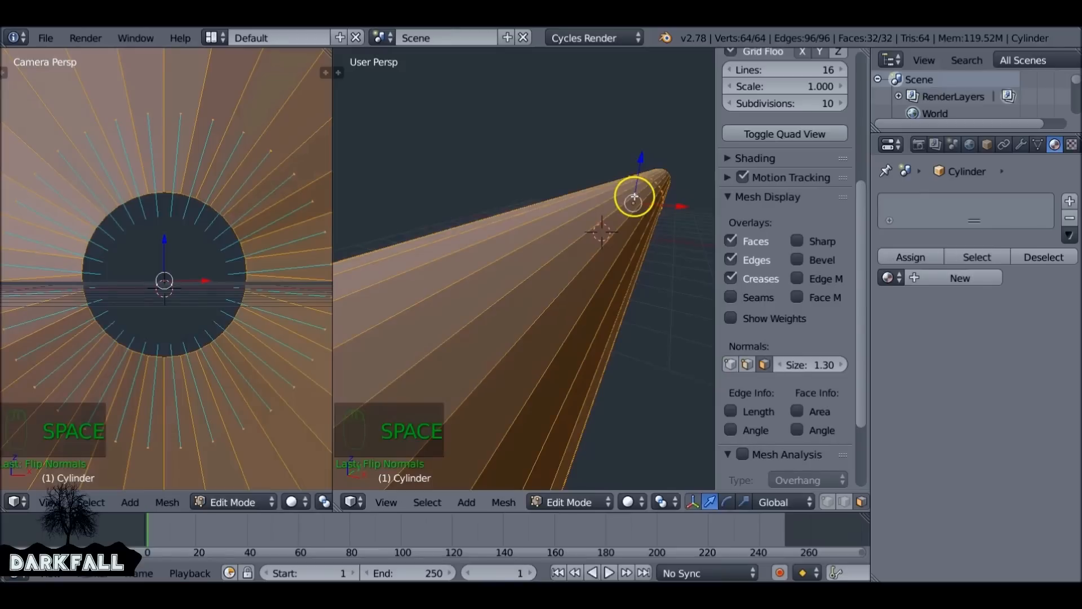
Turn off the face normals display, collapse the Mesh Display settings and hide the 3D view's properties
click(733, 197)
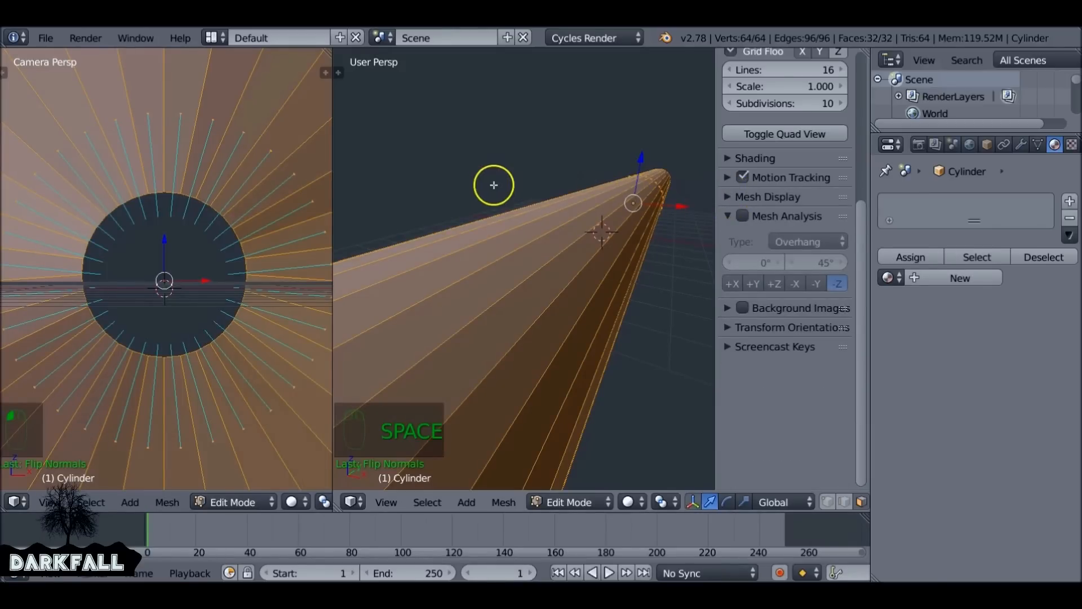
click(729, 211)
click(727, 208)
click(728, 208)
click(729, 204)
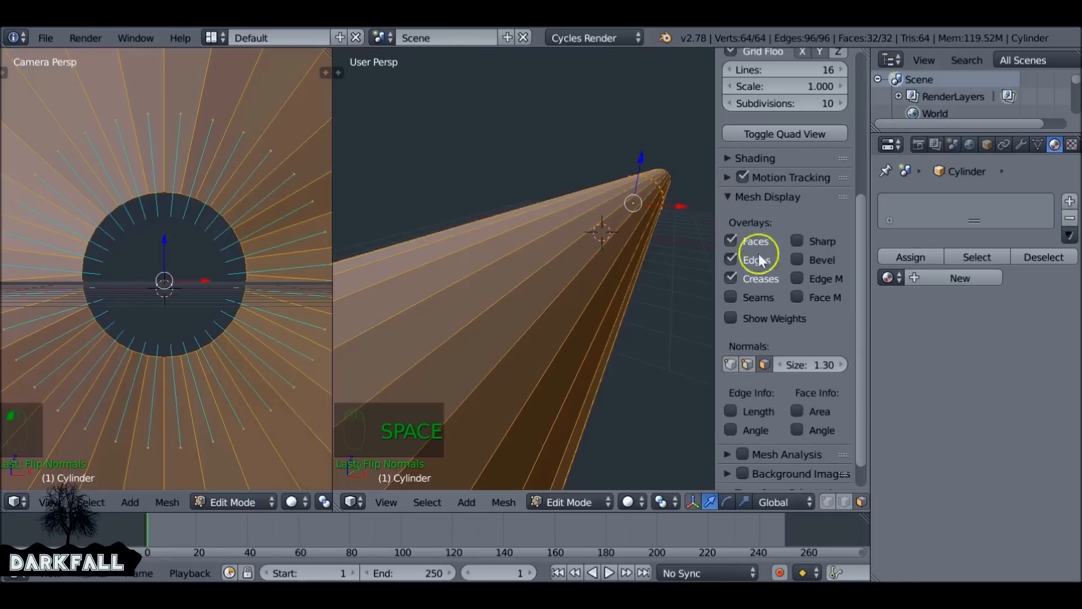
click(764, 364)
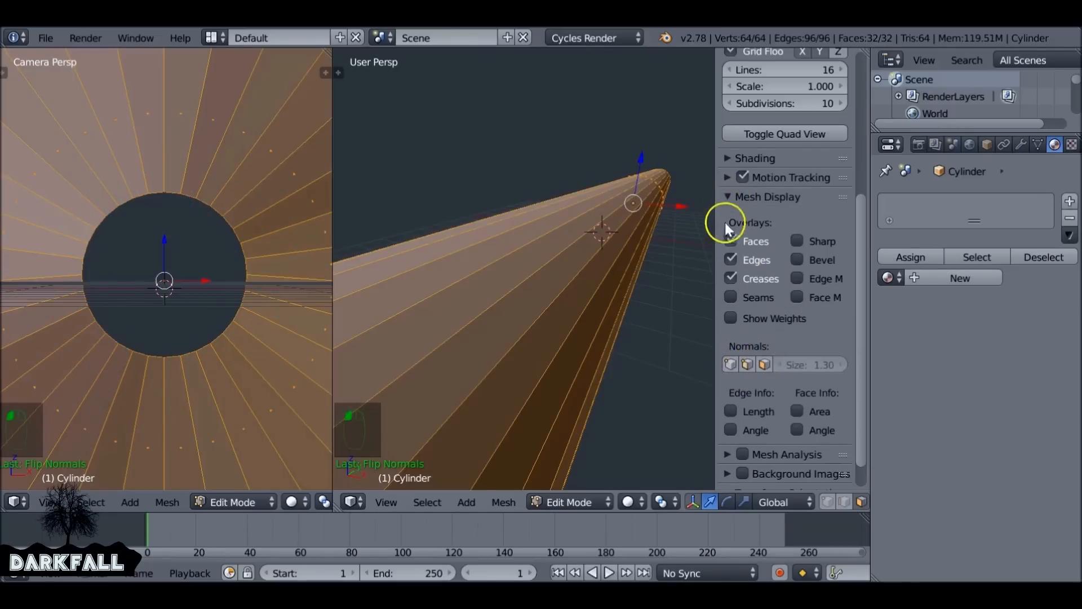
click(727, 196)
key(n)
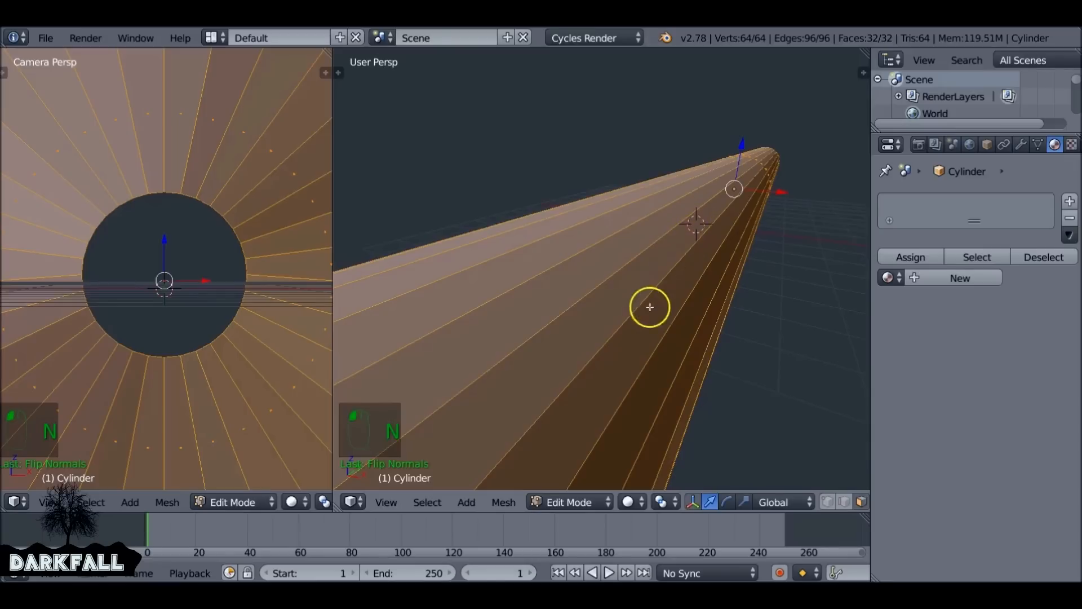
Add about 15 evenly spaced loop cuts around the cylinder along its length, without sliding them
scroll(657, 290, down, 3)
key(Tab)
scroll(516, 269, down, 4)
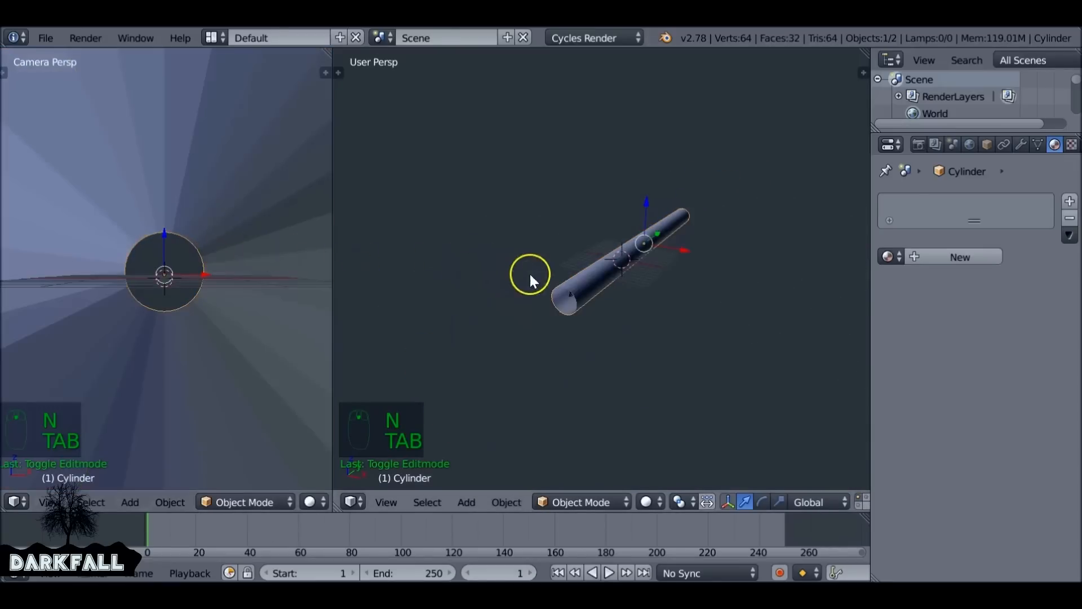
middle_drag(636, 317, 570, 321)
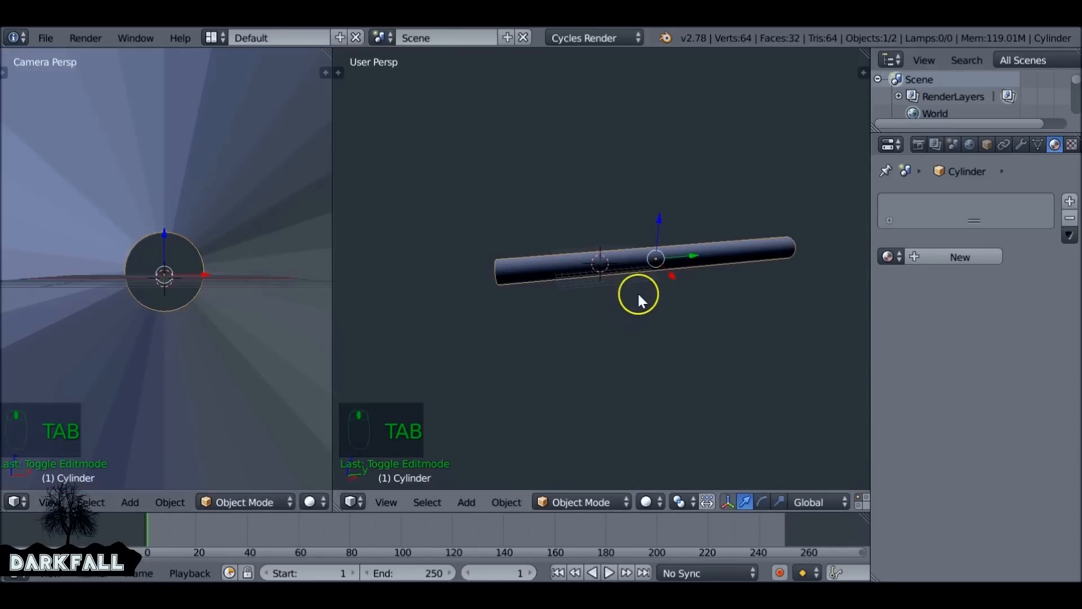
key(Tab)
key(ctrl+r)
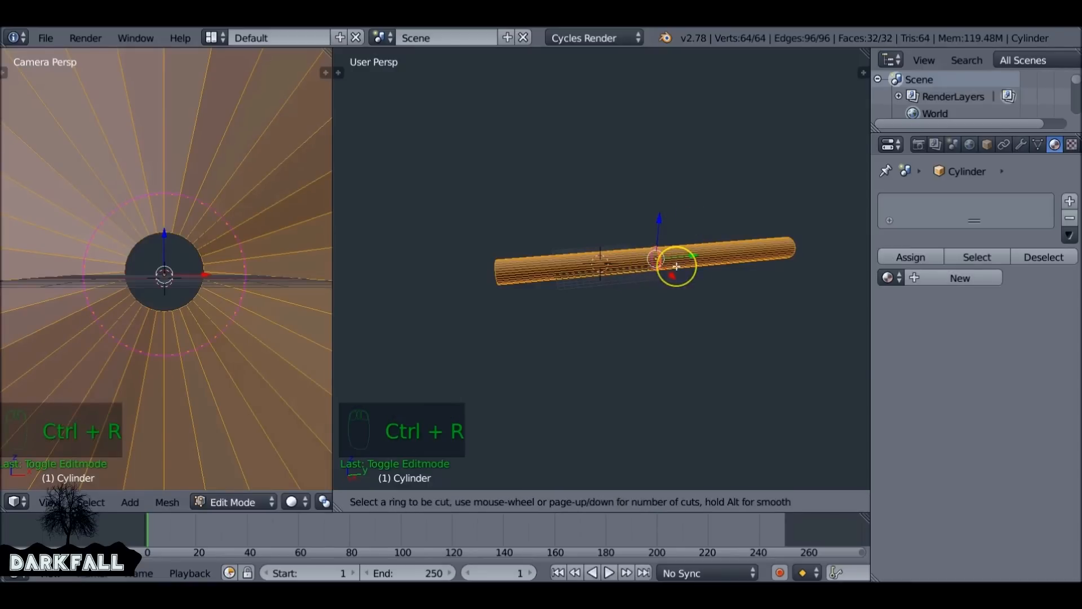
scroll(677, 267, up, 7)
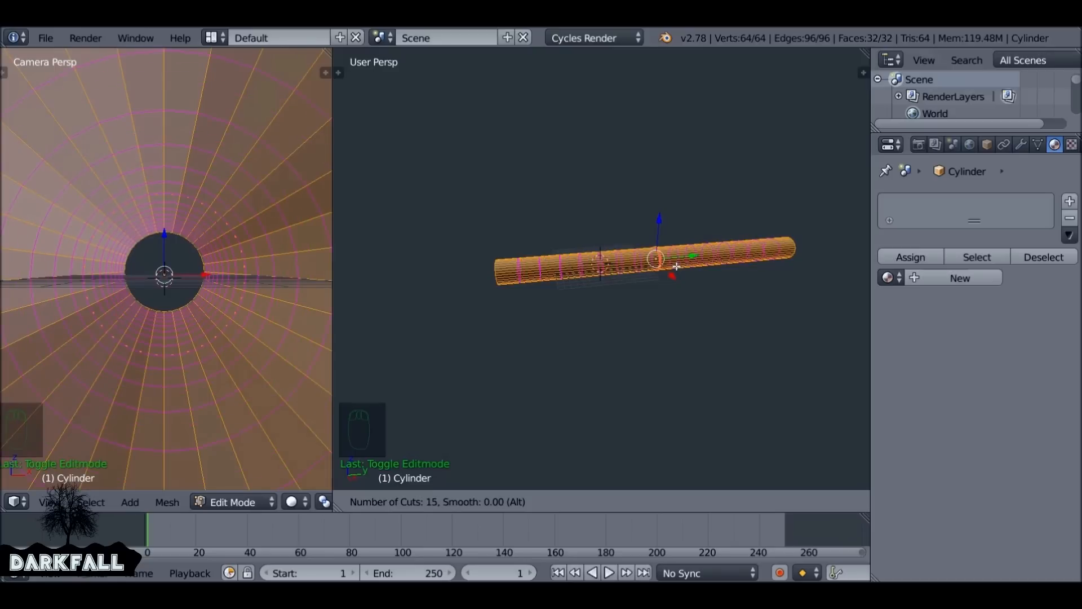
click(676, 266)
right_click(676, 266)
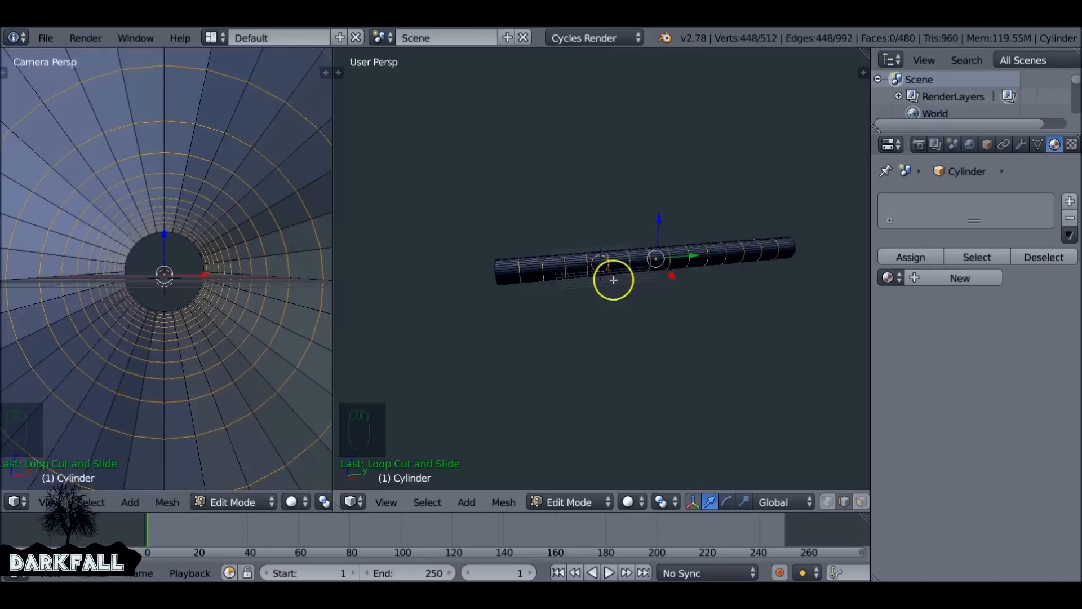
Show the tube in top orthographic view and enable proportional editing in its Enable mode
middle_drag(624, 270, 662, 349)
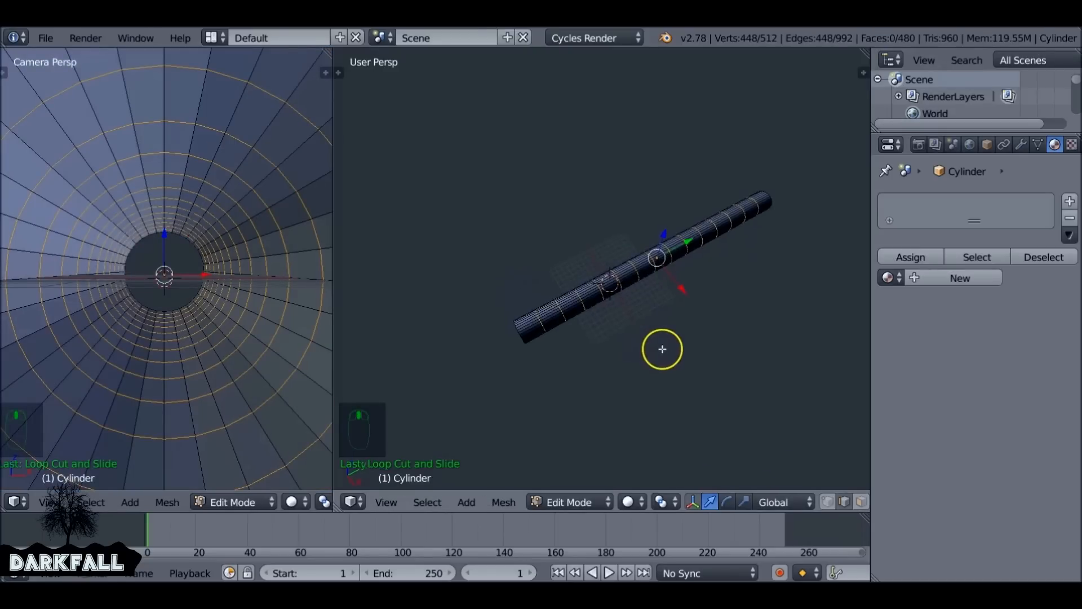
key(KP_7)
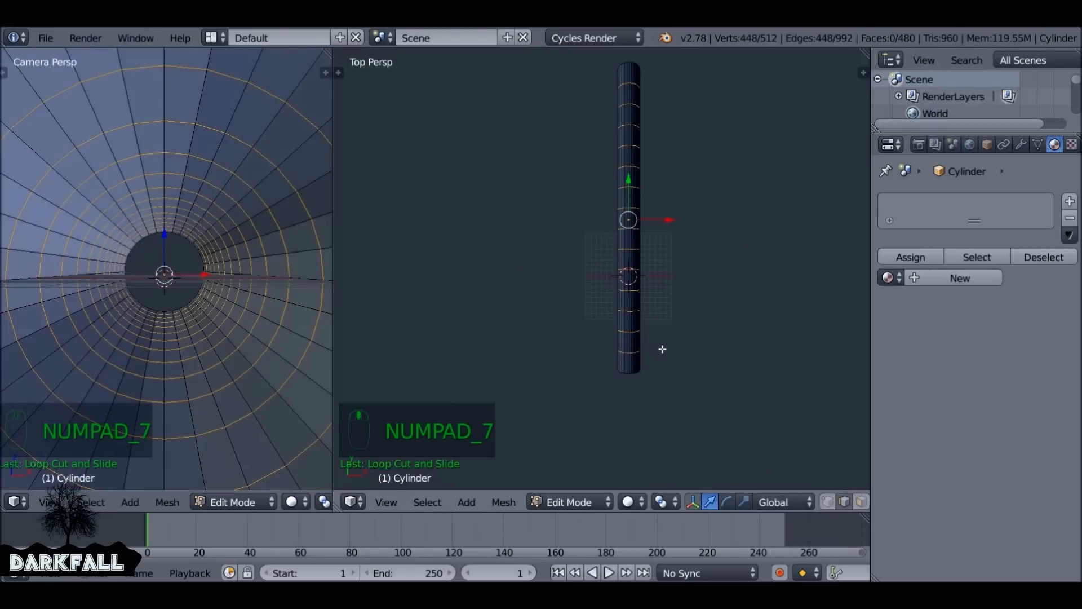
key(KP_5)
shift+middle_drag(600, 252, 535, 325)
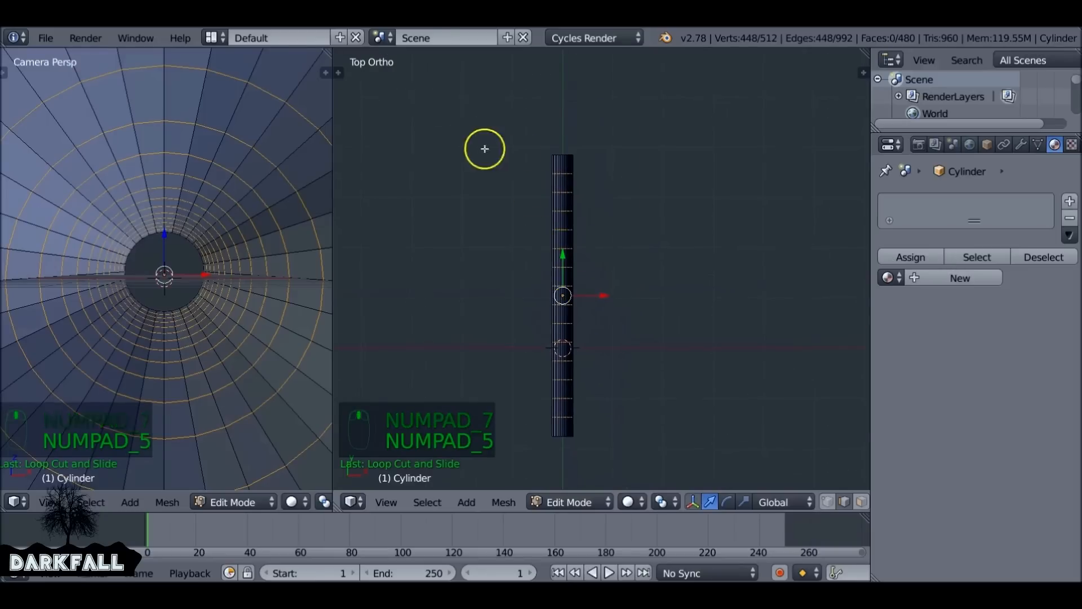
scroll(583, 338, up, 2)
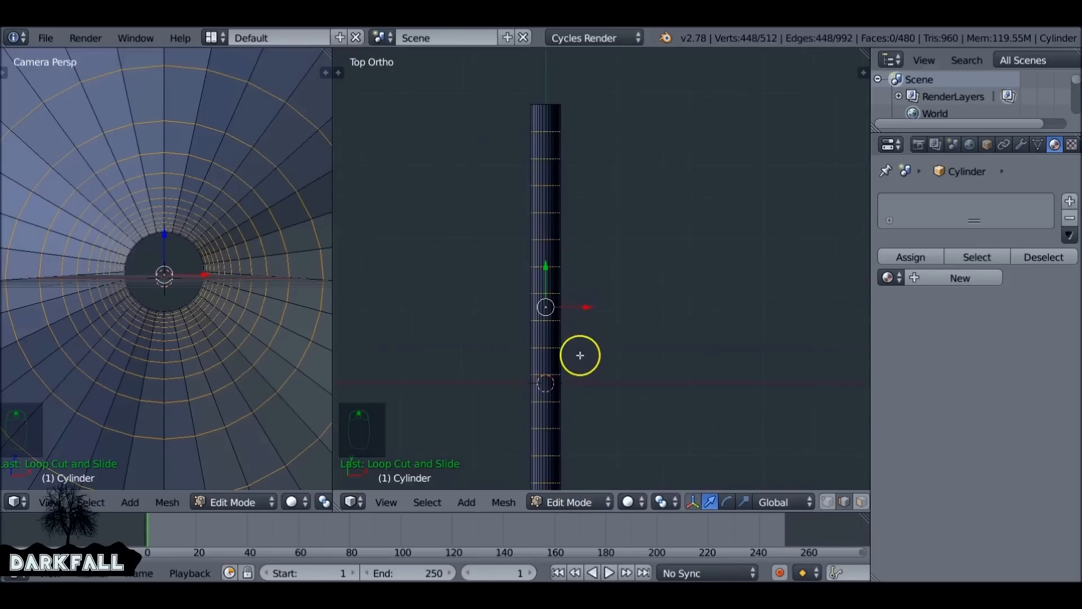
shift+middle_drag(581, 356, 588, 303)
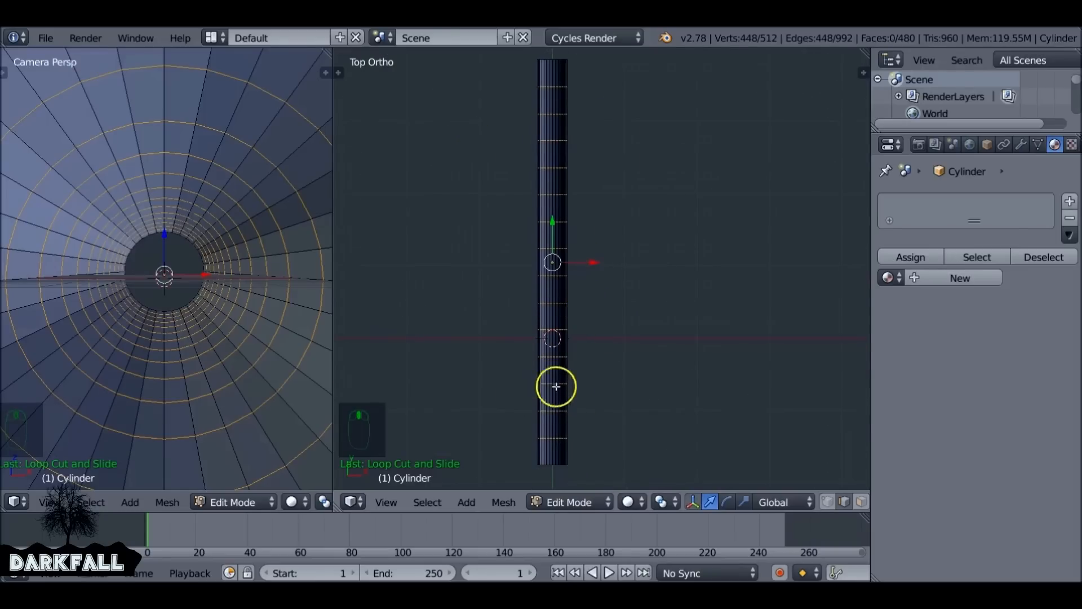
scroll(749, 495, down, 5)
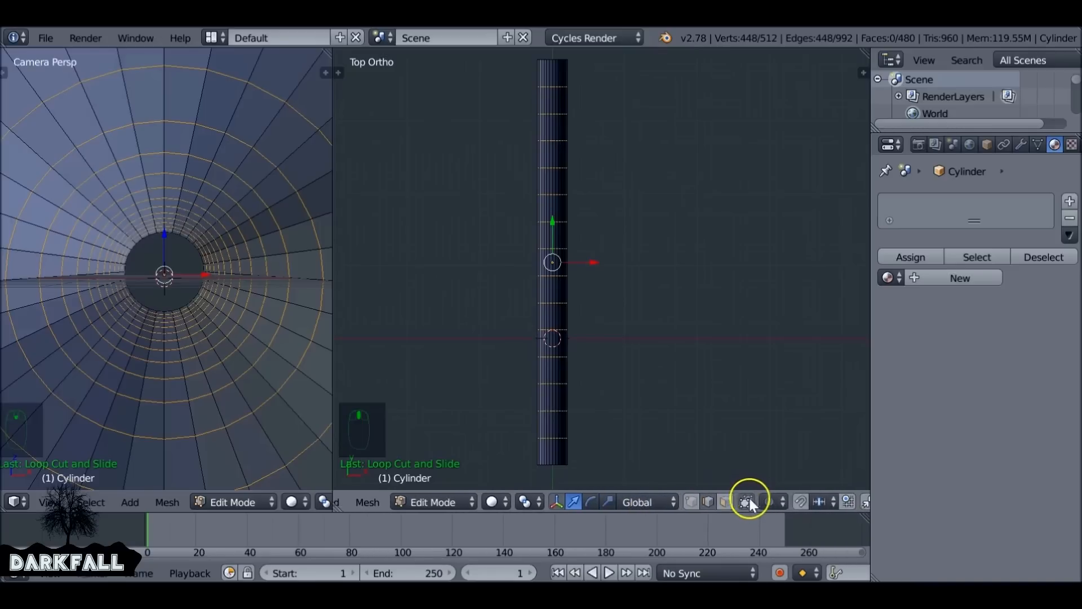
click(768, 500)
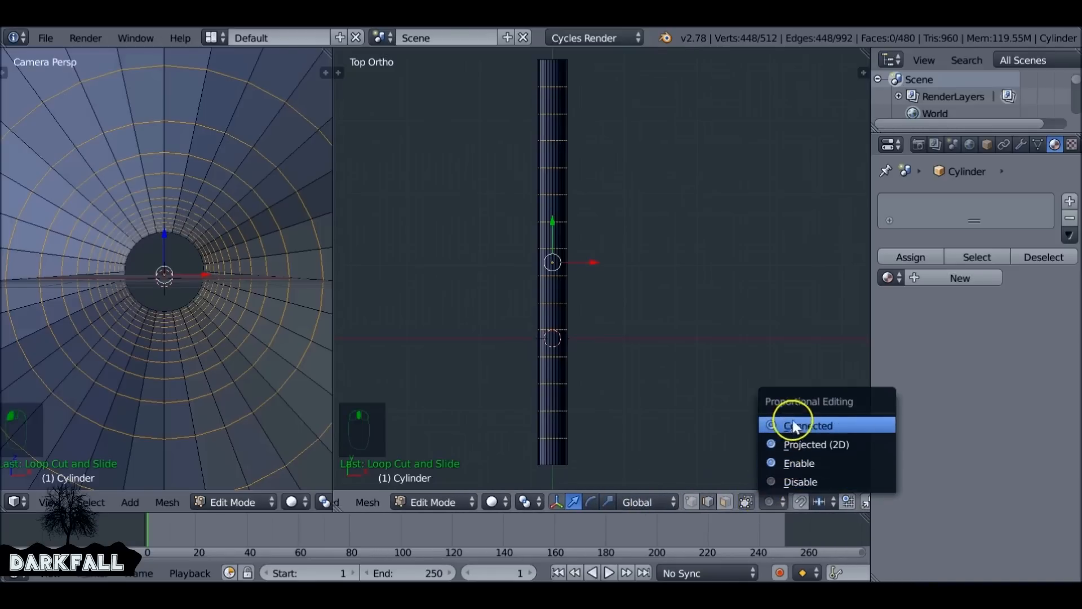
click(819, 463)
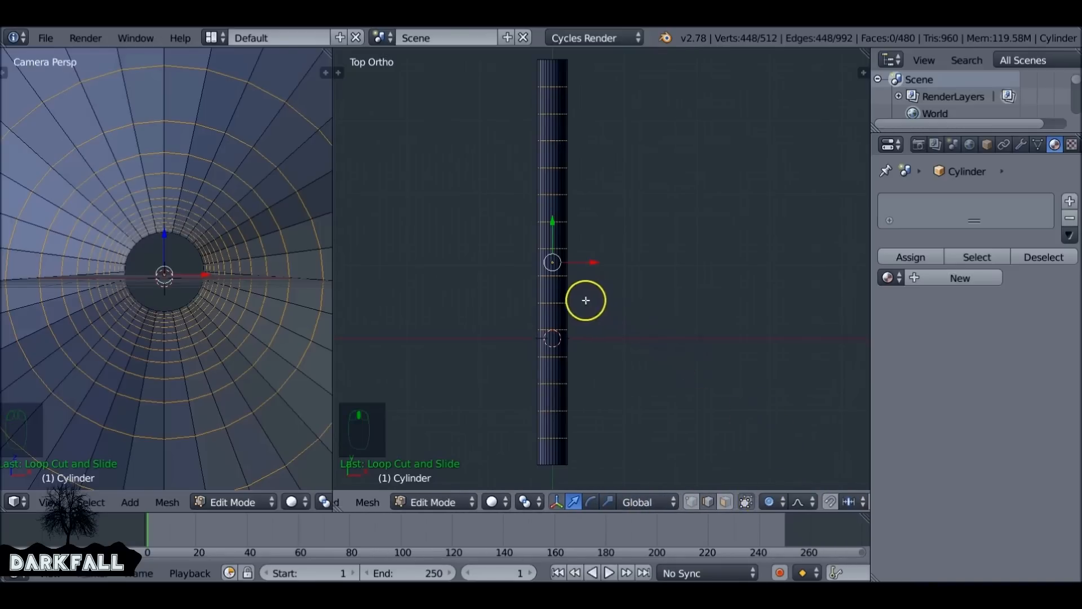
Select an edge loop just in front of the camera and shift it slightly toward negative X with smooth proportional falloff to bend the tube
right_click(215, 84)
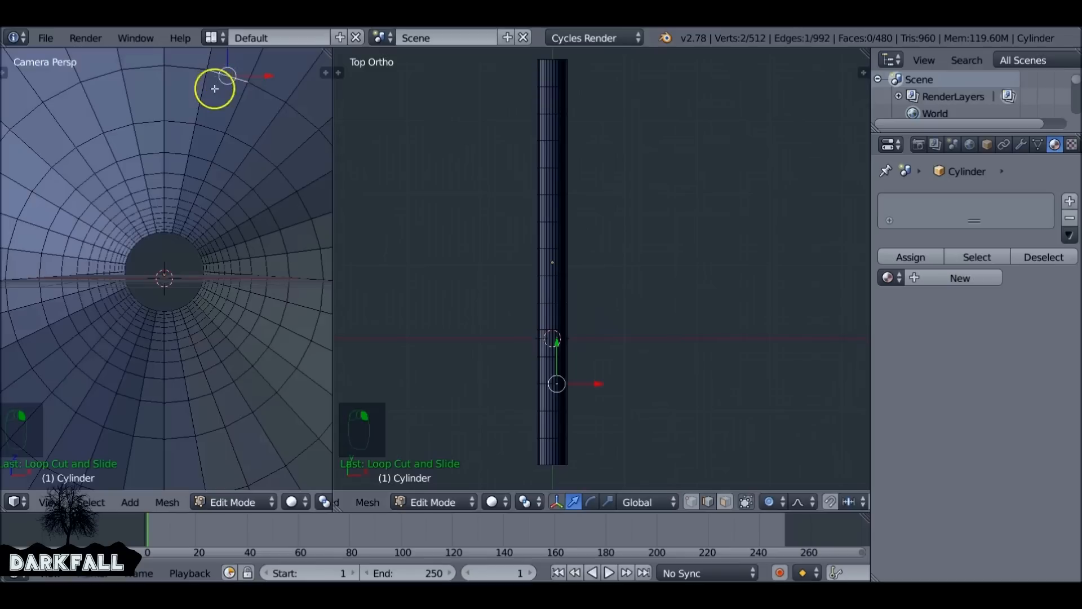
right_click(209, 123)
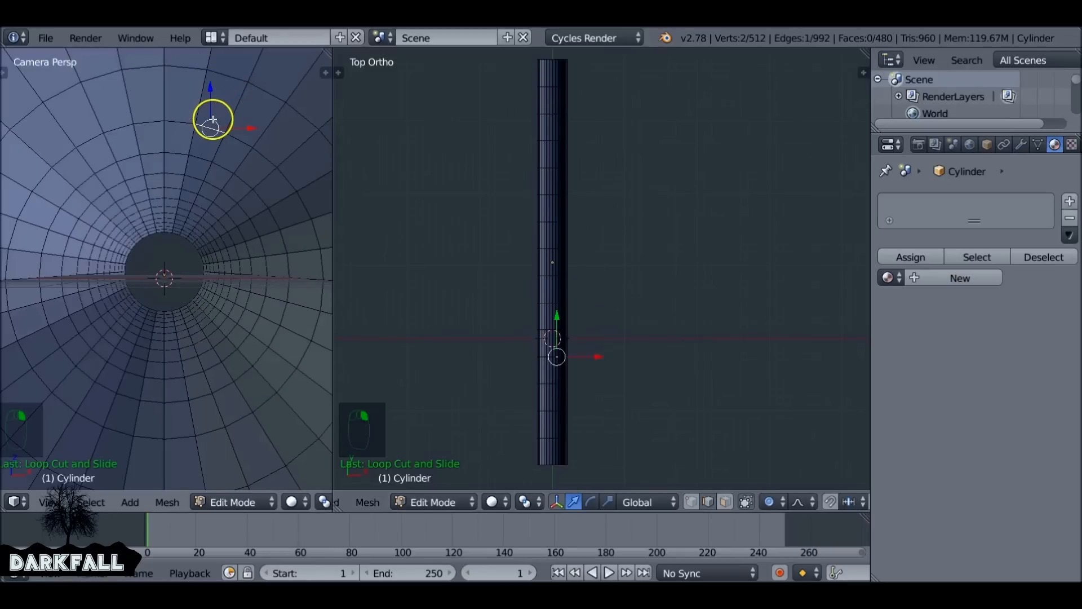
alt+right_click(213, 126)
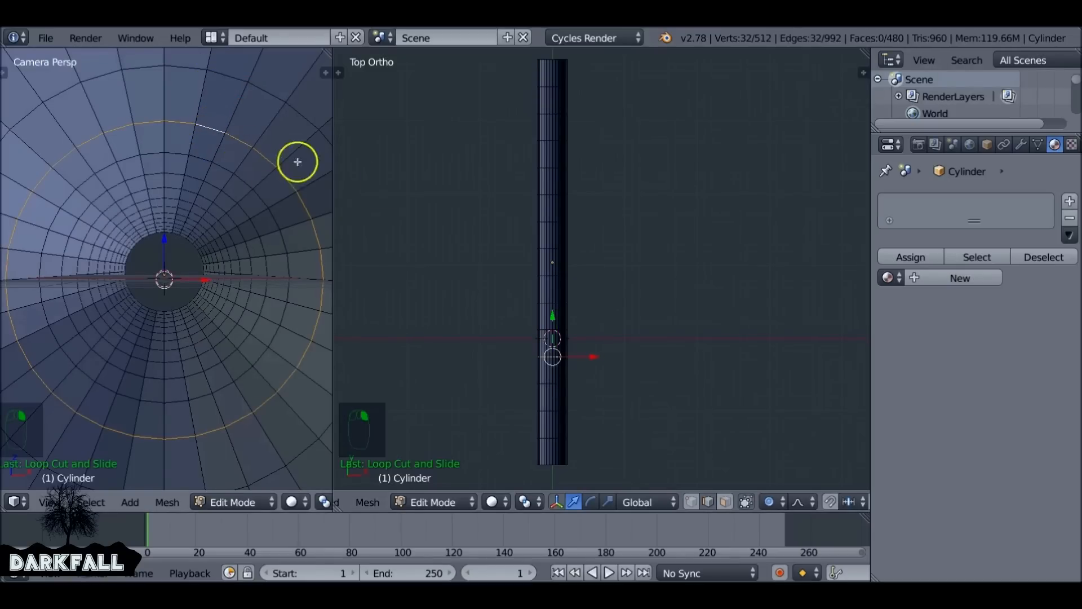
key(g)
key(x)
scroll(587, 353, down, 20)
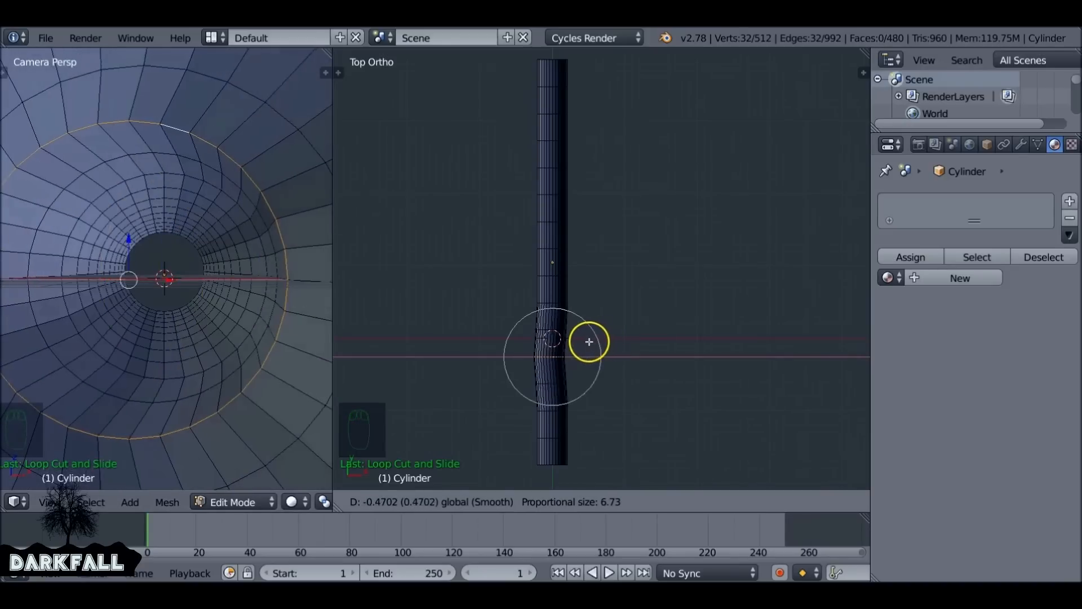
scroll(570, 337, down, 1)
scroll(566, 338, down, 6)
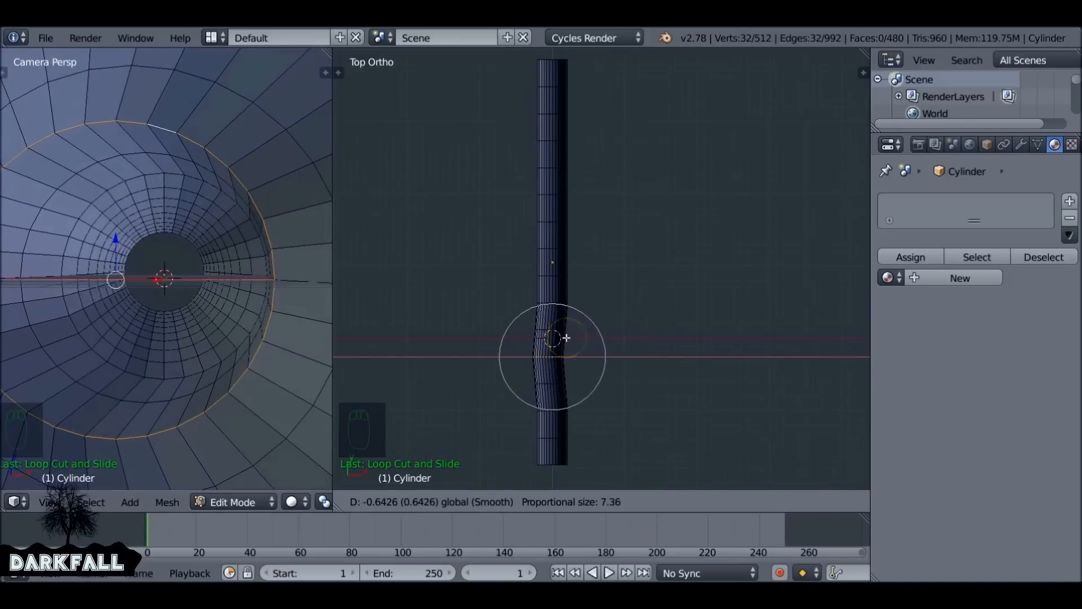
click(564, 338)
scroll(275, 319, down, 4)
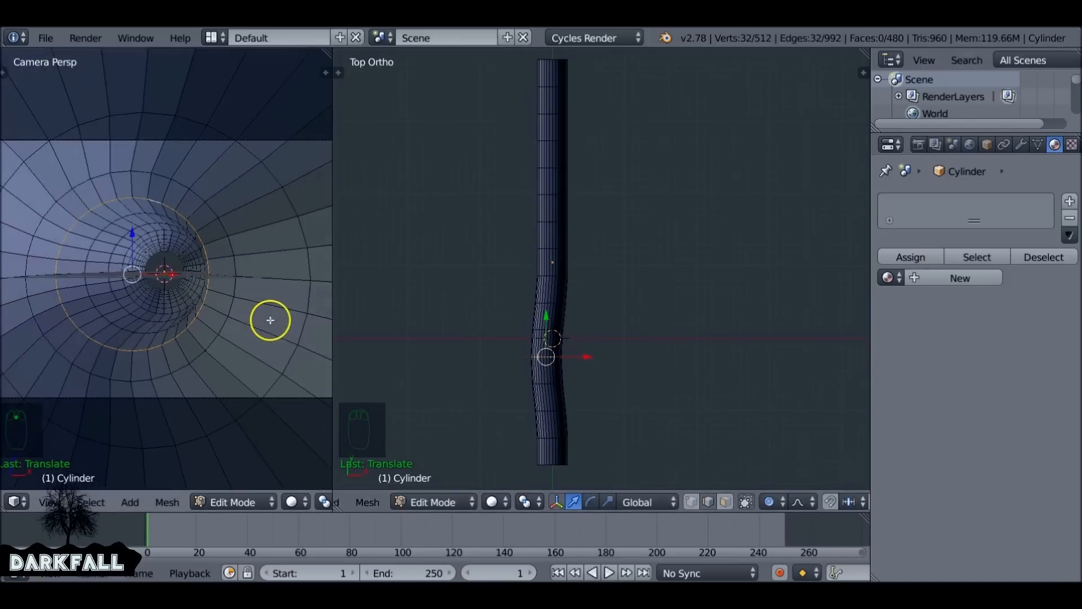
Shift an edge loop beyond the tube's middle about 1.2 units toward negative X with a wide proportional falloff, and raise it slightly
right_click(552, 233)
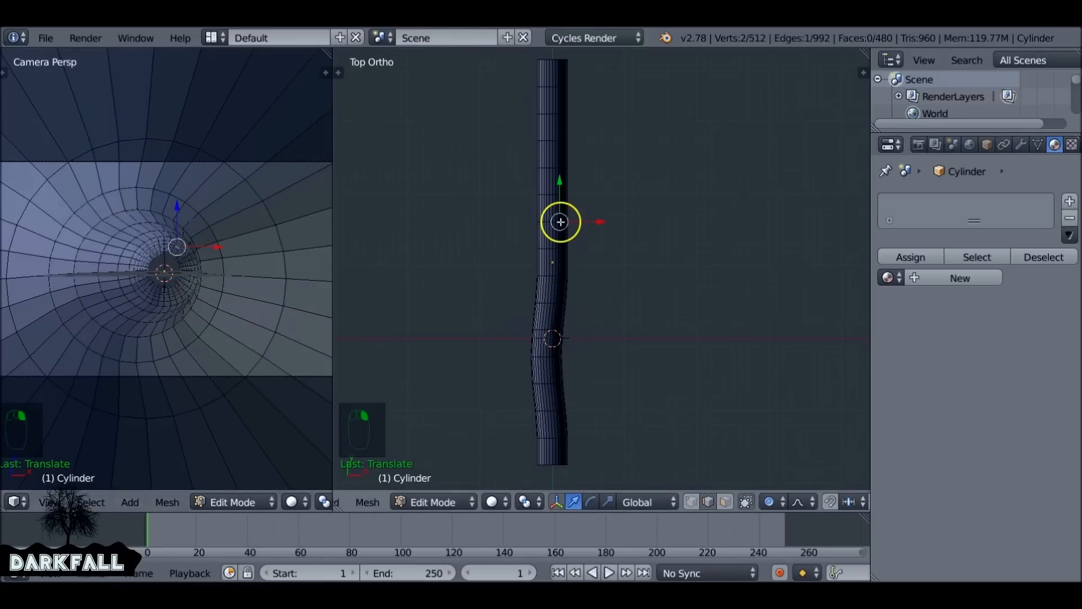
alt+right_click(561, 221)
key(g)
scroll(588, 220, down, 4)
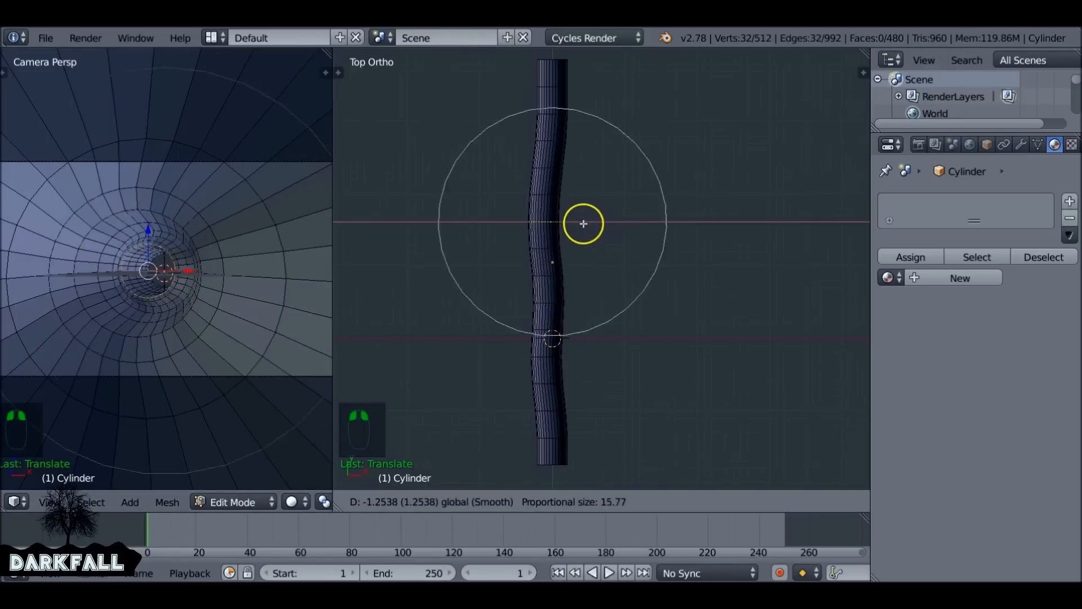
drag(582, 224, 584, 222)
scroll(585, 220, down, 4)
drag(151, 229, 152, 222)
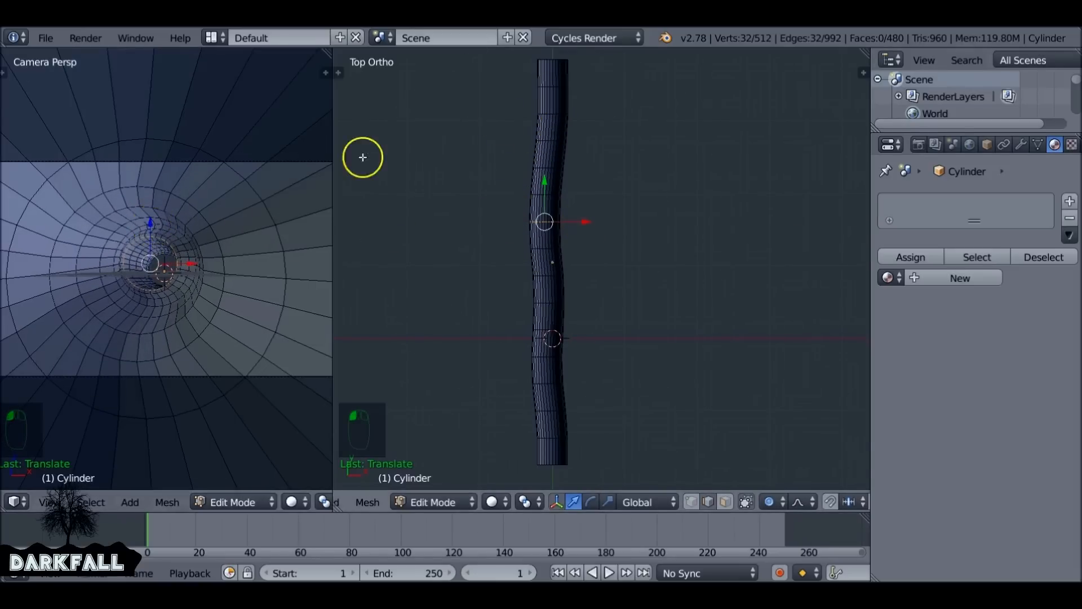
Select the first inner edge loop at the tube's far end and scale it up to widen the tunnel there
right_click(551, 79)
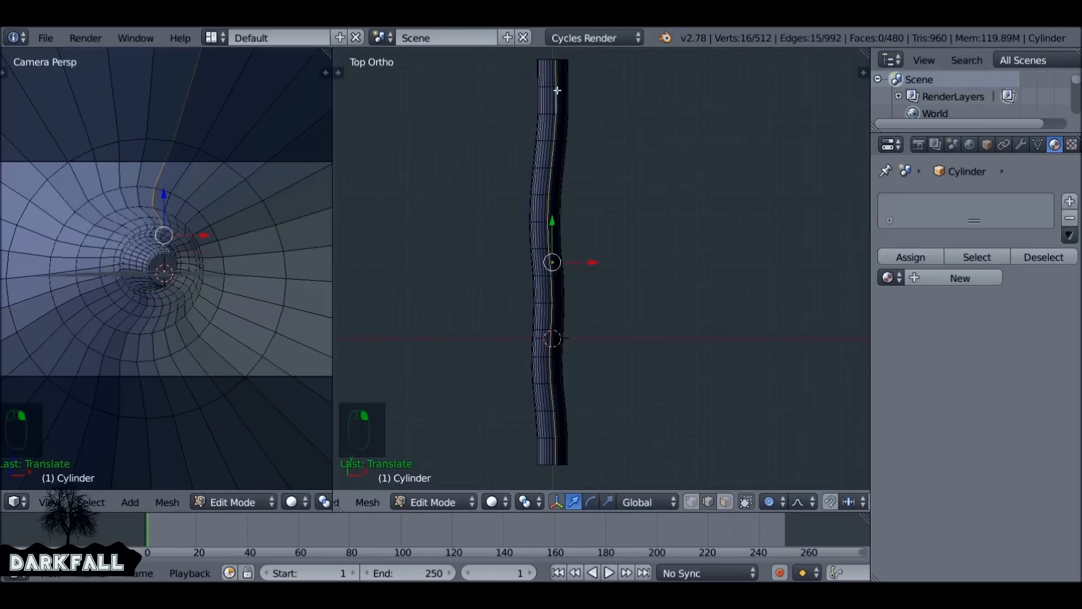
click(556, 99)
alt+right_click(561, 90)
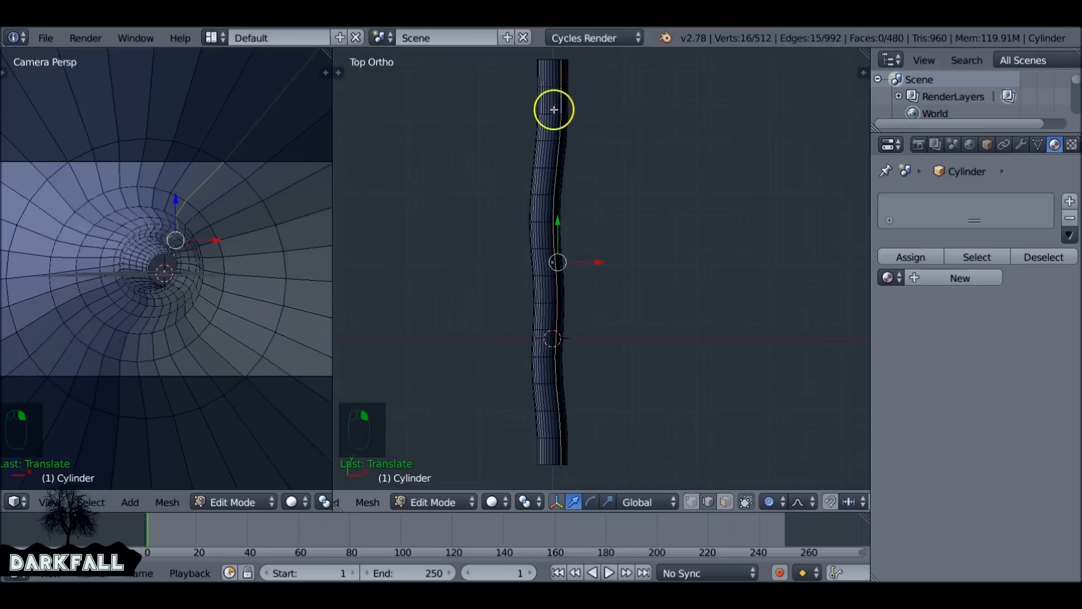
scroll(558, 219, up, 5)
shift+middle_drag(500, 213, 625, 368)
scroll(625, 369, up, 2)
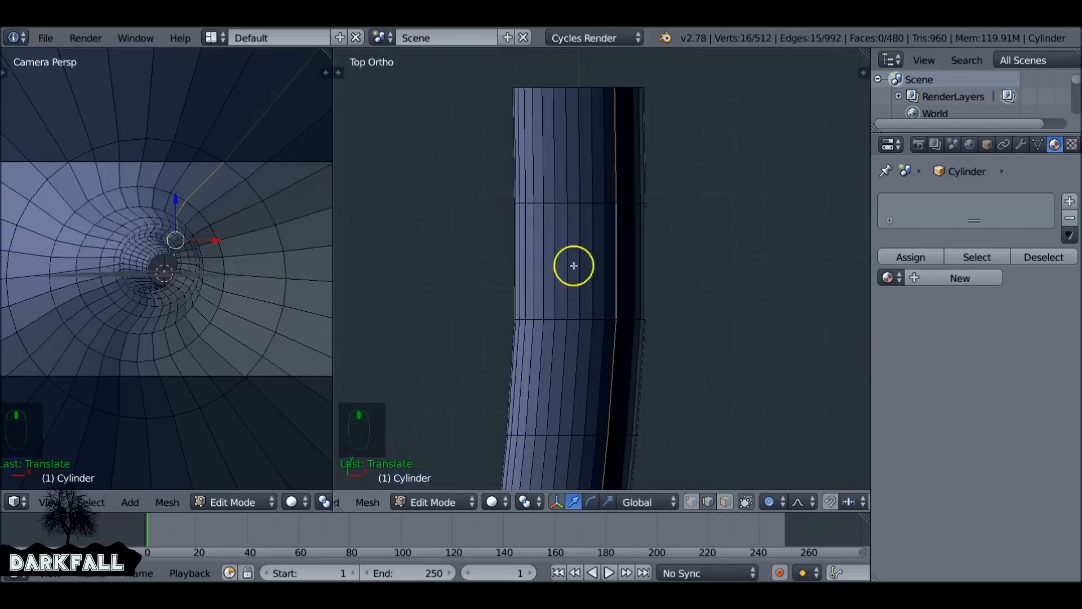
alt+right_click(574, 203)
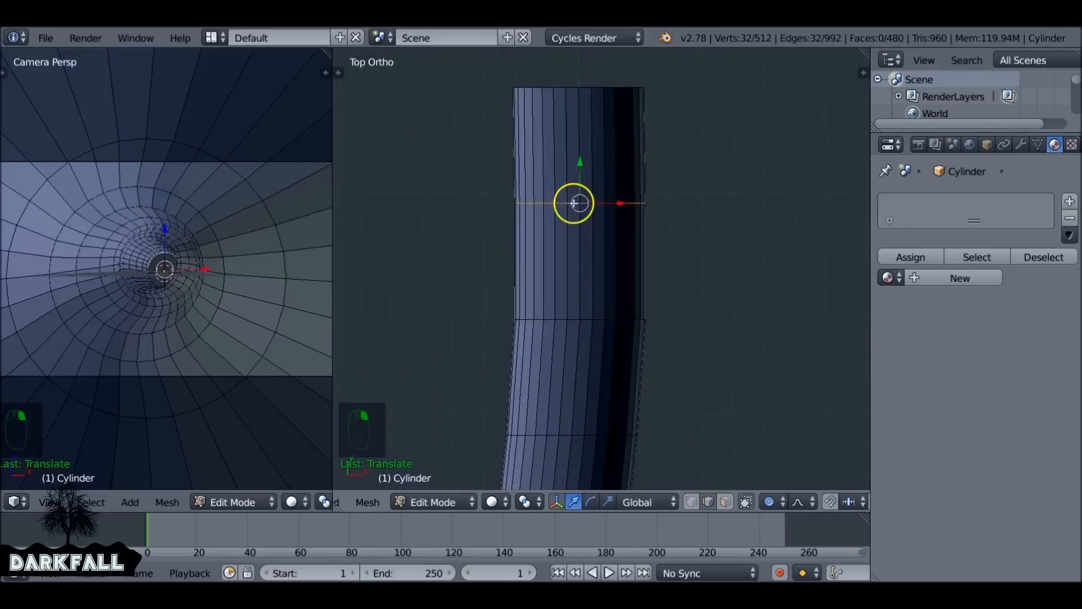
key(s)
scroll(755, 219, up, 15)
scroll(801, 205, down, 3)
click(811, 204)
scroll(676, 203, down, 4)
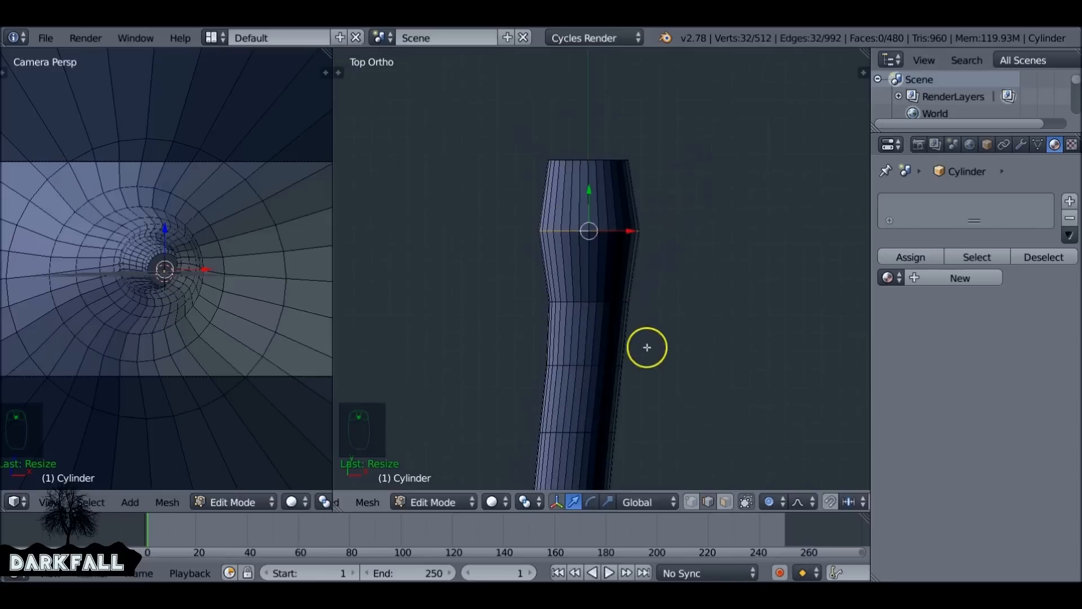
Move the widened far-end edge loop toward negative X with proportional falloff
shift+middle_drag(643, 319, 636, 210)
key(g)
key(x)
scroll(609, 132, down, 8)
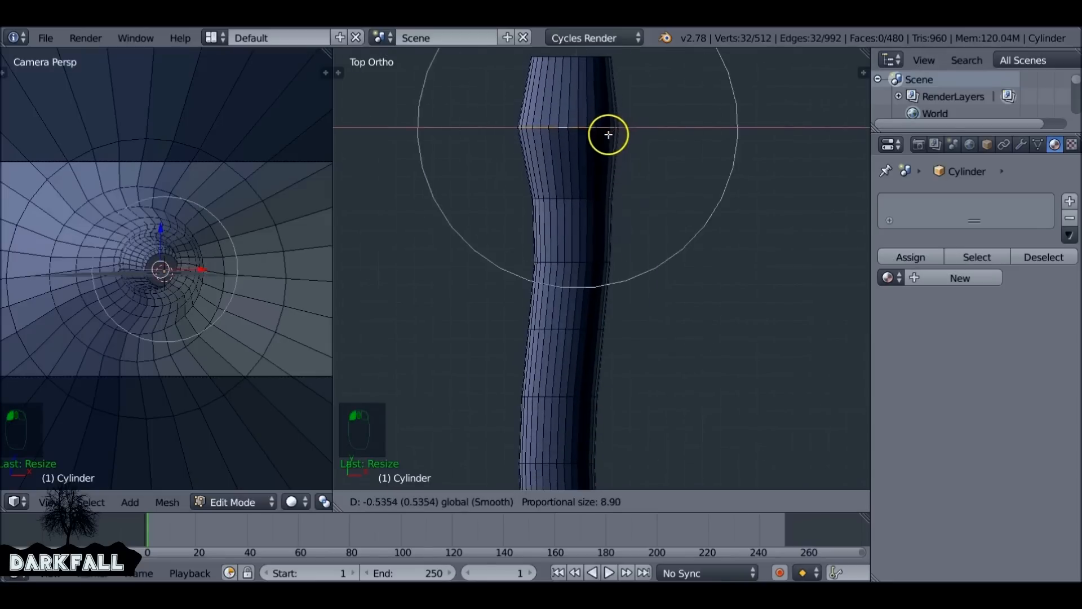
click(602, 140)
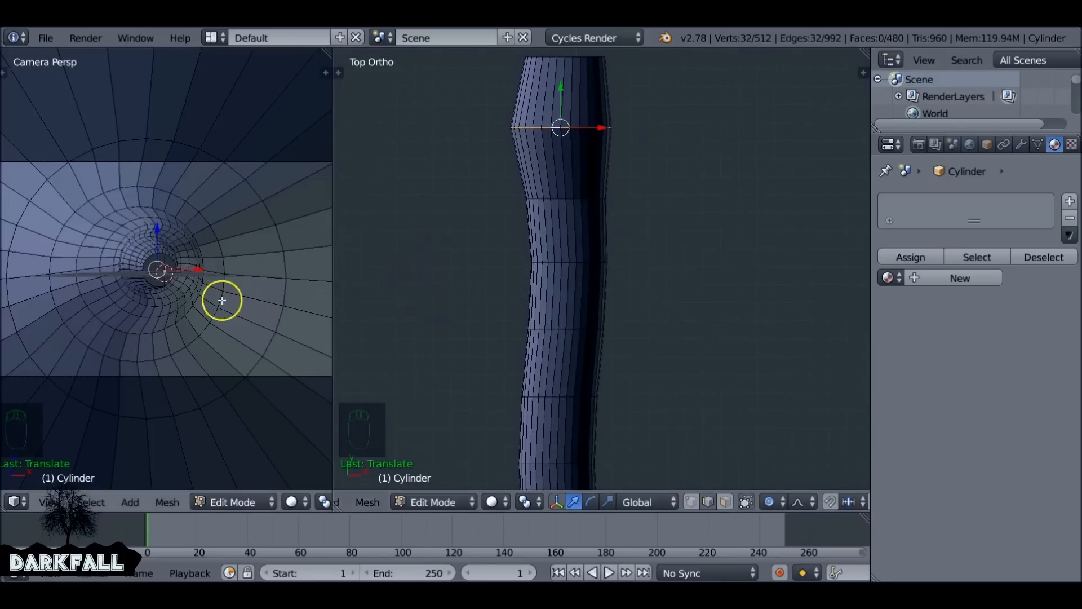
Pull an edge on the tunnel's left wall outward in the camera view to form a bulge with proportional falloff
right_click(78, 269)
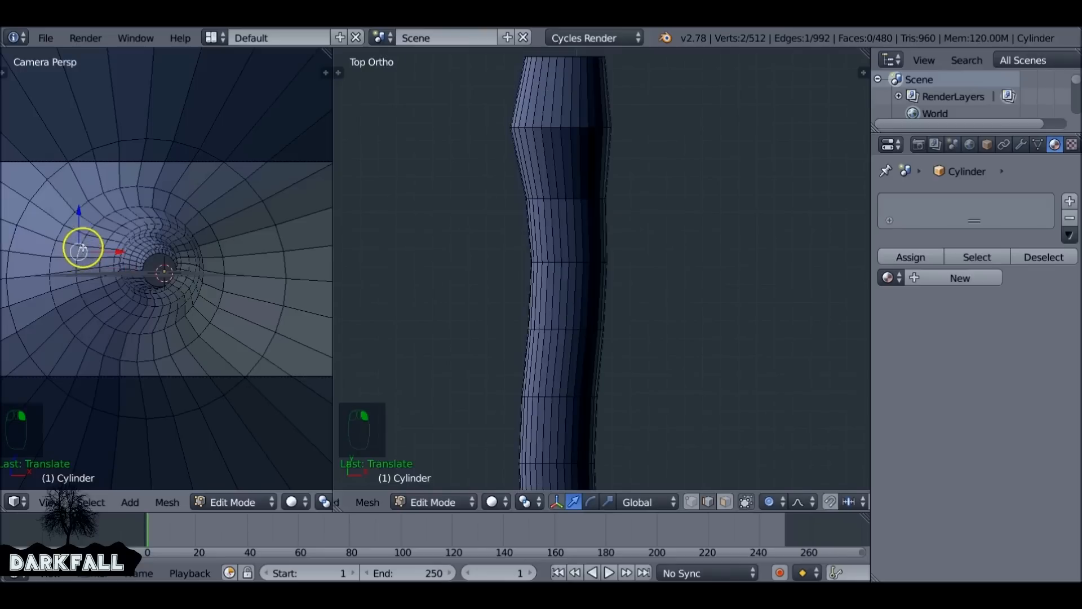
drag(123, 250, 87, 239)
scroll(123, 250, down, 7)
scroll(106, 245, up, 11)
Switch to face selection and pull a face on the tunnel's right wall slightly outward along X
right_click(86, 238)
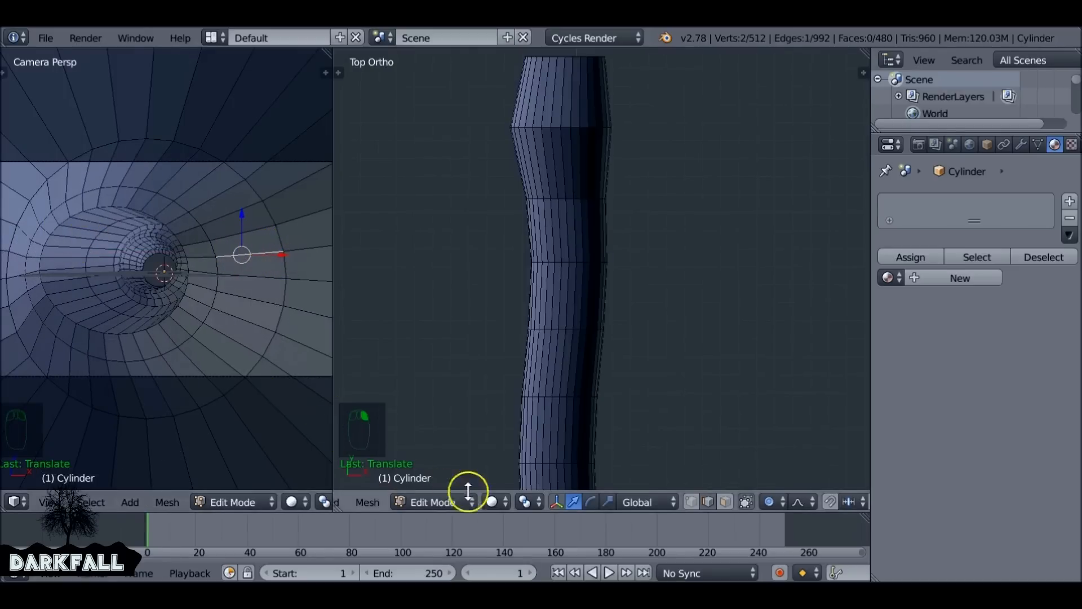
click(722, 502)
right_click(204, 265)
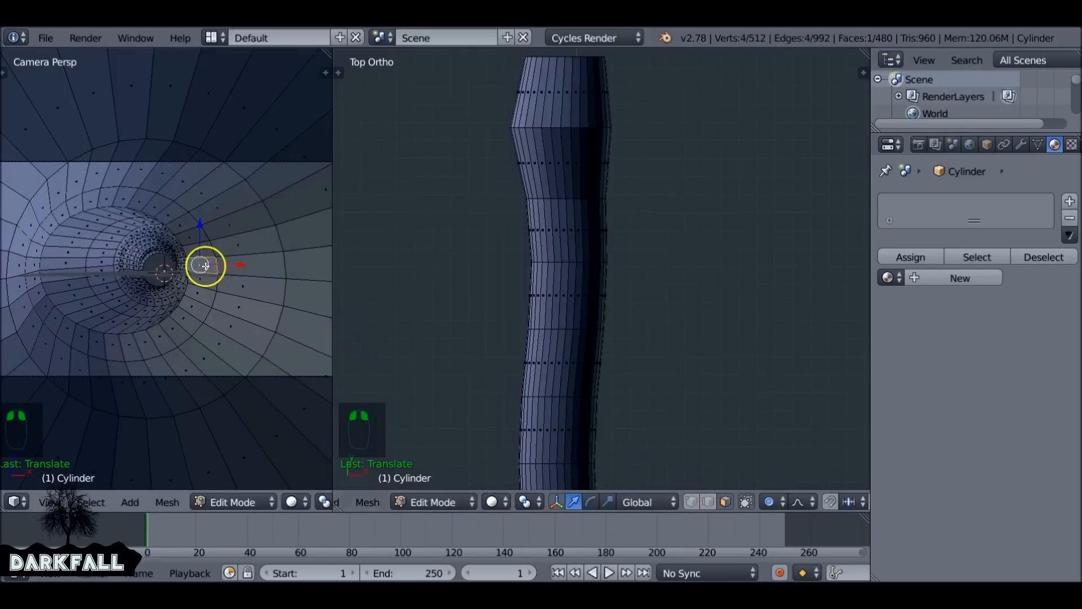
drag(242, 266, 260, 260)
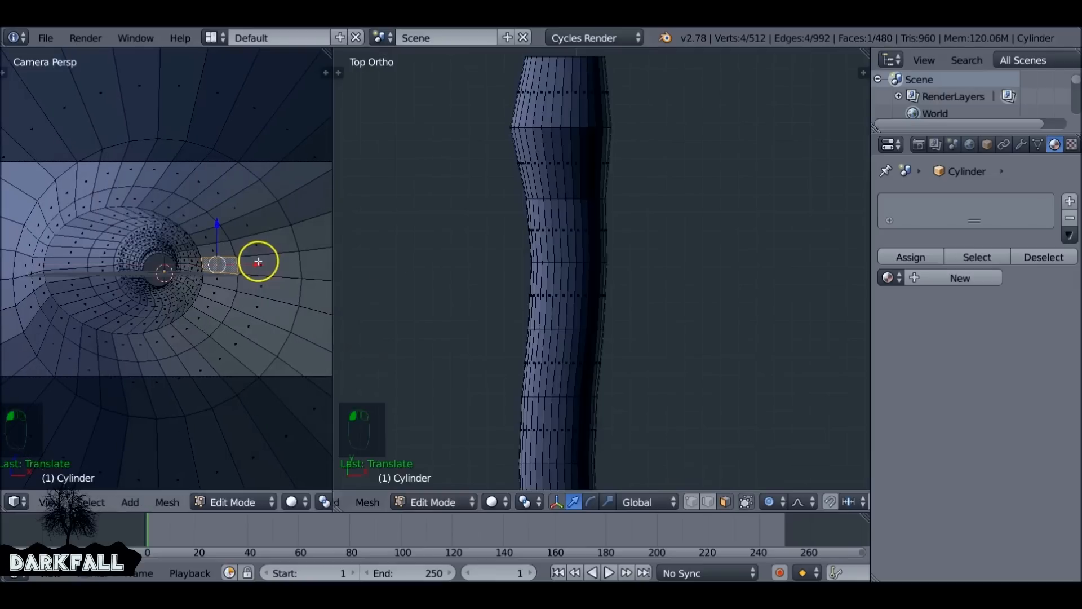
Pull a face on the tube's negative-X wall past the middle outward along X with proportional falloff to form a bulge
right_click(536, 294)
drag(570, 293, 540, 293)
scroll(541, 293, up, 6)
Form another bulge from a face on the tunnel's negative-X wall, moving it outward and raising it along Z with proportional falloff
shift+middle_drag(553, 335, 520, 152)
scroll(506, 220, down, 1)
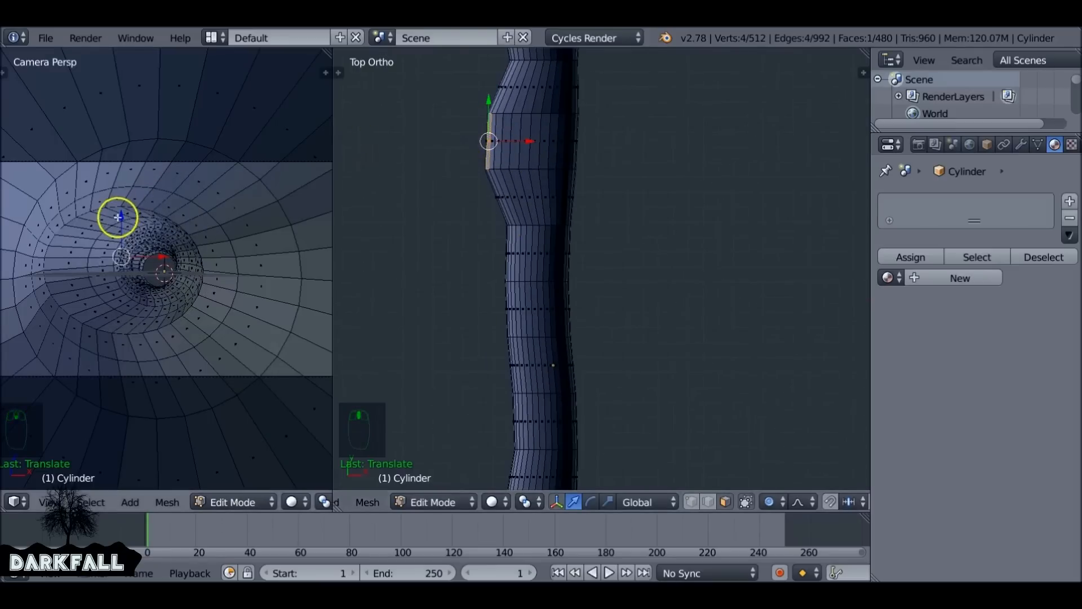
key(g)
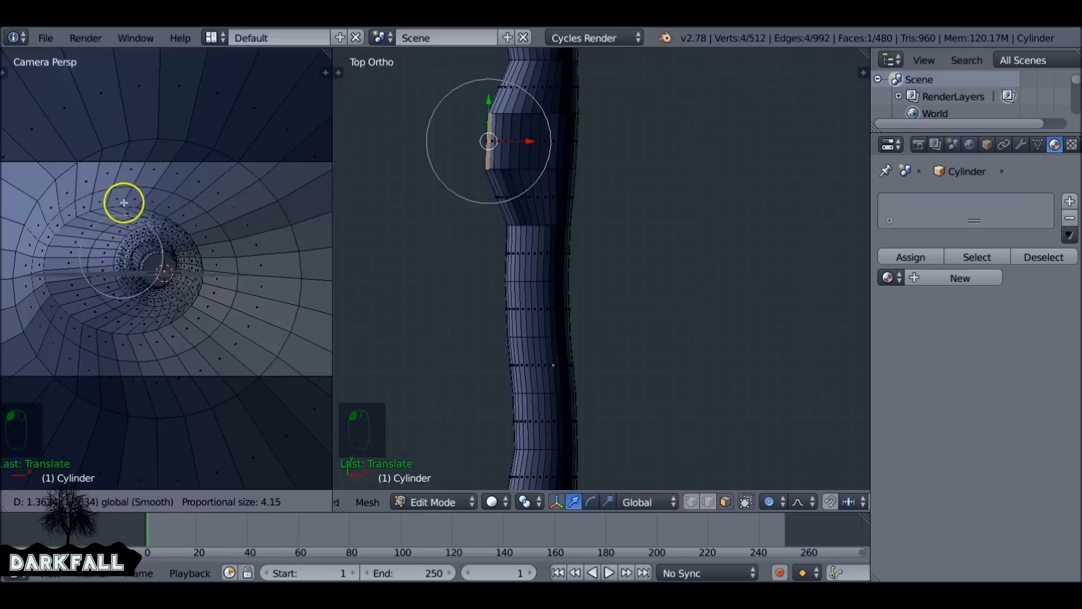
click(127, 201)
Pull a face on the tunnel's positive-X wall outward along X with proportional falloff to form a wide bulge
right_click(234, 274)
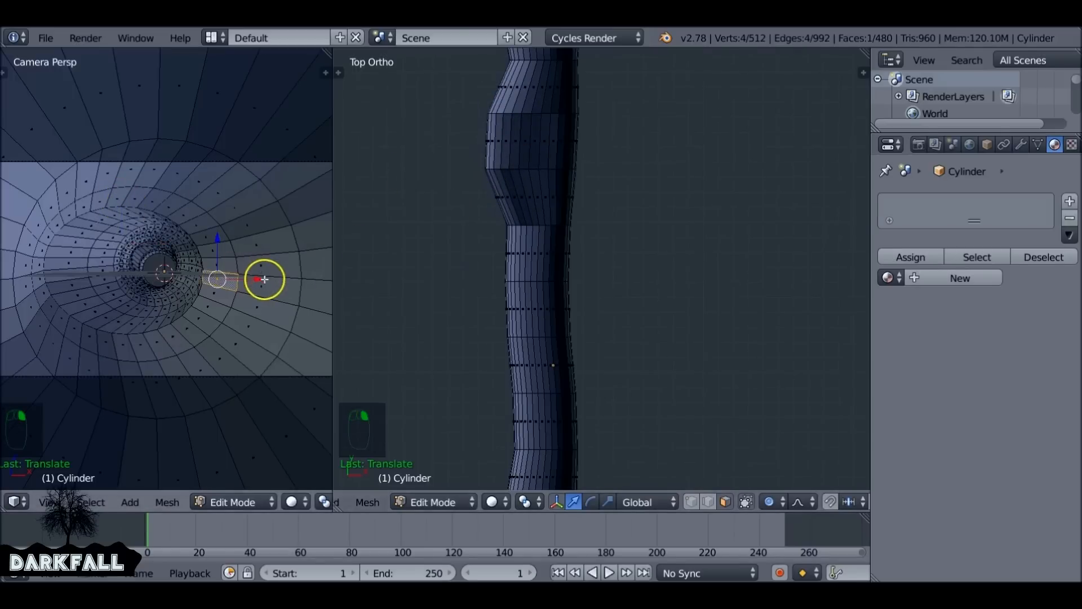
key(g)
drag(279, 277, 256, 266)
right_click(190, 265)
scroll(265, 261, down, 5)
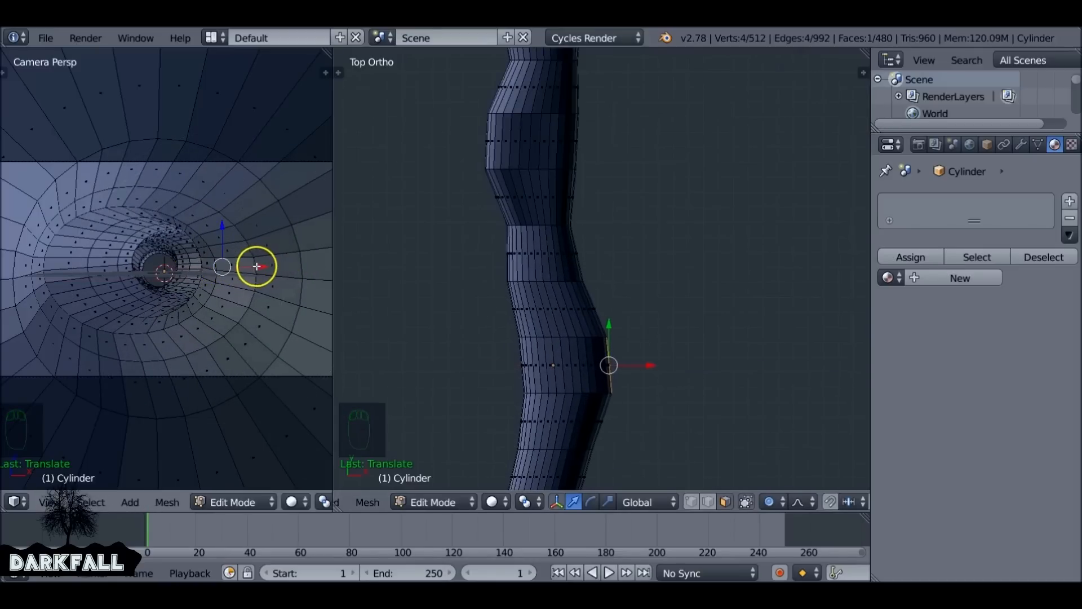
Push the selected face of the positive-X bulge slightly further outward along X with proportional falloff
scroll(257, 266, up, 4)
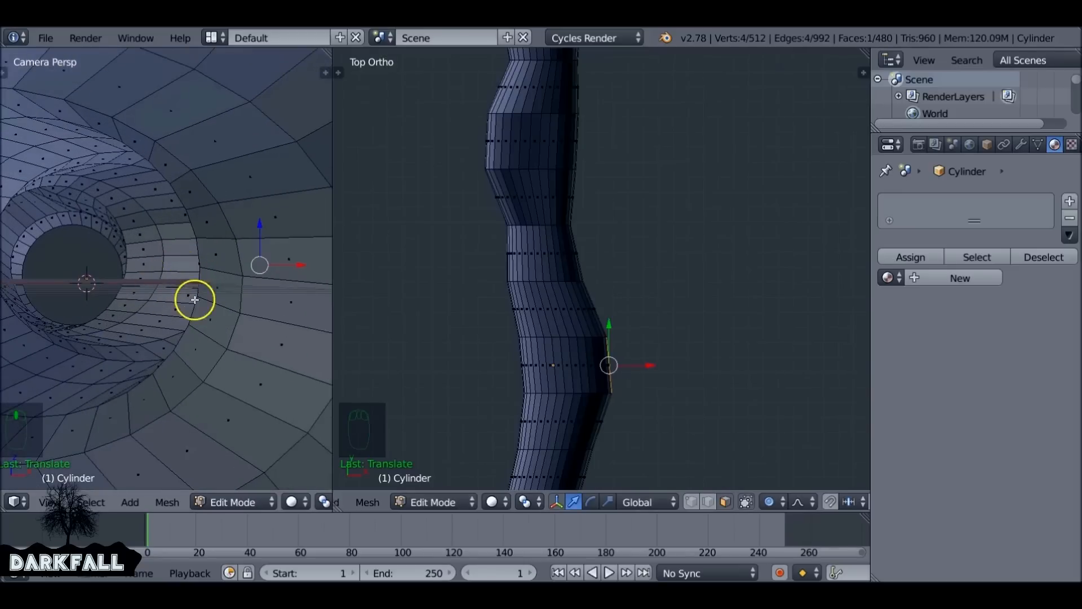
shift+middle_drag(582, 377, 530, 136)
scroll(505, 263, down, 1)
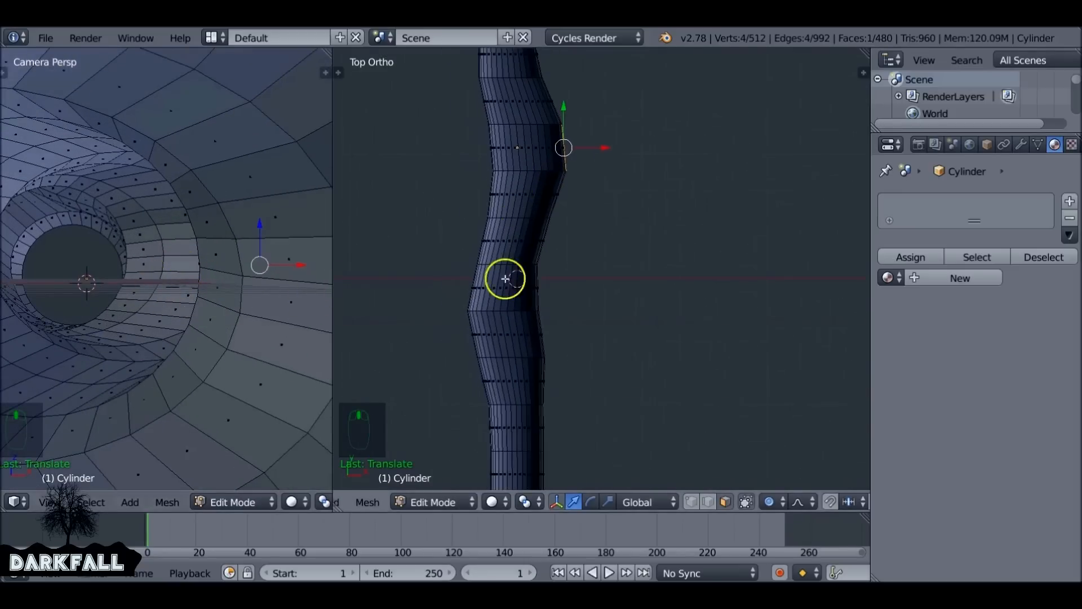
mouse_move(598, 151)
mouse_down()
mouse_move(619, 150)
mouse_move(604, 154)
mouse_up()
scroll(616, 150, down, 4)
Pull the face opposite that bulge outward toward negative X with proportional falloff to widen the tunnel there
right_click(496, 153)
drag(530, 148, 488, 169)
scroll(138, 245, down, 2)
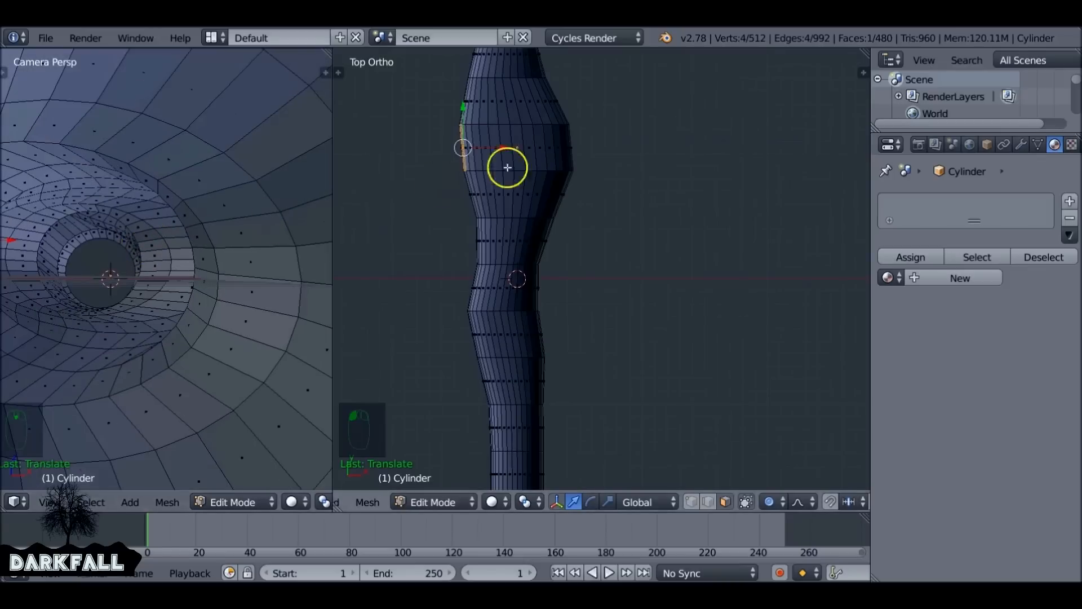
Select a face on the positive-X side of the widened section and lower it along Z with proportional falloff
right_click(568, 145)
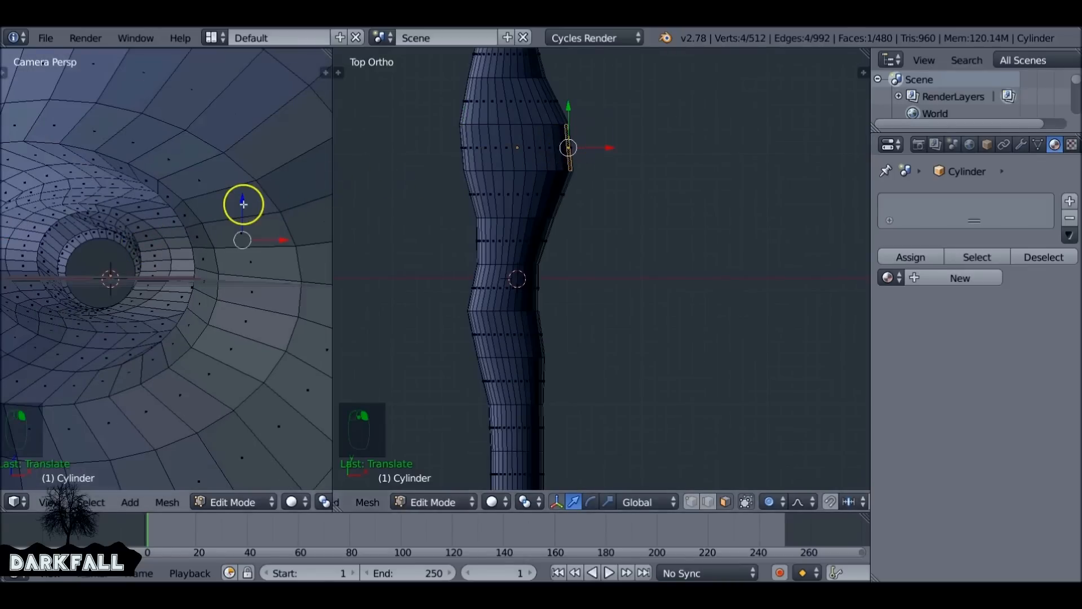
key(g)
scroll(247, 225, up, 3)
click(240, 243)
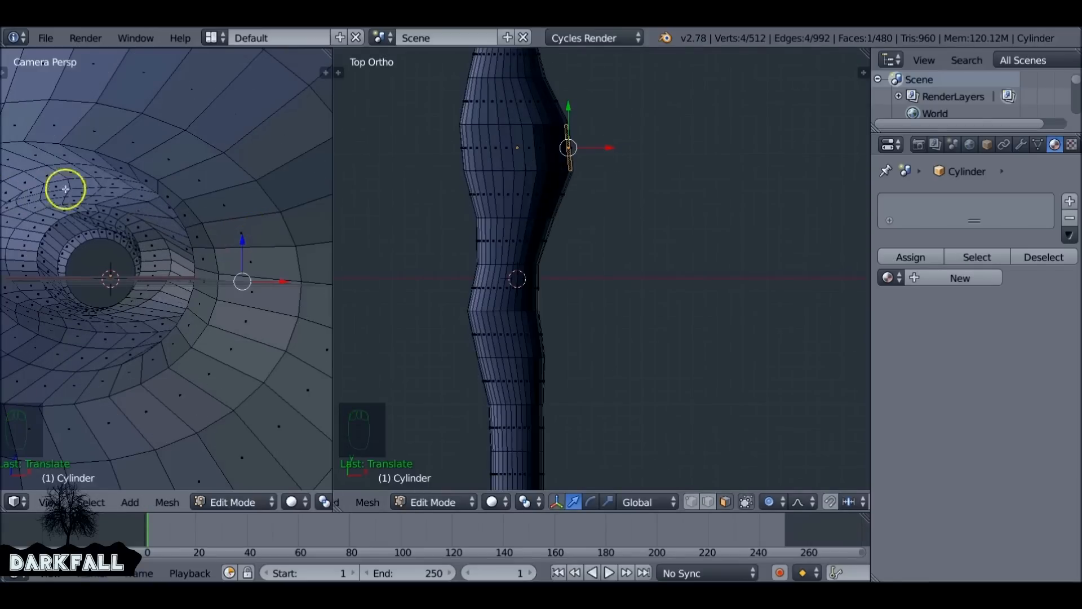
Move a face on the lower right wall near the camera inward along X in two passes with proportional falloff
scroll(555, 260, down, 4)
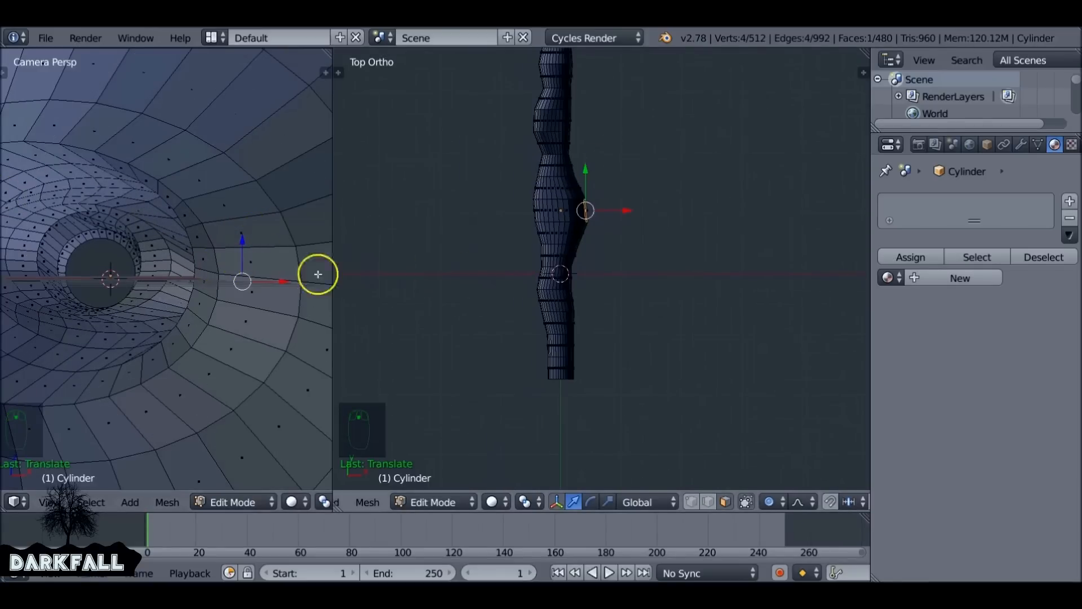
scroll(273, 281, down, 5)
click(241, 319)
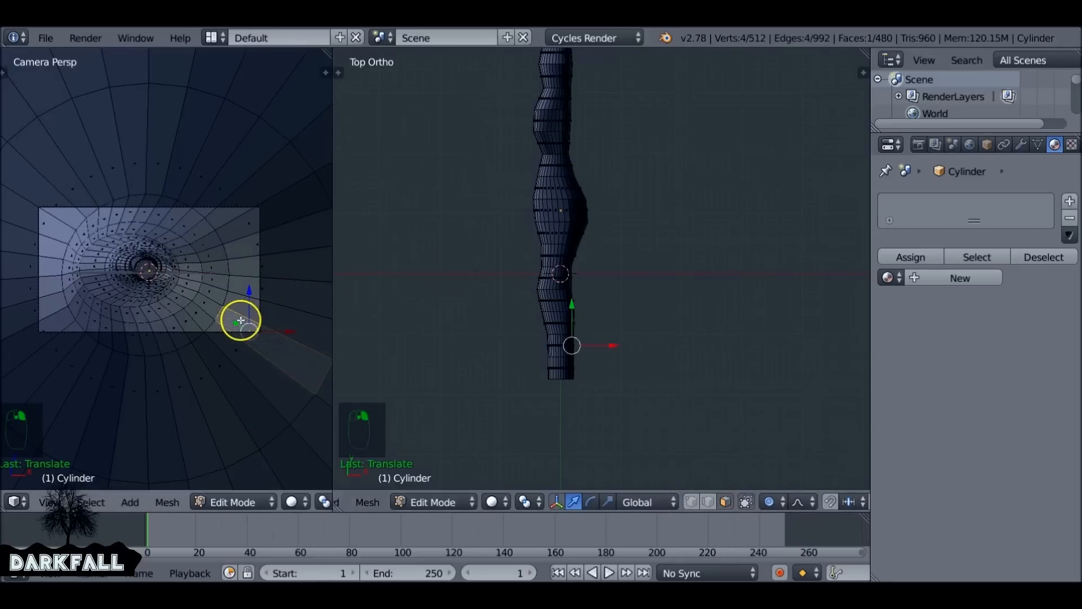
key(g)
scroll(263, 337, up, 3)
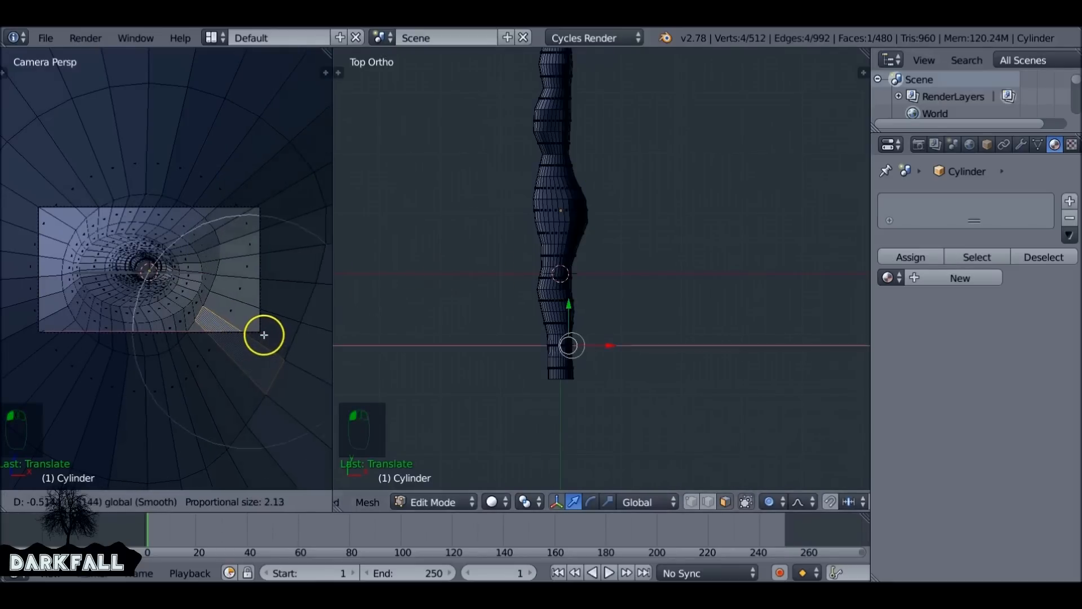
click(263, 334)
scroll(263, 333, up, 2)
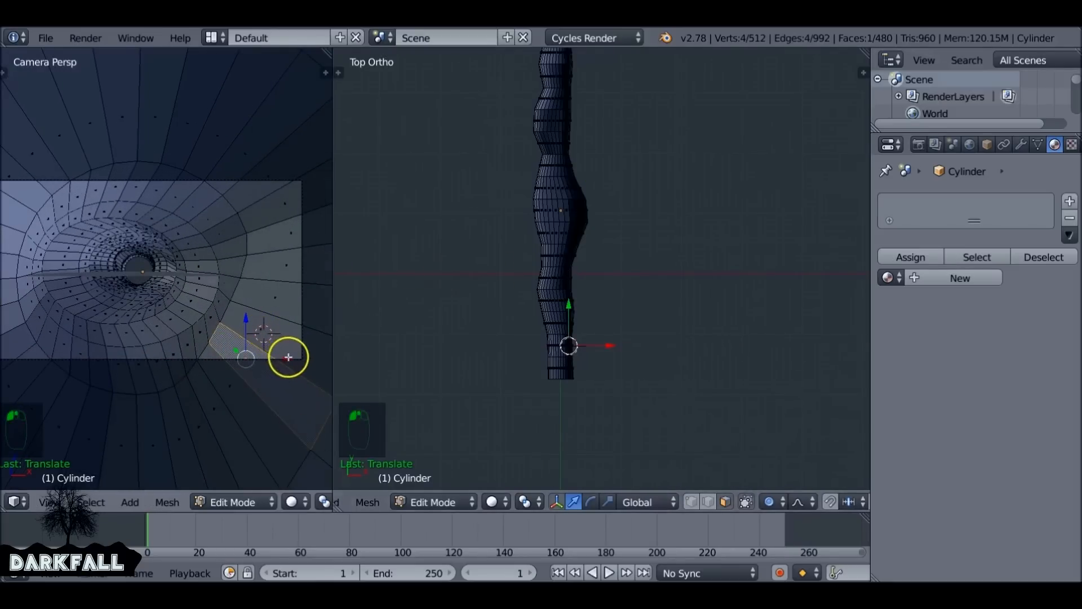
key(g)
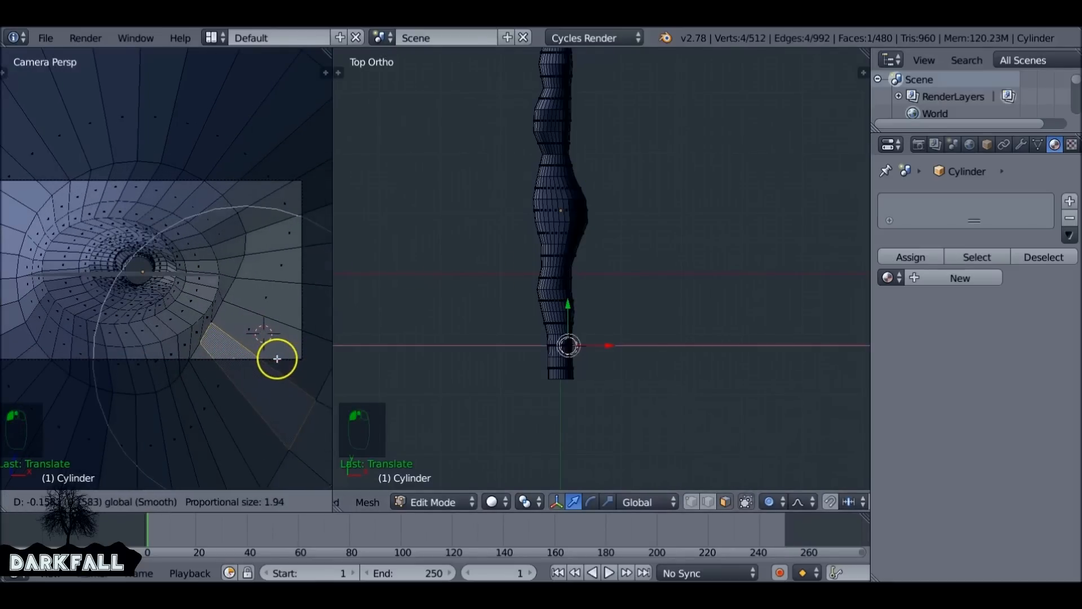
click(270, 344)
Pull a face on the right wall near the camera outward along X with a small proportional falloff
shift+middle_drag(266, 329, 178, 251)
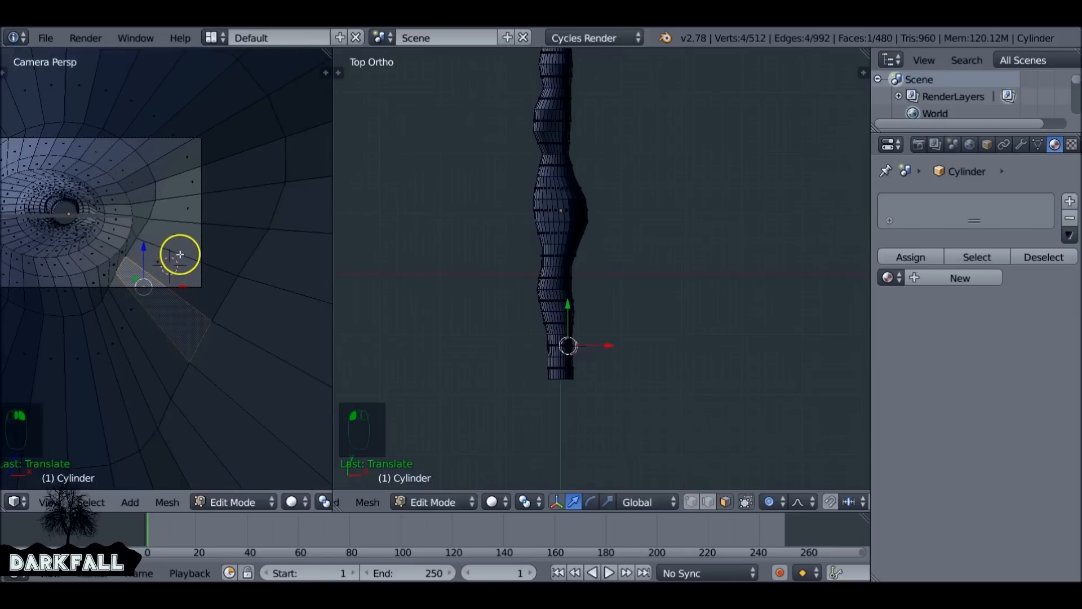
click(183, 254)
key(g)
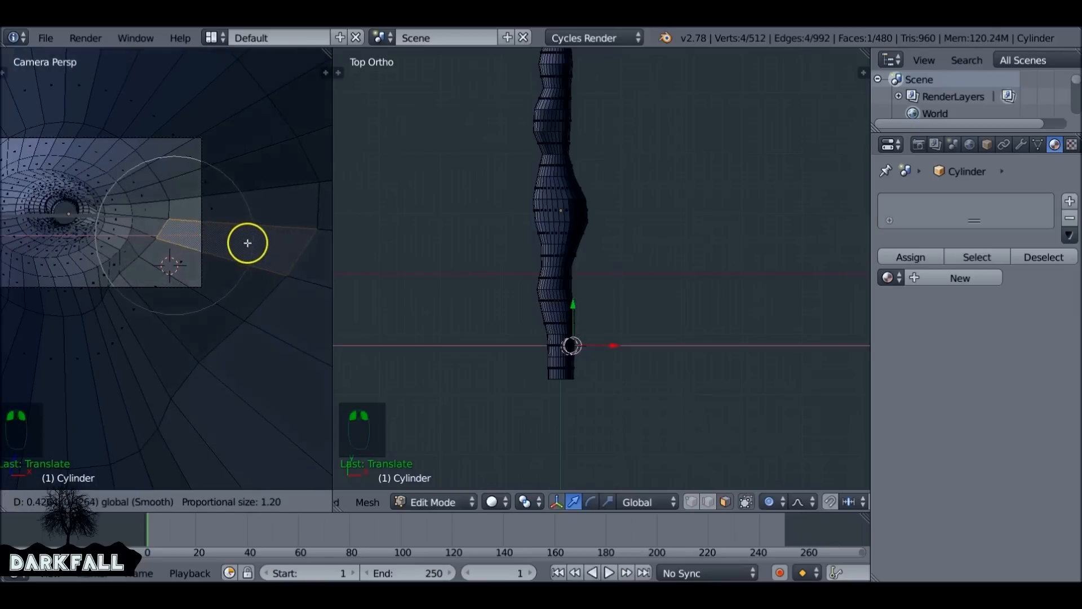
scroll(307, 256, down, 3)
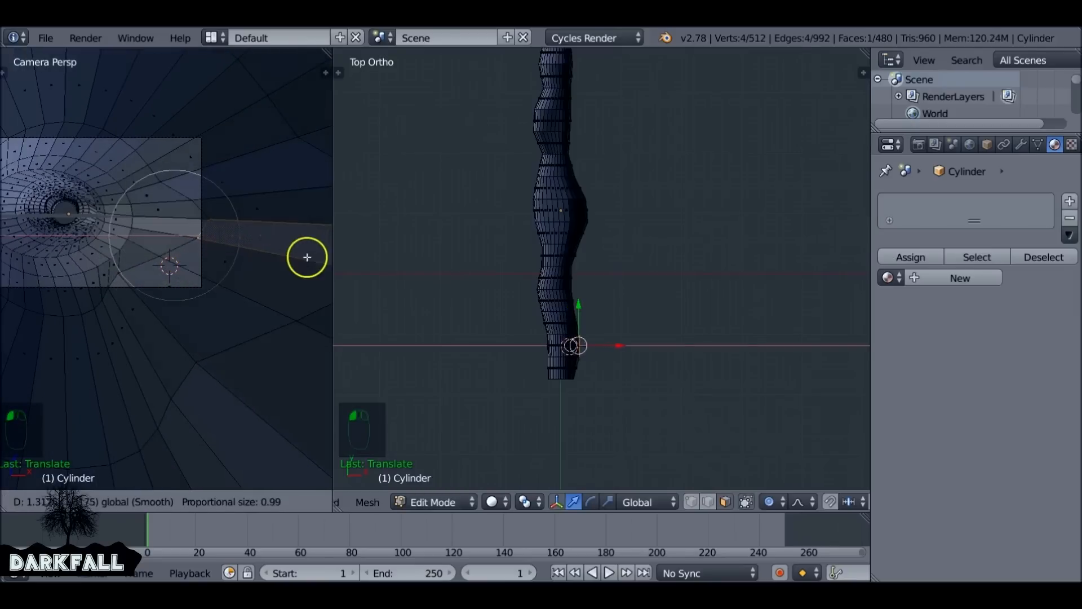
click(5, 258)
Shift two faces on the lower right wall near the camera along Z with proportional falloff
right_click(158, 290)
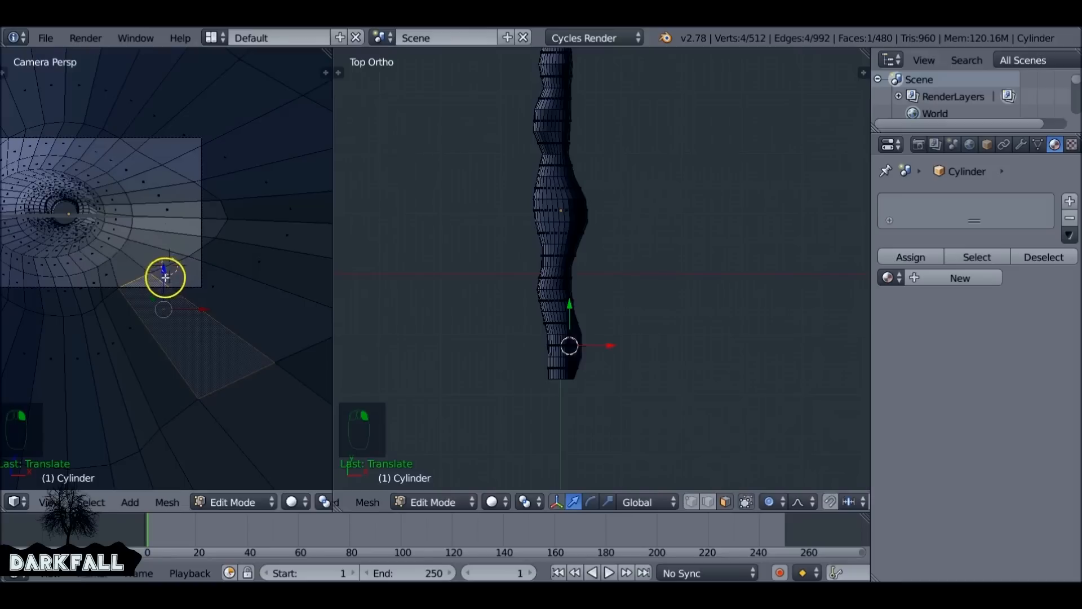
key(g)
click(120, 254)
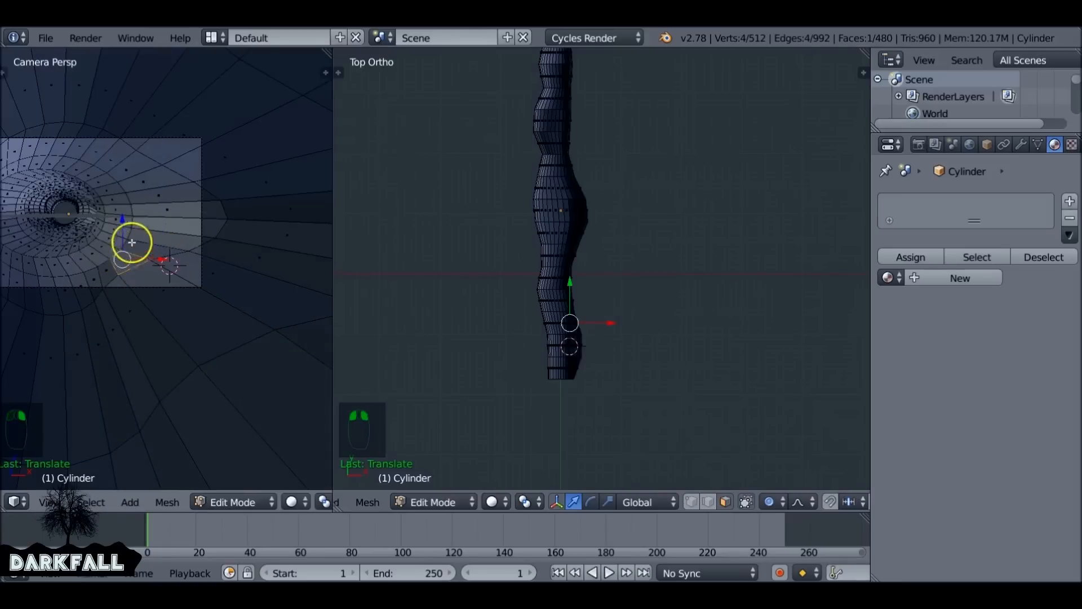
key(g)
click(119, 239)
Leave edit mode and examine the deformed tunnel's shape from outside in the second viewport
scroll(119, 239, down, 1)
shift+middle_drag(159, 270, 229, 270)
key(Tab)
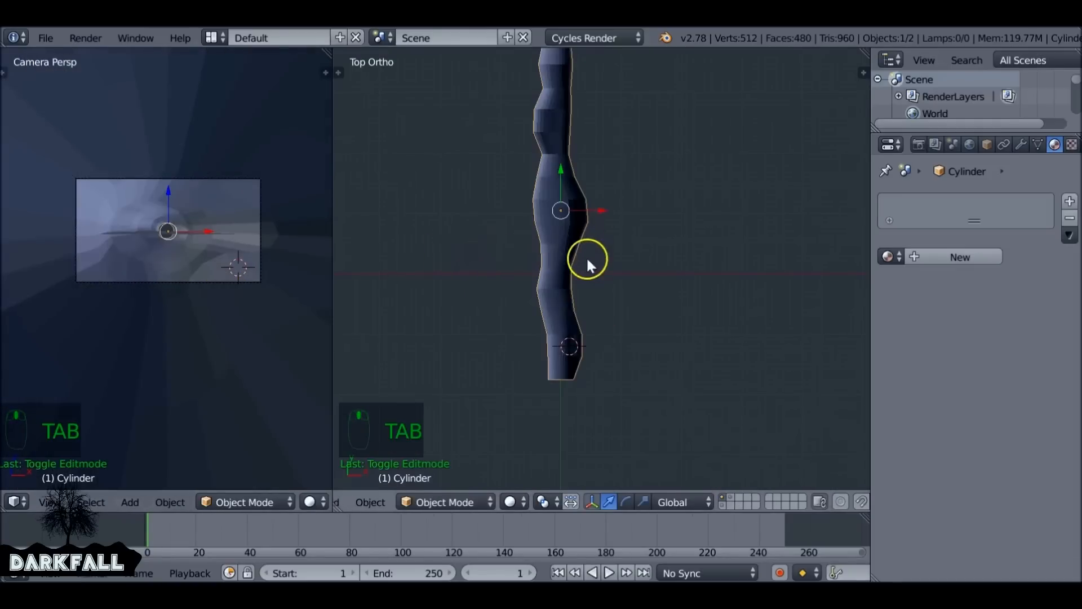
middle_drag(588, 260, 597, 117)
scroll(265, 197, down, 2)
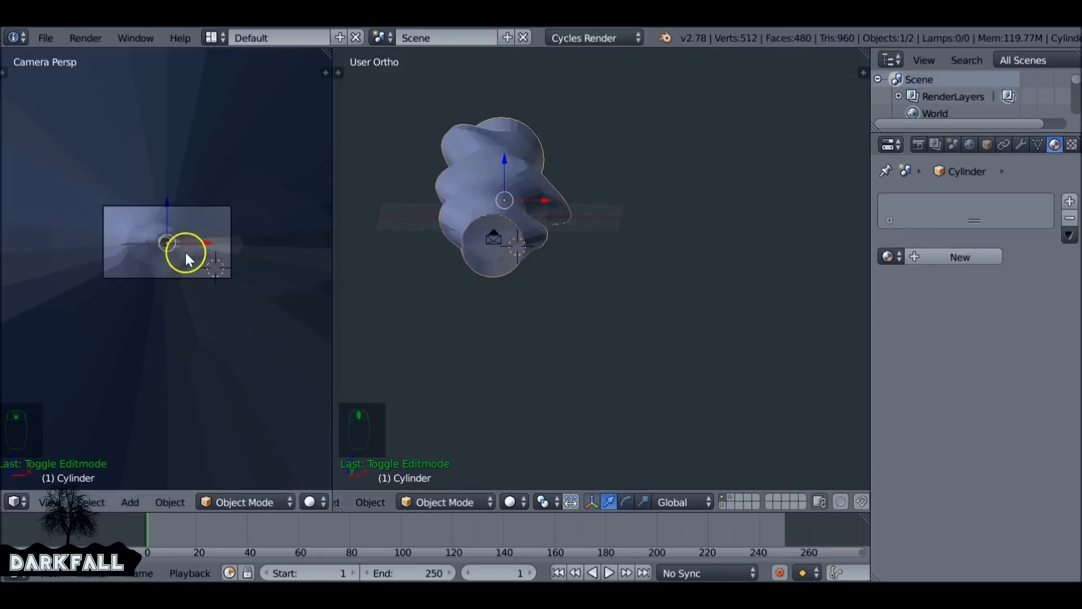
Widen the camera viewport to about twice its width and frame the camera's view of the tunnel in it
shift+middle_drag(185, 252, 195, 207)
scroll(182, 218, up, 3)
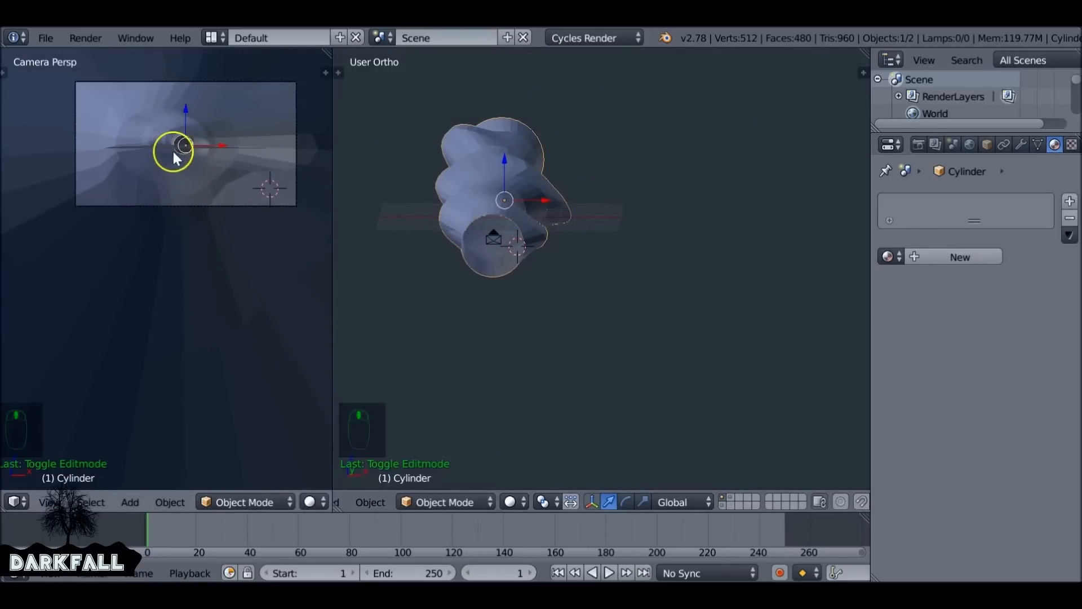
shift+middle_drag(174, 151, 140, 198)
scroll(140, 198, down, 1)
drag(330, 160, 657, 186)
scroll(523, 222, up, 3)
shift+middle_drag(424, 197, 365, 273)
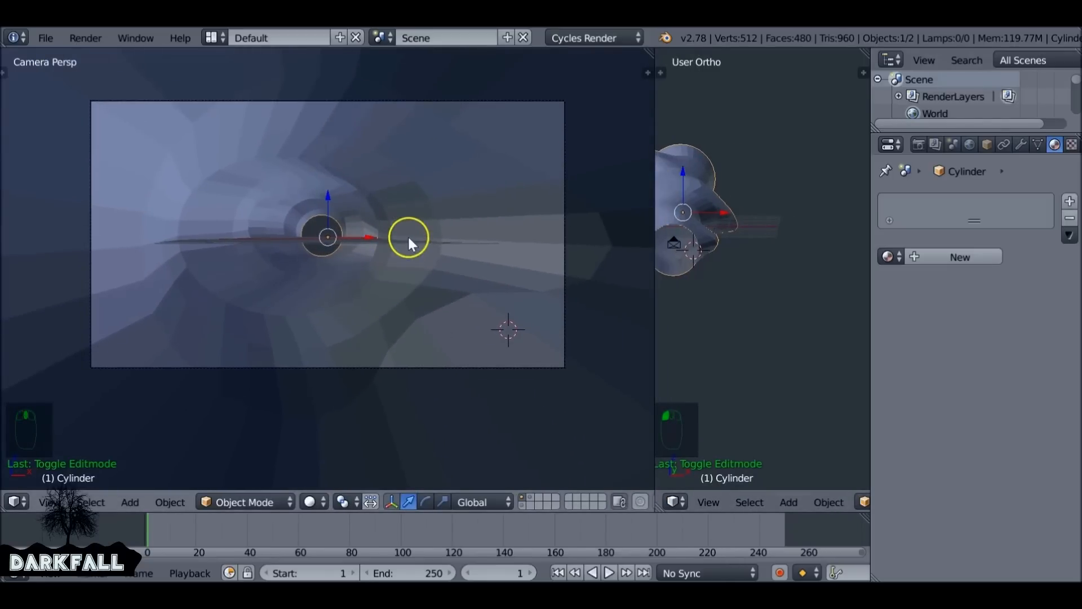
Return to editing the tunnel mesh and turn off proportional editing
key(Tab)
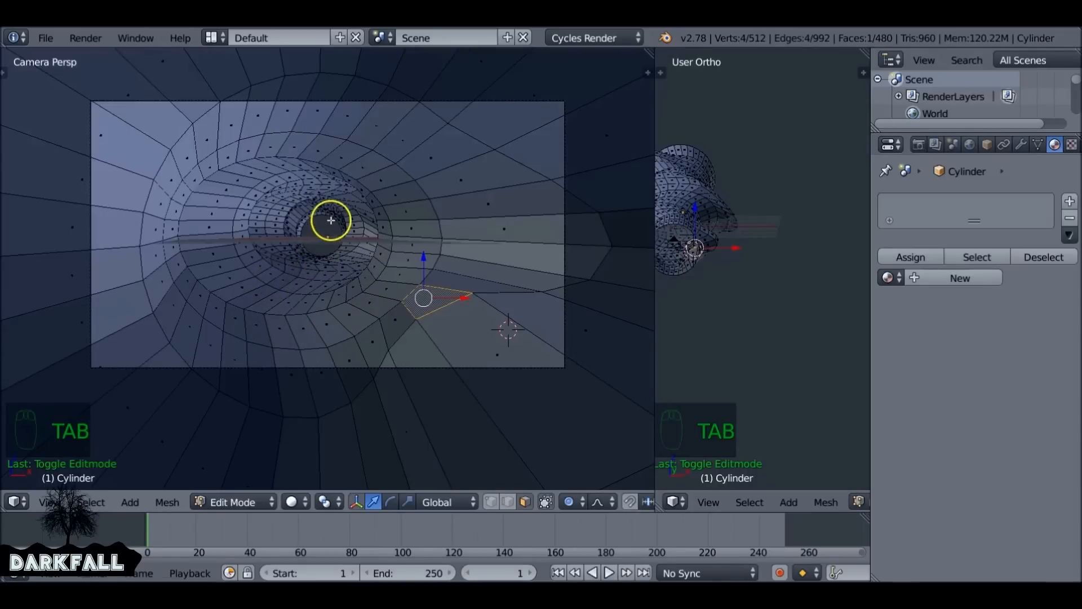
key(o)
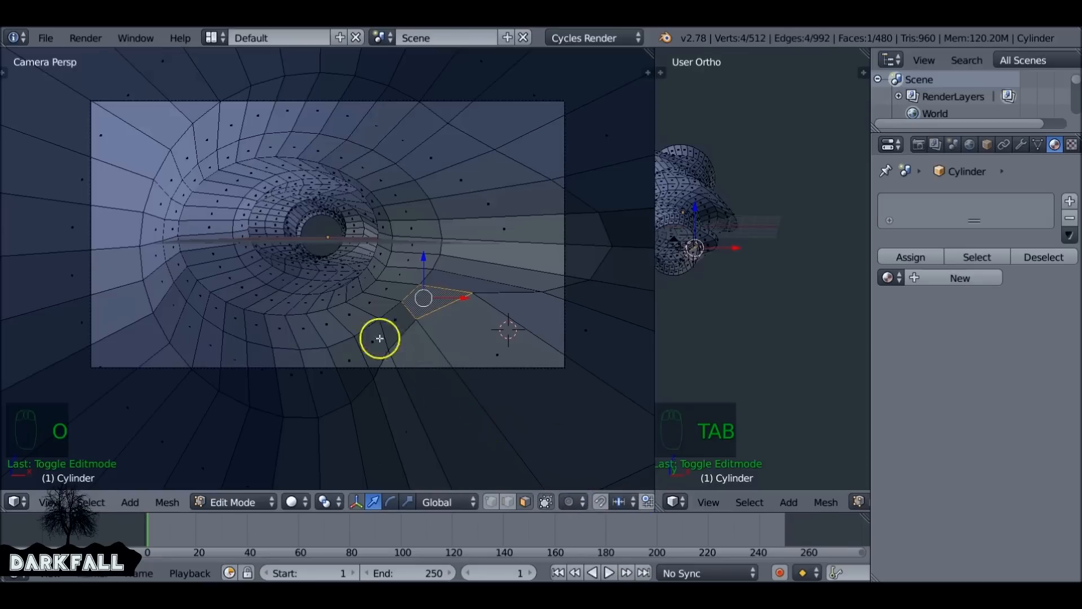
Try selecting a lengthwise face loop along the tunnel's floor
right_click(288, 322)
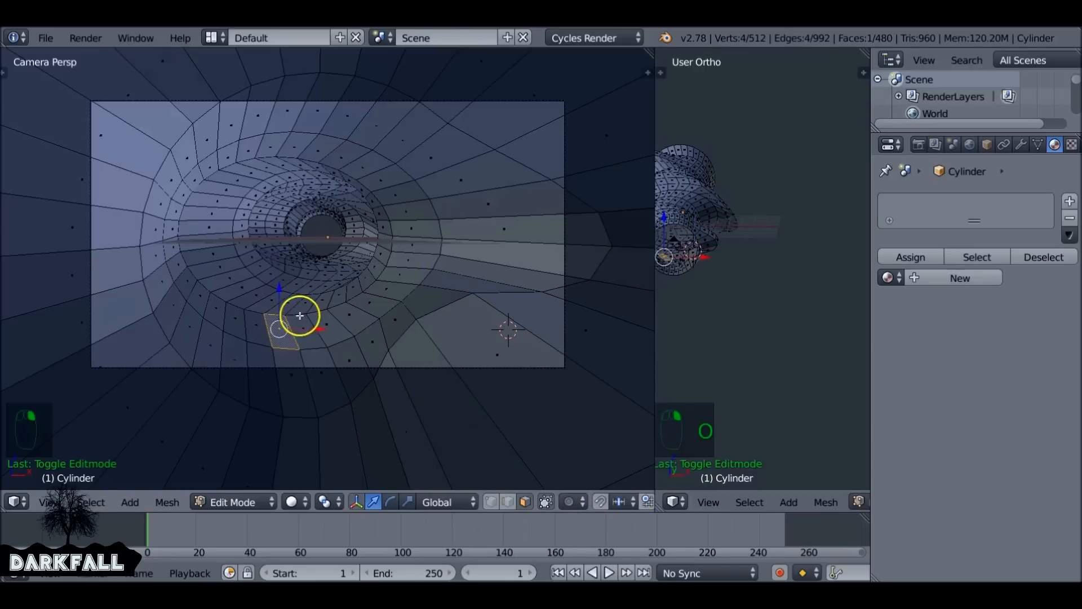
scroll(230, 349, up, 3)
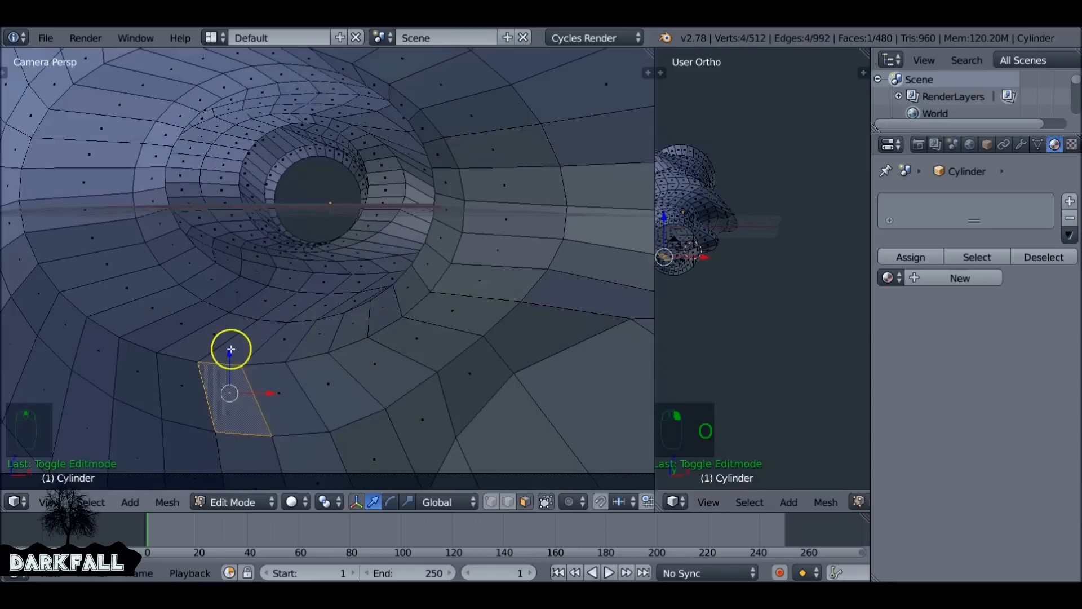
alt+right_click(244, 437)
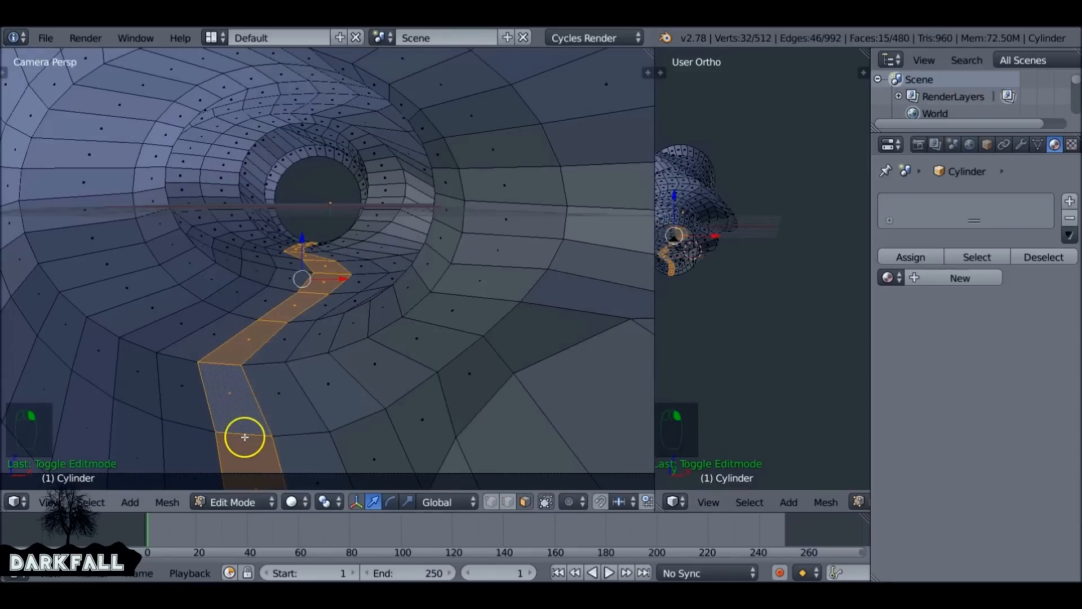
scroll(316, 217, down, 3)
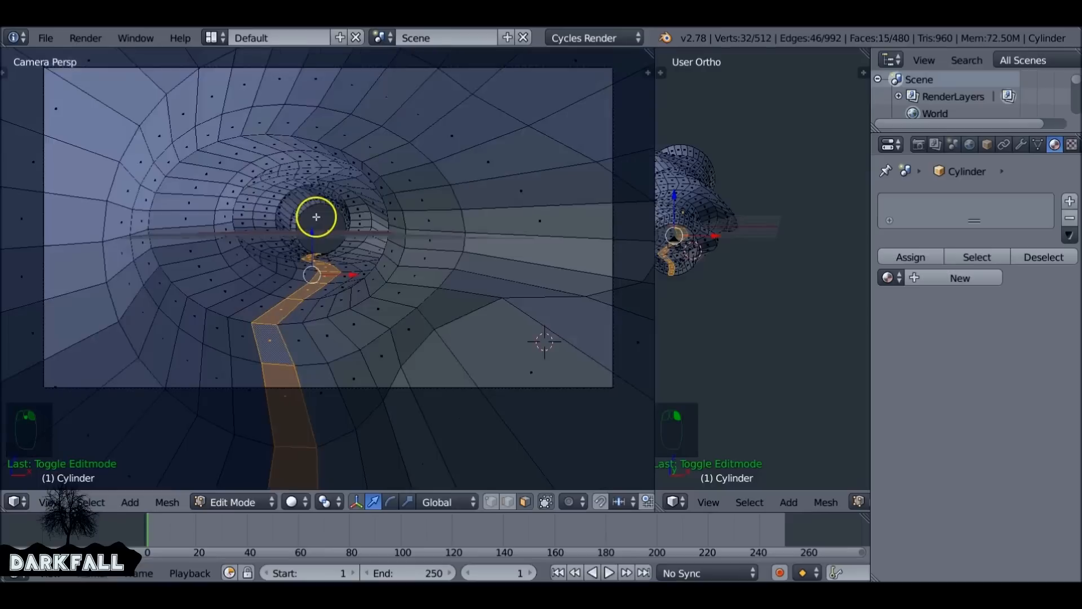
scroll(317, 217, down, 2)
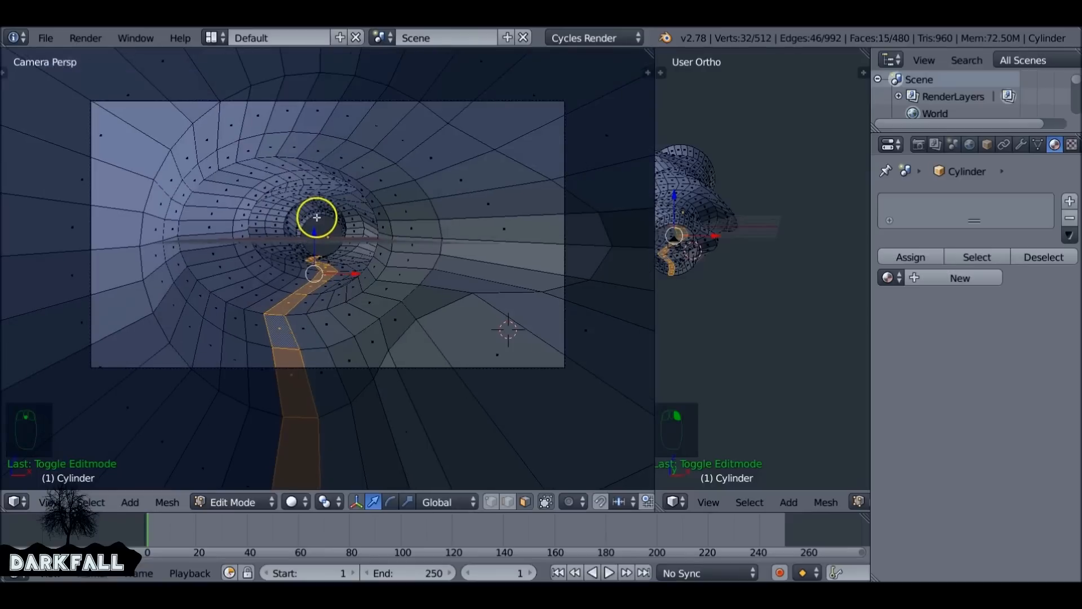
Select the neighbouring lengthwise floor face loop to the left and grow the selection twice, to five faces wide
right_click(254, 316)
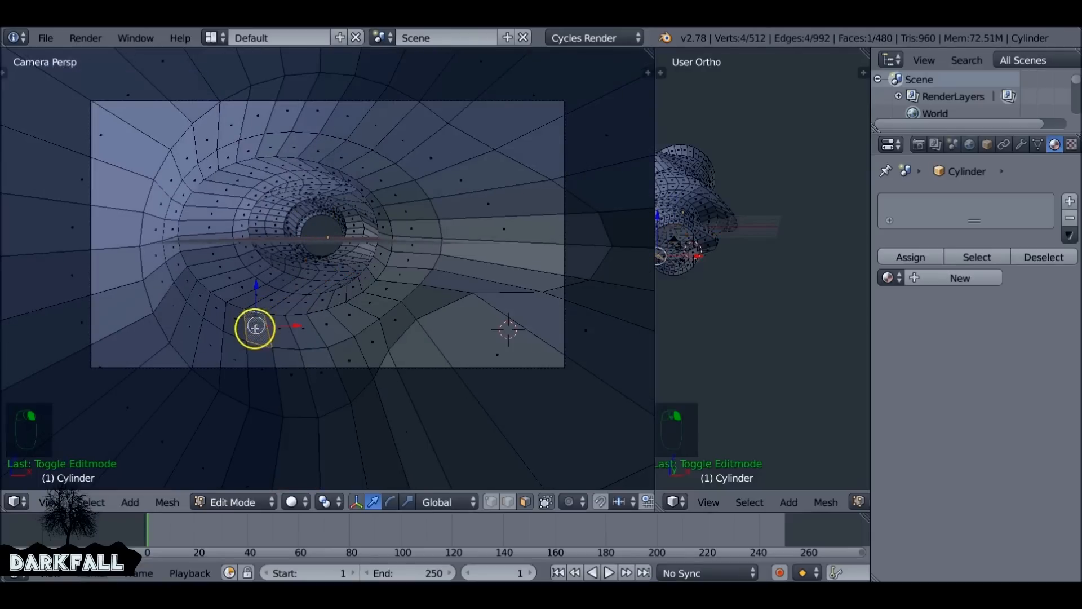
alt+right_click(255, 344)
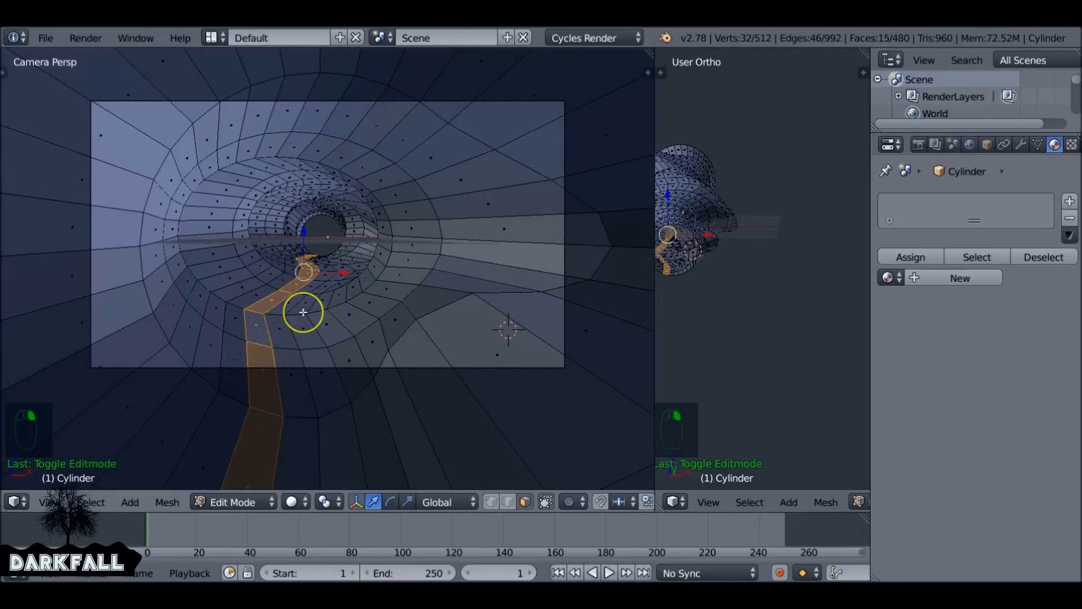
key(ctrl+KP_Add)
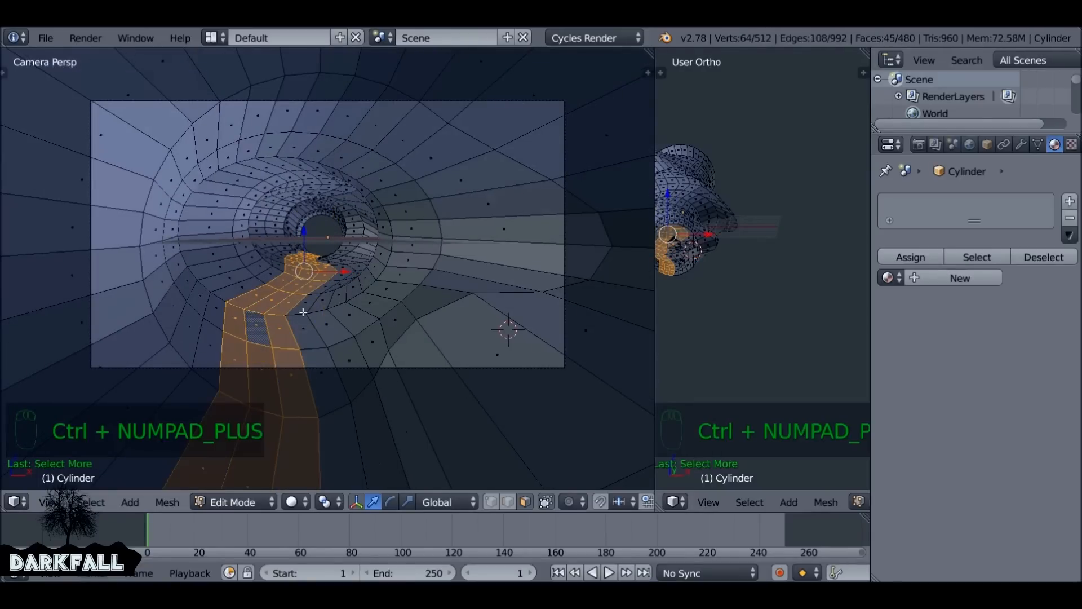
key(ctrl+KP_Add)
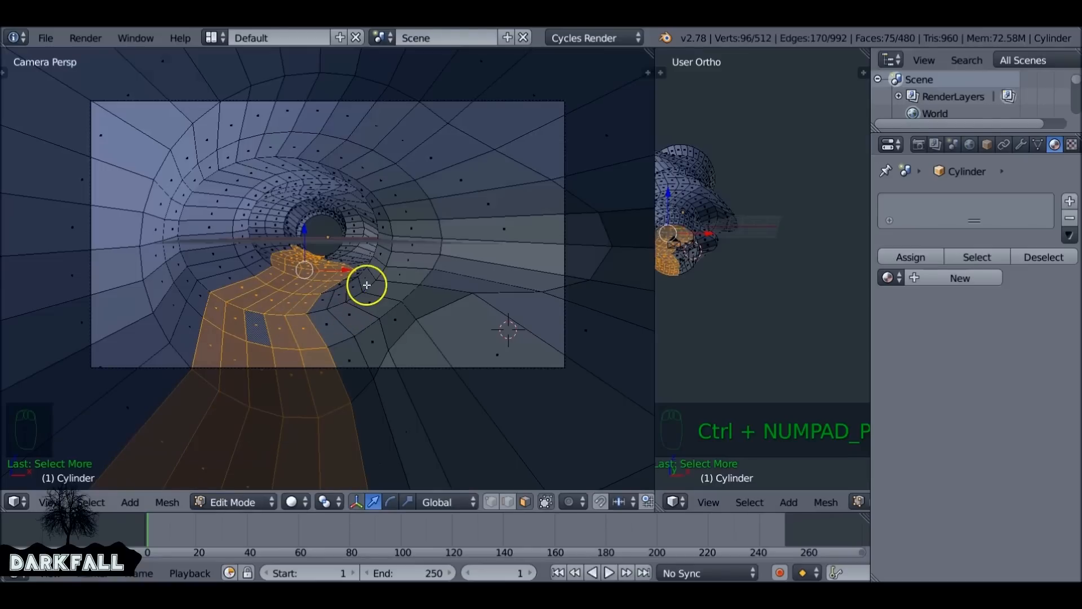
Grow the floor selection five more times, then shrink it back by five
key(ctrl+KP_Add)
key(ctrl+KP_Add)
key(ctrl+KP_Add)
key(ctrl+KP_Add)
key(ctrl+KP_Add)
key(ctrl+KP_Subtract)
key(ctrl+KP_Subtract)
key(ctrl+KP_Subtract)
key(ctrl+KP_Subtract)
key(ctrl+KP_Subtract)
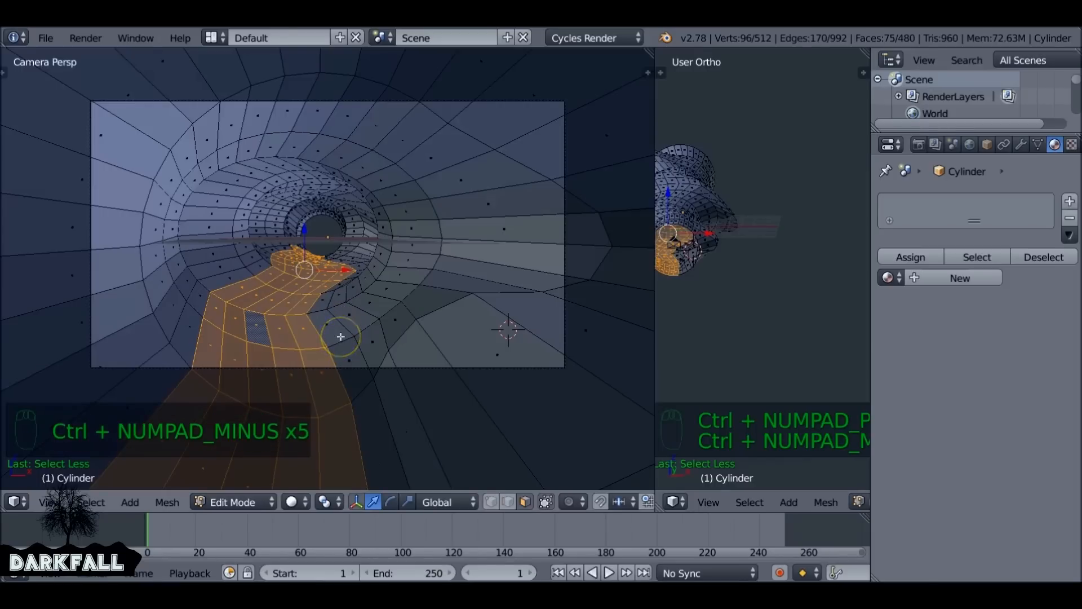
Add the lengthwise face loop to the right of the floor strip to the floor selection
alt+right_click(341, 339)
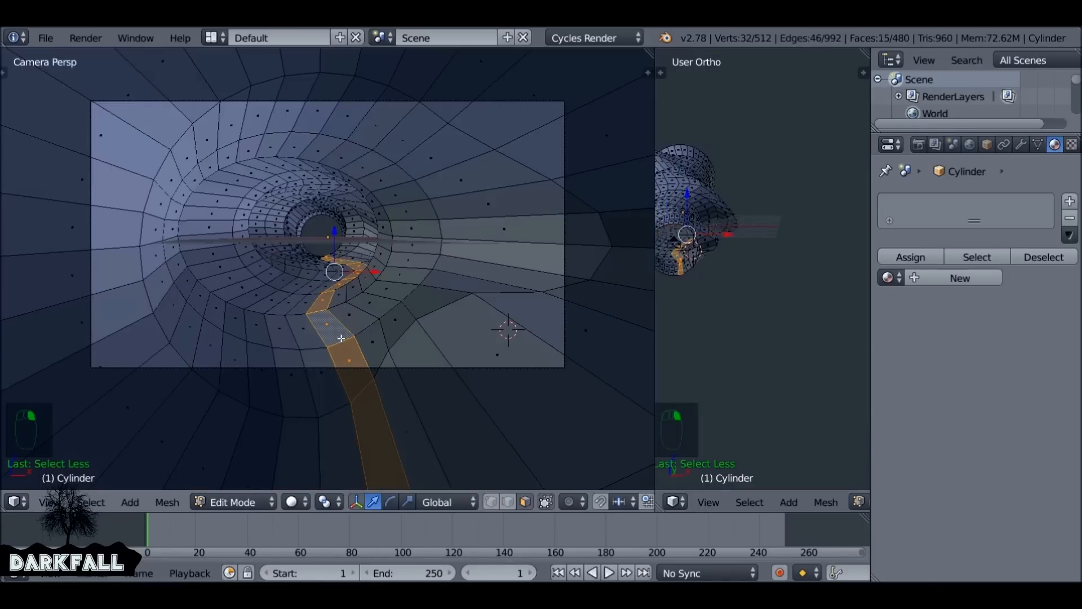
key(ctrl+z)
alt+shift+right_click(341, 338)
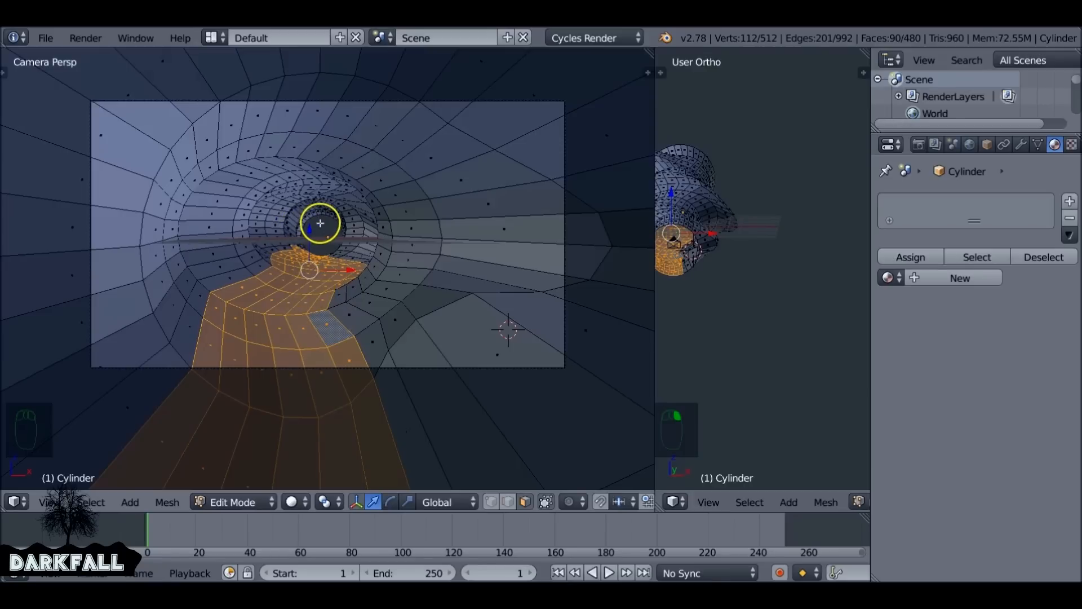
Extrude the selected floor faces downward along their normals twice, by about 0.5 units each time
key(e)
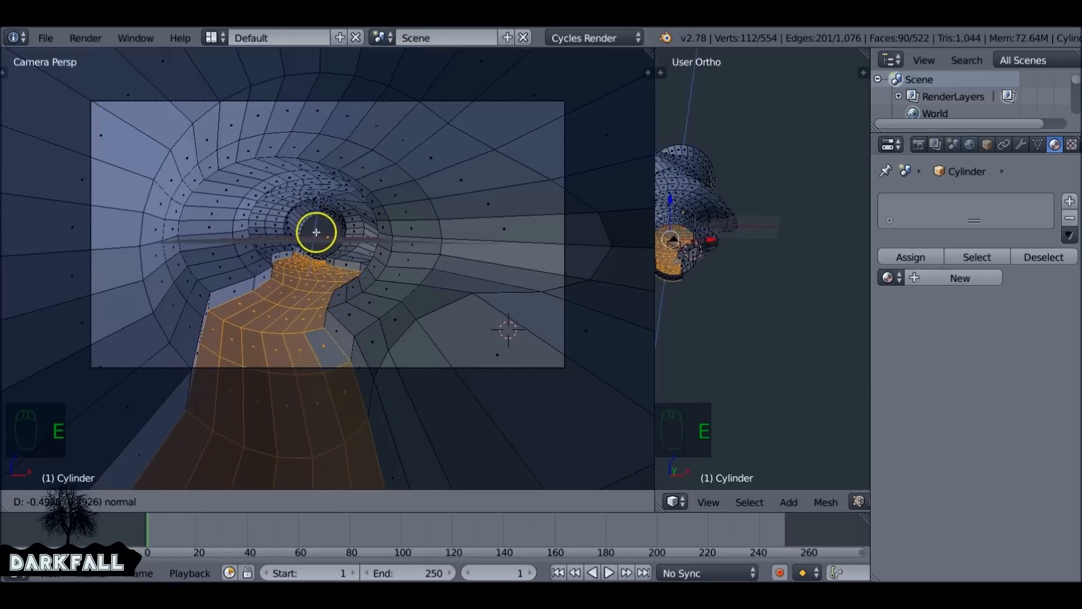
click(317, 231)
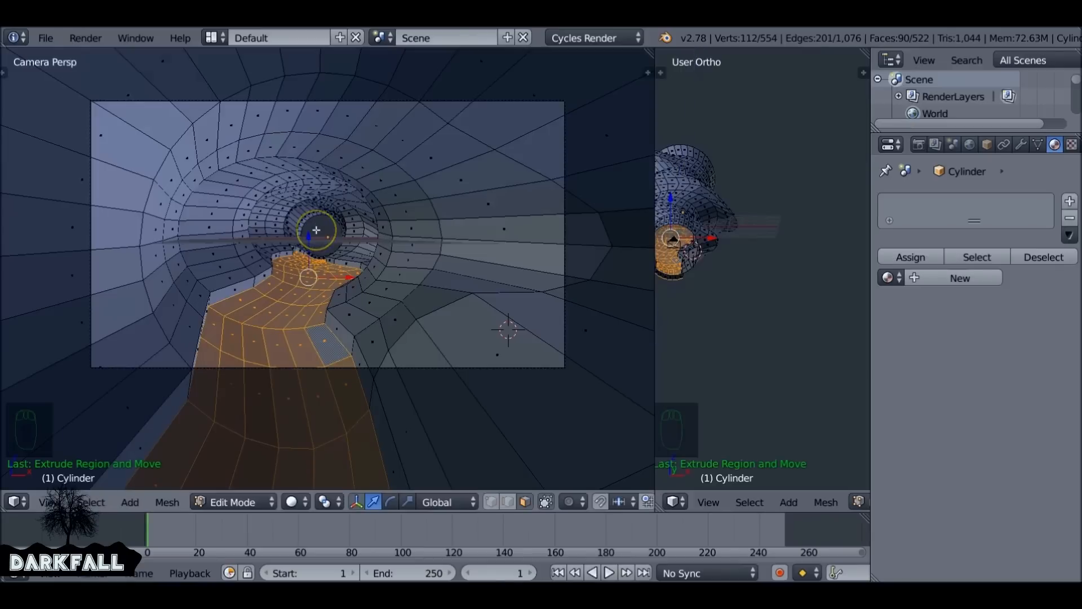
key(e)
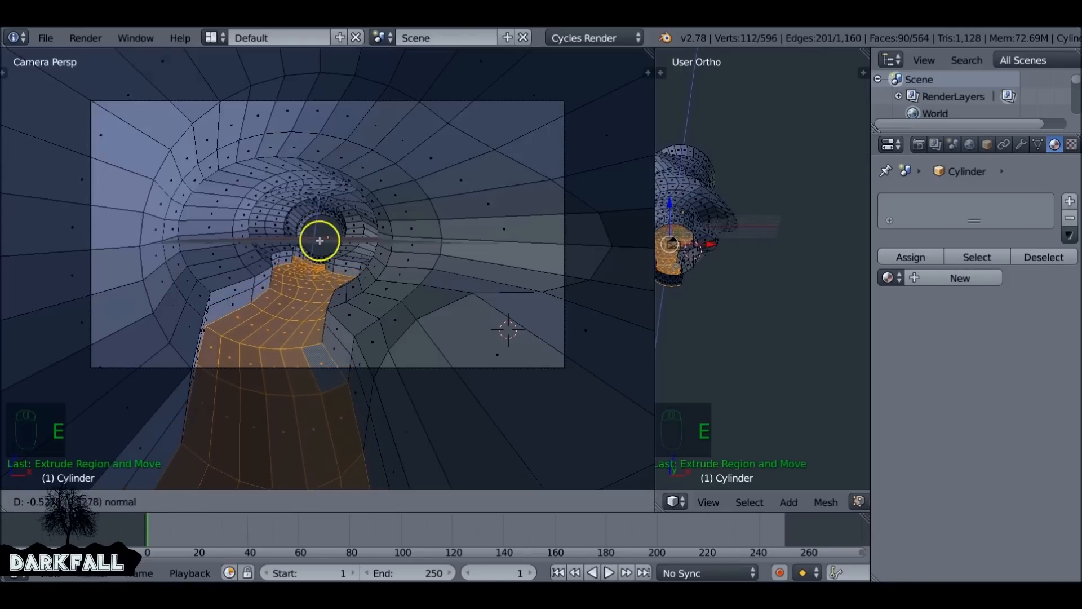
click(333, 242)
Scale the sunken floor faces up slightly overall and stretch them along the X axis
key(s)
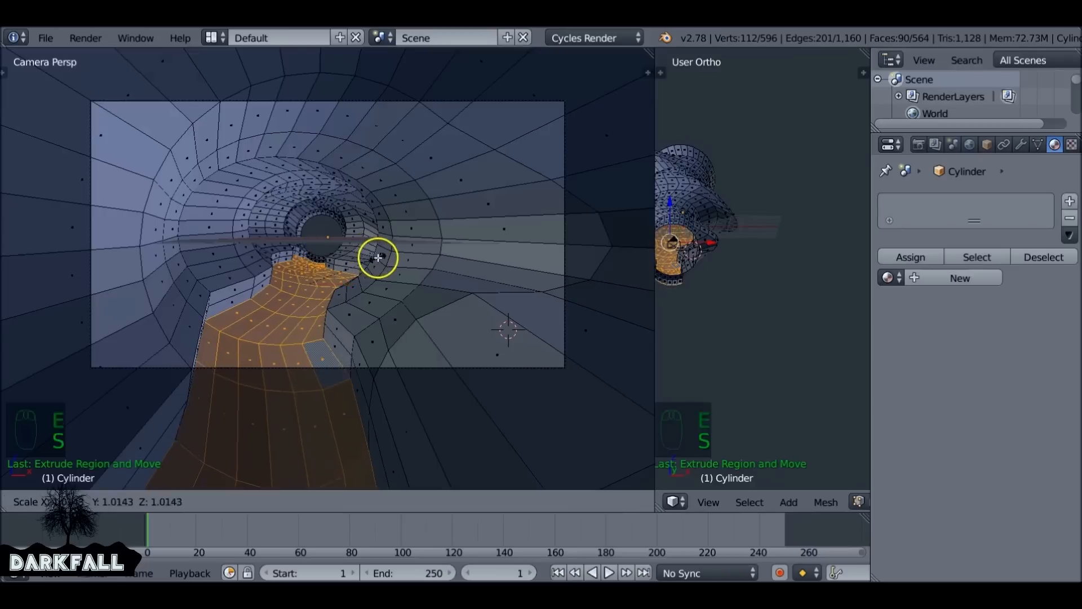
click(384, 254)
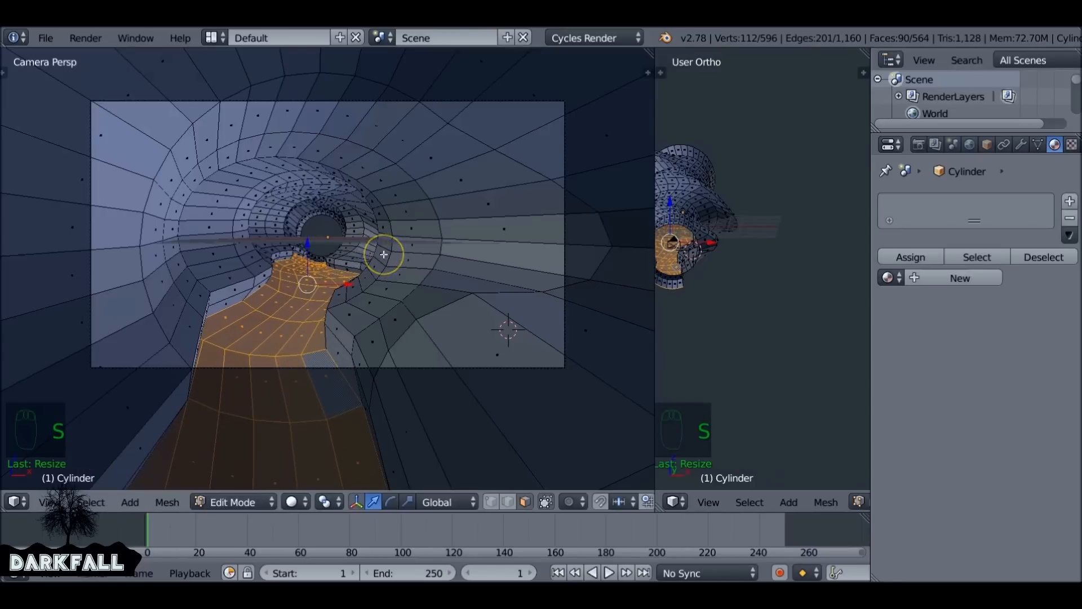
key(s)
key(x)
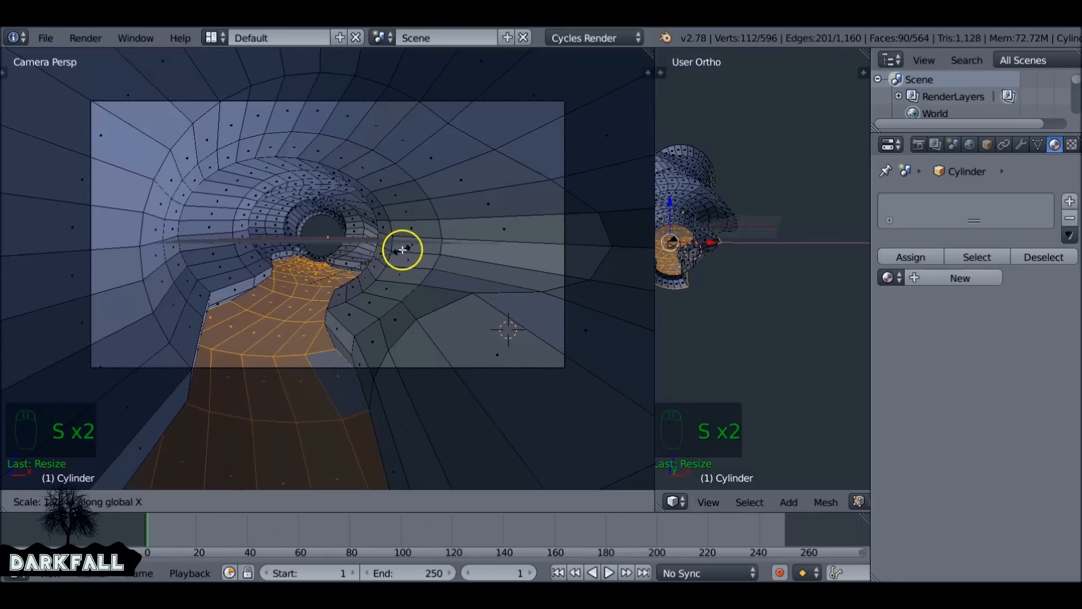
click(355, 261)
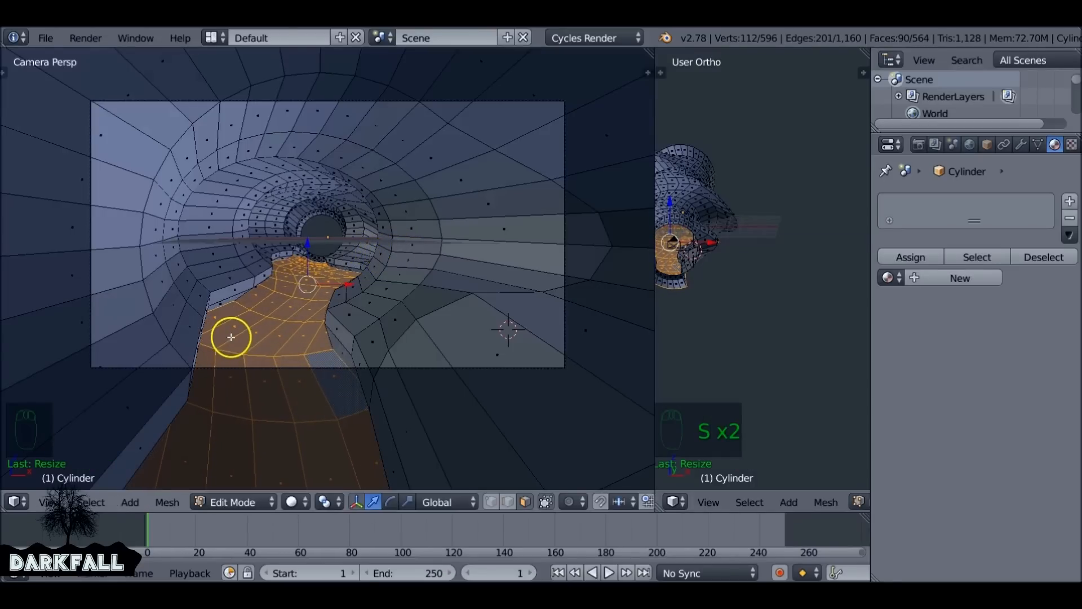
scroll(226, 338, up, 3)
scroll(221, 333, up, 2)
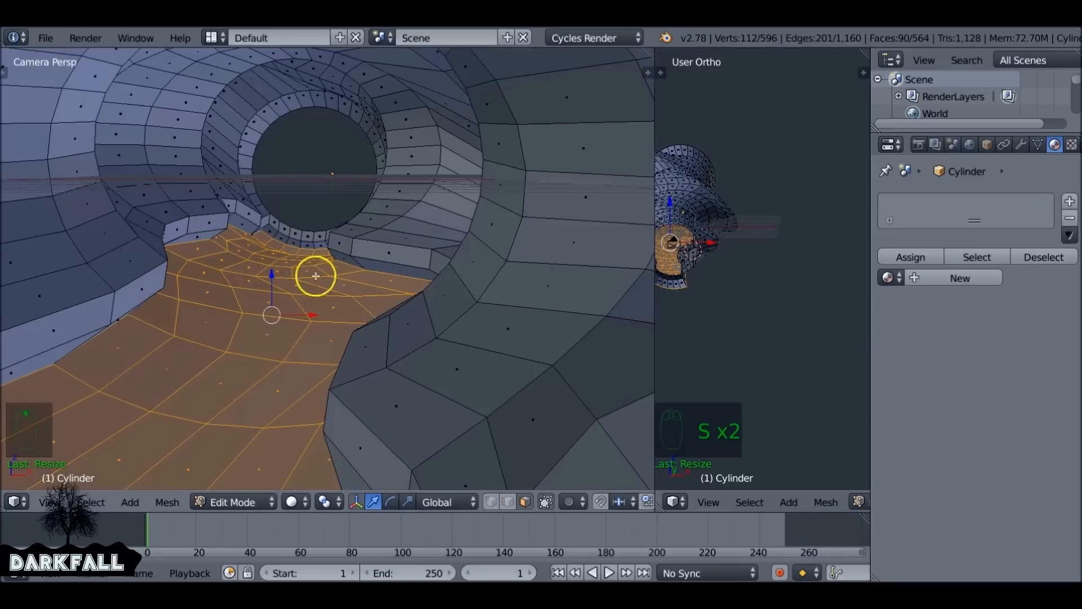
scroll(262, 369, down, 5)
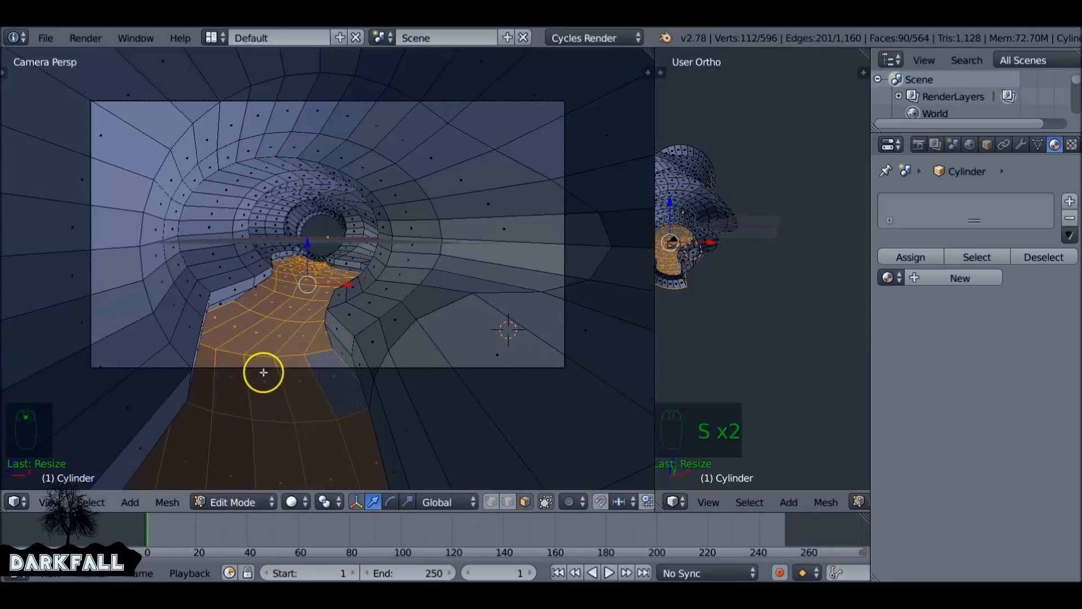
right_click(245, 350)
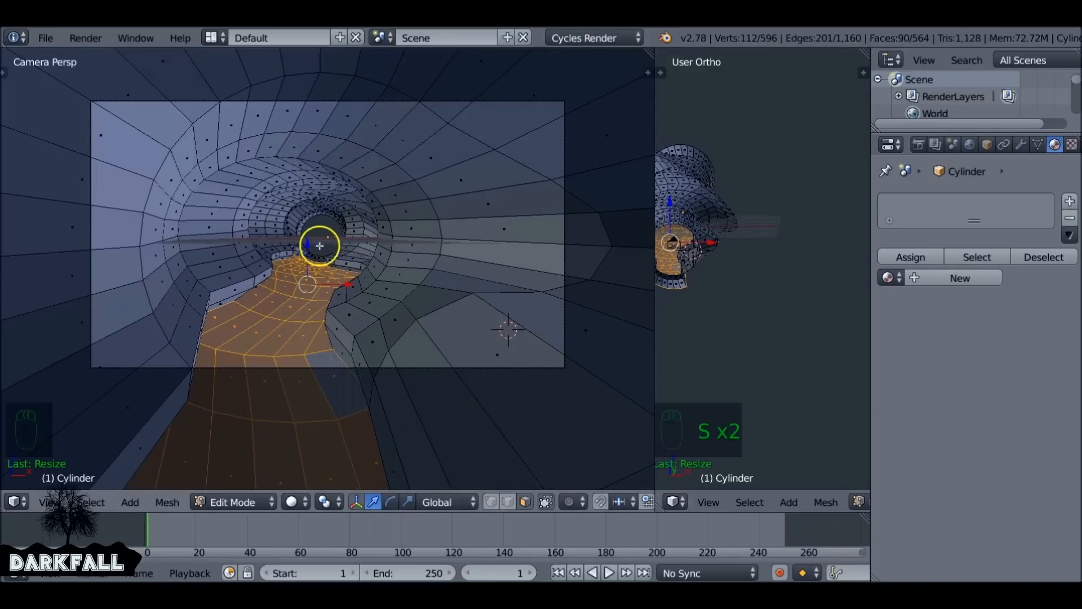
Widen the second 3D viewport and frame the tunnel's near end where the floor protrudes
middle_drag(717, 228, 767, 307)
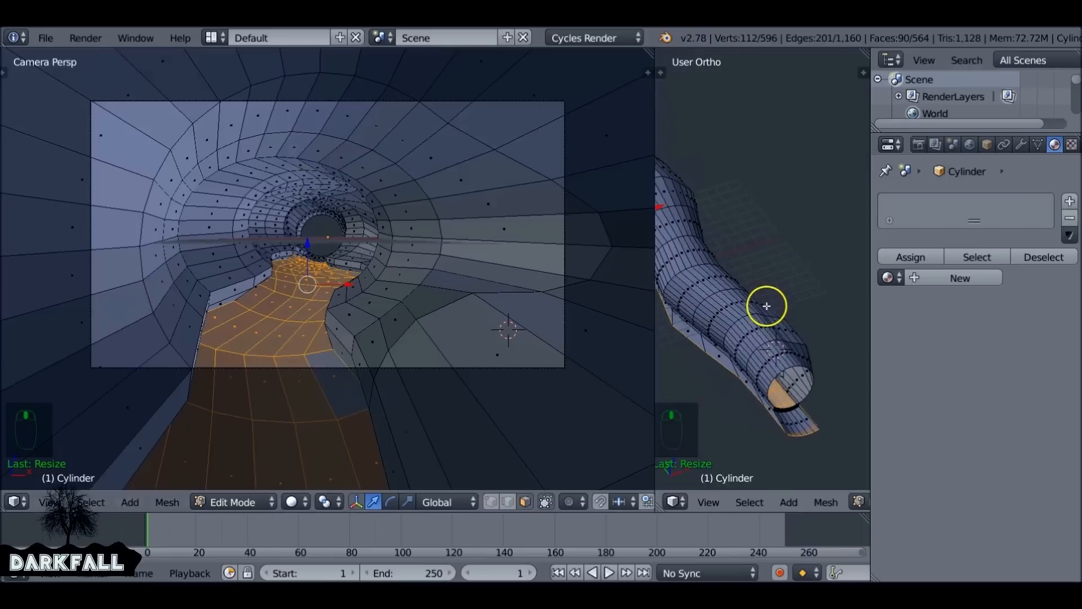
shift+middle_drag(798, 398, 741, 299)
scroll(742, 296, up, 4)
shift+middle_drag(783, 347, 795, 271)
scroll(789, 271, up, 2)
shift+middle_drag(722, 305, 750, 248)
drag(653, 229, 367, 234)
scroll(462, 502, down, 6)
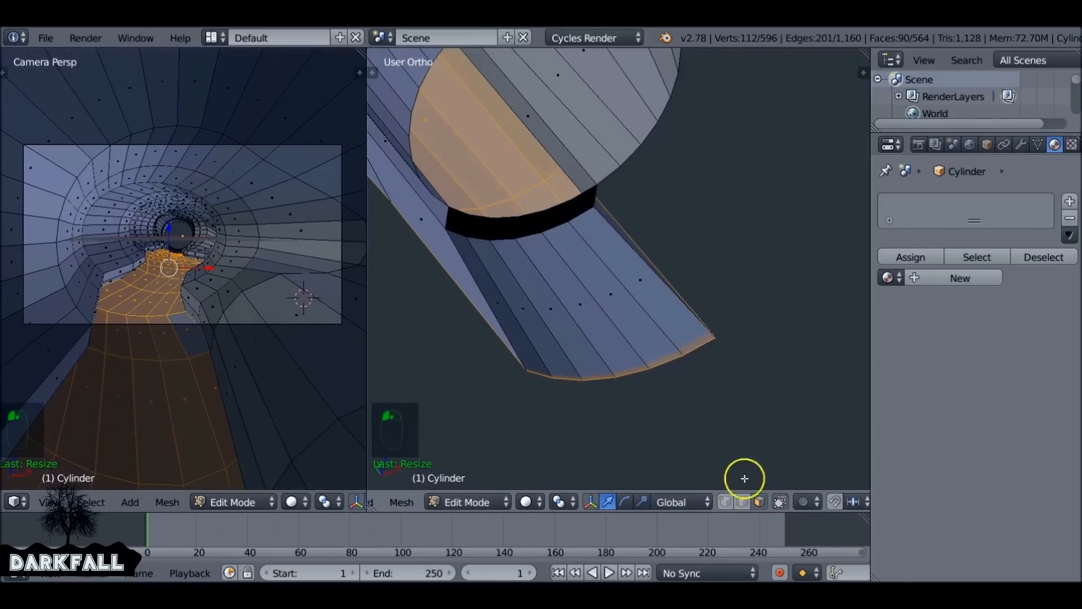
Select the six narrow faces across the step under the tunnel's near opening and delete them
right_click(462, 217)
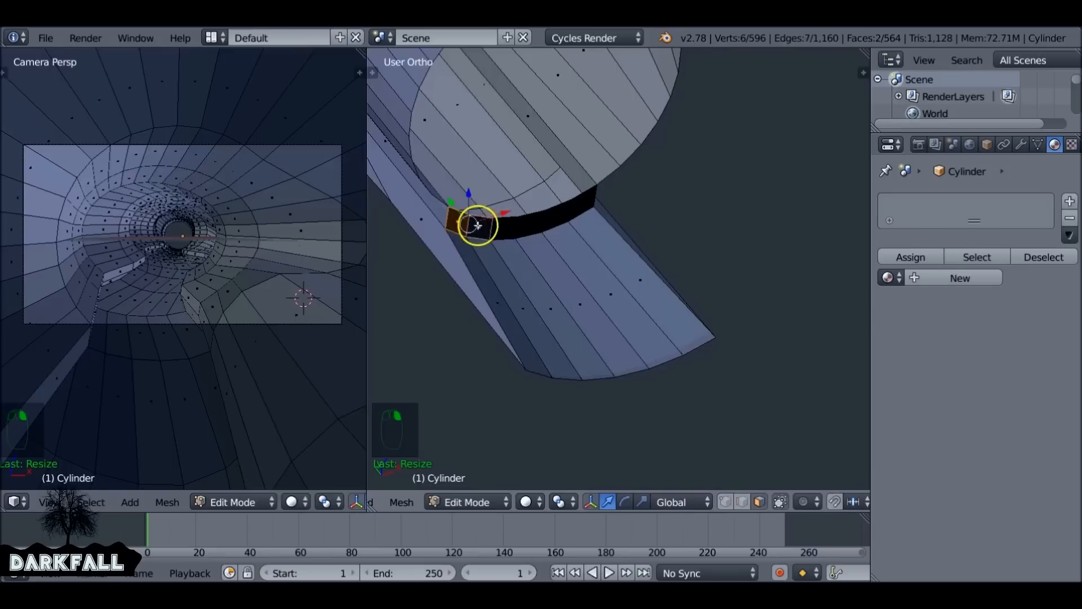
shift+right_click(500, 226)
shift+right_click(524, 221)
shift+right_click(544, 216)
shift+right_click(562, 212)
scroll(198, 263, up, 15)
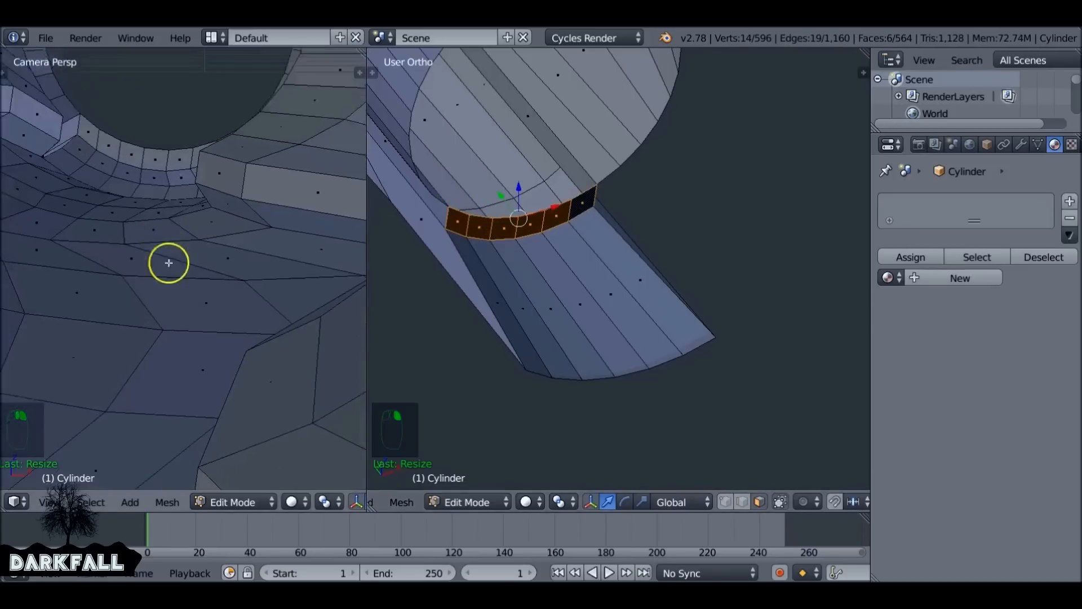
shift+middle_drag(169, 261, 179, 346)
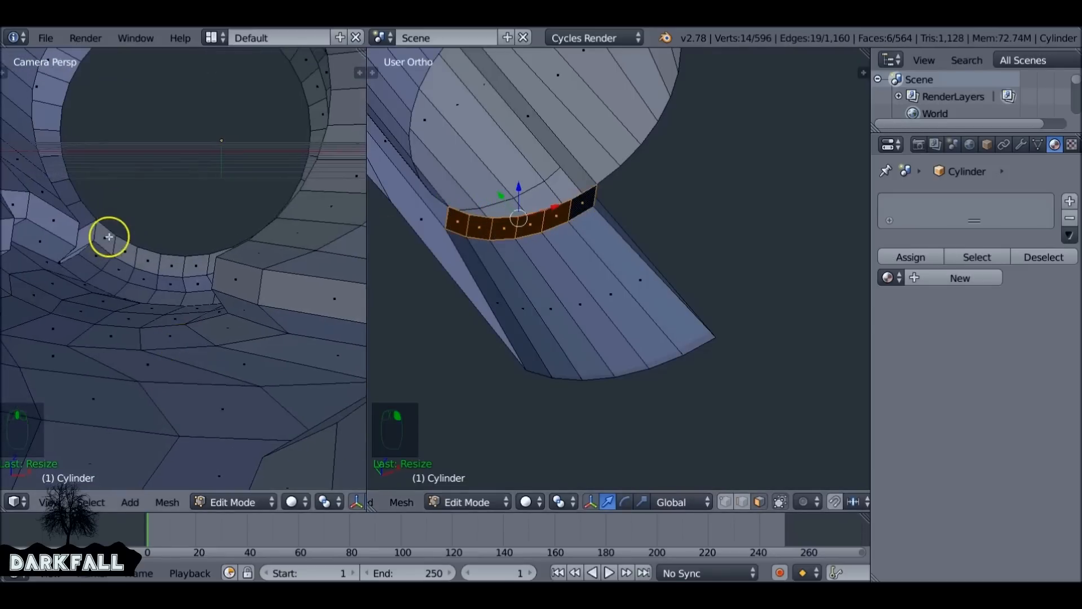
key(x)
click(587, 198)
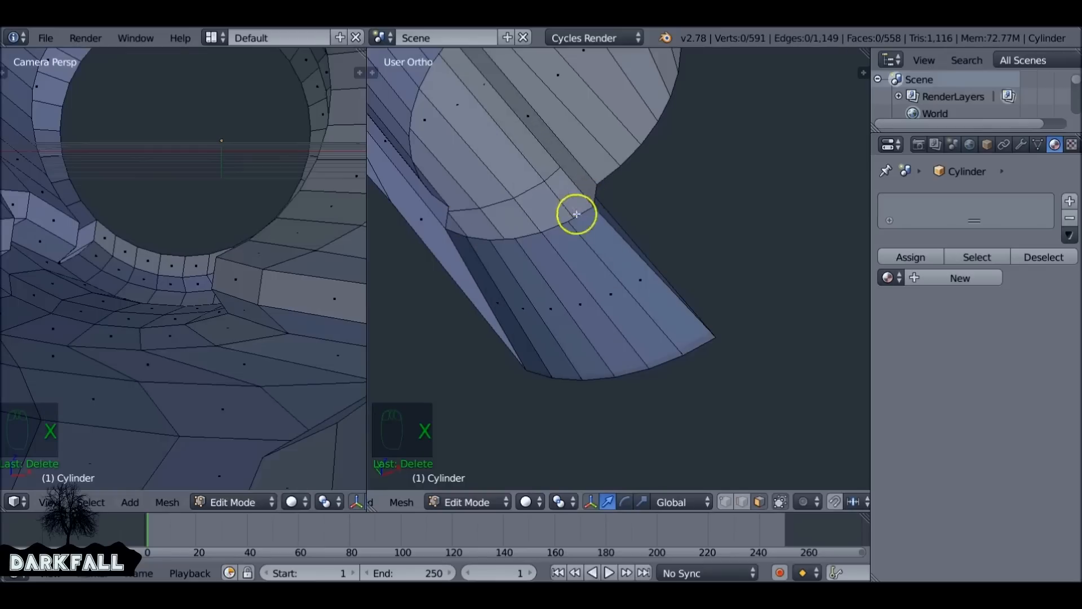
Select the six lengthwise faces spanning the end of the protruding floor and delete them
right_click(681, 317)
right_click(600, 319)
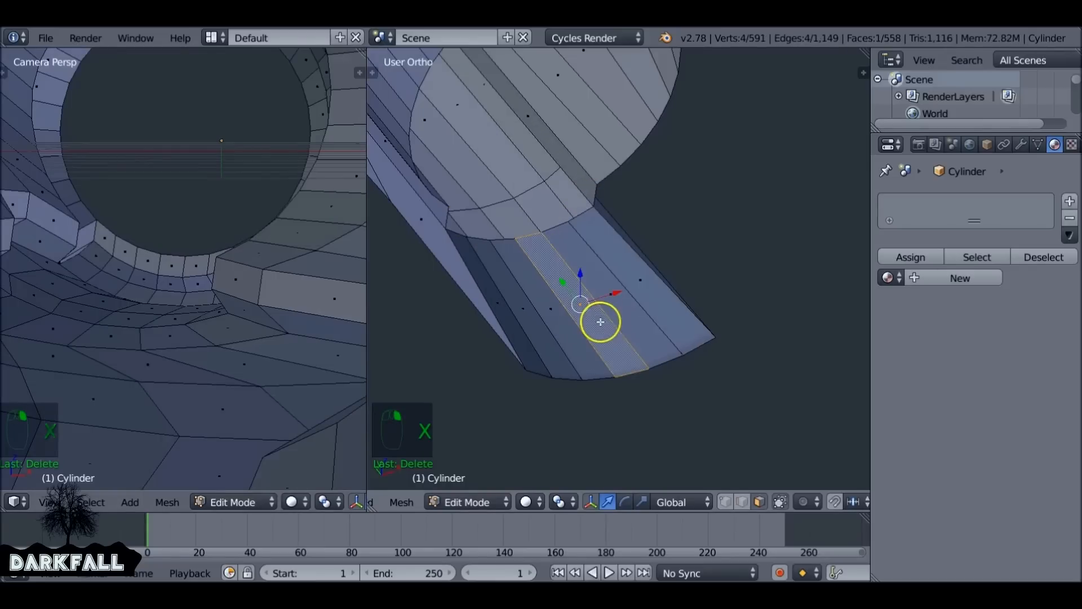
right_click(532, 341)
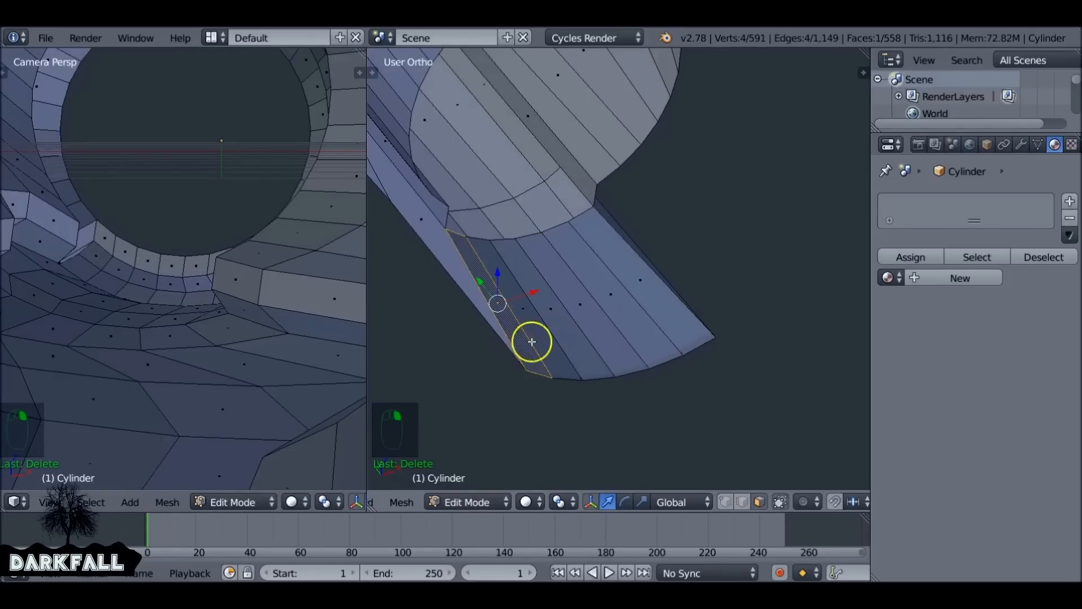
shift+right_click(656, 312)
shift+right_click(609, 330)
shift+right_click(586, 337)
shift+right_click(559, 342)
shift+right_click(540, 344)
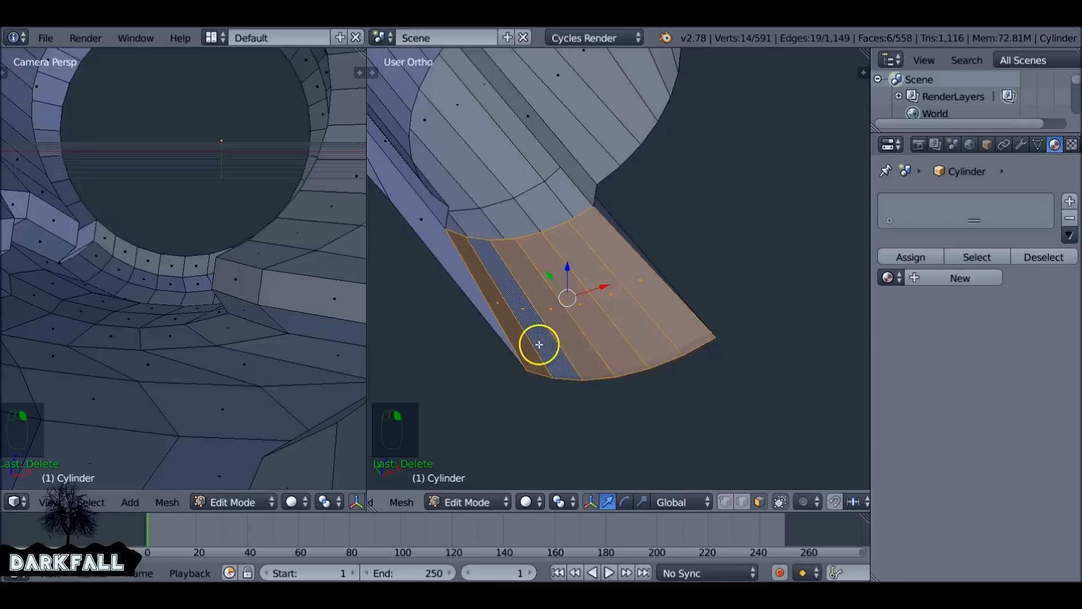
key(x)
click(552, 345)
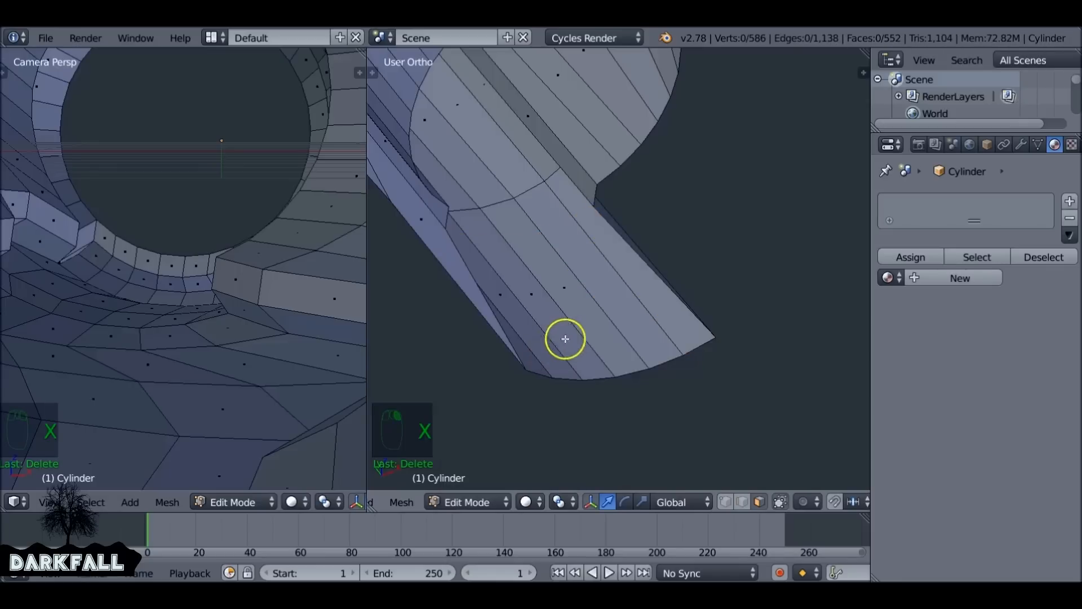
Switch to edge selection and select the open boundary loop around the tunnel's near end
right_click(647, 297)
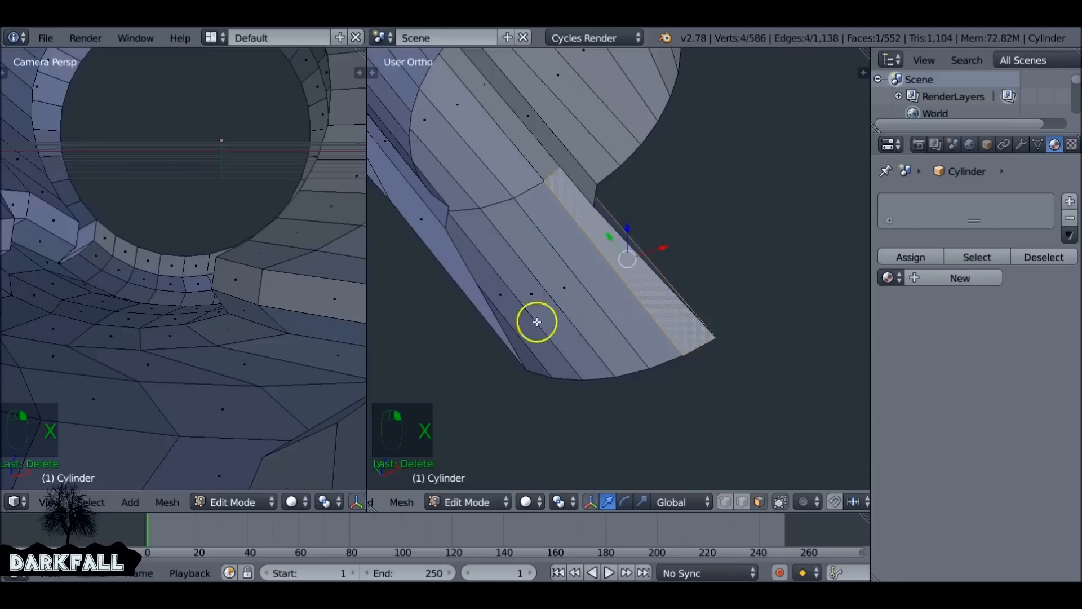
middle_drag(493, 186, 641, 225)
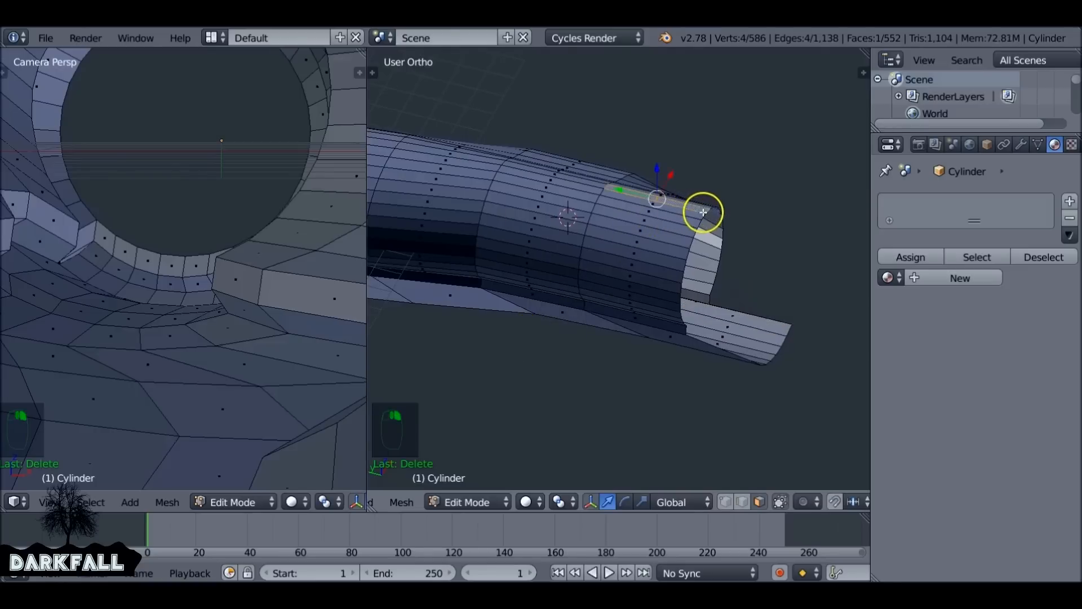
click(743, 501)
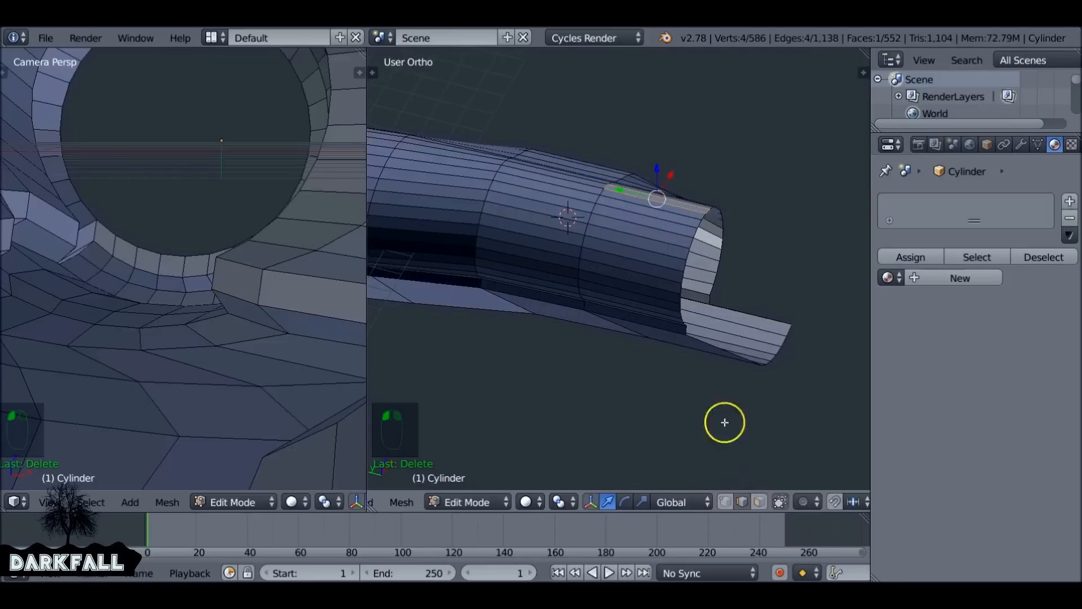
right_click(693, 235)
alt+right_click(699, 242)
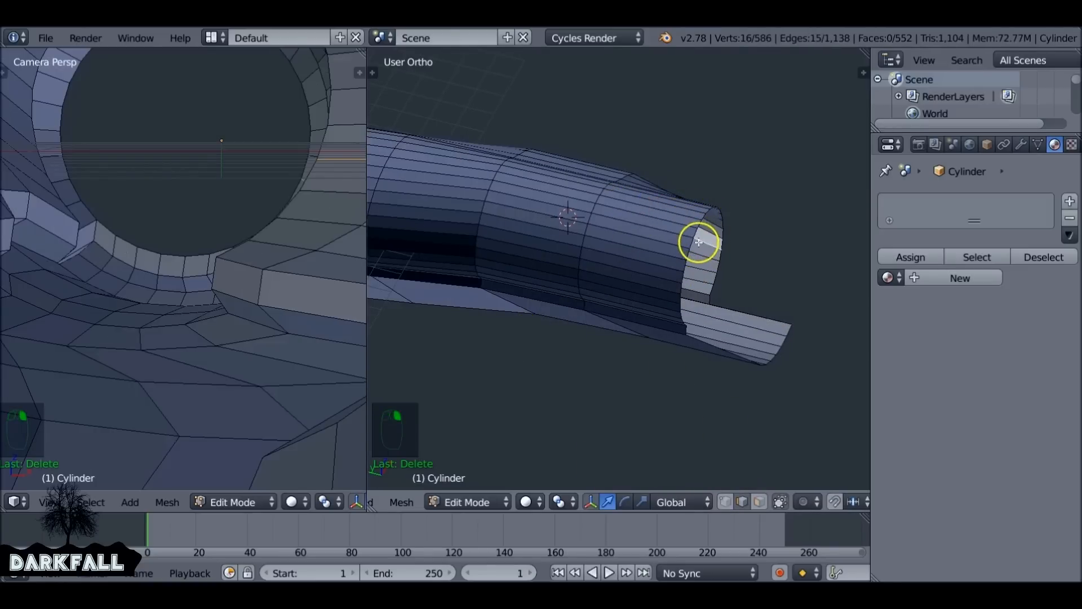
alt+right_click(701, 223)
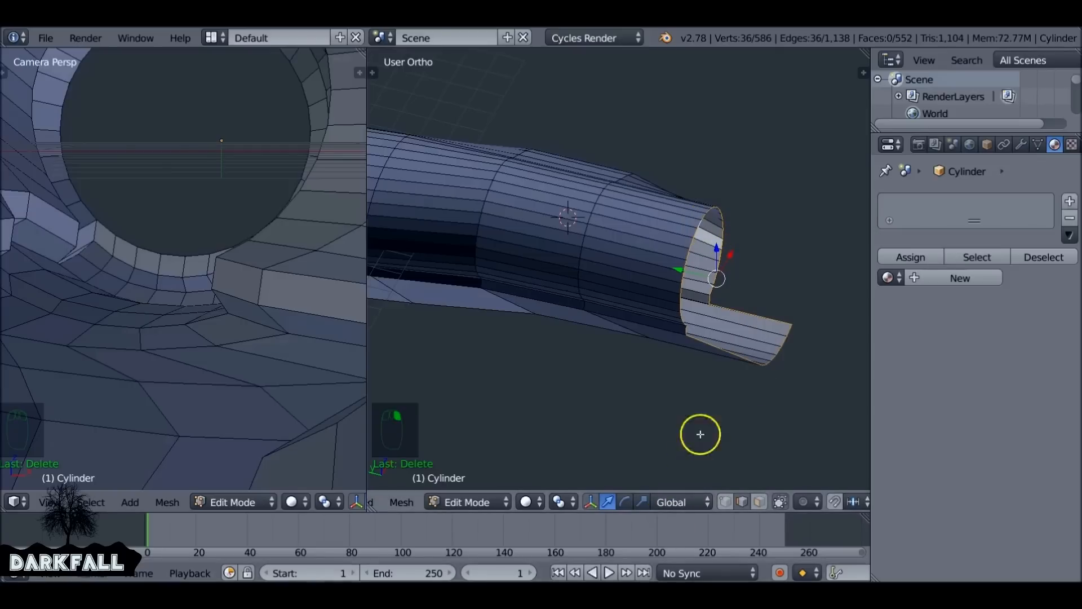
Select only the topmost edge of the tunnel's near opening and line it up in the right orthographic view
key(KP_3)
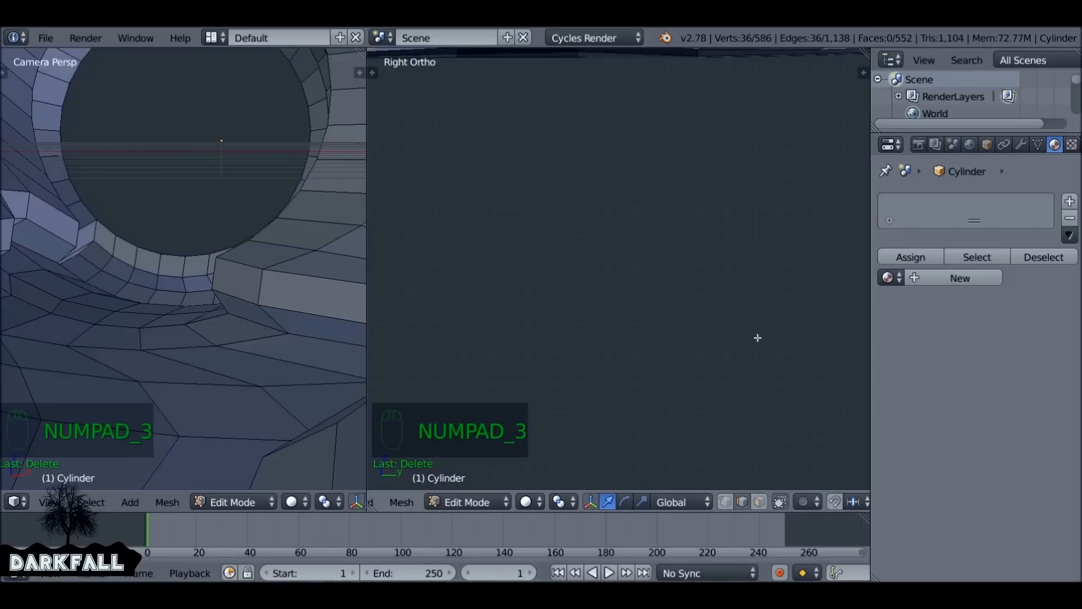
scroll(652, 212, up, 5)
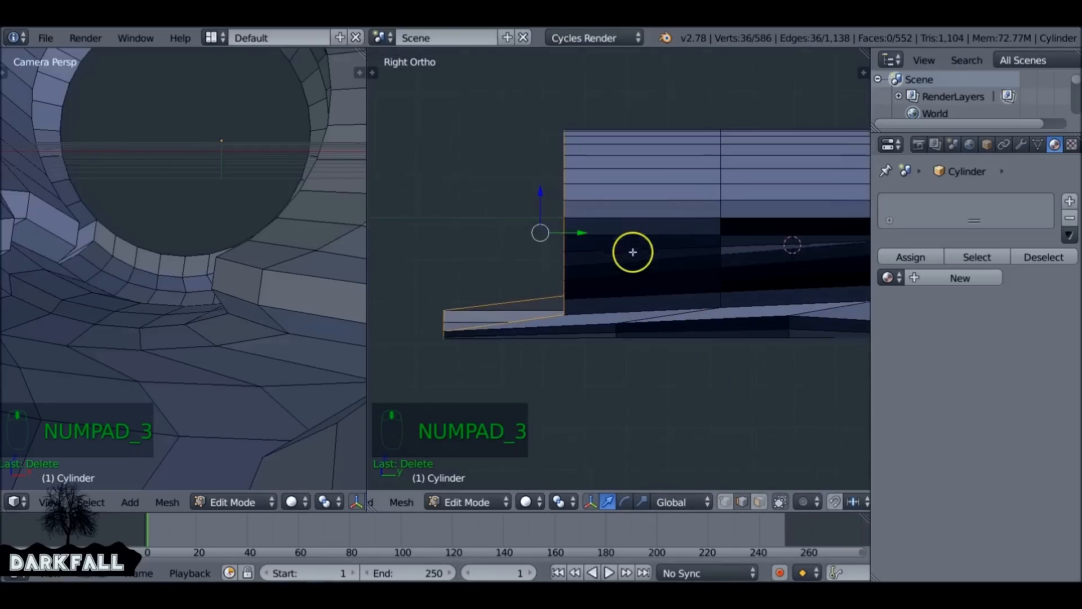
right_click(568, 131)
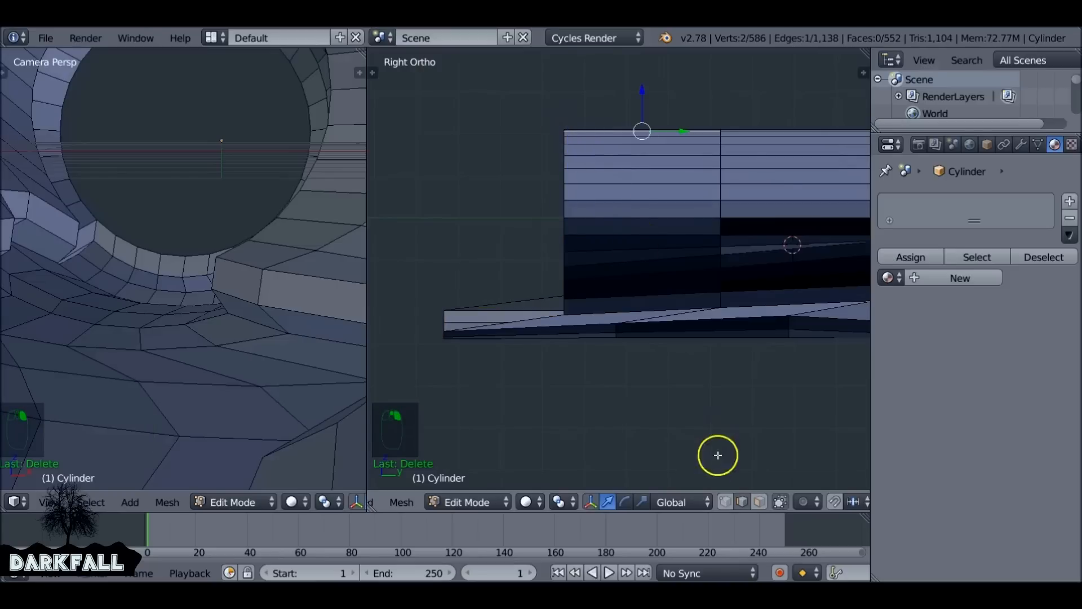
middle_drag(583, 140, 678, 328)
scroll(681, 339, up, 5)
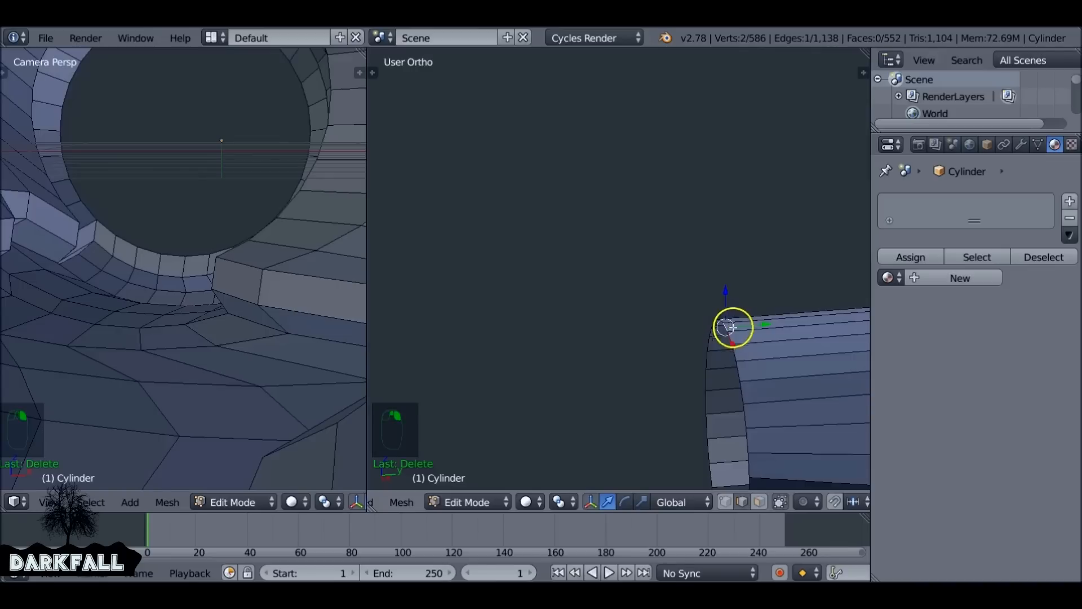
middle_drag(733, 326, 720, 367)
key(KP_3)
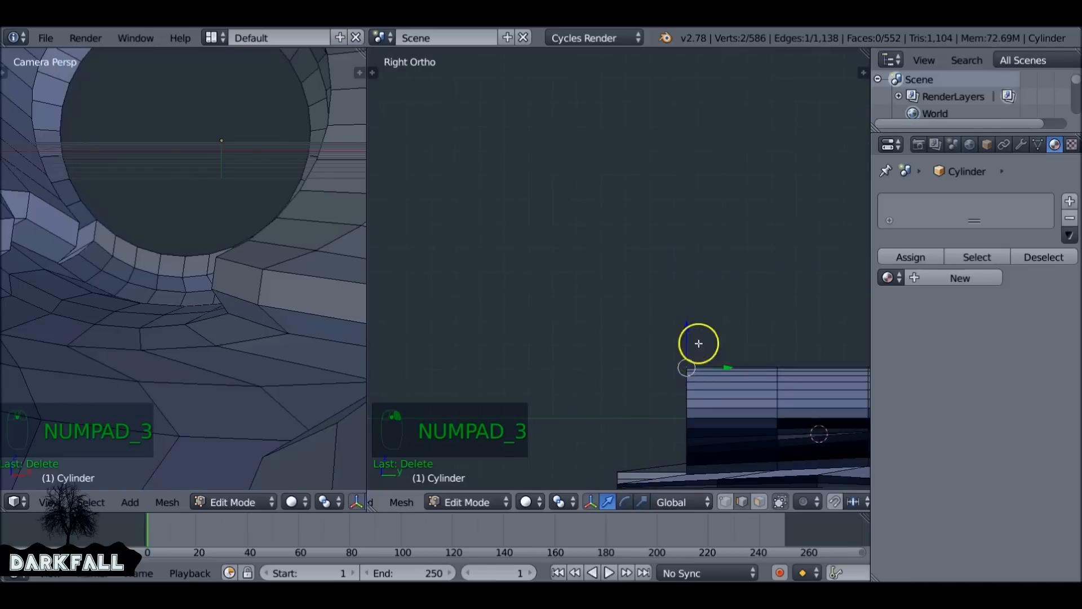
Move the top rim edge inward along Y by about 0.96 units using smooth proportional editing at size 3.78
drag(728, 367, 786, 369)
key(ctrl+z)
scroll(754, 370, down, 15)
scroll(785, 355, down, 3)
scroll(785, 355, up, 5)
scroll(810, 343, down, 2)
scroll(812, 365, up, 3)
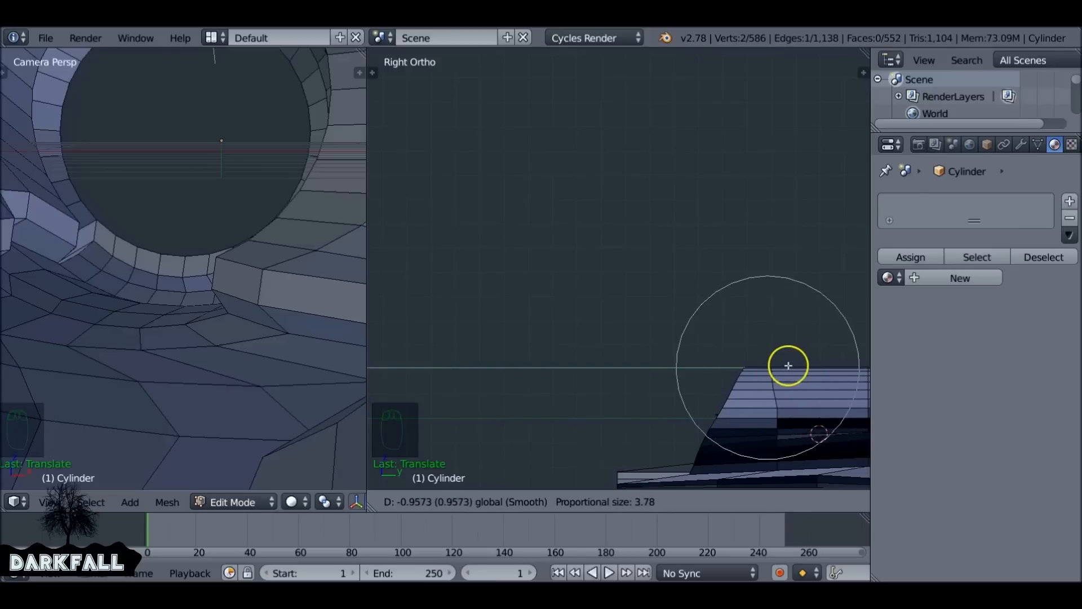
click(786, 364)
Examine the slanted tunnel opening in Object Mode and return to editing the mesh
key(Tab)
middle_drag(754, 331, 739, 406)
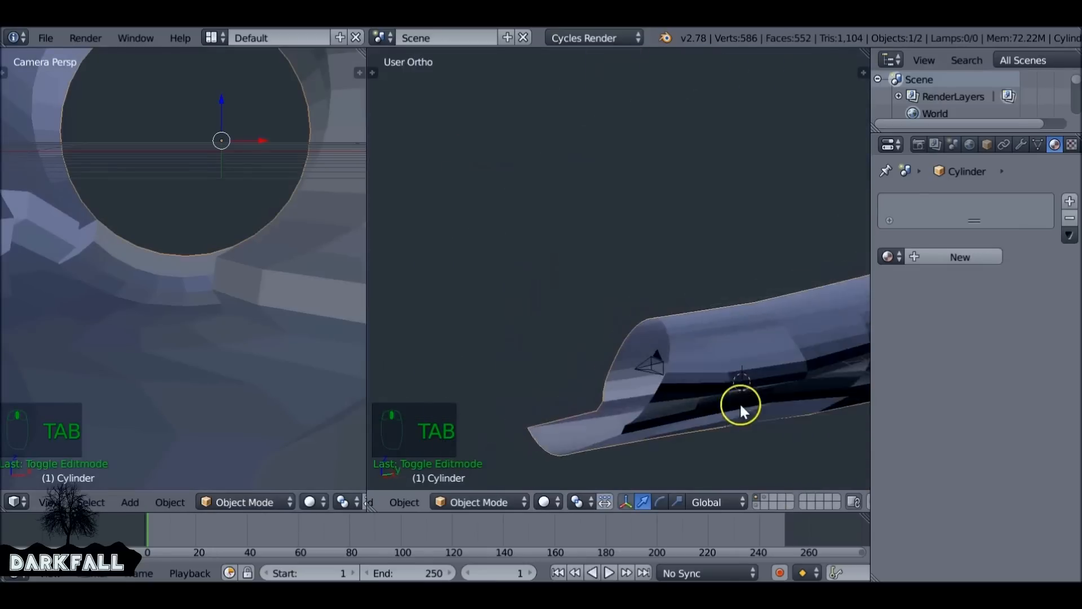
key(Tab)
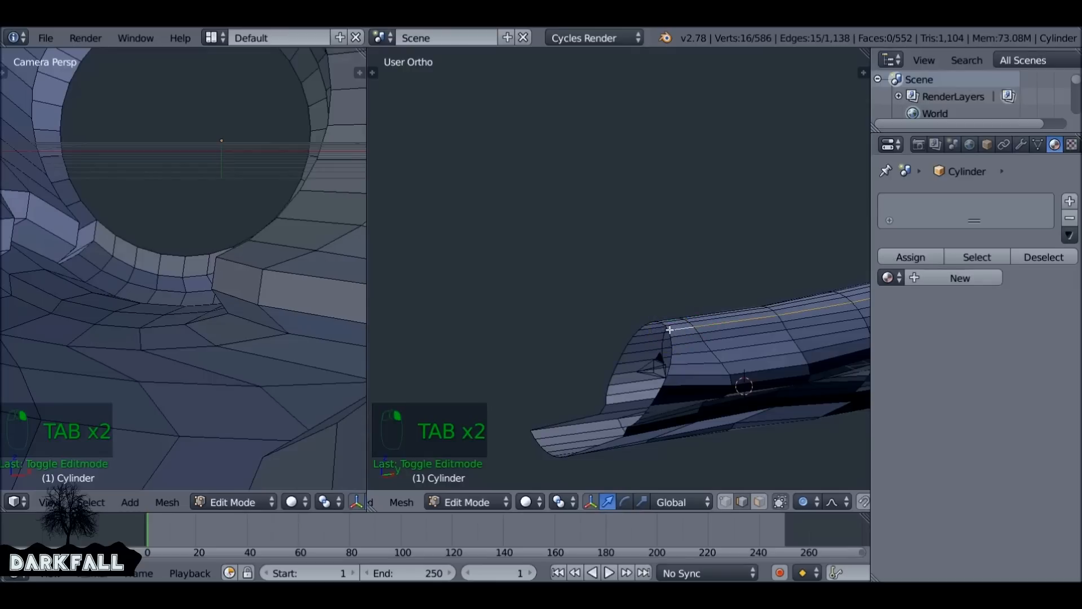
Select the open edge loop at the tunnel's near end and scale it down slightly
alt+right_click(686, 335)
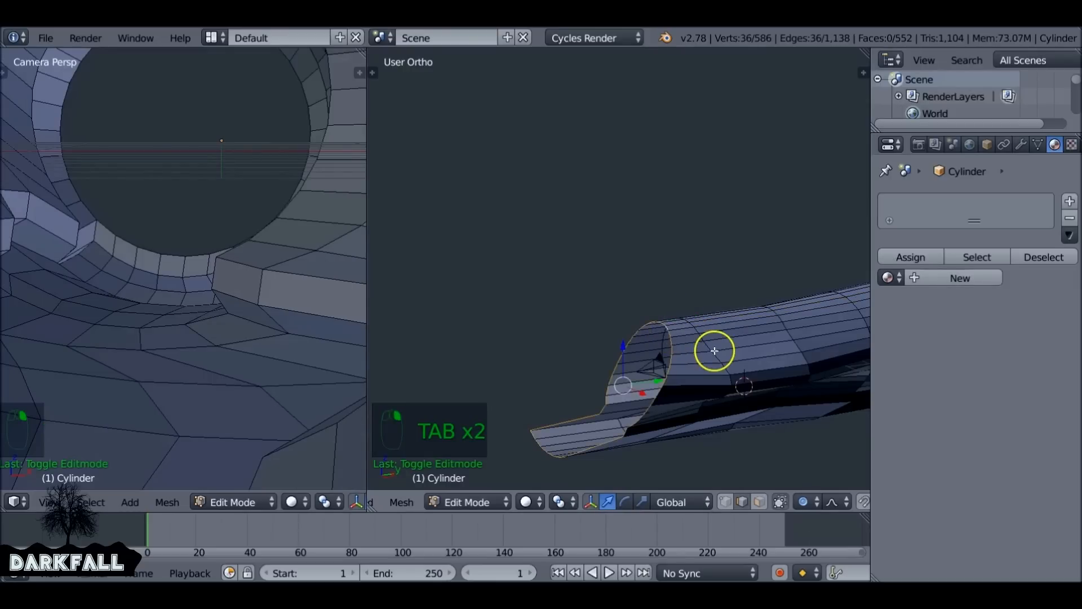
key(s)
click(705, 351)
Select the six bottom edges of the far opening and lower them along Z by about 0.37 units with proportional size 0.32
ctrl+middle_drag(85, 192, 94, 232)
right_click(93, 232)
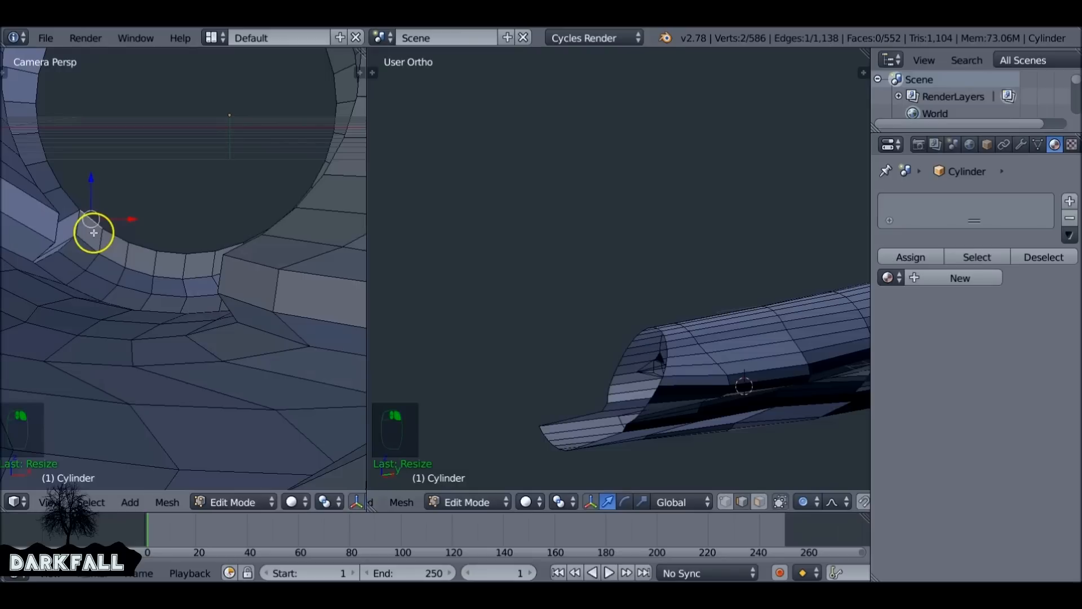
ctrl+right_click(235, 241)
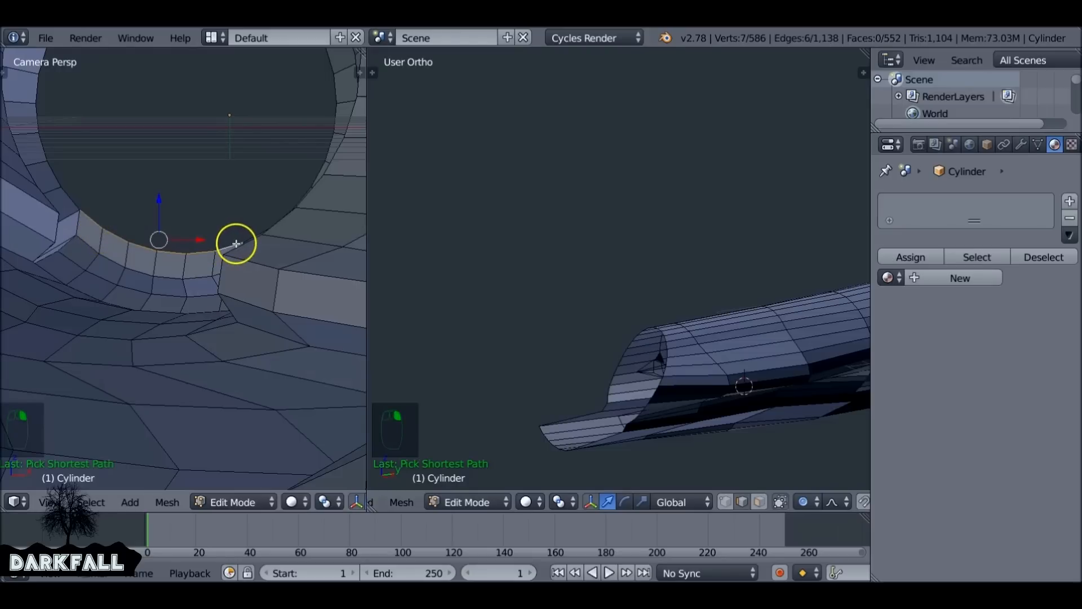
key(g)
scroll(160, 215, up, 3)
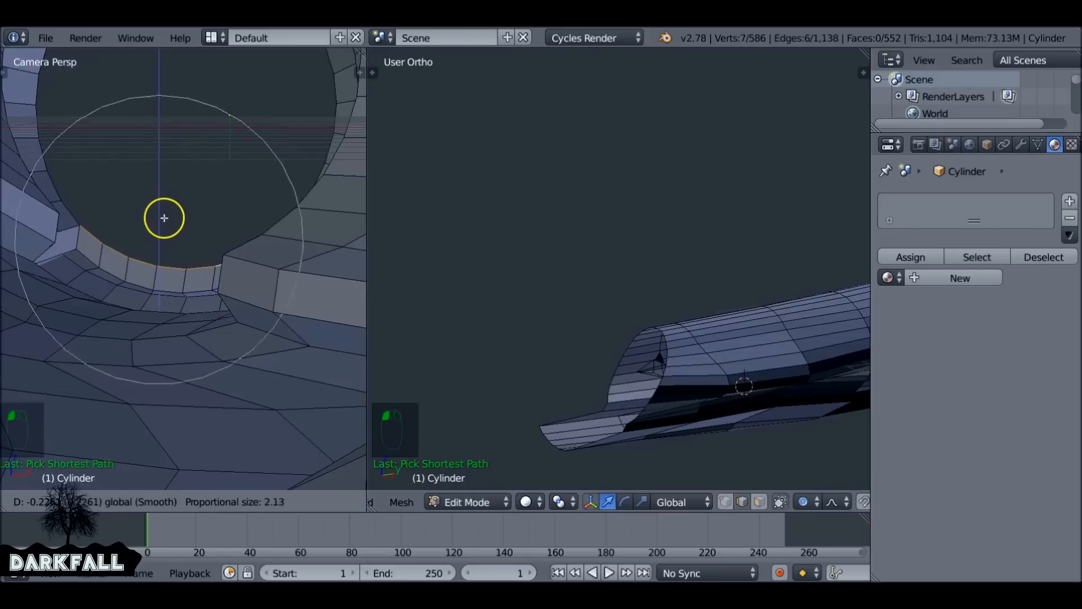
scroll(160, 218, up, 12)
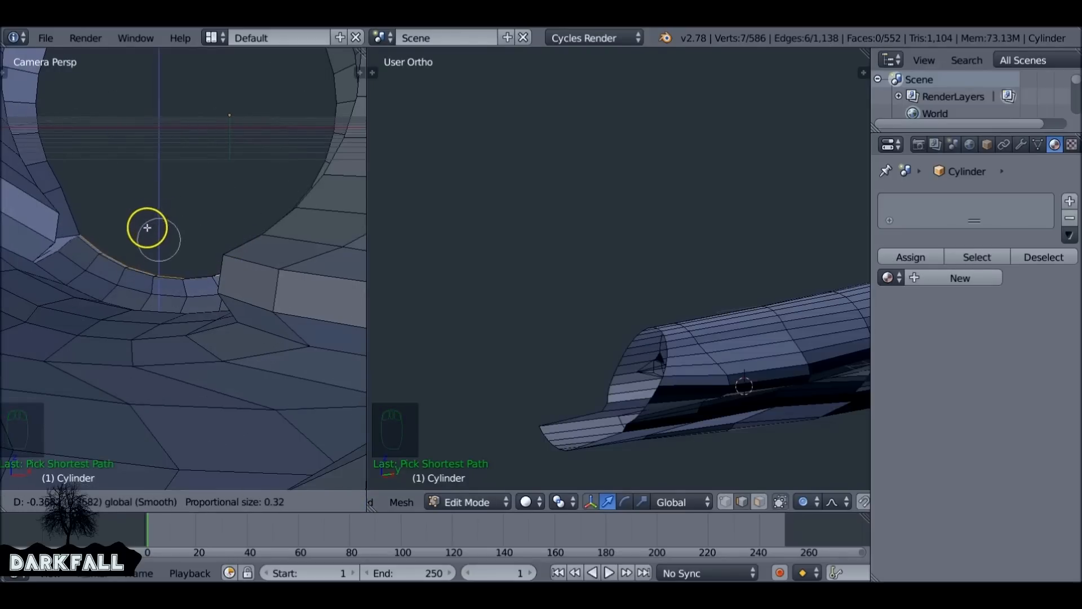
click(154, 226)
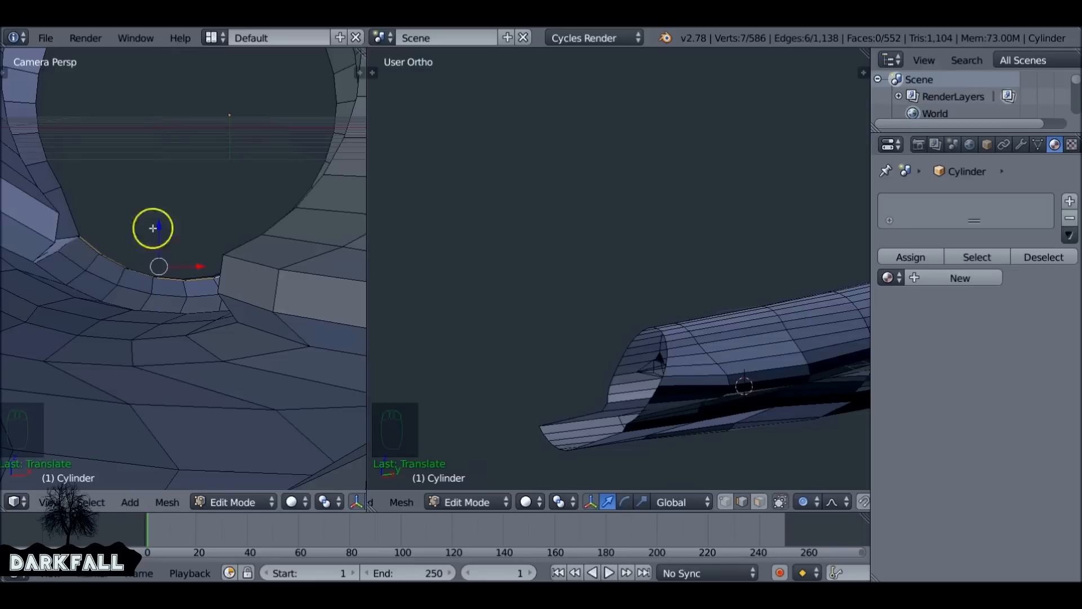
click(154, 225)
click(155, 251)
Return to Object Mode and enlarge the camera viewport so the whole camera frame fits
key(Tab)
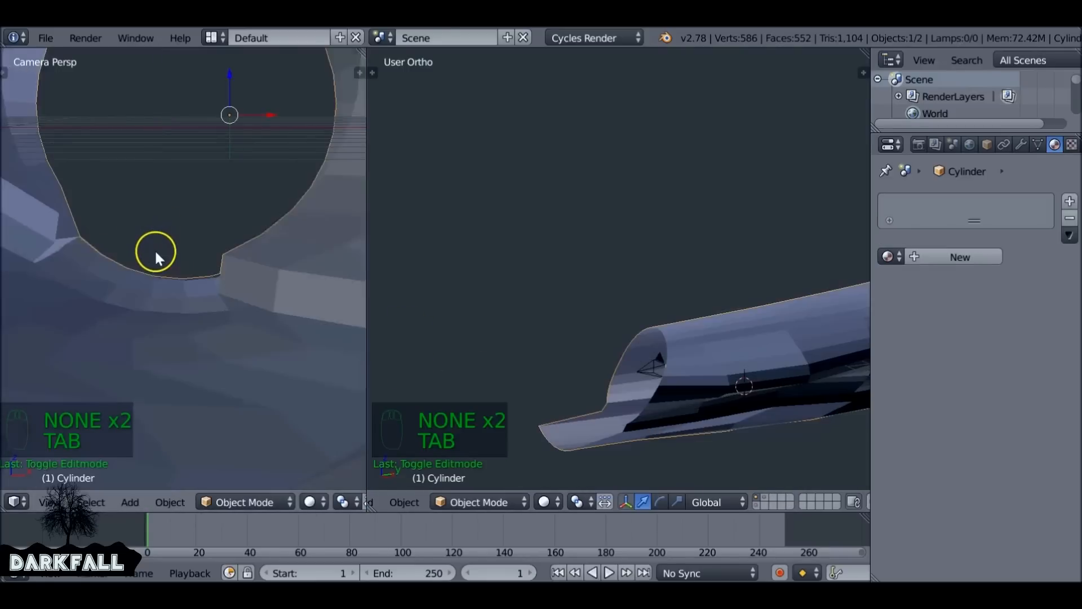
shift+middle_drag(204, 364, 297, 291)
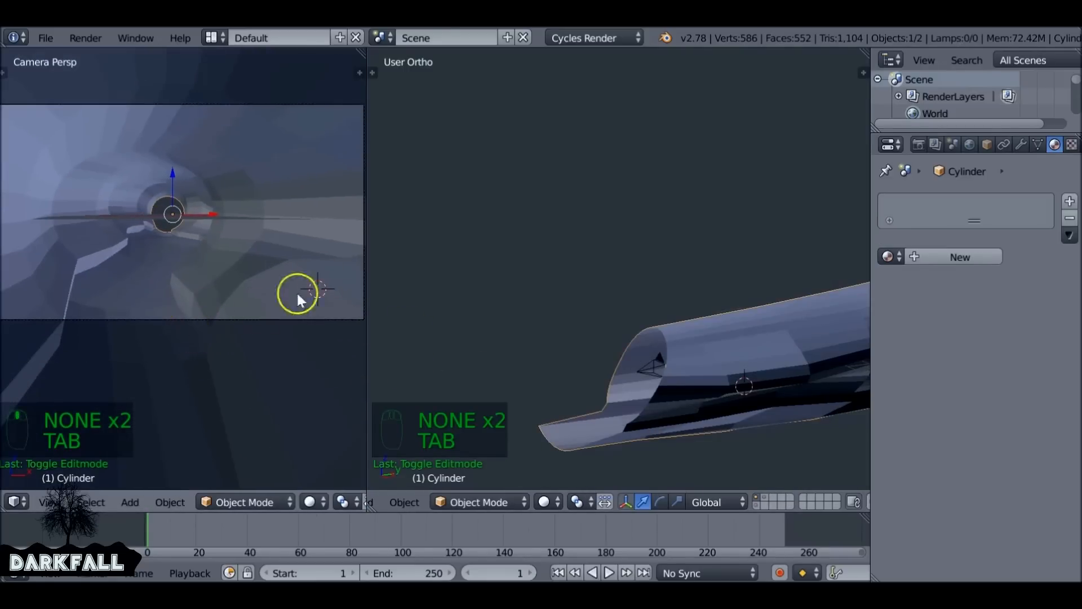
drag(365, 216, 581, 224)
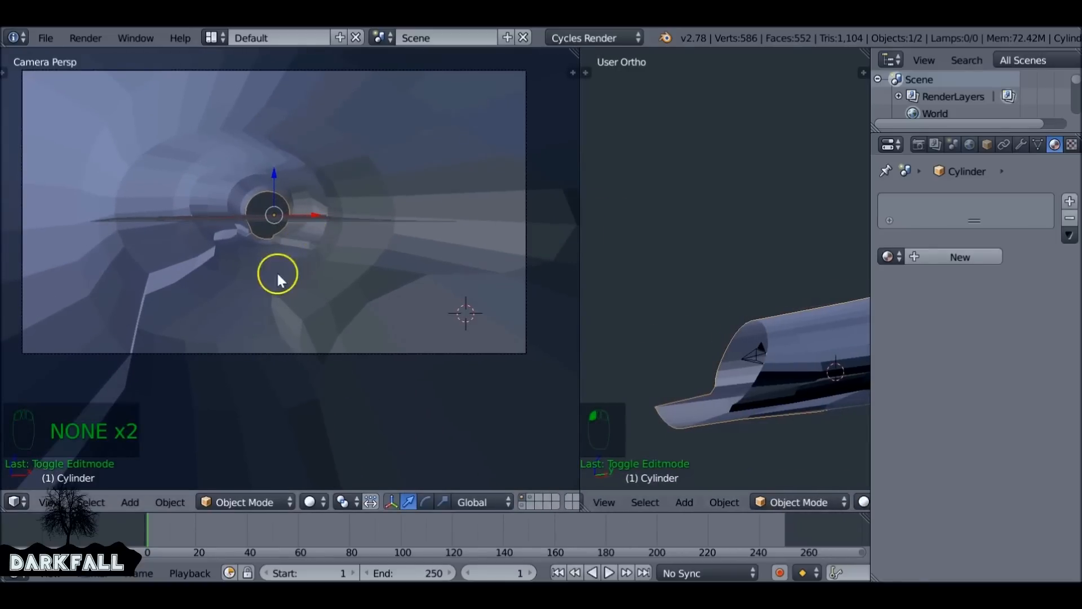
Enter Edit Mode on the tunnel, switch to face selection and turn off proportional editing
key(Tab)
right_click(255, 312)
click(526, 501)
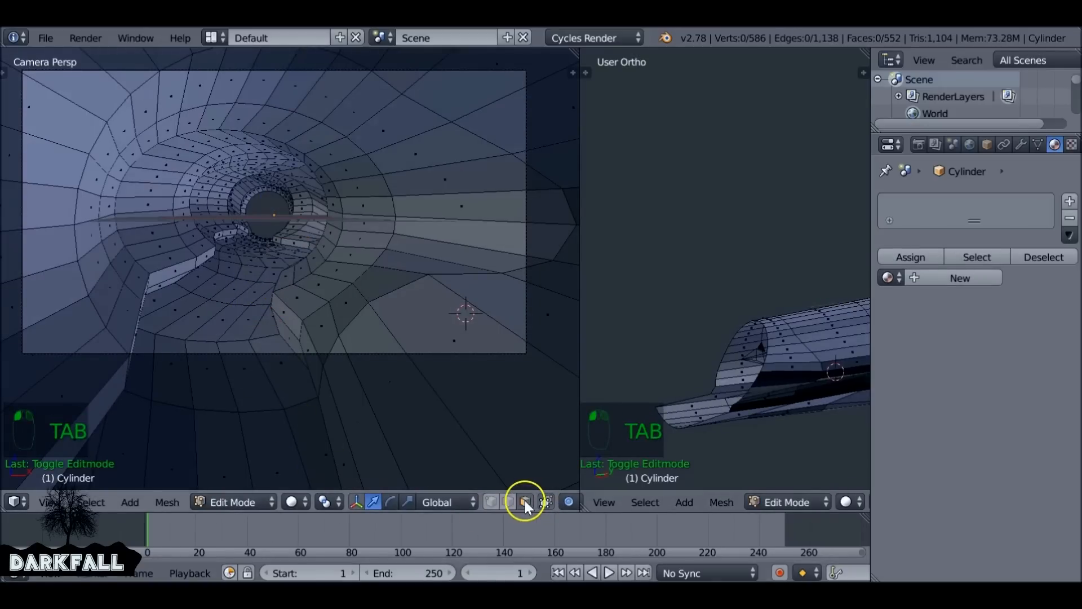
key(o)
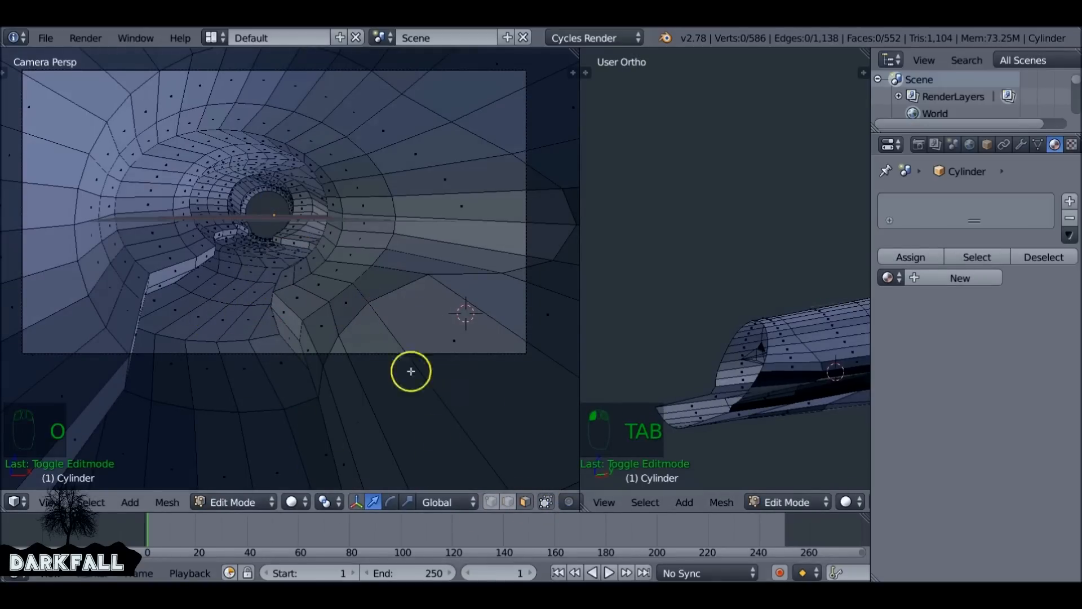
Select the full sunken channel floor by looping one lengthwise face row, growing the selection twice and adding the missed edge row
right_click(217, 327)
alt+right_click(215, 330)
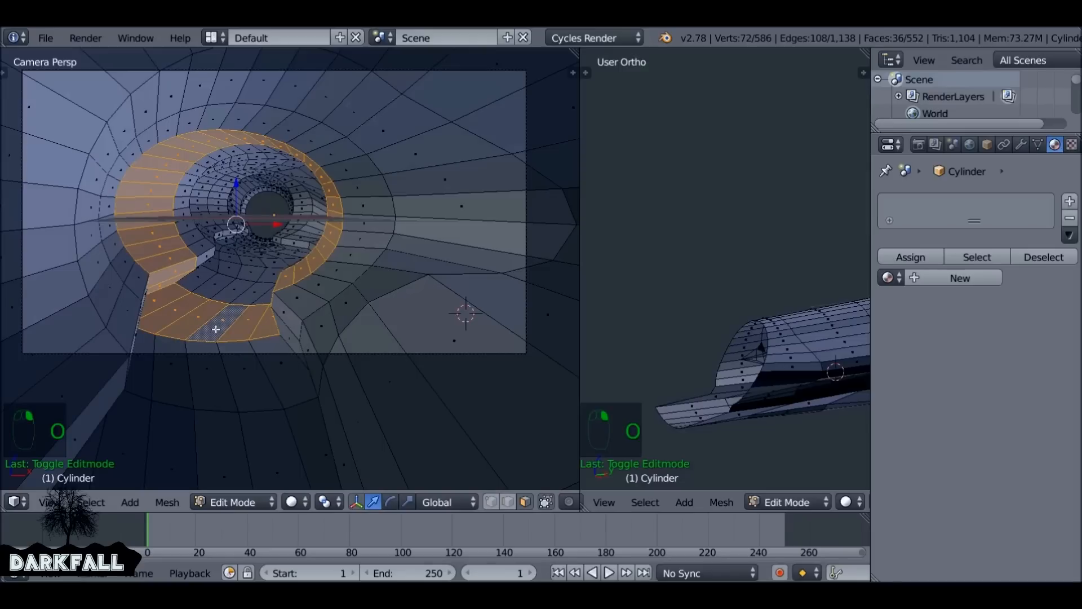
right_click(230, 299)
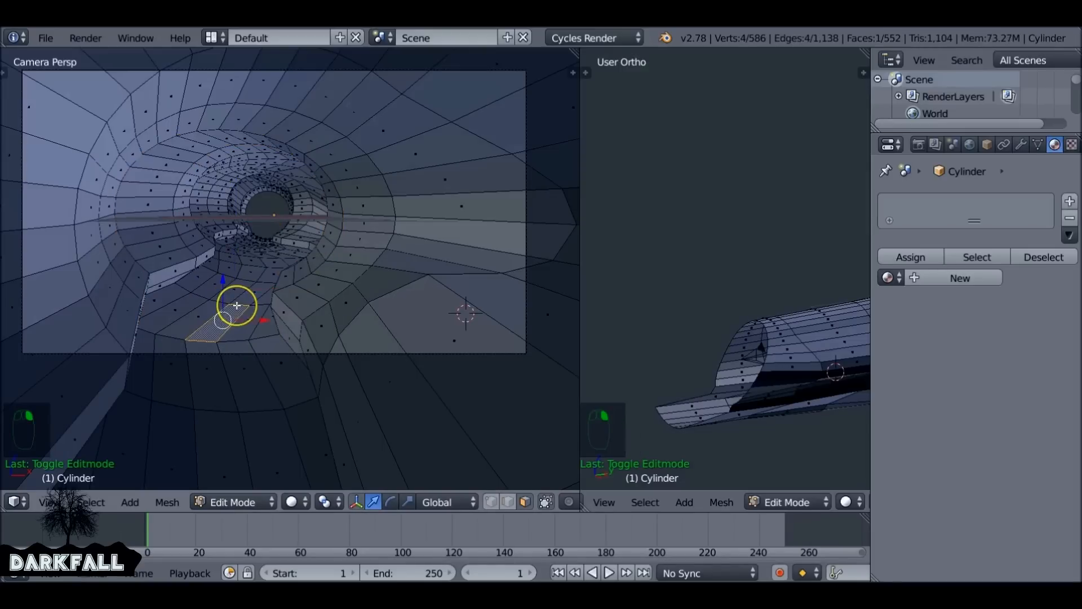
alt+right_click(237, 305)
key(ctrl+KP_Add)
key(ctrl+KP_Add)
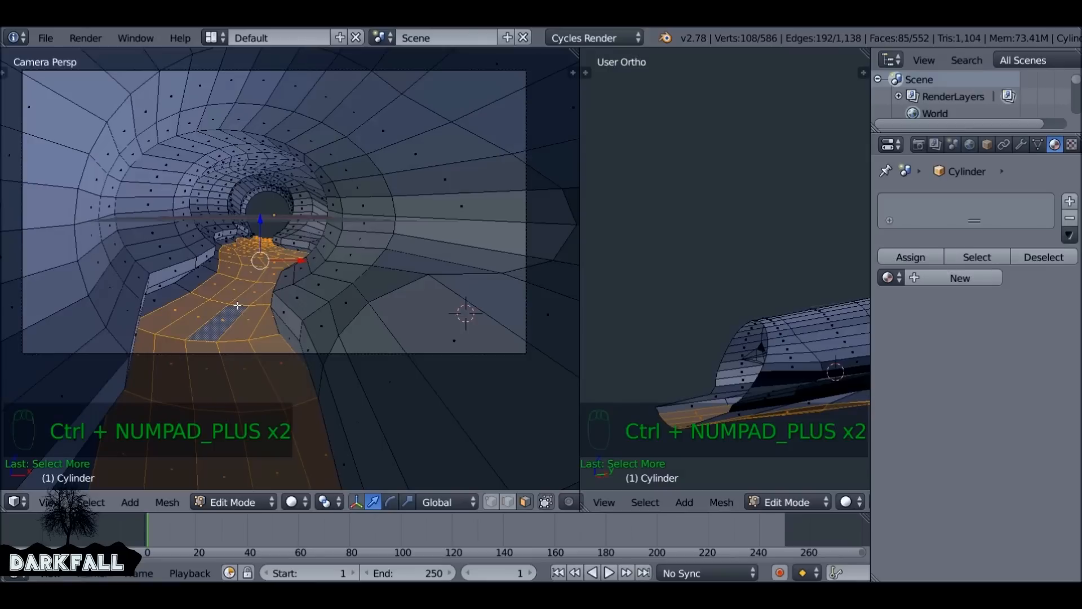
scroll(237, 305, up, 4)
alt+shift+right_click(96, 268)
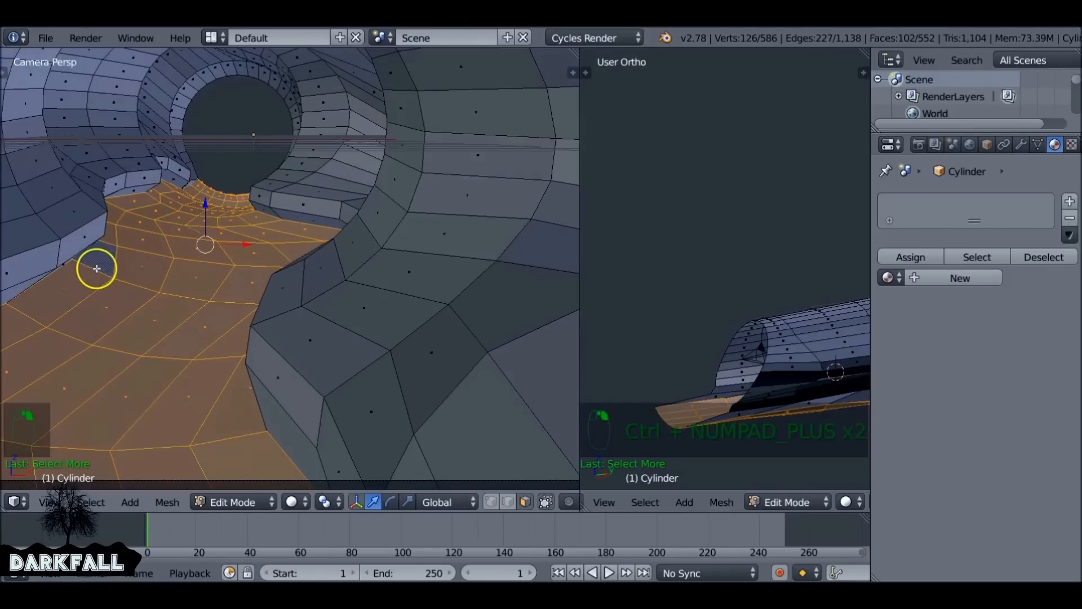
Separate the selected channel floor faces into their own object and return to Object Mode
key(p)
click(269, 217)
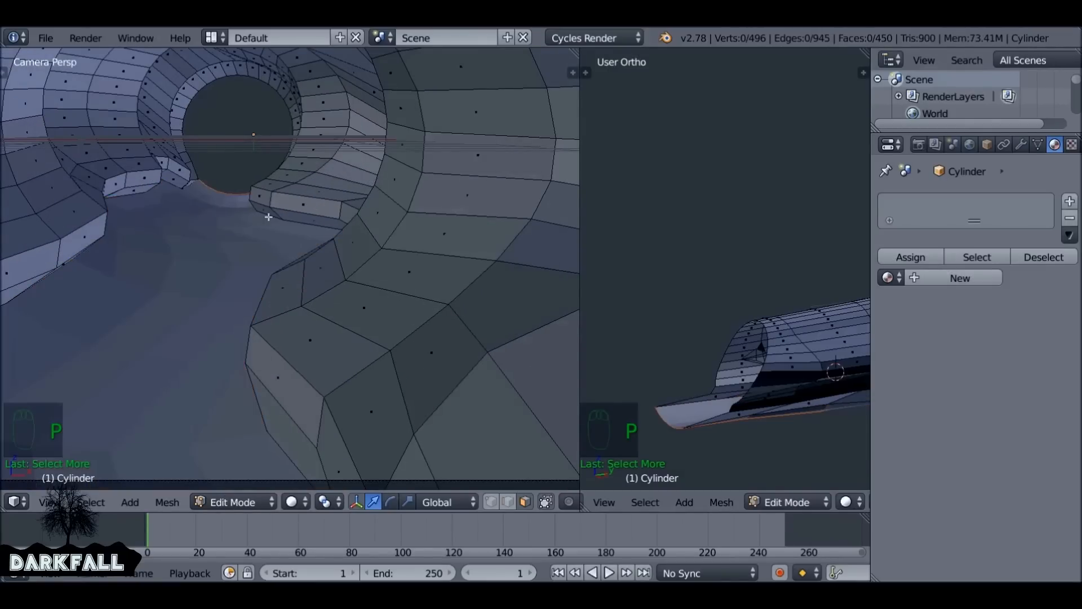
key(Tab)
Try moving the channel floor and the tunnel walls individually to check that they are independent objects
right_click(212, 236)
key(g)
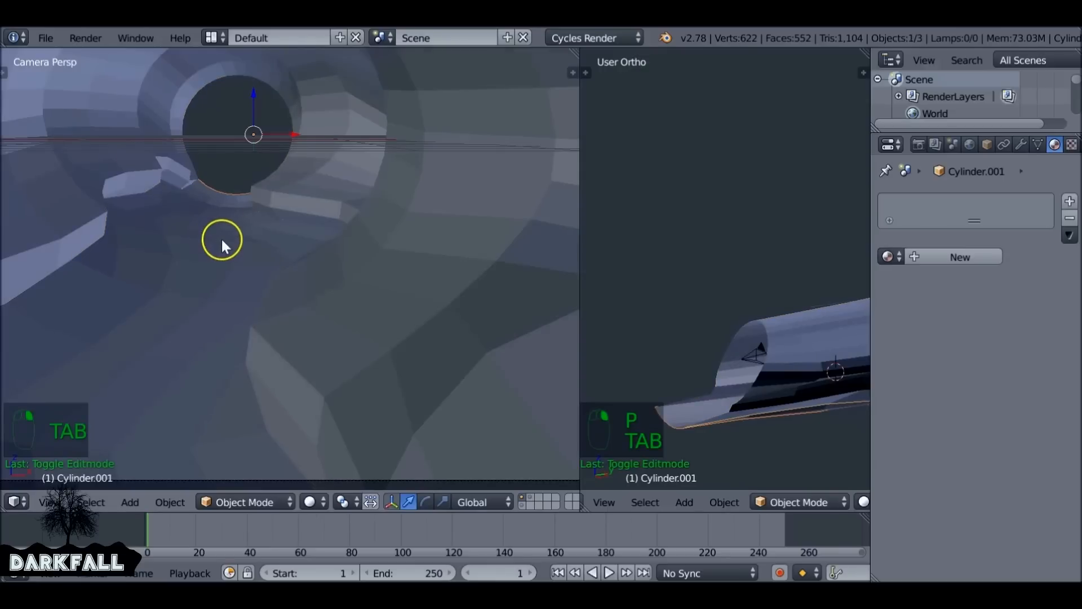
right_click(313, 241)
right_click(312, 240)
key(g)
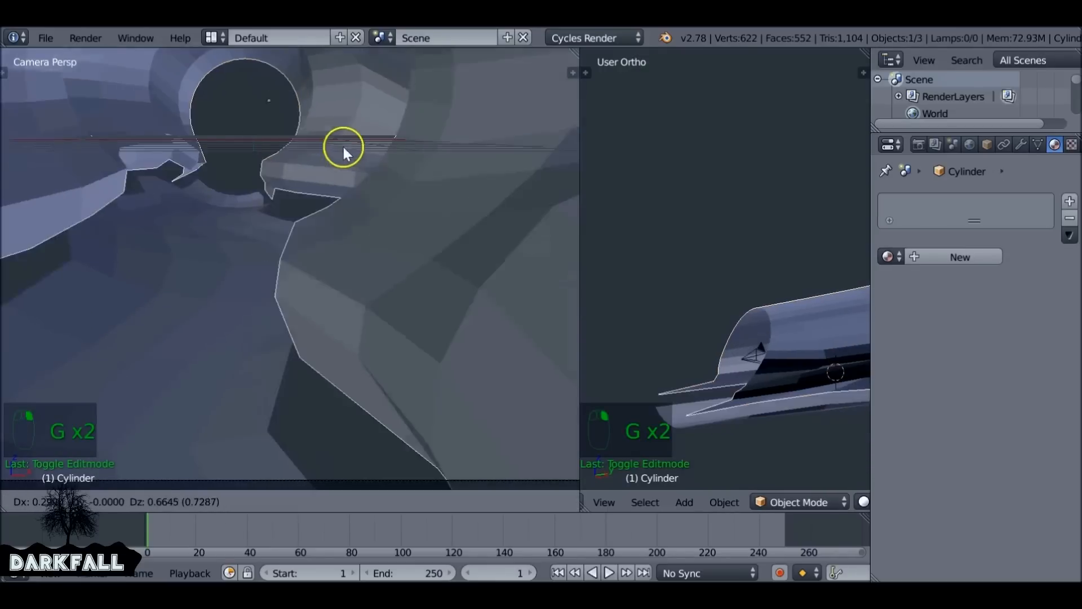
click(353, 143)
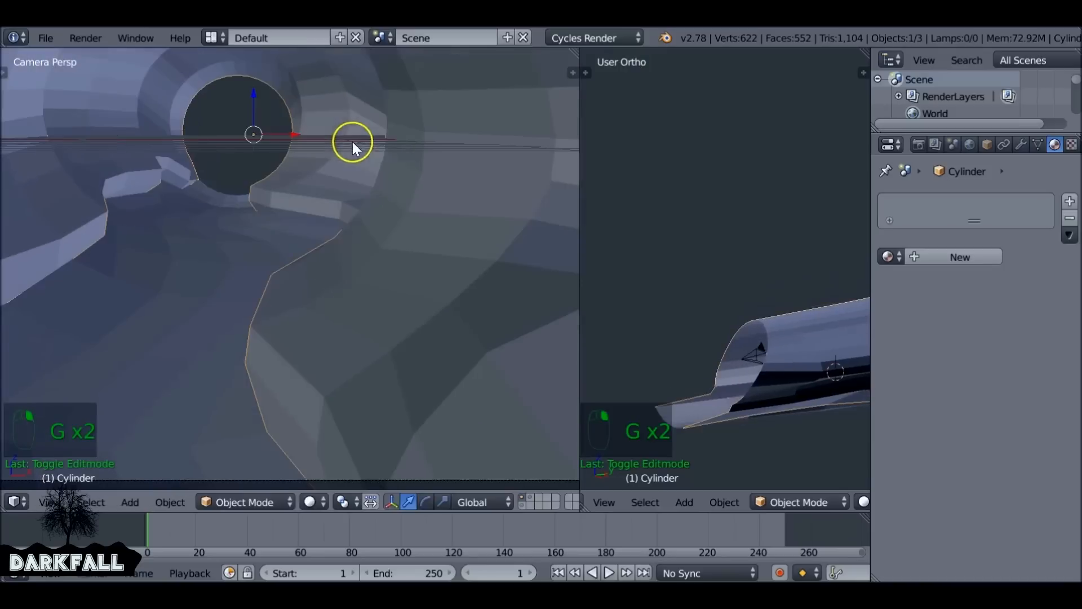
Join the two 3D viewports into one, keeping the camera viewport, and inspect the tunnel's near end
right_click(582, 289)
click(582, 304)
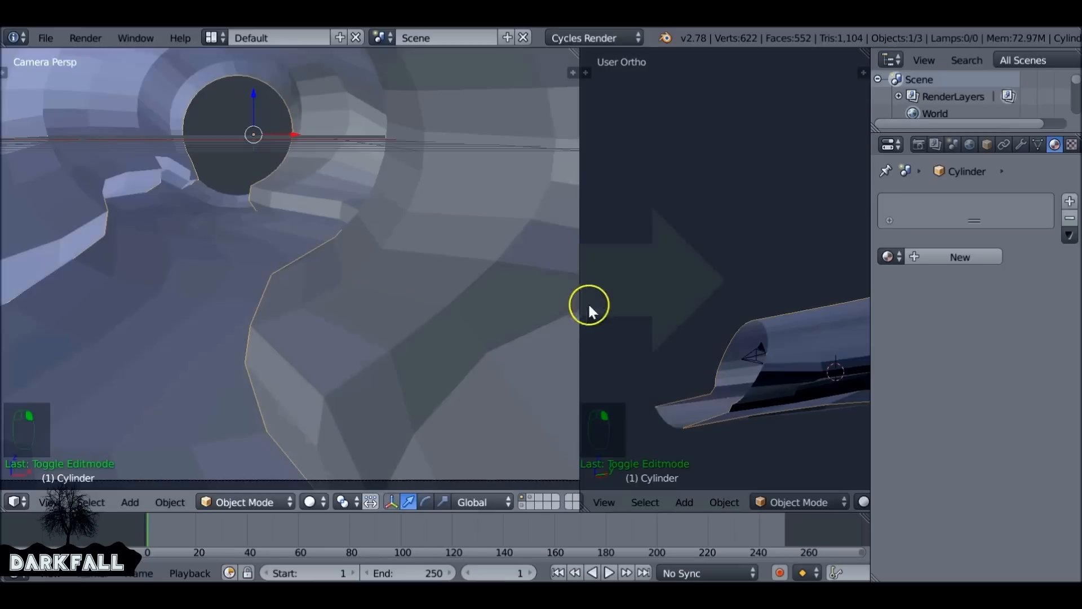
click(592, 299)
scroll(553, 286, down, 5)
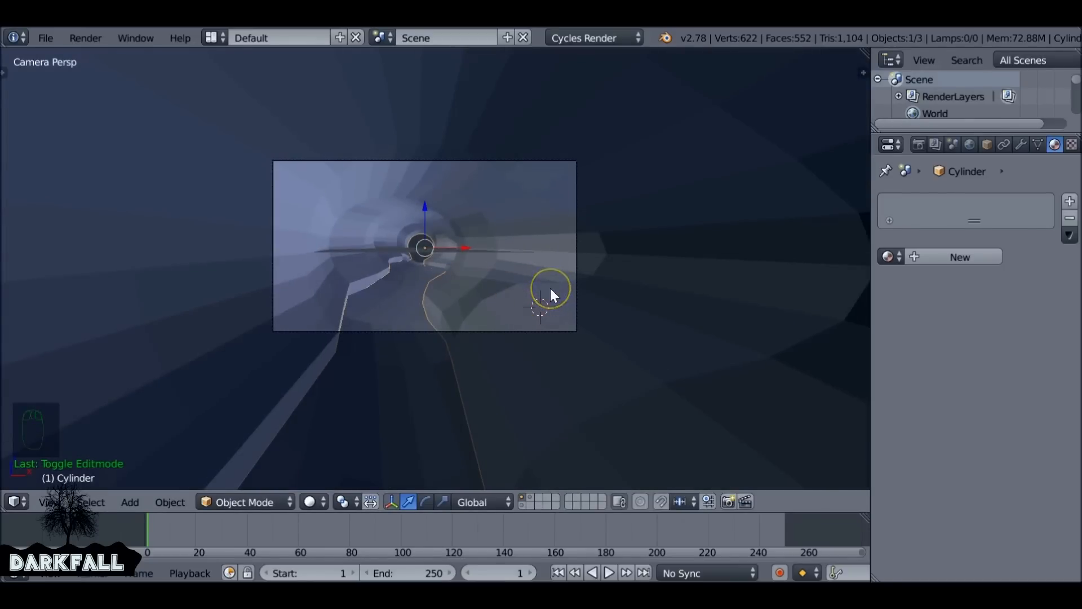
middle_drag(550, 287, 627, 232)
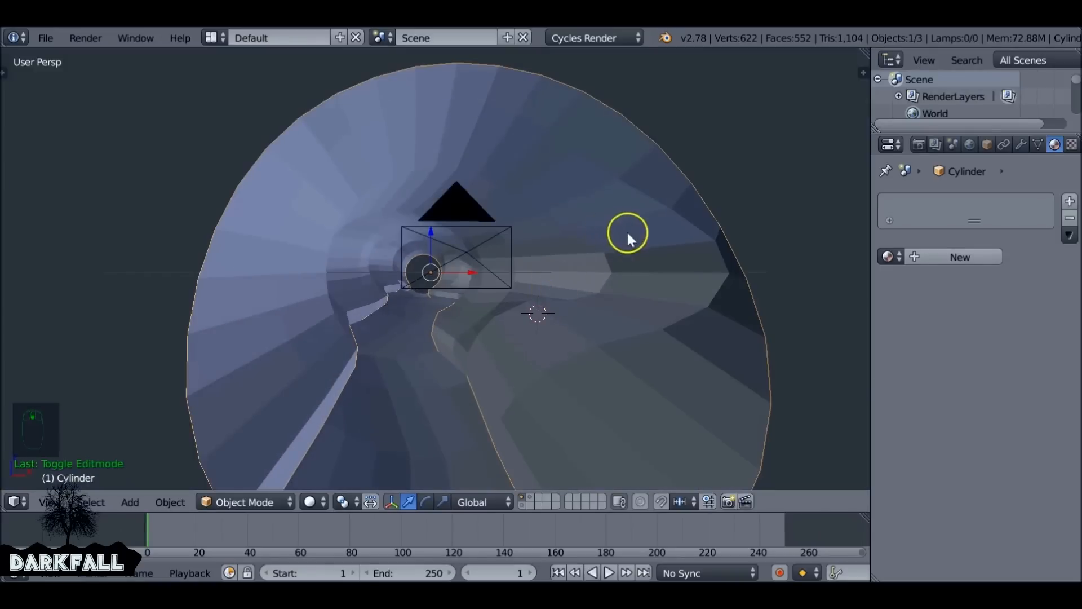
scroll(627, 231, down, 5)
middle_drag(570, 265, 530, 279)
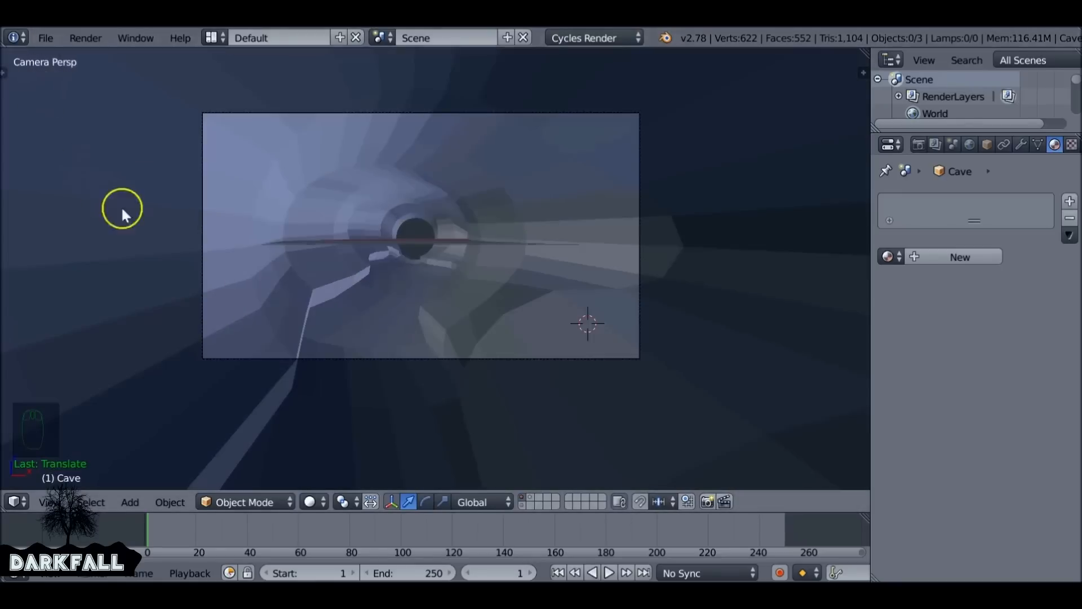
Pull one face of the tunnel's right wall outward along X with smooth proportional editing at about size 2.34
right_click(450, 241)
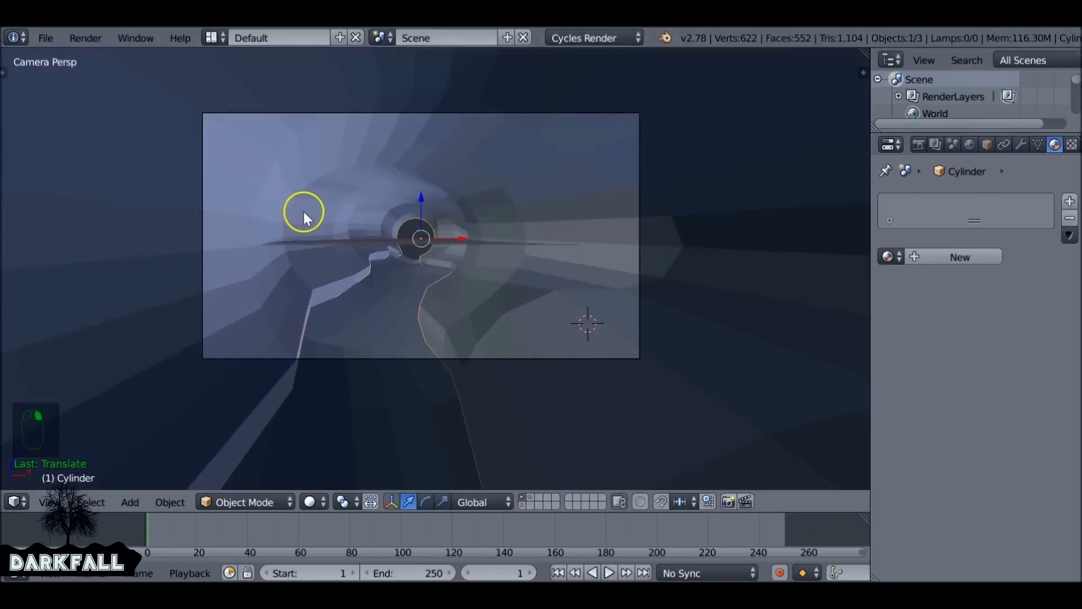
key(Tab)
right_click(492, 233)
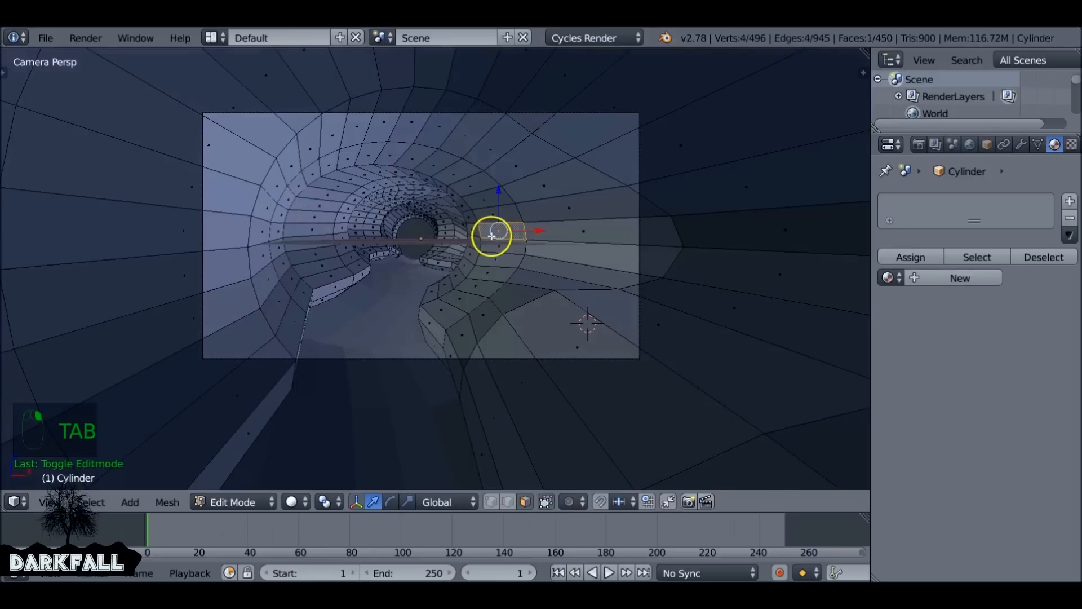
key(g)
right_click(541, 235)
key(o)
key(g)
scroll(572, 291, down, 20)
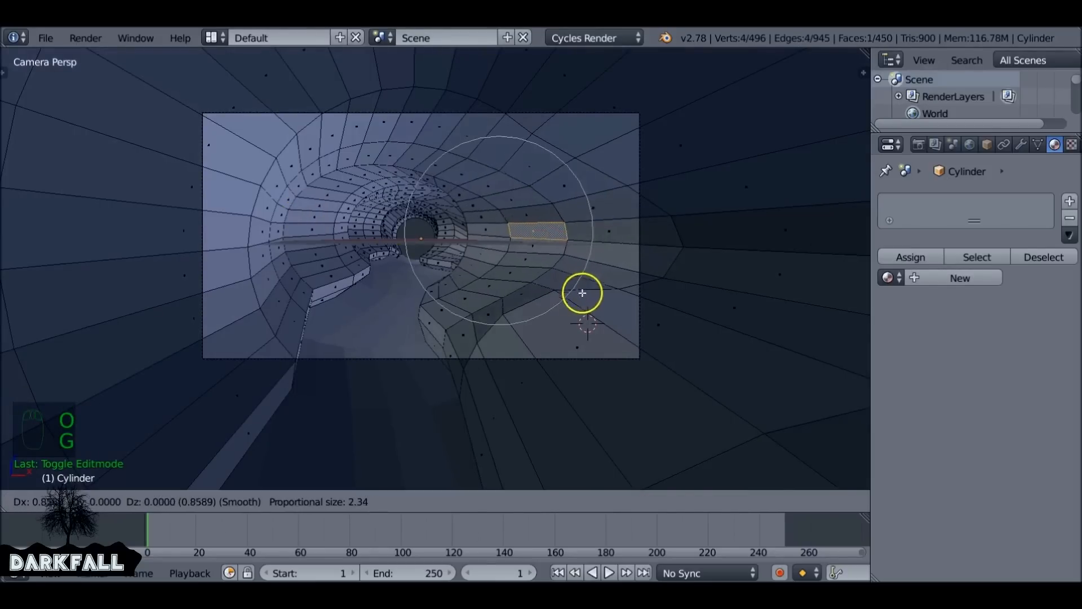
click(564, 298)
Select the entire tunnel wall mesh and try scaling it along the X axis
right_click(460, 336)
right_click(469, 384)
key(KP_0)
drag(512, 197, 512, 208)
middle_drag(366, 384, 439, 364)
right_click(392, 243)
key(a)
key(a)
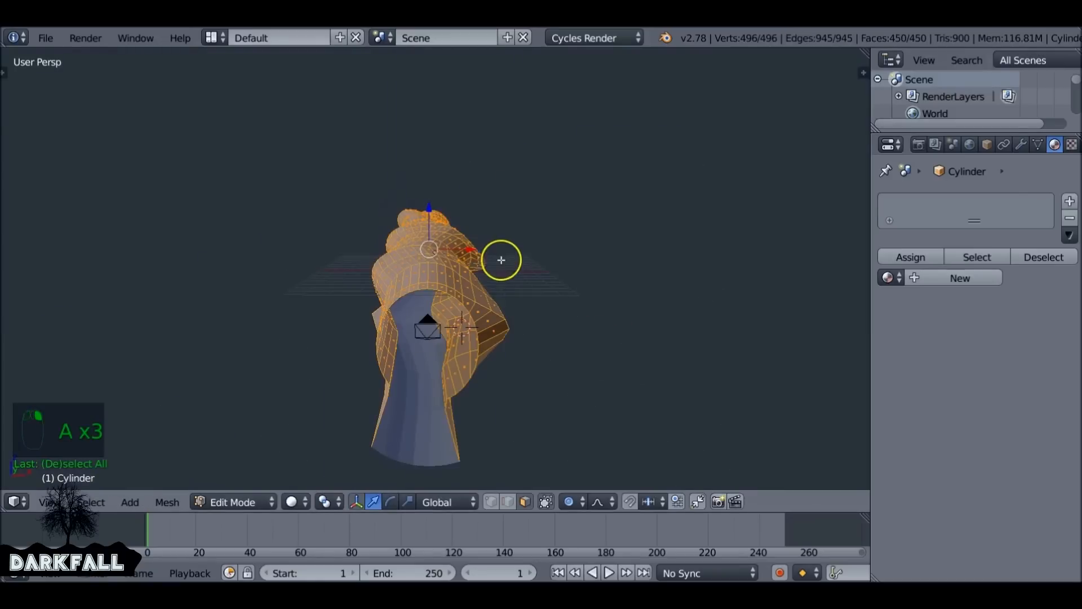
key(s)
key(x)
right_click(499, 264)
key(s)
key(x)
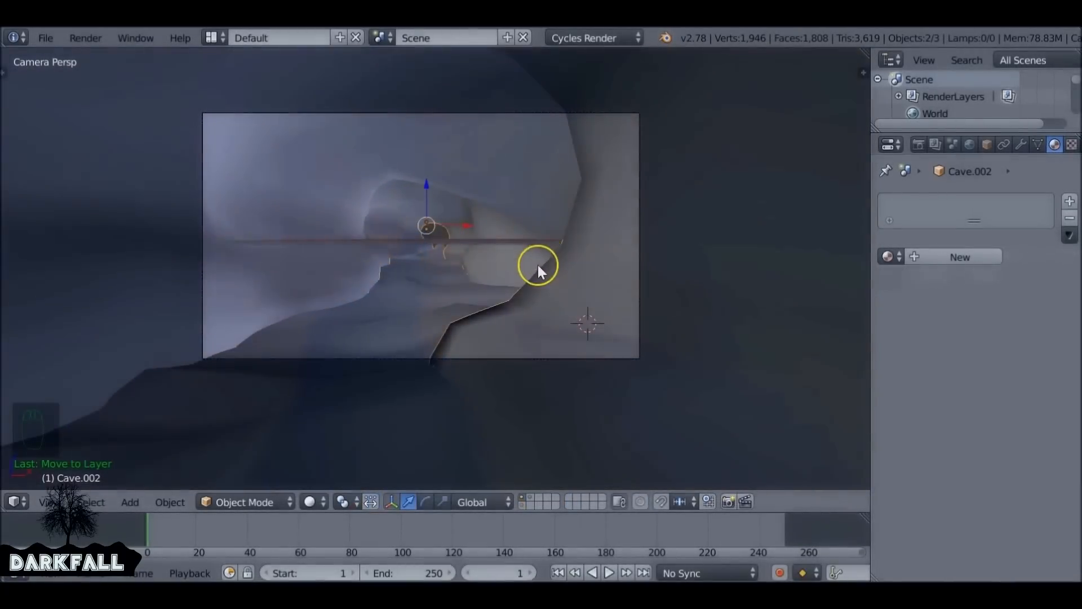
Examine the reshaped cave walls around the camera with their whole mesh selected in Edit Mode
middle_drag(557, 330, 576, 313)
scroll(574, 309, up, 8)
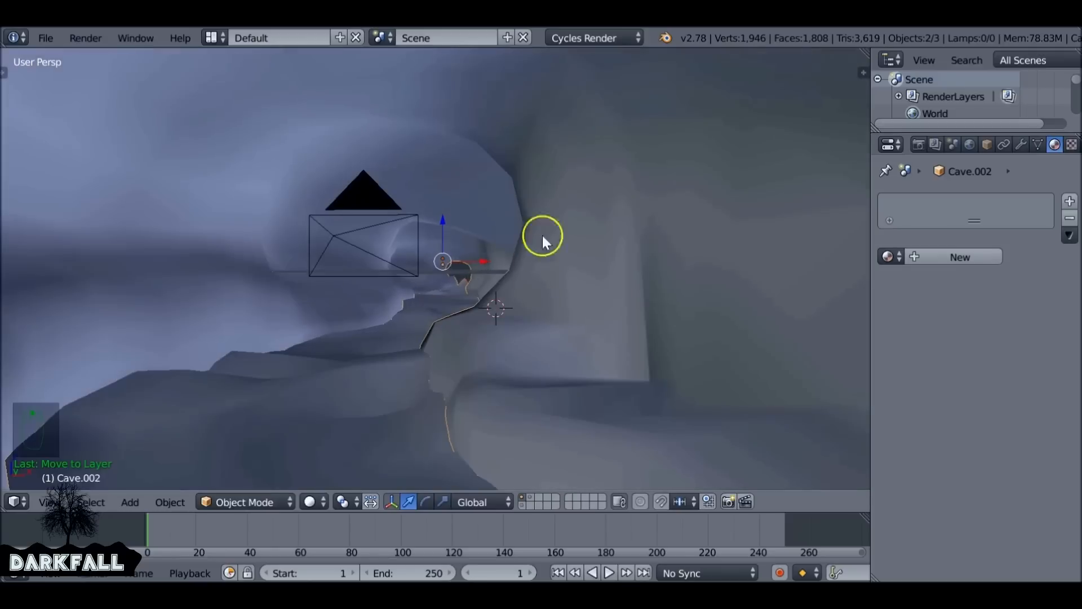
key(Tab)
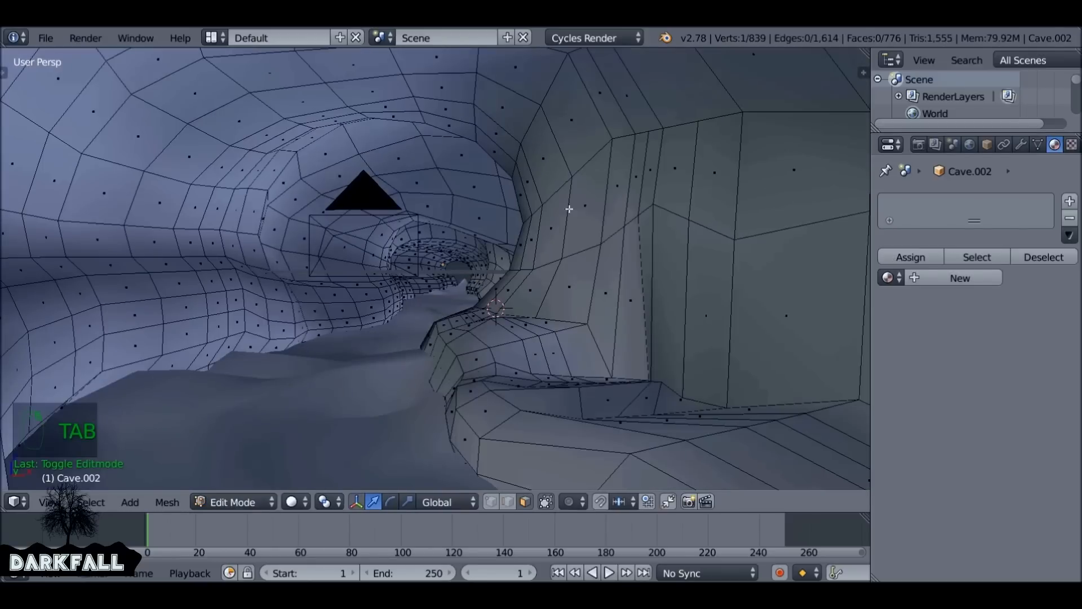
key(a)
key(a)
key(a)
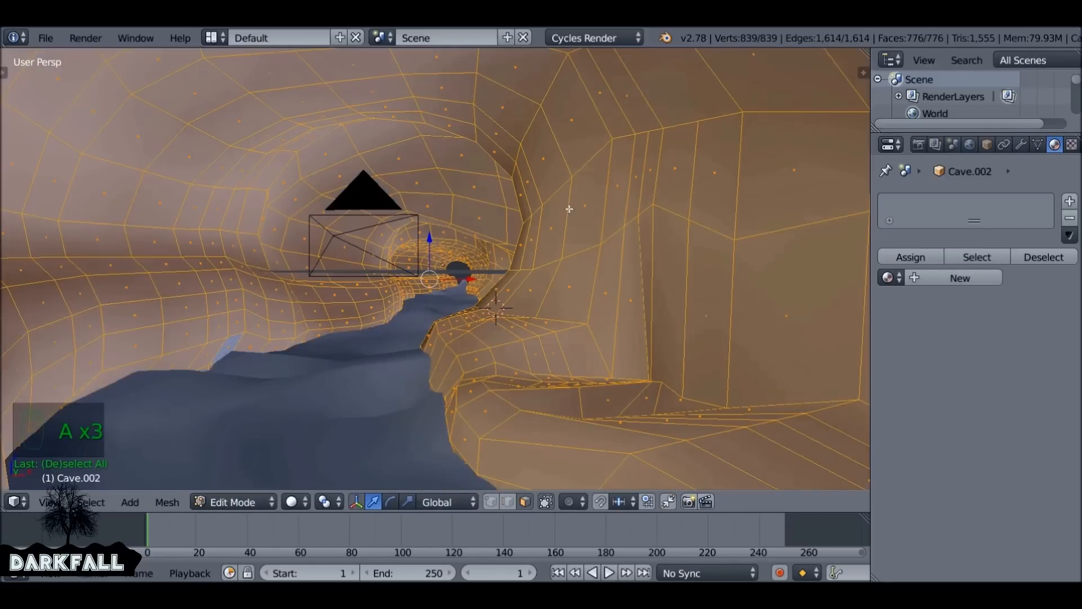
scroll(570, 209, down, 6)
scroll(569, 209, up, 4)
Return to Object Mode, select the sand floor object and check its mesh in Edit Mode
key(Tab)
right_click(495, 271)
right_click(395, 344)
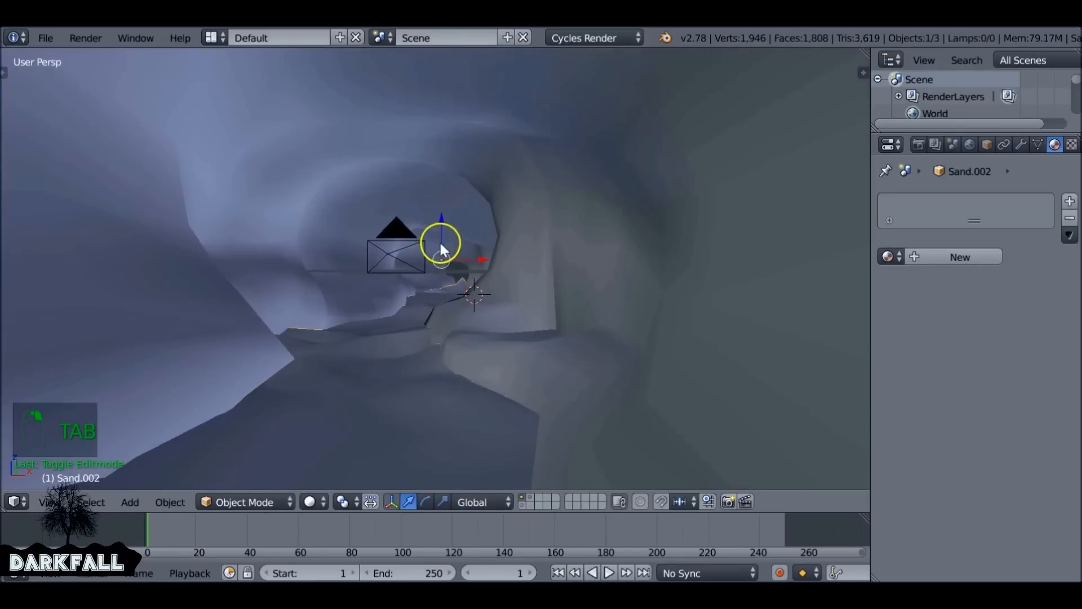
key(Tab)
key(Tab)
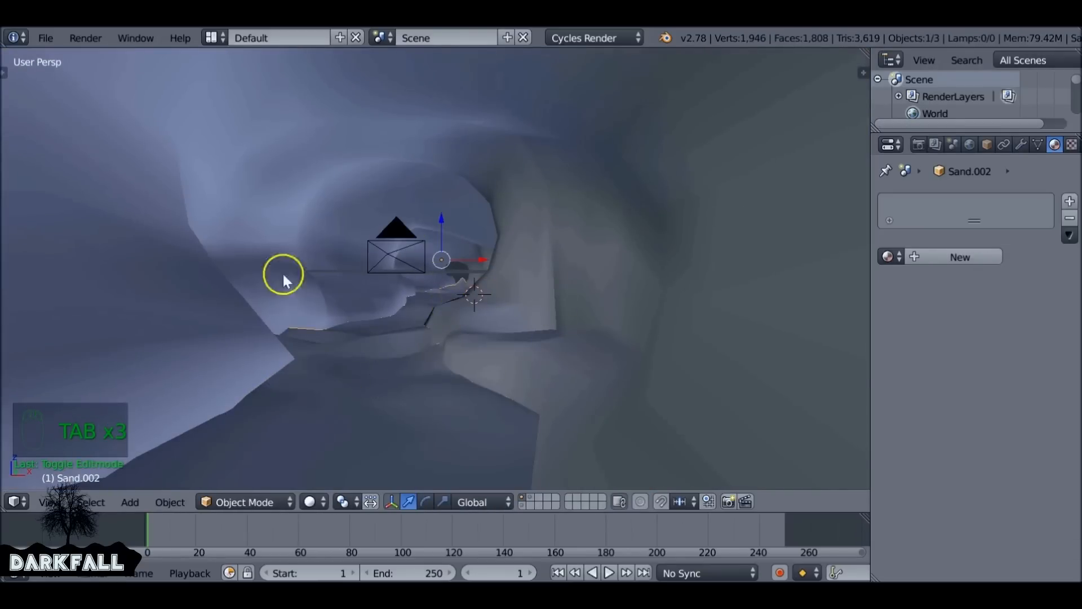
Return to the camera view and select the camera
right_click(554, 170)
right_click(483, 218)
key(KP_0)
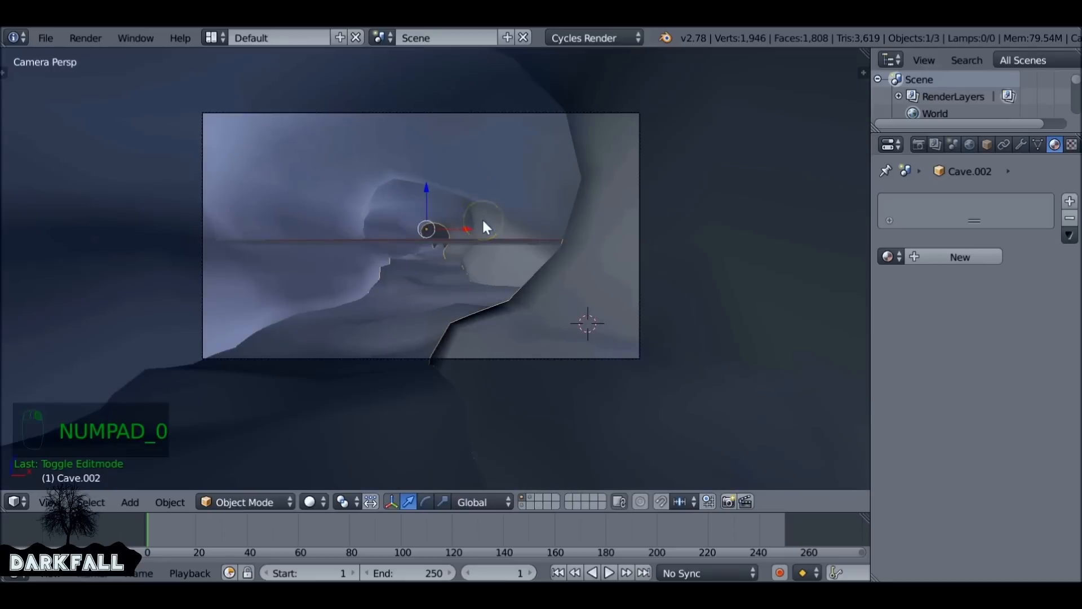
right_click(498, 111)
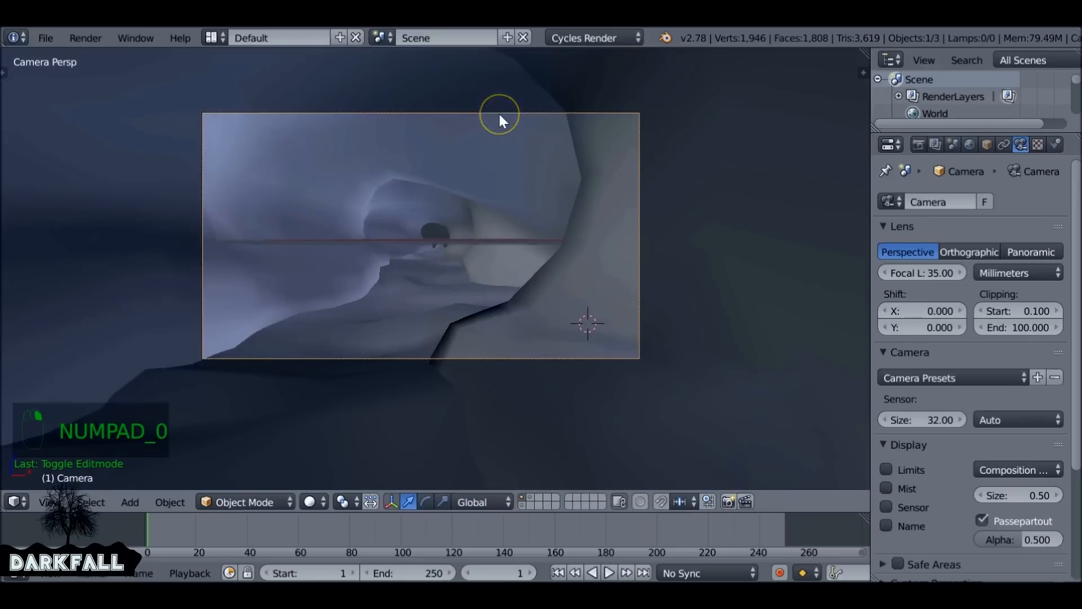
Move the camera back along Y, shift it slightly along negative X, and set its focal length to 32.44 mm
key(g)
key(y)
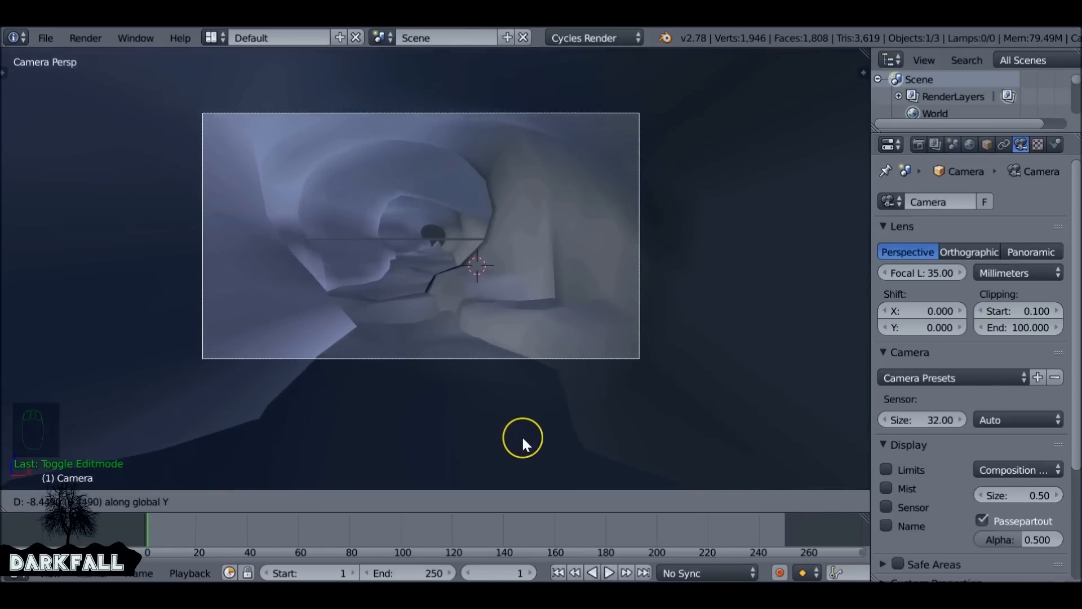
click(522, 438)
key(g)
key(x)
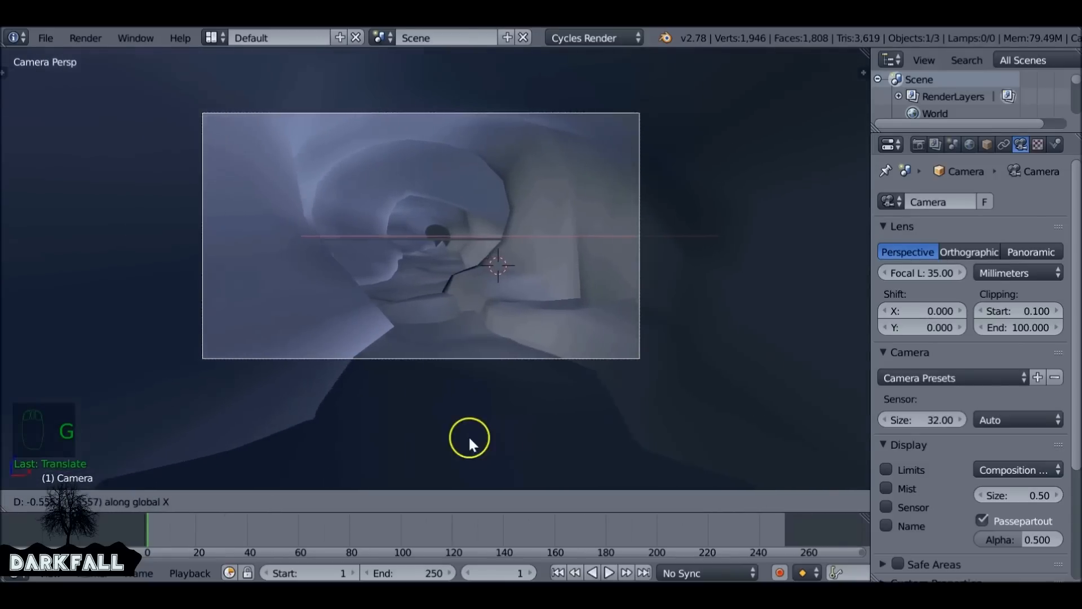
click(454, 443)
key(g)
key(y)
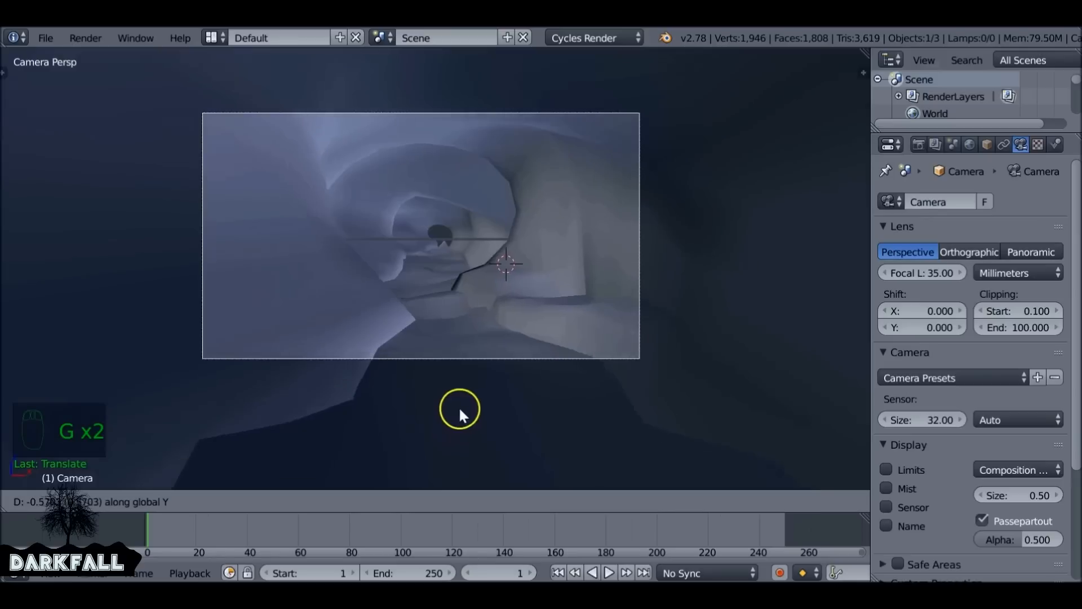
click(487, 483)
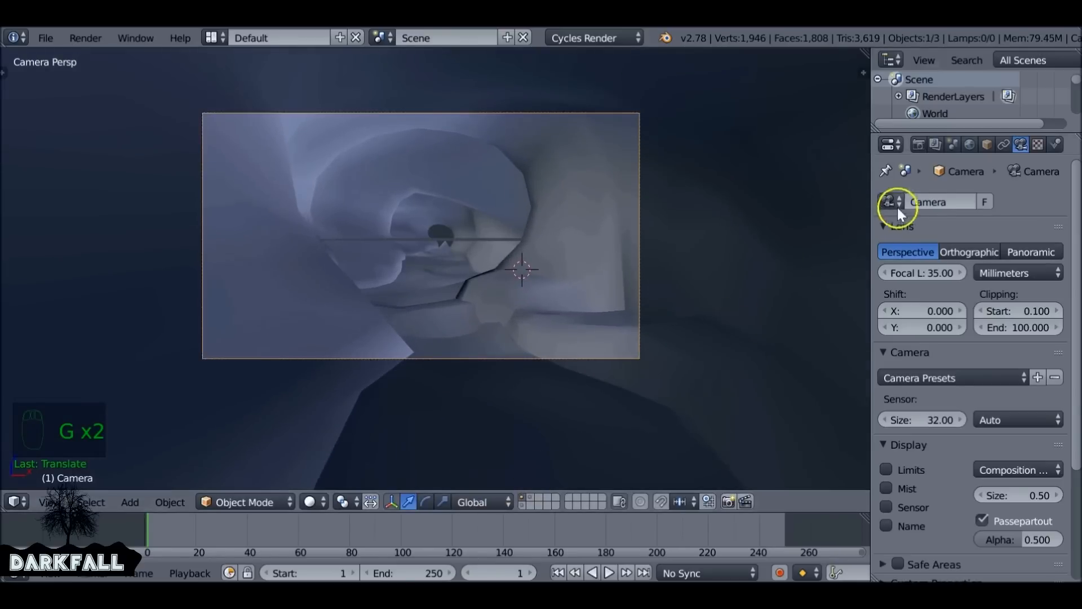
drag(928, 273, 773, 274)
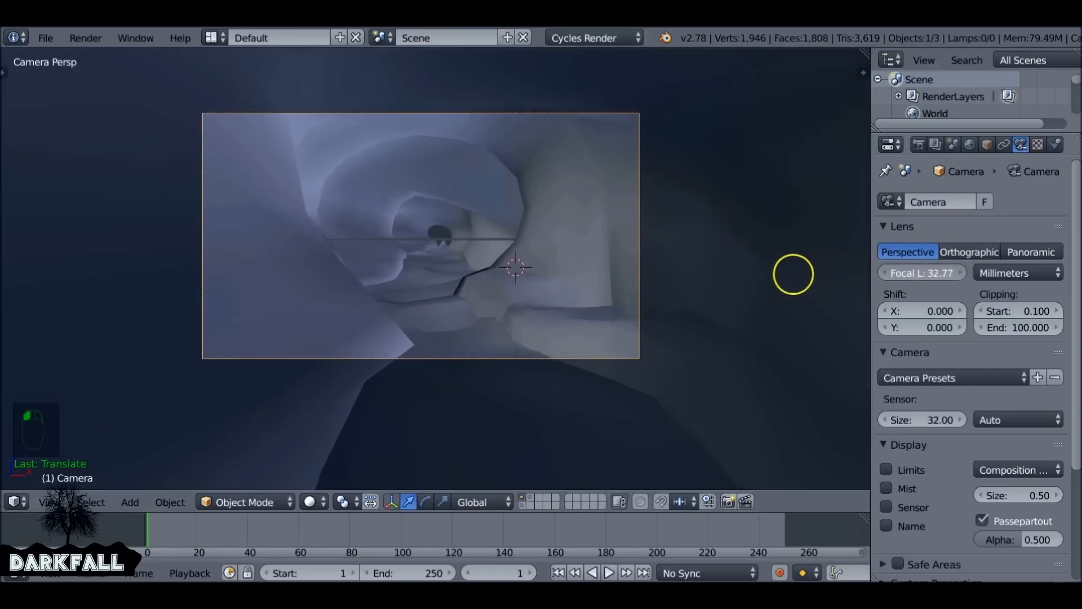
Reposition the camera inside the tunnel from outside the camera view and rotate it about -19° around global Z
middle_drag(446, 217, 420, 293)
scroll(412, 294, down, 4)
scroll(415, 292, up, 5)
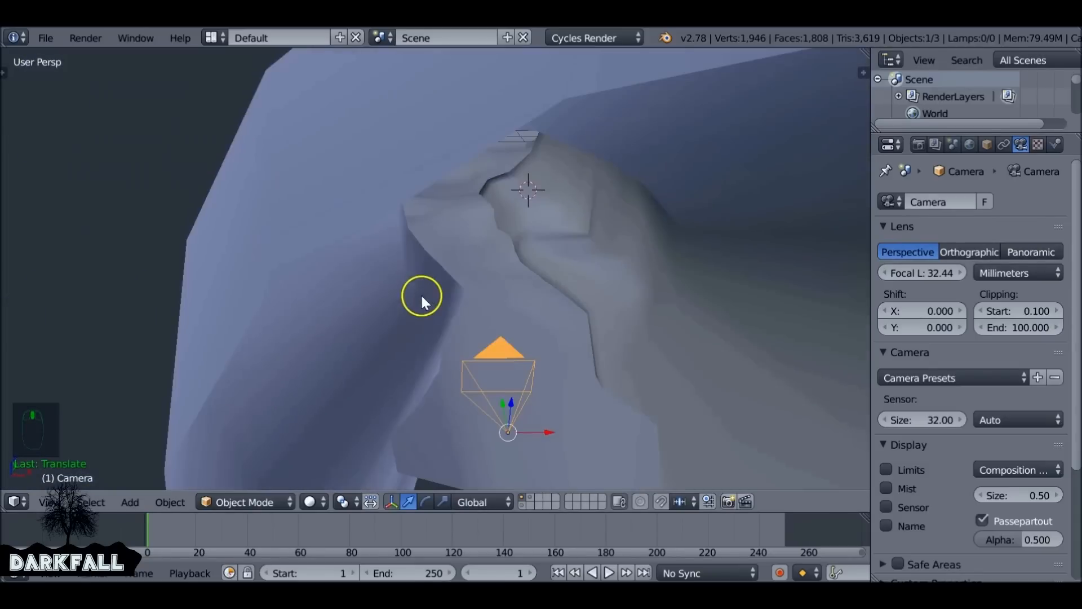
drag(502, 406, 482, 316)
mouse_move(482, 317)
middle_down()
mouse_move(468, 310)
mouse_move(491, 317)
middle_up()
drag(537, 325, 533, 324)
key(r)
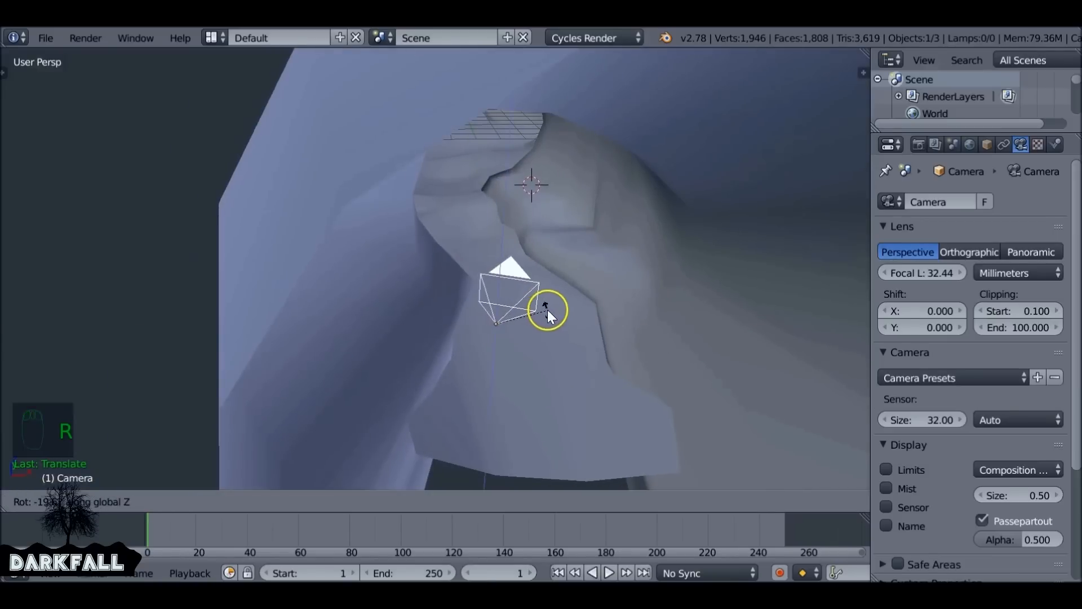
click(547, 308)
key(KP_0)
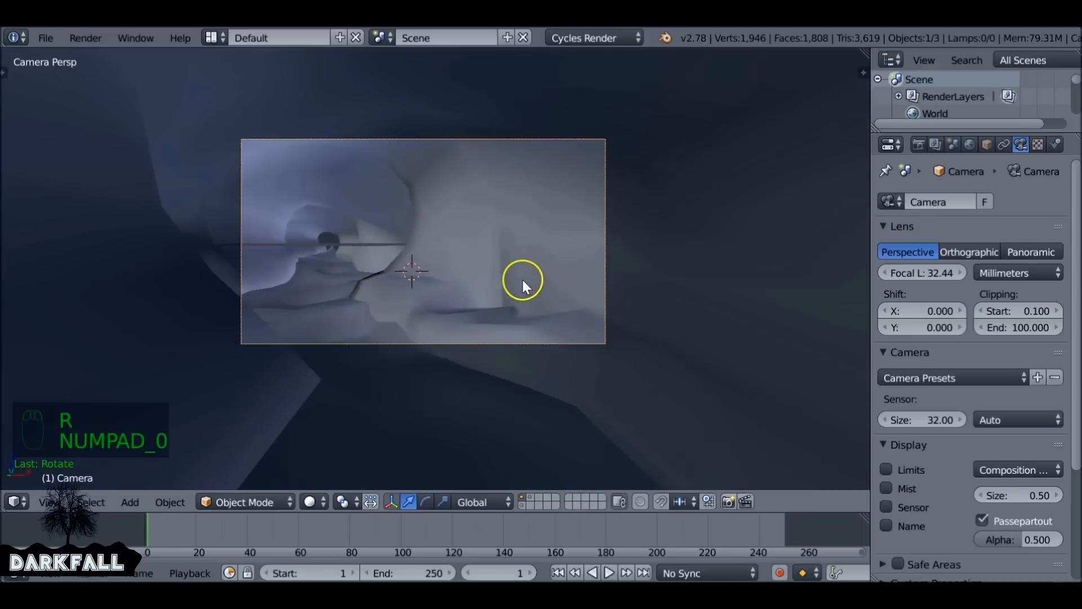
Move the camera by X -0.229, Y 0.070, Z -0.286 and rotate it 2.738° around global Z
key(g)
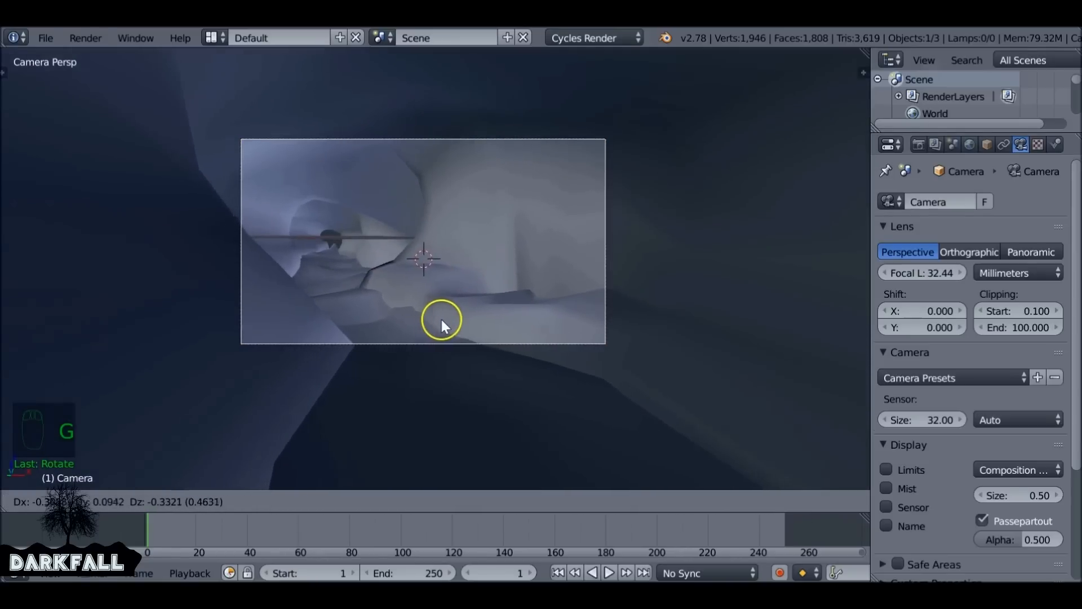
click(446, 316)
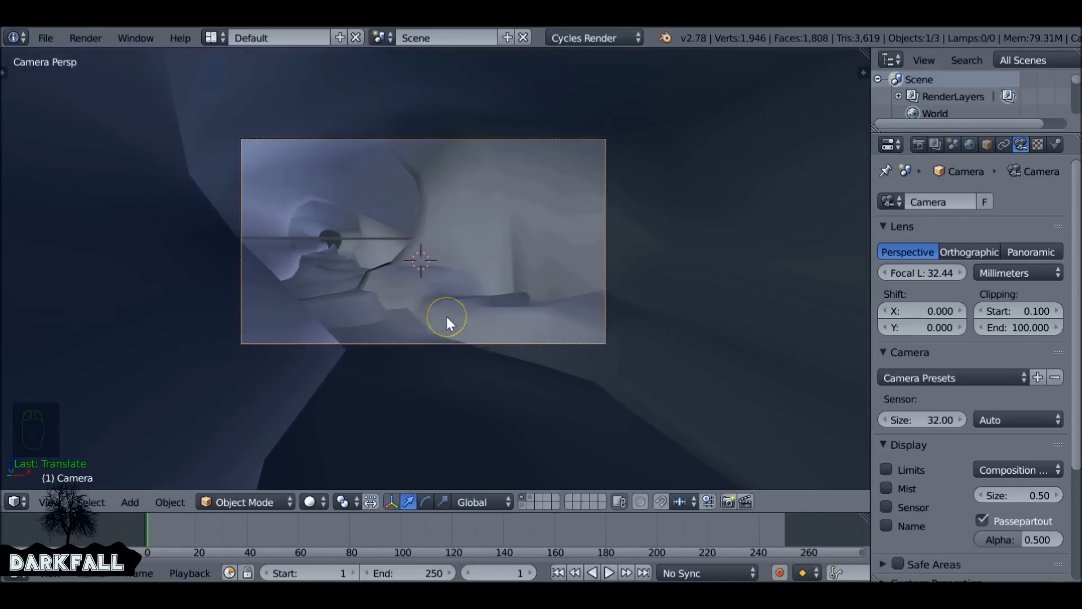
key(t)
key(r)
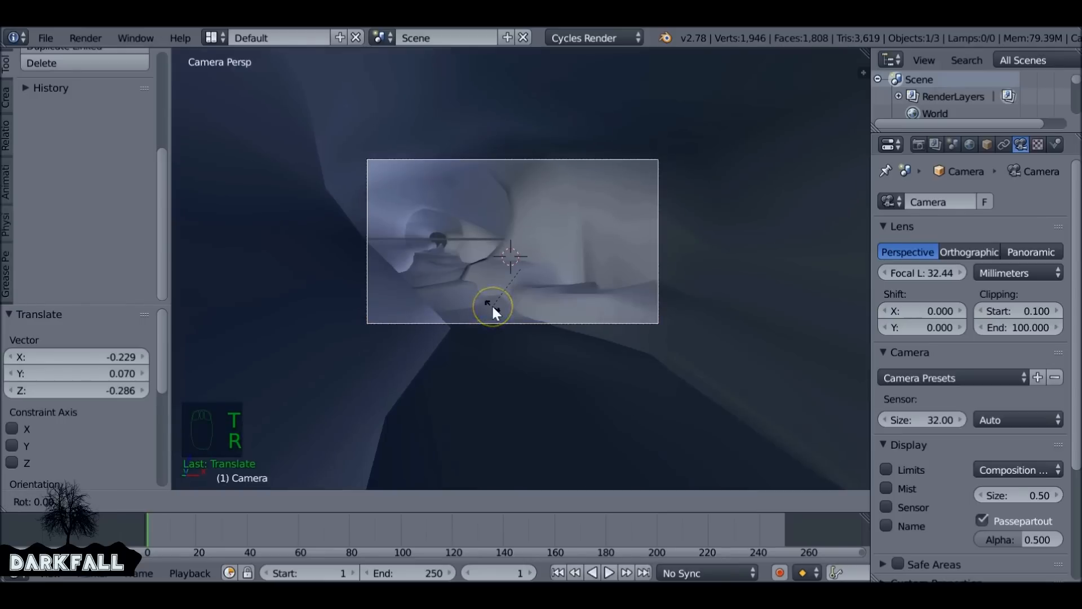
key(z)
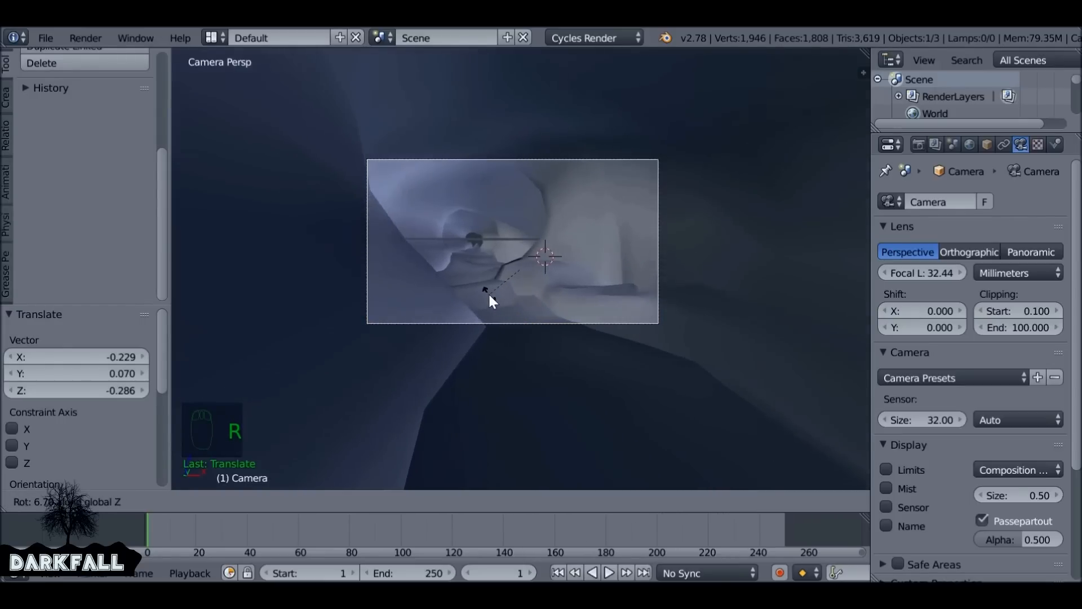
click(522, 301)
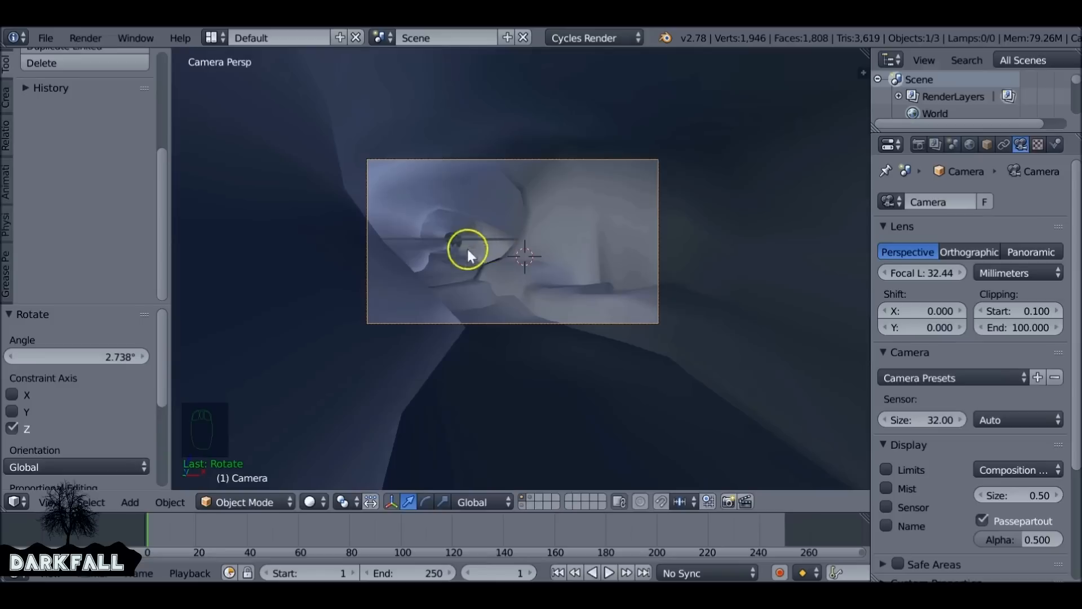
Save the scene file over the existing version and hide the tool shelf
key(ctrl+s)
click(553, 268)
key(t)
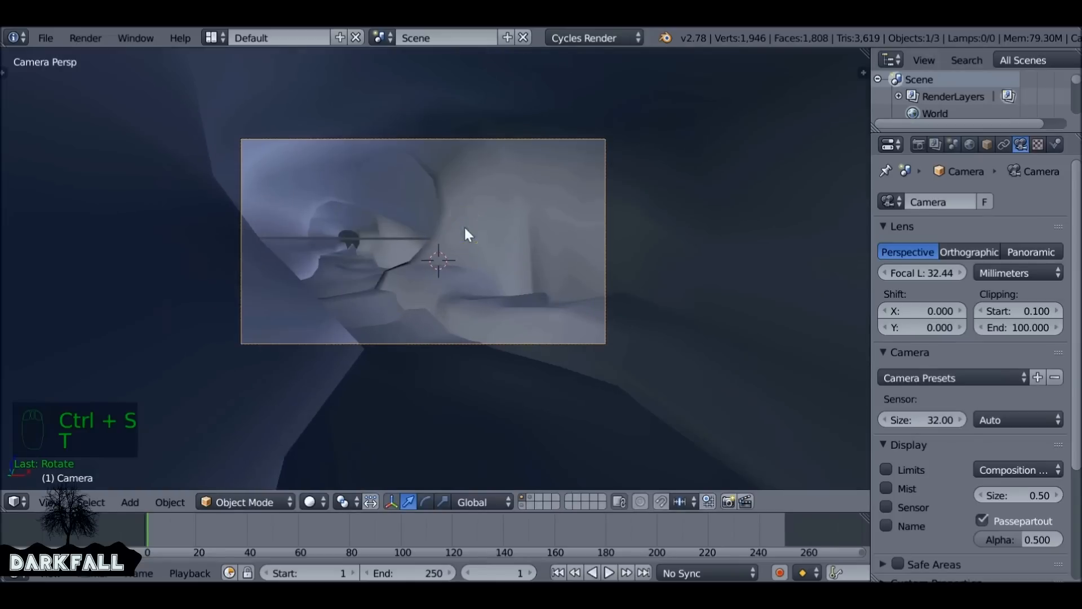
Select the cave walls and give them a new material named CaveWalls
right_click(553, 180)
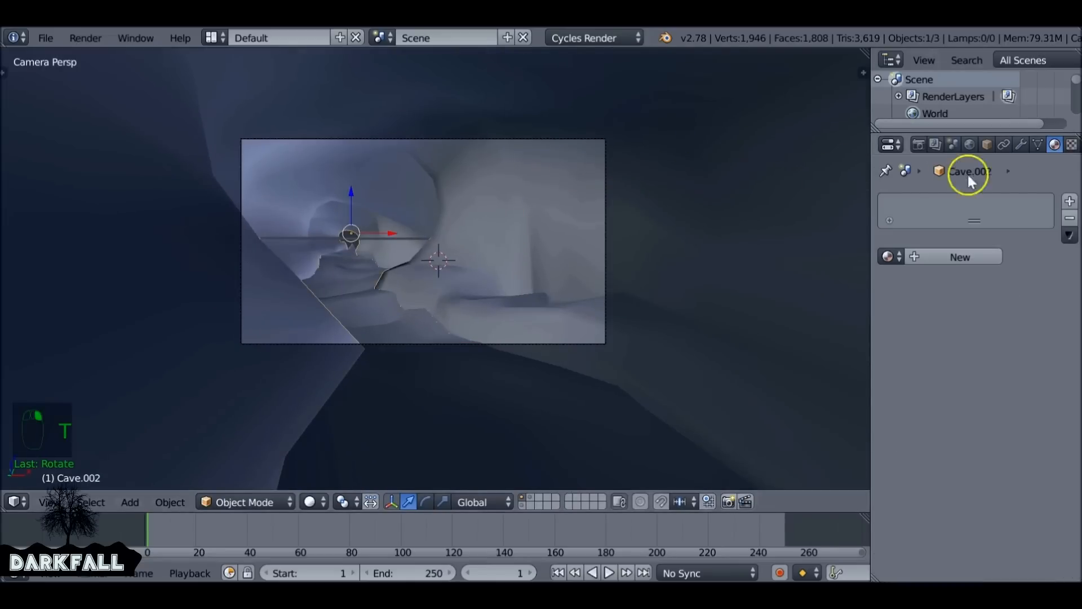
click(966, 255)
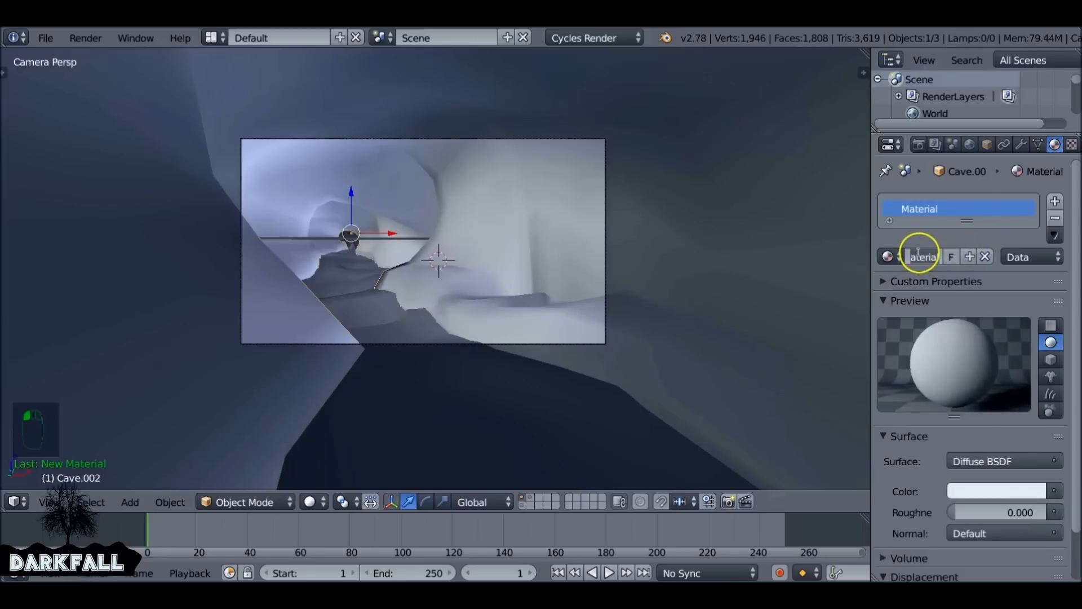
text(CaveWalls)
key(Return)
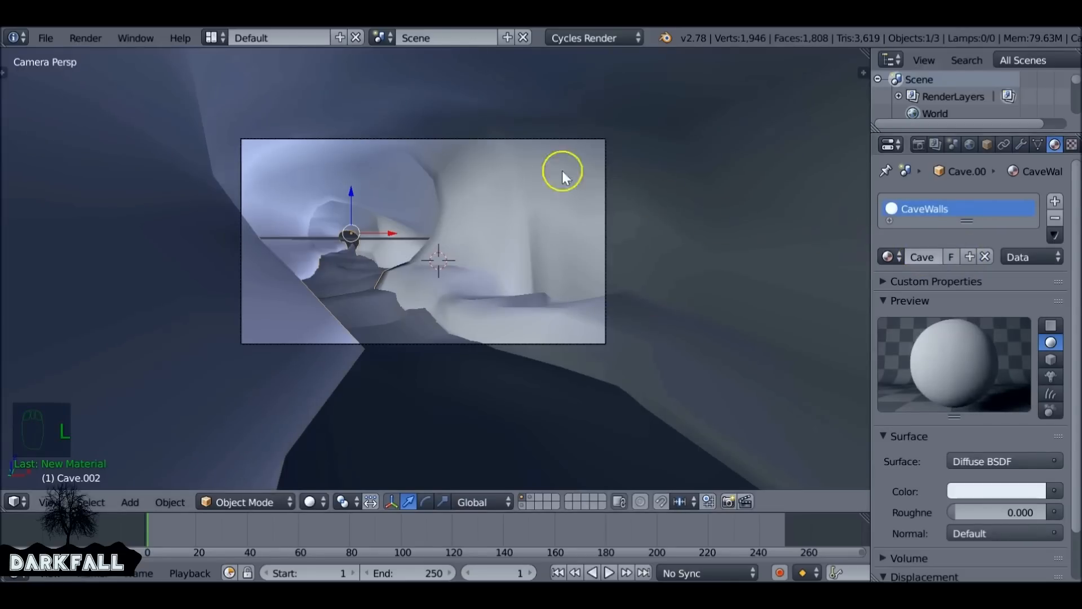
Select the sand floor and give it a new material named SandFloor
right_click(370, 292)
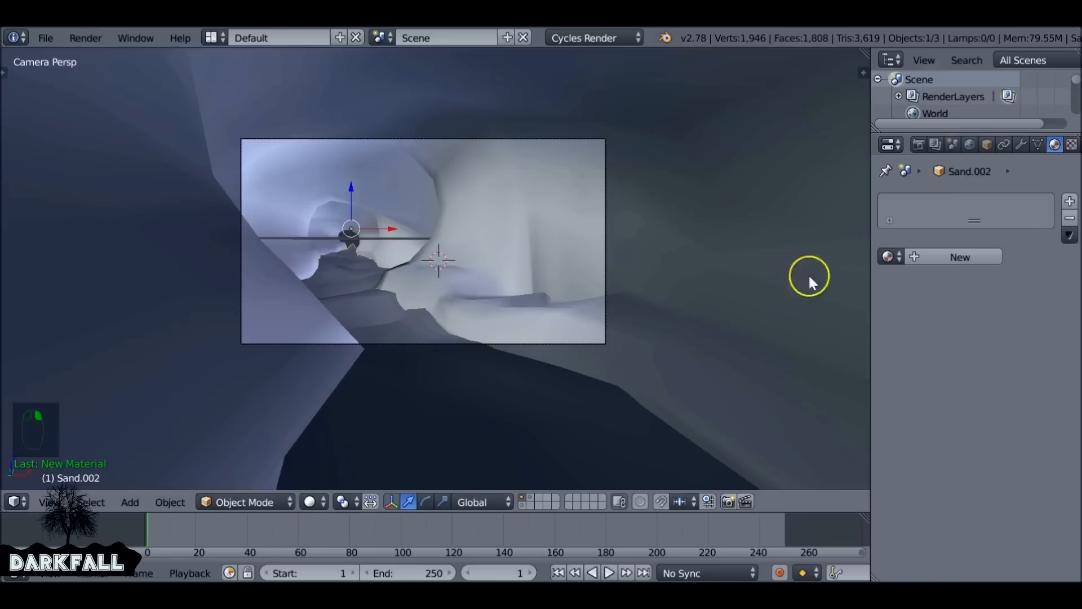
click(938, 253)
double_click(939, 256)
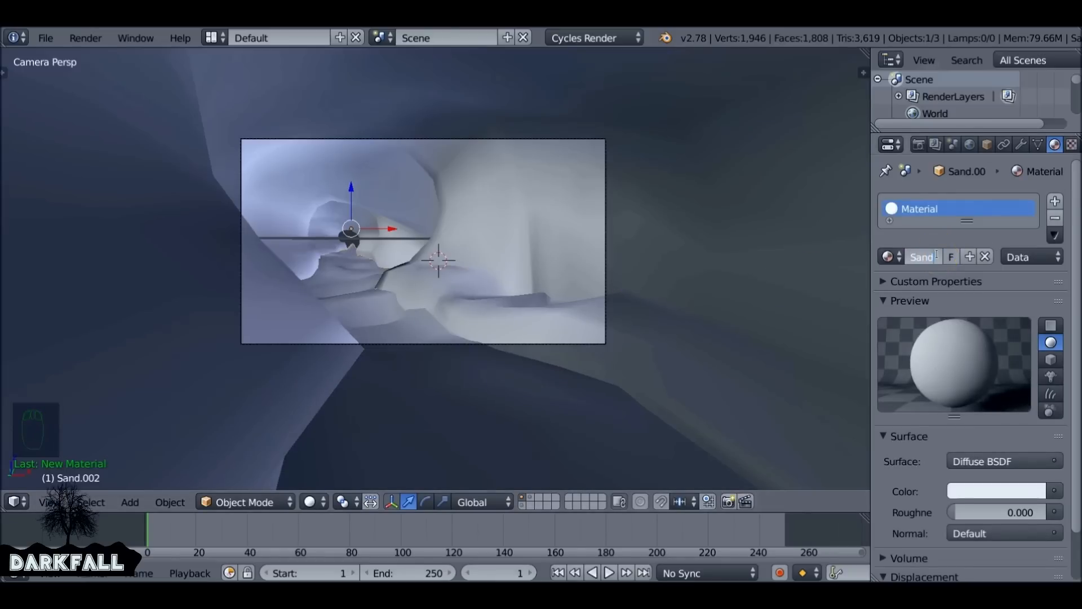
text(SandFloor)
key(Return)
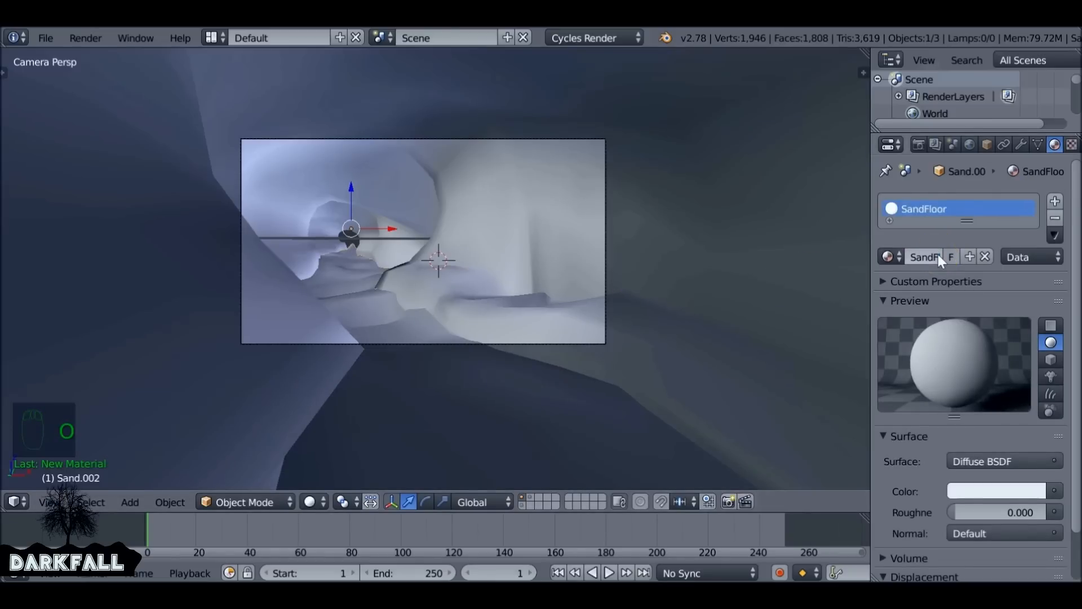
click(936, 192)
Split the 3D view into two side-by-side areas and apply the rotation and scale of the cave walls object
drag(863, 50, 595, 112)
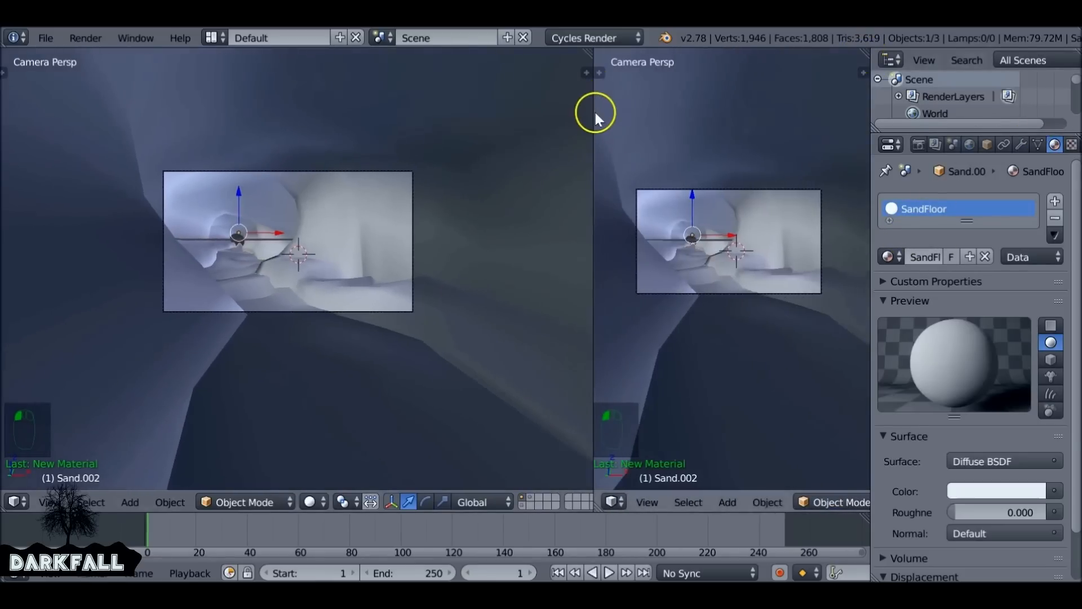
right_click(333, 209)
key(Tab)
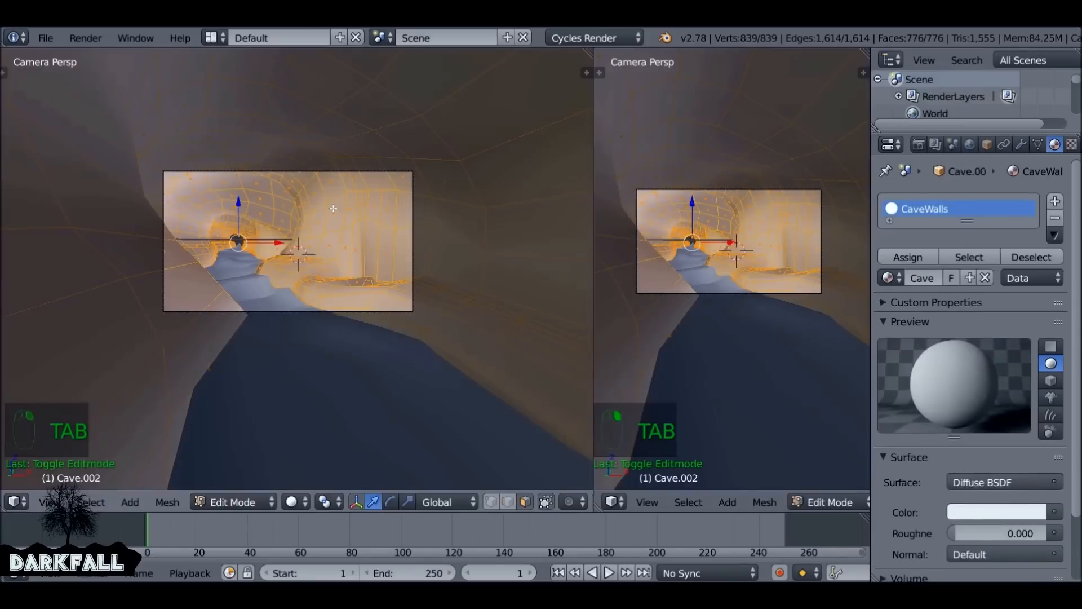
key(ctrl+a)
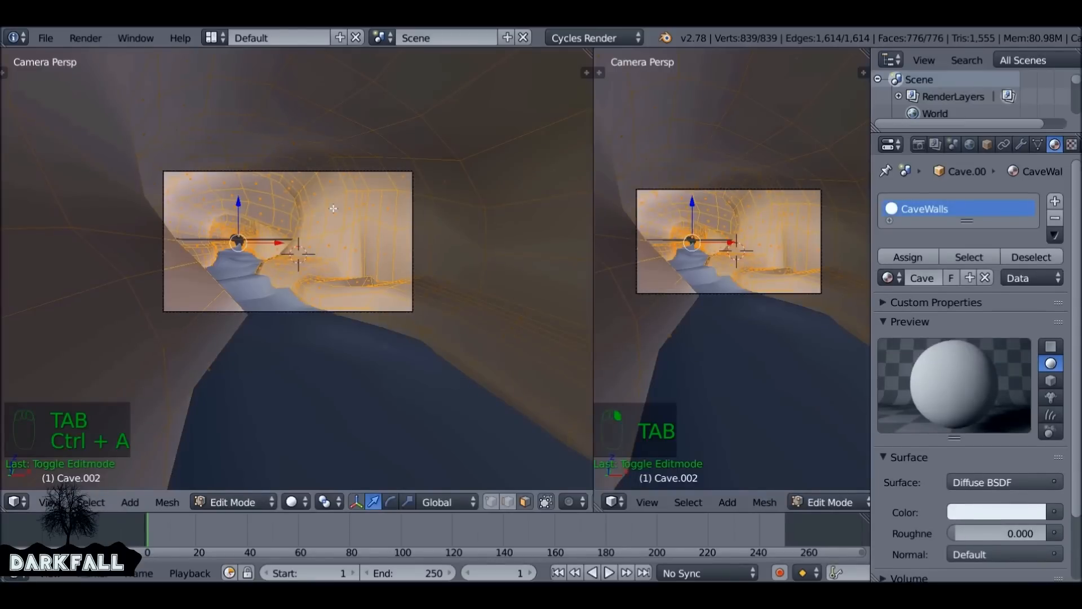
key(Tab)
key(ctrl+a)
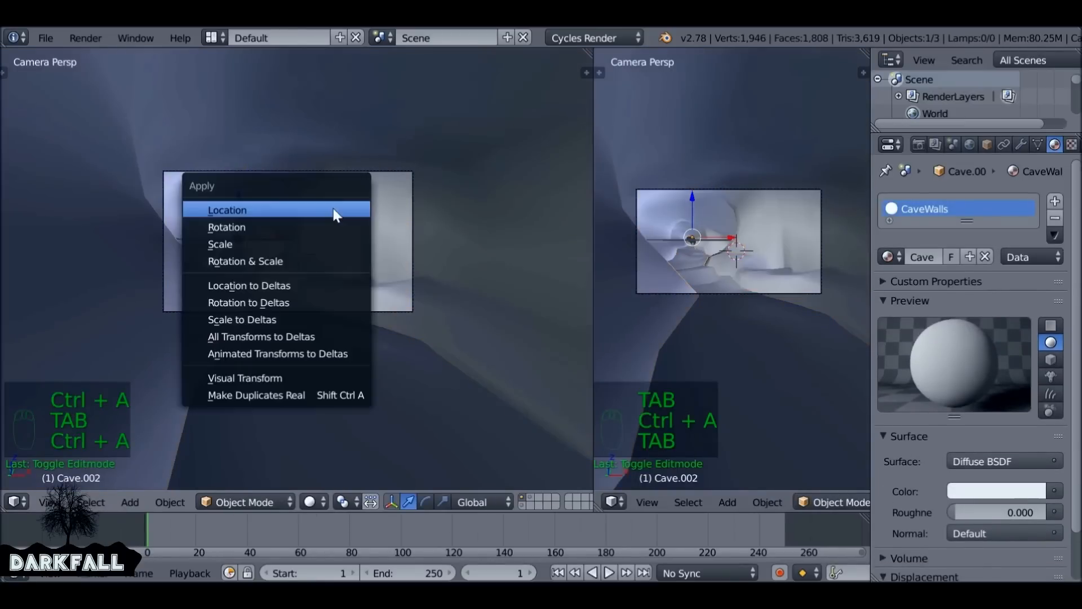
click(271, 257)
Apply the sand floor's object transform and save the scene file
click(271, 287)
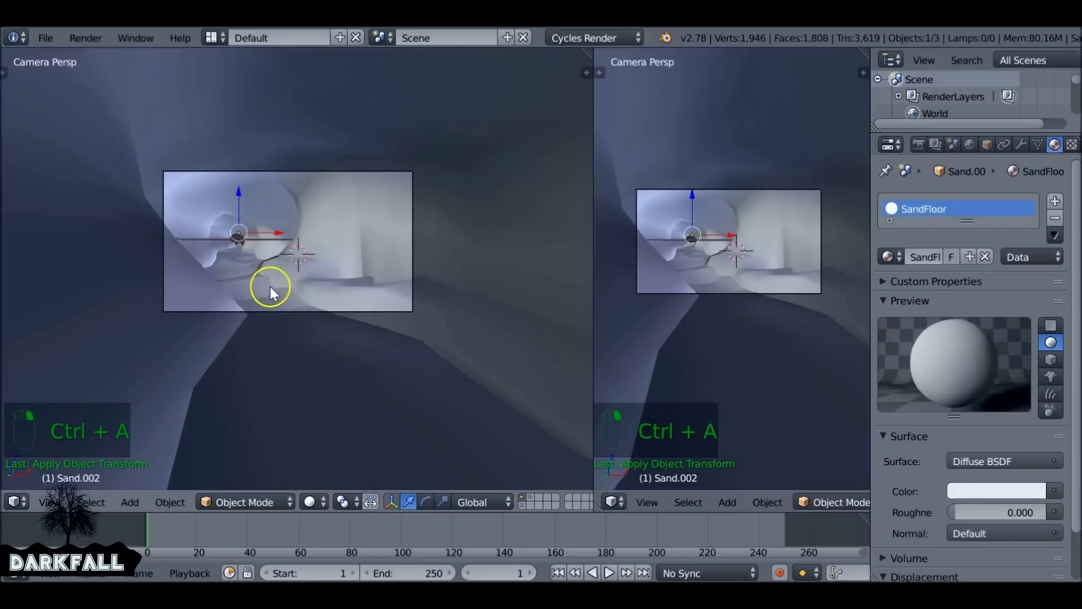
key(ctrl+a)
click(253, 237)
key(ctrl+s)
click(267, 221)
Select the cave walls and turn the second view into a widened Node Editor showing the whole CaveWalls node tree
click(633, 193)
click(488, 122)
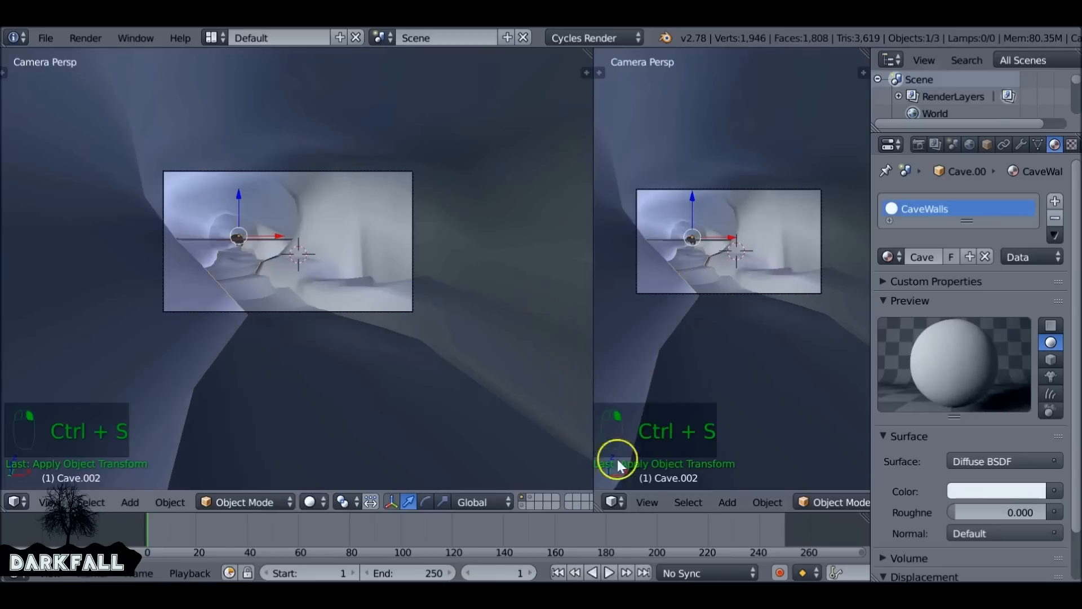
click(615, 501)
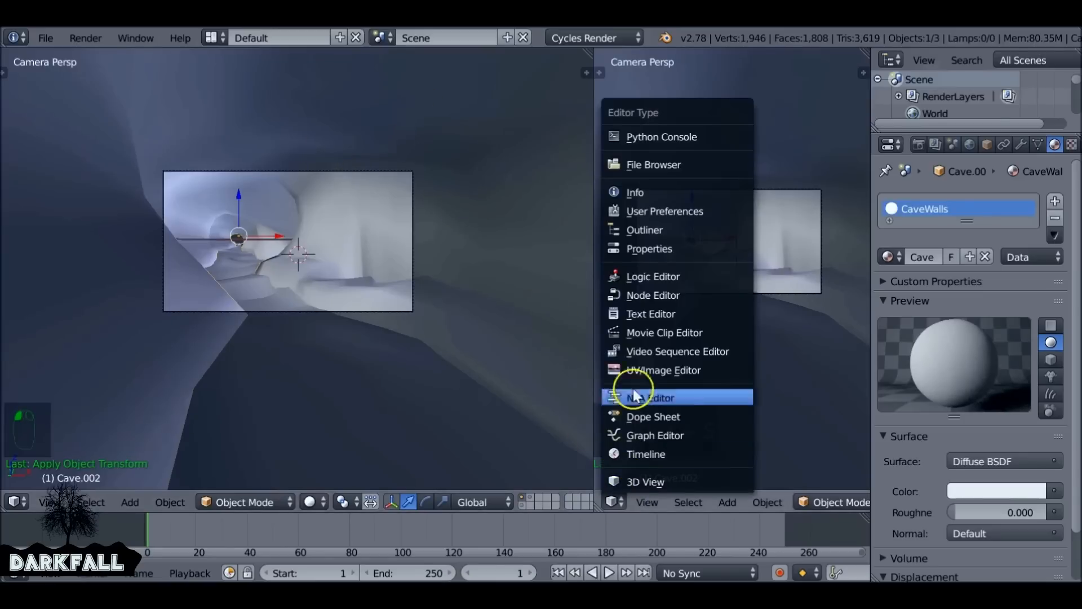
click(665, 296)
drag(594, 248, 418, 251)
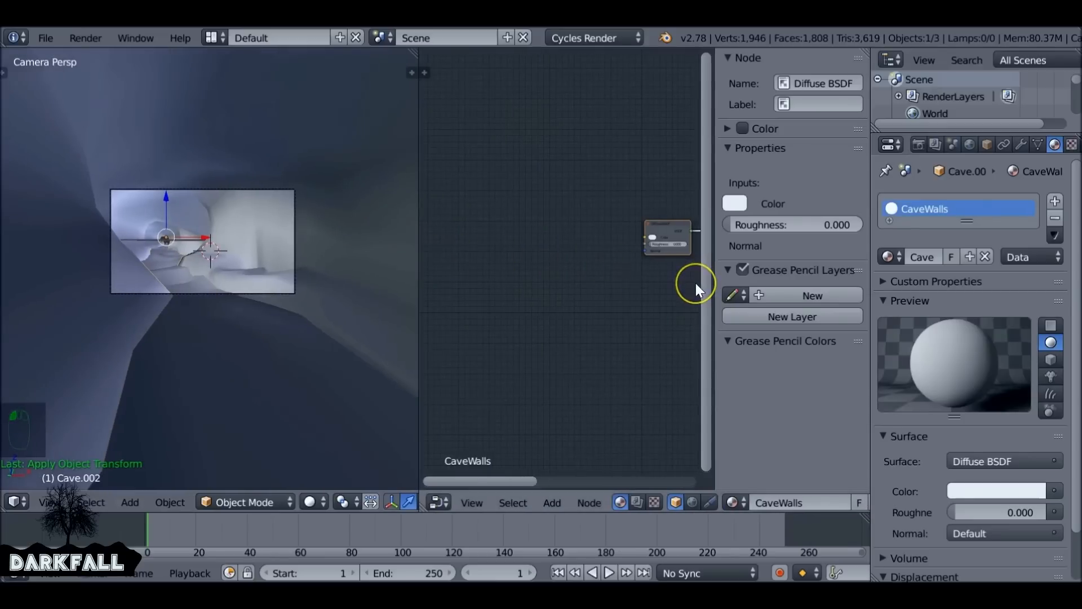
key(n)
key(Home)
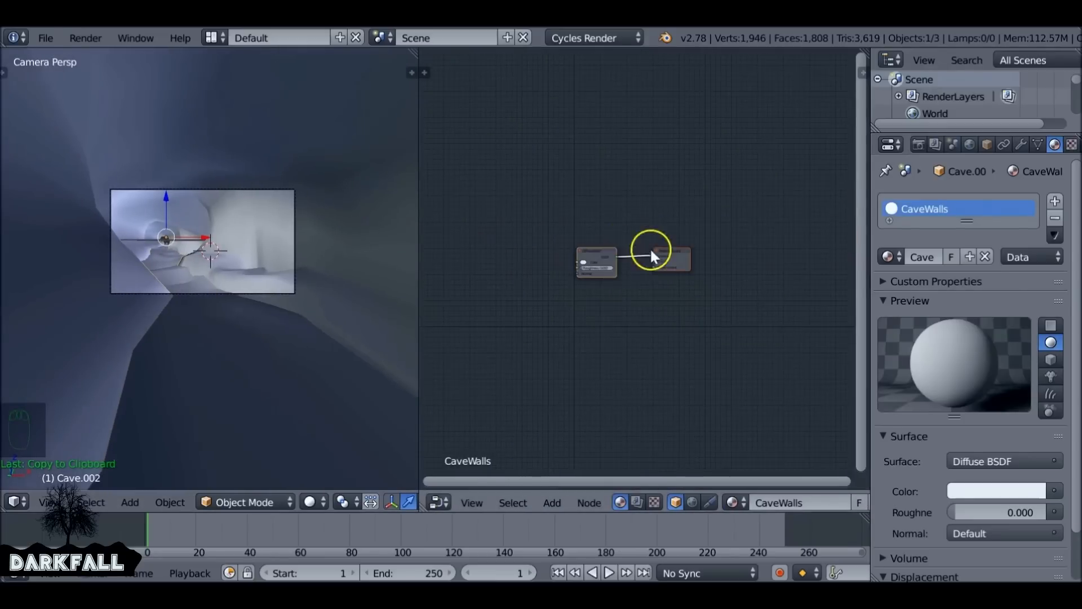
Set the 3D view to Material shading and add an Image Texture node before the Diffuse BSDF in the CaveWalls material
click(309, 502)
click(337, 411)
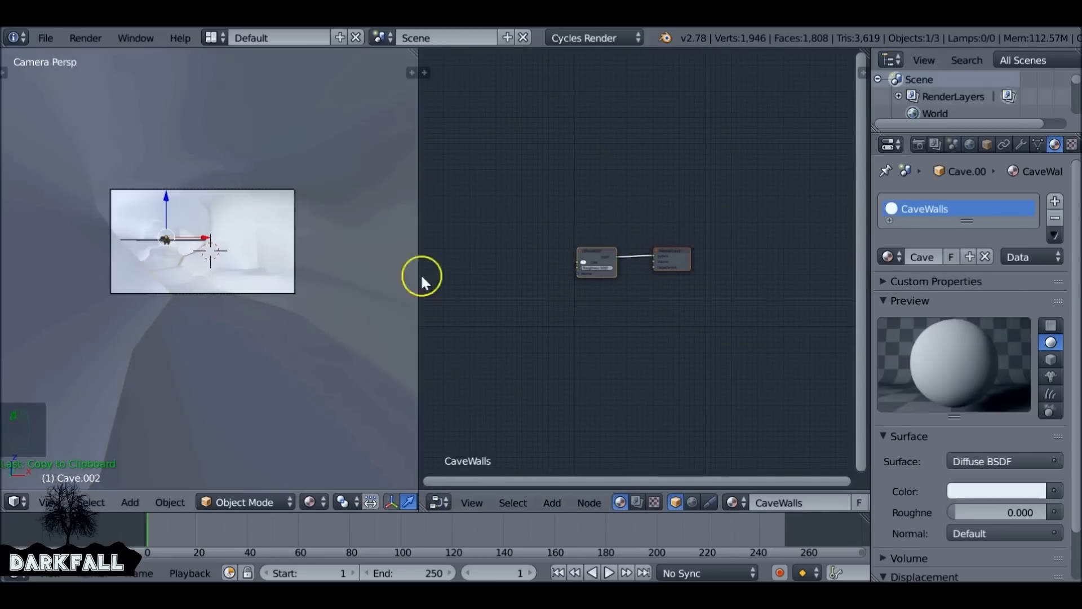
scroll(616, 305, up, 2)
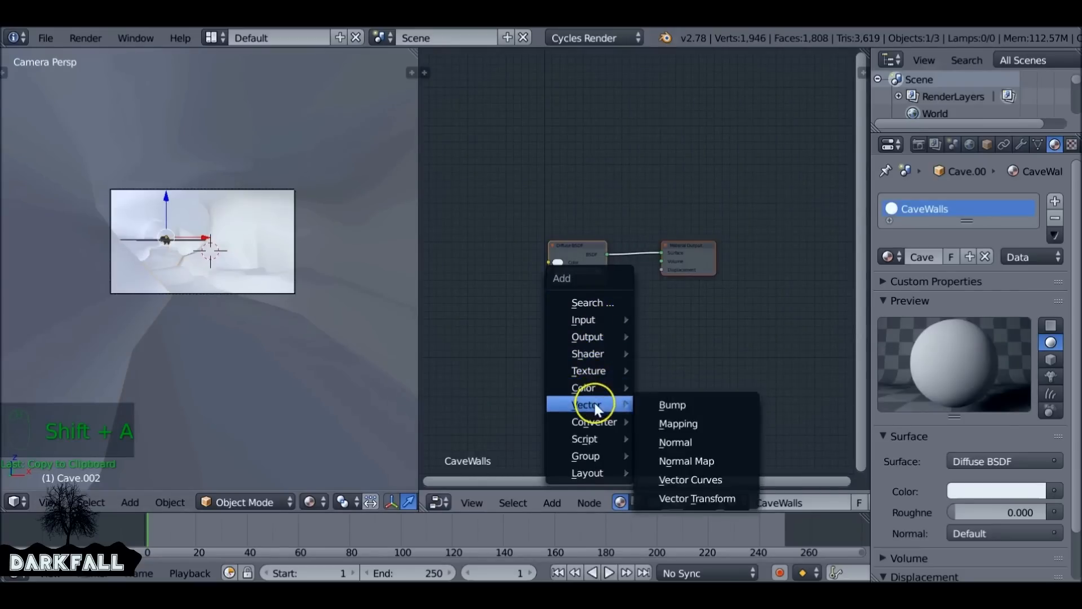
mouse_move(590, 376)
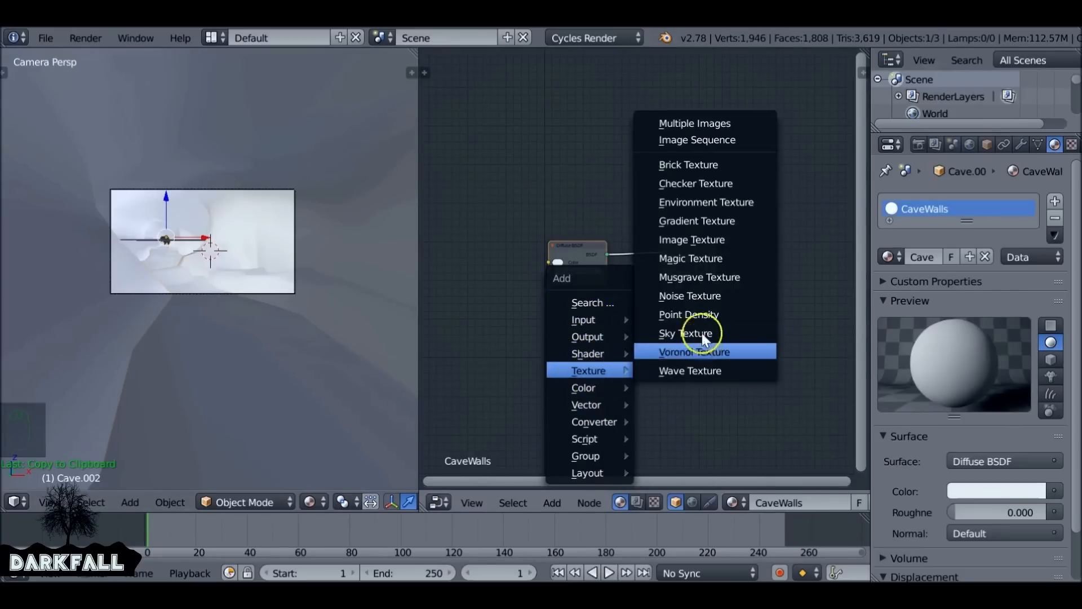
click(701, 240)
click(505, 275)
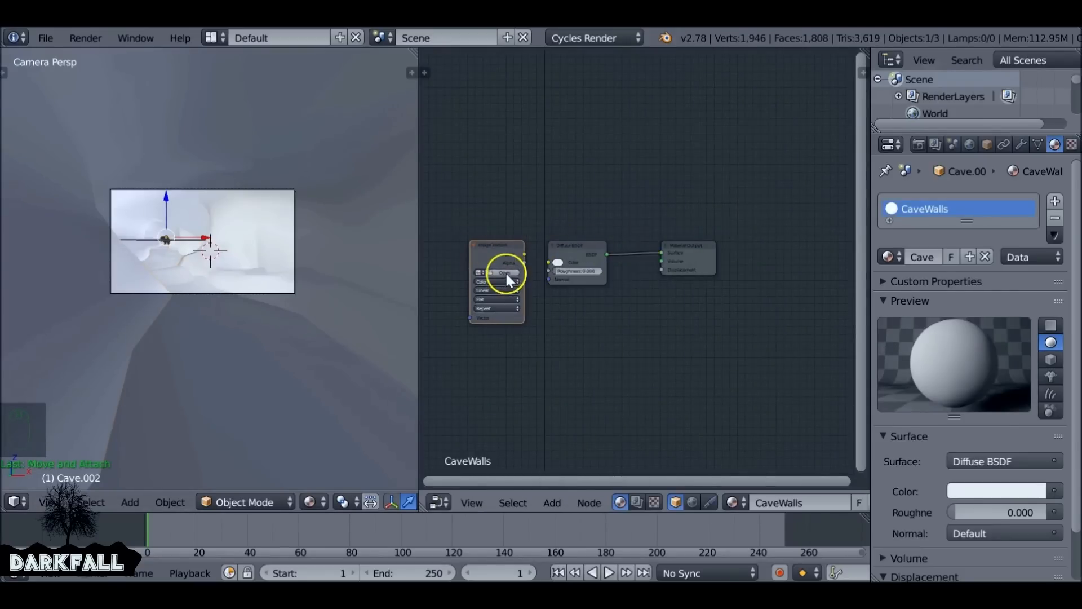
Load Cliffs0149_18_L_COLOR.jpg from the Desktop's Textures/Cave Textures/Cliffs0149 folder into the Image Texture node
click(507, 274)
click(53, 229)
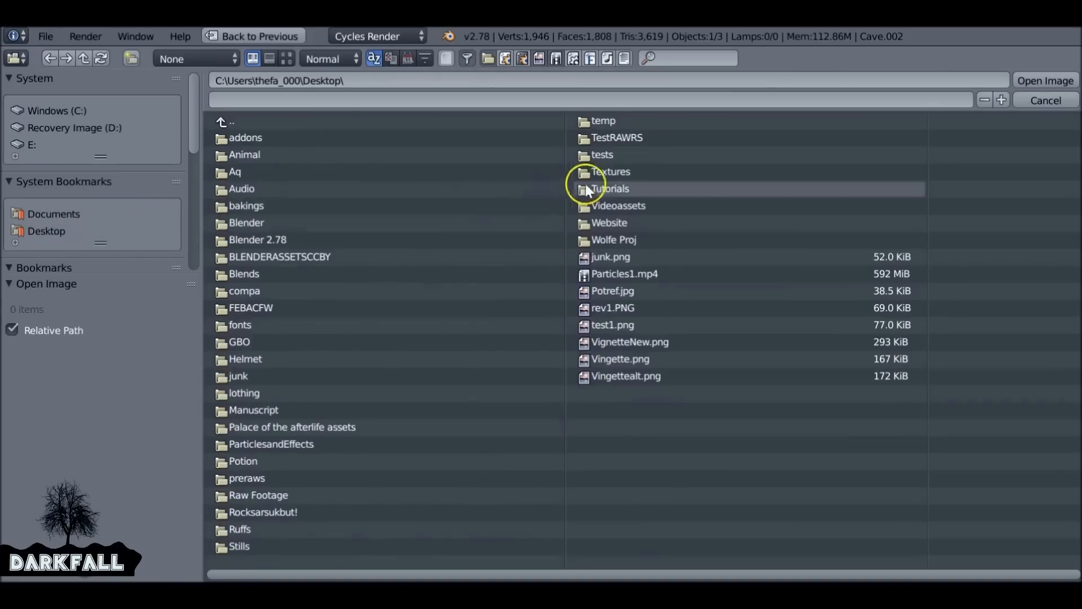
click(610, 169)
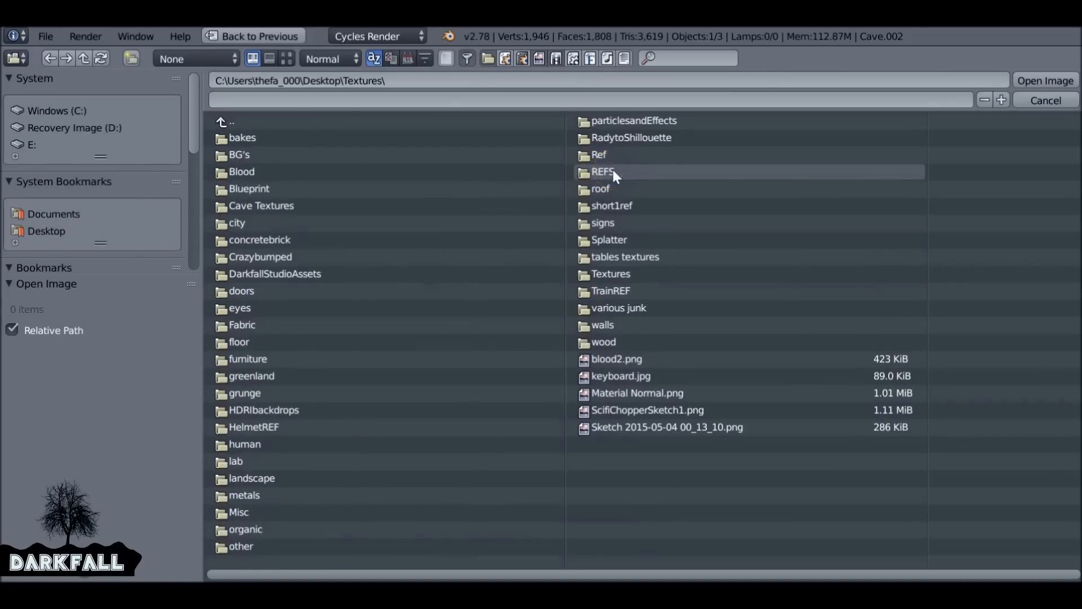
click(286, 208)
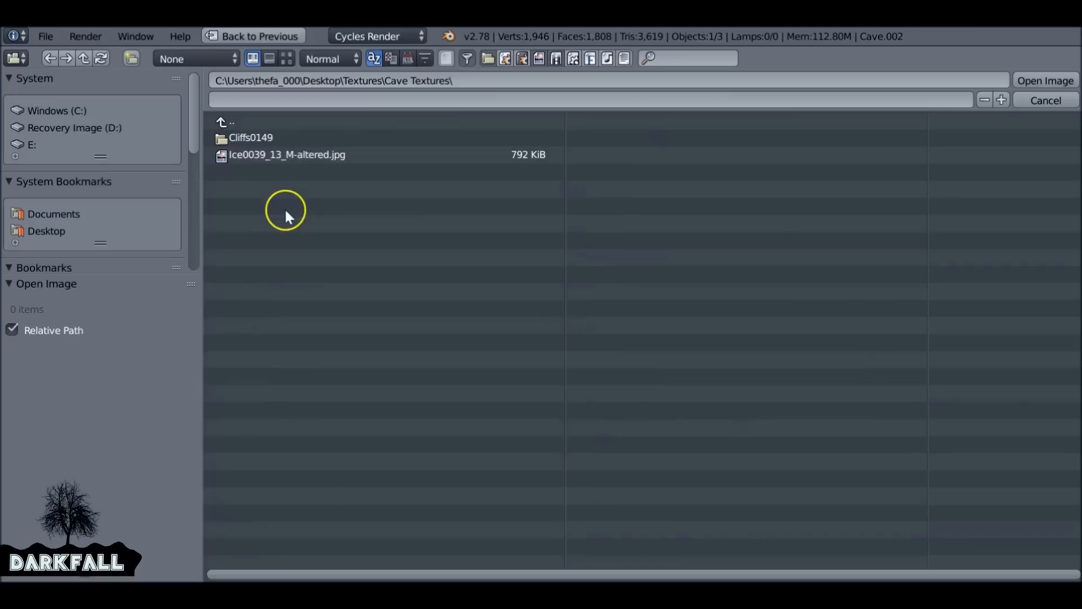
click(263, 139)
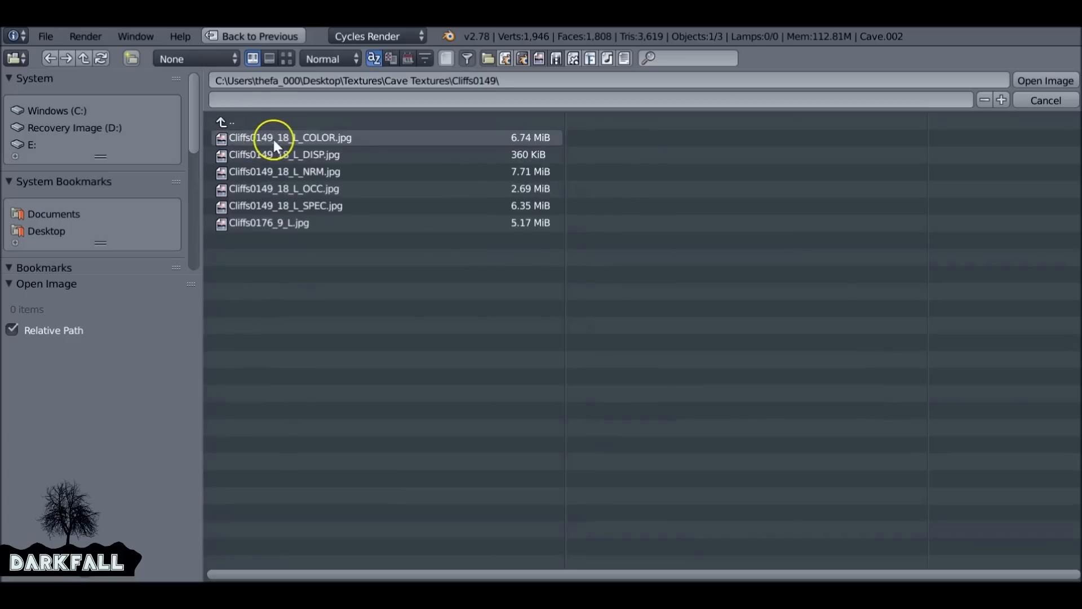
click(273, 140)
click(1046, 83)
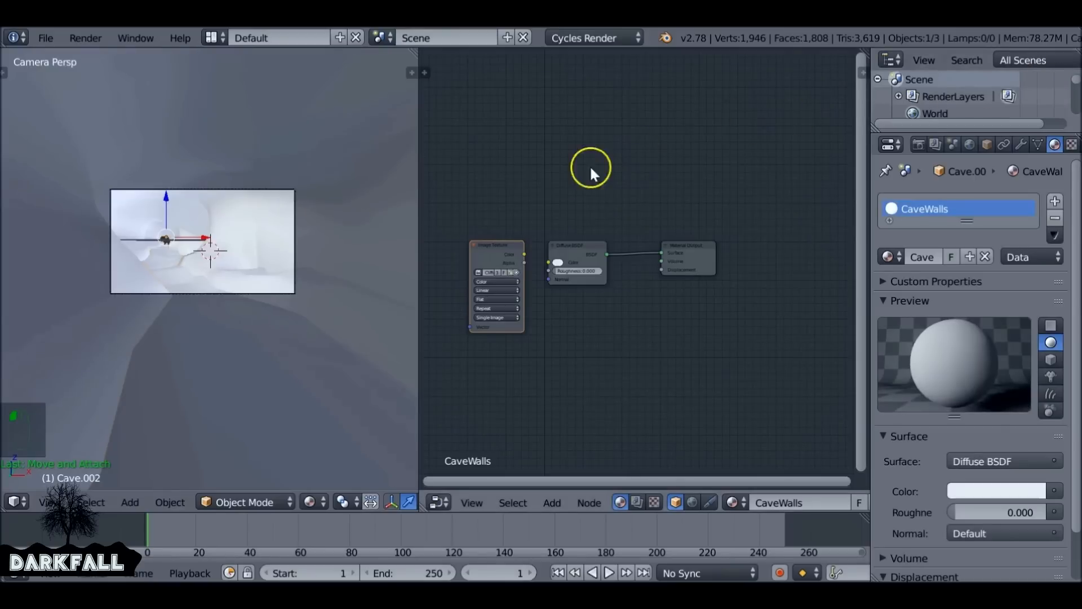
Link the Image Texture's Color output to the Diffuse BSDF's Color input and inspect the texture on the cave walls
drag(515, 245, 549, 262)
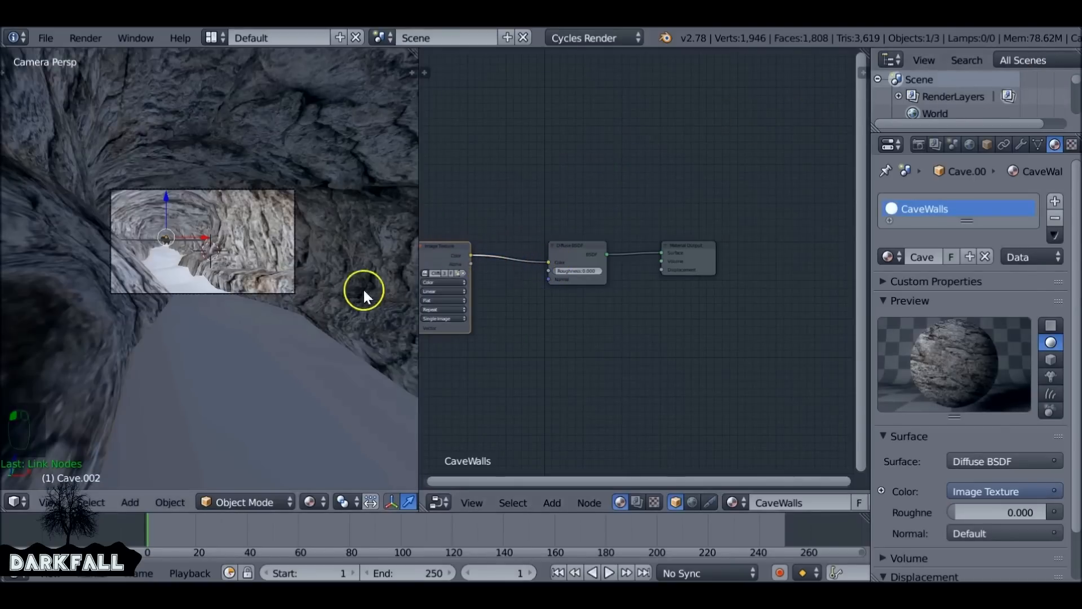
scroll(258, 241, up, 4)
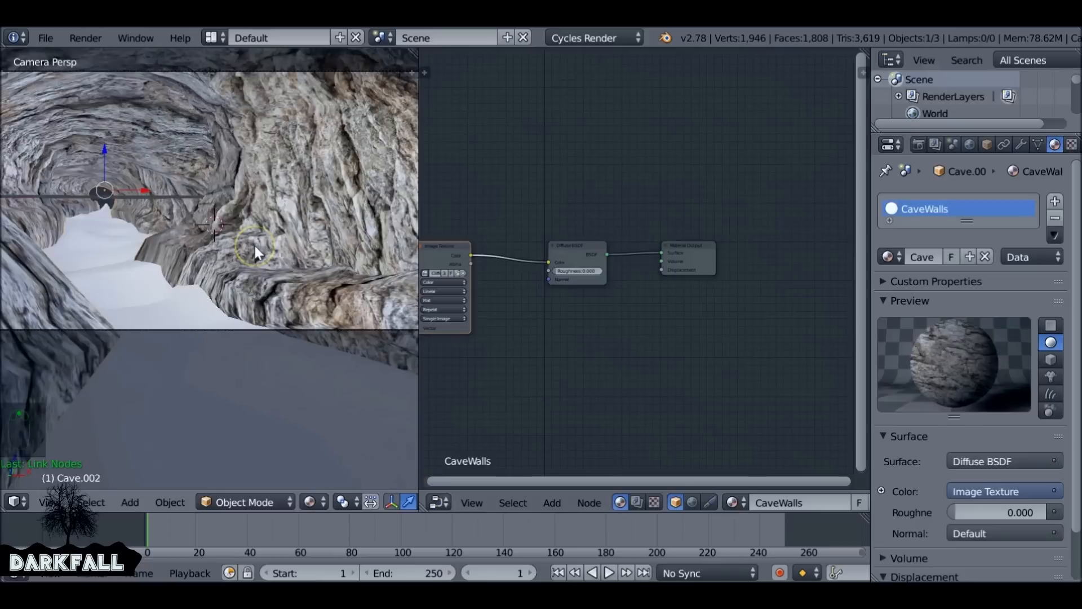
scroll(254, 244, down, 5)
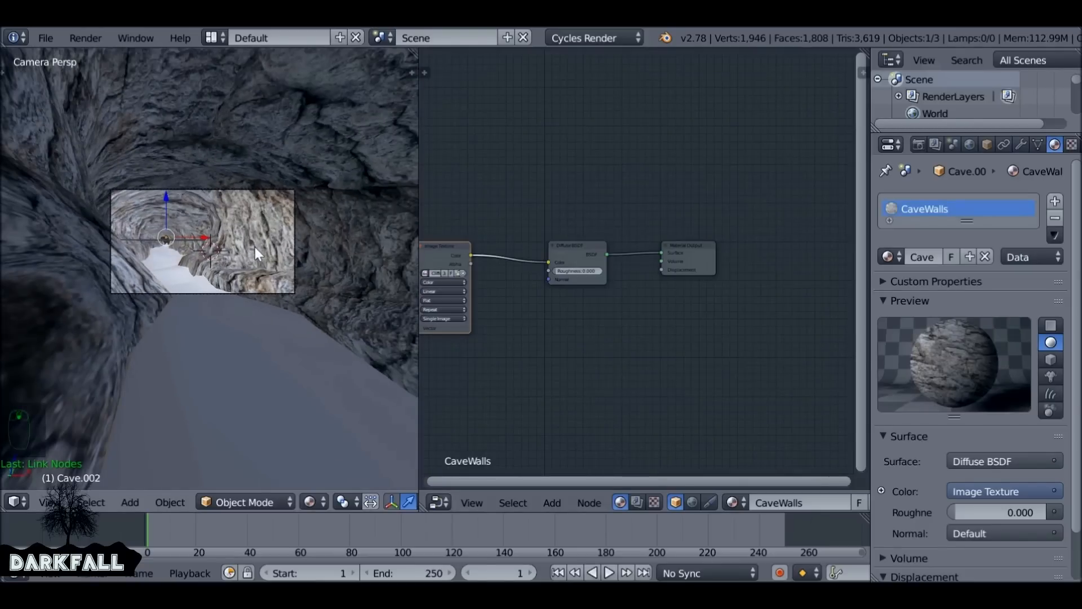
Enter Edit Mode on the cave walls and split the Node Editor, turning its upper area into a UV/Image Editor
key(Tab)
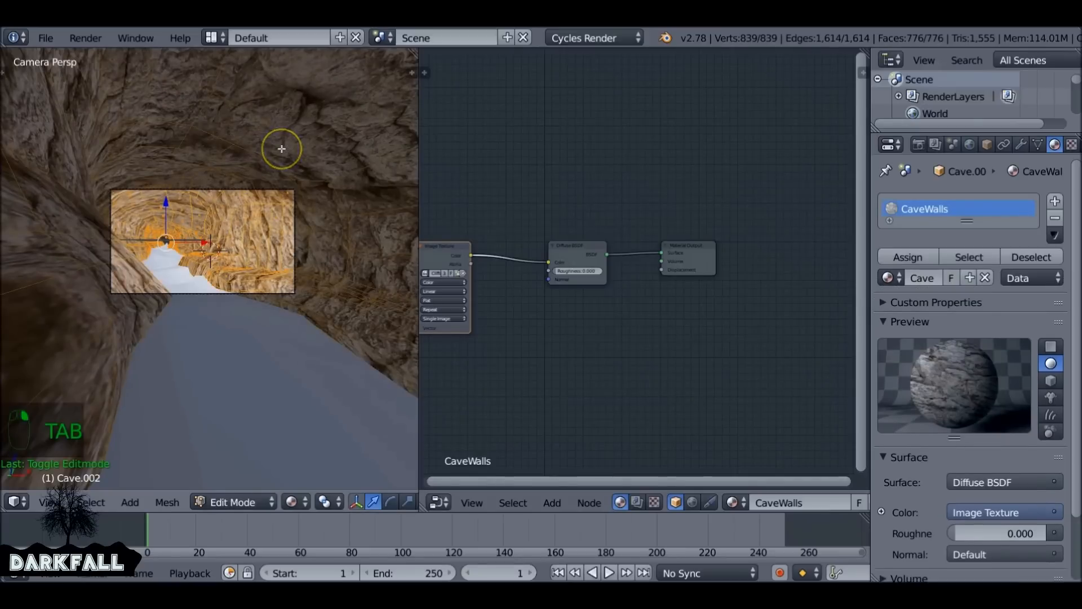
key(u)
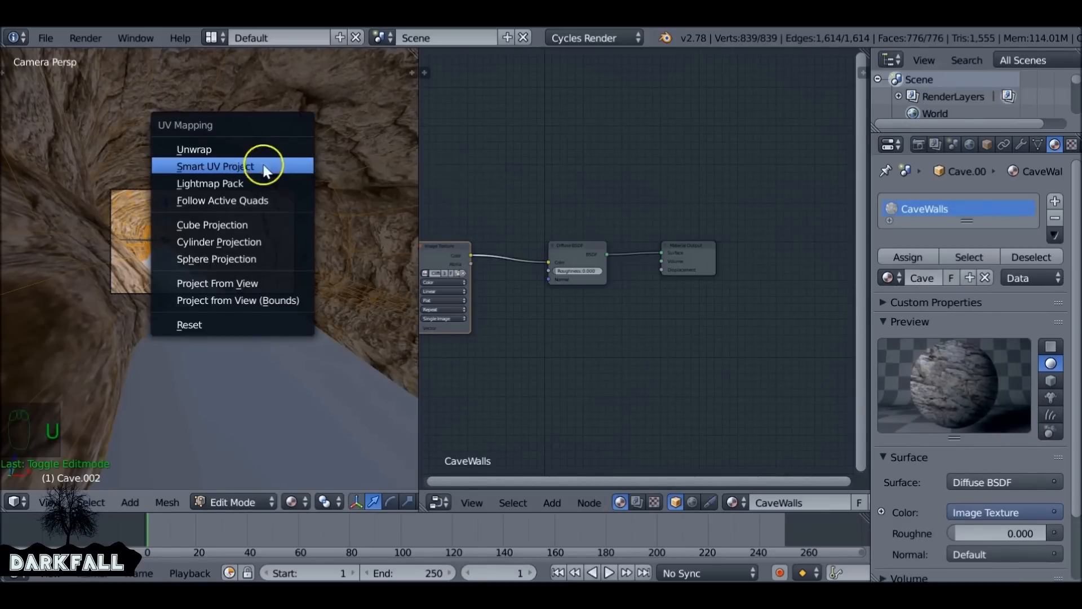
drag(864, 52, 857, 290)
click(439, 291)
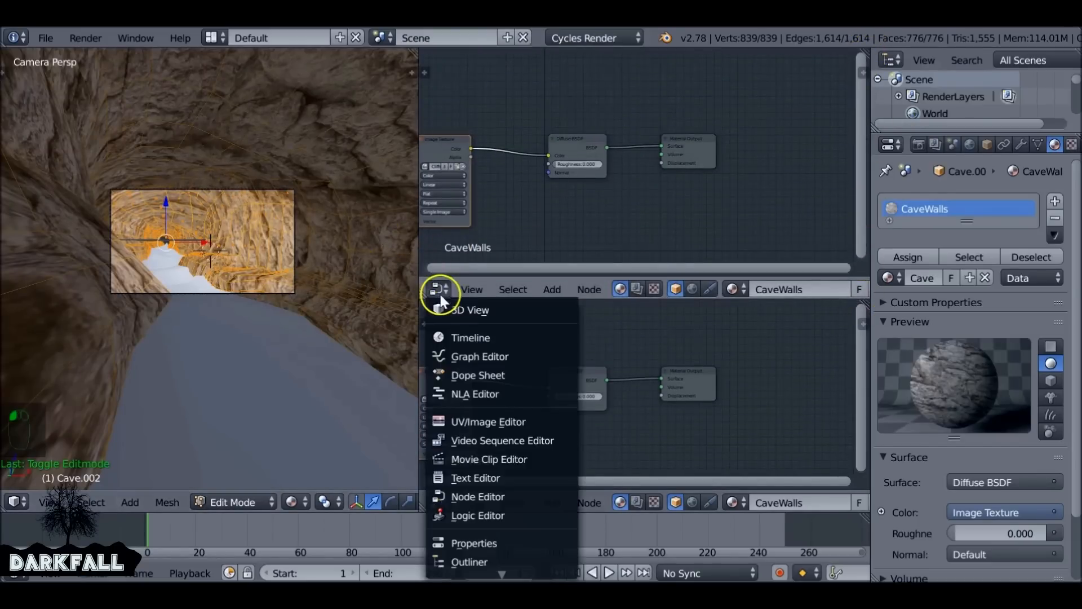
click(491, 422)
scroll(645, 160, up, 1)
scroll(711, 169, down, 2)
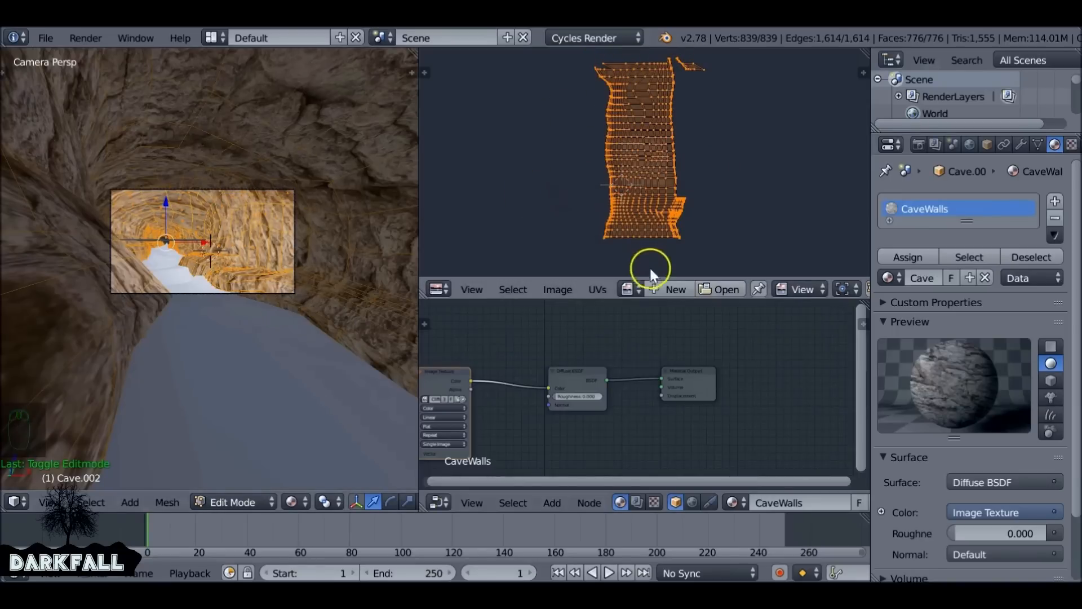
Display the Cliffs0149 color image behind the cave walls' UV layout and inspect the image in Object Mode
click(630, 289)
click(704, 312)
scroll(665, 218, down, 4)
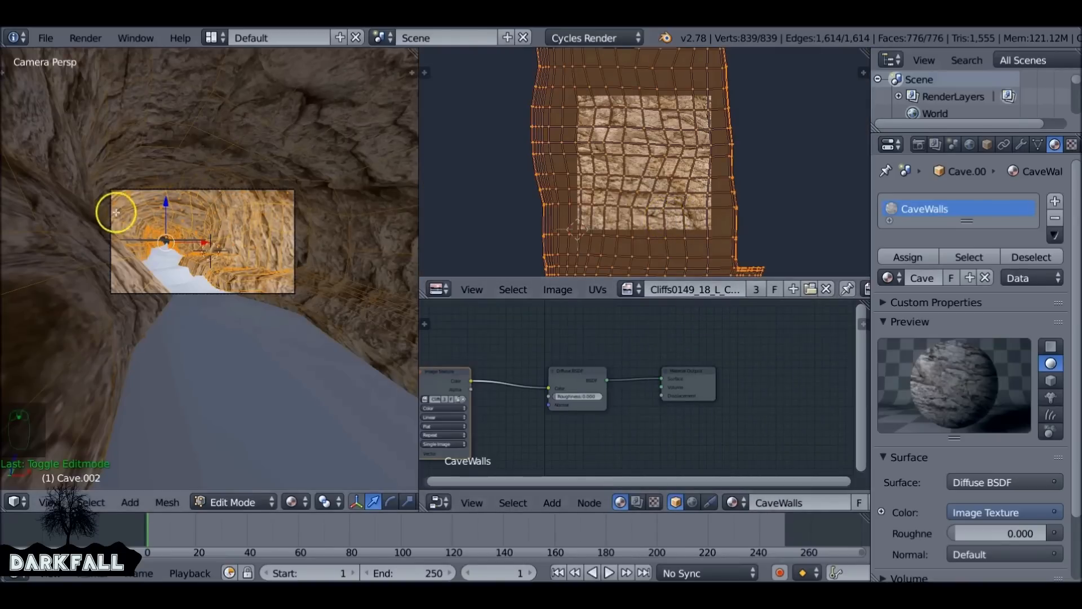
key(Tab)
scroll(663, 147, up, 5)
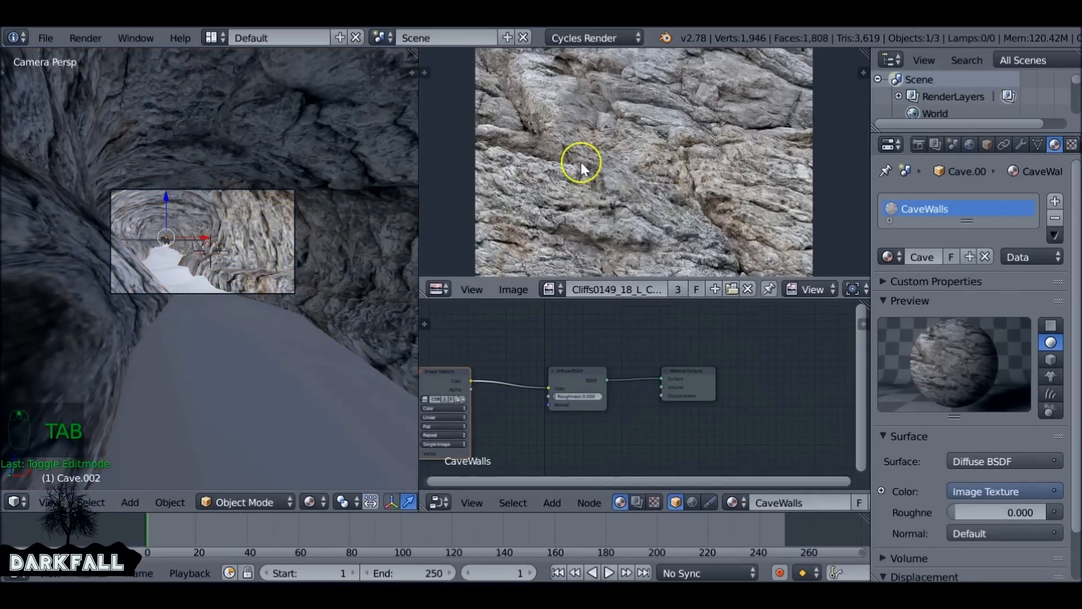
scroll(580, 164, down, 4)
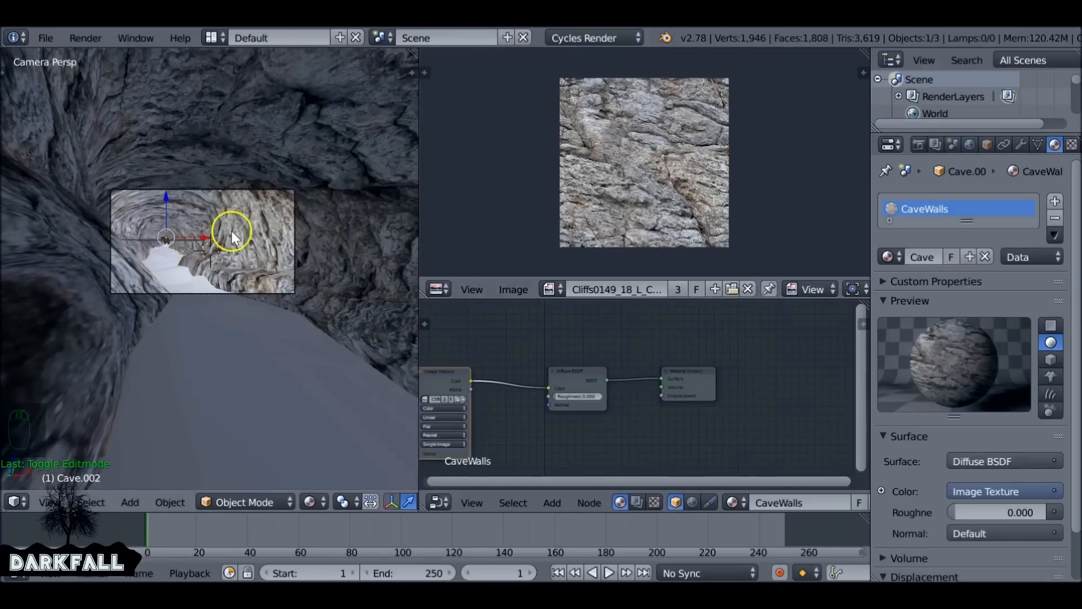
Stretch the cave walls' whole UV layout along the X axis in Edit Mode and return to Object Mode
key(Tab)
key(s)
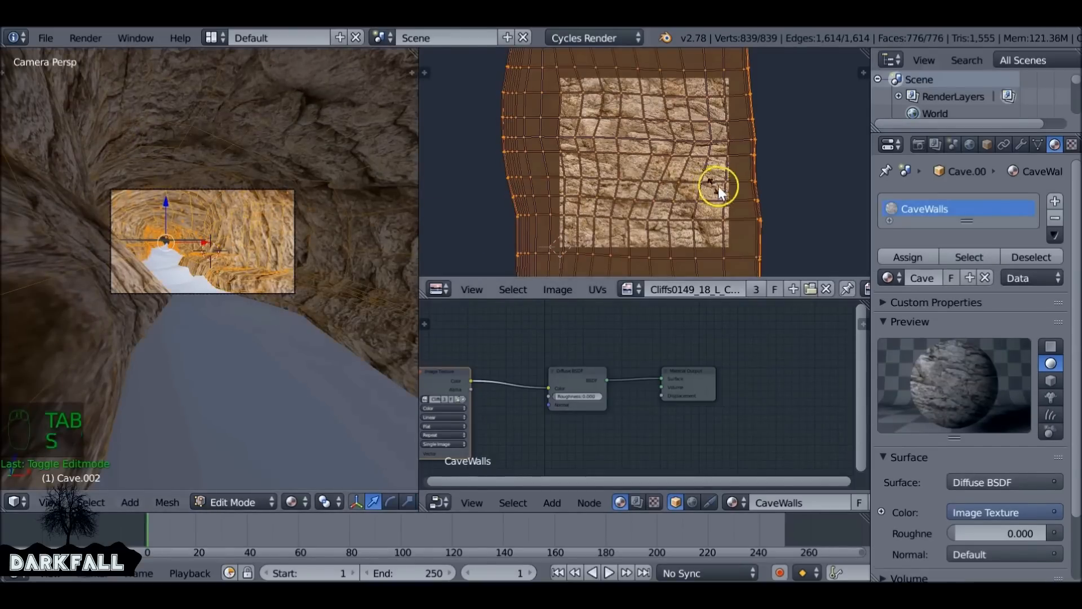
right_click(770, 186)
key(s)
key(x)
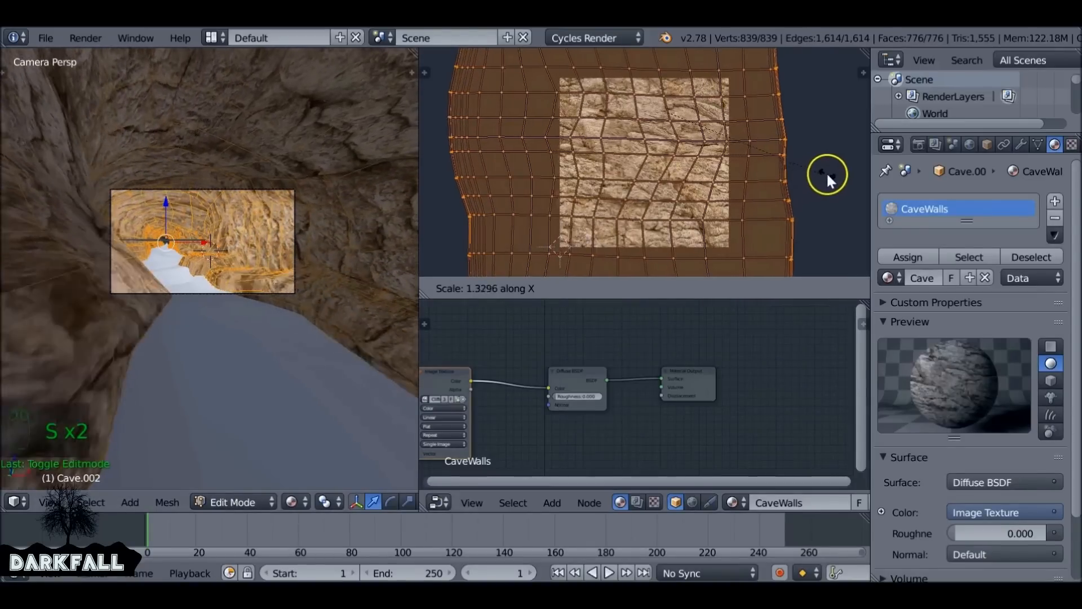
click(841, 164)
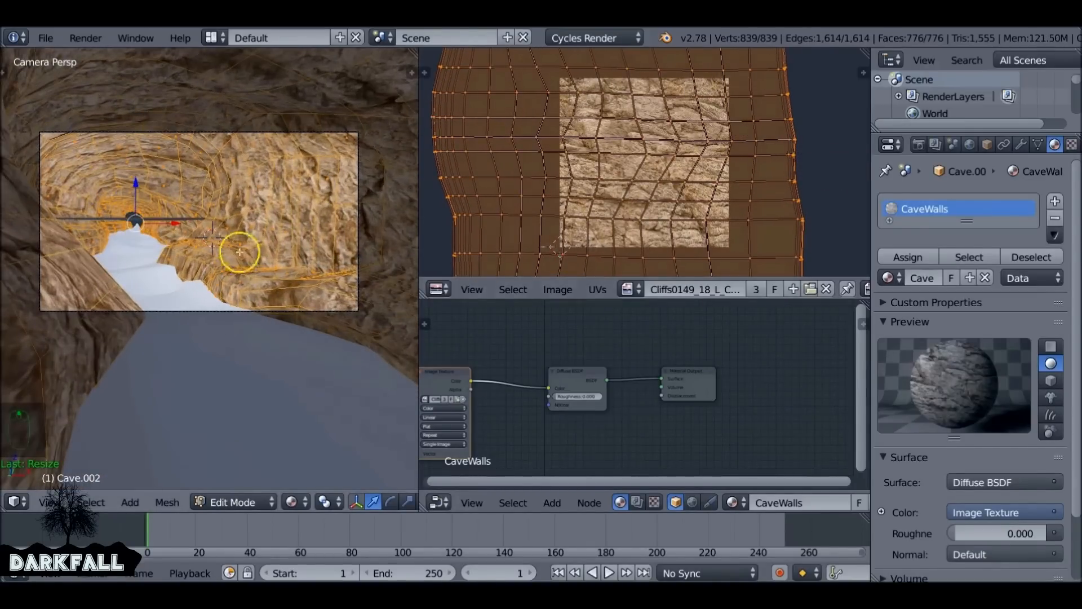
key(Tab)
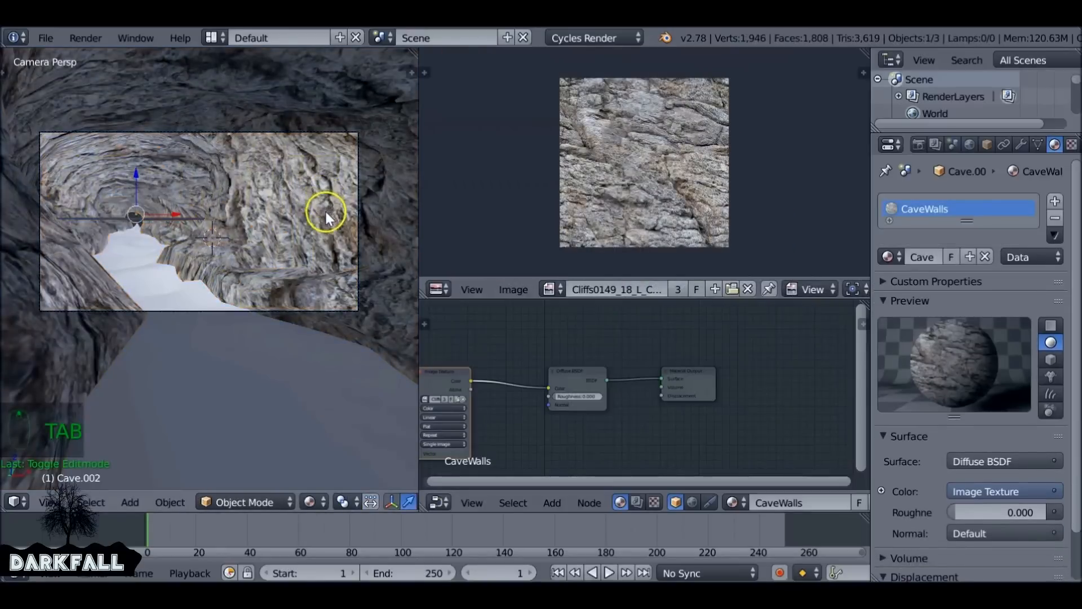
Reframe the cave tunnel by moving and slightly rotating the camera, and save the scene file
right_click(356, 203)
key(g)
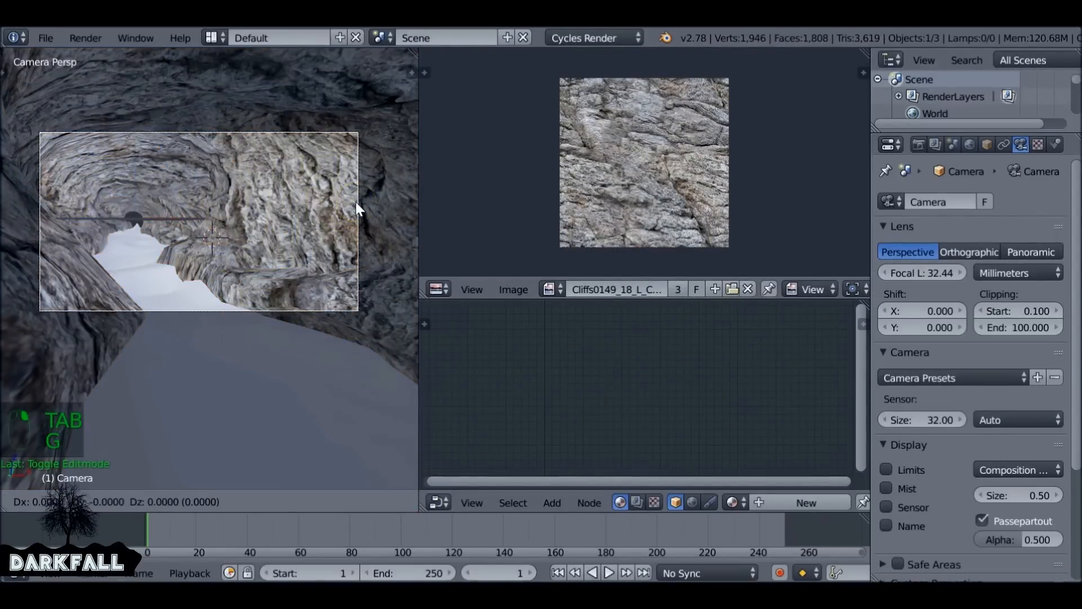
click(348, 207)
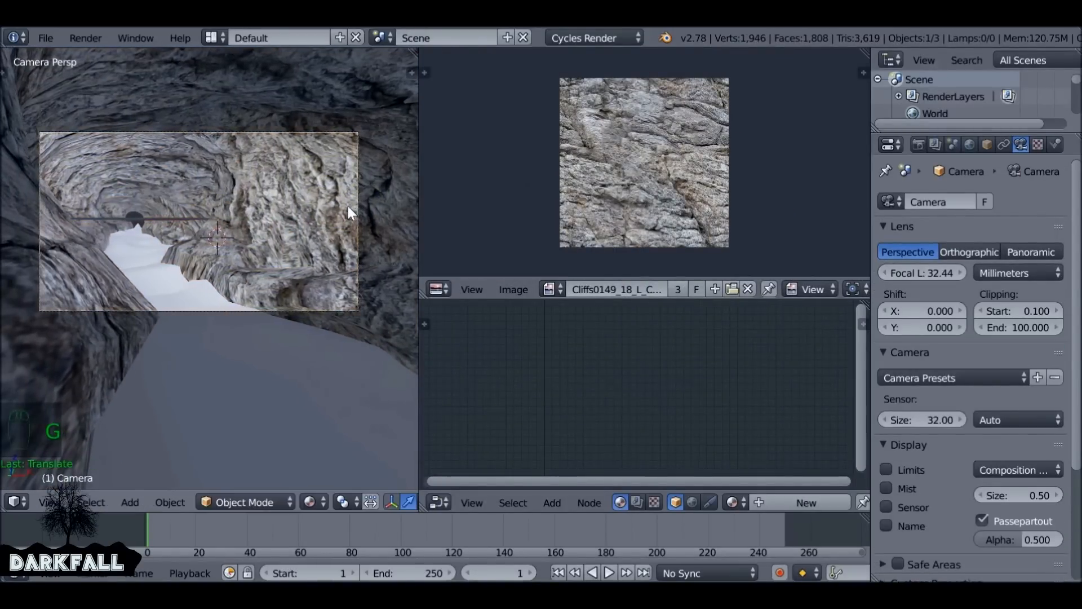
key(r)
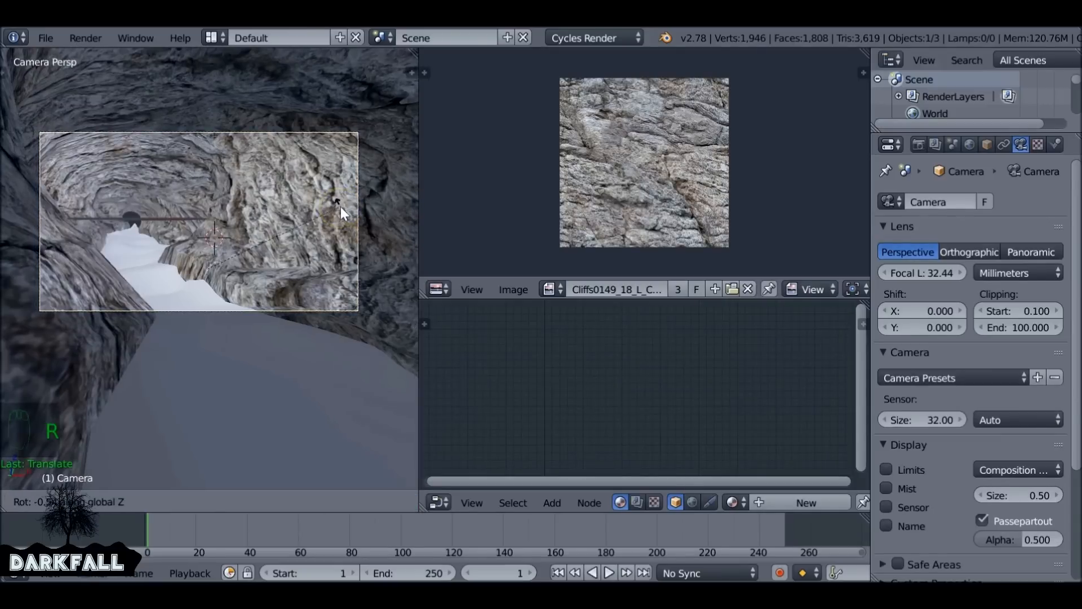
click(348, 225)
key(g)
click(354, 224)
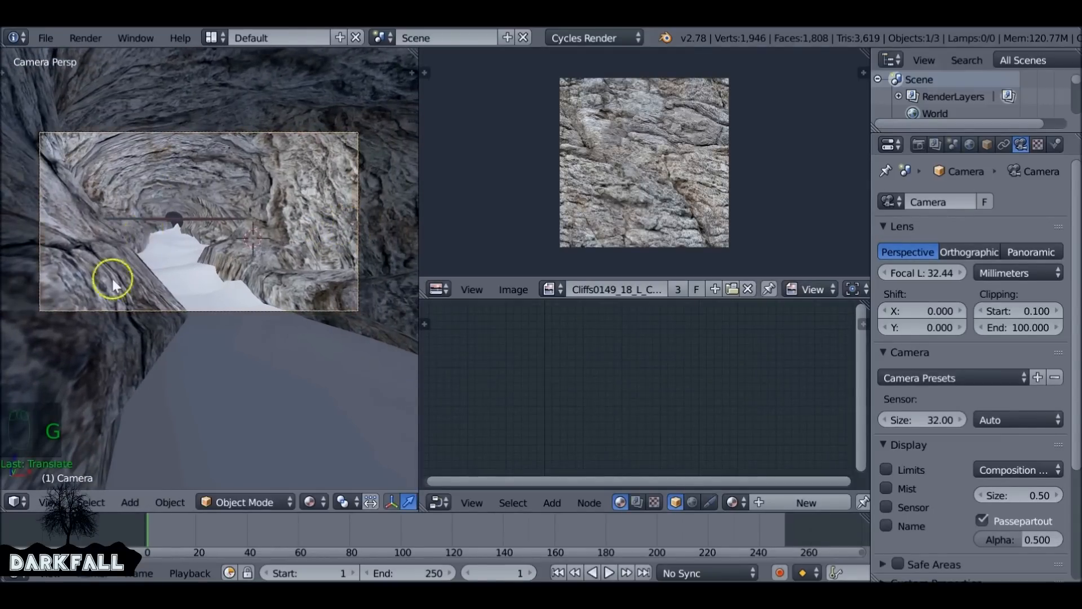
key(ctrl+s)
Select the cave walls object again to bring up its CaveWalls node tree
click(222, 239)
key(Tab)
key(Tab)
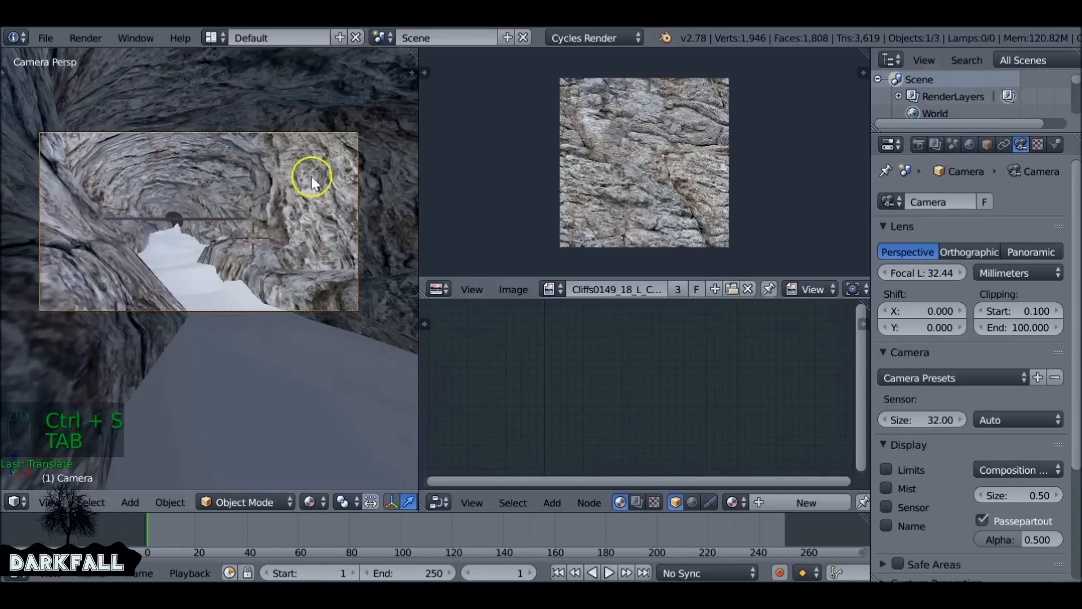
click(233, 315)
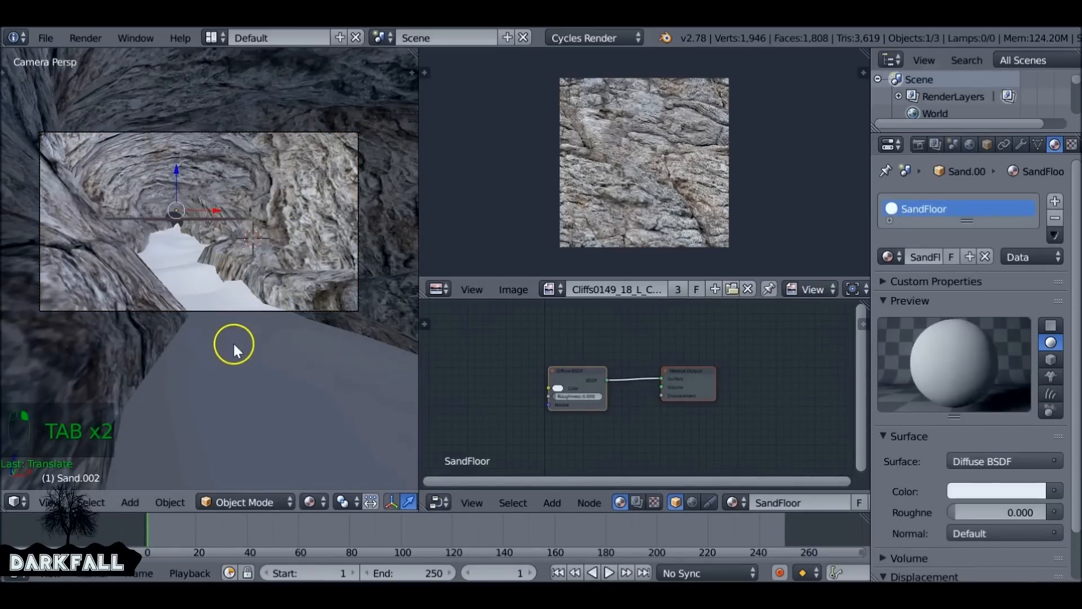
right_click(357, 194)
right_click(345, 191)
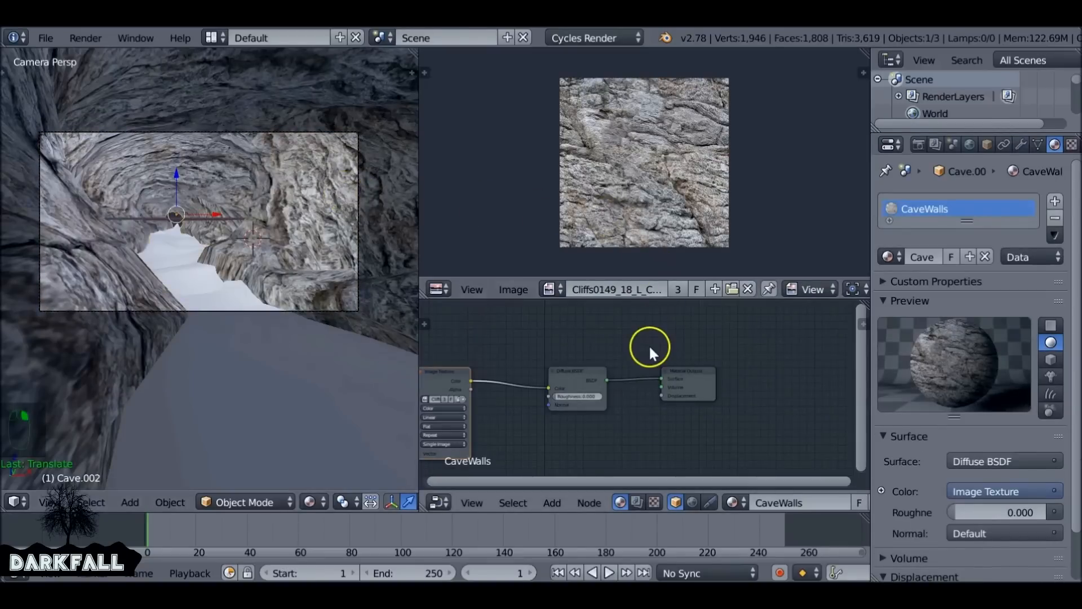
Enlarge the Node Editor area and space the Diffuse BSDF and Material Output nodes farther from the Image Texture
key(Home)
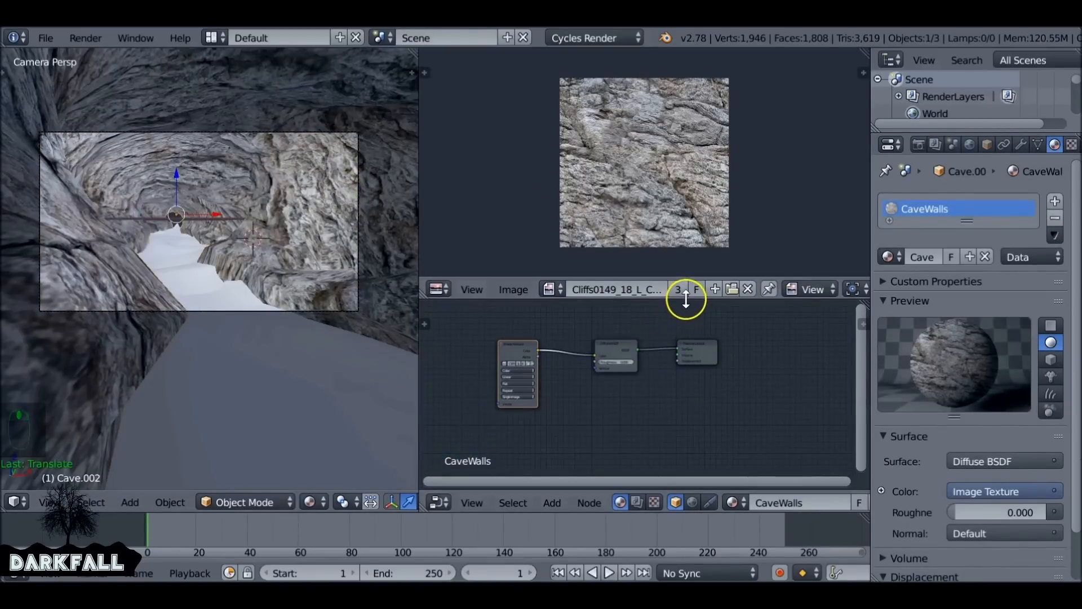
drag(685, 297, 684, 201)
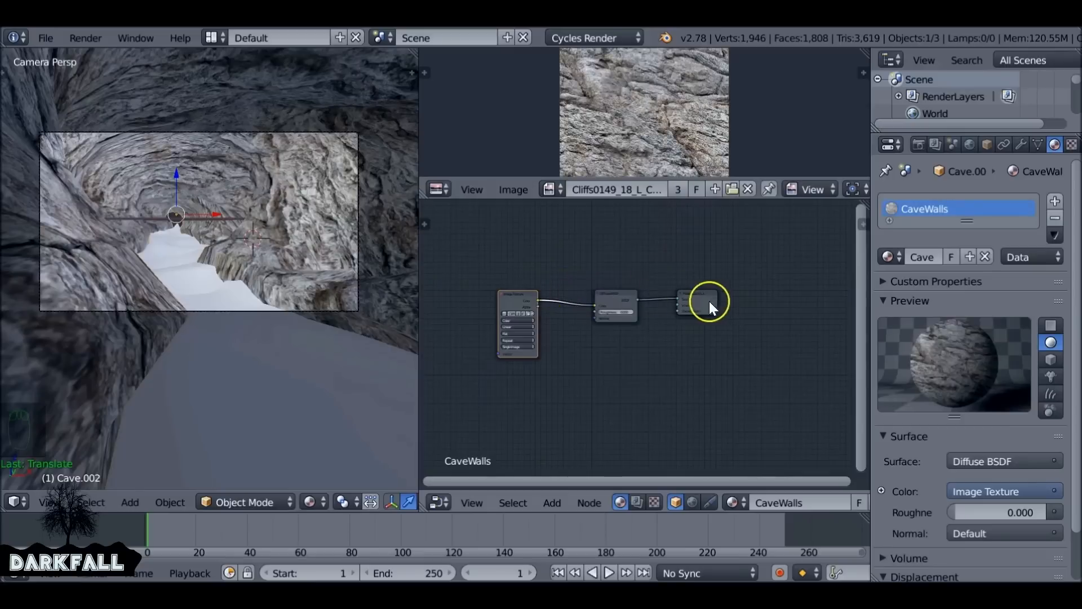
drag(698, 298, 735, 294)
mouse_move(624, 293)
mouse_down()
mouse_move(659, 291)
mouse_move(644, 287)
mouse_up()
Append the node groups More or Less, PBR_Metal_Shader and PBR_Shader_Dialectric from the NodeTree section of PBR.blend
click(48, 37)
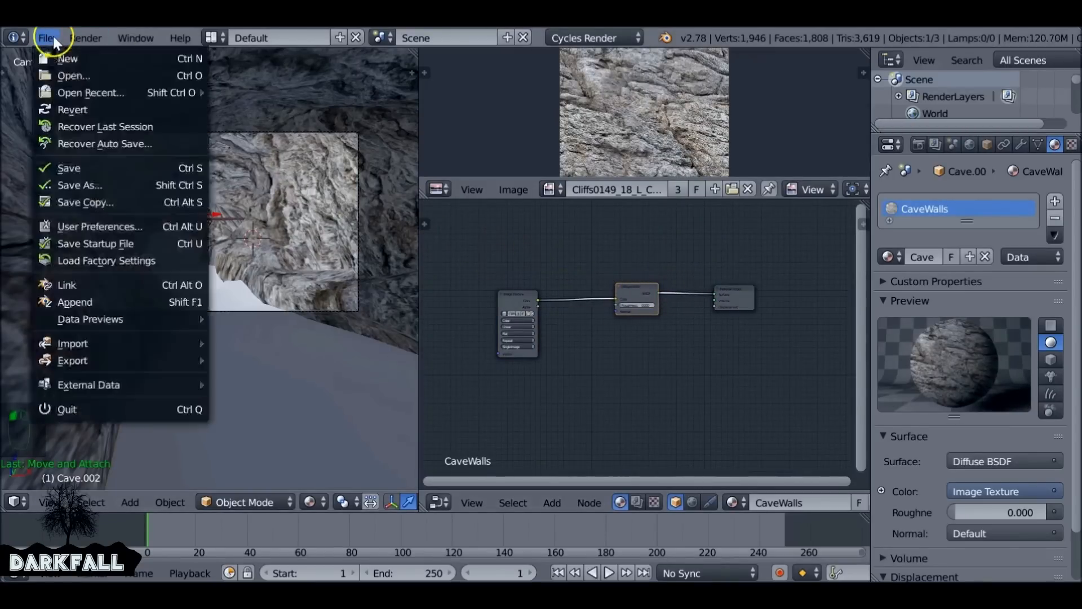
click(84, 299)
click(232, 121)
click(269, 243)
click(297, 296)
shift+click(310, 310)
shift+click(287, 243)
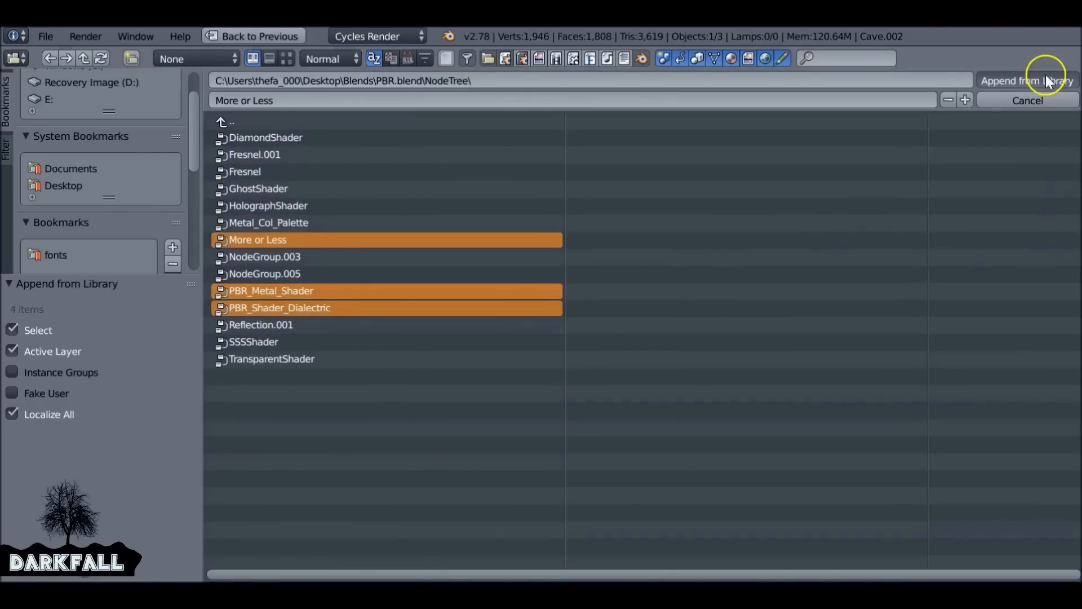
click(1027, 81)
Replace the Diffuse BSDF with a PBR_Shader_Dialectric group linked between the Image Texture's Color and the Material Output's Surface
click(634, 285)
key(x)
key(shift+a)
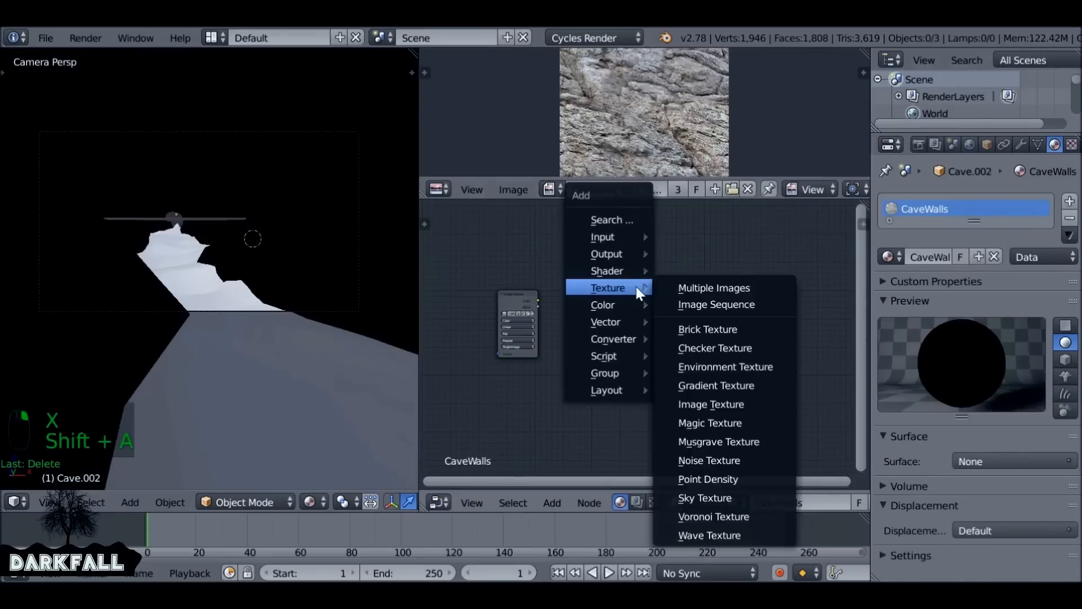
mouse_move(611, 377)
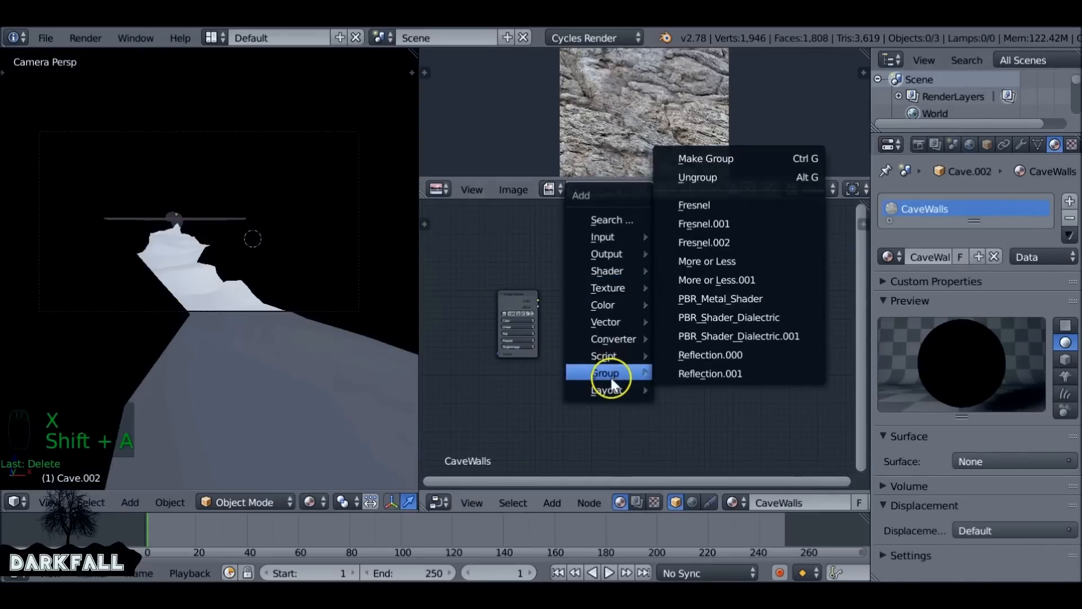
click(750, 316)
click(579, 288)
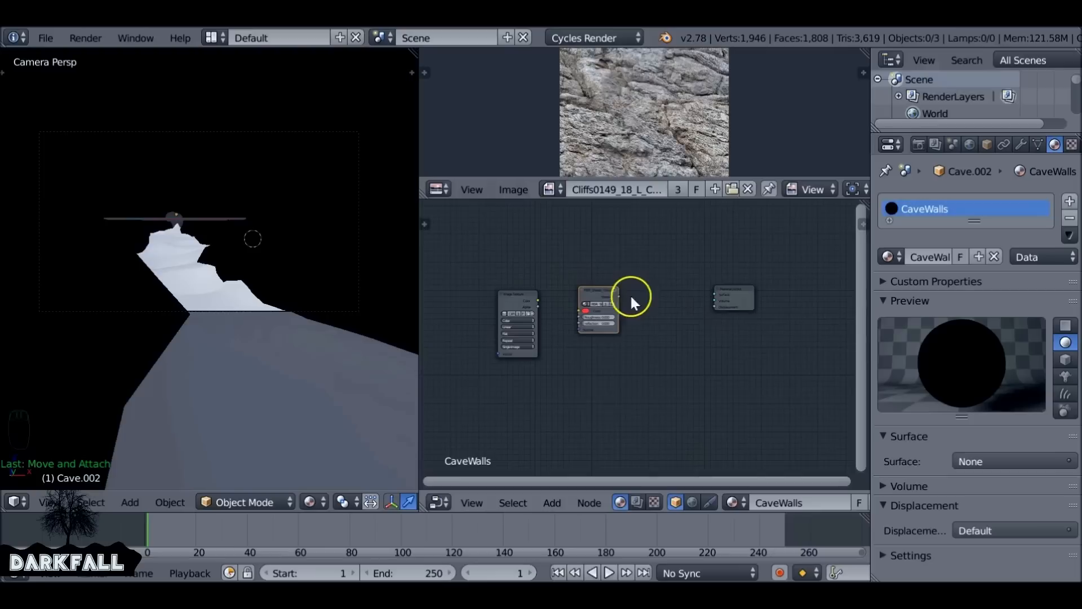
drag(620, 295, 732, 295)
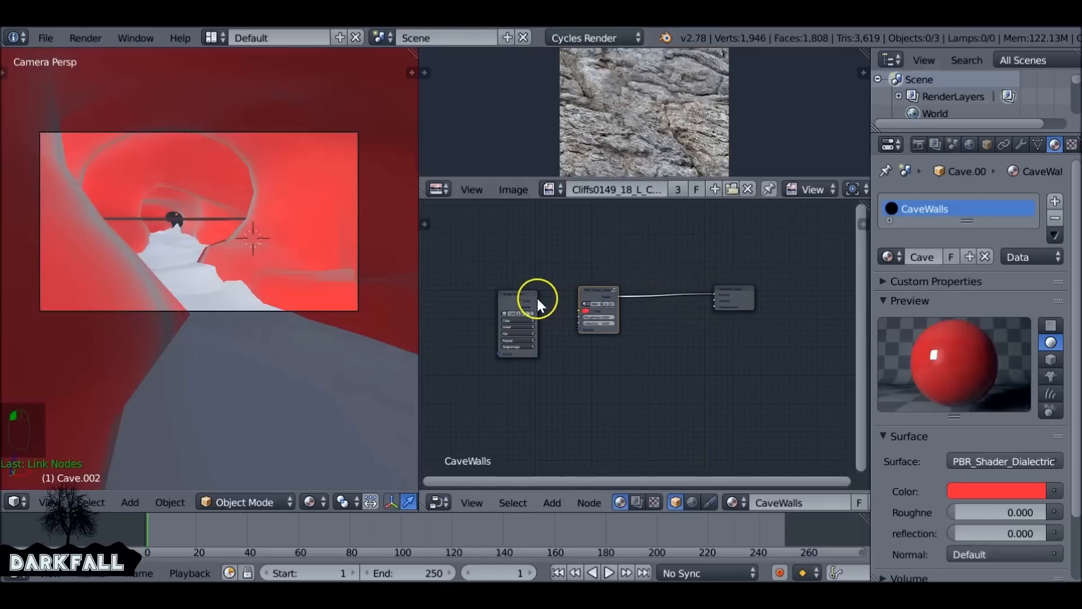
drag(539, 300, 584, 309)
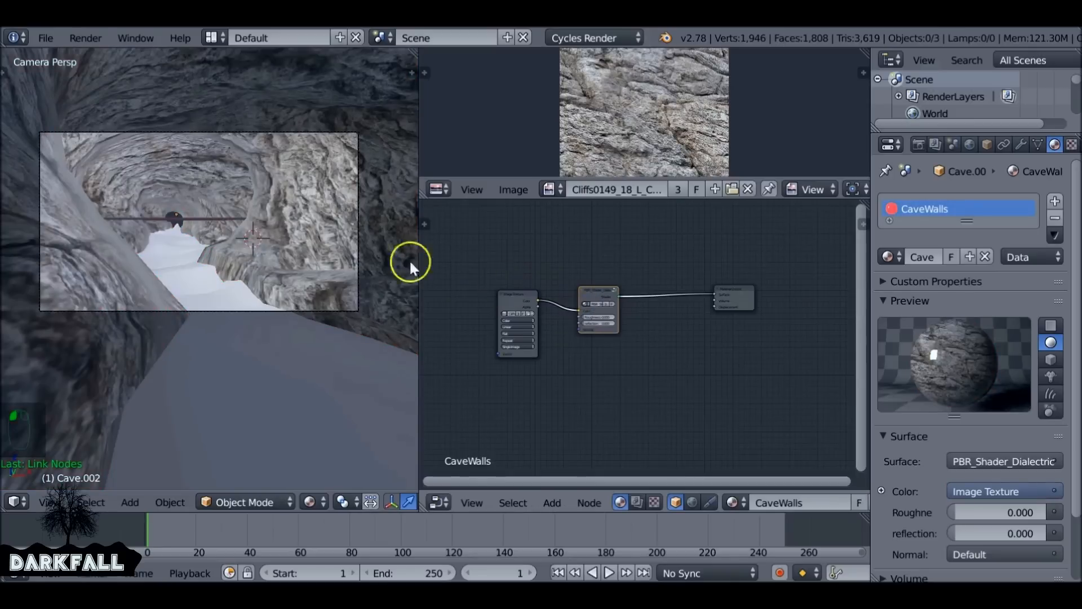
Set the PBR_Shader_Dialectric node's roughness to 0.651 and spread the three CaveWalls nodes farther apart
scroll(573, 358, up, 6)
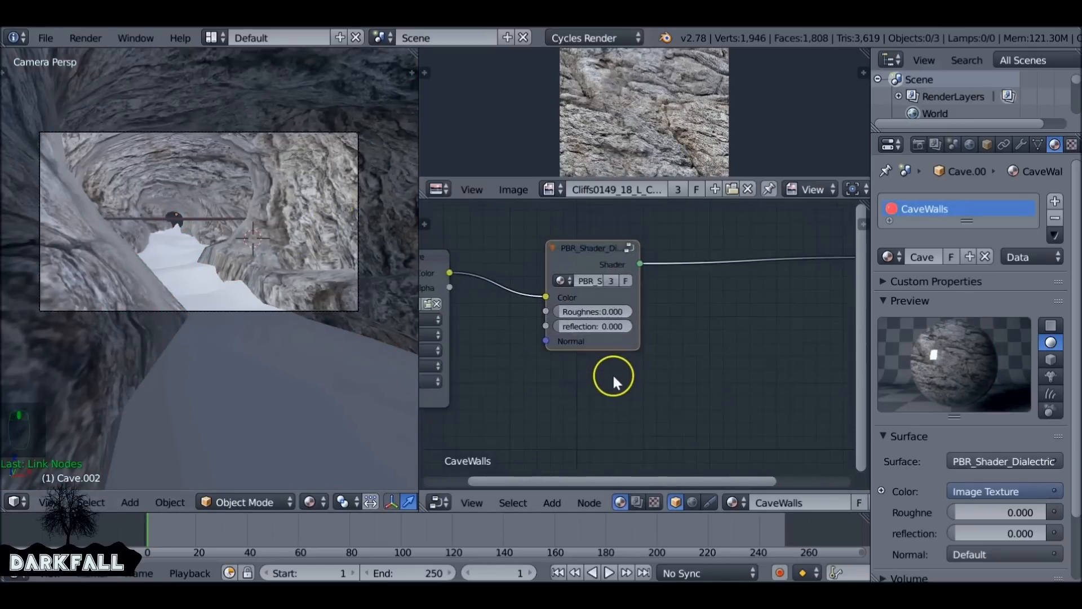
drag(546, 302, 595, 300)
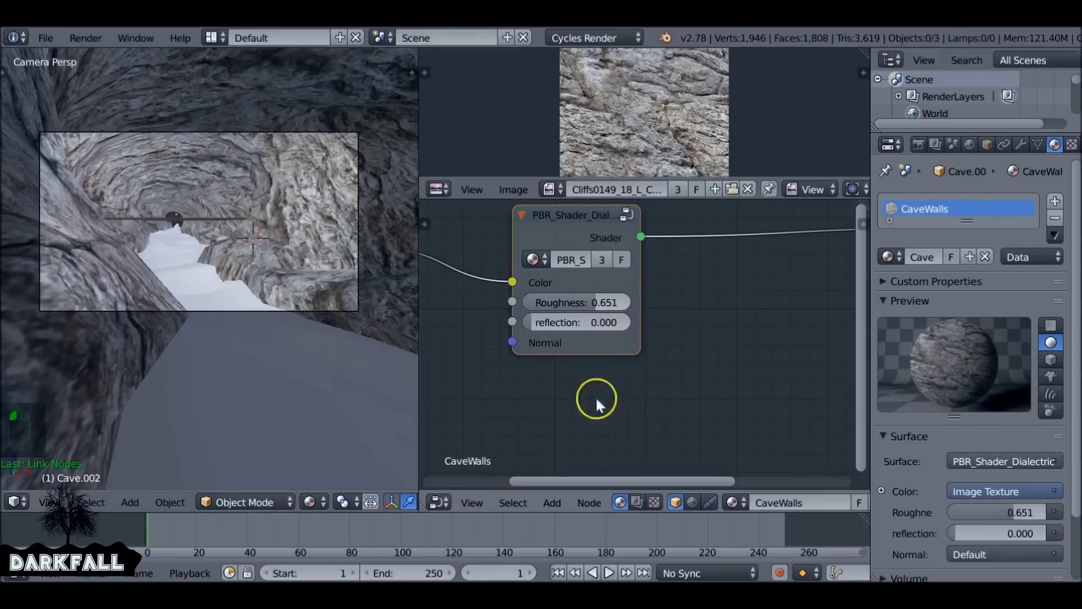
scroll(570, 419, down, 1)
scroll(527, 377, down, 1)
scroll(567, 319, down, 1)
scroll(567, 319, down, 2)
scroll(565, 273, down, 1)
drag(562, 285, 496, 279)
drag(632, 279, 625, 244)
drag(761, 292, 763, 312)
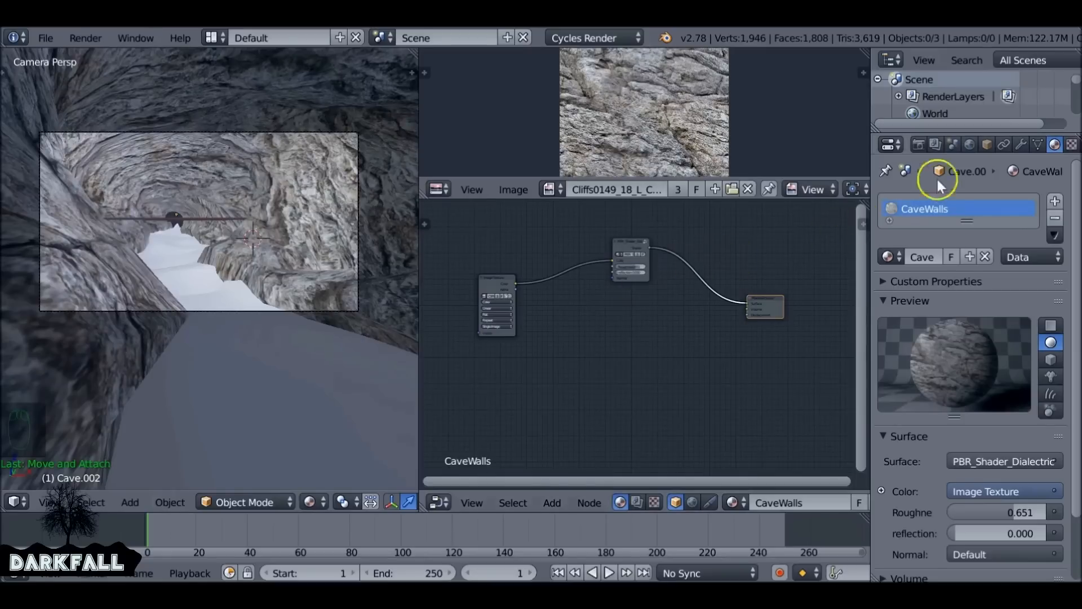
Add a Subdivision Surface modifier to the cave walls object and switch the viewport shading to Solid
click(1022, 144)
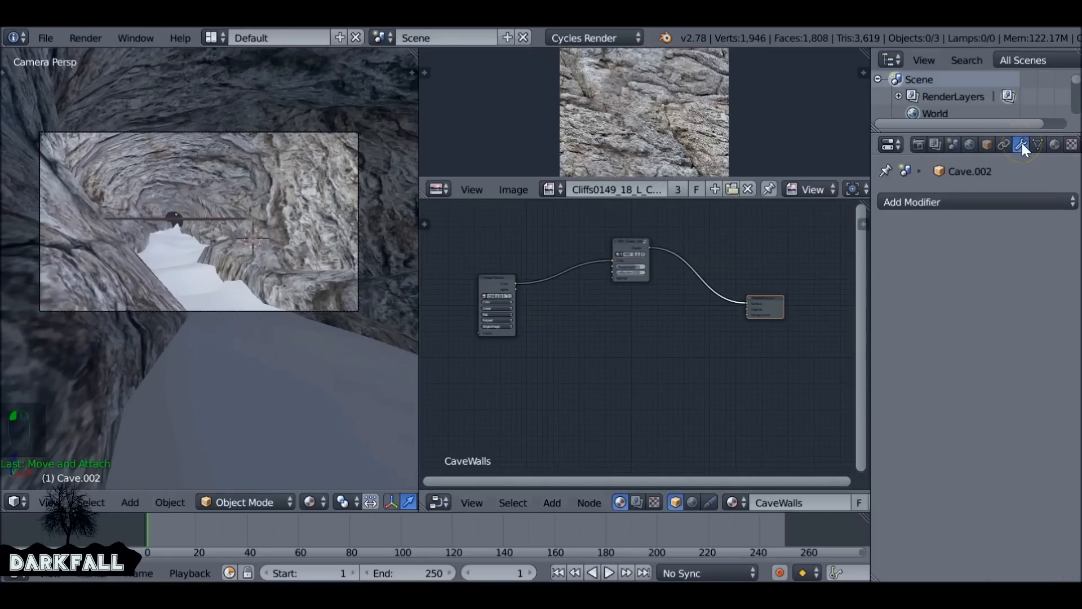
click(976, 192)
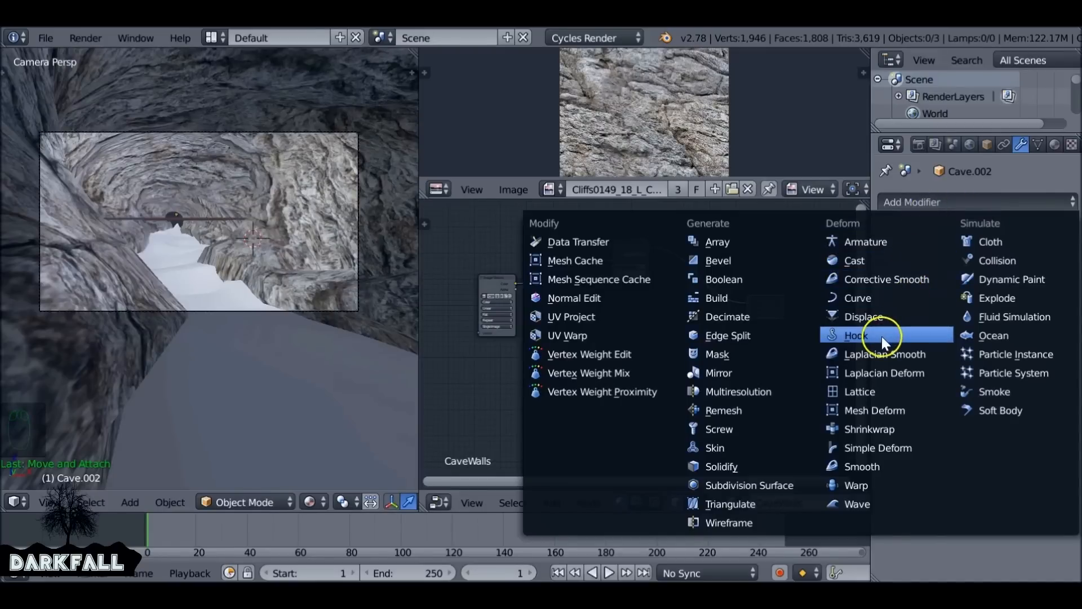
click(790, 485)
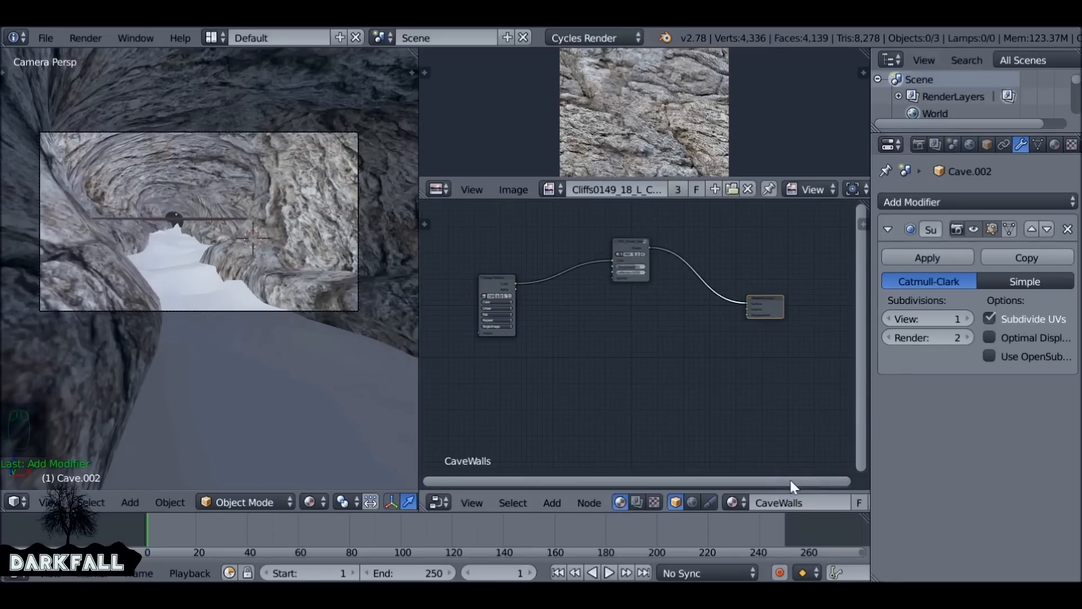
click(310, 502)
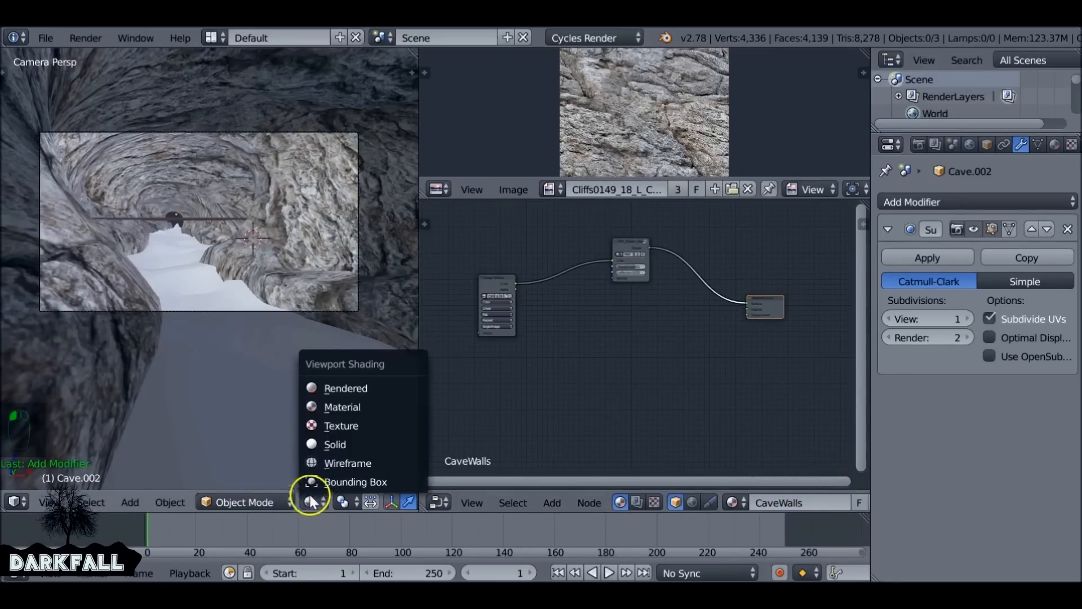
click(336, 428)
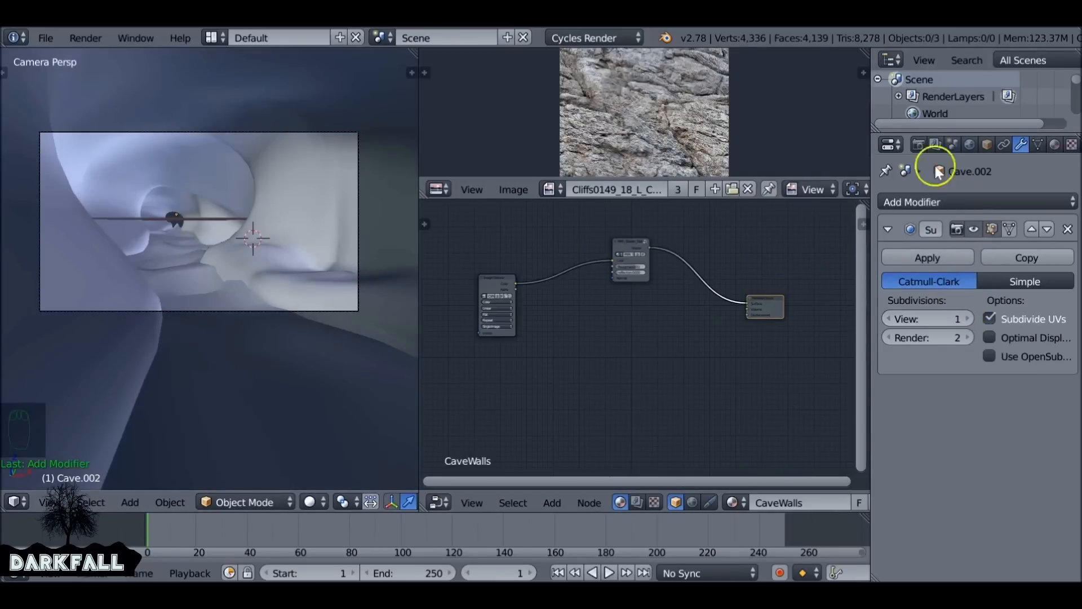
Set the Cycles render feature set to Experimental
click(919, 145)
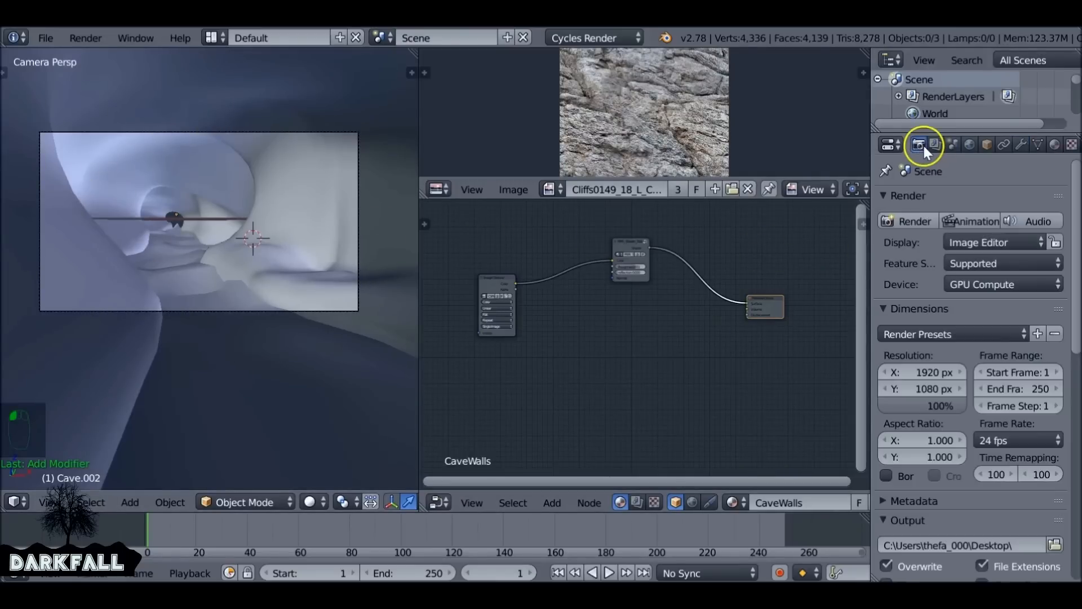
click(975, 294)
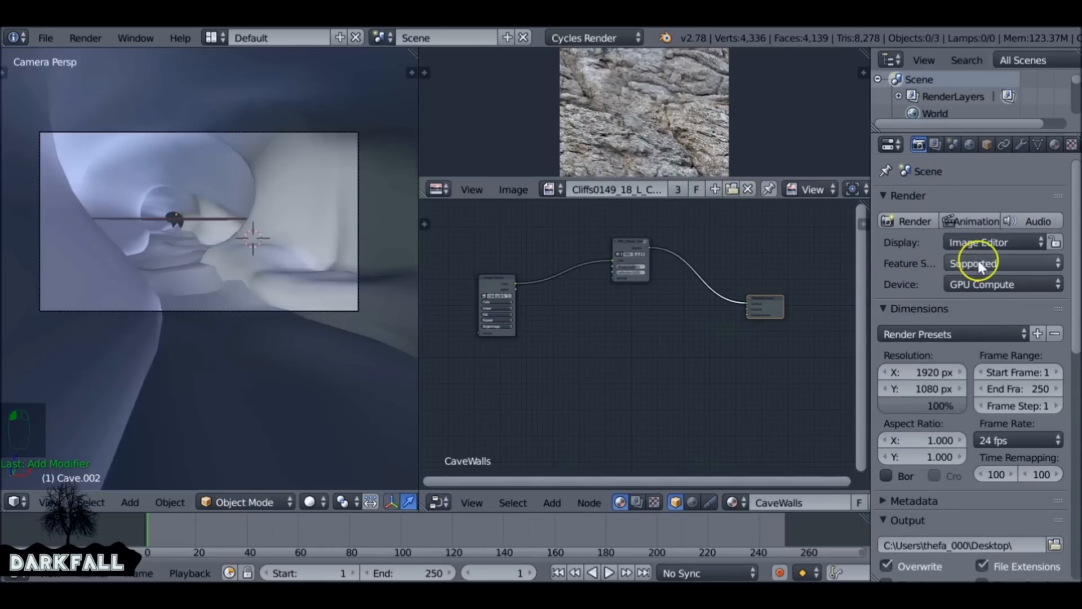
click(979, 263)
click(994, 223)
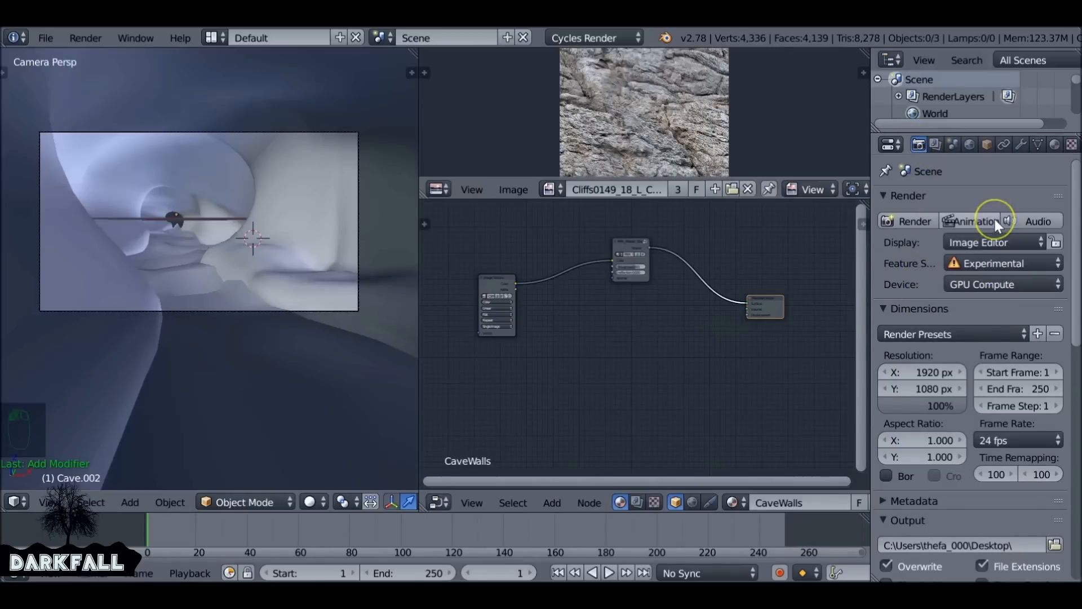
click(990, 204)
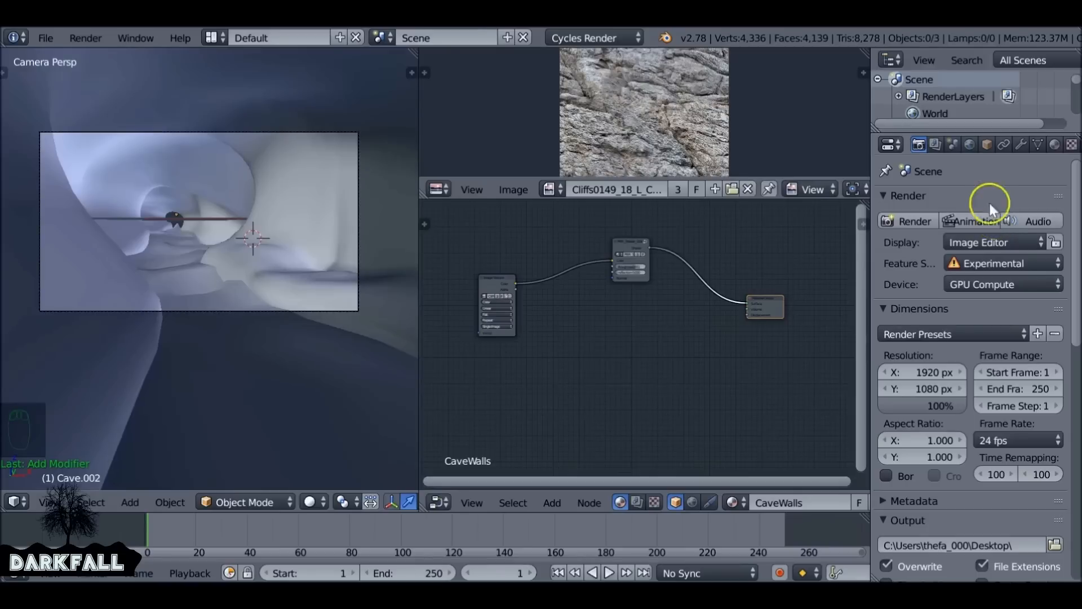
Switch the cave walls' Subdivision Surface modifier to Simple with Adaptive subdivision enabled, and select the cave walls object
click(1021, 145)
click(1033, 280)
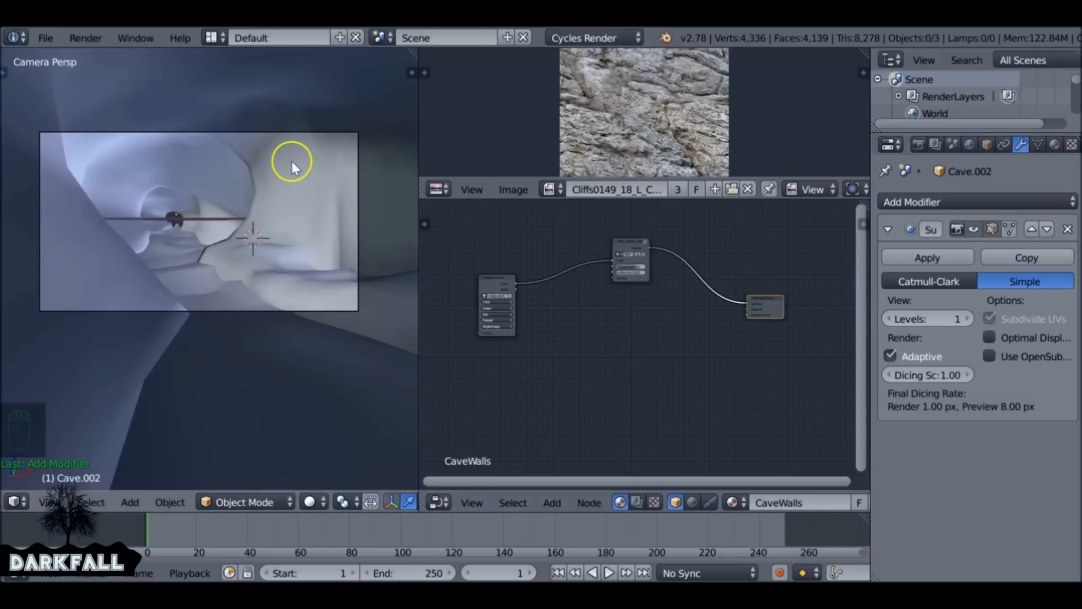
right_click(299, 189)
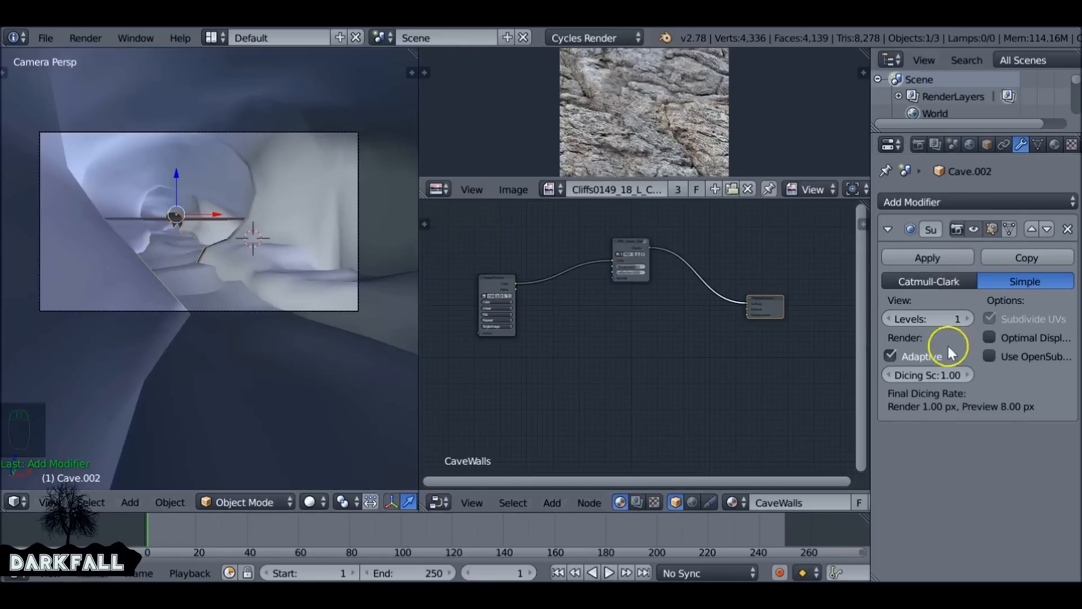
Set the render subdivision rate to 8 px in the scene's Geometry render settings
click(921, 143)
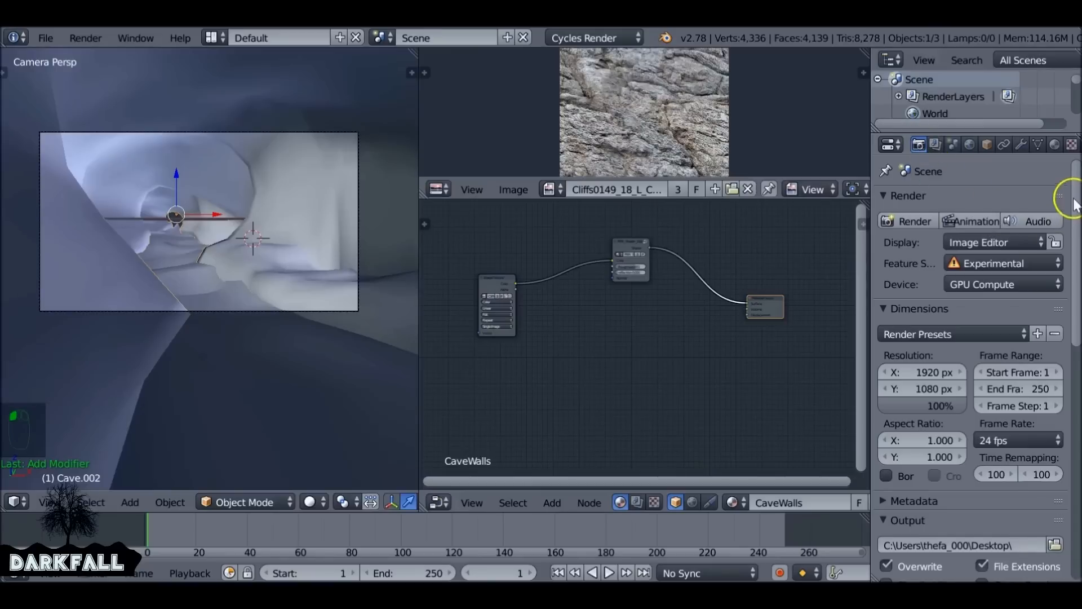
scroll(1068, 195, down, 1)
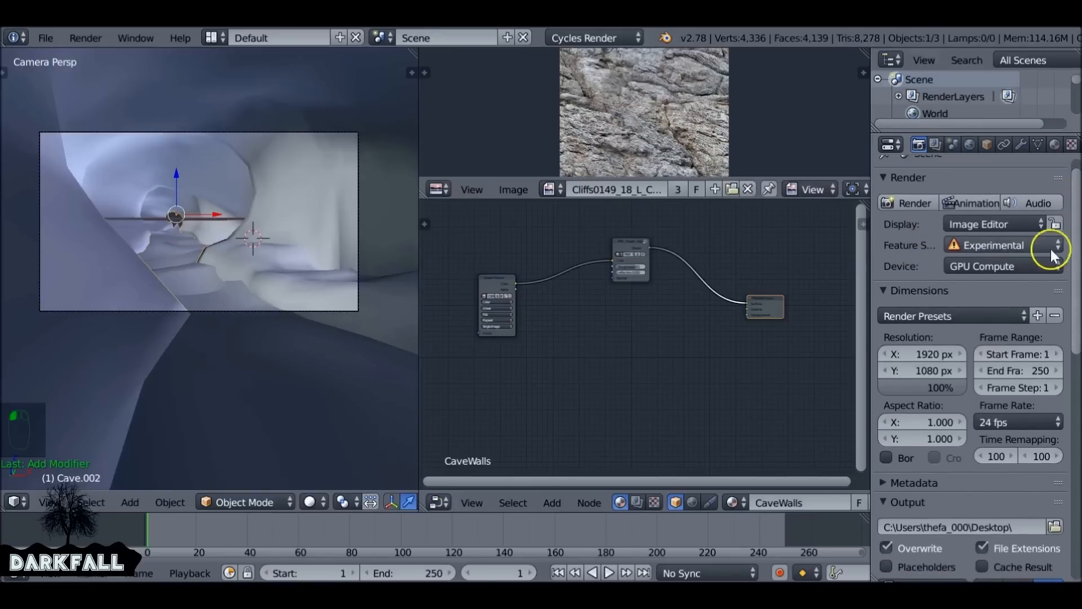
drag(1076, 234, 1071, 439)
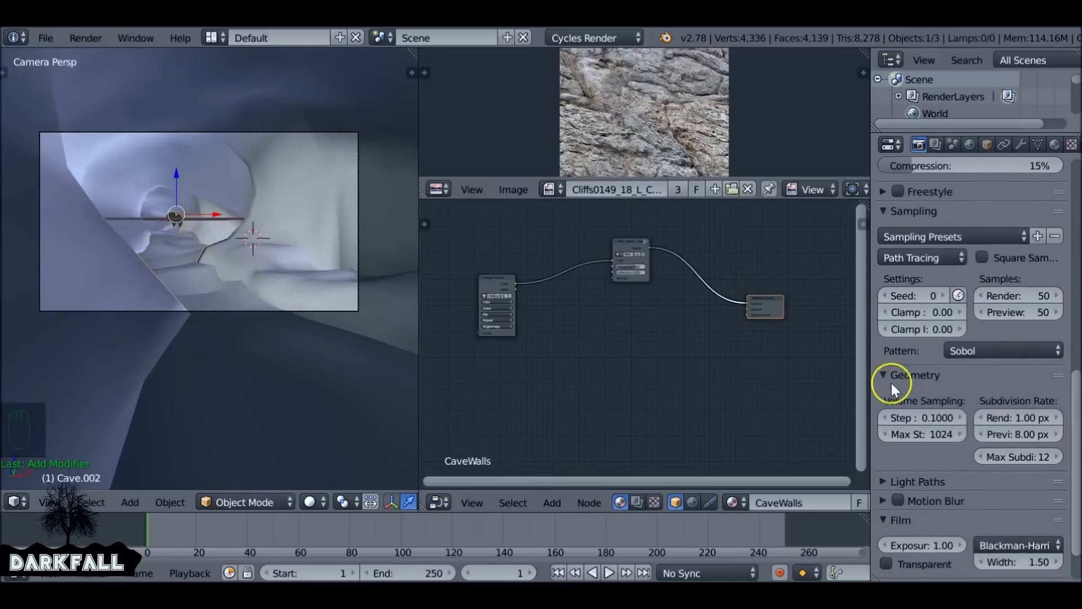
click(945, 385)
click(929, 383)
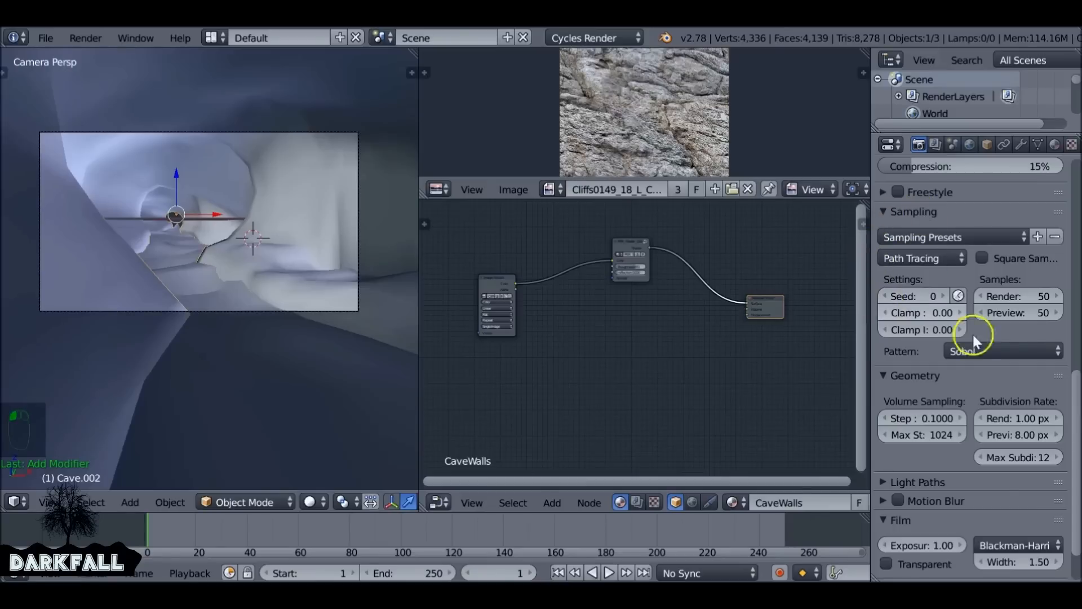
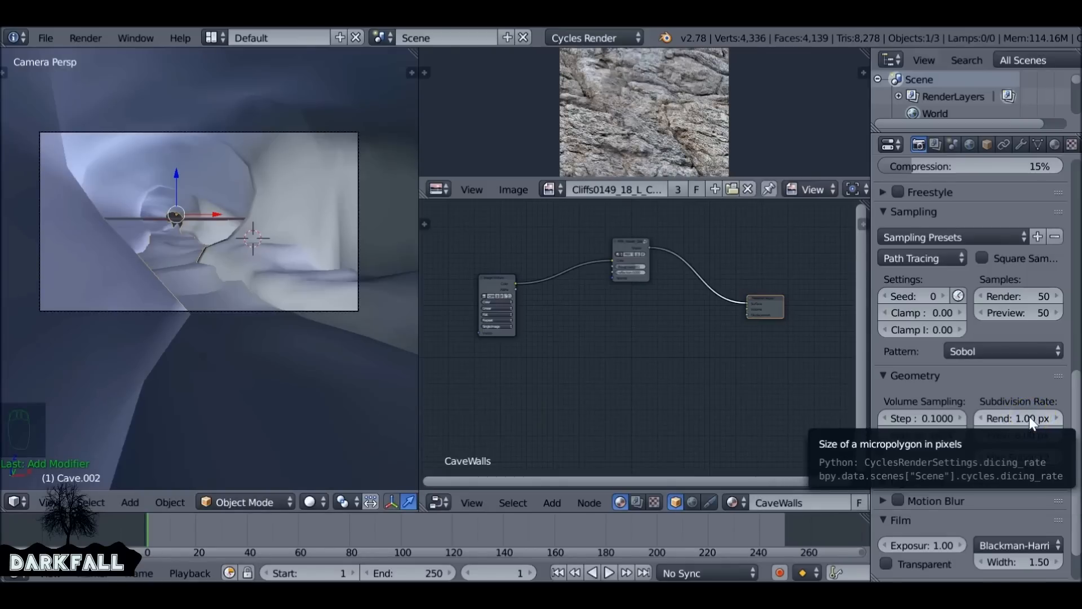
click(1030, 417)
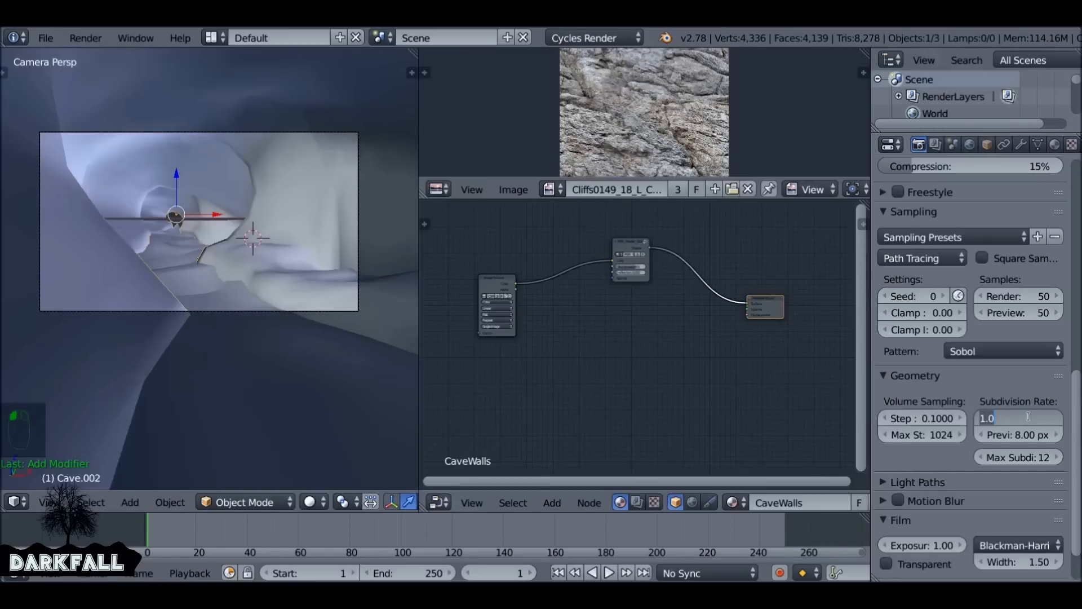
text(8)
key(Return)
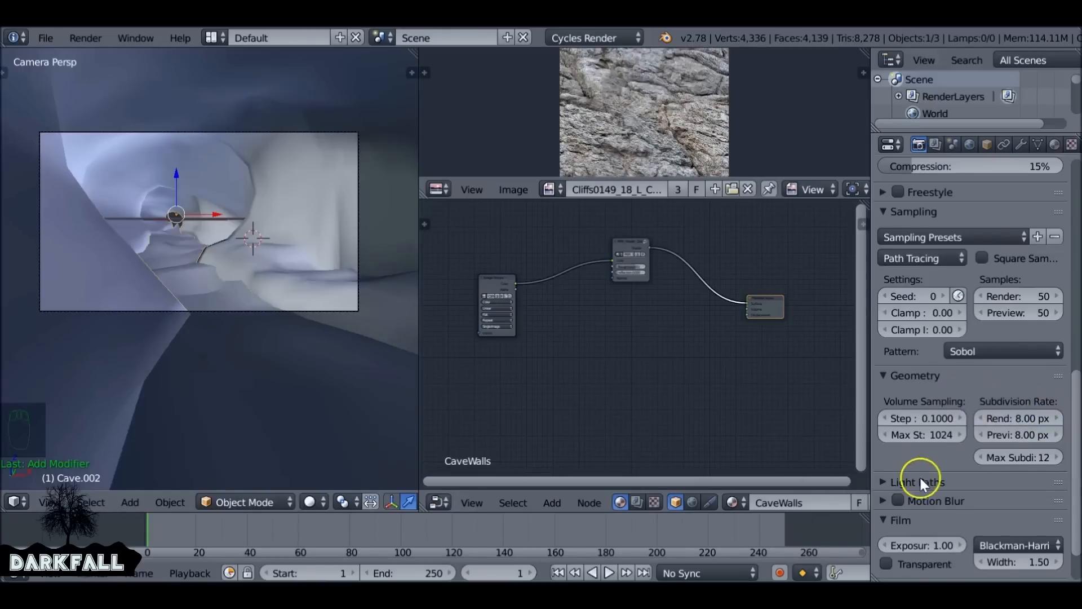
Disable reflective and refractive caustics in the Light Paths settings and set the transmission bounces to 4
click(919, 482)
scroll(918, 479, down, 7)
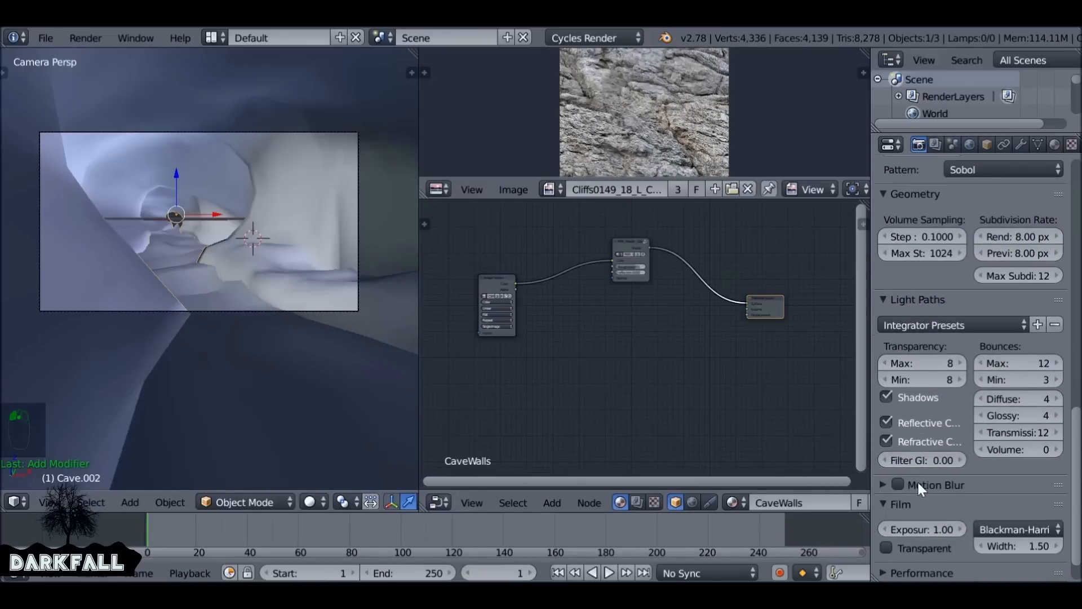
click(922, 441)
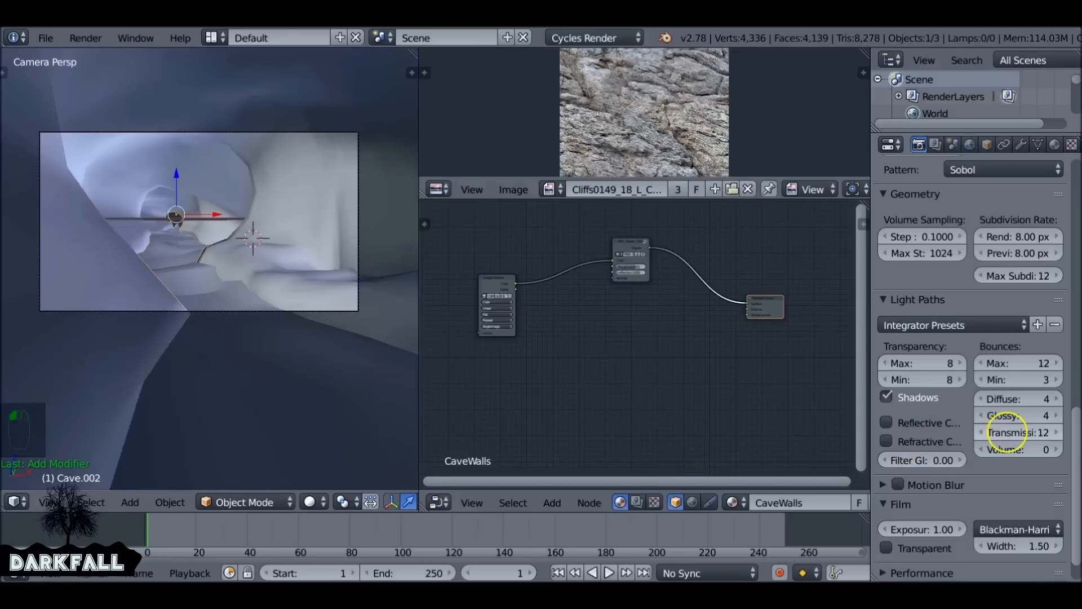
click(1006, 432)
text(4)
key(Return)
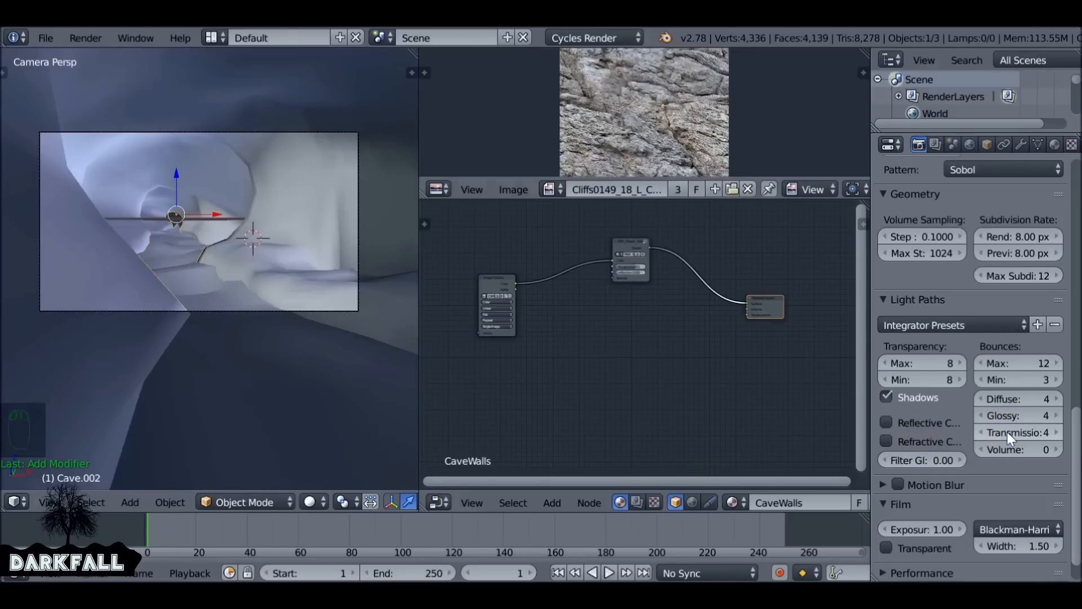
Set the light path bounces to a minimum of 0 and a maximum of 6
click(1004, 379)
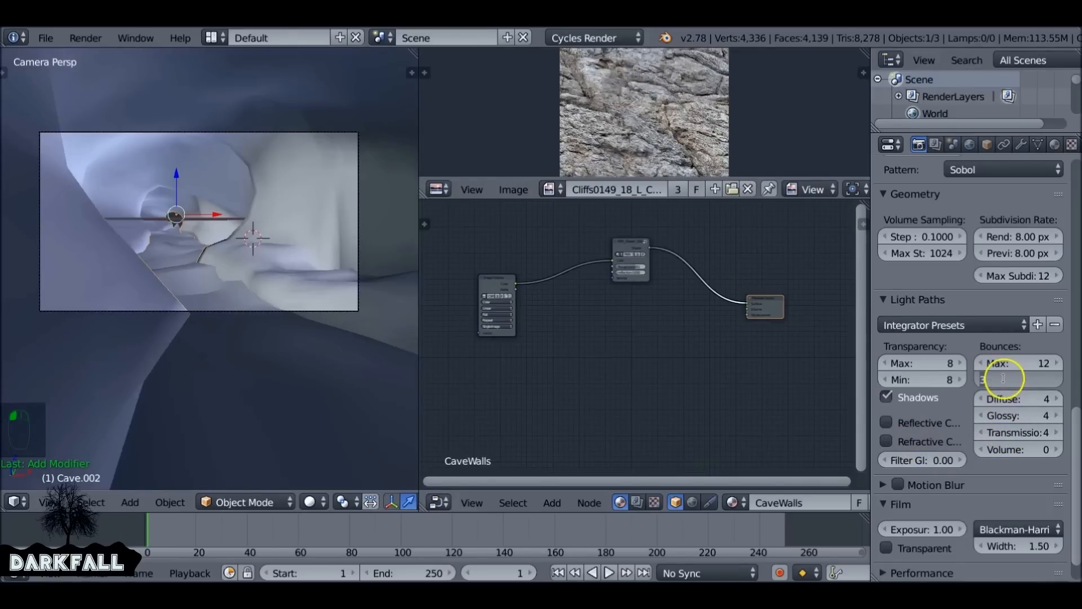
text(0)
key(Return)
click(1015, 360)
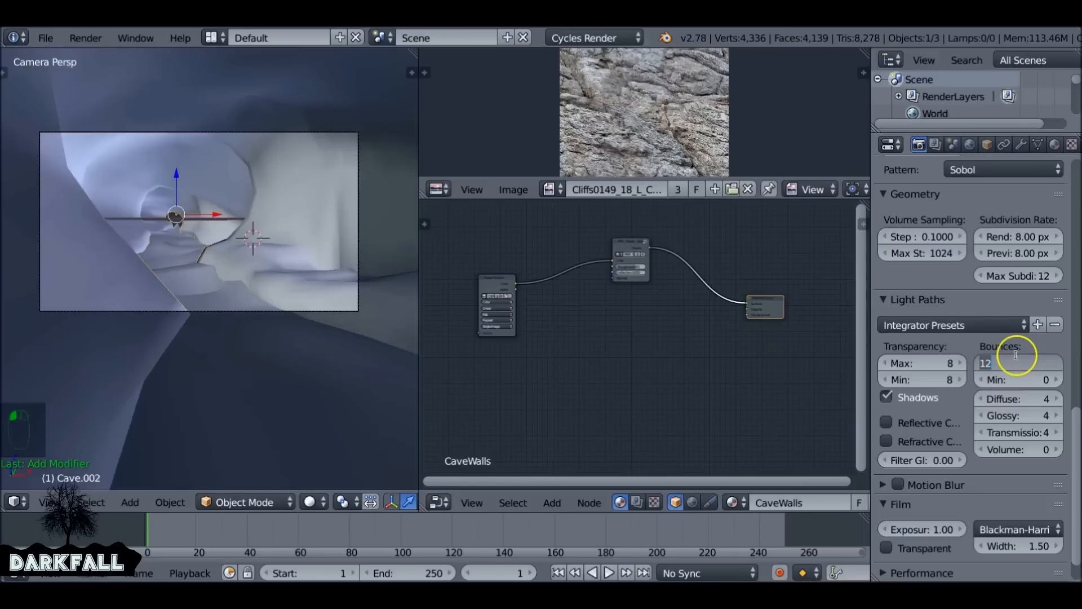
text(6)
key(Return)
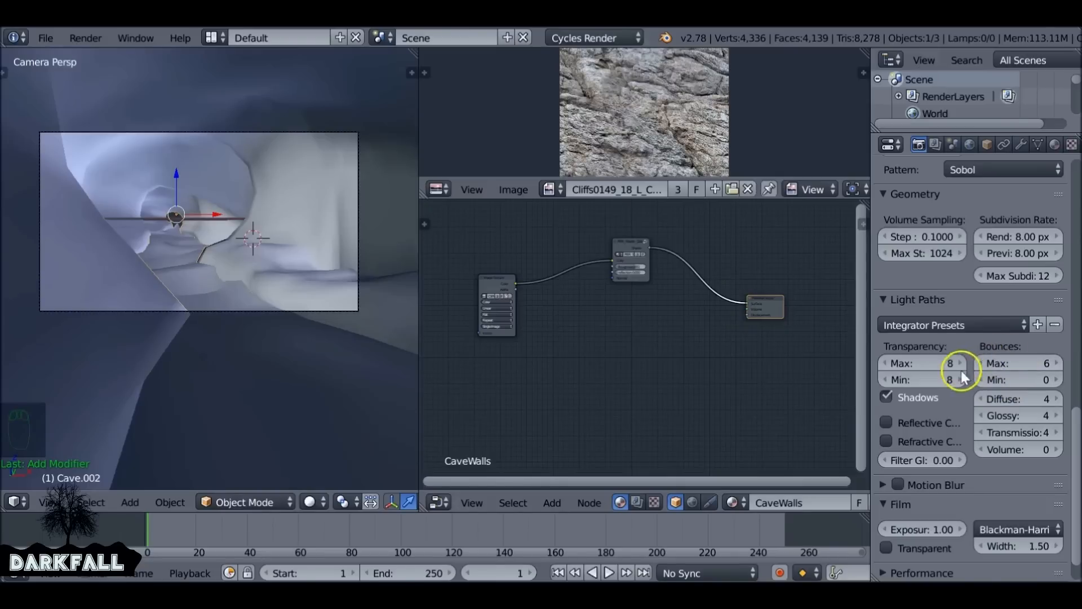
Set the light path transparency bounces to a minimum of 1 and a maximum of 2
click(943, 379)
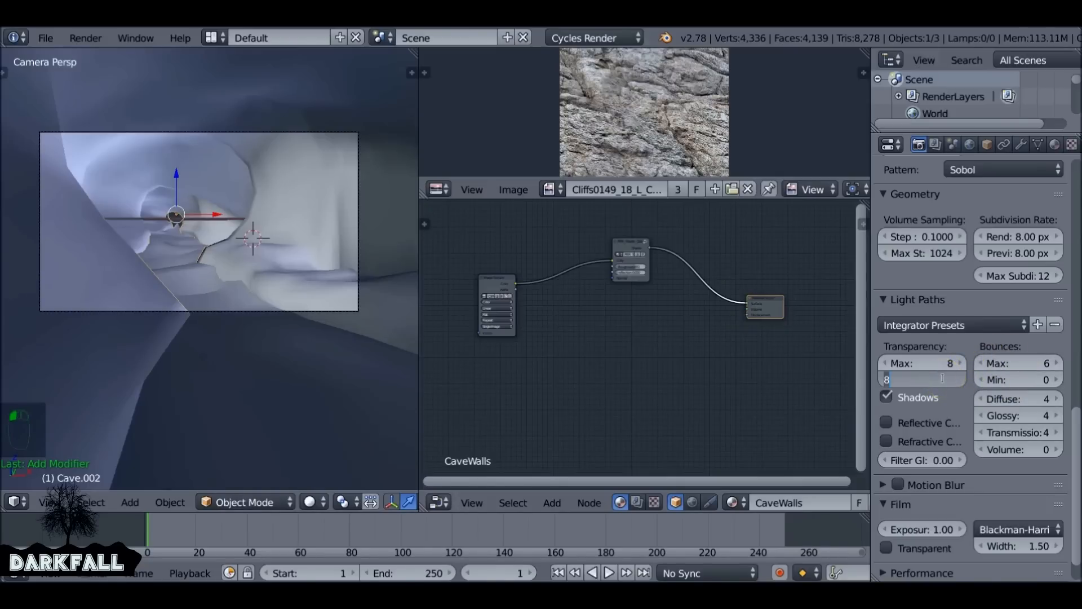
text(1)
key(Return)
click(916, 366)
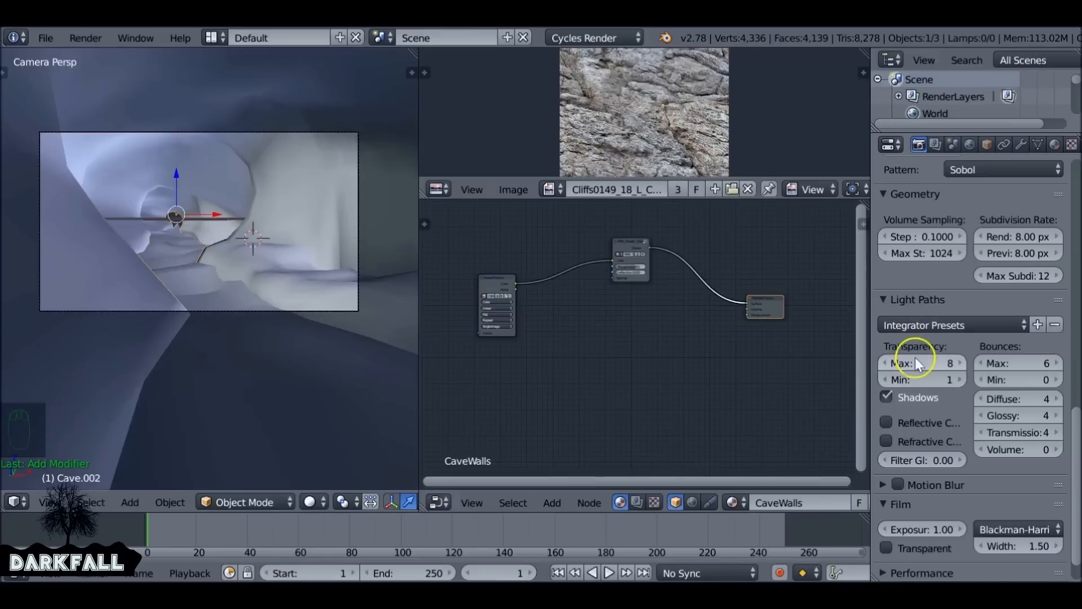
text(2)
key(Return)
Add a Displace modifier below the Subdivision Surface modifier on the cave walls object
scroll(1006, 415, down, 2)
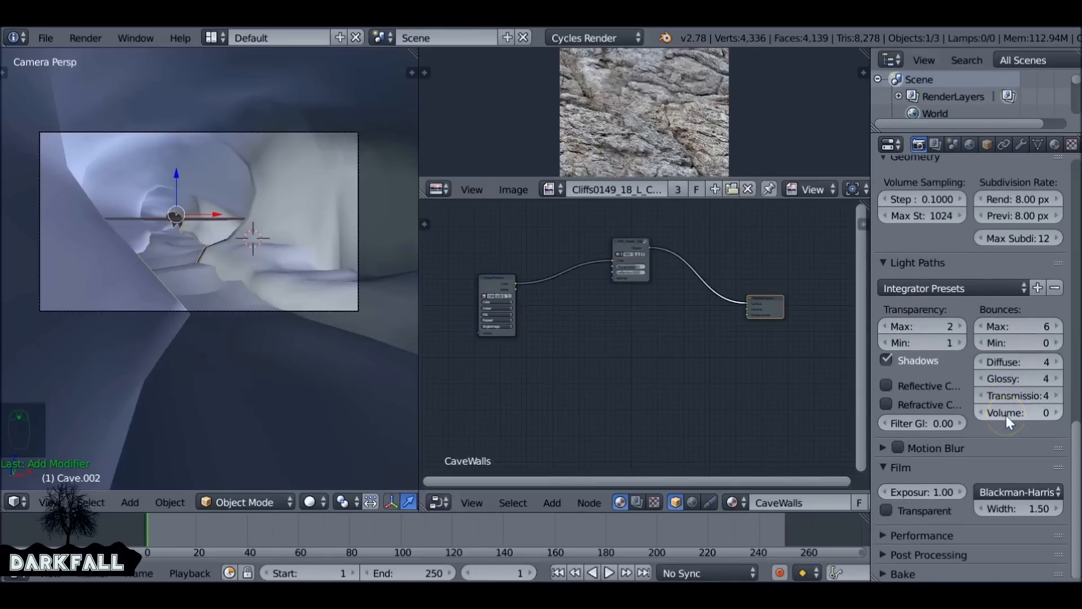
scroll(1006, 415, up, 20)
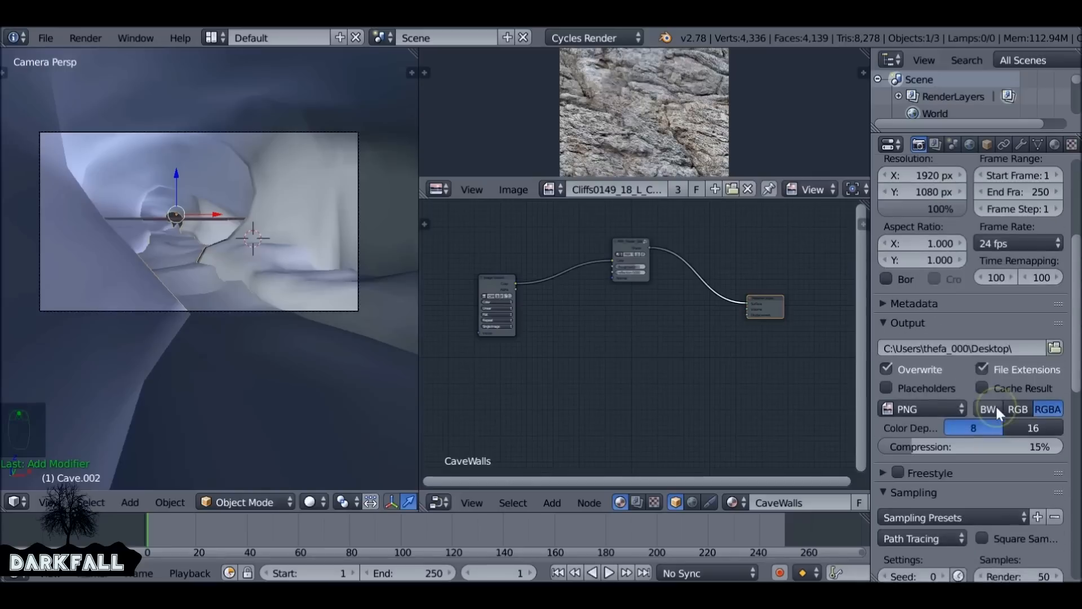
scroll(996, 409, up, 4)
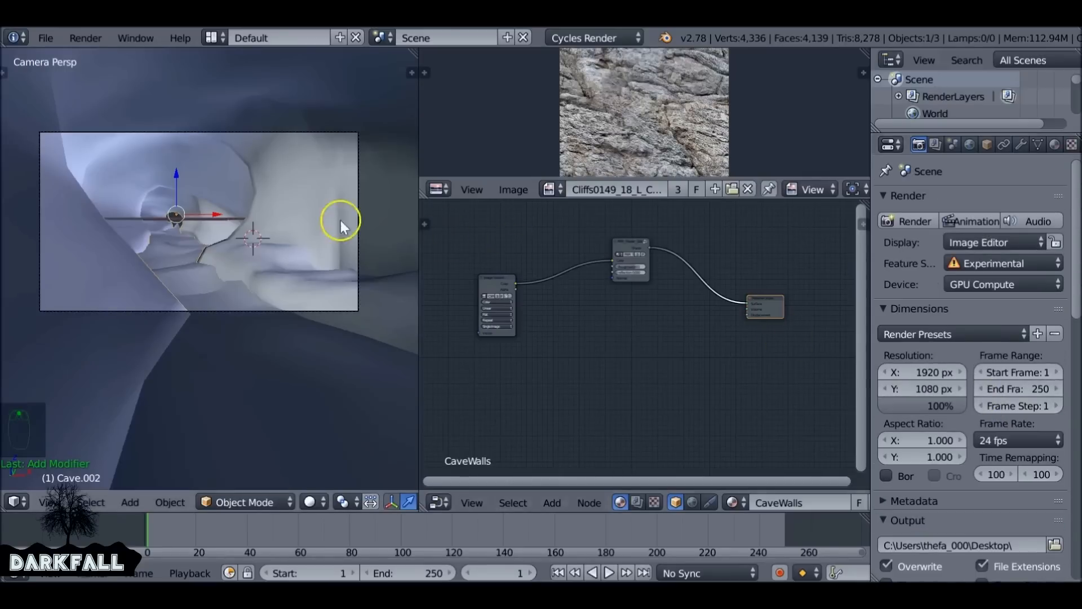
click(1024, 145)
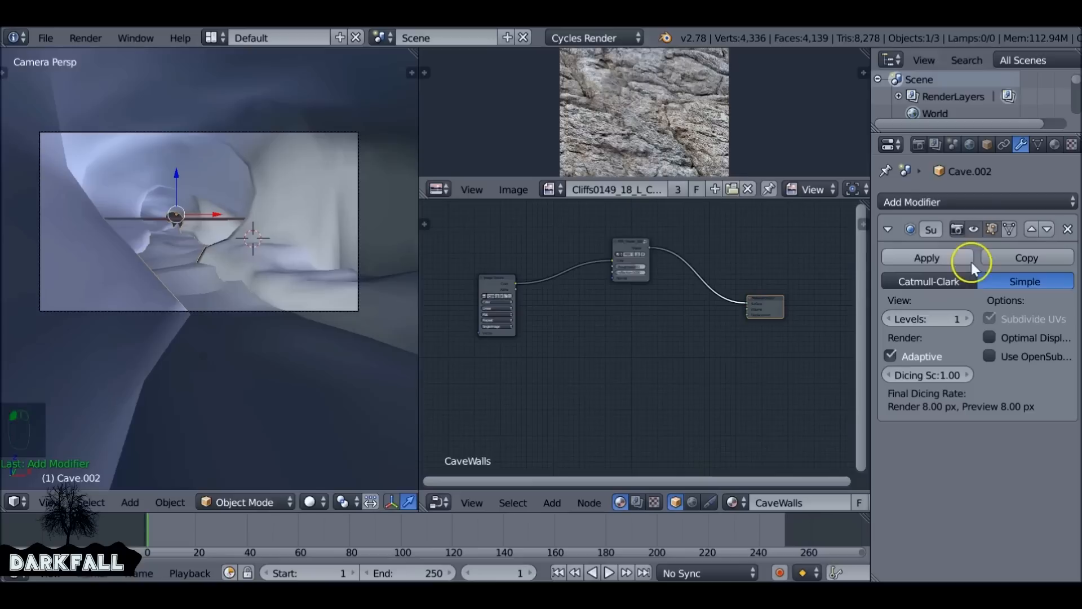
click(1014, 198)
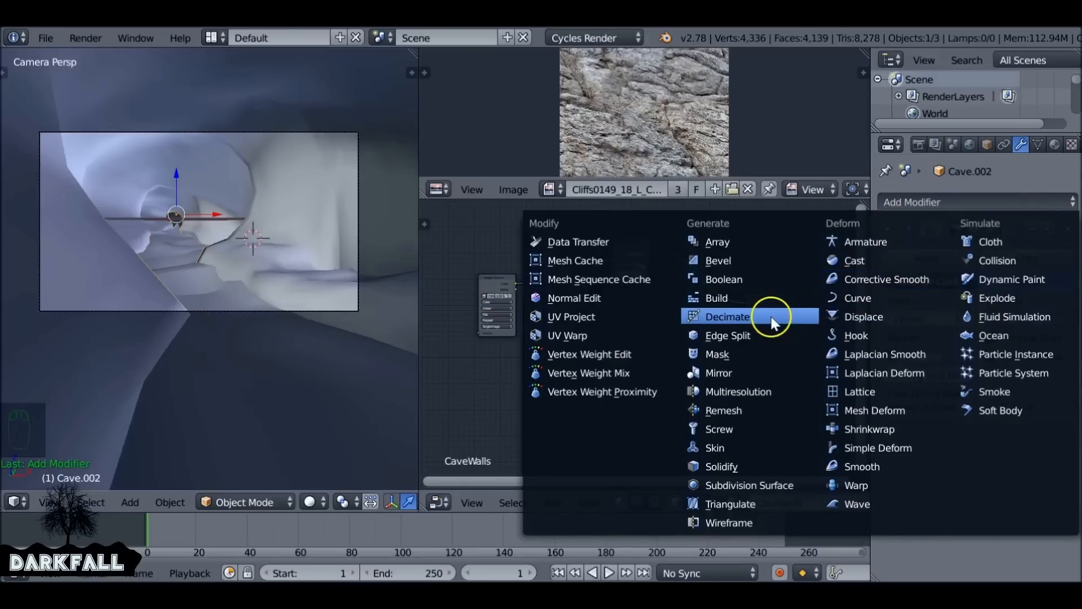
click(924, 317)
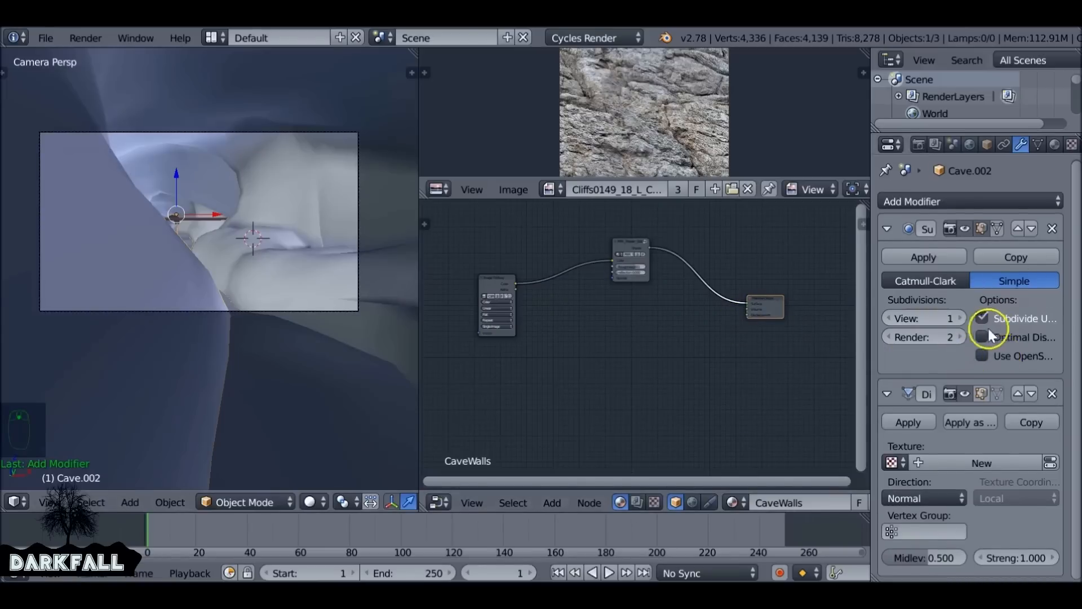
Move the Subdivision Surface modifier below the Displace modifier and give Displace a new texture using UV coordinates
click(1033, 223)
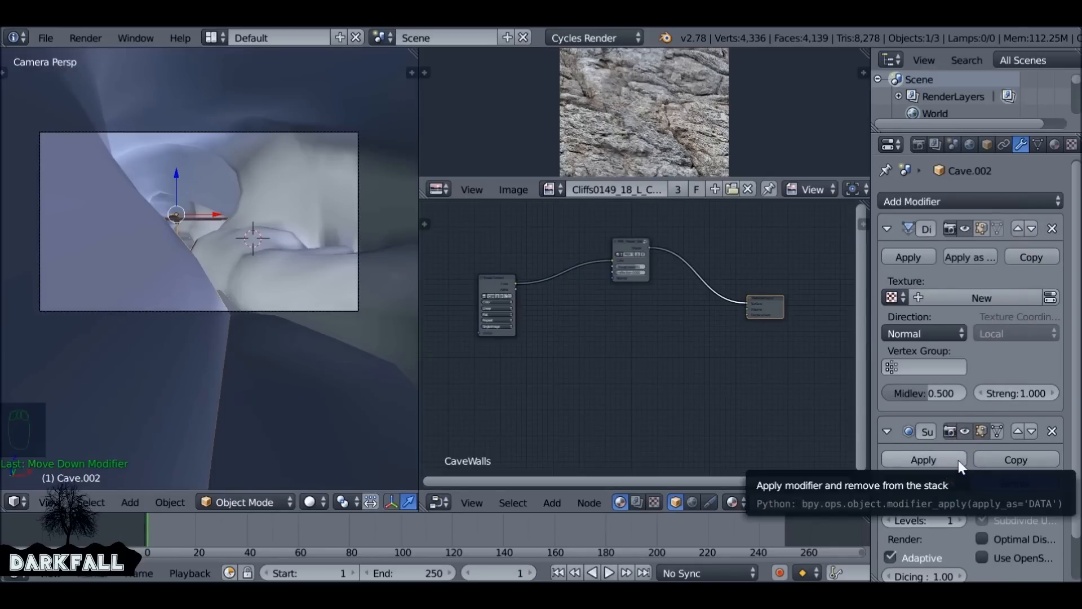
click(1016, 298)
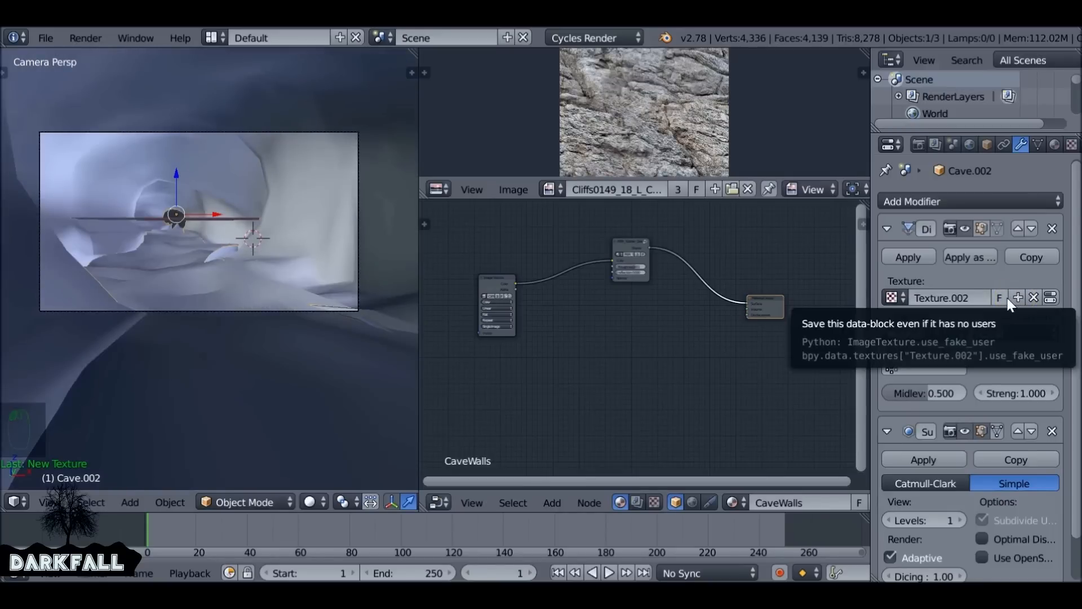
click(1027, 333)
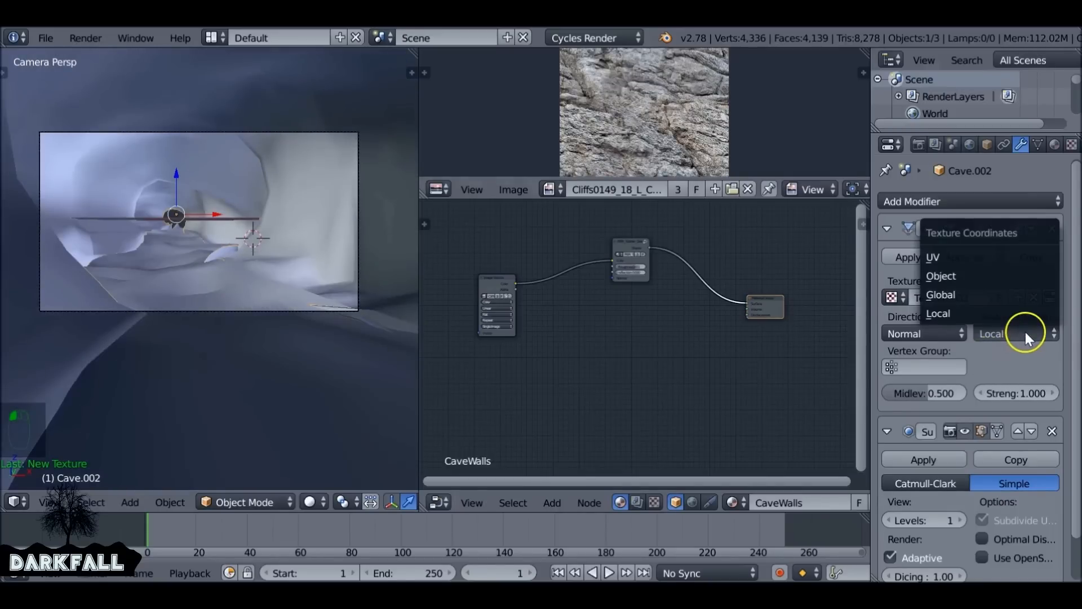
click(976, 260)
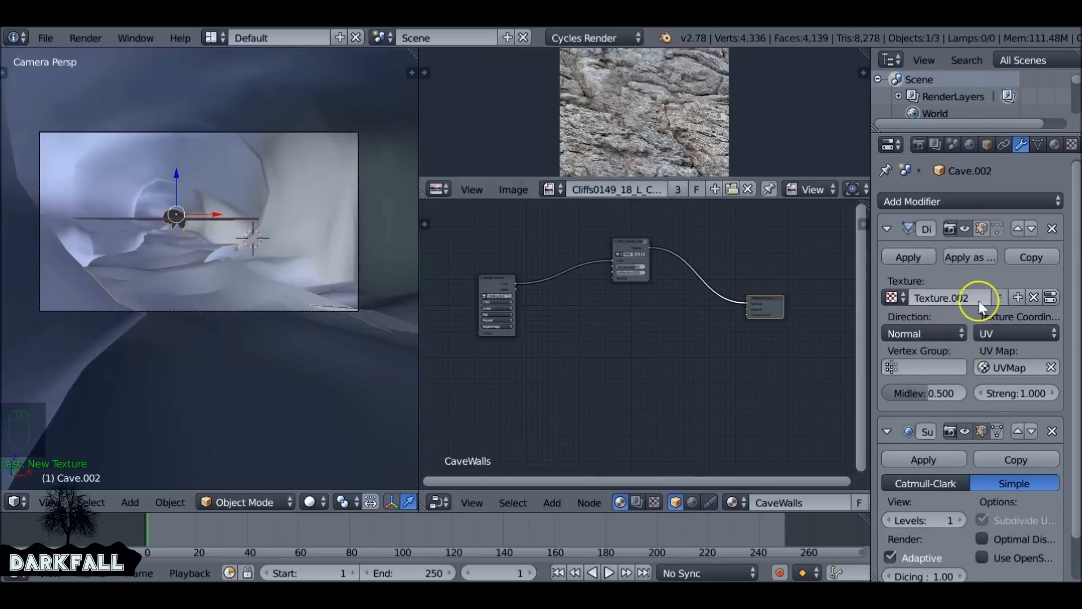
Assign the Cliffs0149_18_L_COLOR.jpg image to the Displace modifier's texture and check the effect on the cave walls
click(1051, 298)
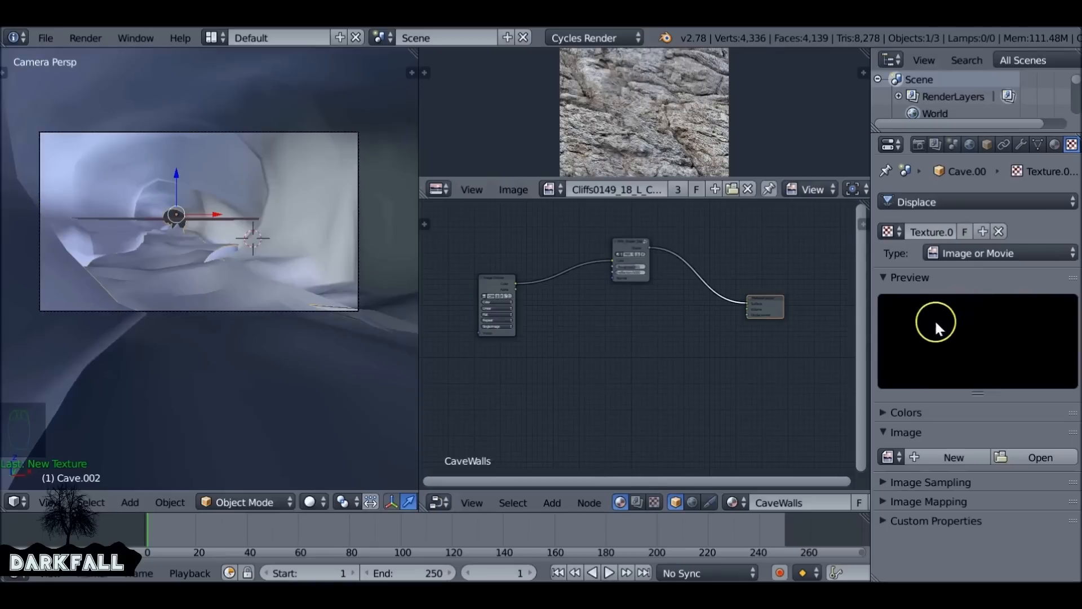
click(889, 456)
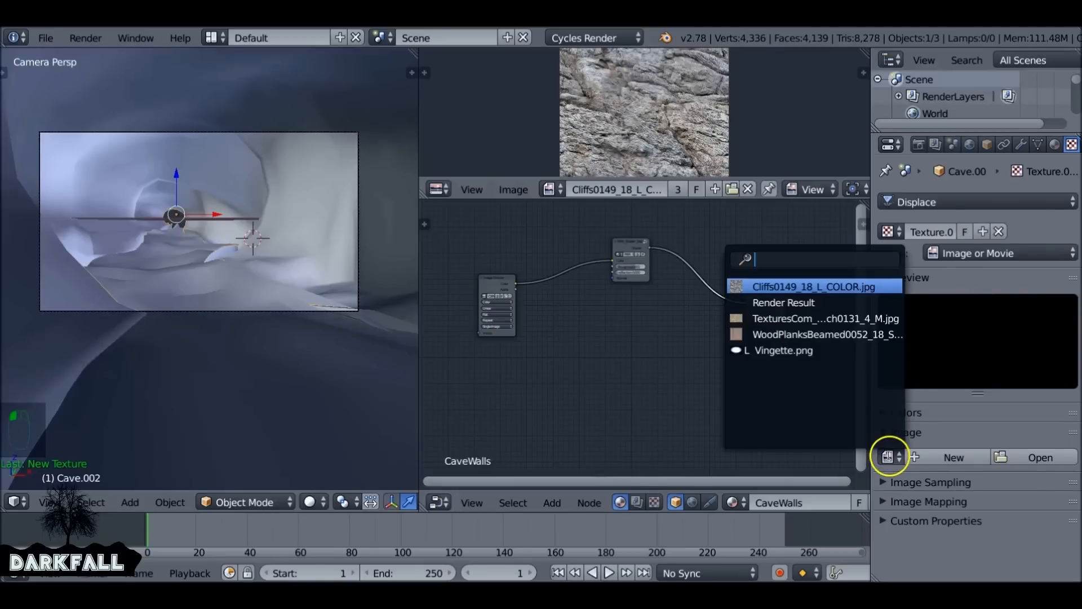
click(870, 287)
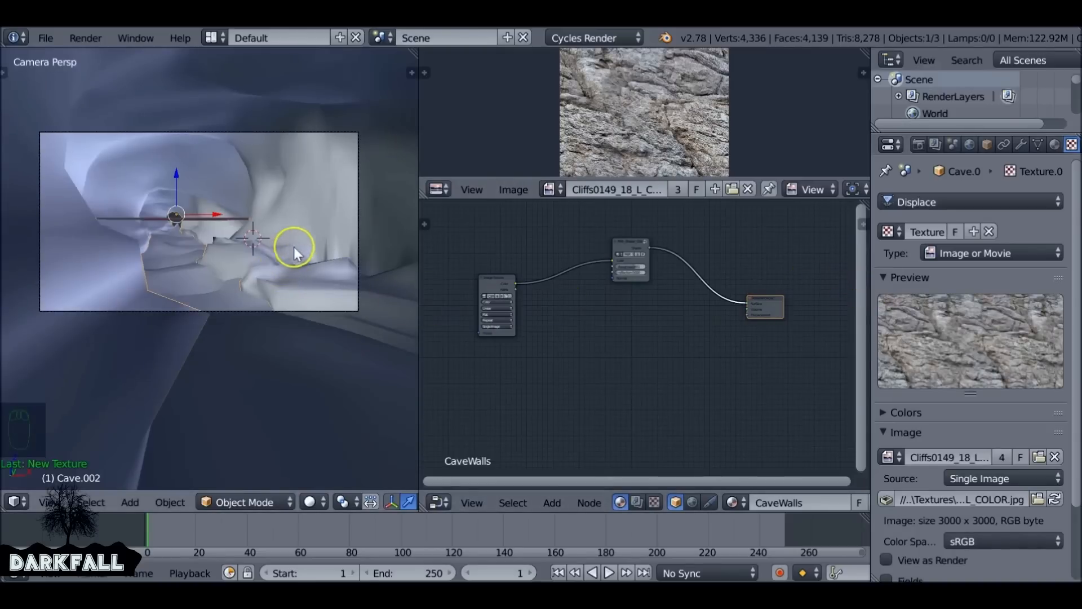
scroll(306, 235, up, 2)
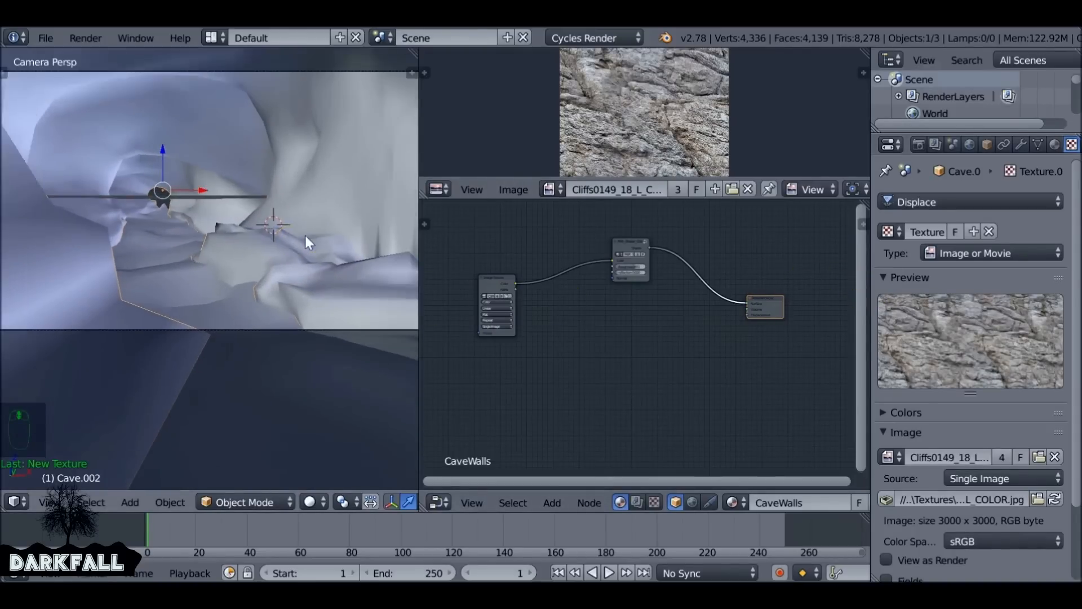
scroll(305, 235, down, 1)
key(Tab)
key(Tab)
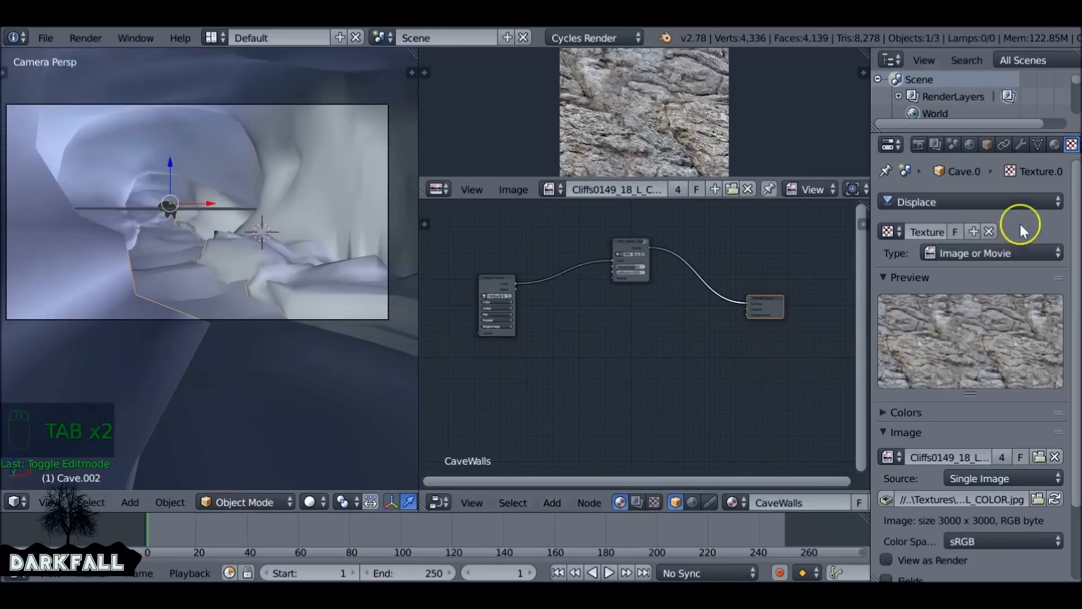
Try a Displace strength of 0.3 on the cave walls, and settle on a strength of 0.5
click(1023, 146)
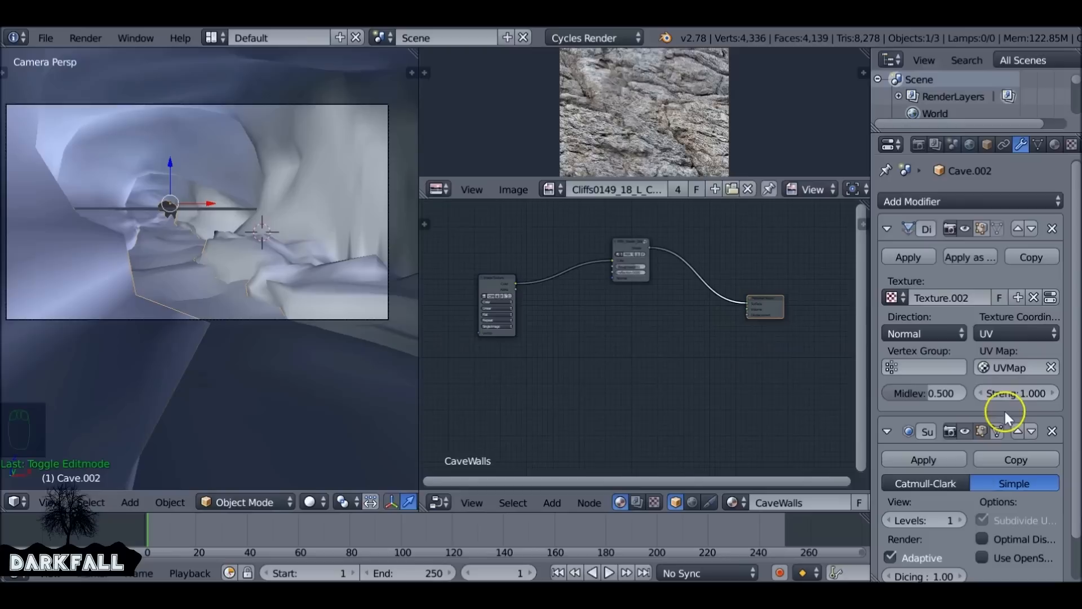
click(1012, 395)
key(BackSpace)
text(.3)
key(Return)
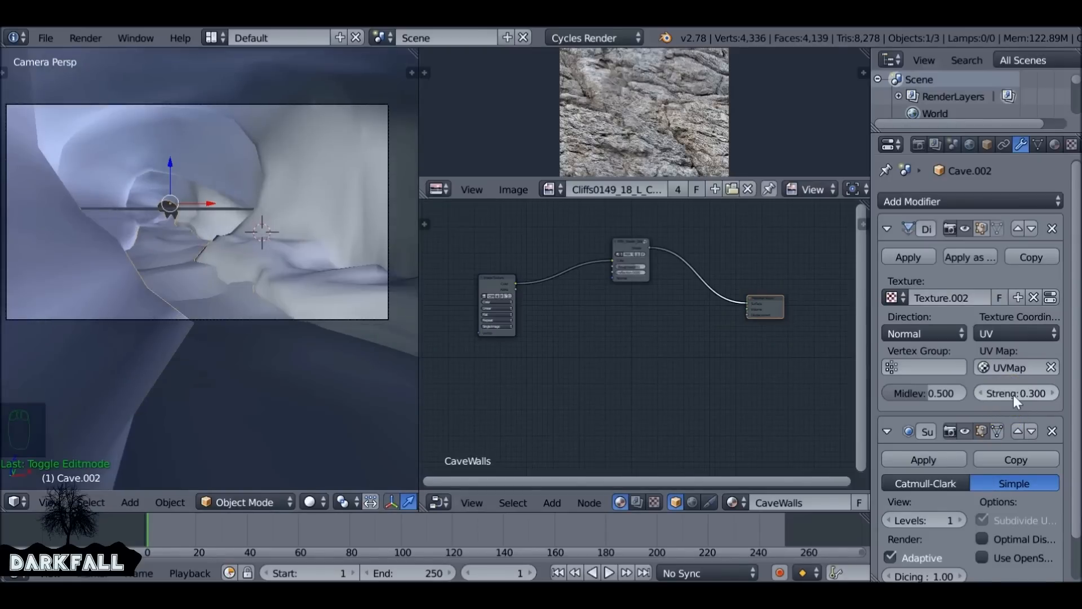
click(1013, 395)
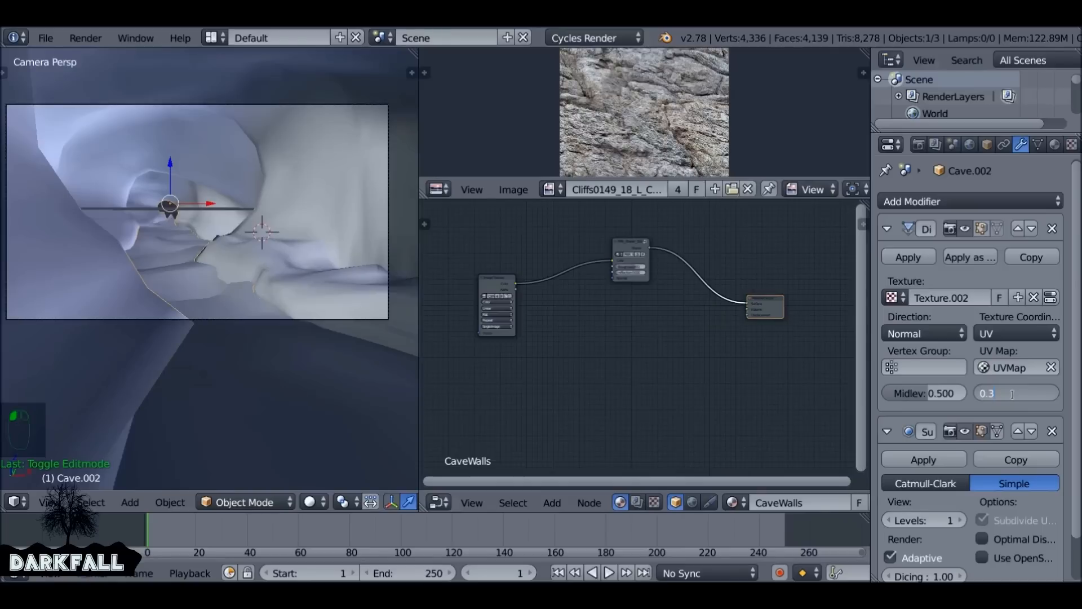
text(0.5)
key(Return)
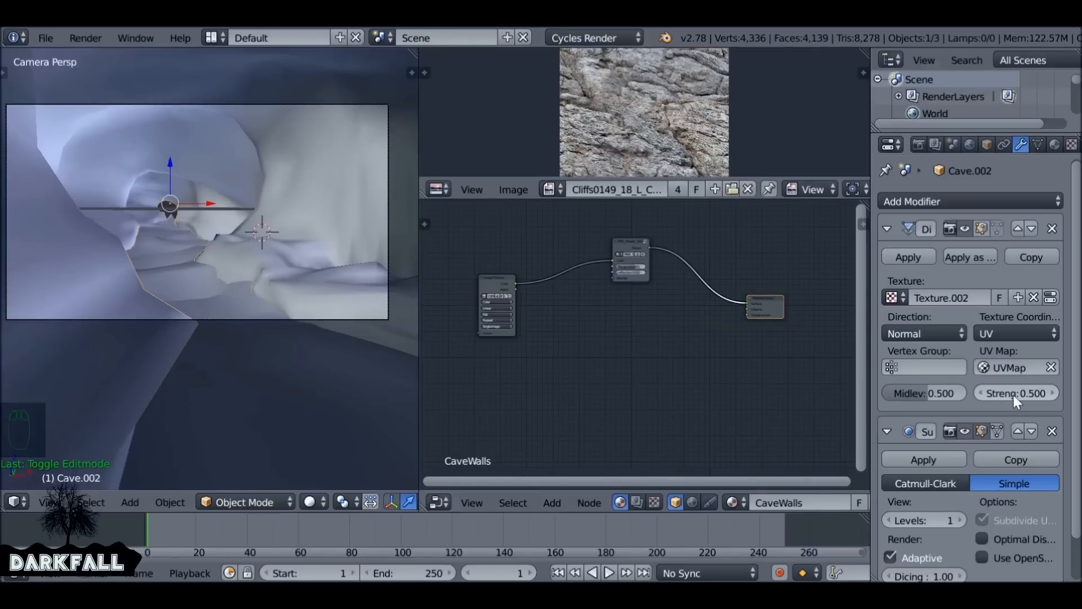
Compare flat shading on the cave walls and set them to smooth shading
scroll(312, 202, up, 3)
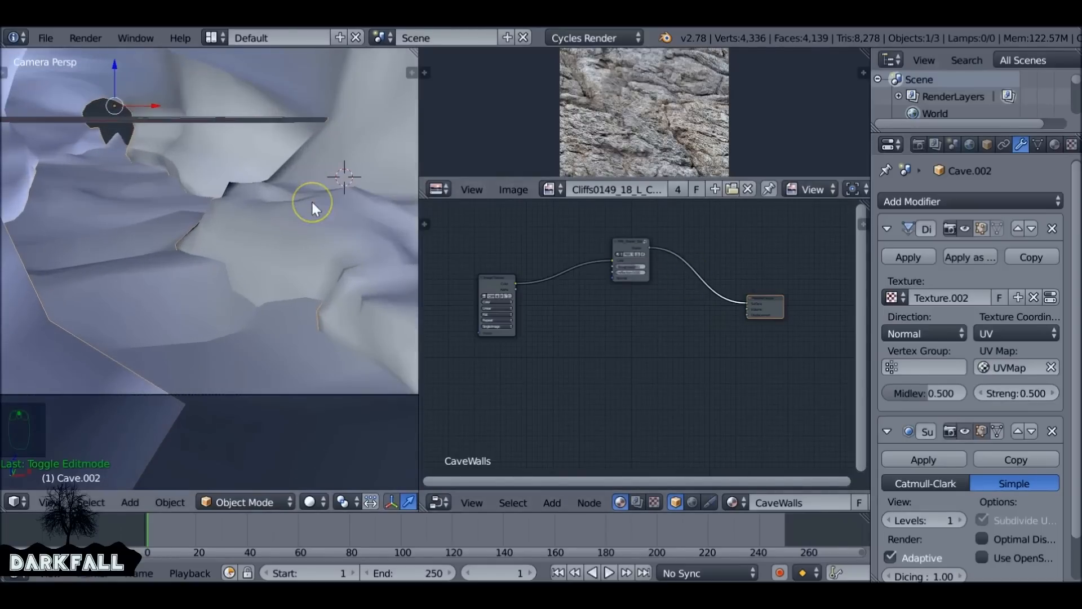
scroll(312, 202, down, 3)
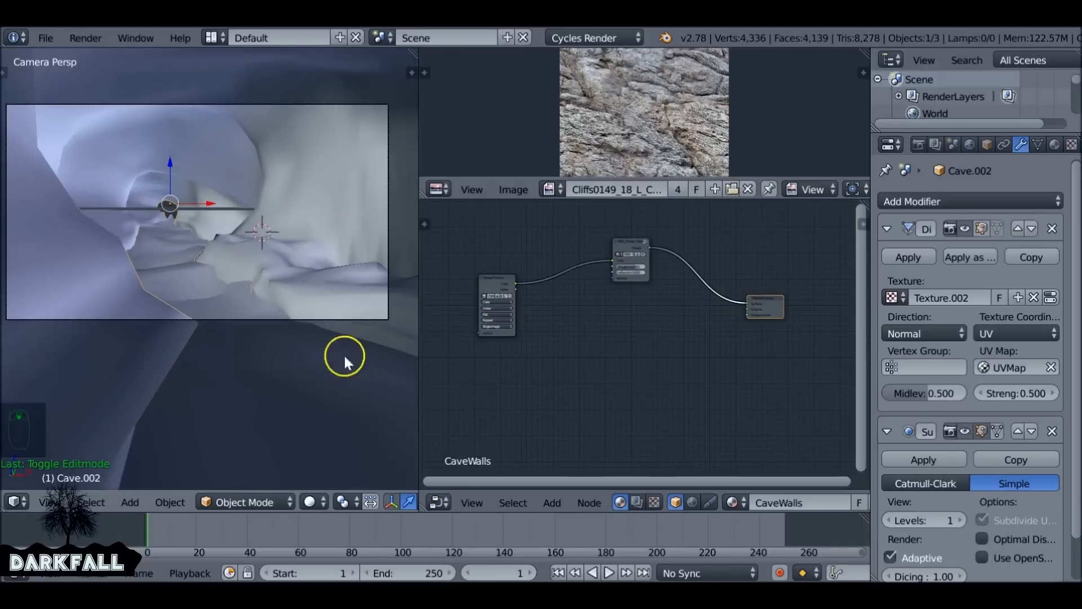
shift+middle_drag(307, 252, 248, 288)
scroll(248, 288, up, 1)
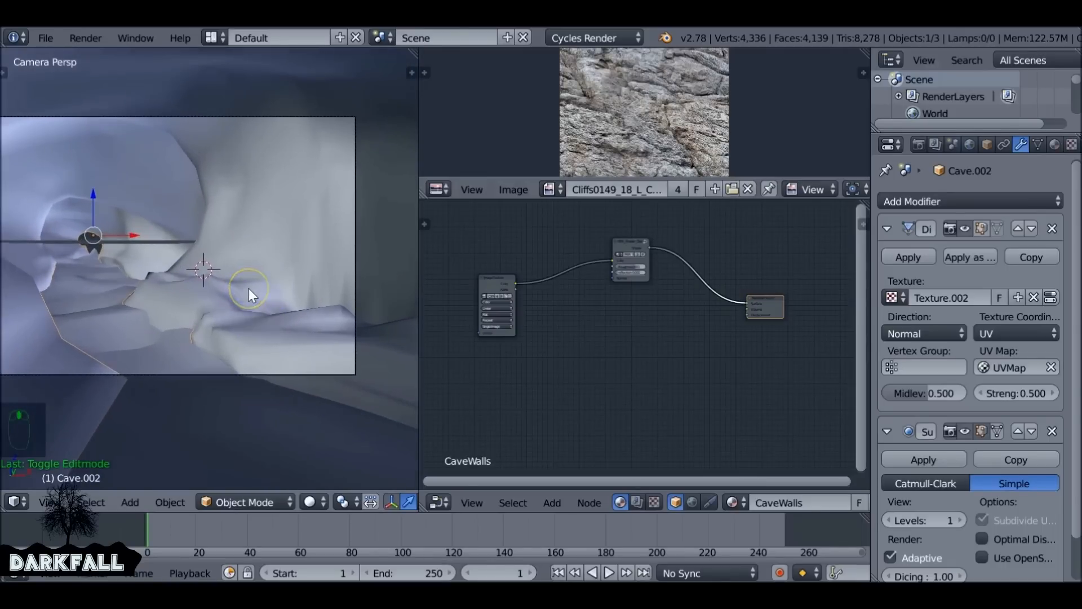
scroll(249, 288, down, 1)
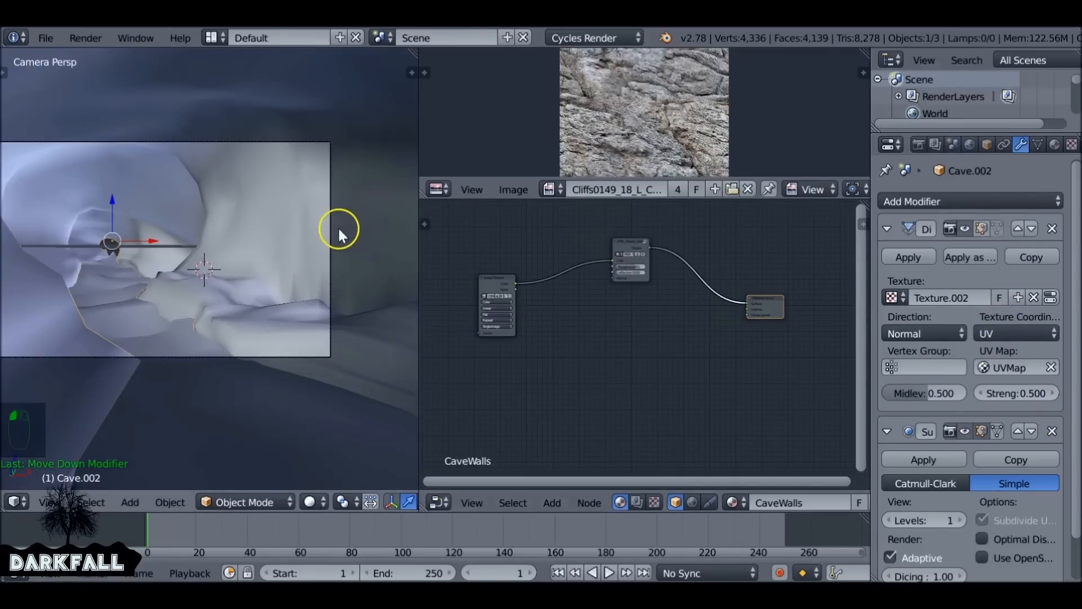
key(t)
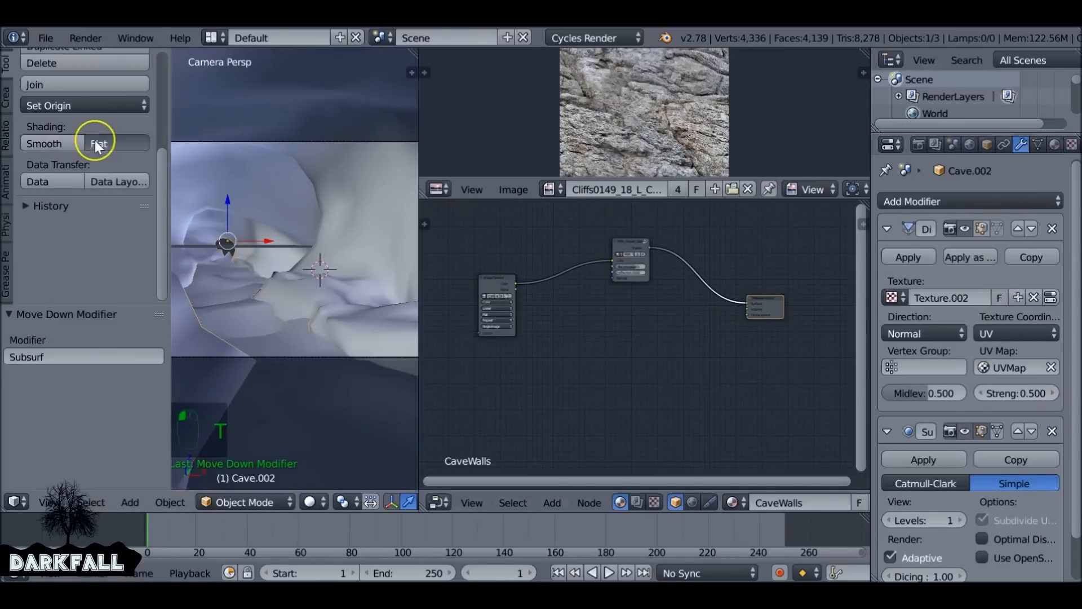
click(94, 142)
click(40, 143)
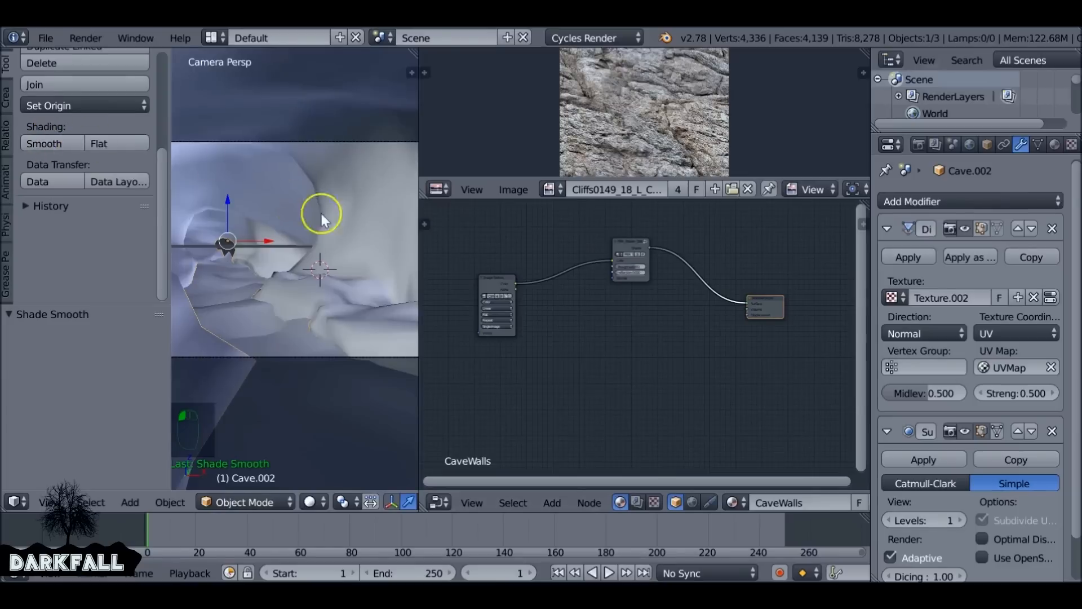
key(t)
right_click(184, 332)
right_click(233, 290)
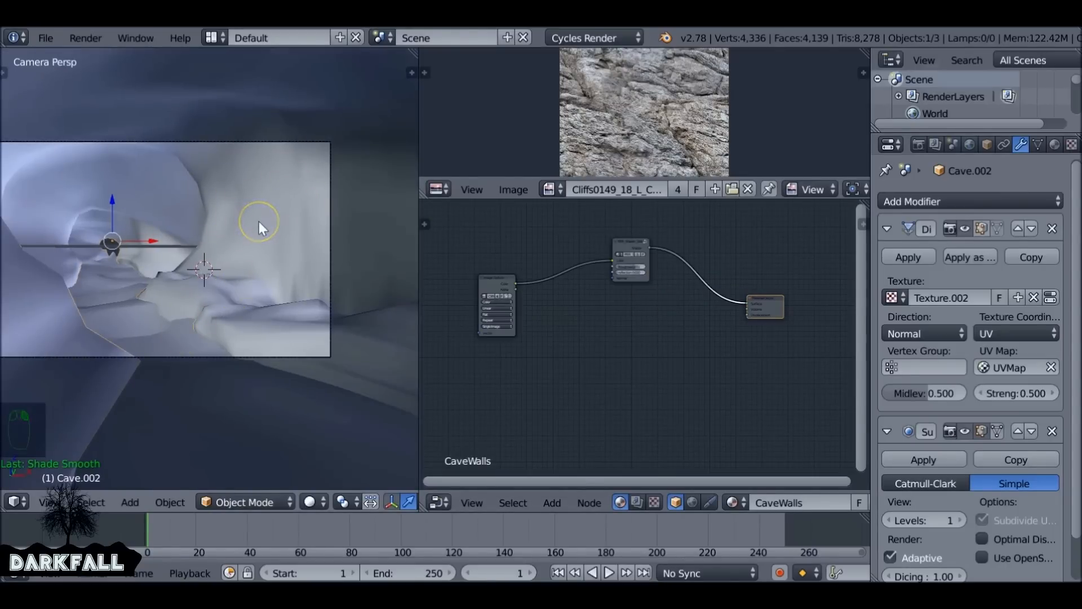
Show the CaveWalls material settings and switch the camera view to Material shading
click(1055, 145)
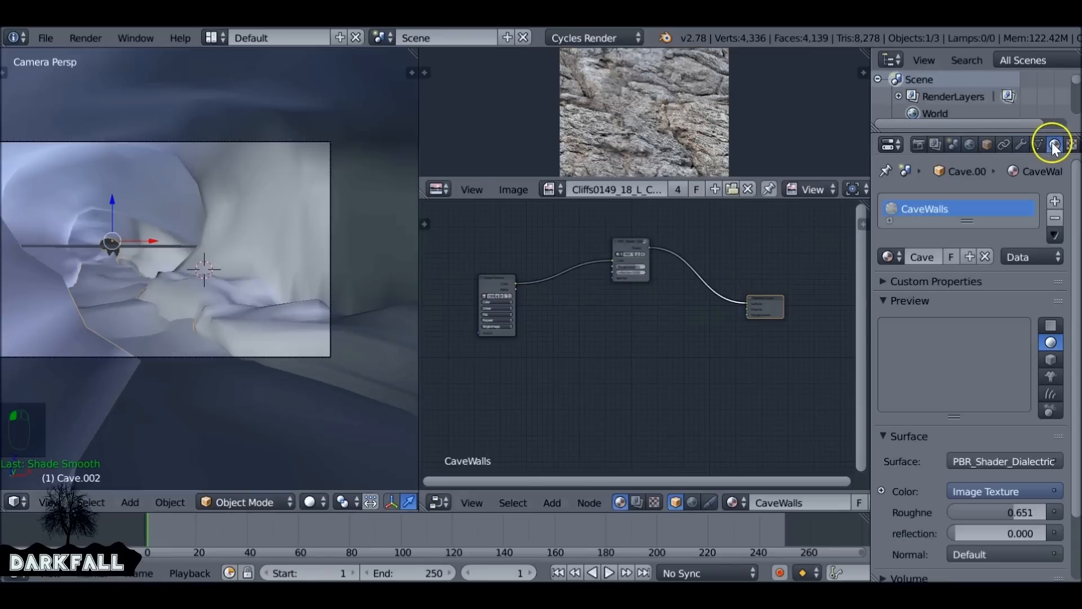
scroll(266, 334, up, 2)
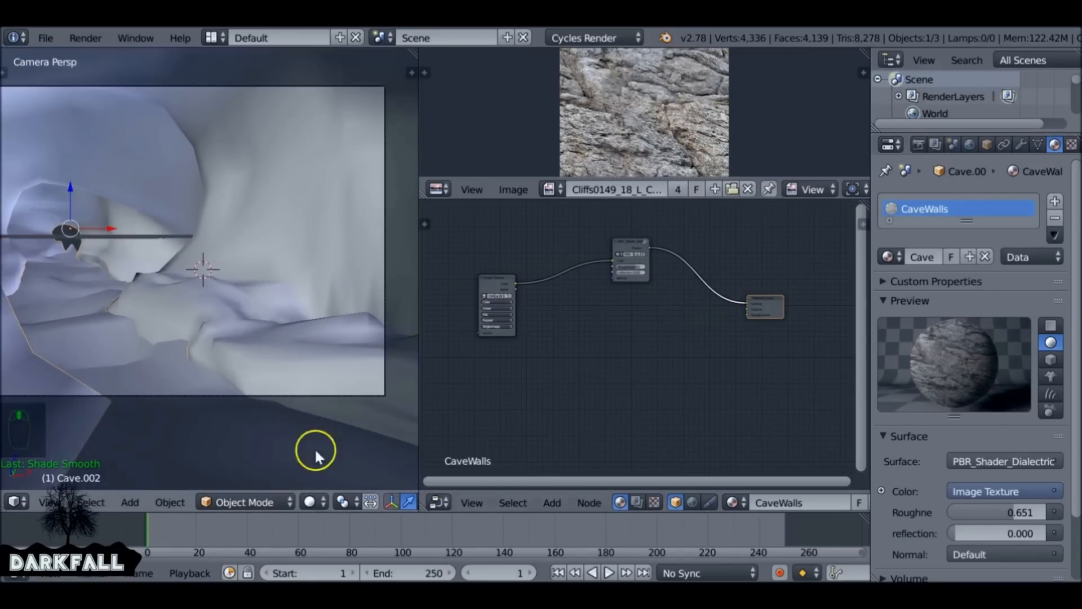
click(311, 501)
click(338, 406)
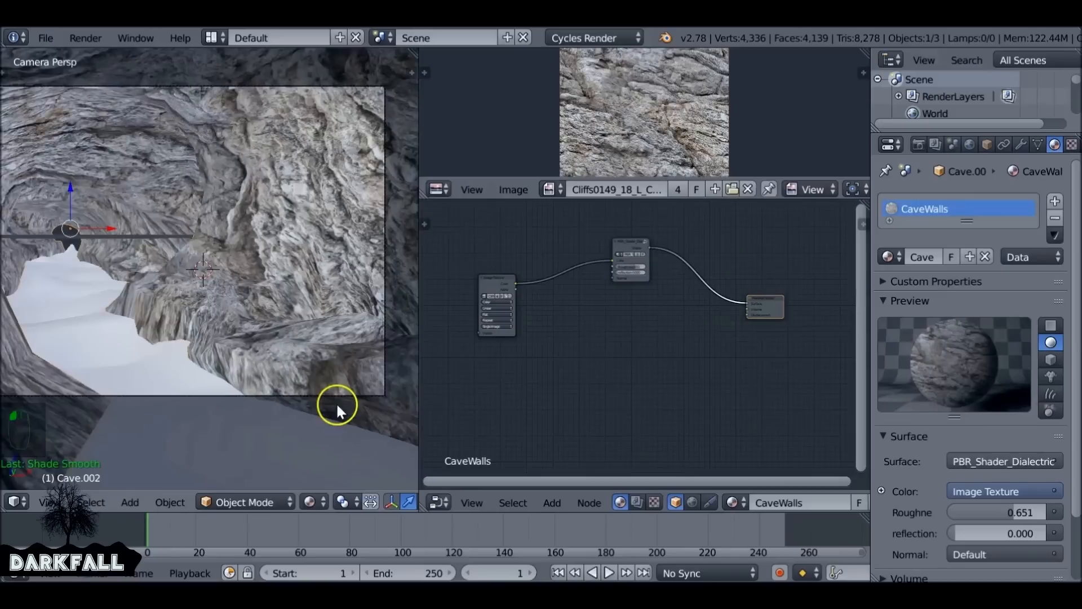
Disconnect the image texture from the PBR shader's color, make that color white and save the file
scroll(586, 307, up, 2)
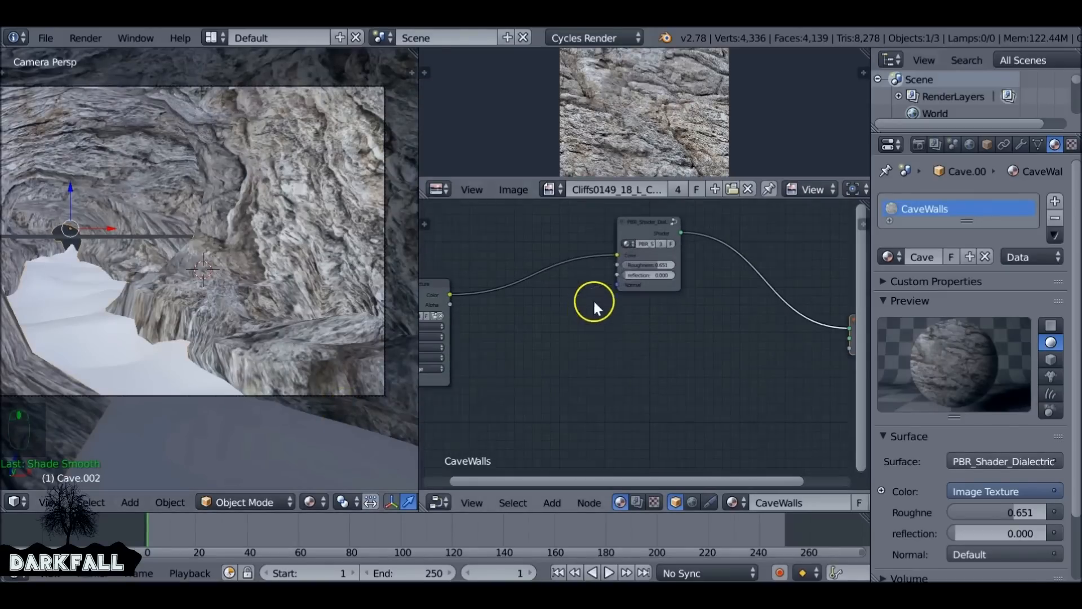
mouse_move(617, 255)
mouse_down()
mouse_move(582, 255)
mouse_move(612, 267)
mouse_up()
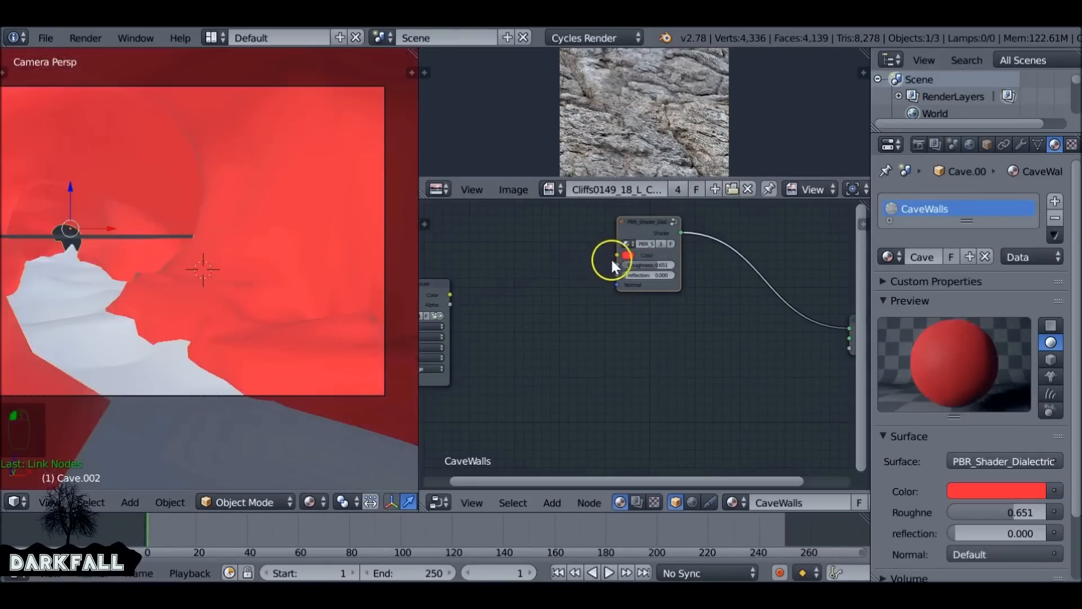
click(628, 255)
drag(700, 145, 700, 118)
drag(637, 226, 763, 218)
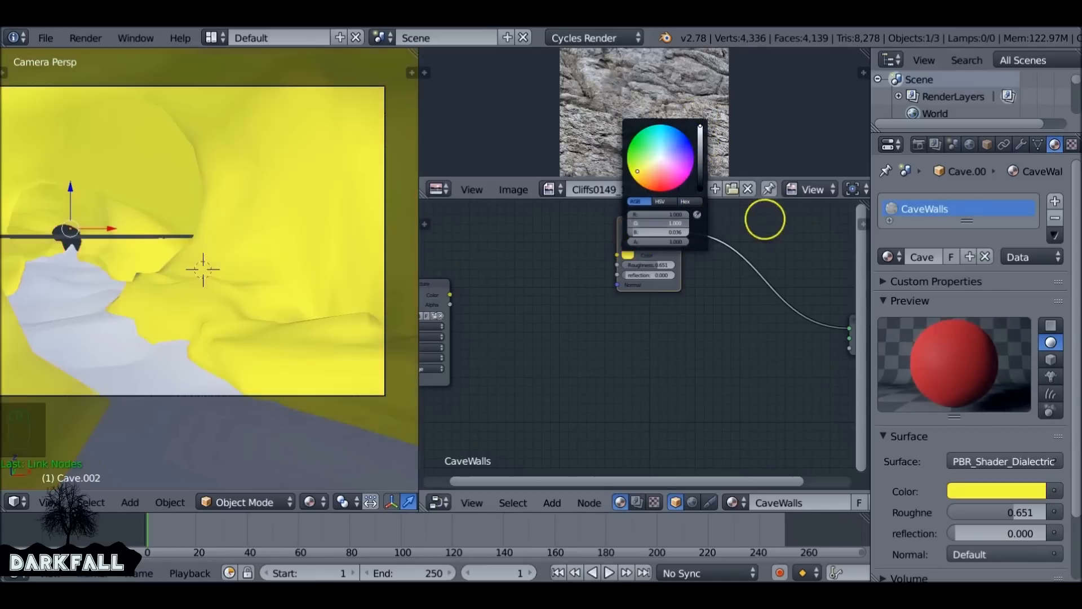
drag(641, 231, 765, 236)
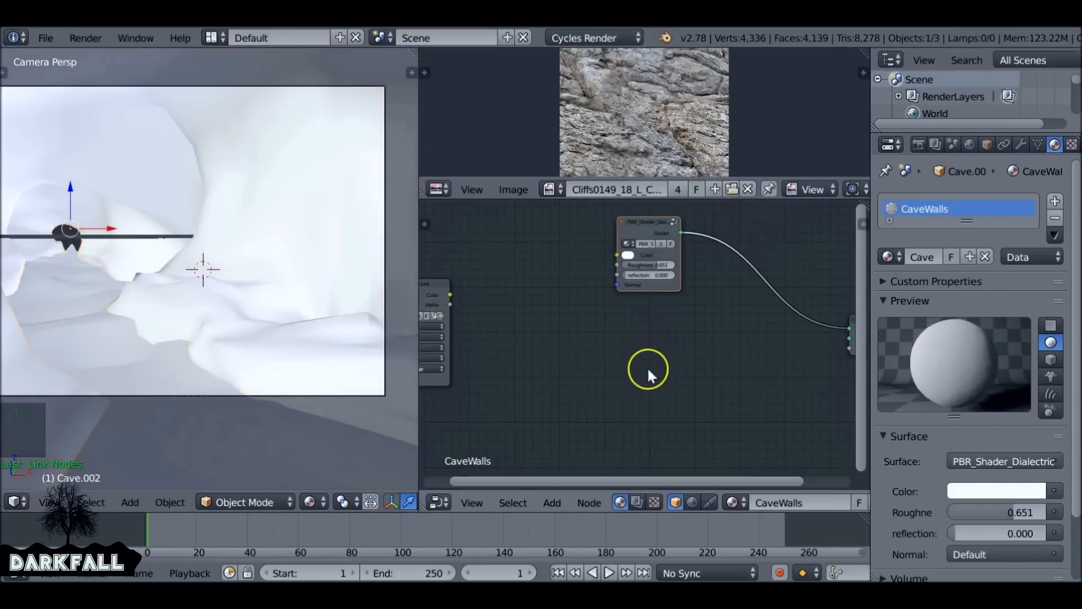
key(ctrl+s)
click(604, 319)
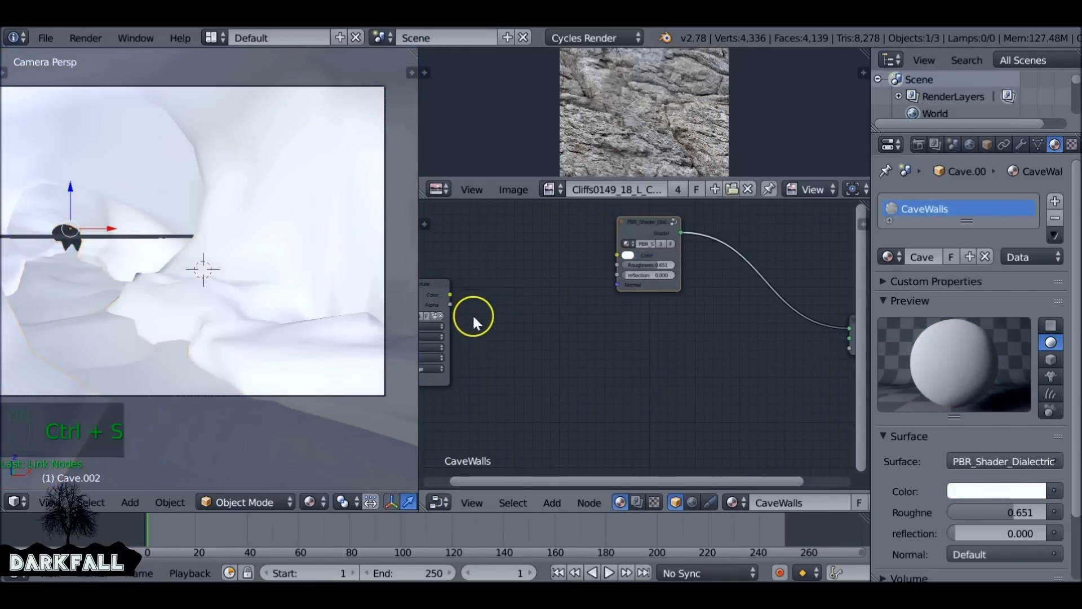
Link the image texture's color to the material output's displacement and insert a Hue/Saturation node into that link
scroll(472, 313, down, 1)
drag(489, 303, 803, 346)
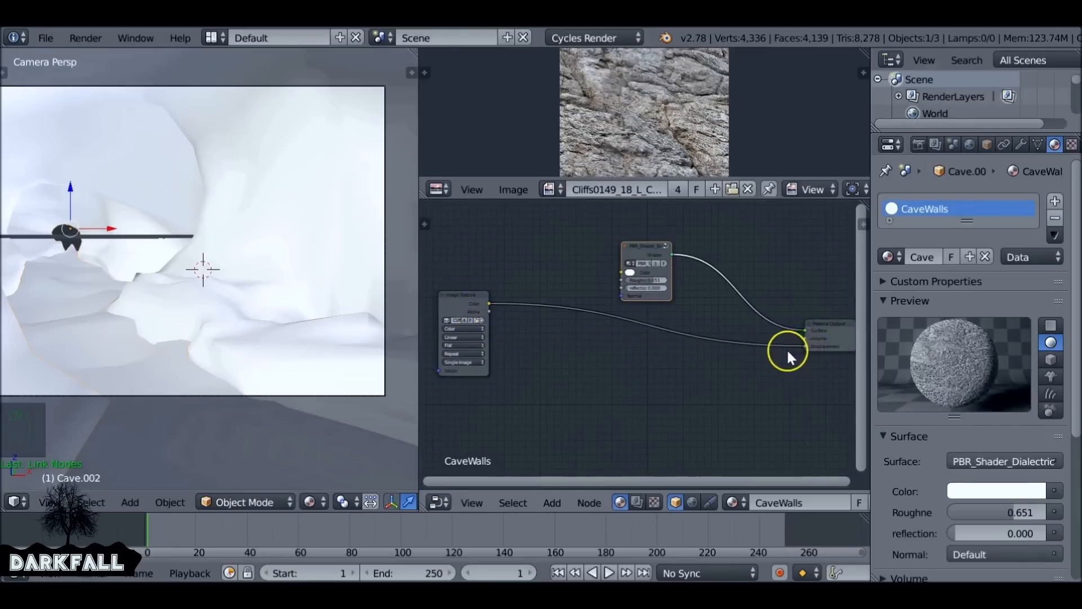
scroll(620, 335, down, 1)
key(shift+a)
mouse_move(621, 337)
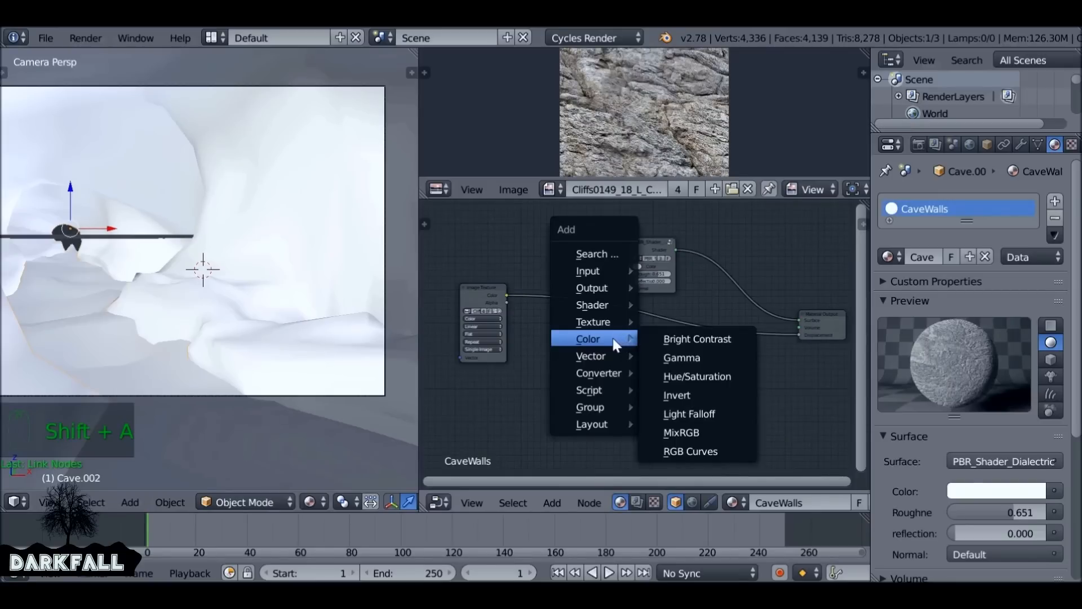
click(725, 376)
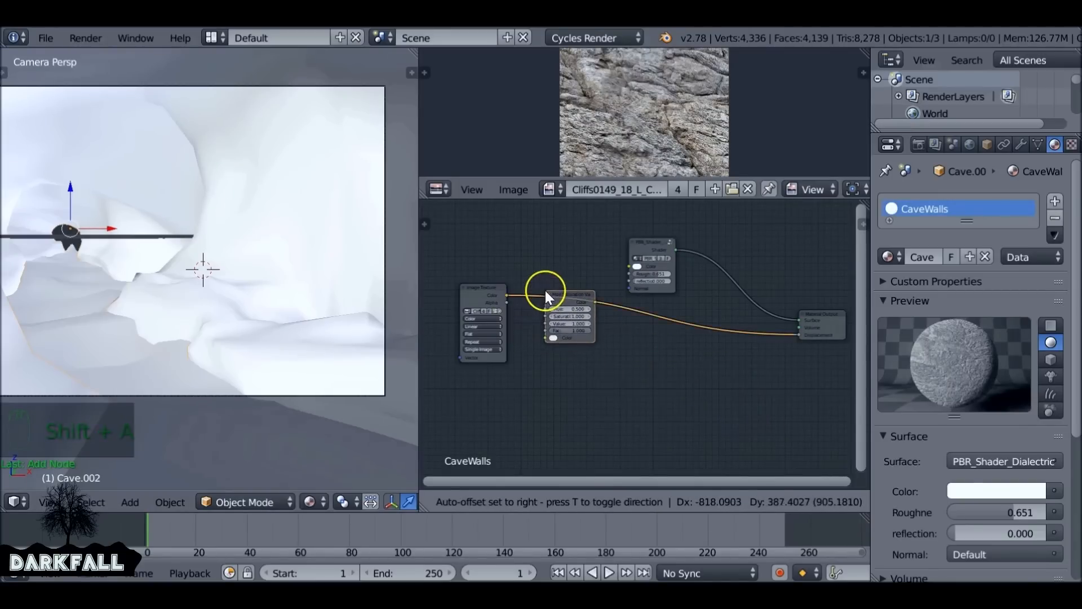
click(546, 290)
Preview the Hue Saturation Value node through an emission viewer and set its saturation to 0
ctrl+shift+click(569, 301)
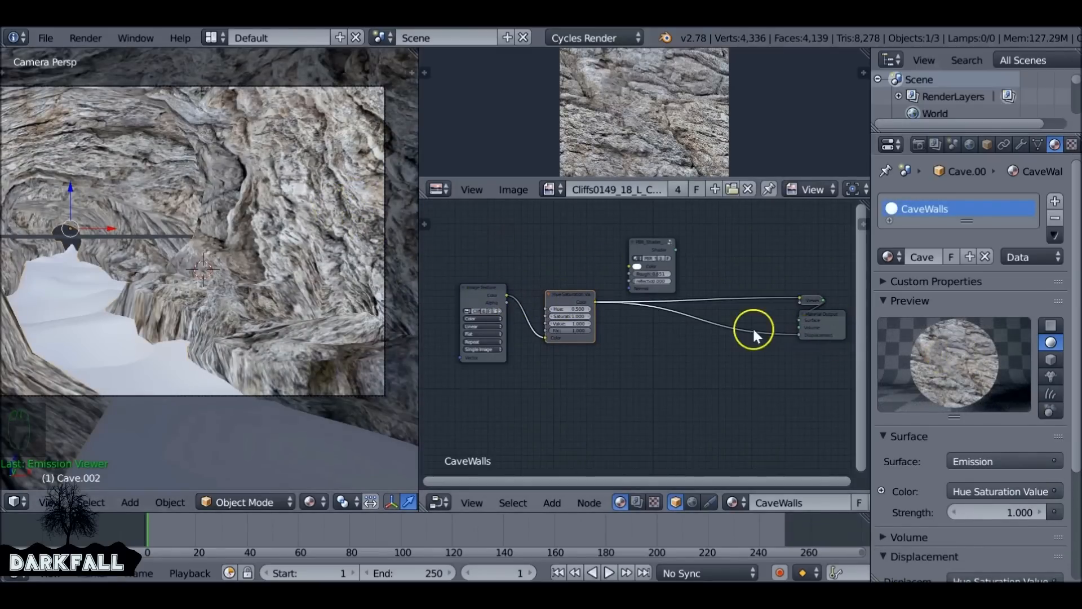
scroll(750, 330, up, 2)
scroll(557, 297, up, 2)
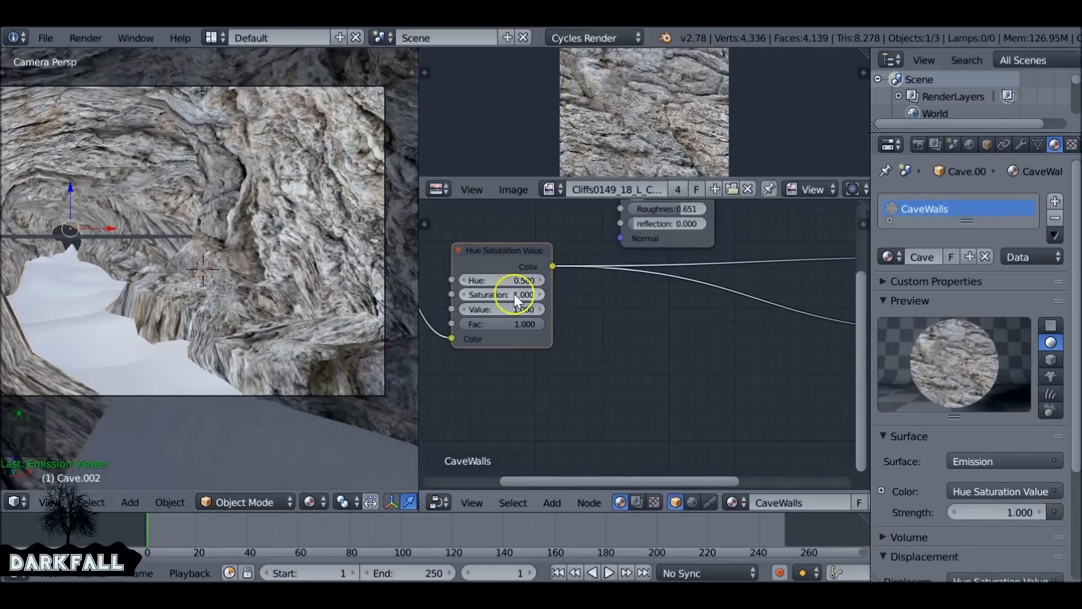
click(498, 294)
text(0)
key(Return)
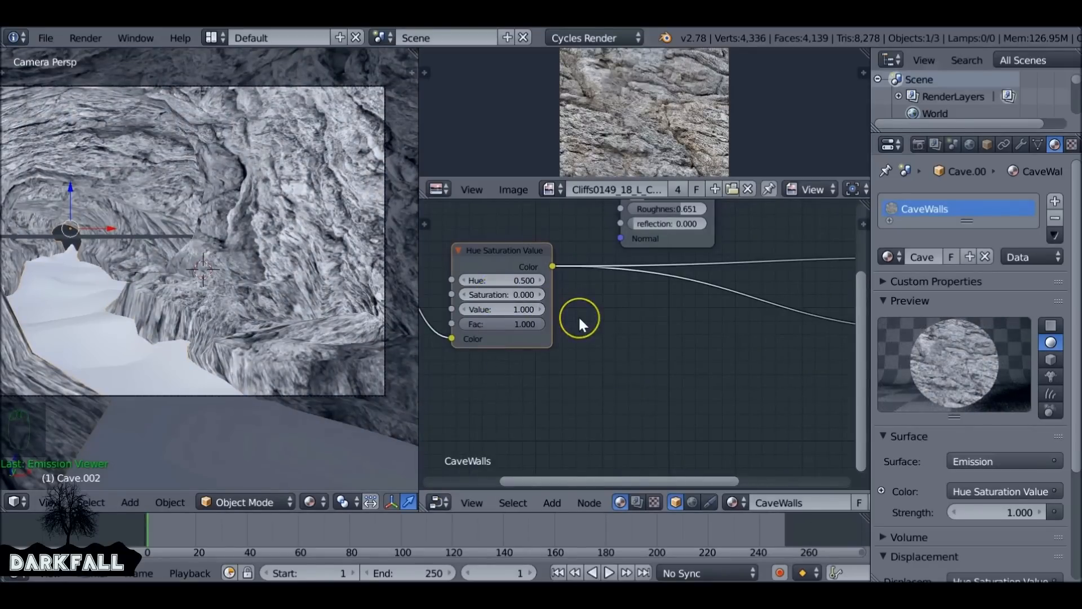
Add a ColorRamp node and insert it into the link coming out of the Hue Saturation Value node
key(shift+a)
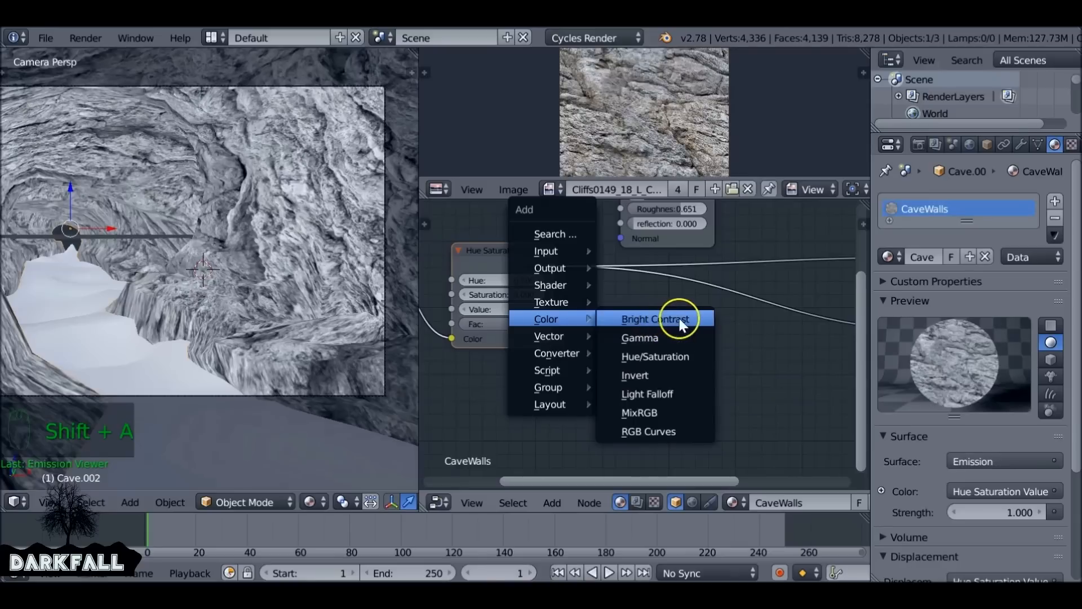
mouse_move(555, 334)
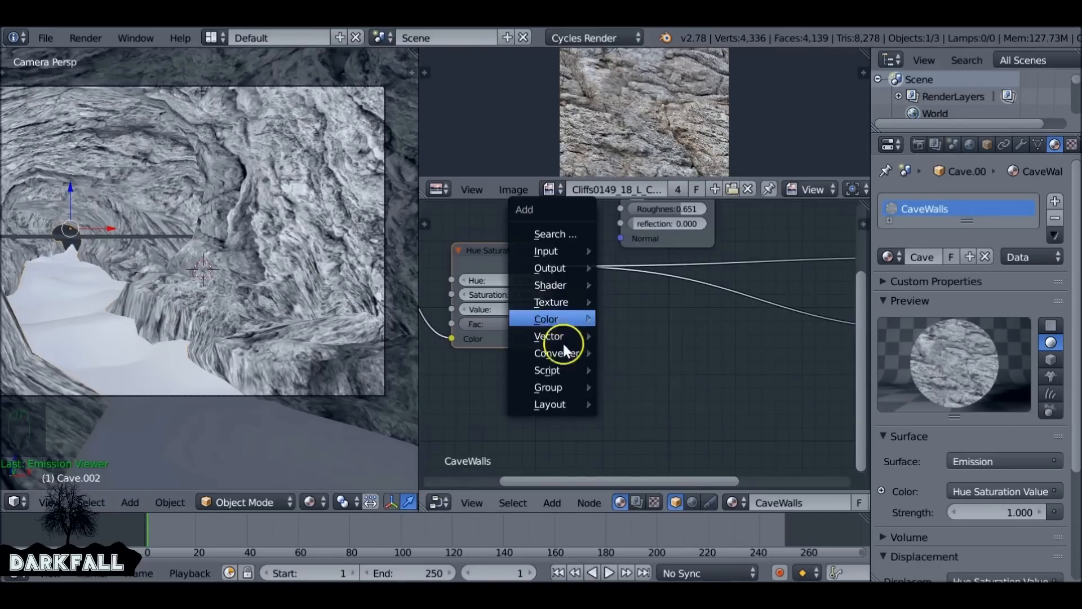
mouse_move(564, 354)
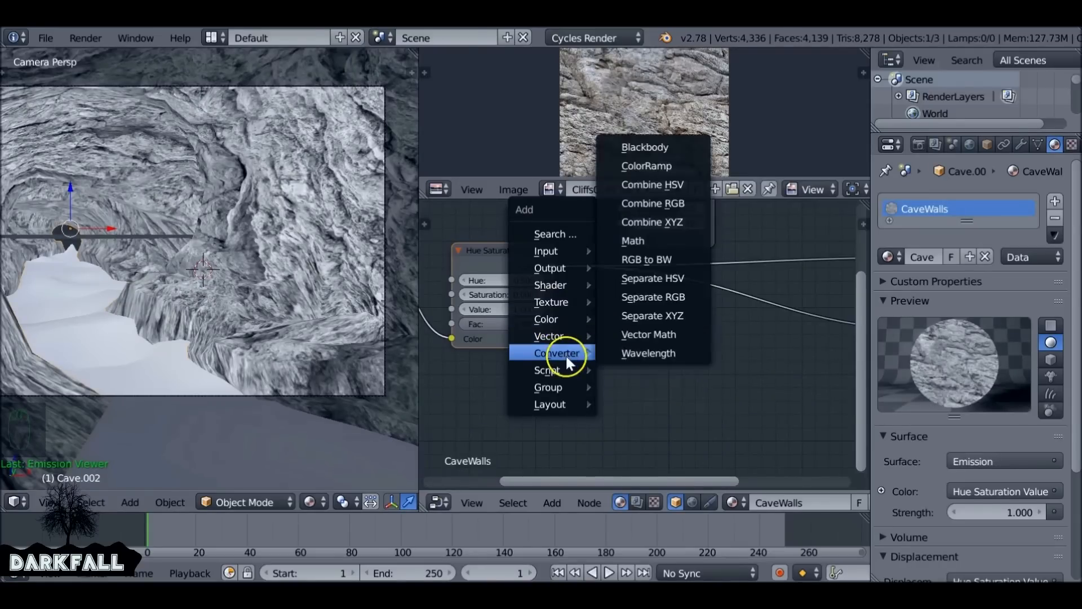
click(674, 165)
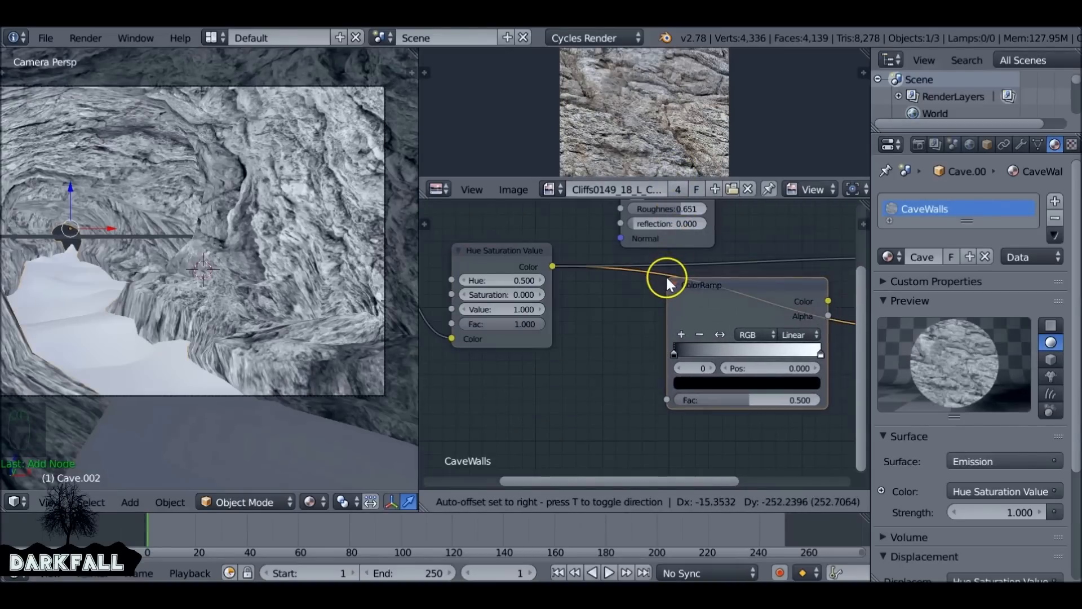
click(665, 275)
drag(692, 283, 632, 272)
Raise the ColorRamp's contrast by moving the black stop to 0.207 and the white stop inward, and lighten the black stop to dark grey
drag(588, 340, 610, 341)
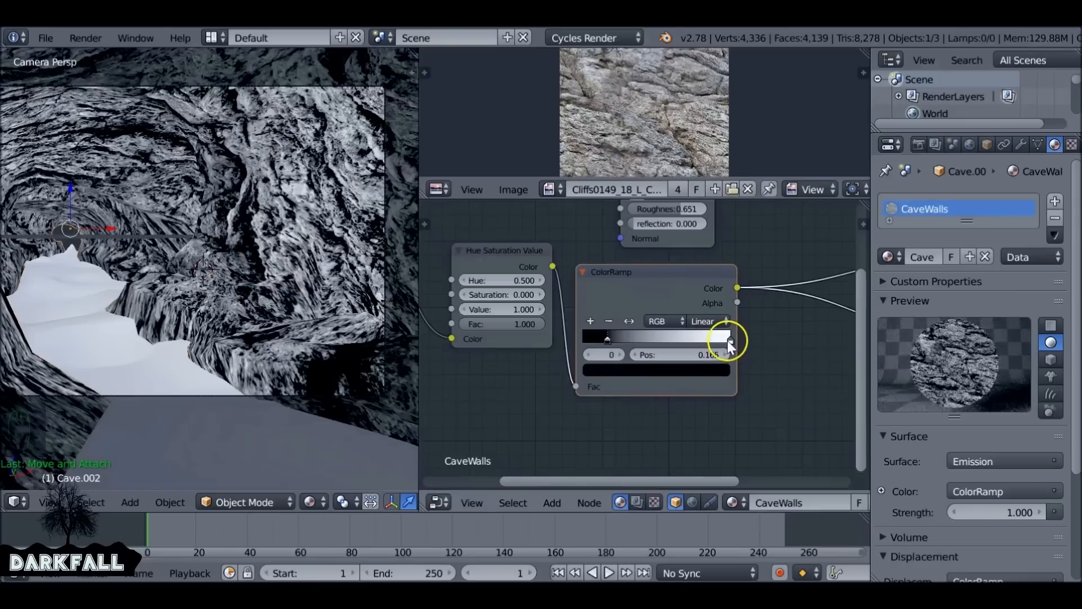
click(729, 340)
mouse_move(709, 340)
mouse_down()
mouse_move(689, 338)
mouse_move(718, 339)
mouse_move(704, 340)
mouse_up()
mouse_move(608, 340)
mouse_down()
mouse_move(631, 342)
mouse_move(613, 342)
mouse_up()
click(617, 368)
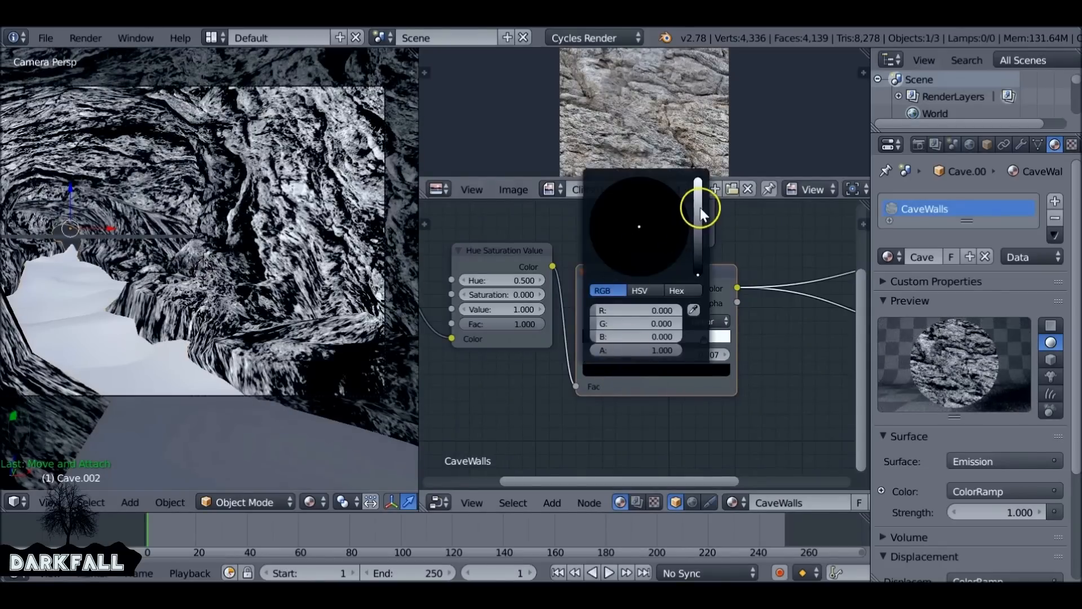
mouse_move(695, 261)
mouse_down()
mouse_move(708, 244)
mouse_move(707, 255)
mouse_up()
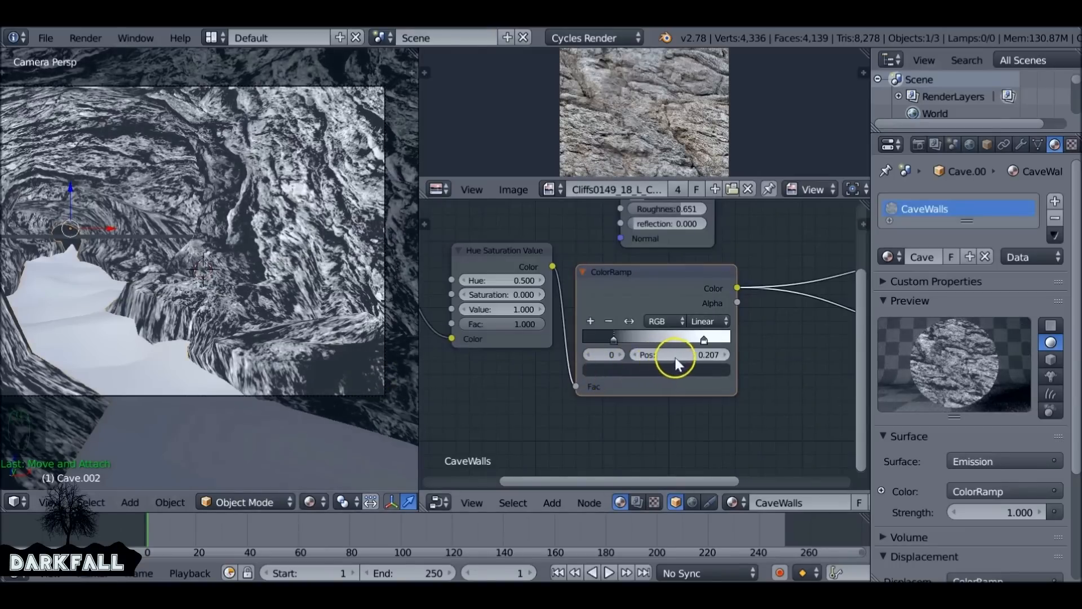
Reconnect the PBR shader to the material output's surface and move its node up above the ColorRamp chain
scroll(661, 410, down, 6)
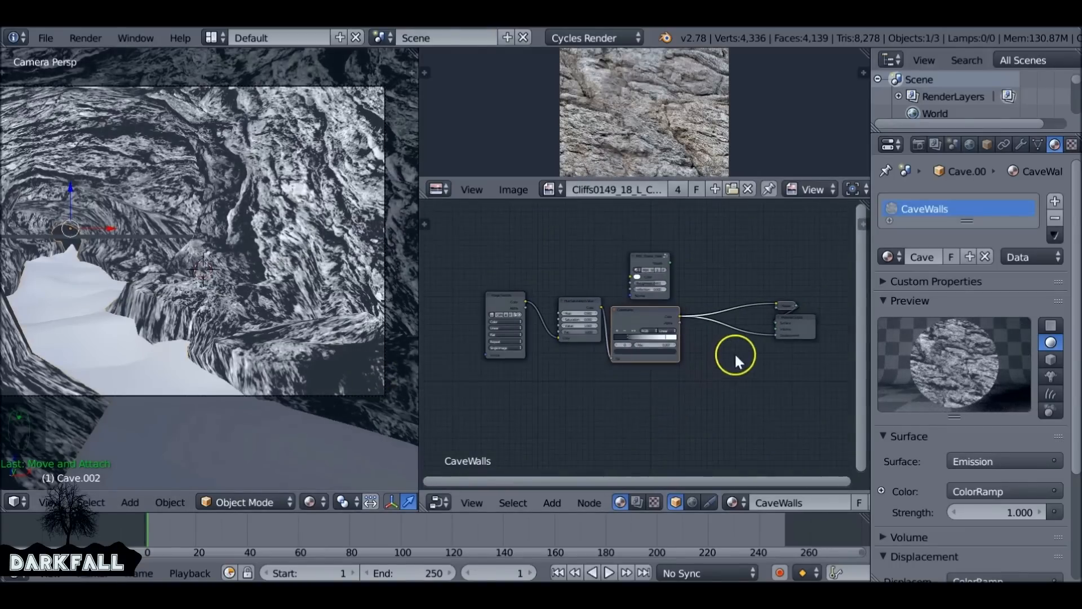
ctrl+shift+click(626, 257)
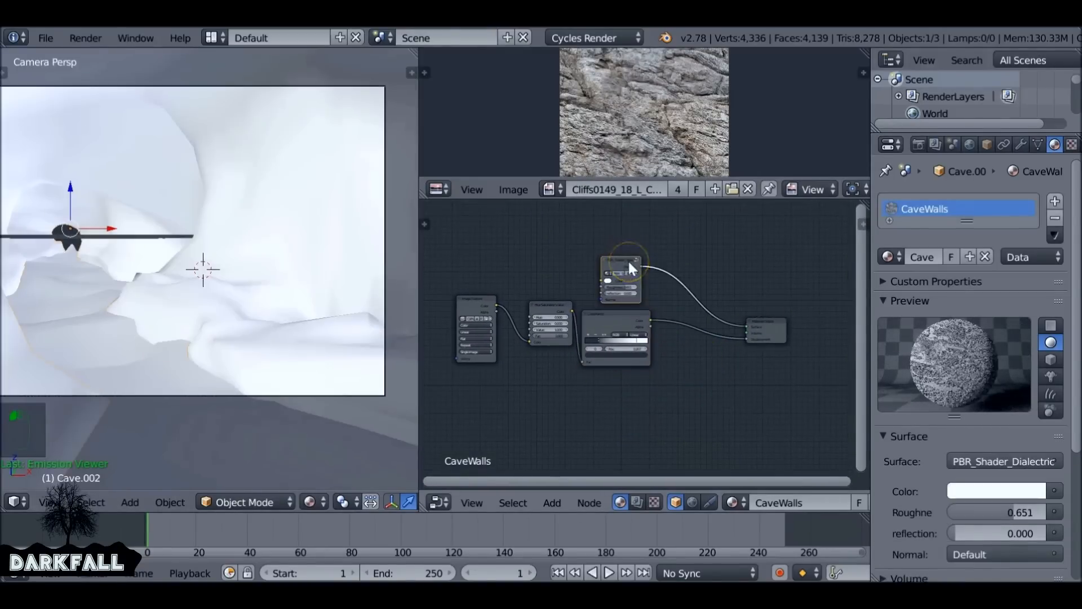
drag(621, 262, 606, 217)
scroll(755, 322, up, 4)
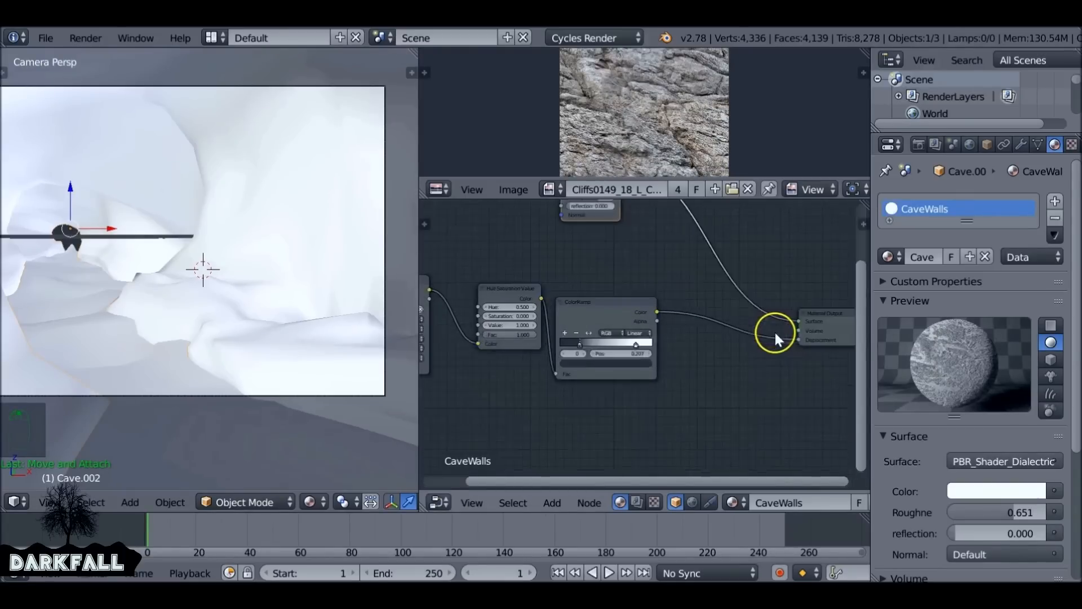
middle_drag(775, 332, 650, 337)
scroll(650, 338, up, 4)
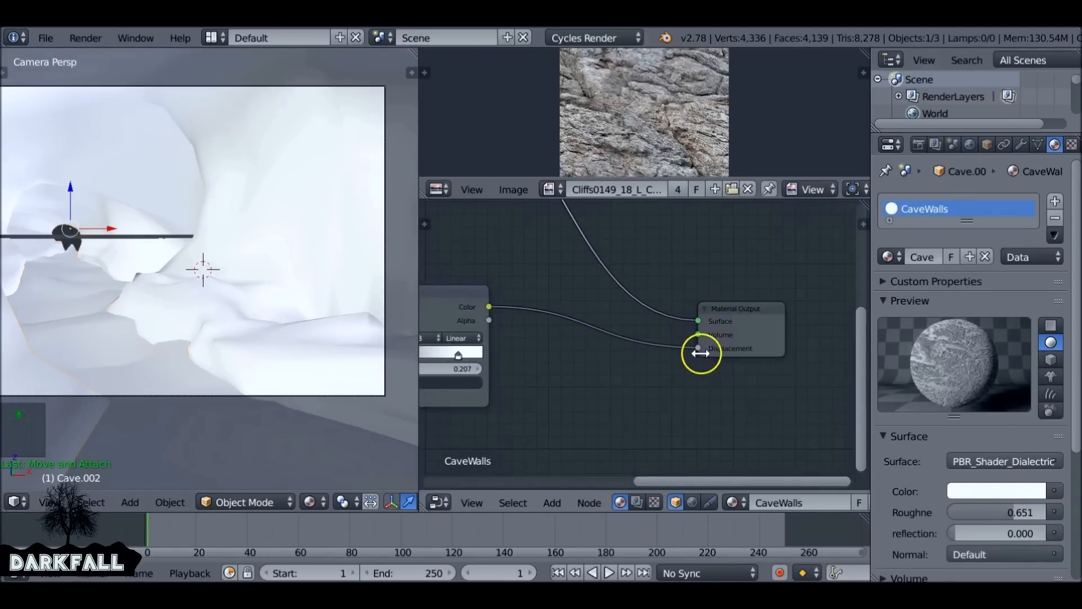
scroll(698, 353, down, 5)
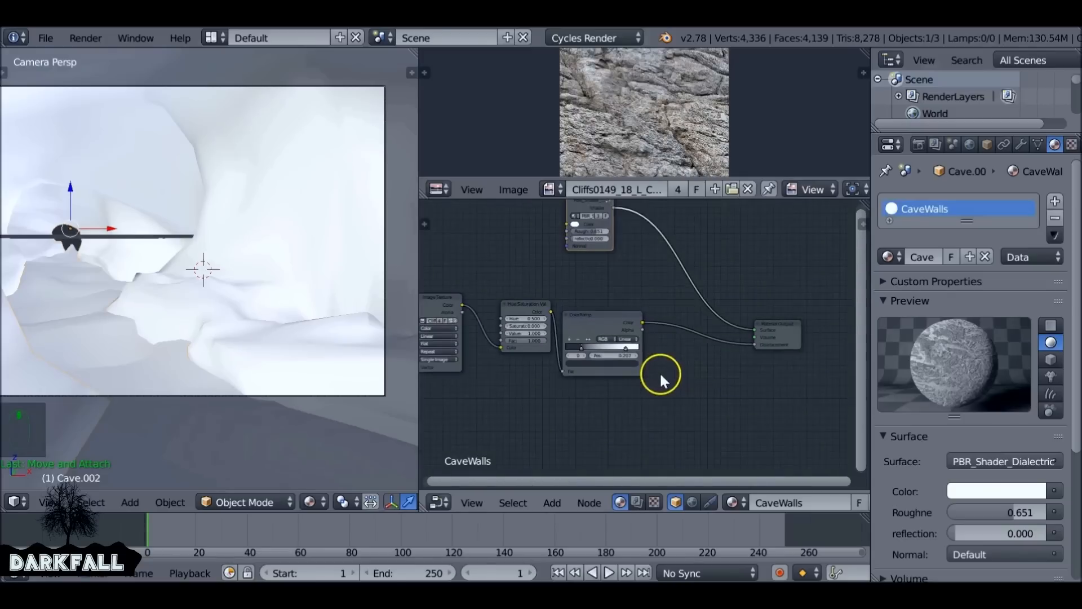
Insert a Math node into the link between the ColorRamp and the material output's displacement
key(shift+a)
mouse_move(661, 365)
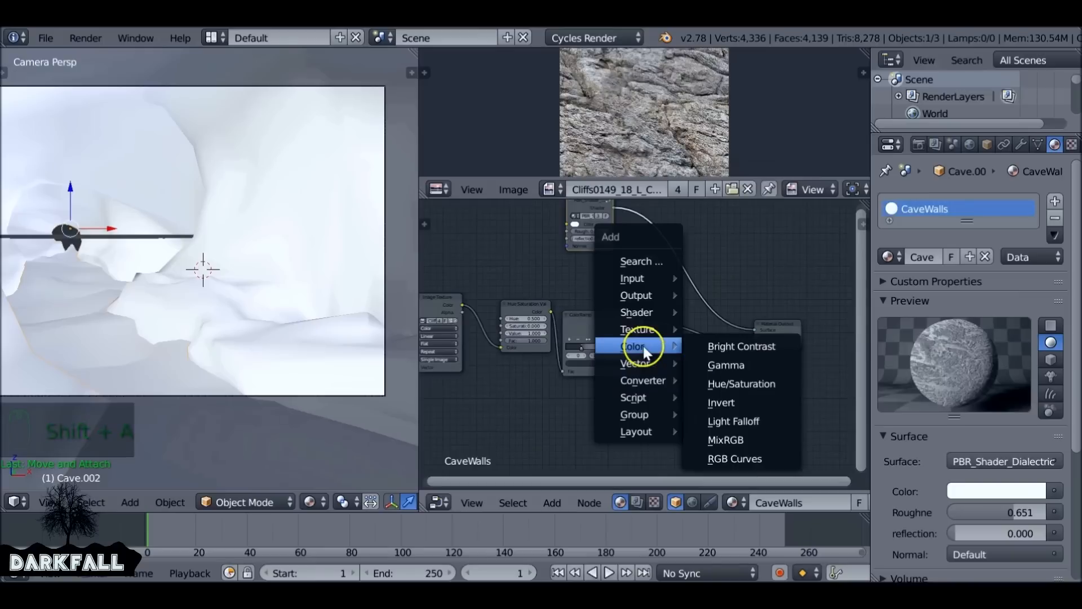
click(727, 268)
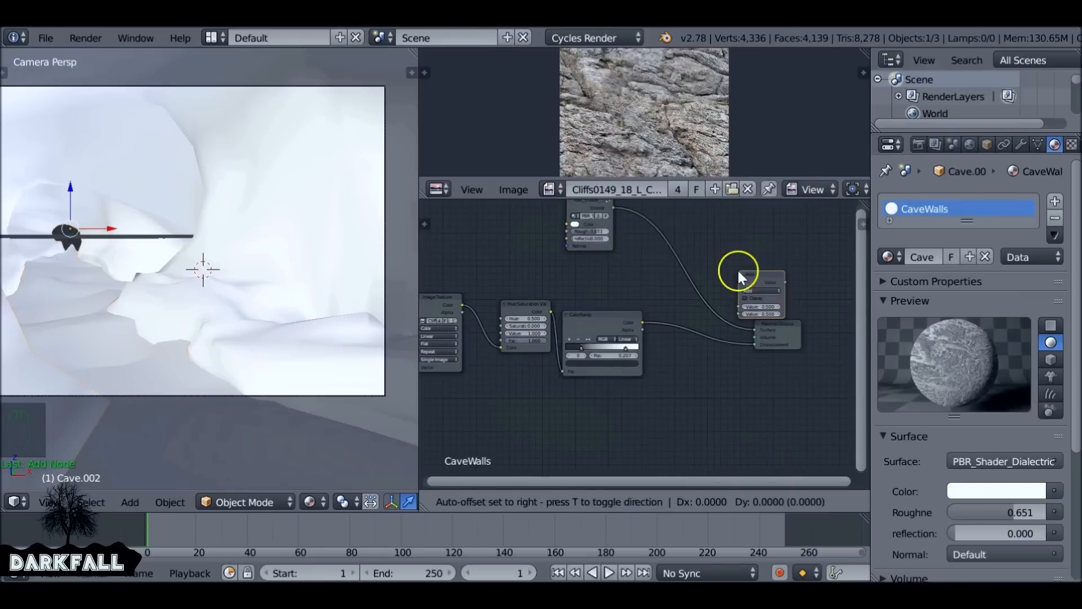
click(677, 313)
scroll(689, 324, up, 4)
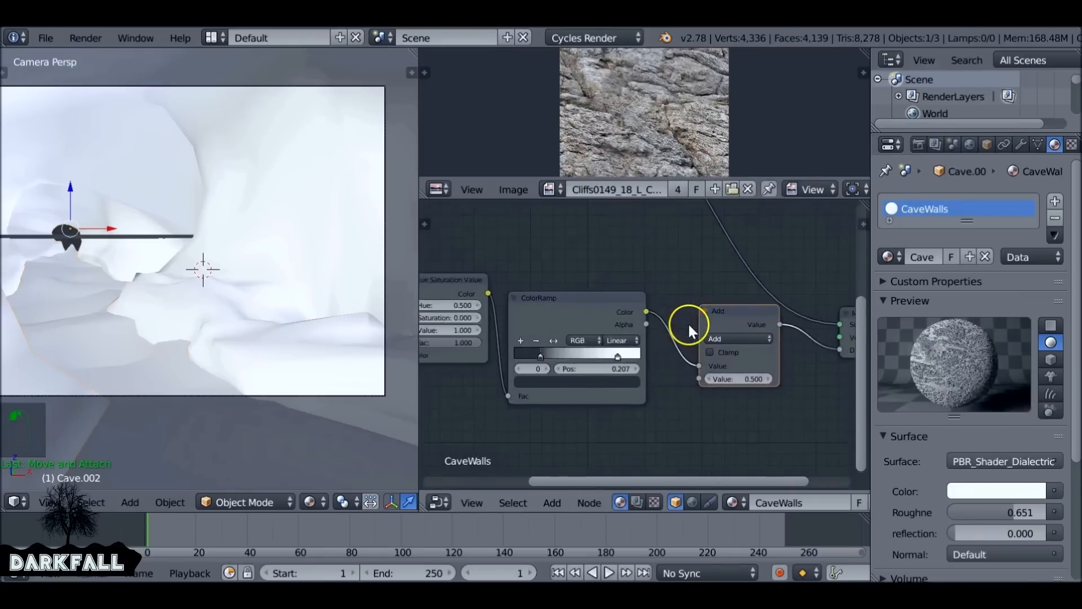
Set the Math node's operation to Multiply and its second value to 1
click(747, 338)
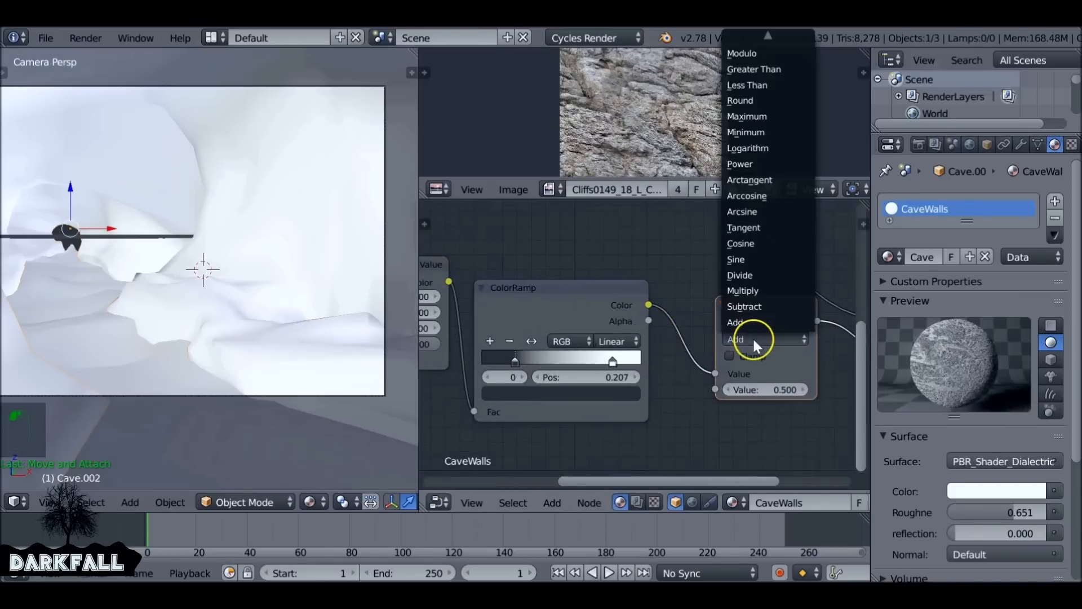
click(745, 290)
click(759, 389)
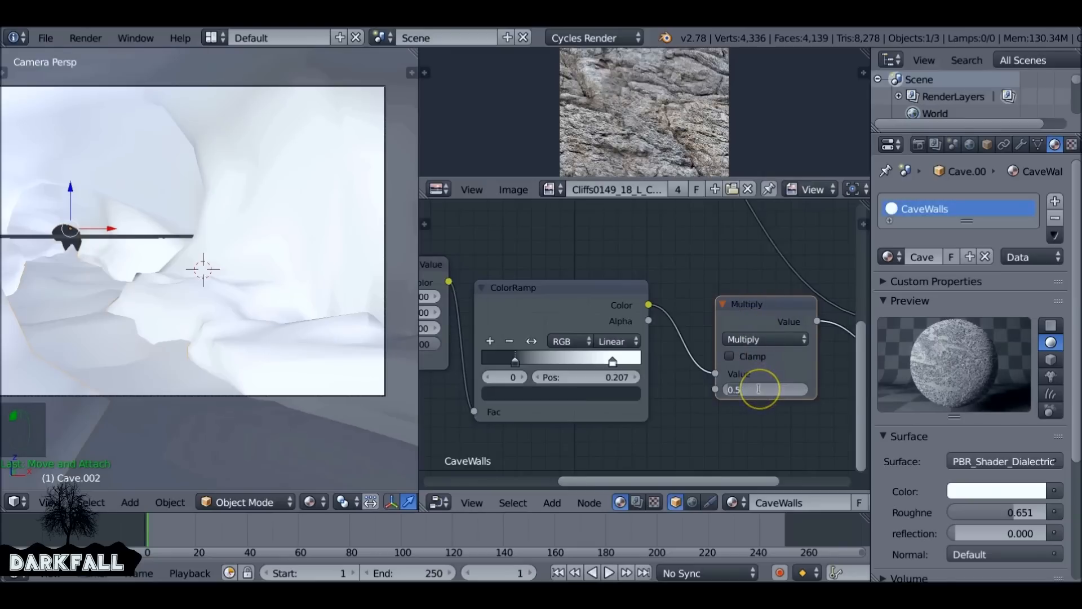
text(1)
key(Return)
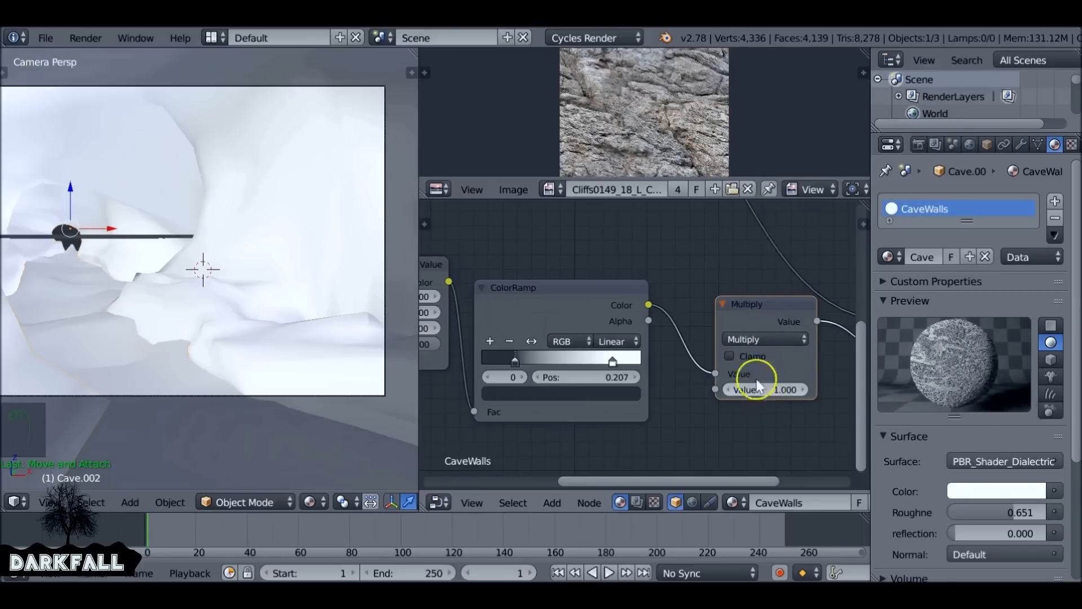
scroll(735, 362, down, 2)
scroll(735, 362, down, 2)
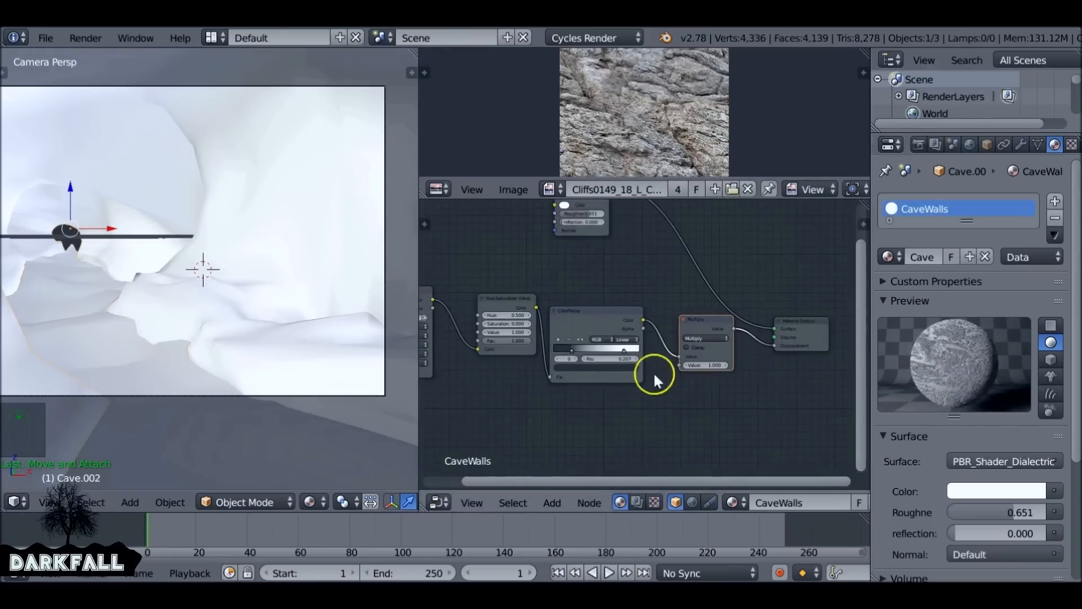
Expand the CaveWalls material's settings and set its displacement method to True
click(1021, 145)
click(1055, 144)
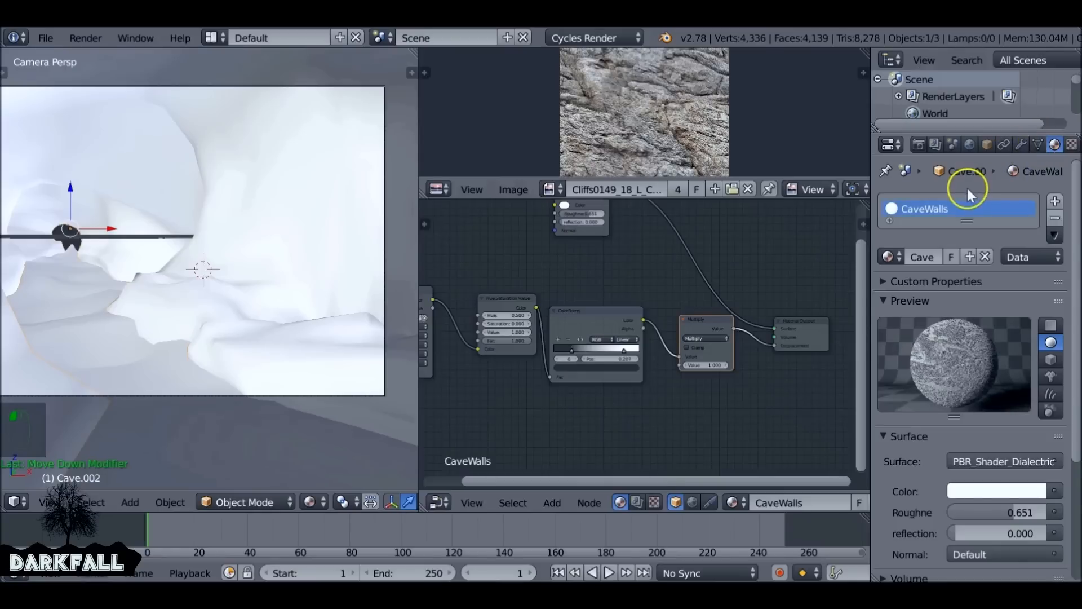
scroll(966, 245, down, 7)
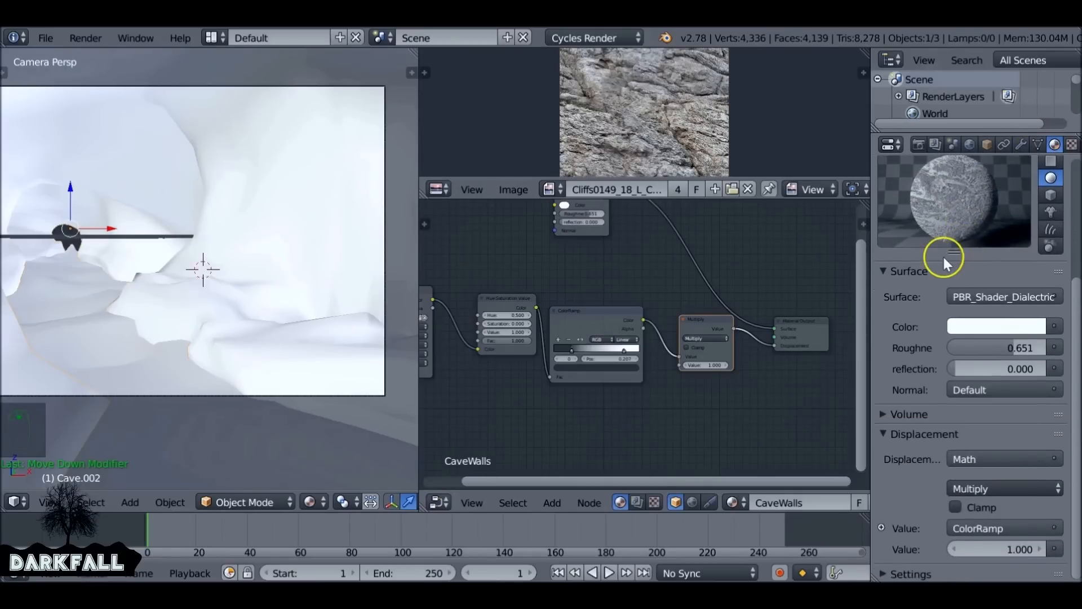
click(908, 573)
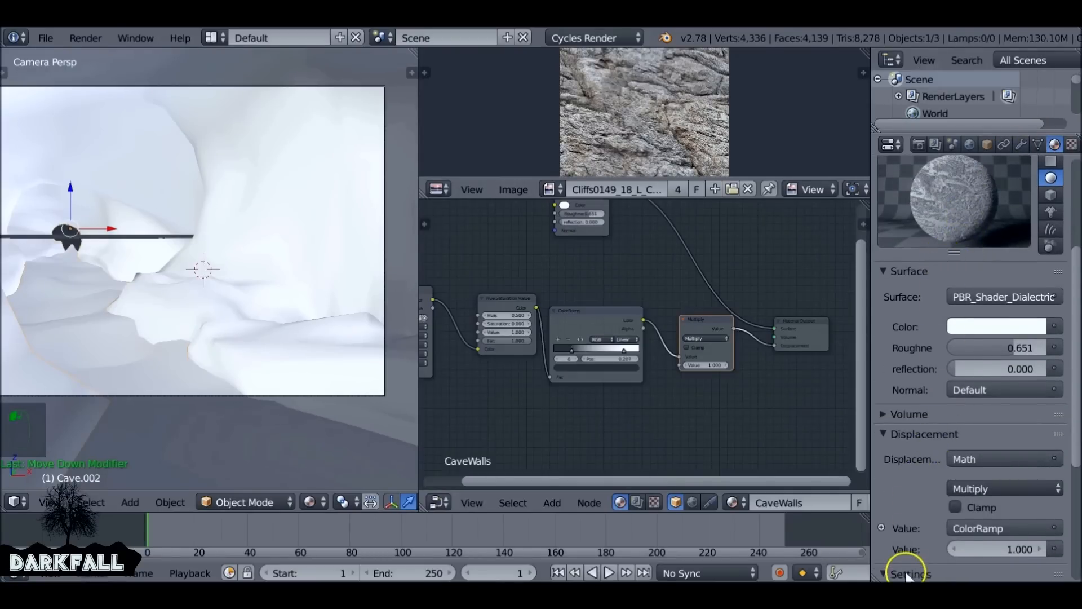
scroll(919, 531, down, 5)
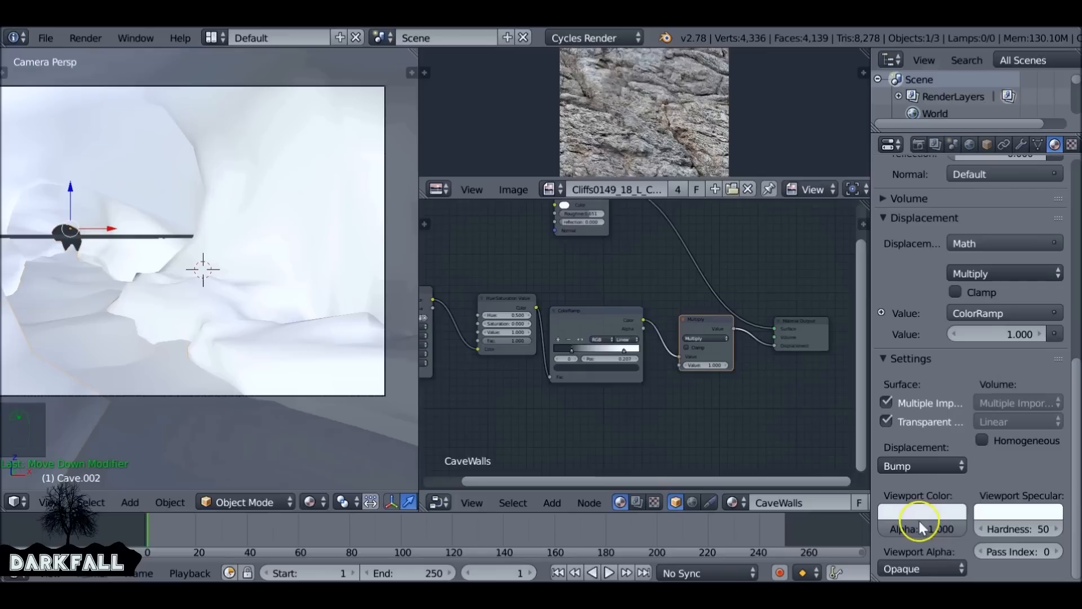
click(902, 464)
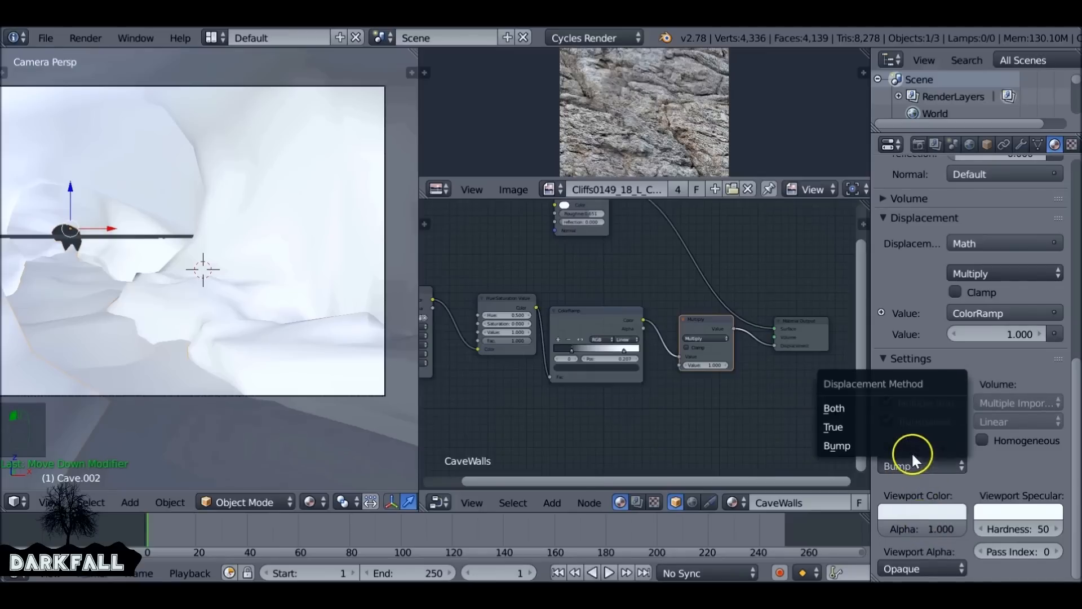
click(890, 426)
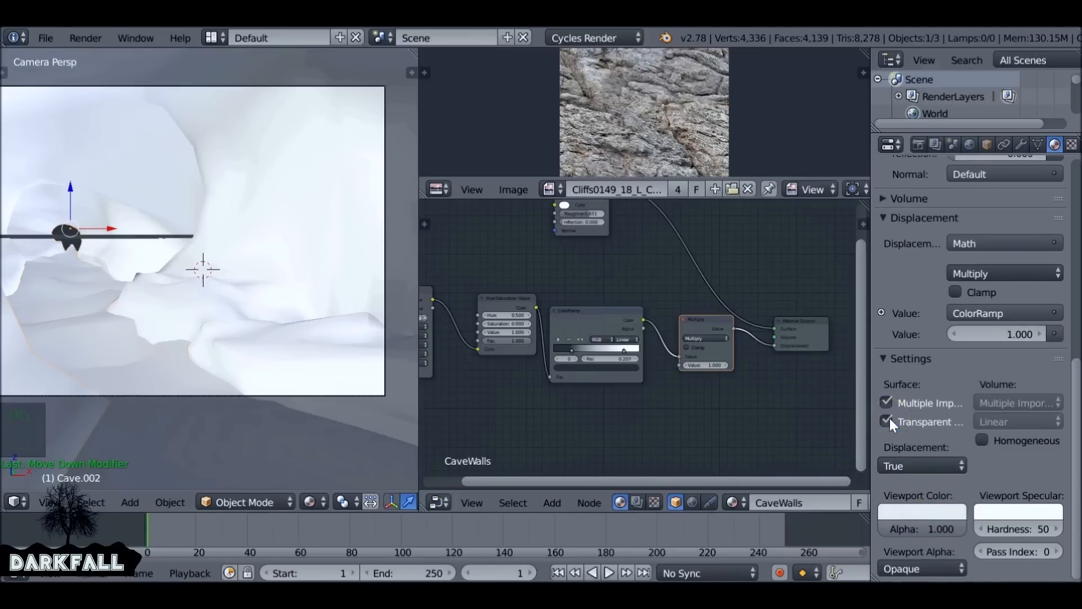
Apply the cave object's transform in Object Mode
key(Tab)
key(Tab)
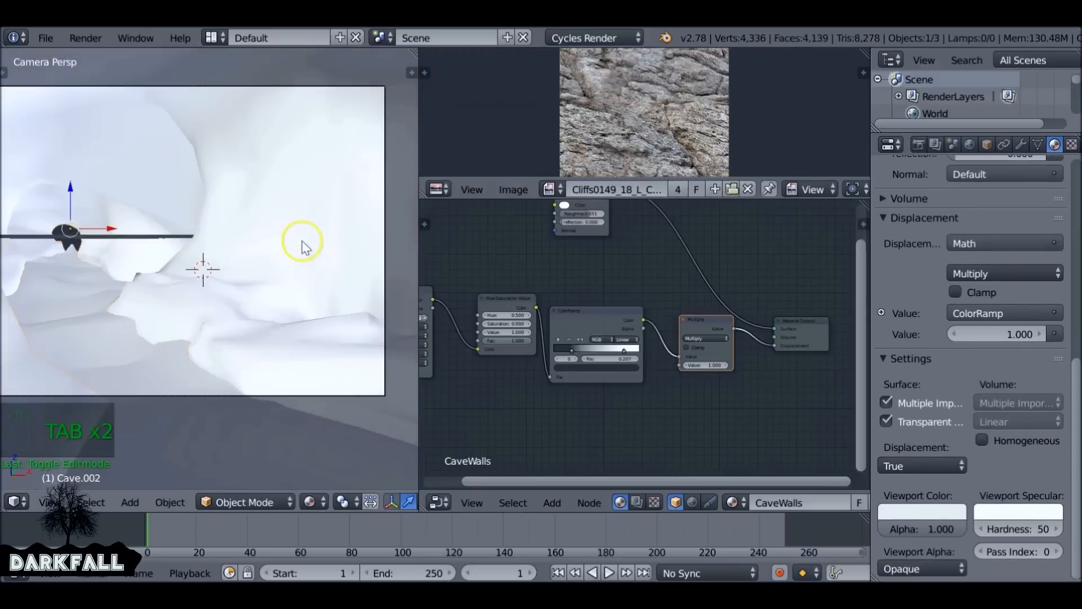
scroll(281, 306, down, 3)
scroll(256, 299, up, 1)
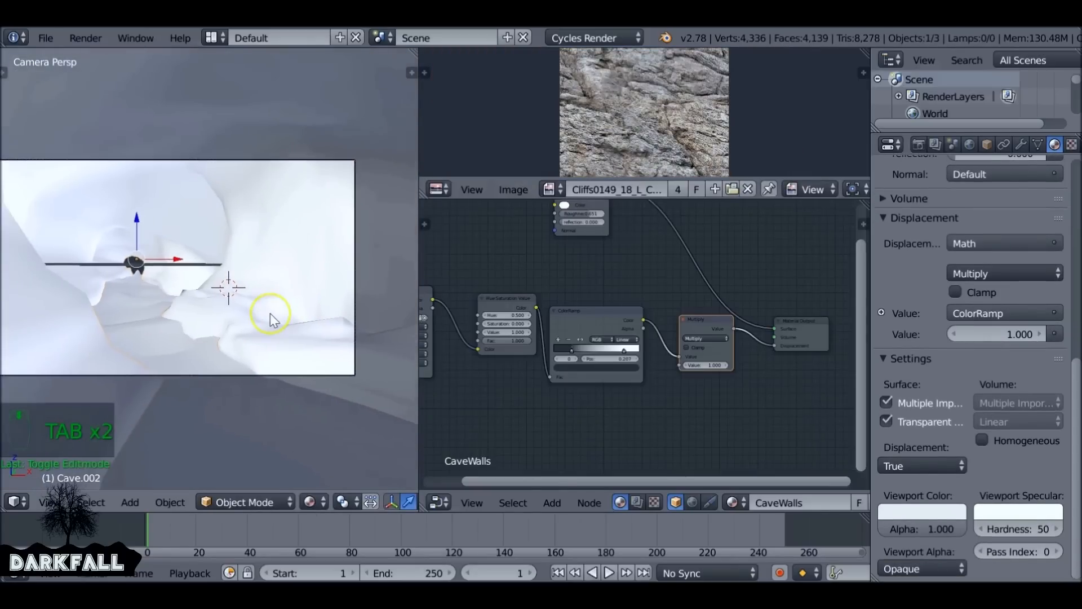
key(ctrl+a)
click(263, 303)
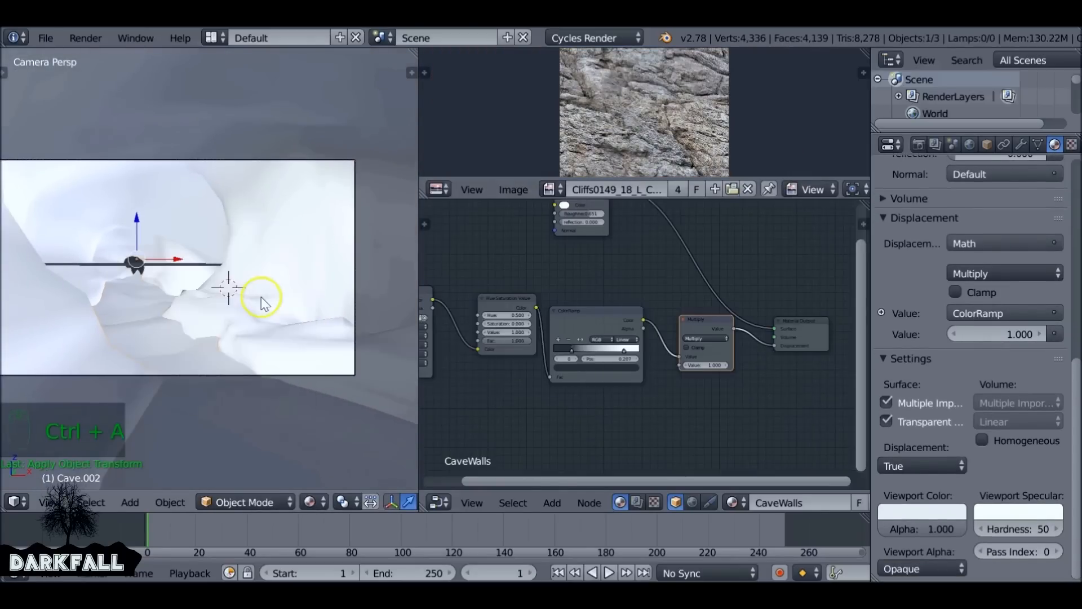
Preview the Multiply node's output through an emission viewer and switch the surface back to the PBR shader
middle_drag(675, 345, 693, 395)
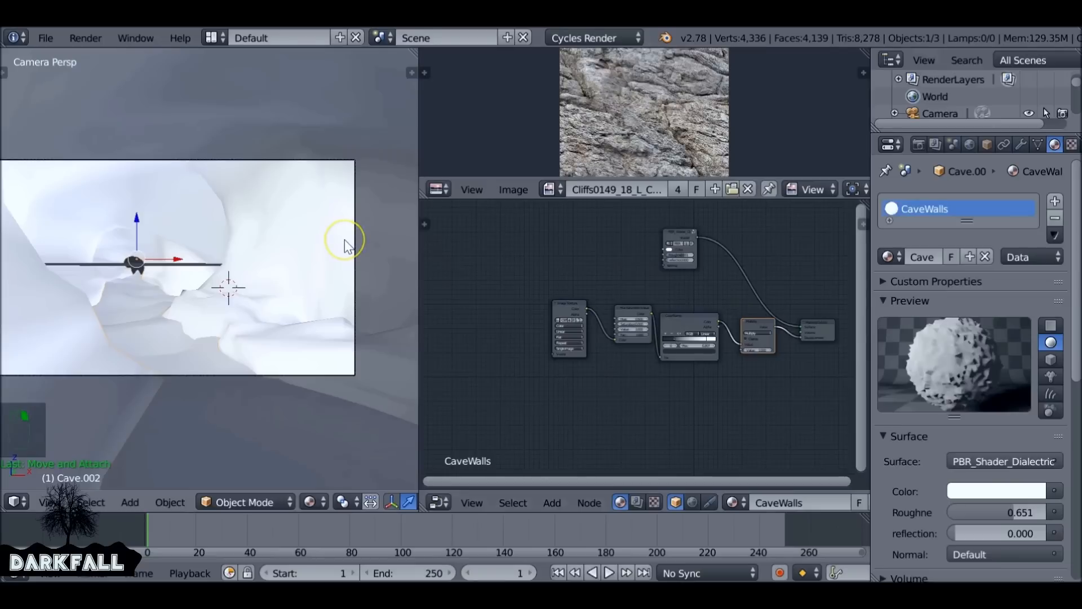
click(656, 274)
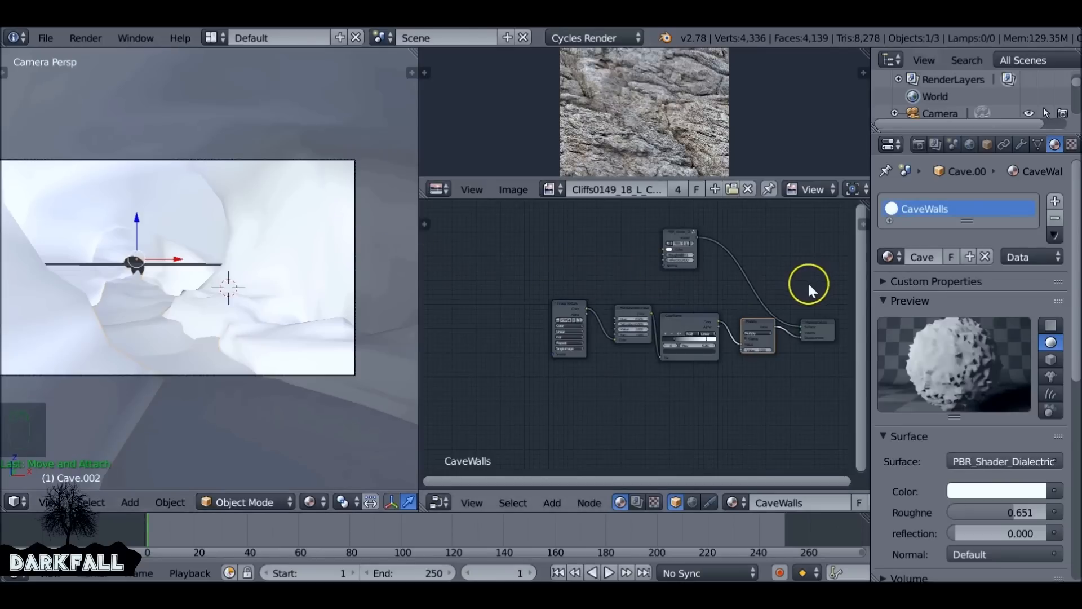
ctrl+middle_drag(805, 299, 689, 398)
ctrl+shift+click(680, 371)
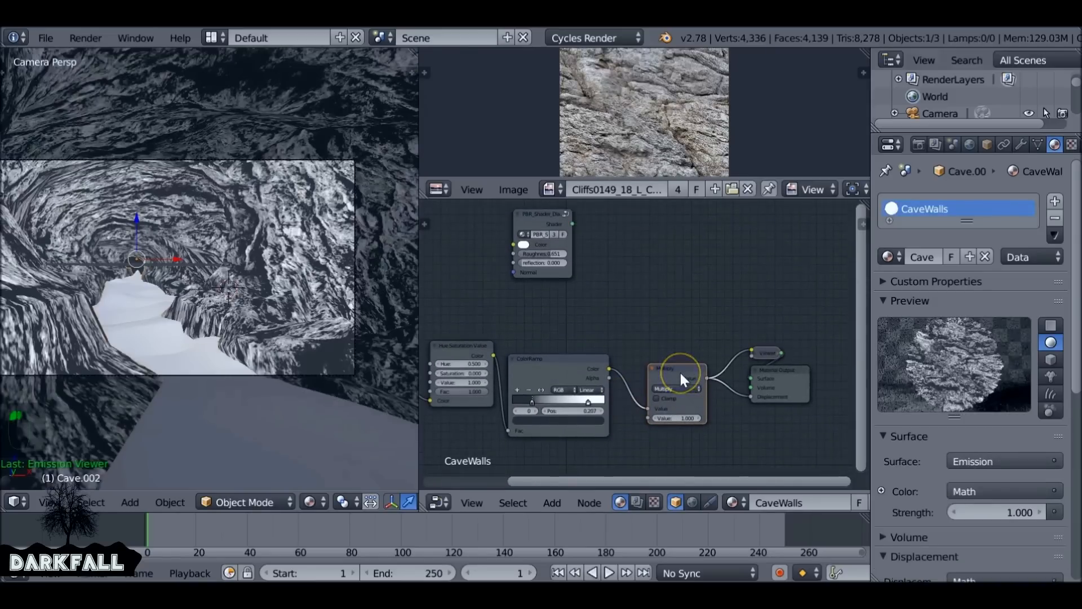
ctrl+shift+click(564, 218)
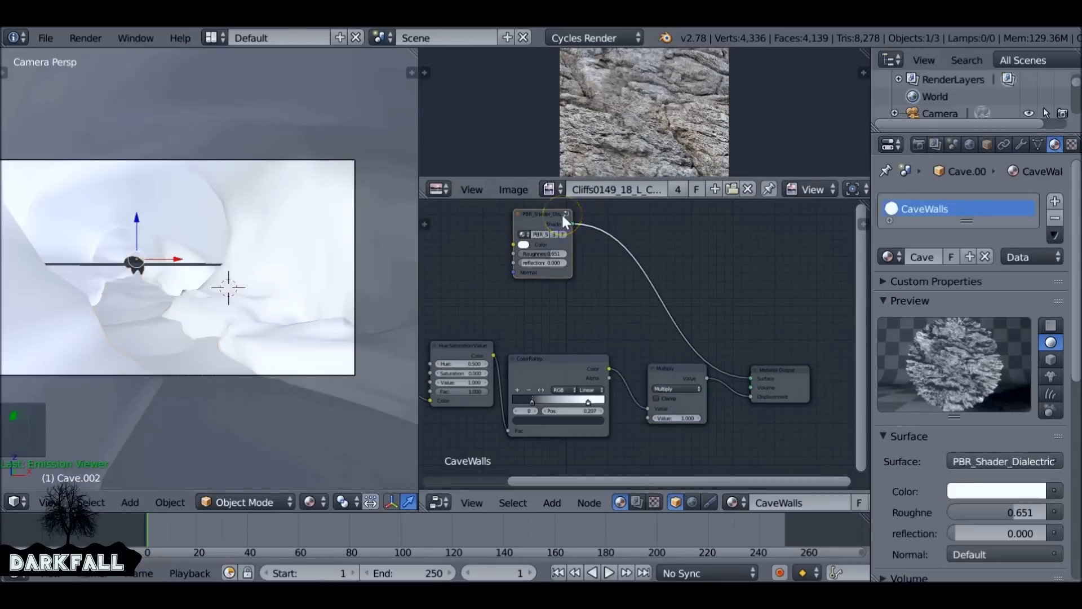
middle_drag(589, 339, 632, 345)
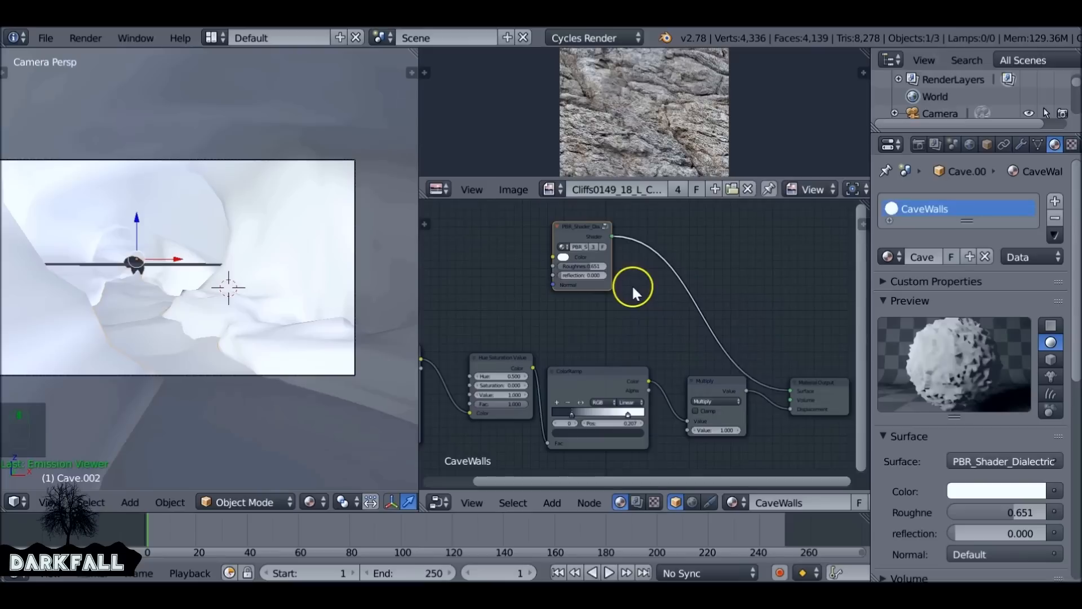
Move the Image Texture node away from the Hue Saturation Value node and place a new Bump node above, beside the PBR shader
scroll(582, 324, down, 1)
middle_drag(582, 324, 664, 334)
drag(518, 370, 466, 367)
key(shift+a)
mouse_move(553, 302)
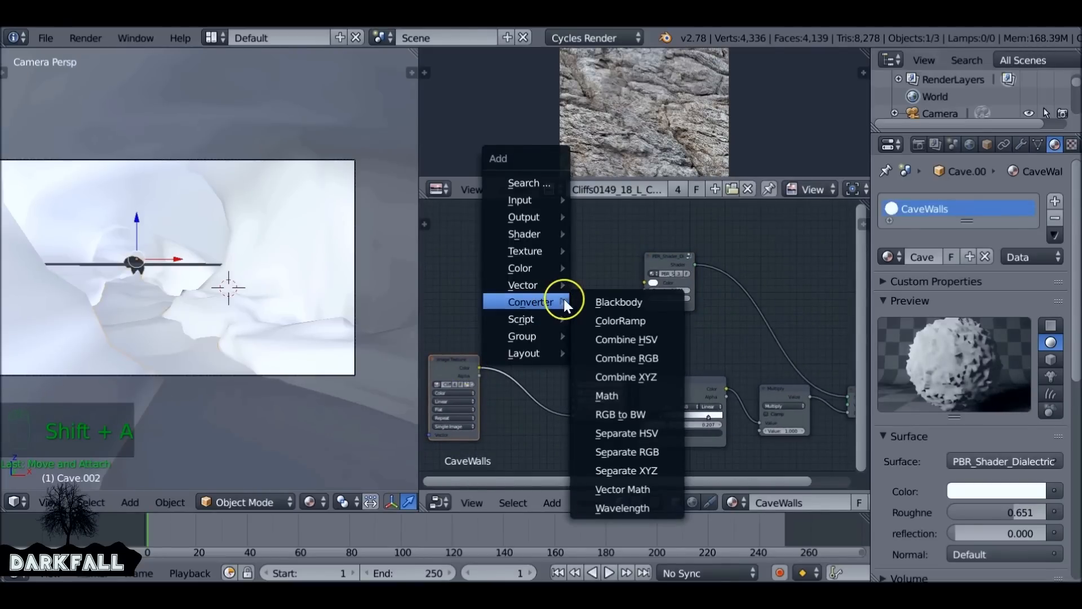
click(617, 285)
click(519, 268)
scroll(481, 354, up, 2)
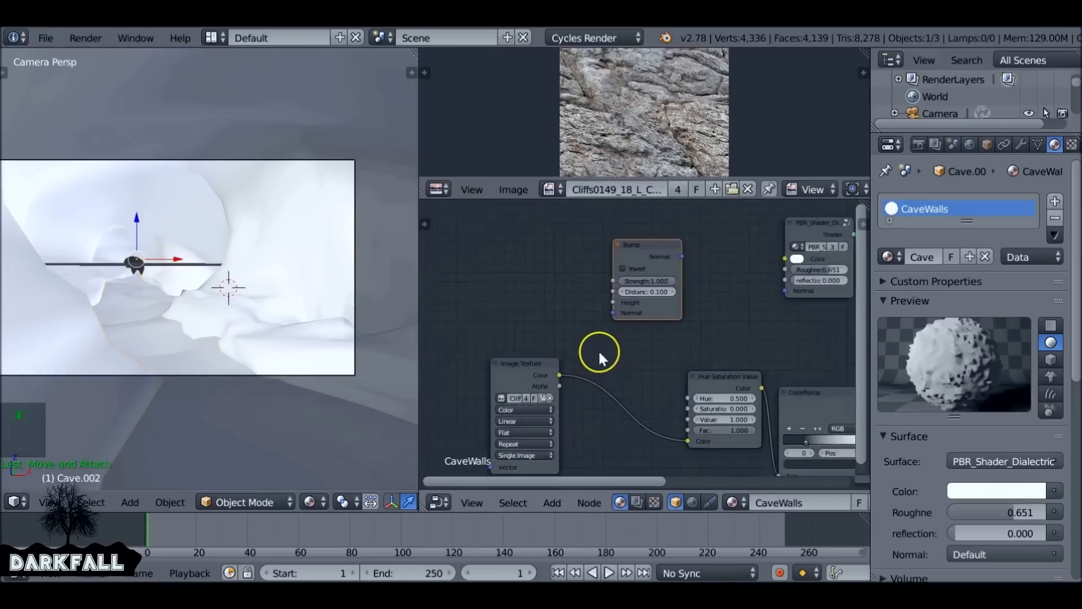
Connect the Image Texture's Color to the Bump node's Height and the Bump's Normal output to the PBR shader's Normal input
scroll(598, 354, up, 2)
drag(531, 389, 610, 283)
middle_drag(624, 287, 550, 279)
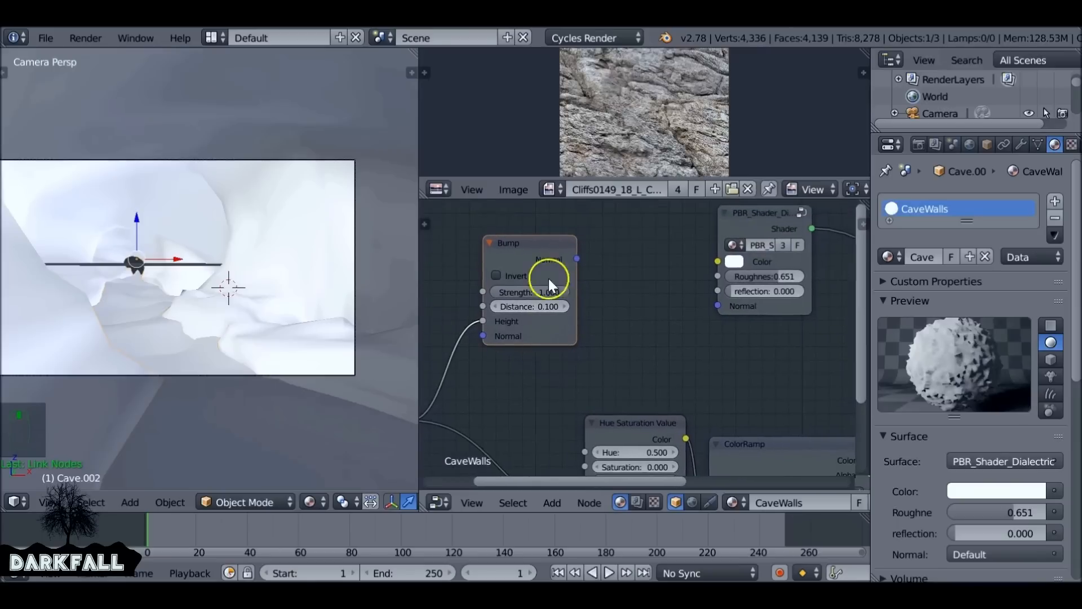
scroll(637, 340, down, 2)
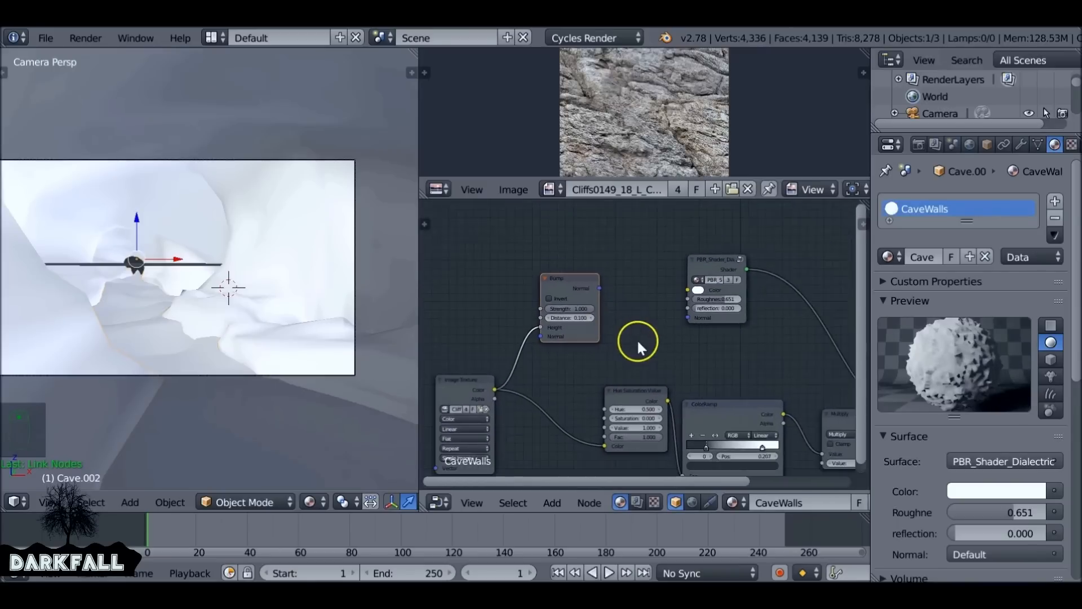
middle_drag(614, 317, 570, 300)
drag(559, 273, 648, 299)
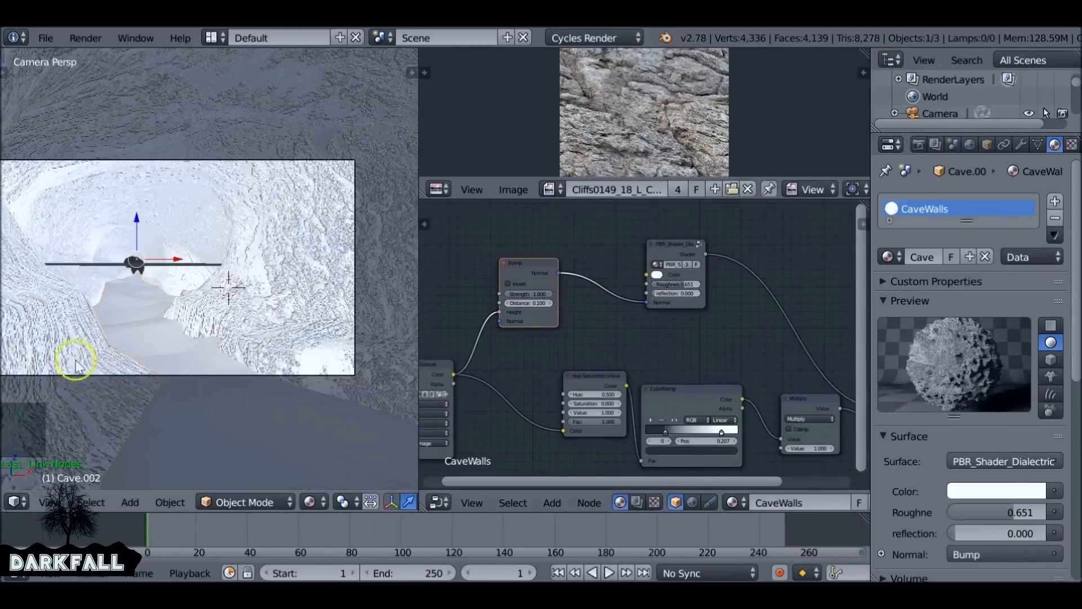
scroll(303, 282, up, 5)
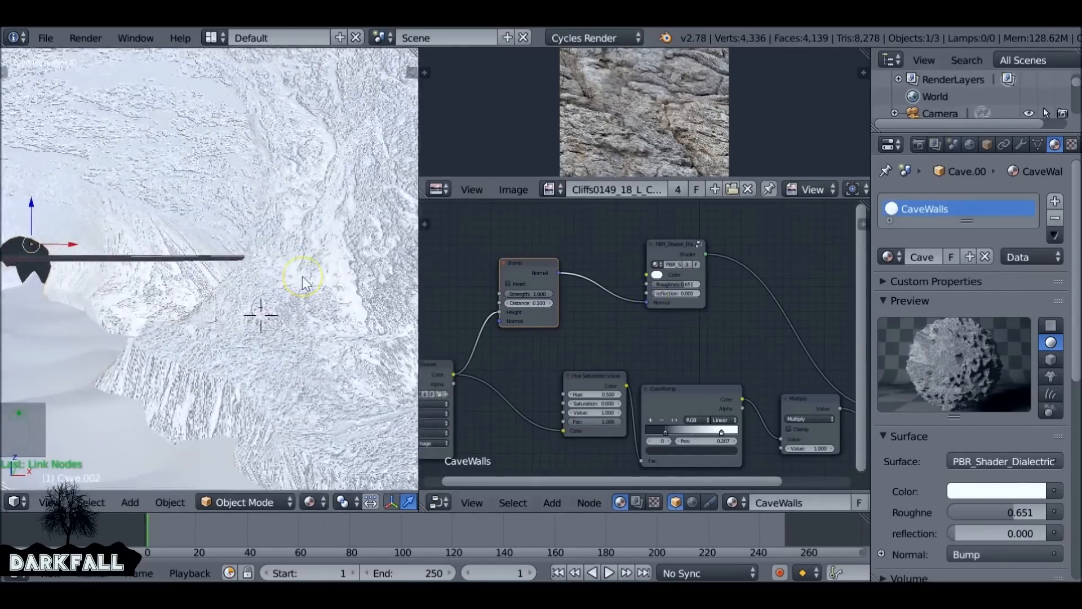
scroll(177, 341, down, 5)
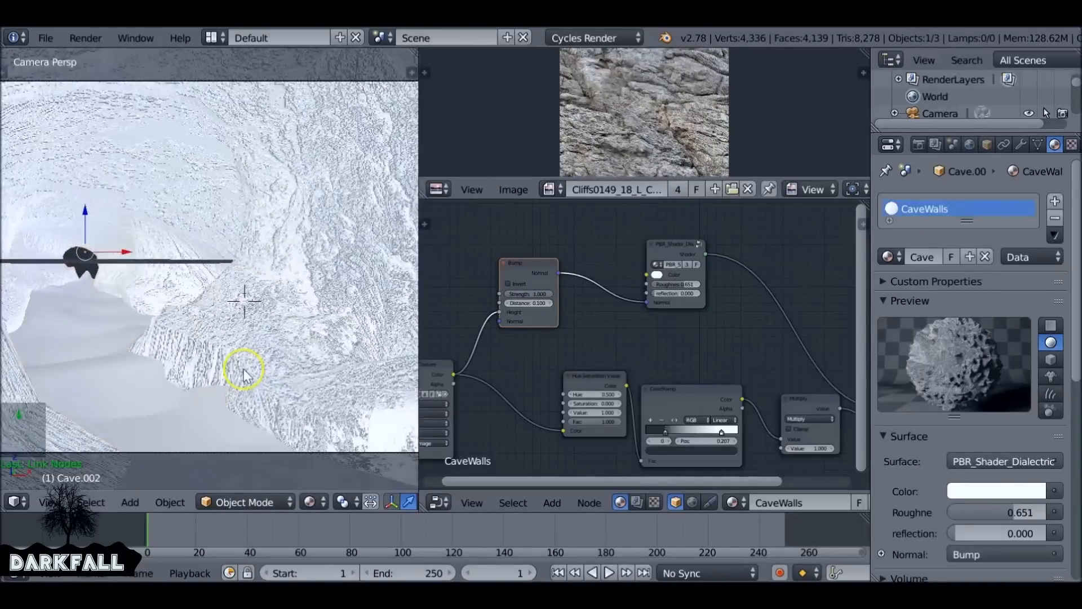
Move the Image Texture node slightly away from the Bump and Hue Saturation Value nodes to space out the layout
middle_drag(541, 323, 603, 309)
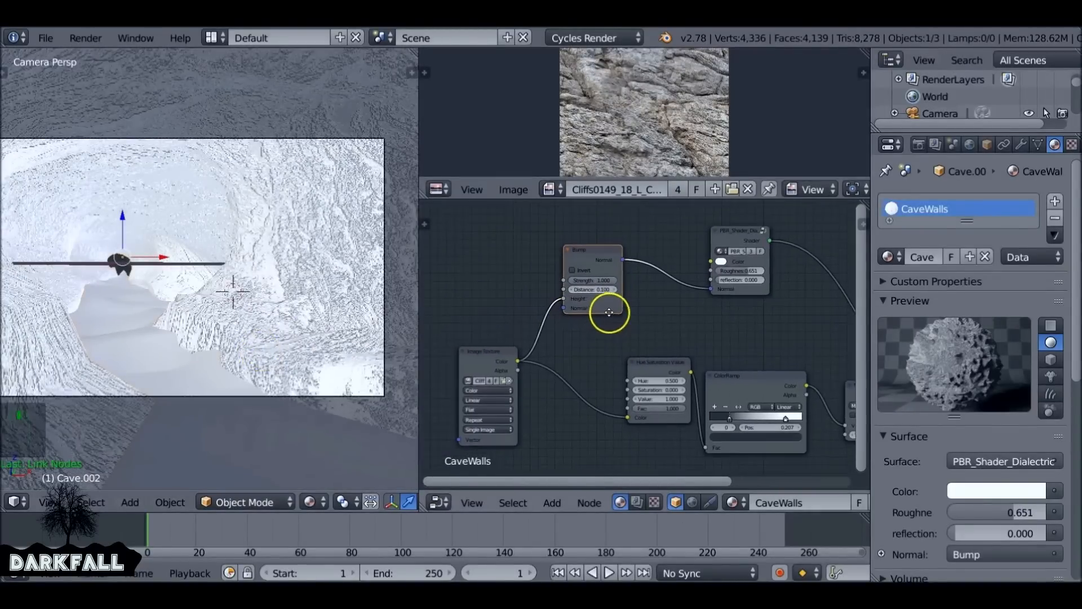
click(493, 350)
drag(492, 350, 471, 327)
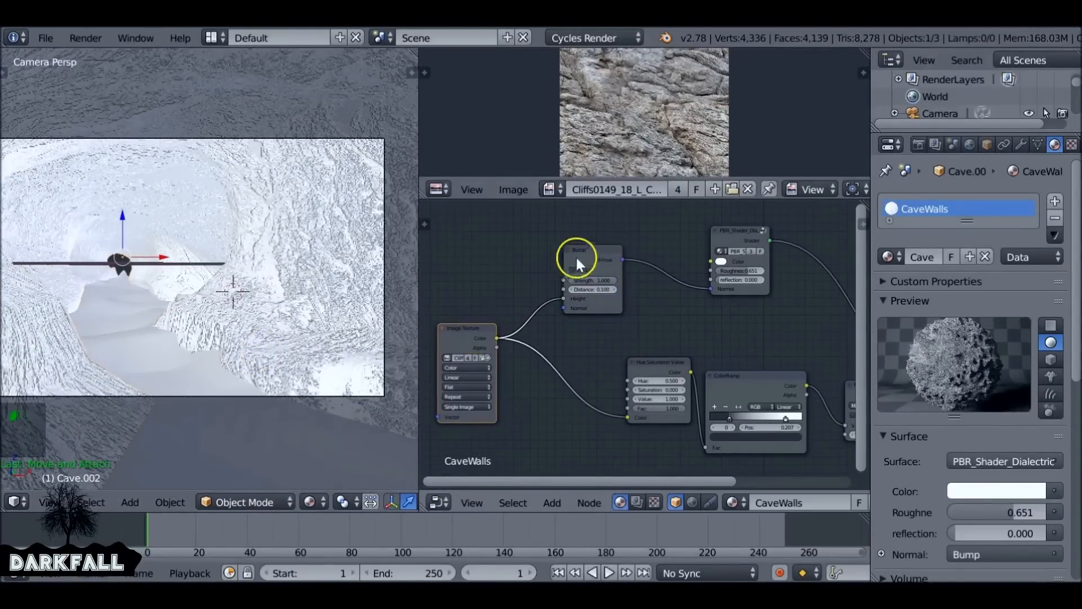
Try distances of 0.09 and 0.02 on the Bump node to compare the wall relief
scroll(607, 283, up, 4)
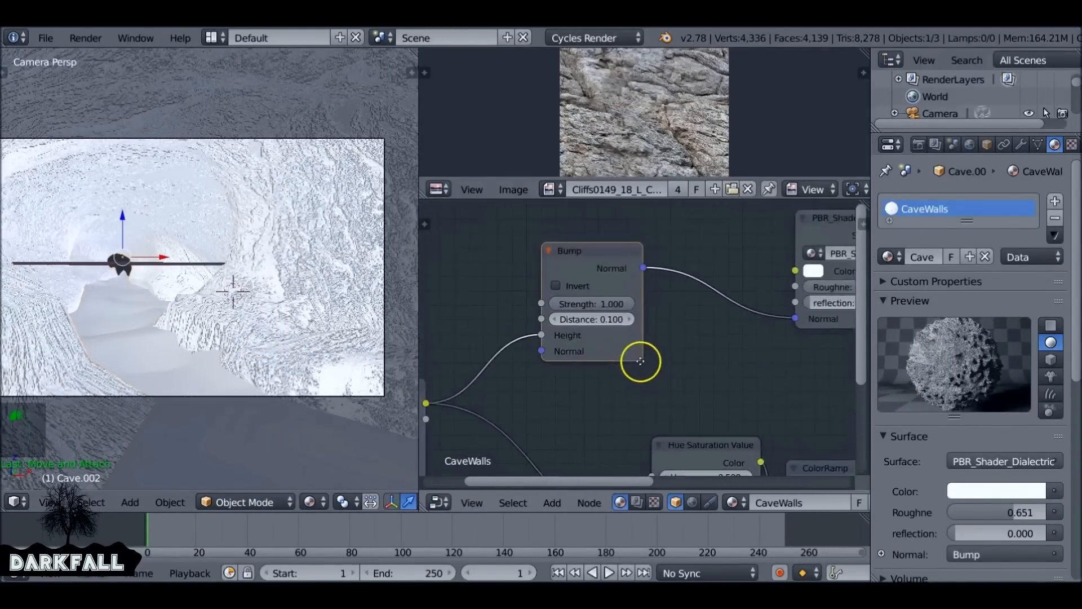
scroll(640, 361, up, 1)
click(590, 312)
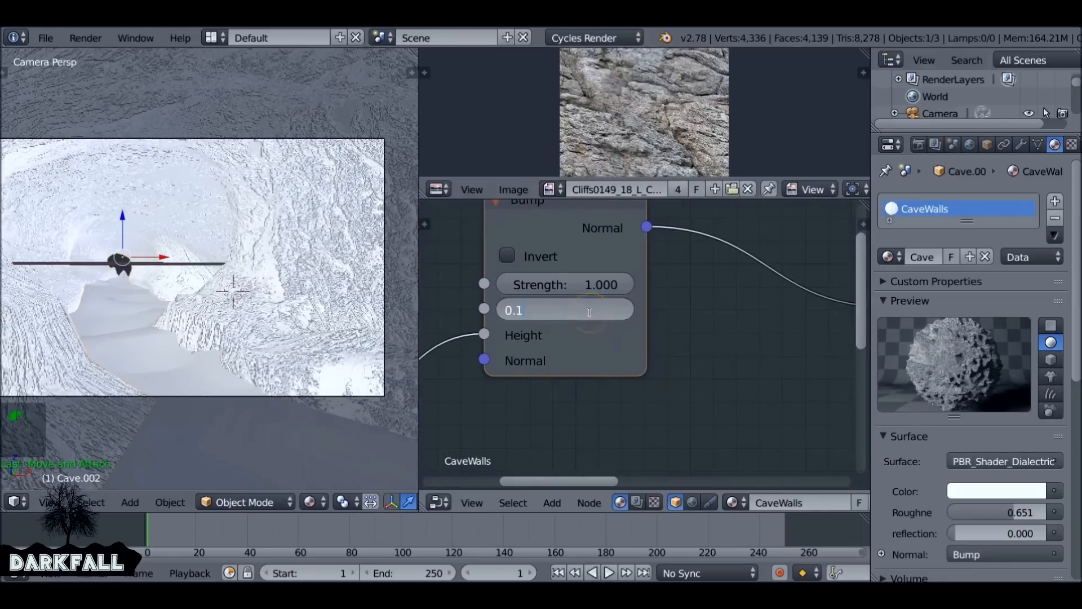
key(Return)
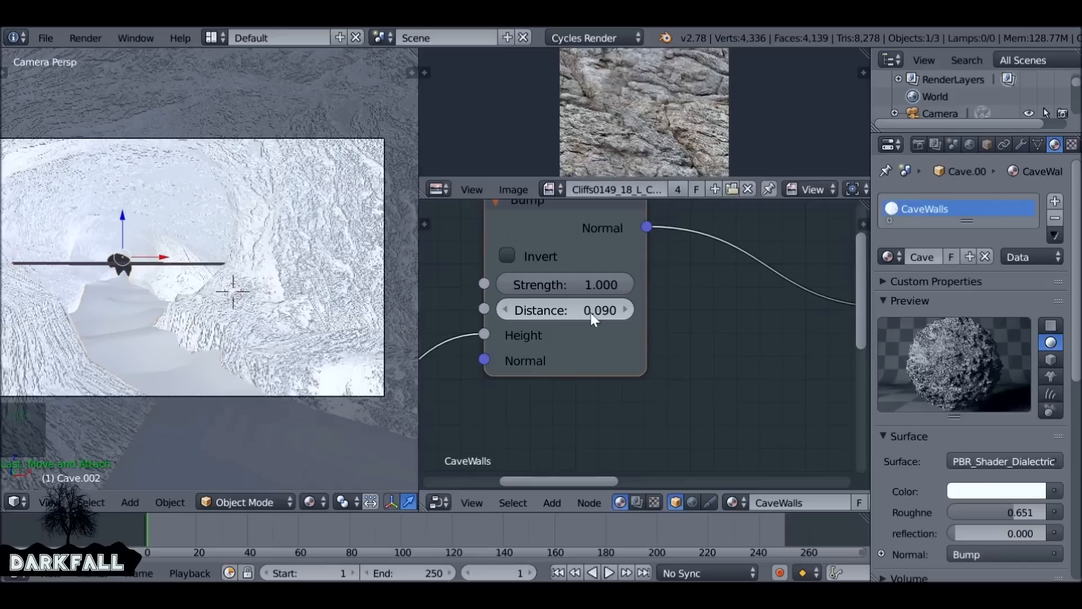
click(591, 313)
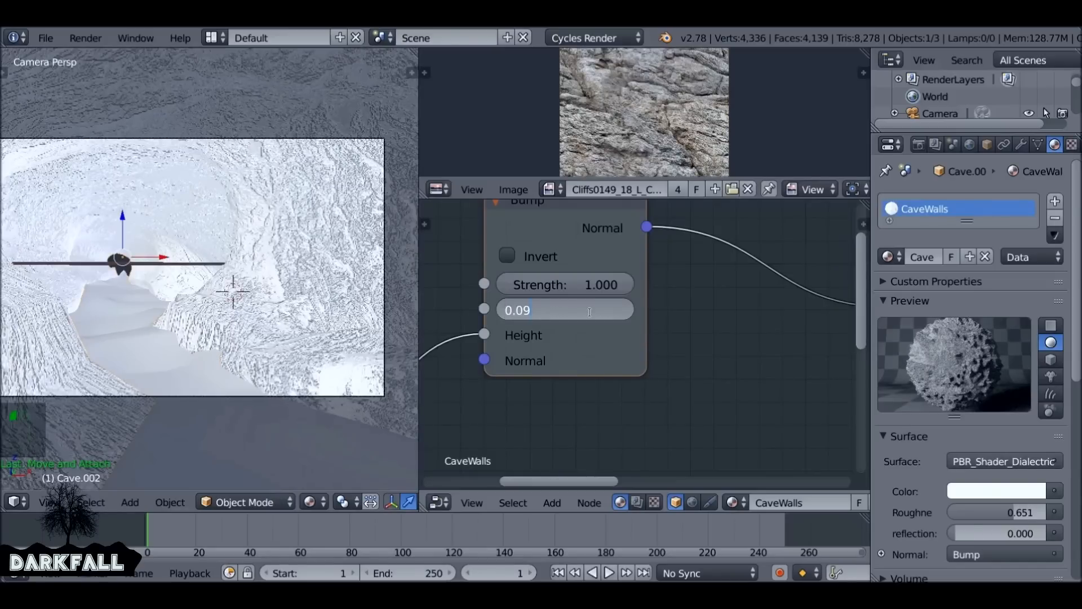
text(2)
key(Return)
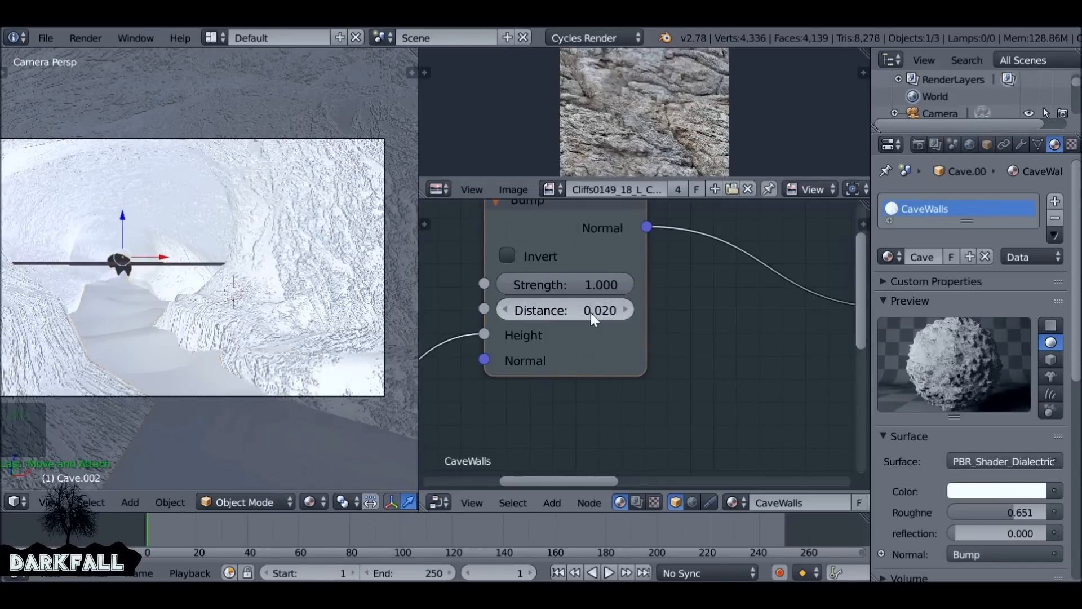
Set the Bump node's distance back to 0.1
click(591, 313)
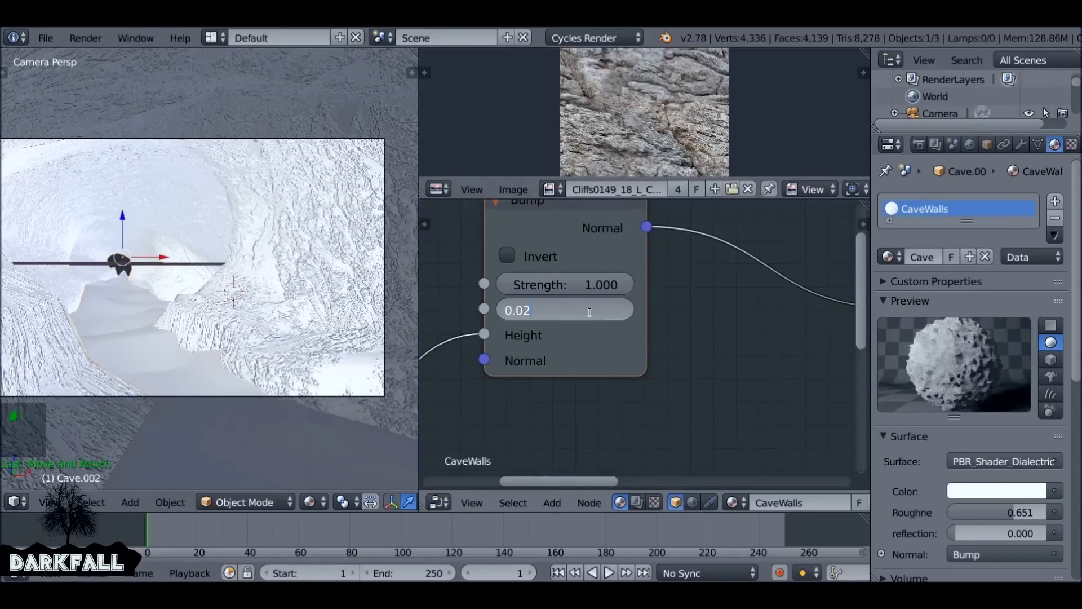
key(BackSpace)
key(BackSpace)
text(1)
key(Return)
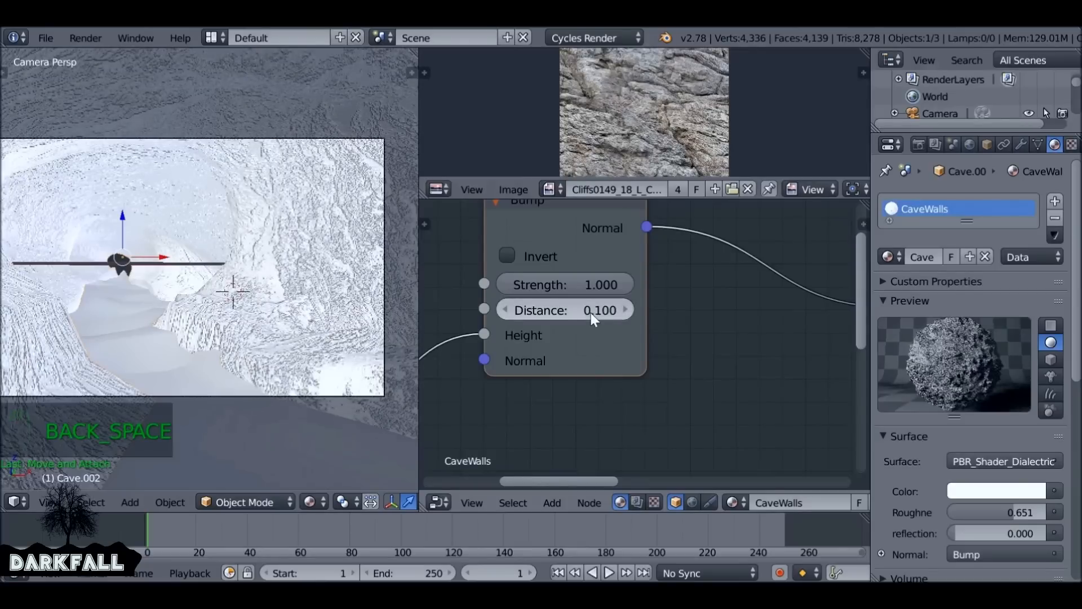
Set the Bump node's distance to 0.5 and save the file
click(591, 313)
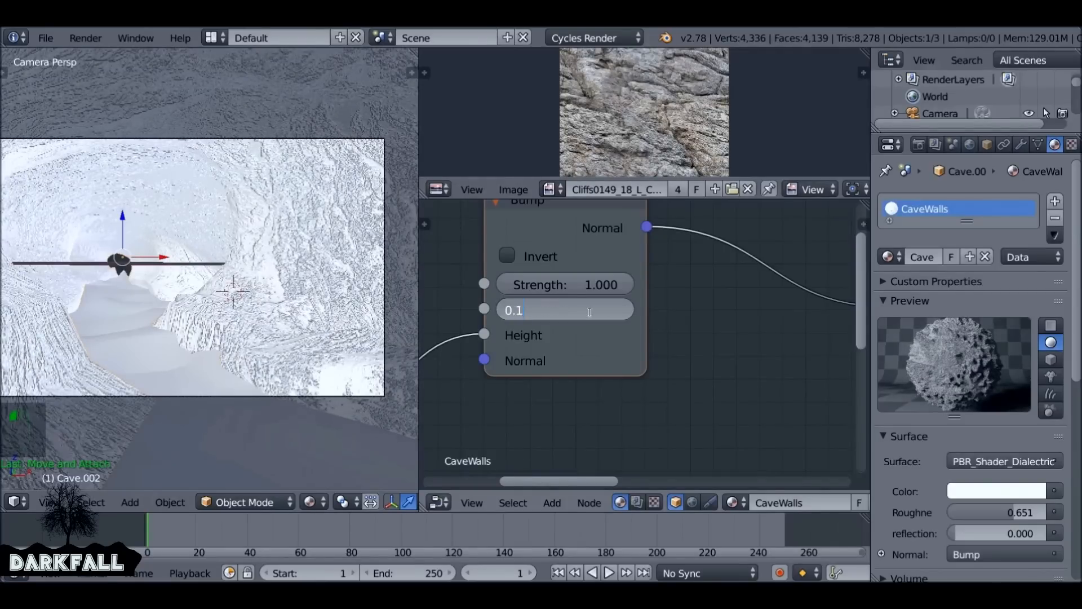
text(5)
key(Return)
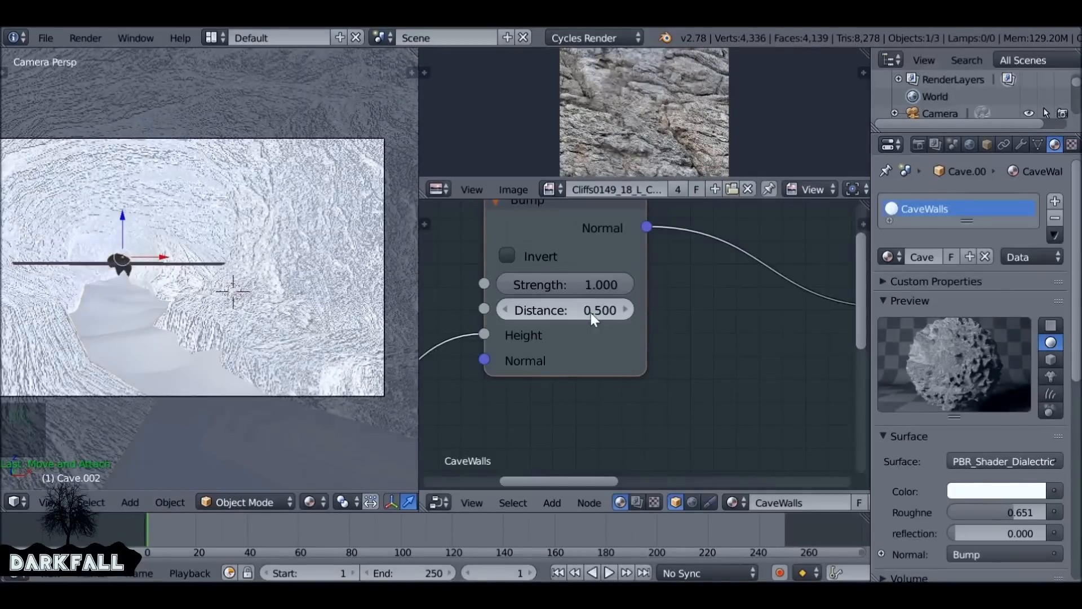
key(ctrl+s)
click(316, 279)
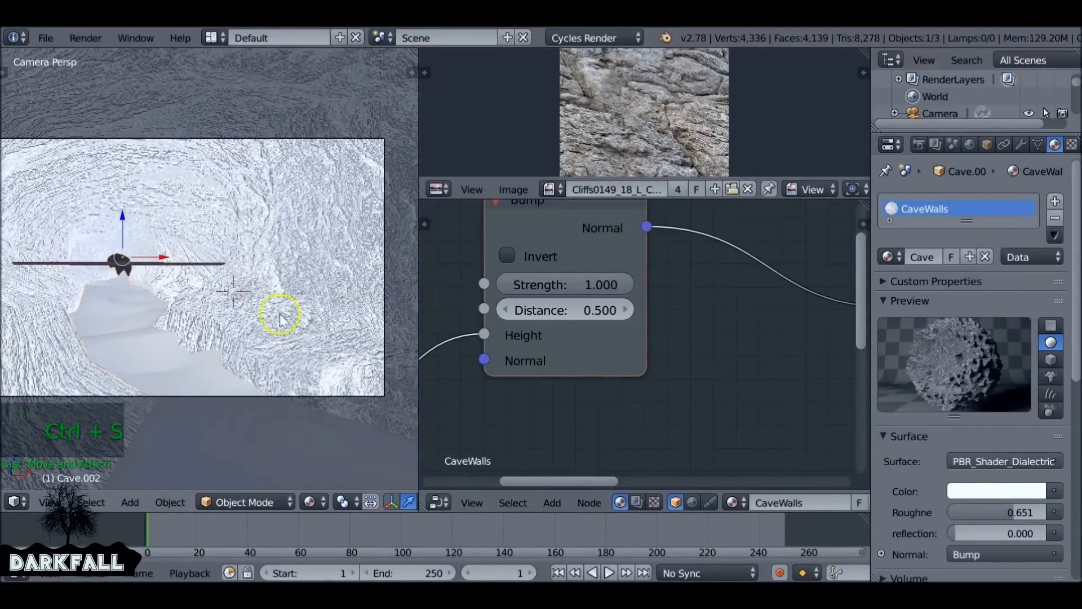
Link the cliff Image Texture's Color output to the PBR shader's Color input in the CaveWalls material
scroll(662, 322, down, 6)
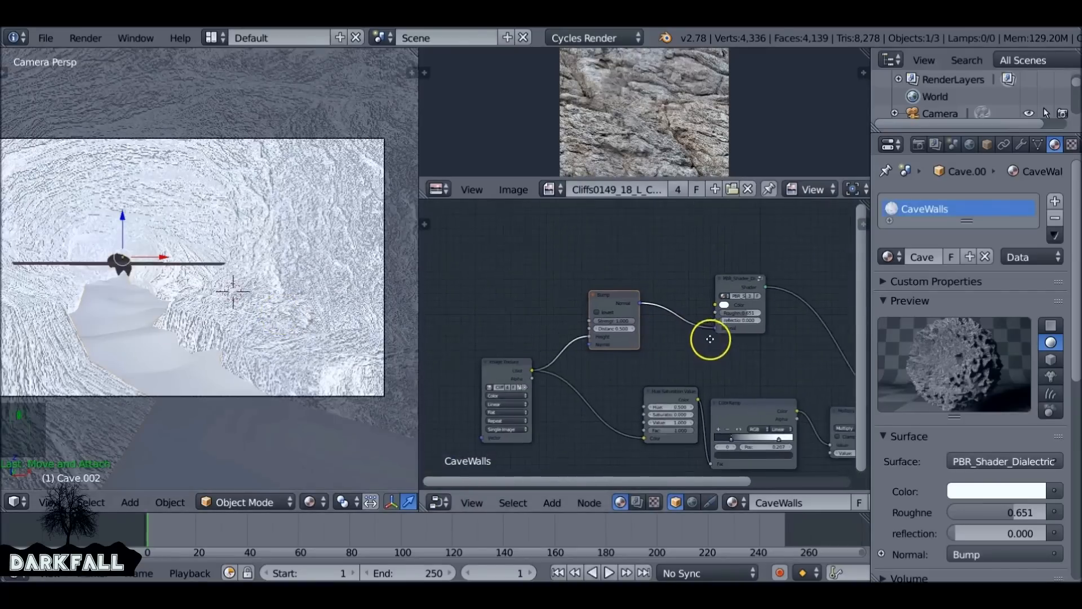
middle_drag(710, 339, 702, 308)
drag(610, 263, 609, 276)
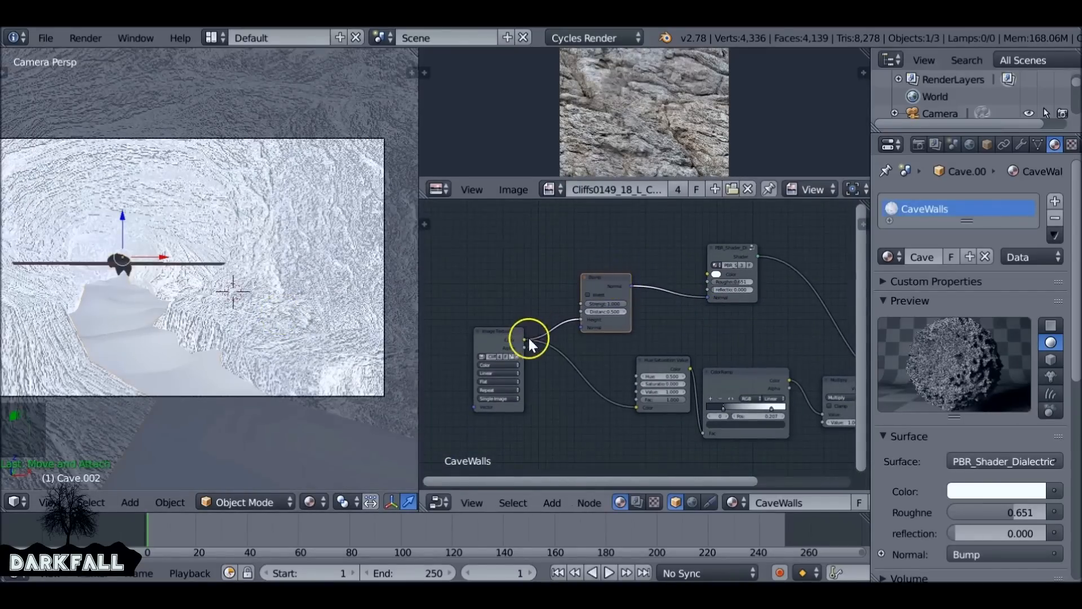
drag(524, 340, 713, 274)
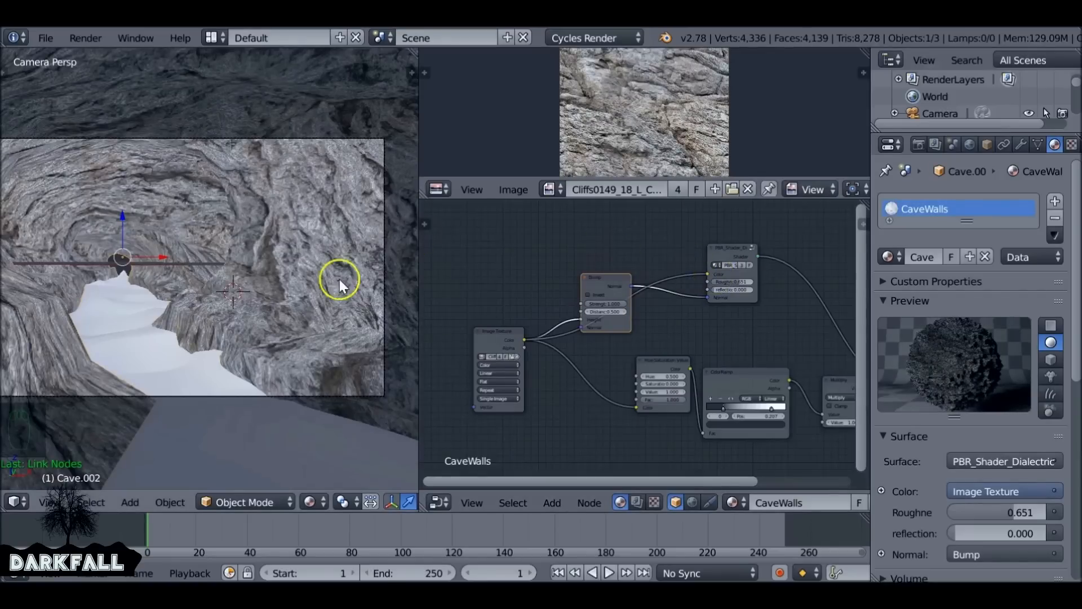
scroll(311, 302, up, 4)
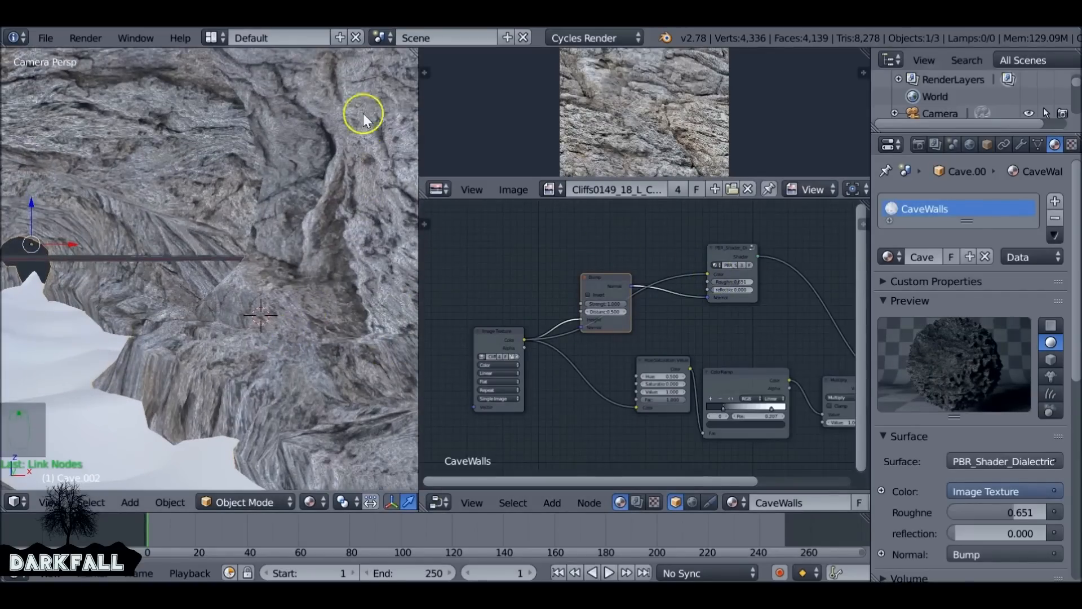
scroll(336, 192, down, 3)
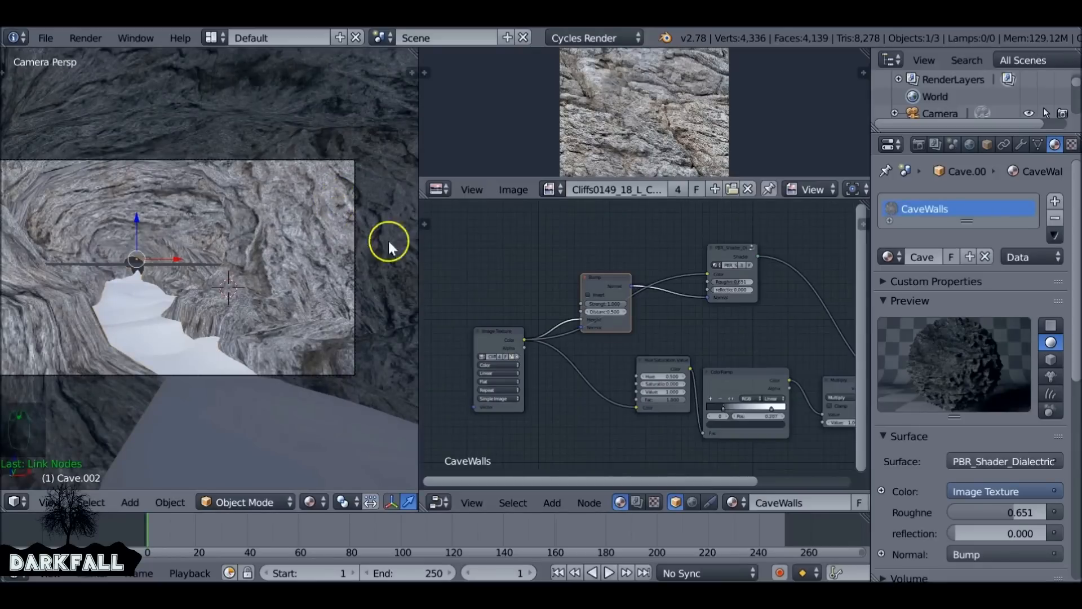
Reposition the RGB Curves node in the upper row of the Cavewall material's node tree
scroll(712, 364, down, 3)
middle_drag(718, 367, 600, 316)
drag(773, 327, 782, 298)
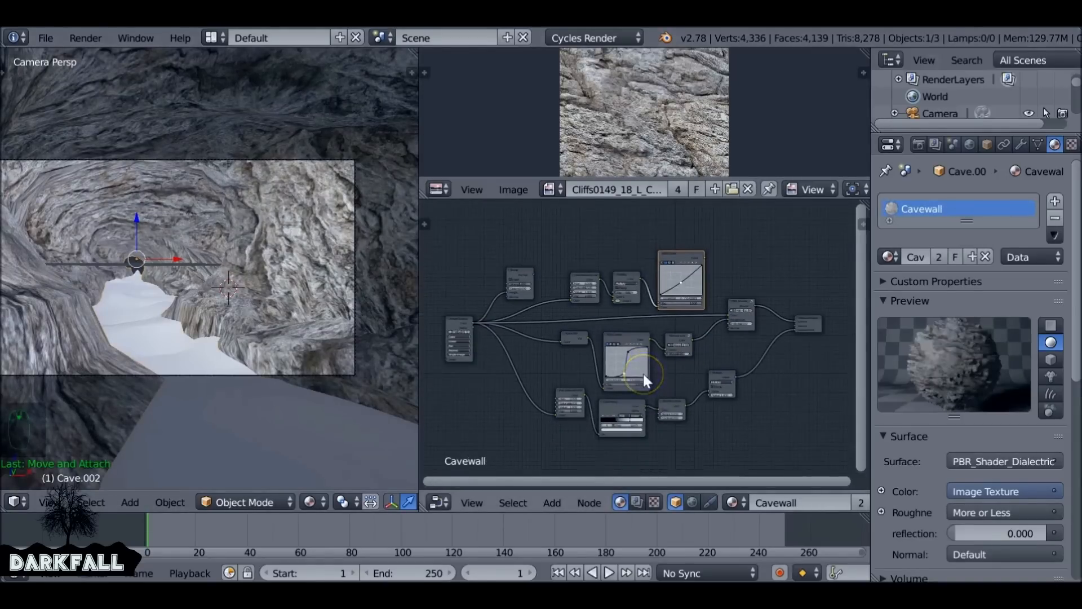
Merge the image editor area into the node editor and widen the node editor into the 3D view
middle_drag(644, 374, 635, 351)
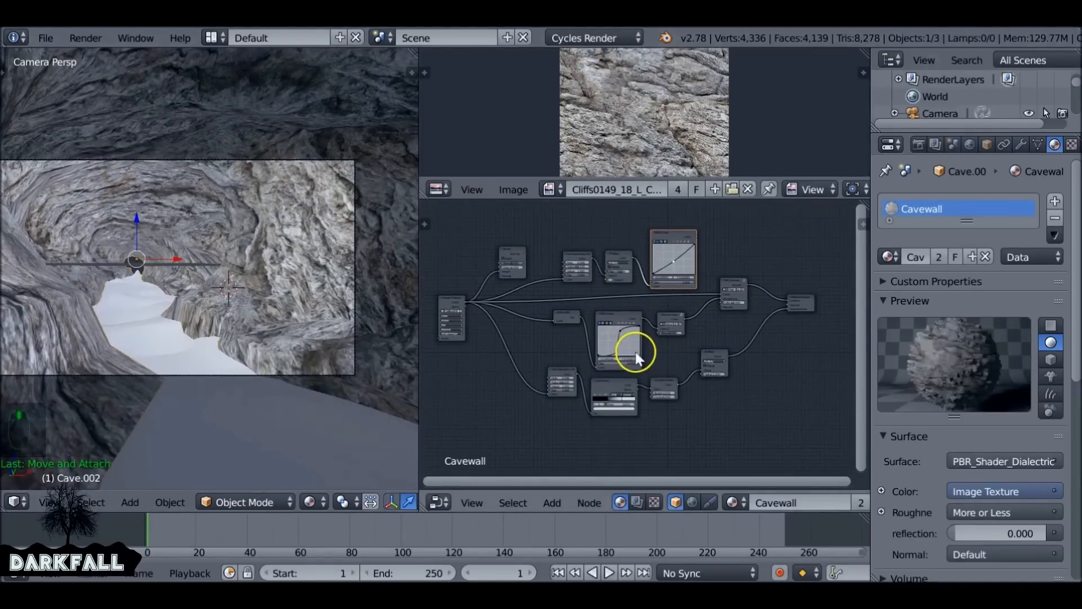
mouse_move(529, 255)
mouse_down()
mouse_move(553, 268)
mouse_move(529, 256)
mouse_up()
scroll(532, 256, up, 4)
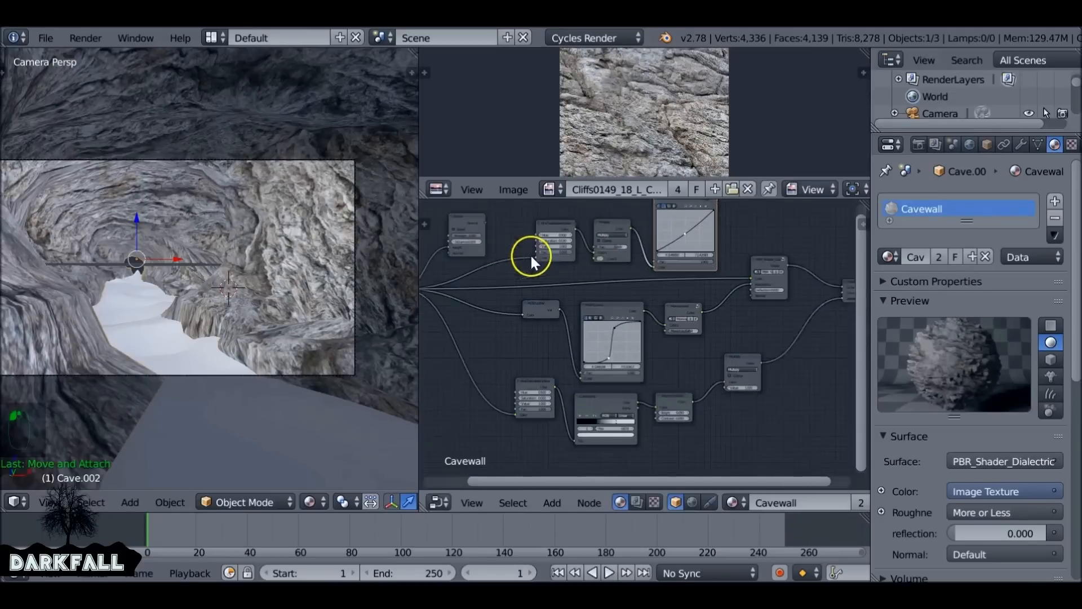
scroll(531, 256, up, 1)
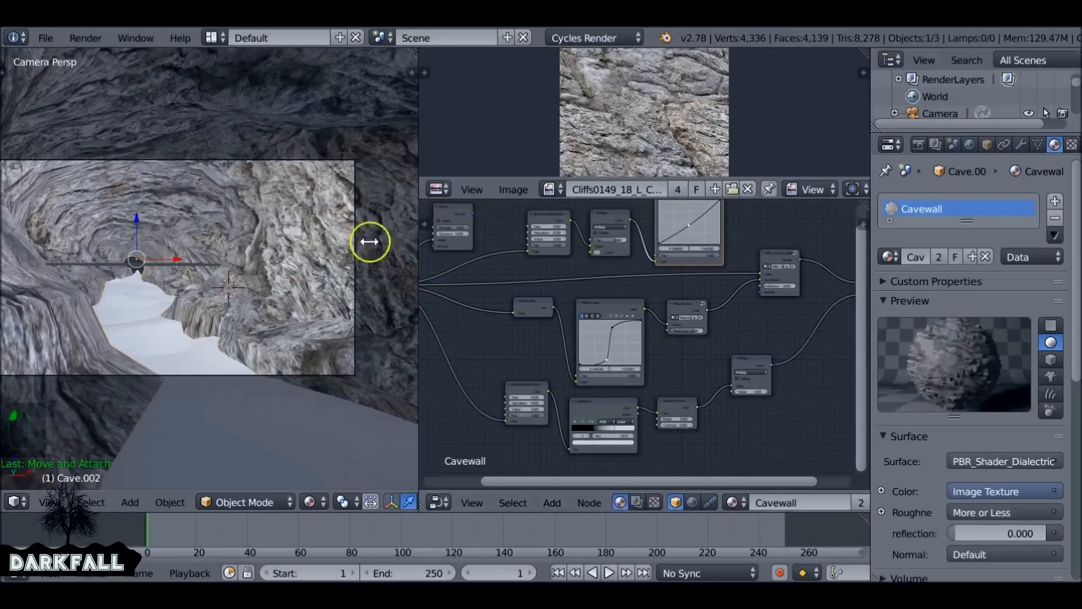
right_click(519, 199)
click(519, 199)
click(534, 158)
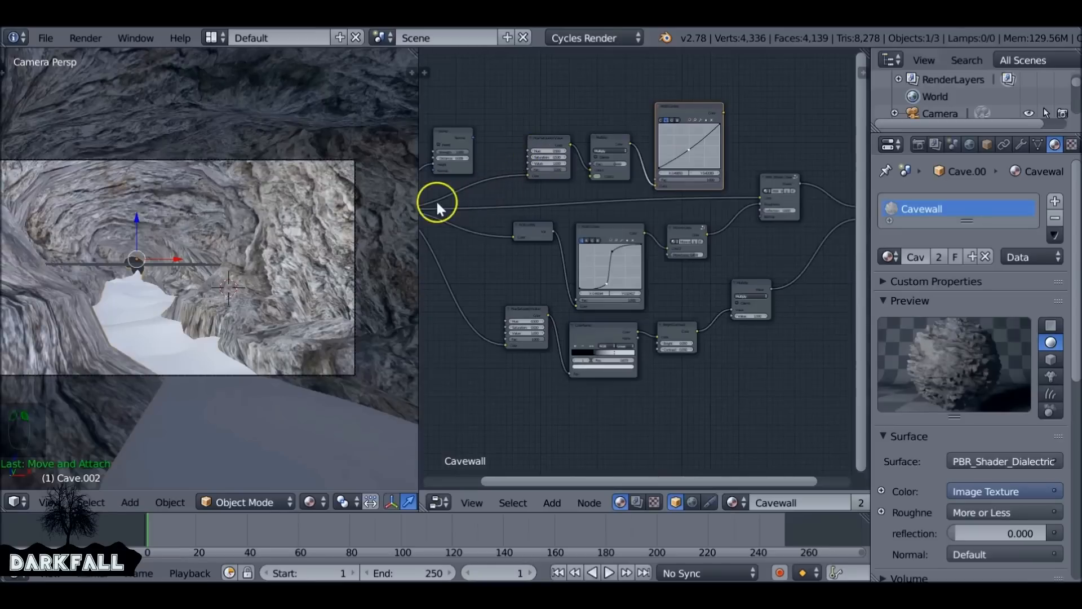
drag(420, 200, 276, 223)
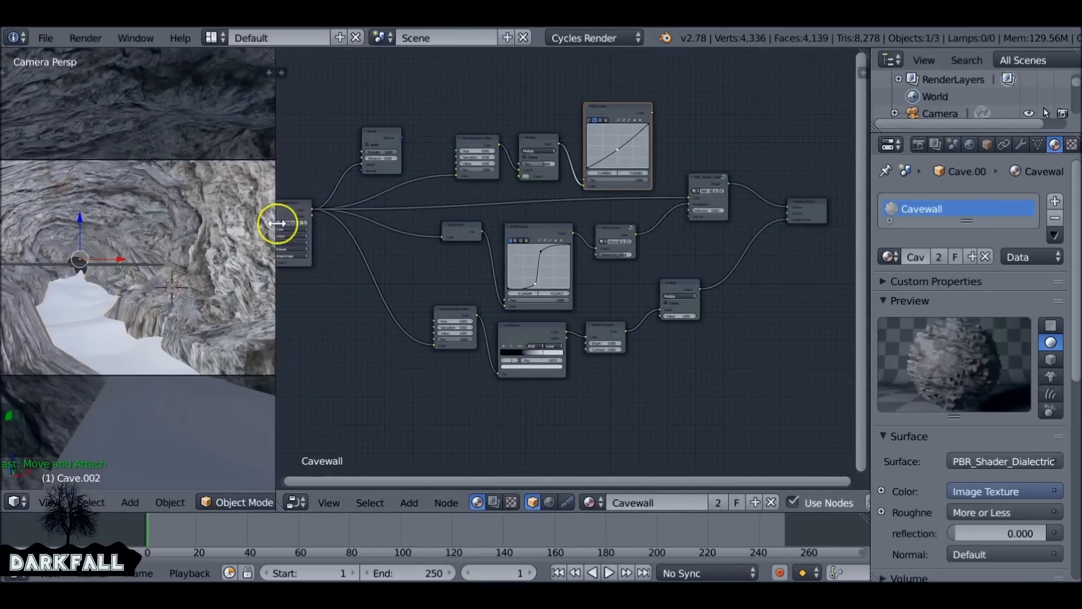
Pull the lower row's Hue Saturation, ColorRamp, contrast and Multiply nodes closer together, and shift the small node above them towards the Image Texture
drag(454, 315, 419, 327)
drag(522, 329, 487, 324)
drag(604, 323, 554, 326)
drag(678, 291, 601, 332)
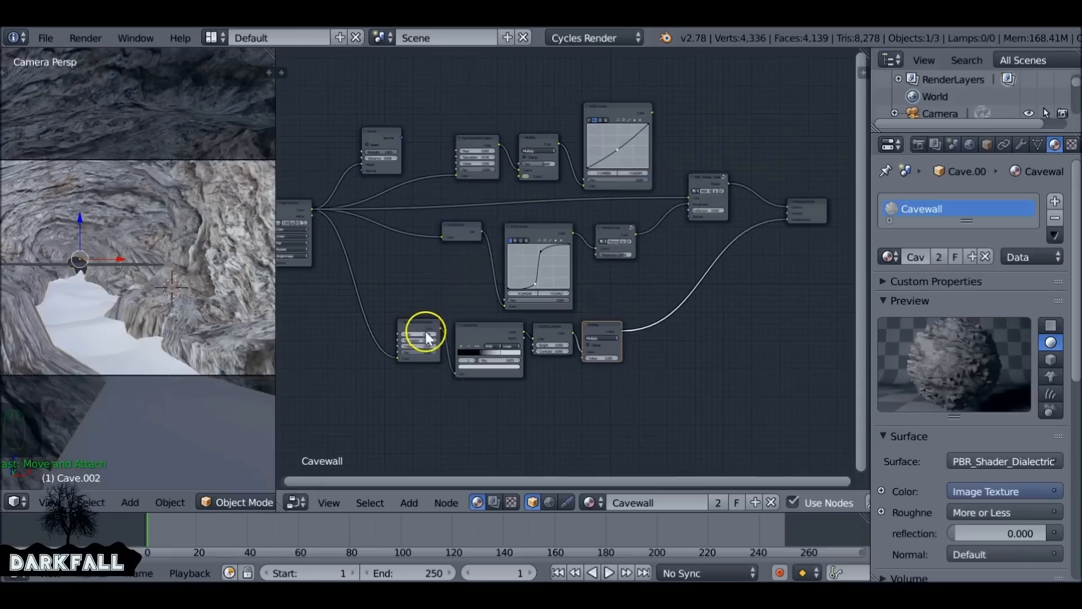
drag(465, 236, 437, 242)
Link the Bump node's Normal output to the PBR shader's Normal input in the Cavewall material
scroll(438, 242, up, 3)
middle_drag(437, 242, 493, 284)
scroll(493, 284, down, 4)
drag(459, 179, 731, 252)
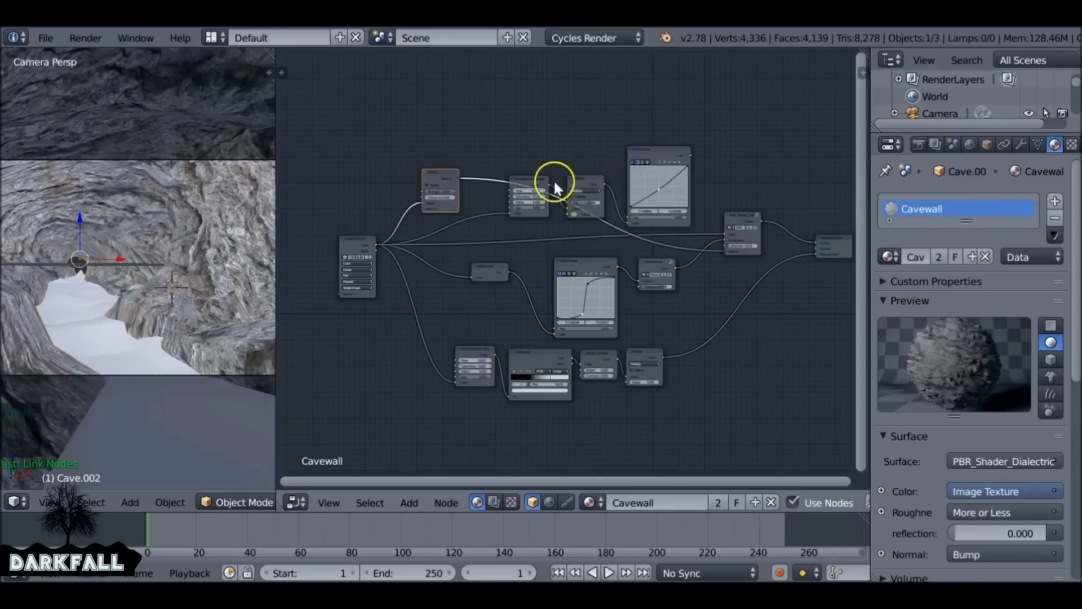
Move the upper-row Multiply node slightly lower, between the Hue Saturation Value and RGB Curves nodes
click(580, 181)
click(676, 162)
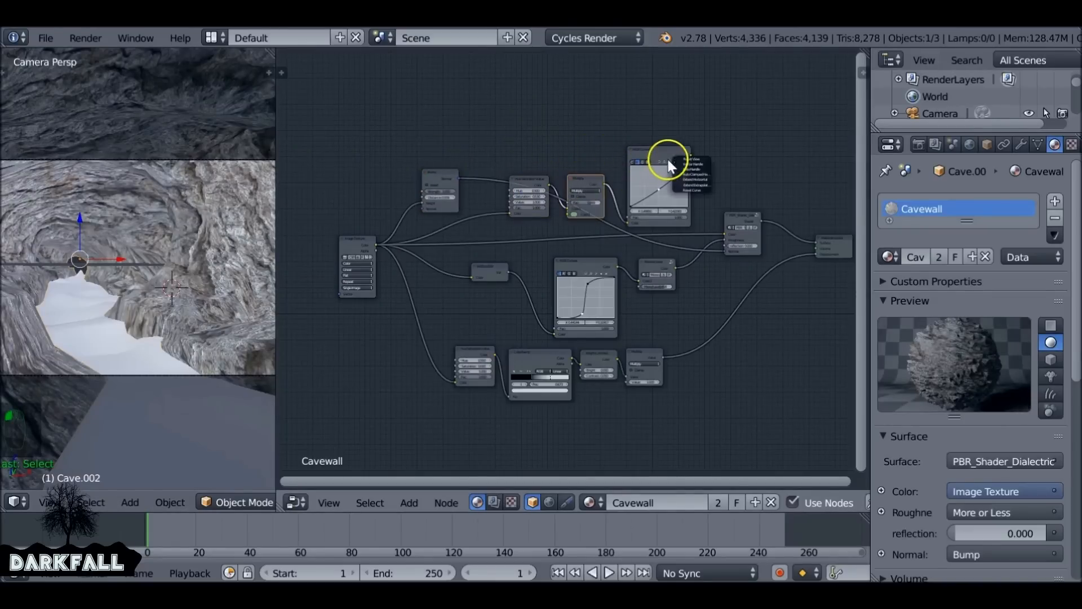
mouse_move(690, 156)
mouse_down()
mouse_move(703, 204)
mouse_move(684, 175)
mouse_up()
middle_drag(685, 175, 669, 227)
scroll(614, 184, up, 5)
scroll(665, 227, down, 3)
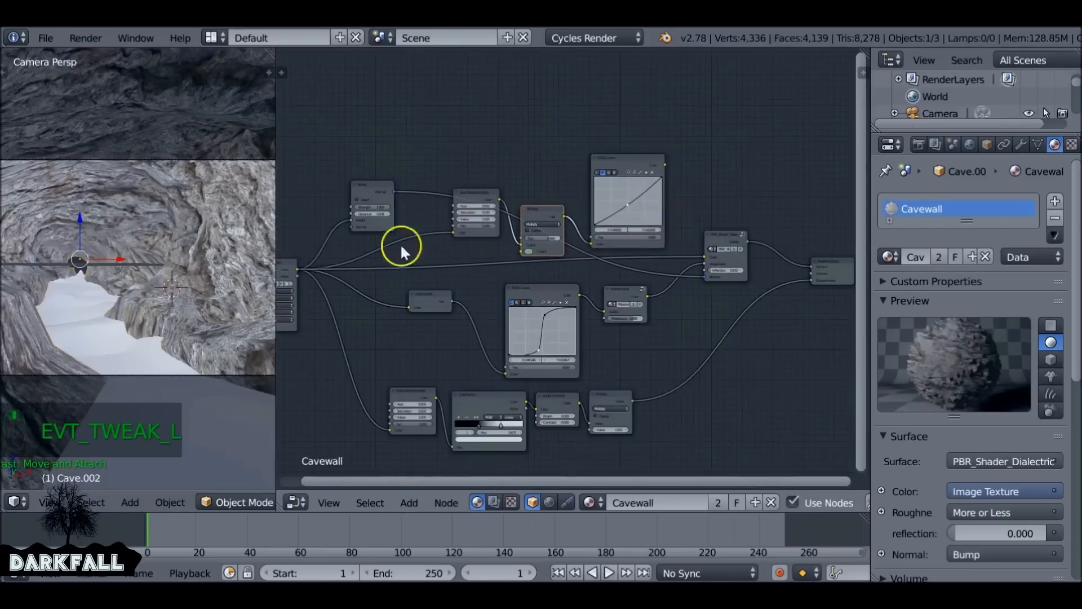
Preview the Image Texture and the upper RGB Curves outputs on the cave with the emission viewer
ctrl+shift+click(290, 262)
drag(295, 266, 458, 232)
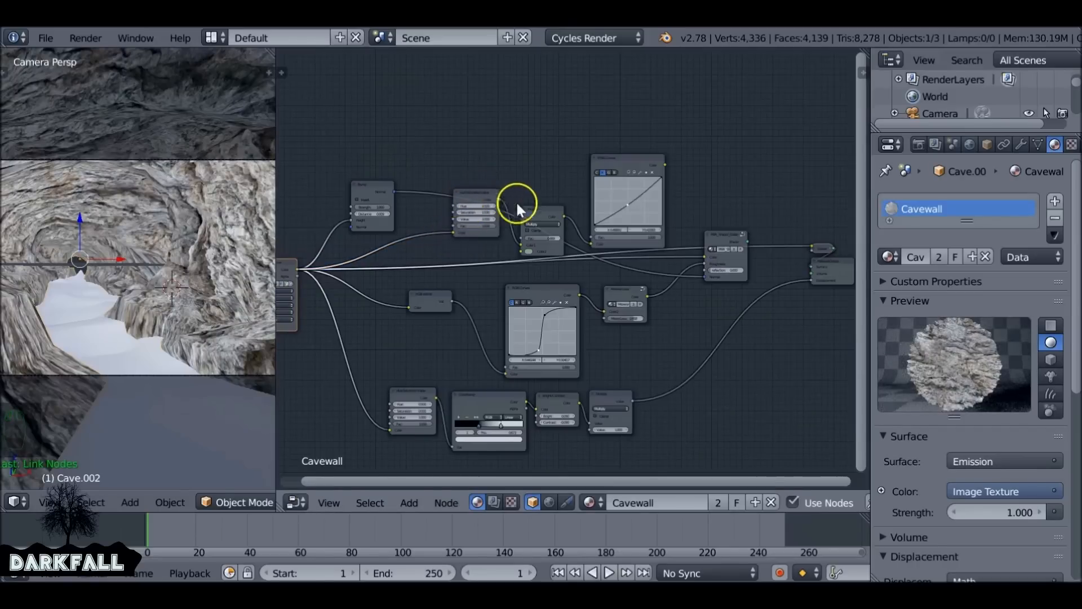
ctrl+shift+click(653, 162)
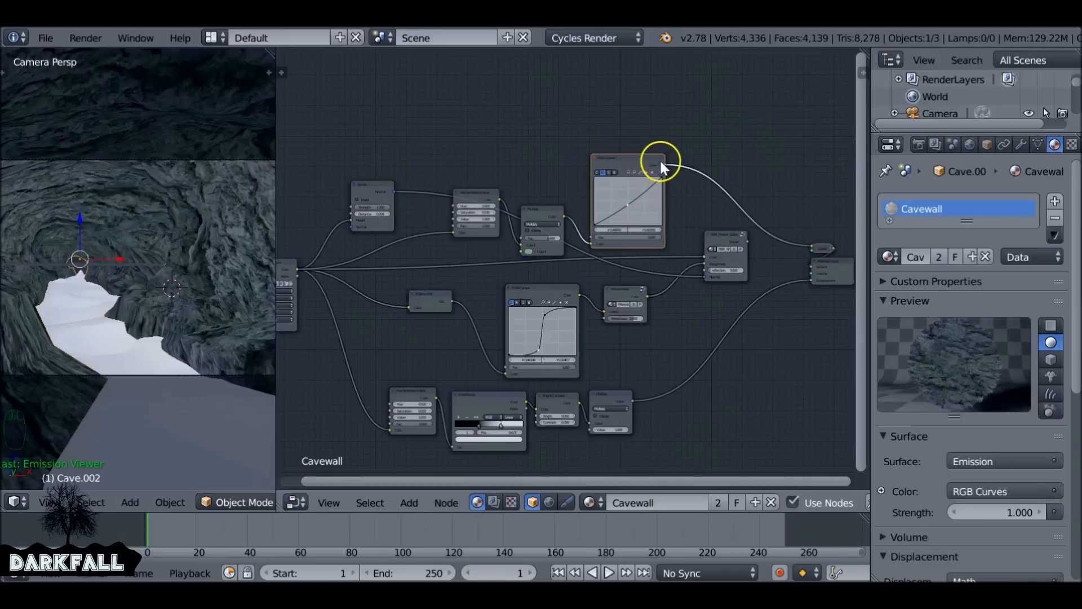
Link the upper RGB Curves output to the PBR shader's Color input and route the shader back to the Material Output
drag(666, 163, 708, 259)
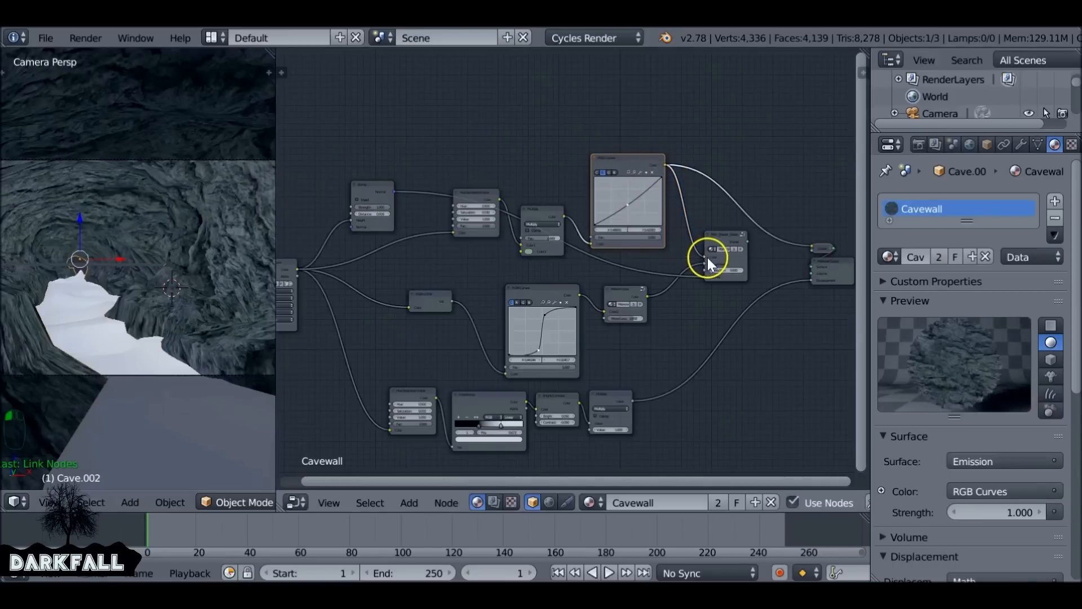
ctrl+shift+click(732, 234)
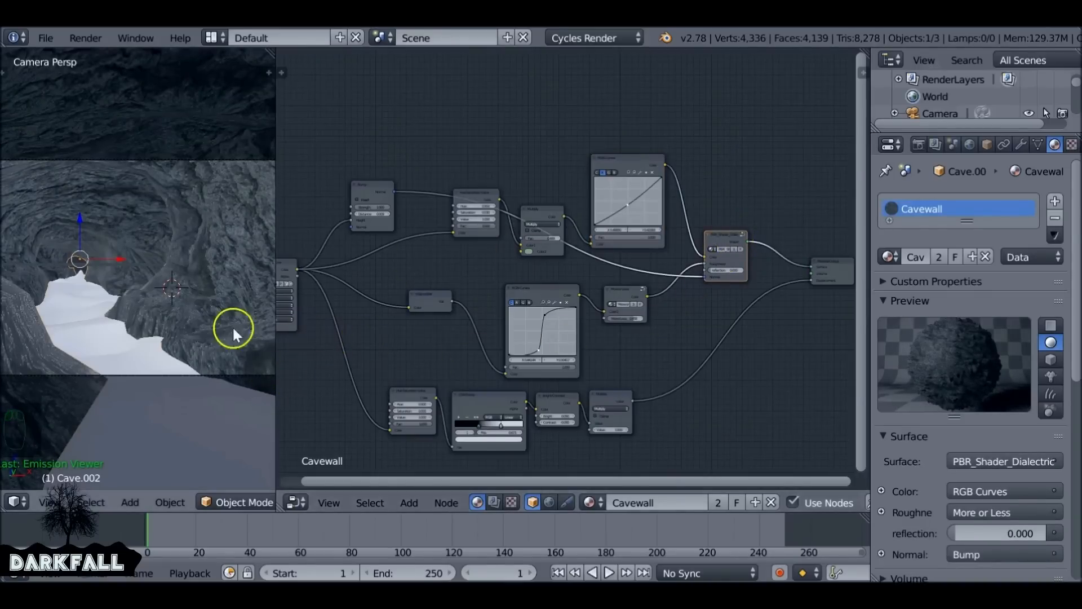
scroll(502, 379, down, 3)
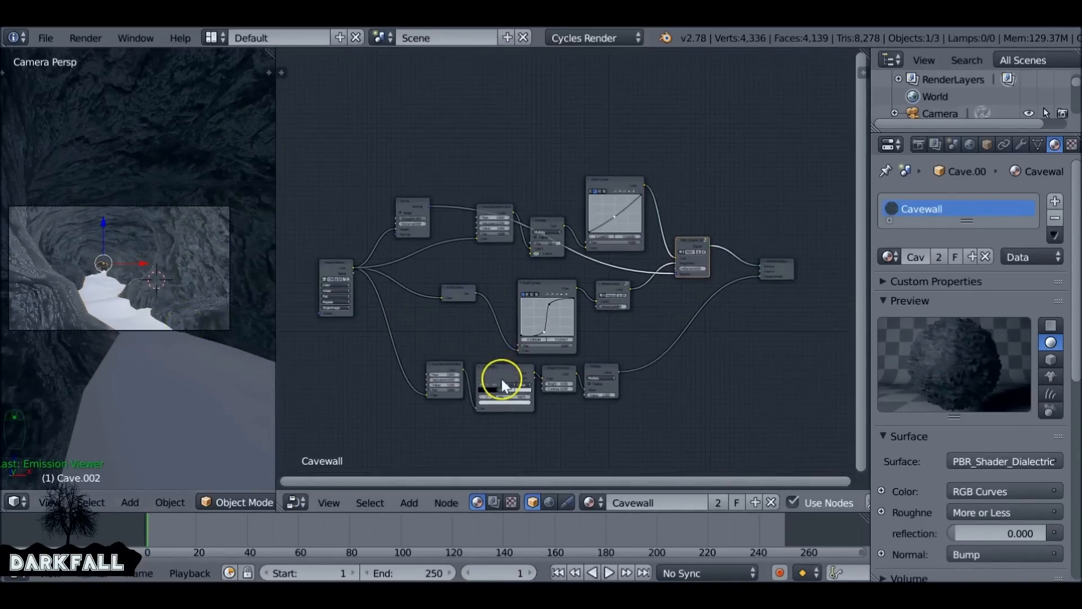
middle_drag(502, 379, 522, 379)
scroll(536, 369, up, 1)
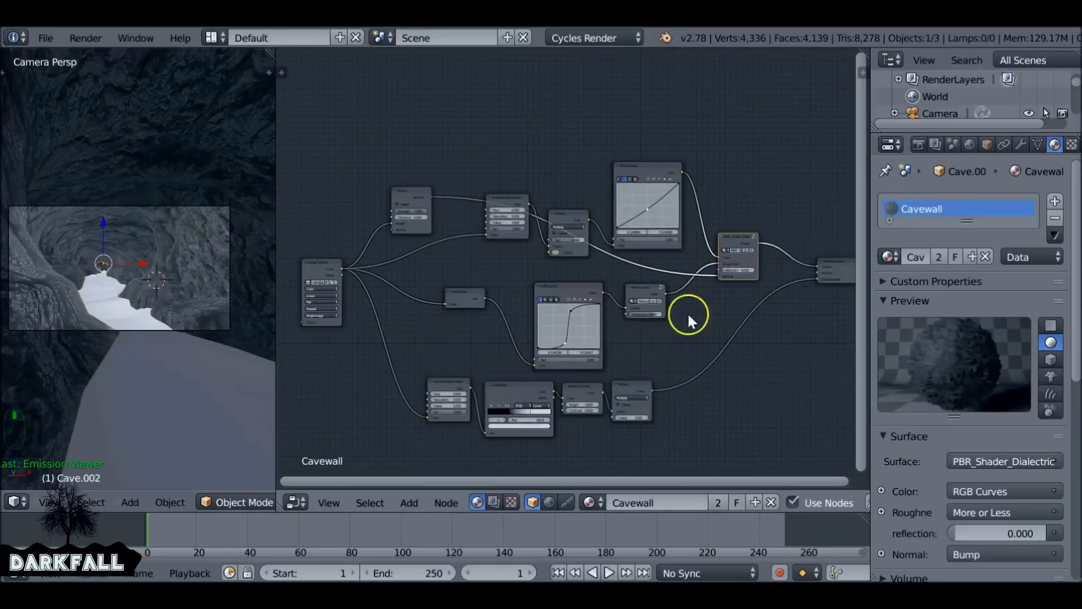
drag(740, 234, 737, 240)
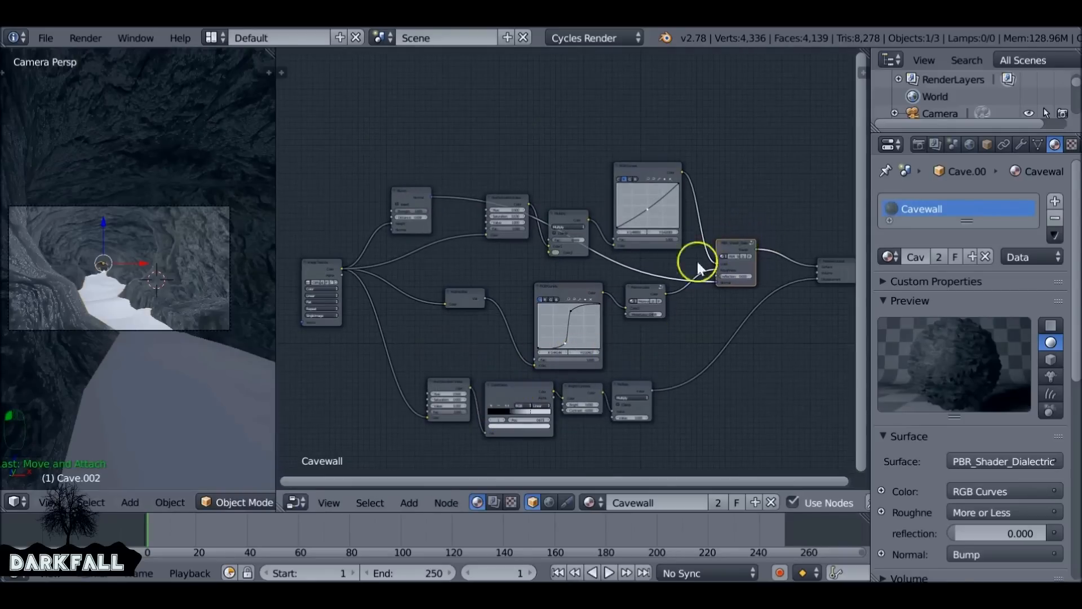
Widen the 3D view and select the sand floor object
drag(314, 263, 411, 280)
right_click(221, 367)
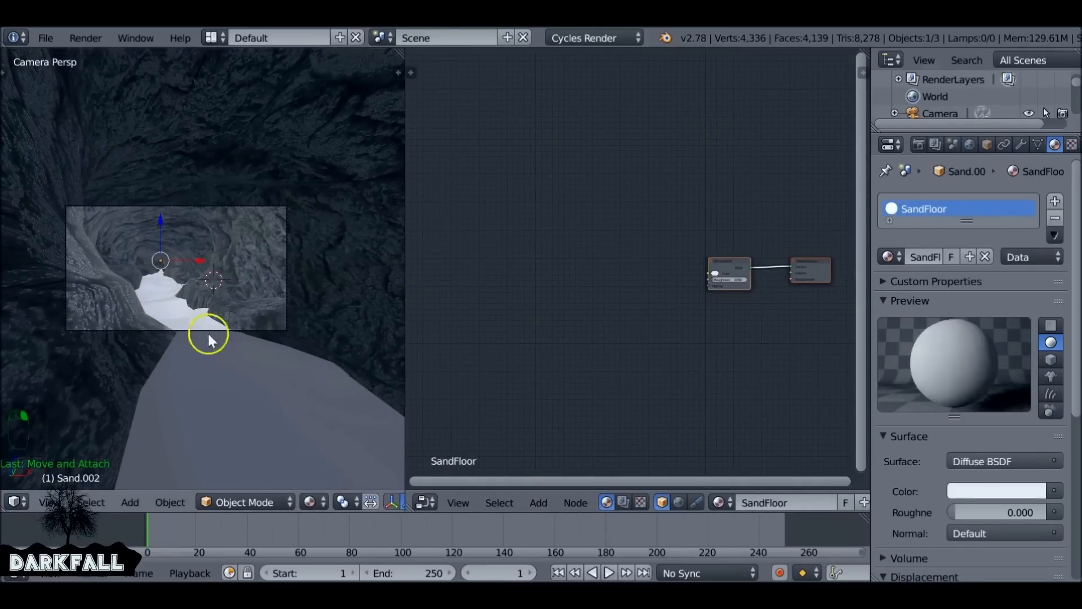
click(887, 255)
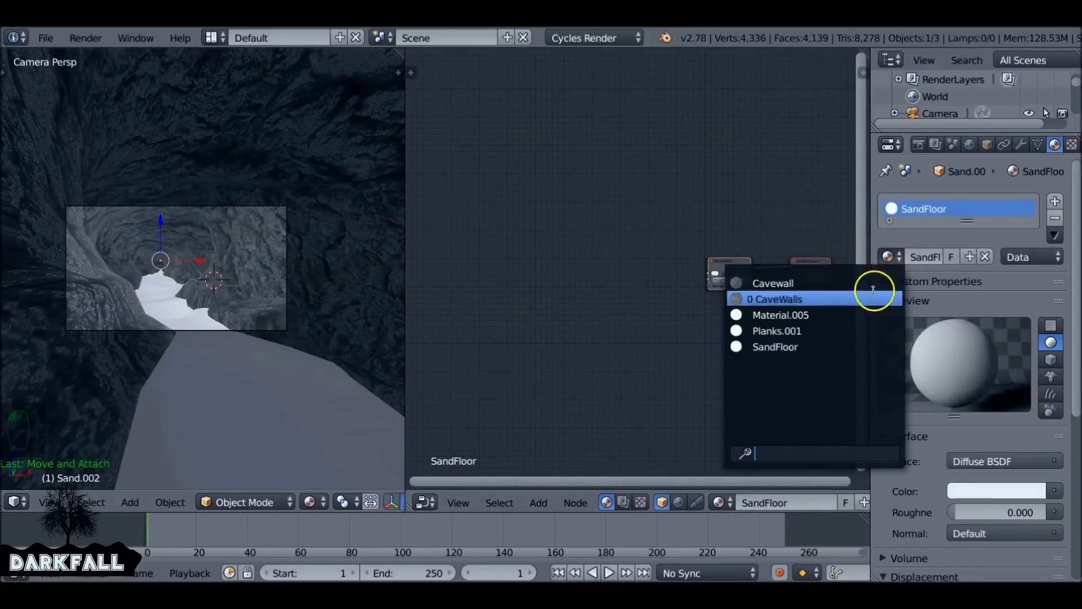
click(844, 345)
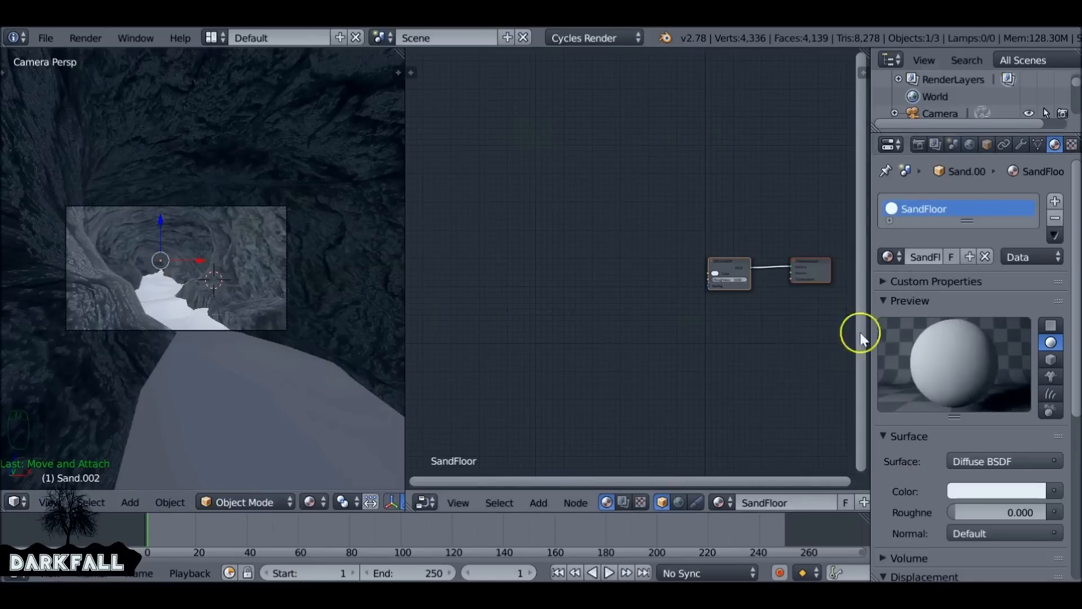
click(890, 256)
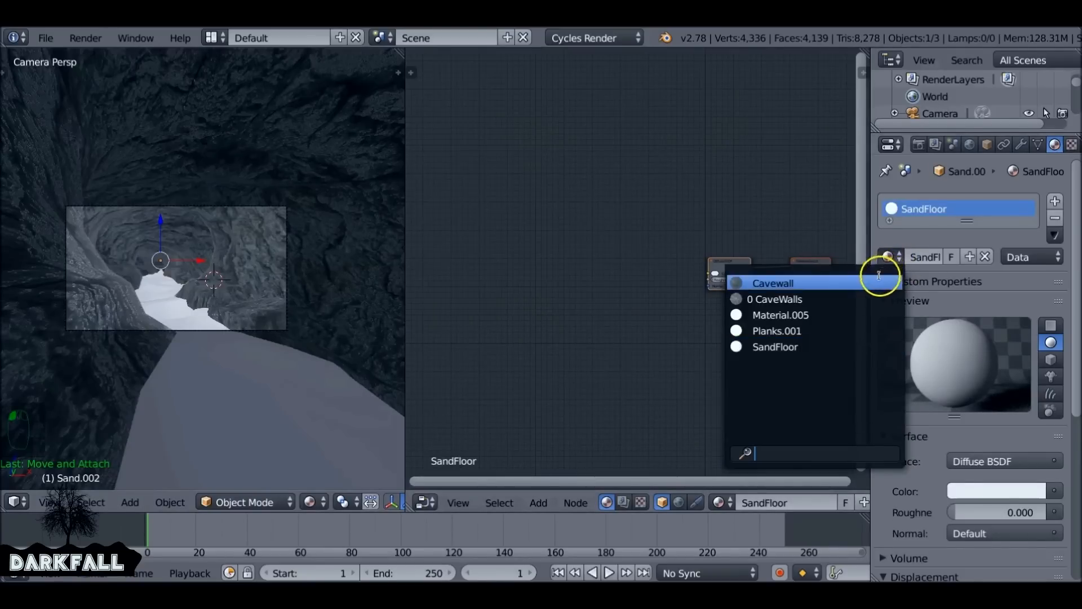
click(861, 315)
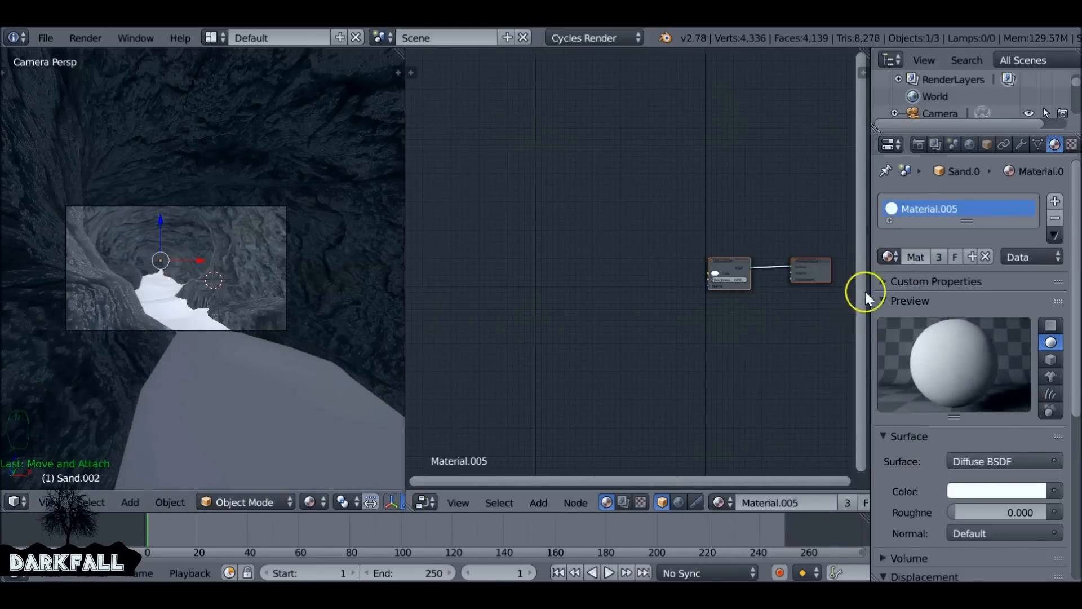
click(889, 257)
click(925, 345)
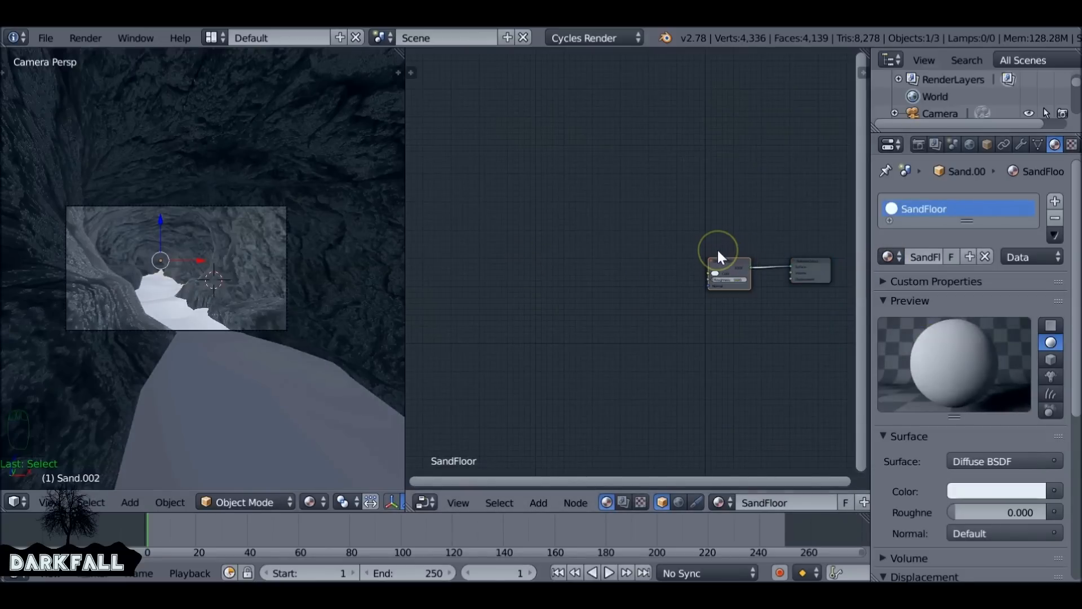
Delete the Diffuse BSDF node from SandFloor, then copy all nodes except the Material Output from the Cavewall material
key(x)
click(889, 257)
click(851, 283)
key(a)
key(a)
key(a)
key(b)
drag(751, 214, 793, 276)
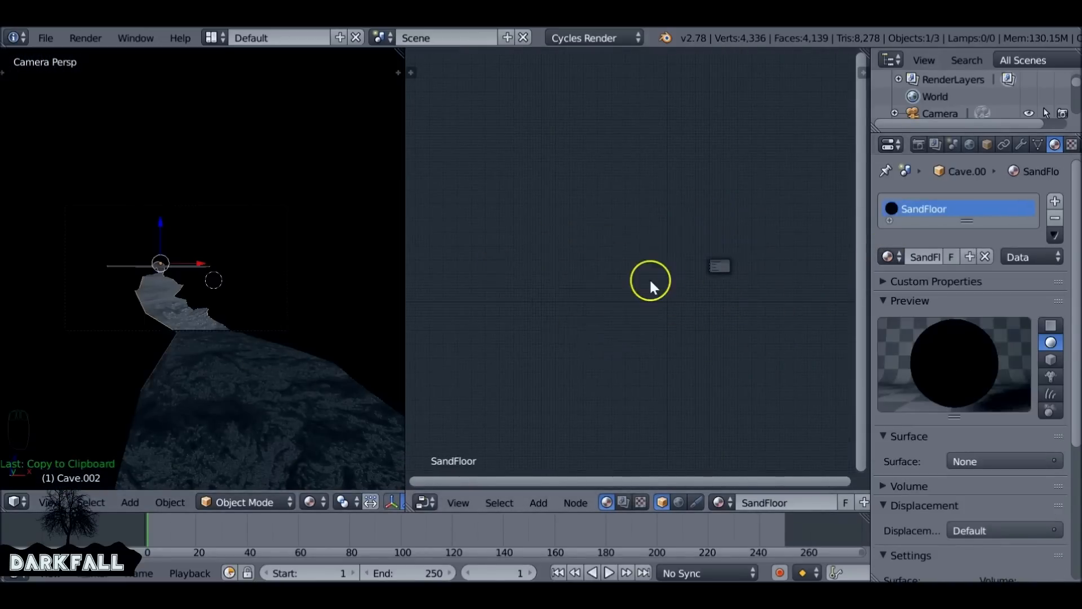
Paste the copied cave wall nodes into the SandFloor material and link the PBR shader to the Material Output's Surface
key(ctrl+v)
key(g)
scroll(729, 266, up, 5)
drag(532, 242, 644, 265)
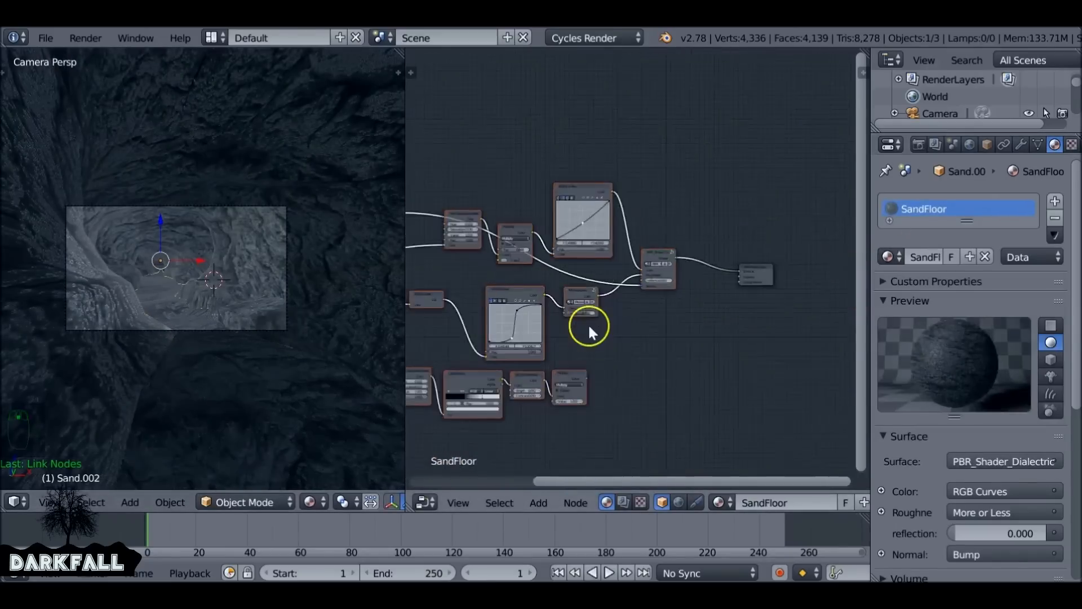
Replace the cliff image in SandFloor's Image Texture node with the loaded sand texture TexturesCom_...ch0131_4_M.jpg
key(Home)
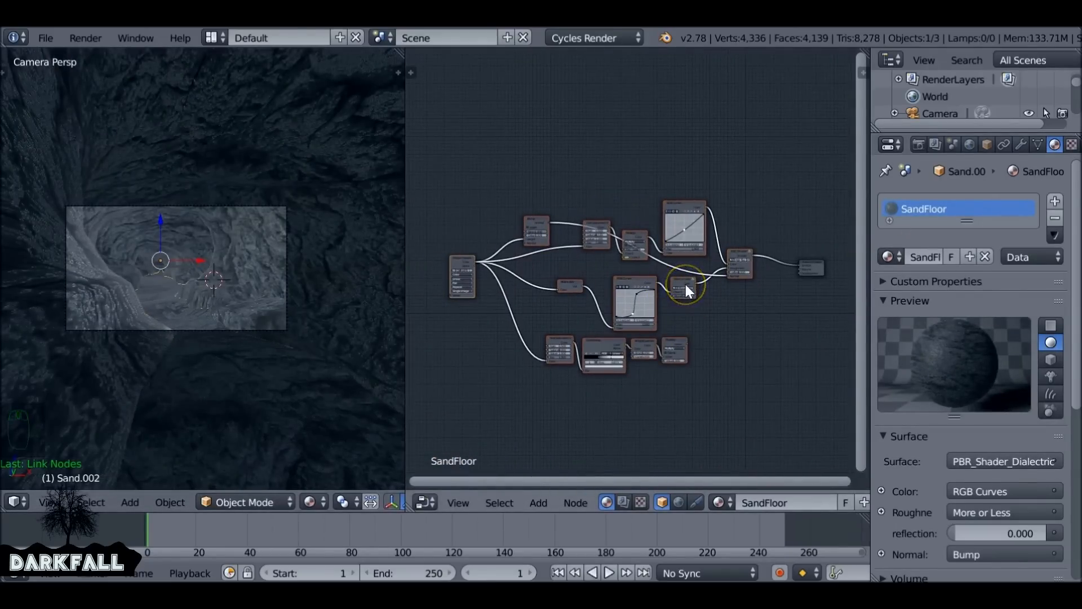
scroll(686, 284, up, 2)
scroll(631, 243, up, 4)
ctrl+scroll(647, 273, left, 4)
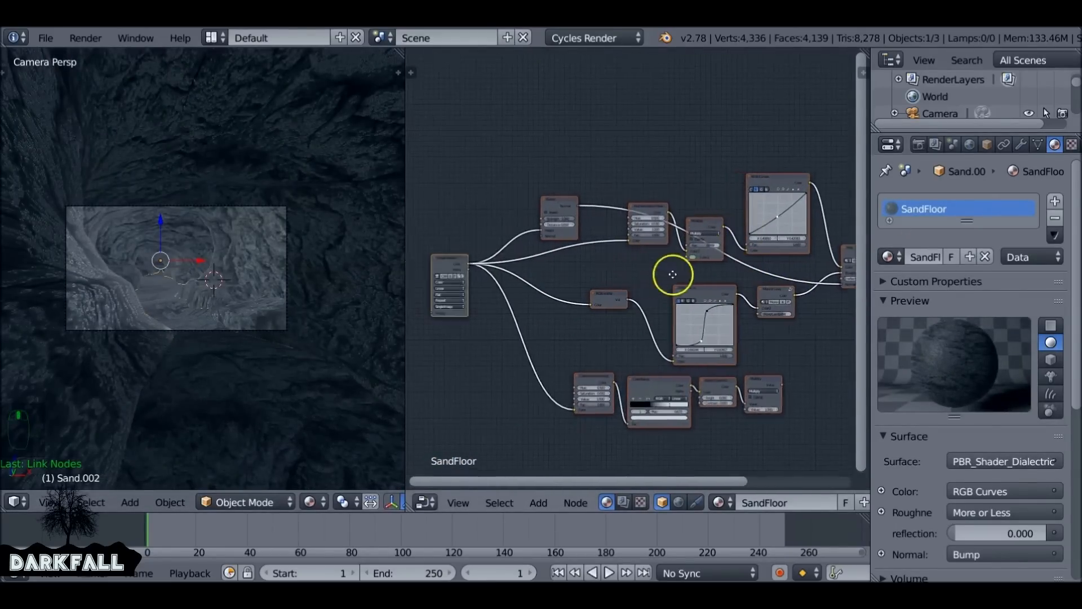
scroll(604, 267, up, 1)
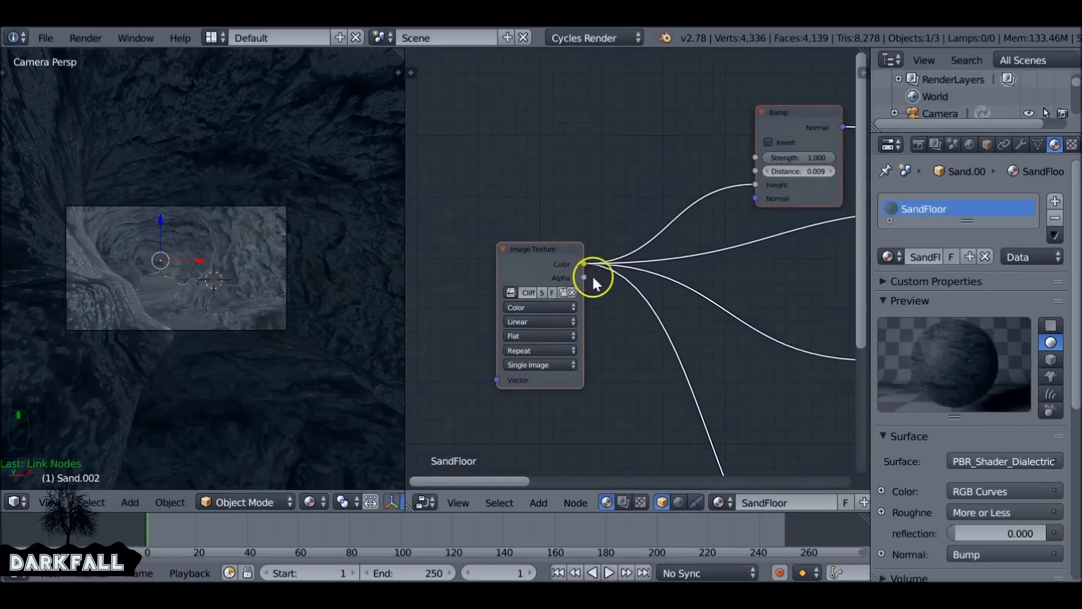
click(574, 291)
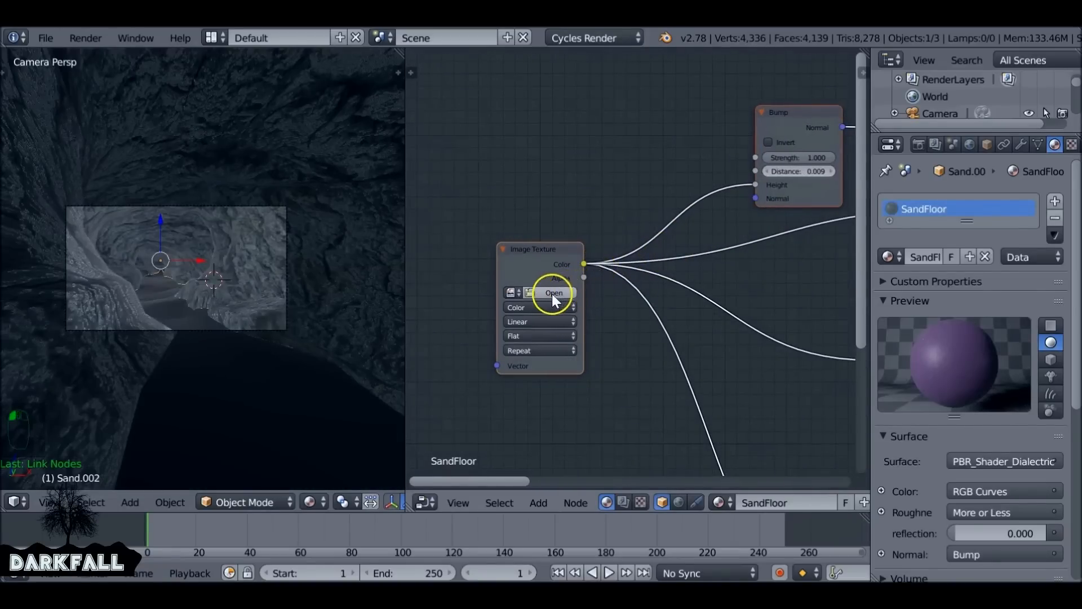
click(511, 292)
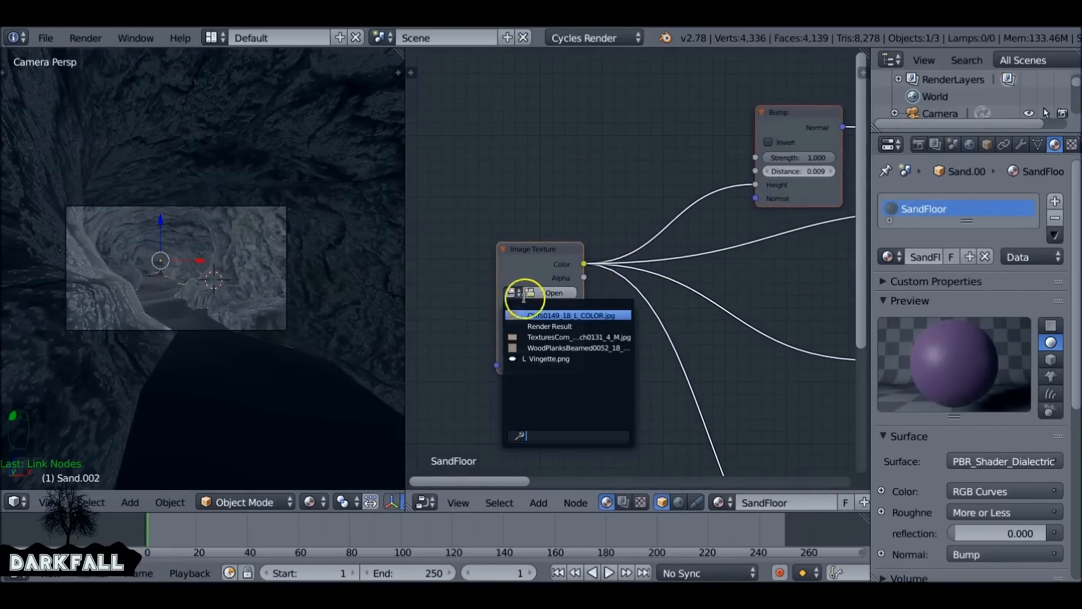
click(594, 342)
click(512, 293)
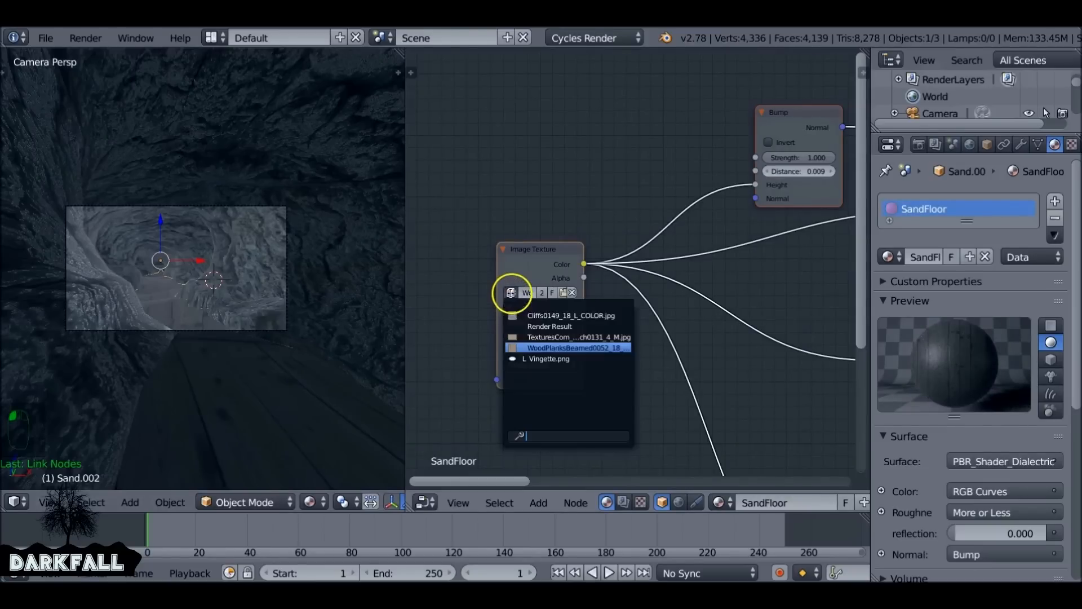
click(546, 337)
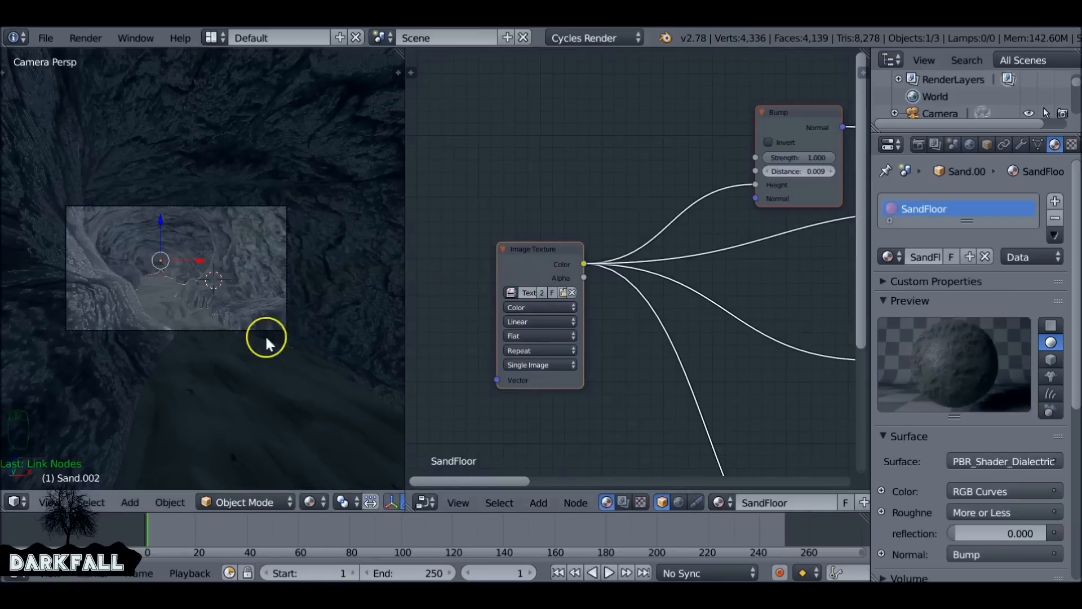
Link the Image Texture's Color output directly to the PBR shader's Color input and delete the bypassed Hue Saturation Value, Multiply and RGB Curves nodes
scroll(232, 364, up, 2)
scroll(233, 364, up, 5)
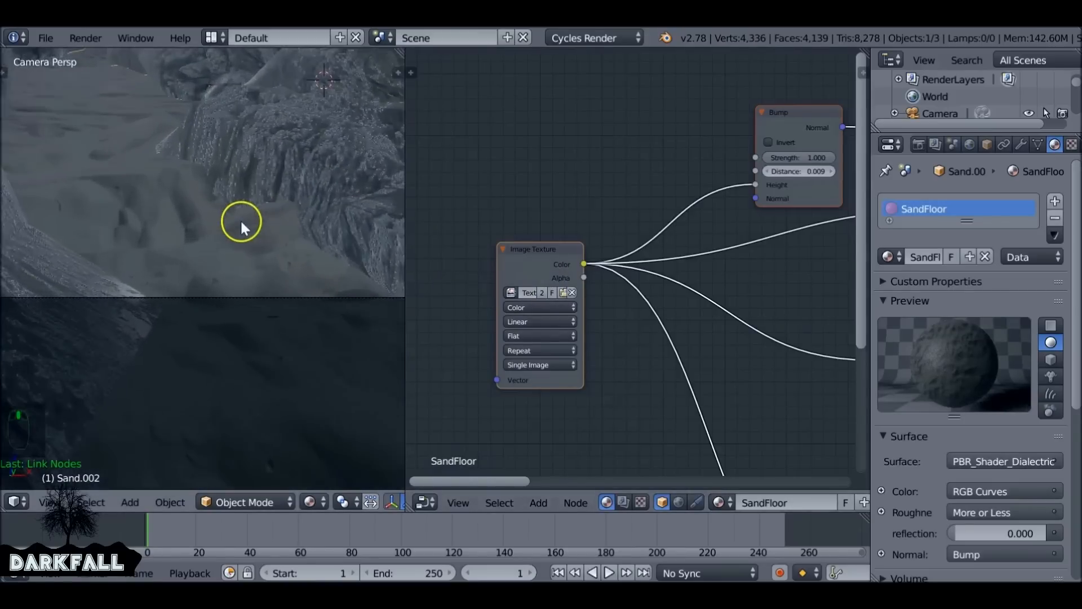
scroll(177, 231, down, 8)
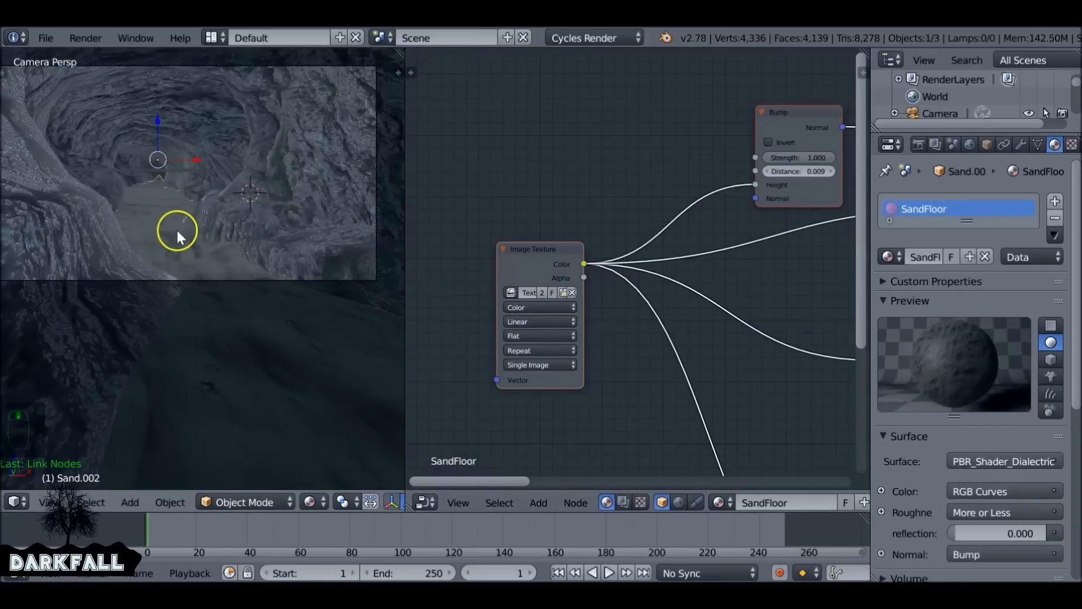
scroll(628, 262, down, 2)
middle_drag(694, 282, 438, 258)
scroll(681, 226, down, 4)
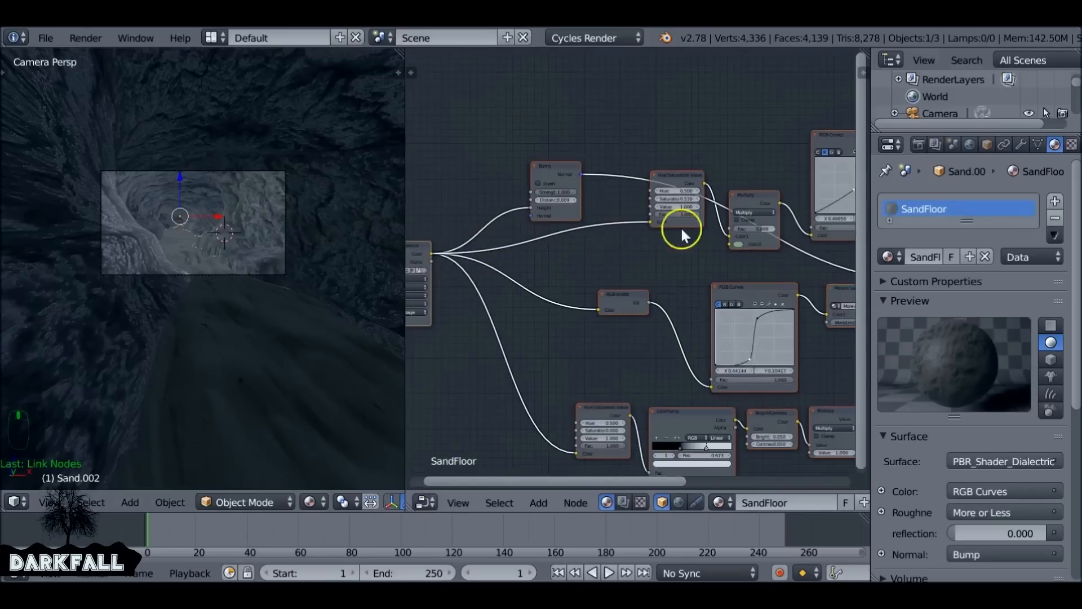
middle_drag(615, 243, 600, 242)
drag(578, 238, 799, 267)
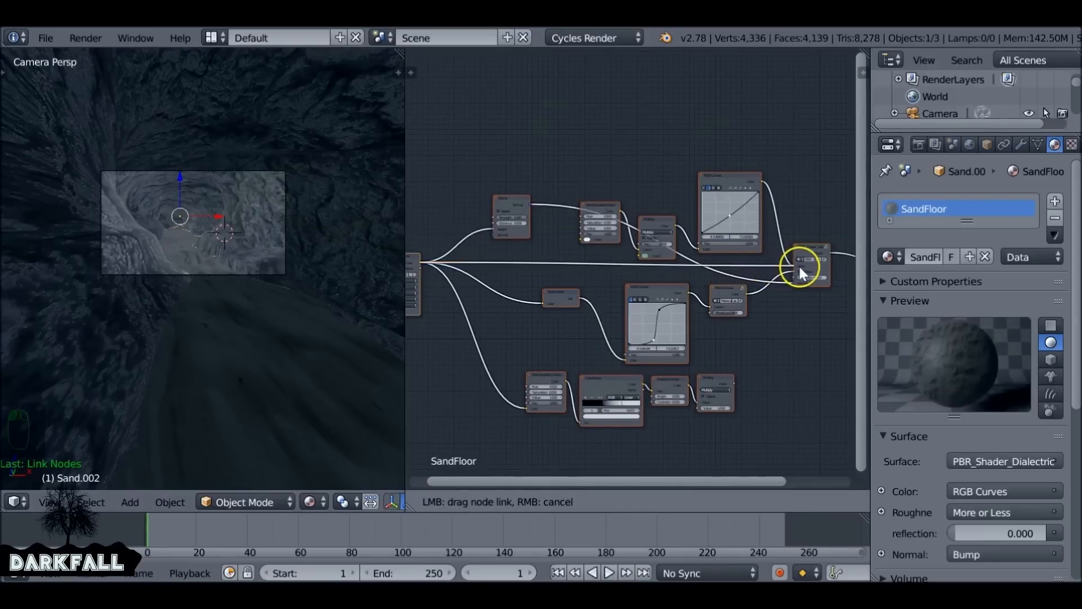
click(653, 227)
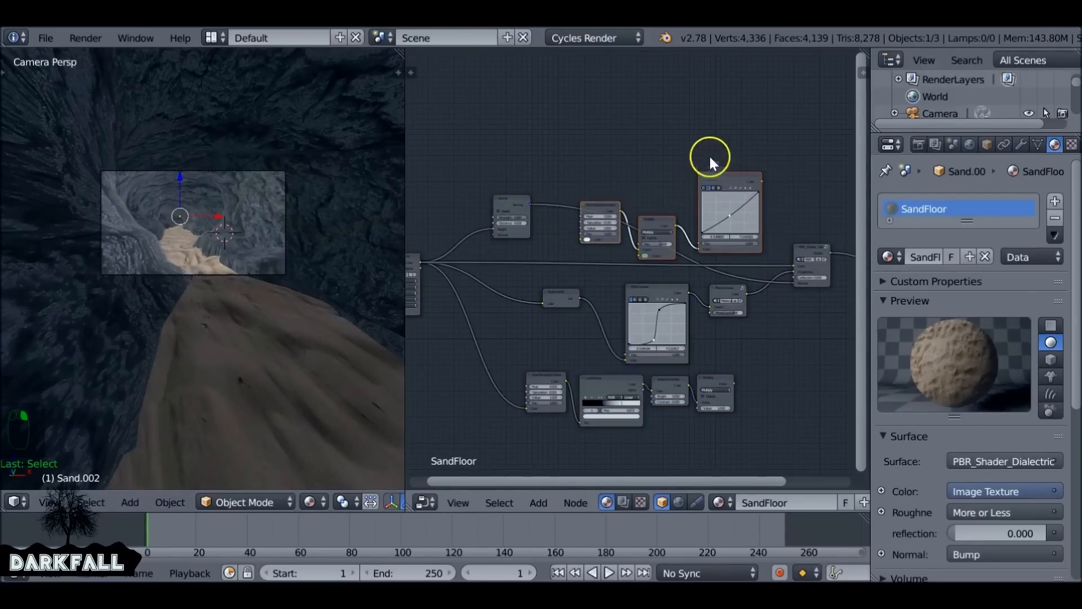
key(x)
Move the Bump node closer to the PBR shader and mute it
click(510, 207)
drag(532, 205, 582, 190)
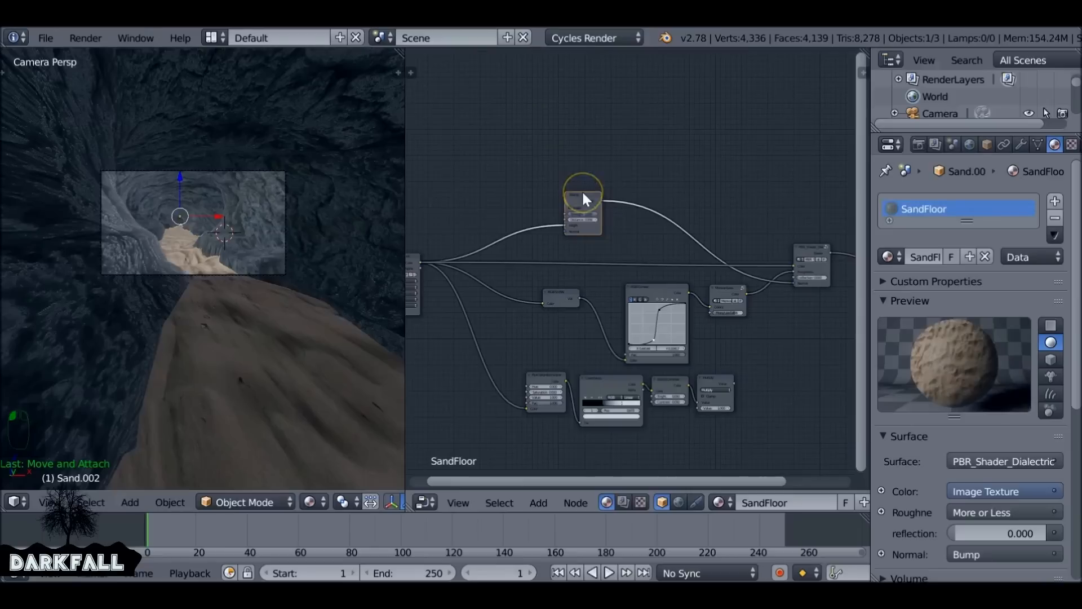
key(m)
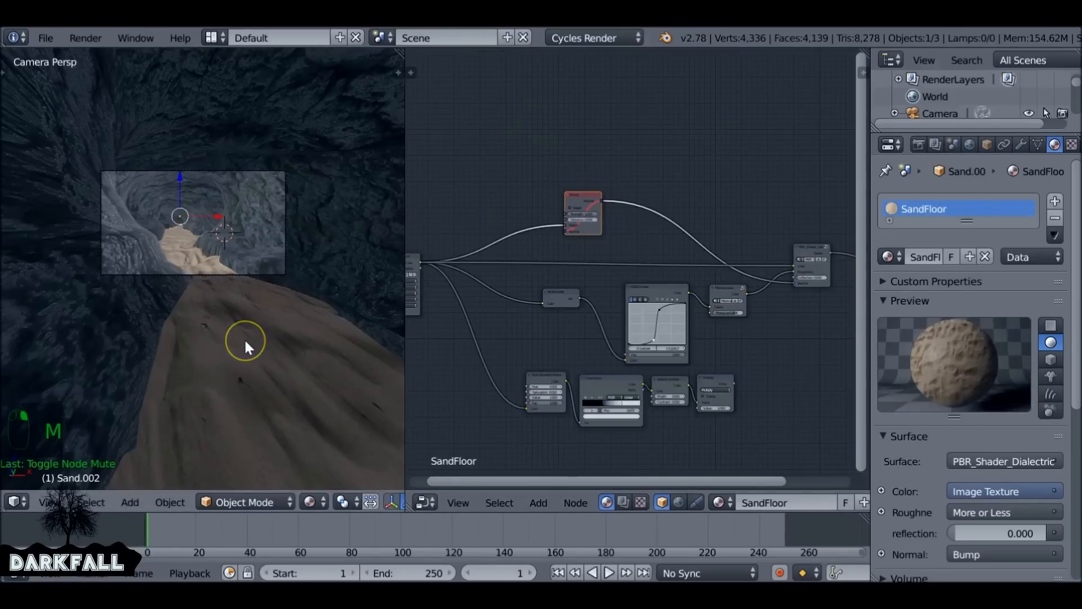
Add a Displace modifier to the sand floor with a new texture and UV texture coordinates
click(1022, 142)
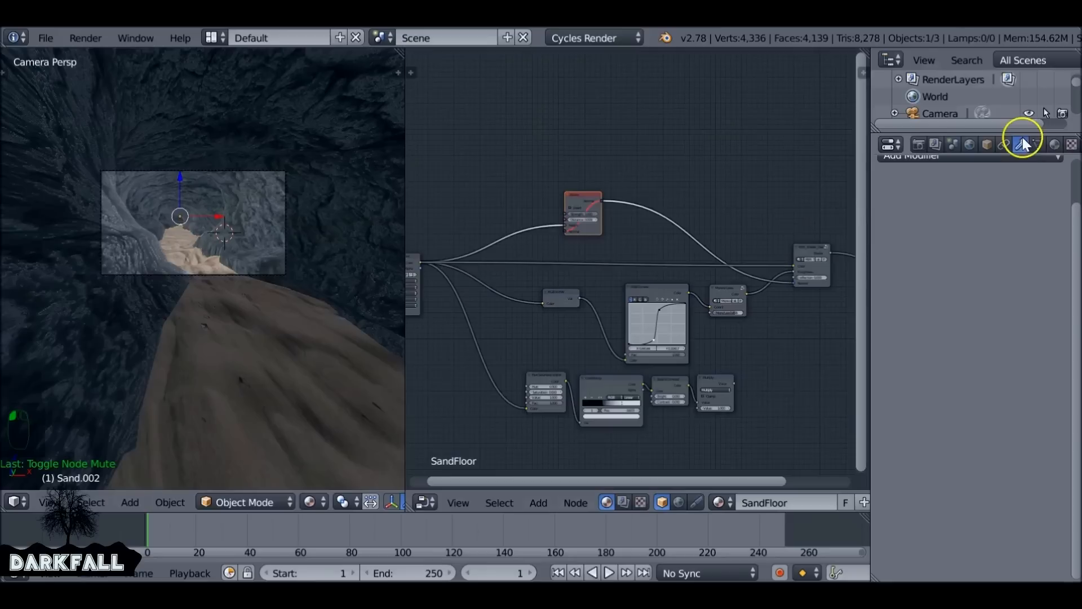
click(970, 202)
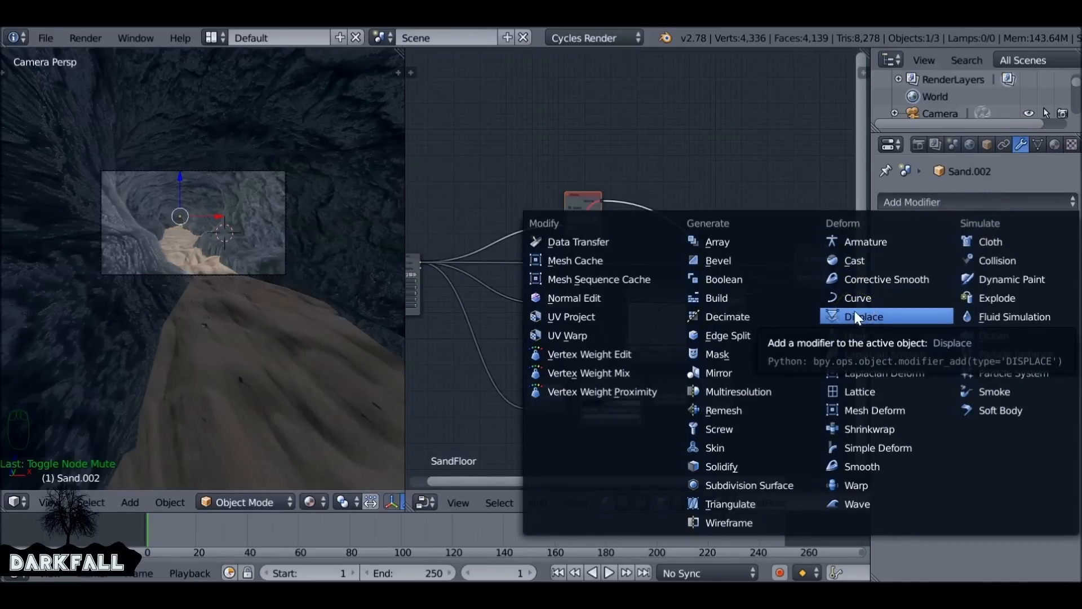
click(905, 316)
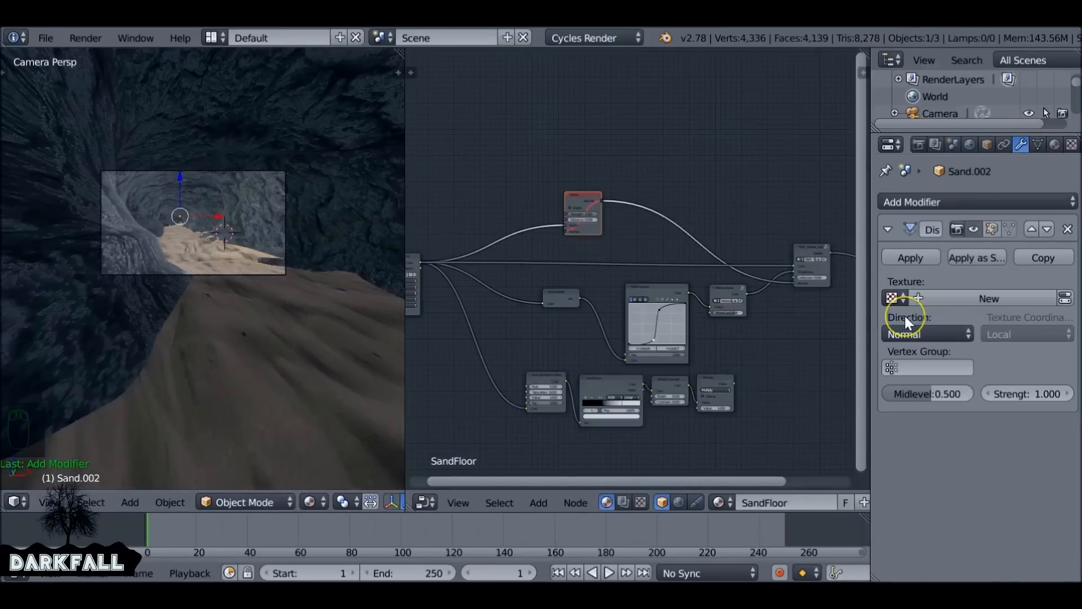
click(992, 296)
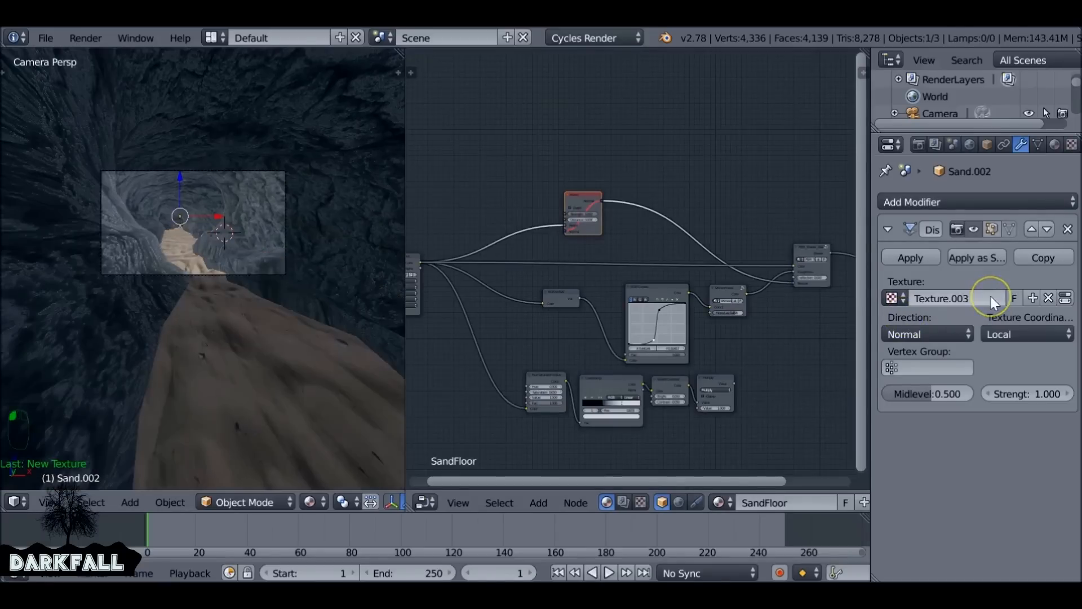
click(1011, 330)
click(996, 262)
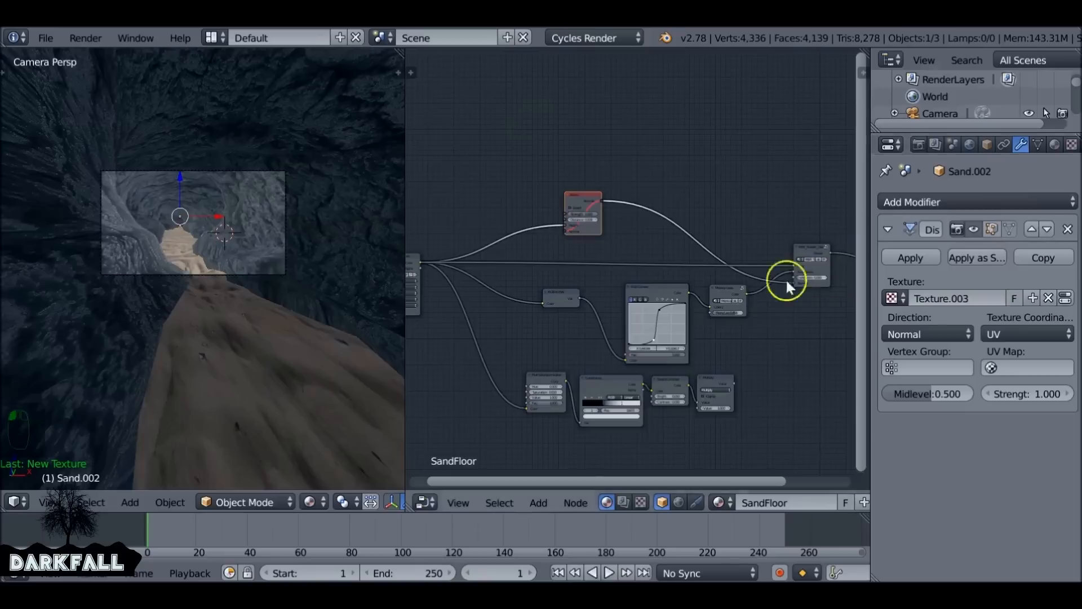
key(Tab)
key(a)
key(a)
key(a)
key(a)
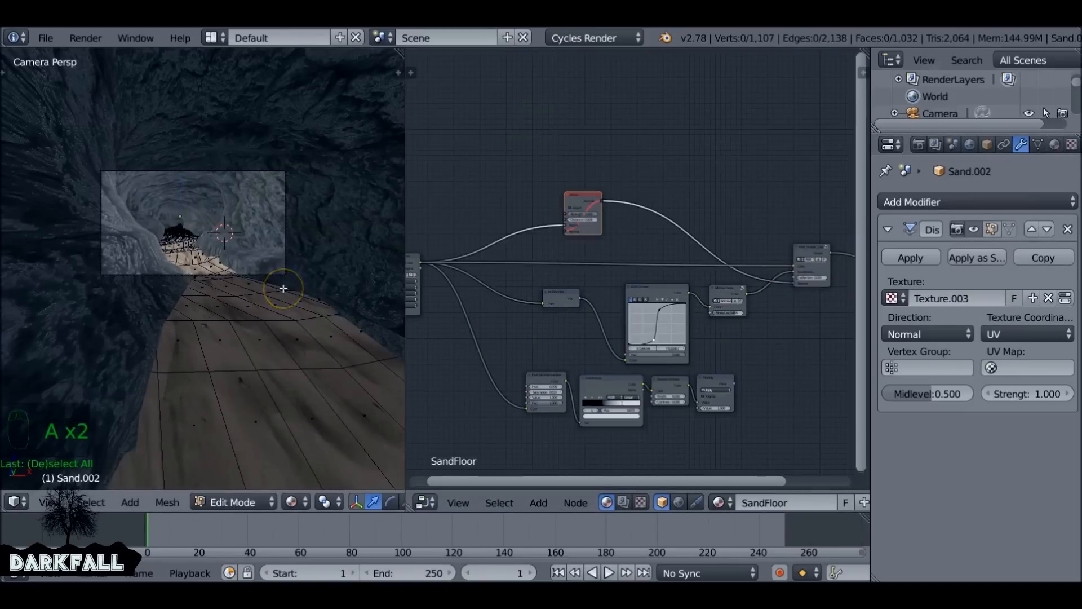
key(u)
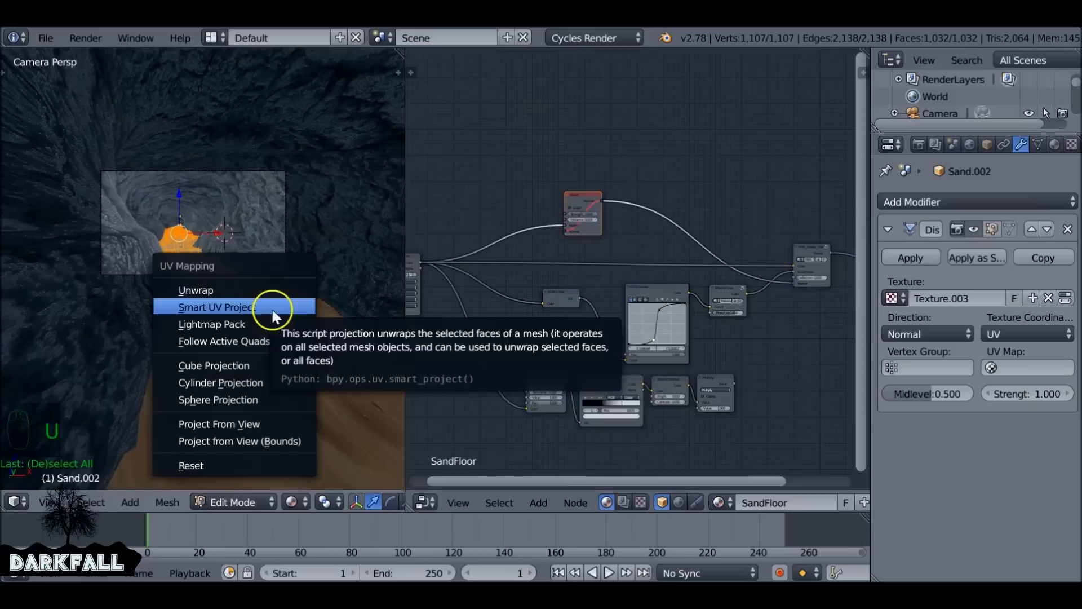
key(Tab)
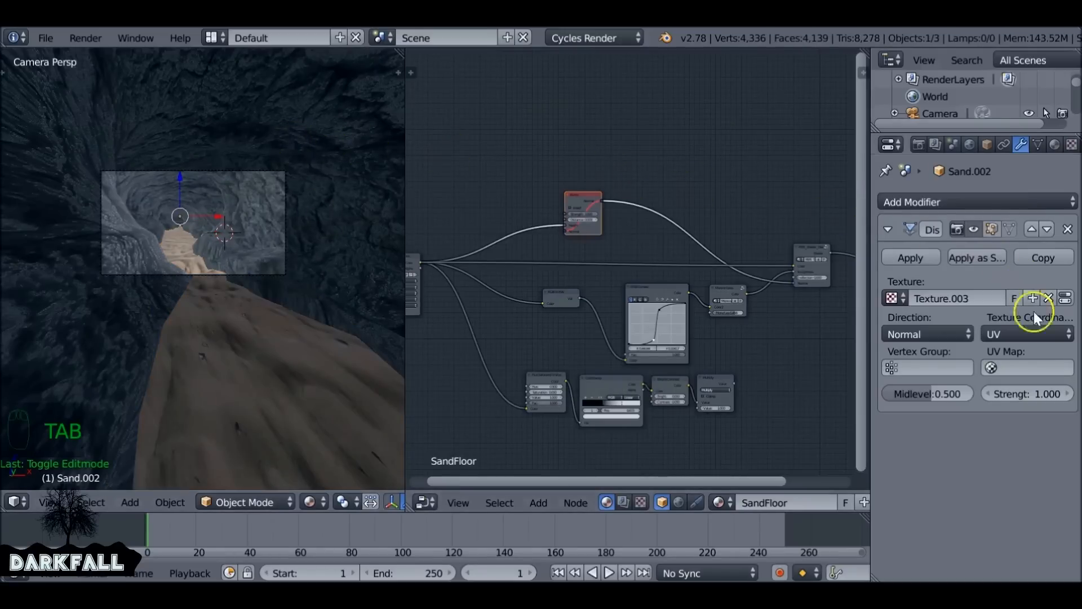
Assign UVMap as the Displace modifier's UV map and set its strength to 0.5
click(1030, 367)
click(977, 381)
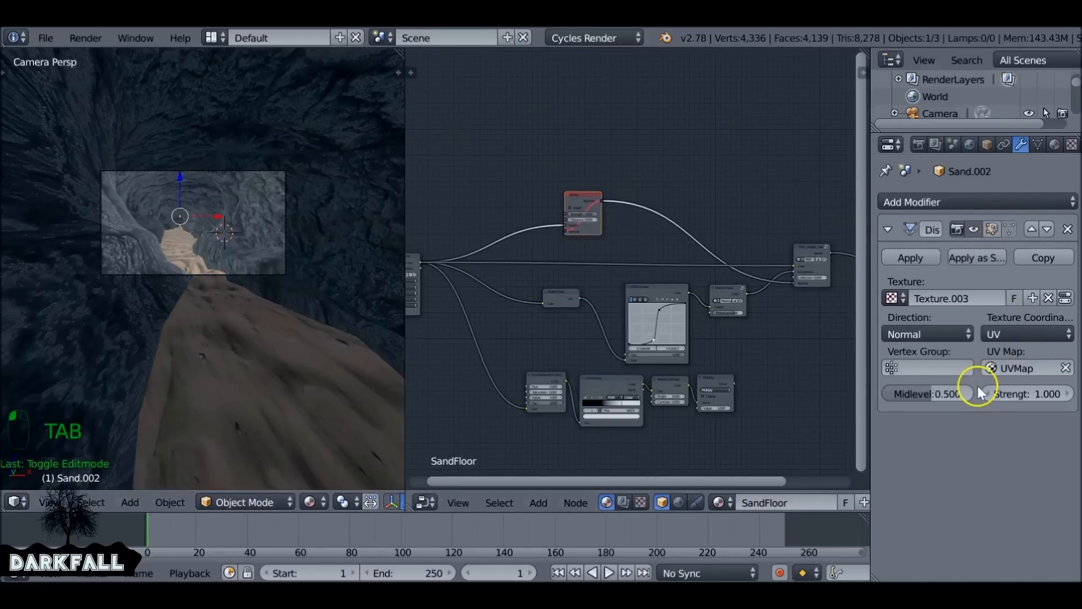
click(1045, 394)
text(.5)
key(Return)
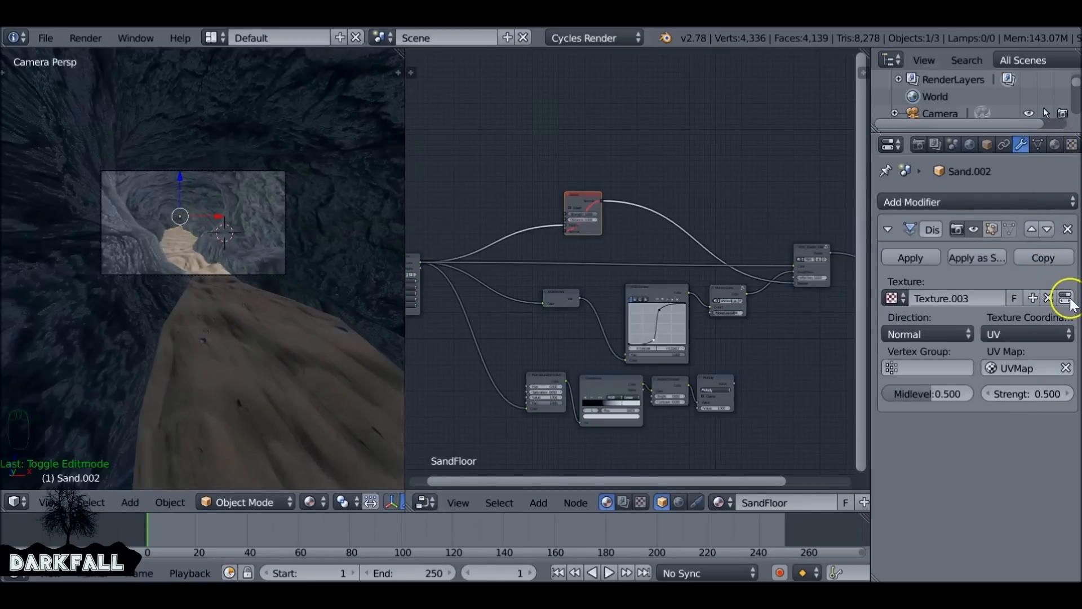
Assign the sand image TexturesCom_...ch0131_4_M.jpg to the Displace modifier's texture
click(1071, 144)
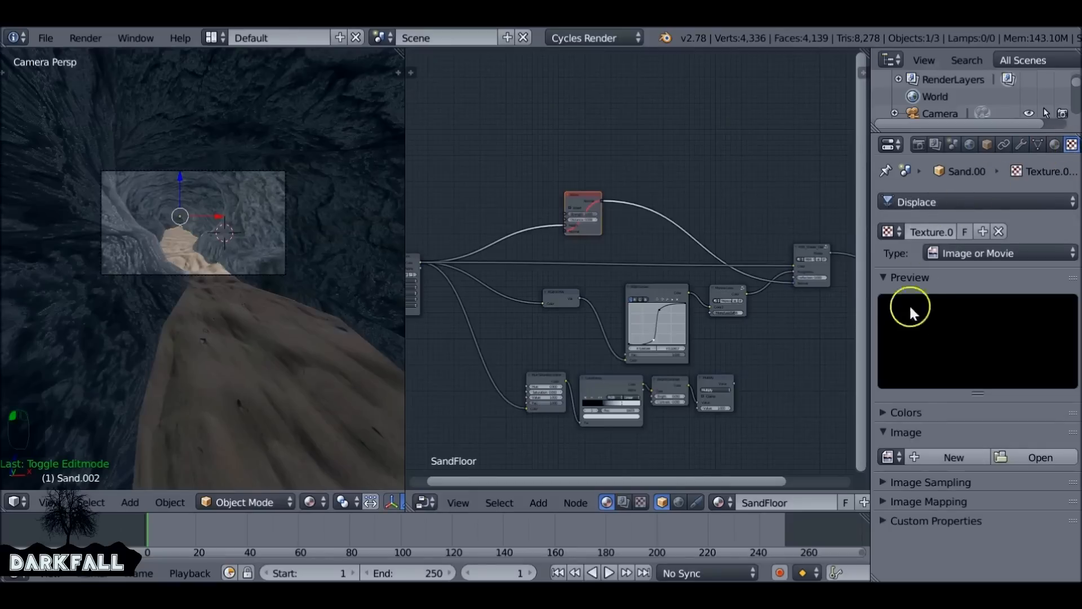
click(889, 457)
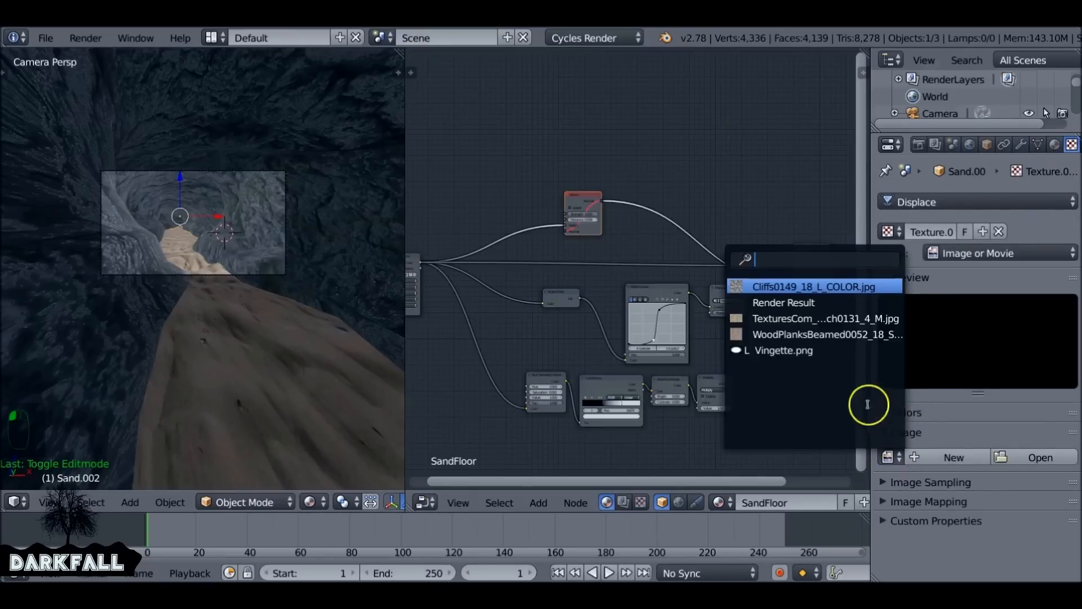
click(832, 320)
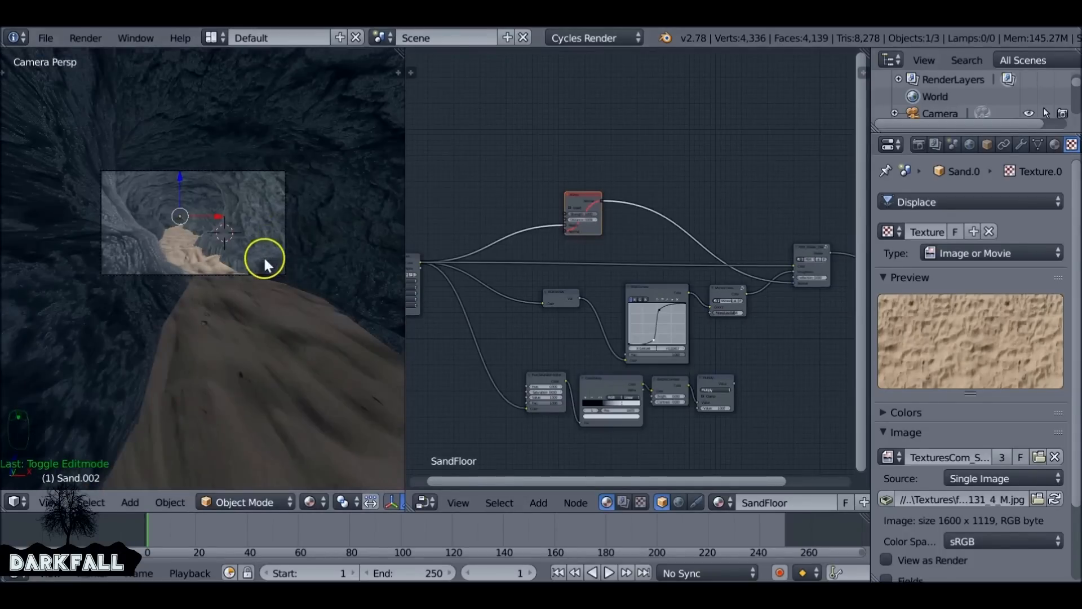
Disconnect the link into the SandFloor PBR shader's Roughness input and set the roughness to 0.807
scroll(622, 330, down, 3)
middle_drag(654, 323, 592, 321)
scroll(718, 261, up, 5)
click(1055, 144)
scroll(756, 309, up, 1)
middle_drag(756, 309, 628, 292)
scroll(628, 292, up, 4)
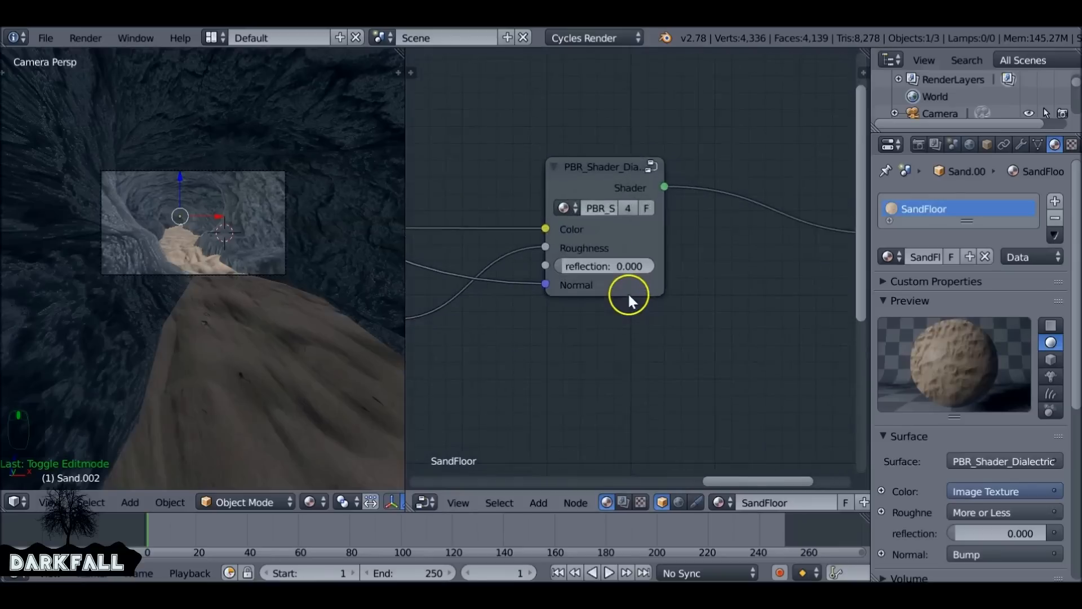
drag(515, 244, 643, 242)
Delete the unused roughness chain of RGB to BW, RGB Curves and More or Less nodes from SandFloor
scroll(637, 349, down, 5)
middle_drag(528, 314, 698, 312)
scroll(679, 313, down, 2)
right_click(664, 274)
shift+right_click(617, 273)
shift+right_click(516, 276)
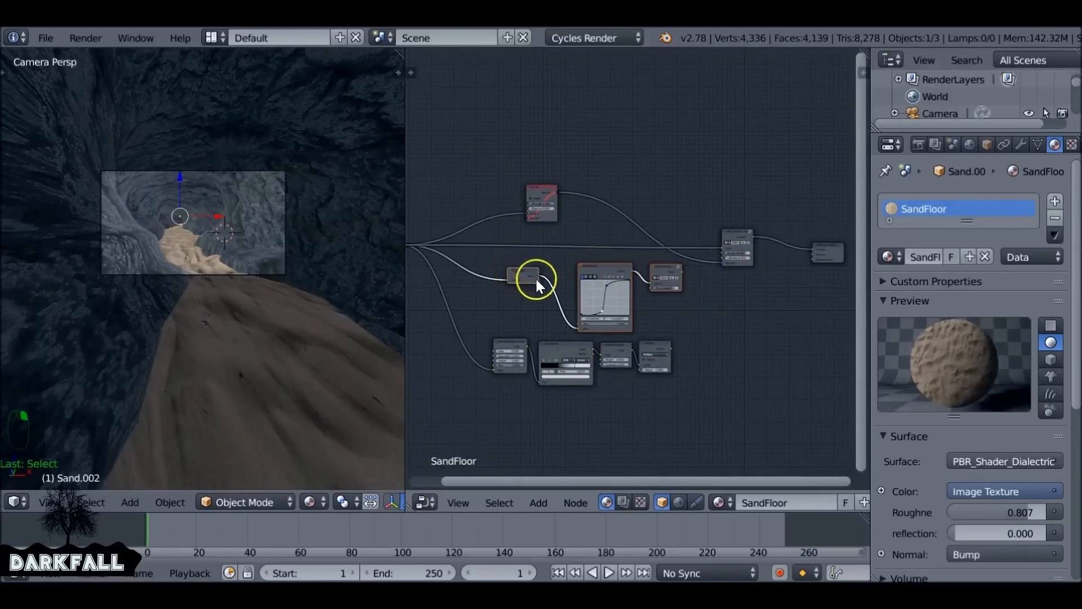
key(x)
Link the lower Multiply node's Value output to the Material Output's Displacement input
ctrl+middle_drag(675, 313, 608, 356)
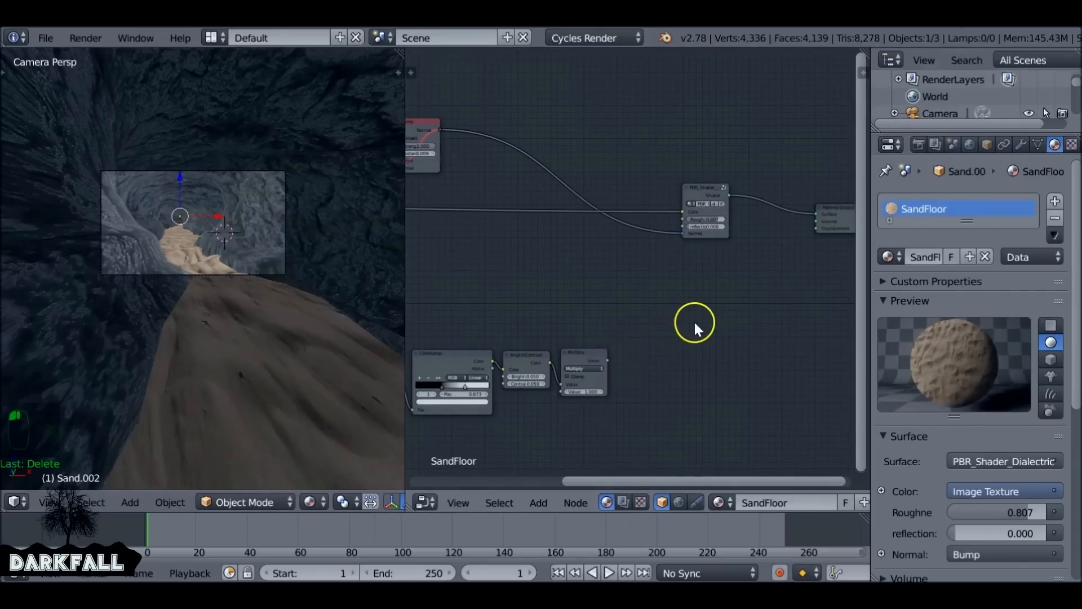
drag(613, 359, 643, 338)
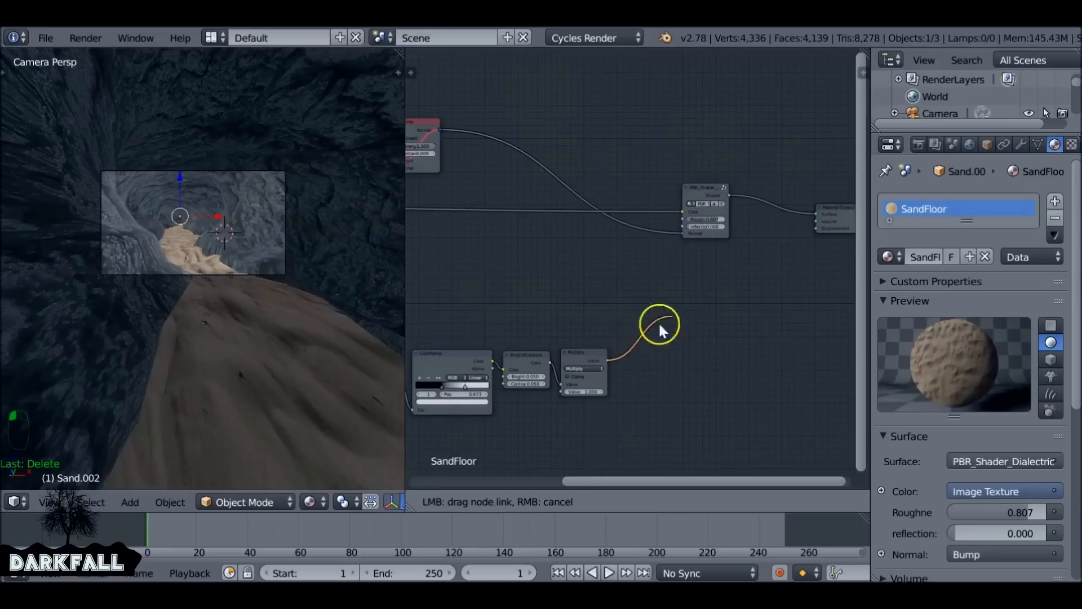
drag(808, 224, 816, 223)
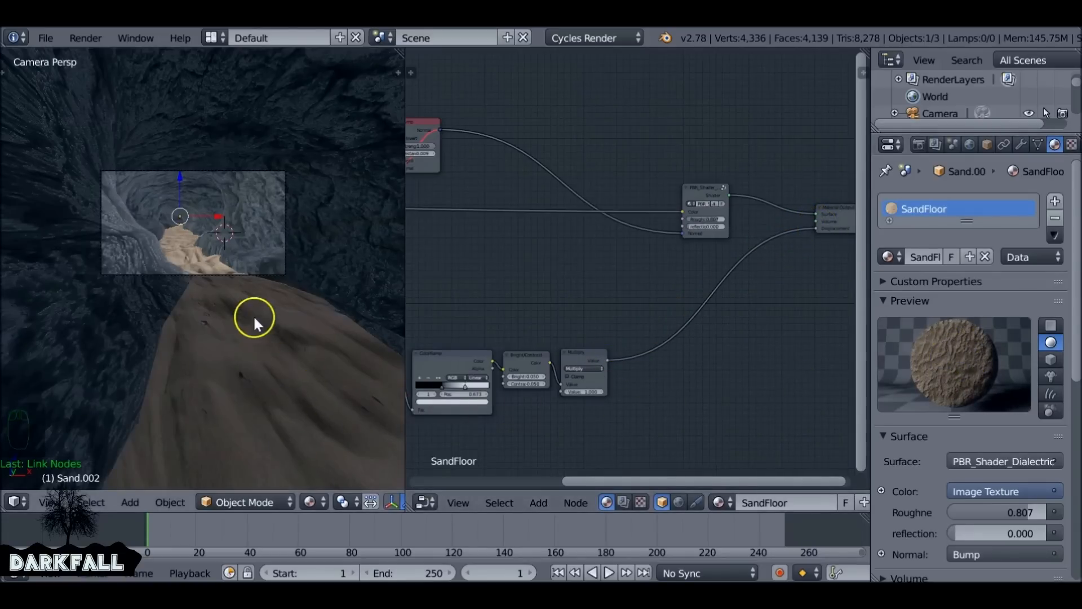
Unmute the Bump node in the SandFloor material
scroll(540, 323, down, 2)
middle_drag(540, 324, 630, 321)
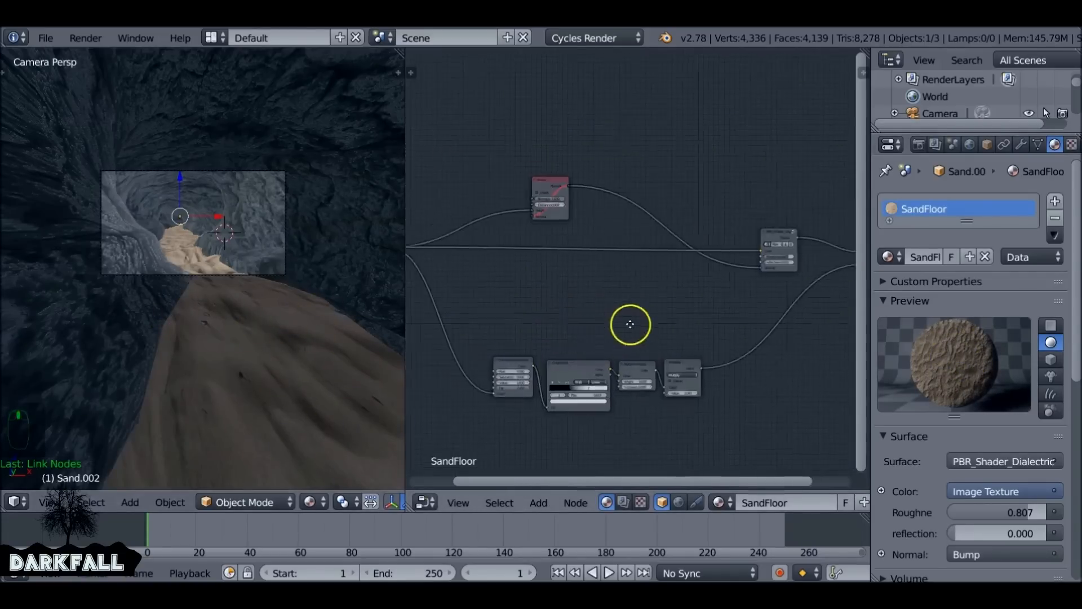
click(550, 184)
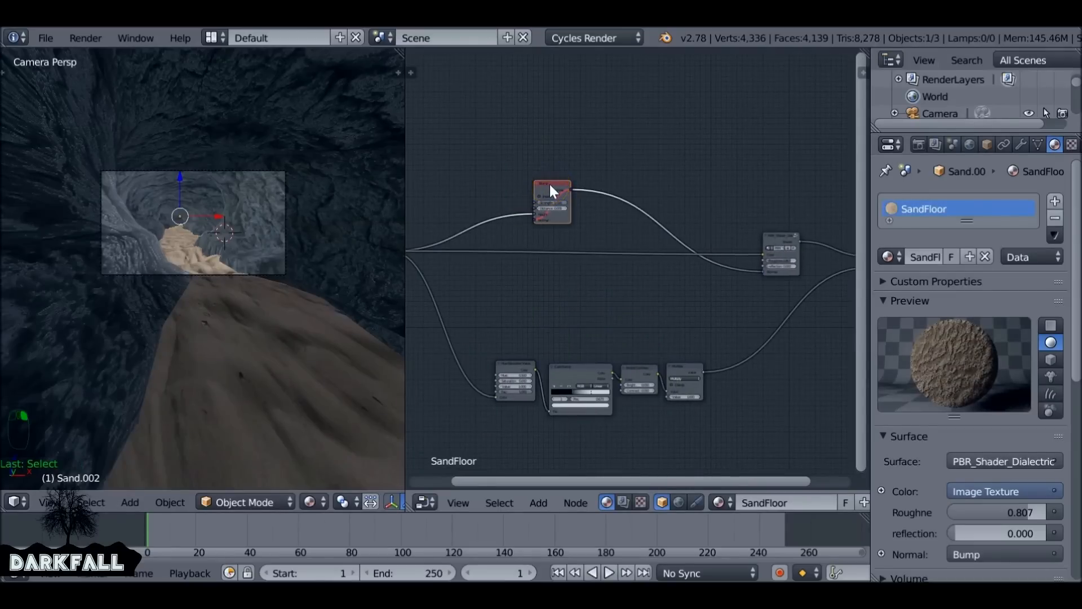
key(m)
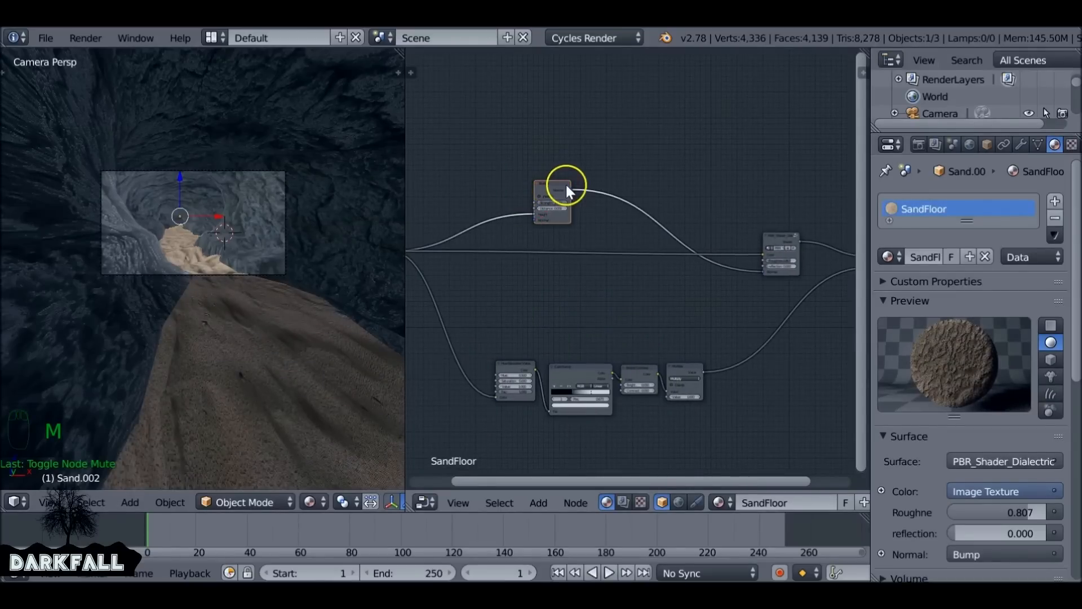
Inspect the sand surface up close in the camera view and delete the Bump node from the SandFloor material
scroll(208, 445, up, 6)
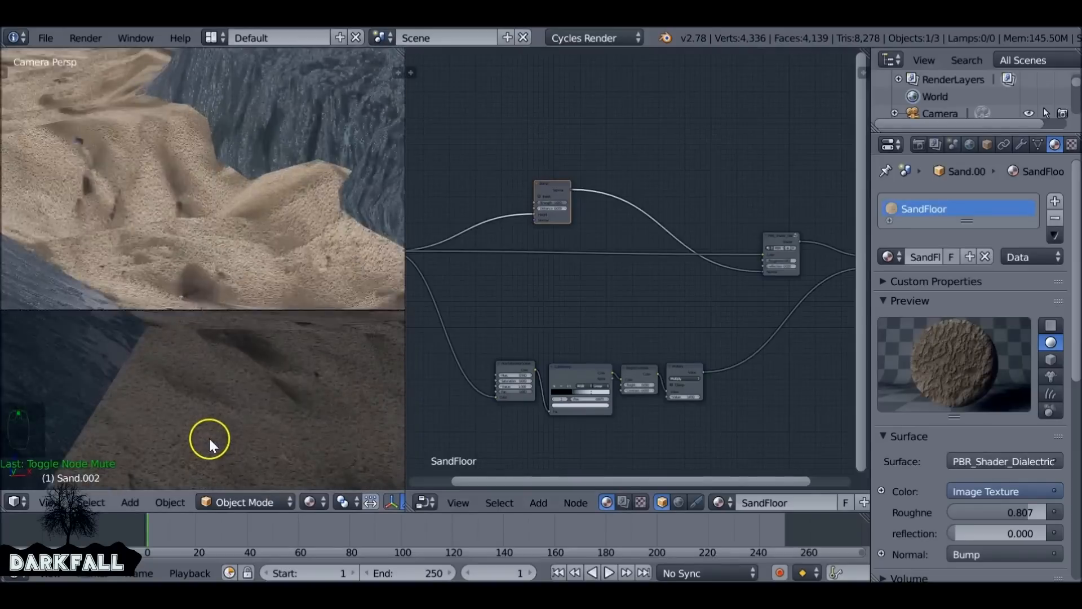
scroll(209, 440, up, 4)
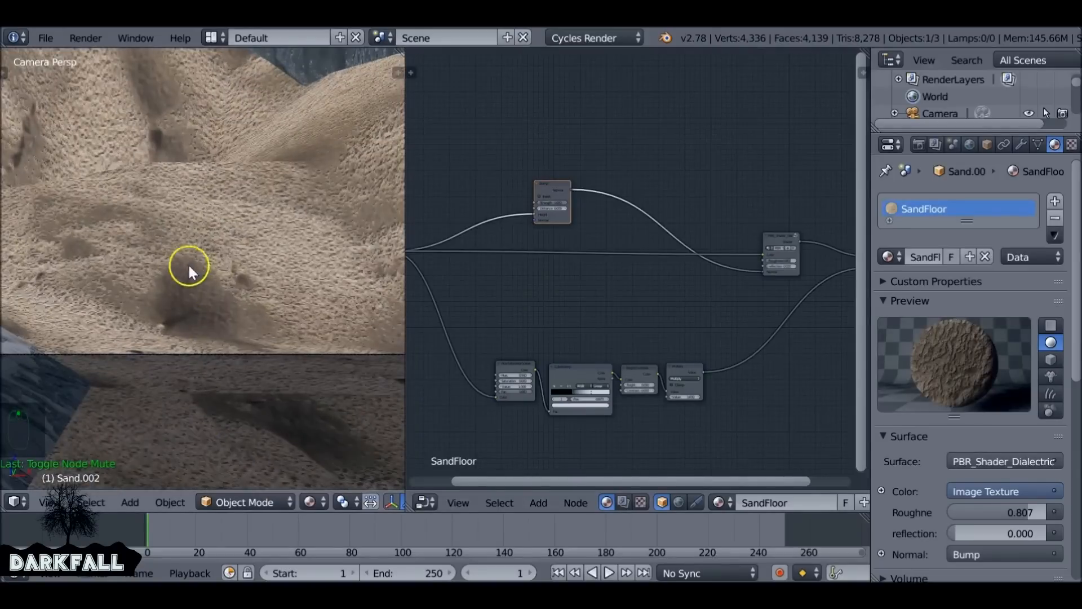
scroll(226, 161, down, 5)
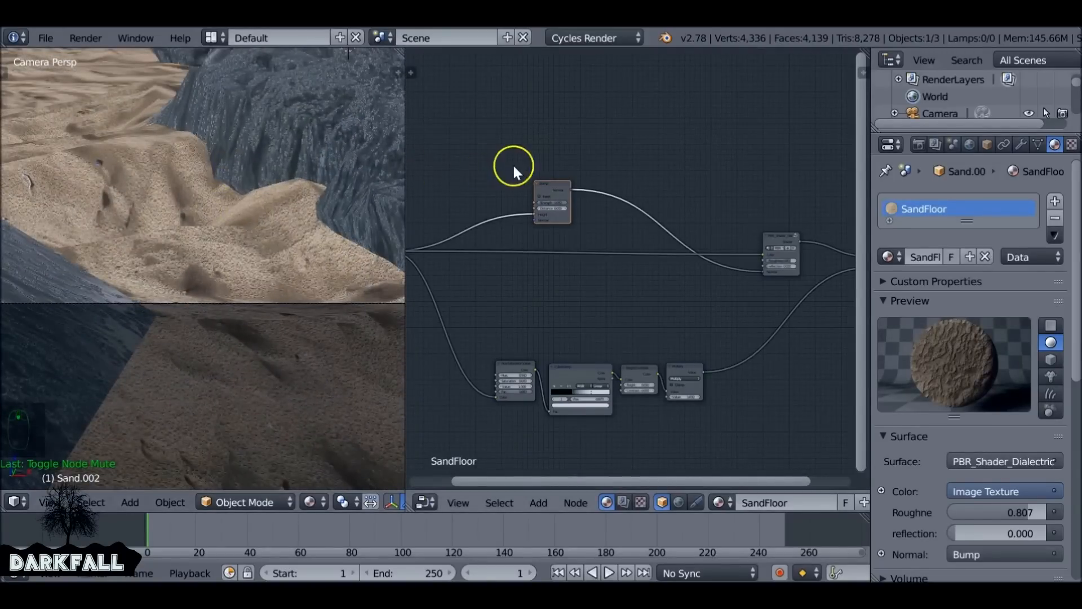
key(ctrl+x)
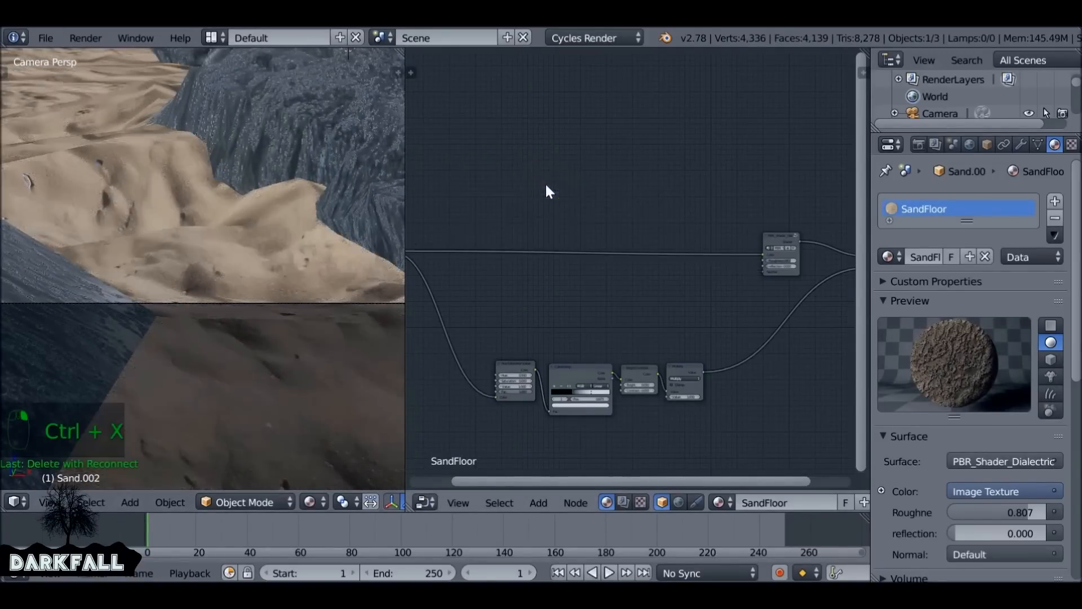
scroll(157, 189, down, 5)
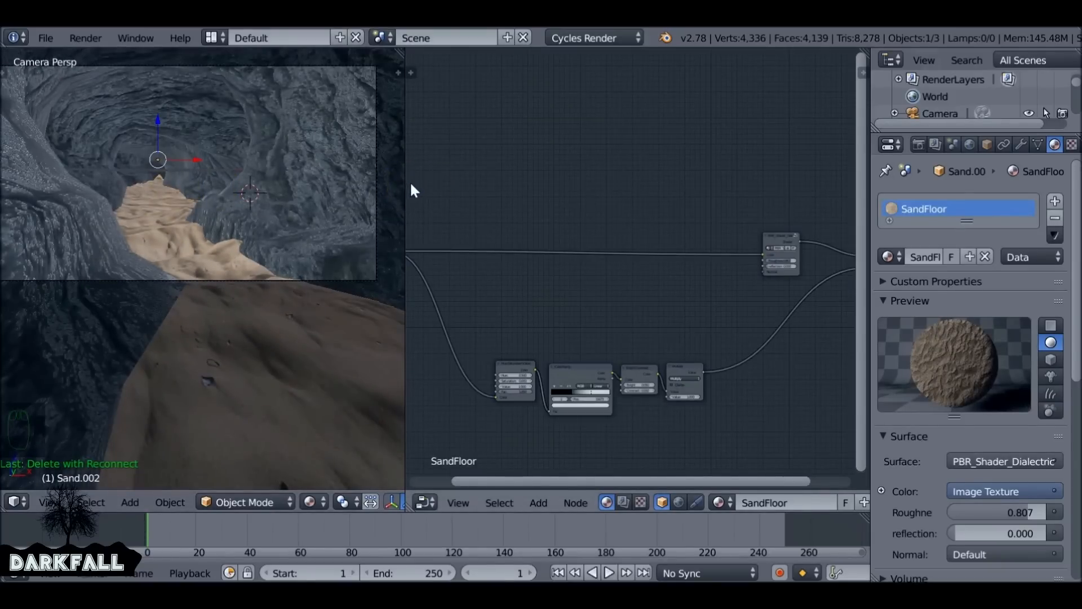
Widen the 3D view, then add a mesh plane scaled up to extend across the cave's full width
drag(406, 185, 577, 208)
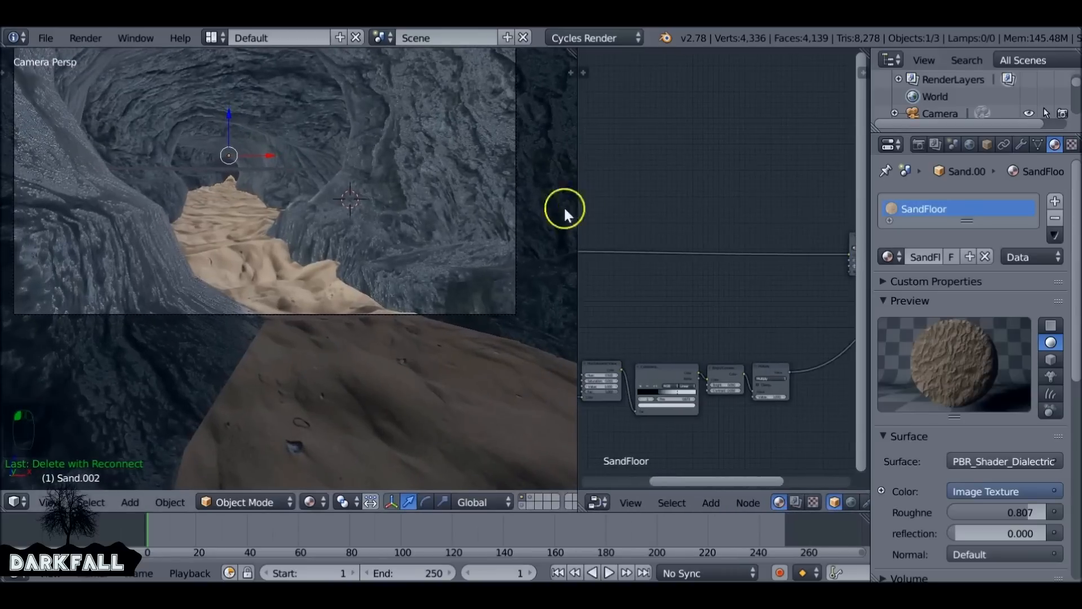
key(shift+a)
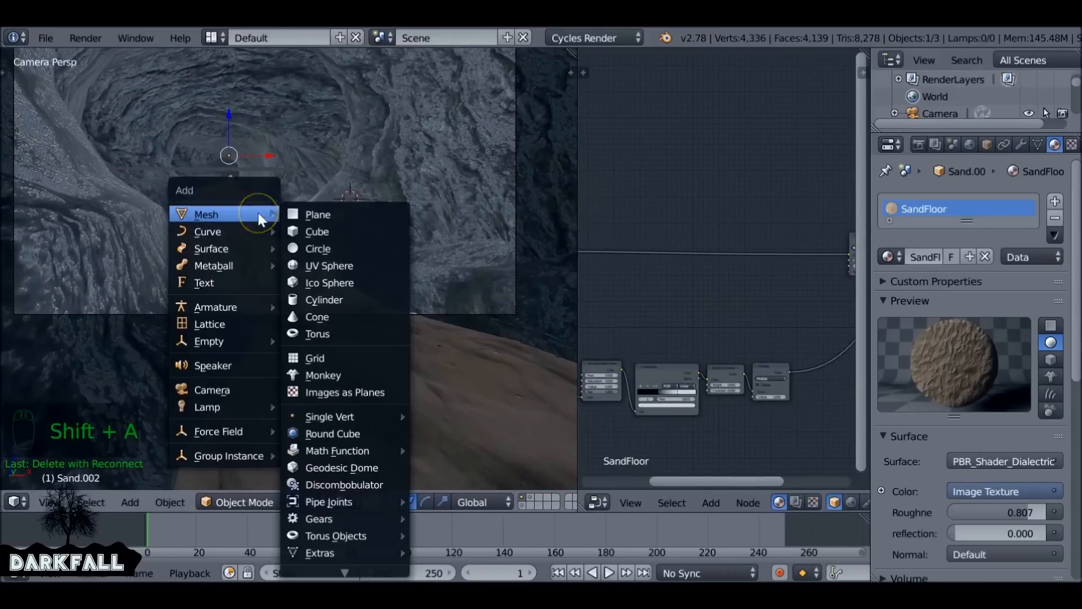
click(309, 213)
key(s)
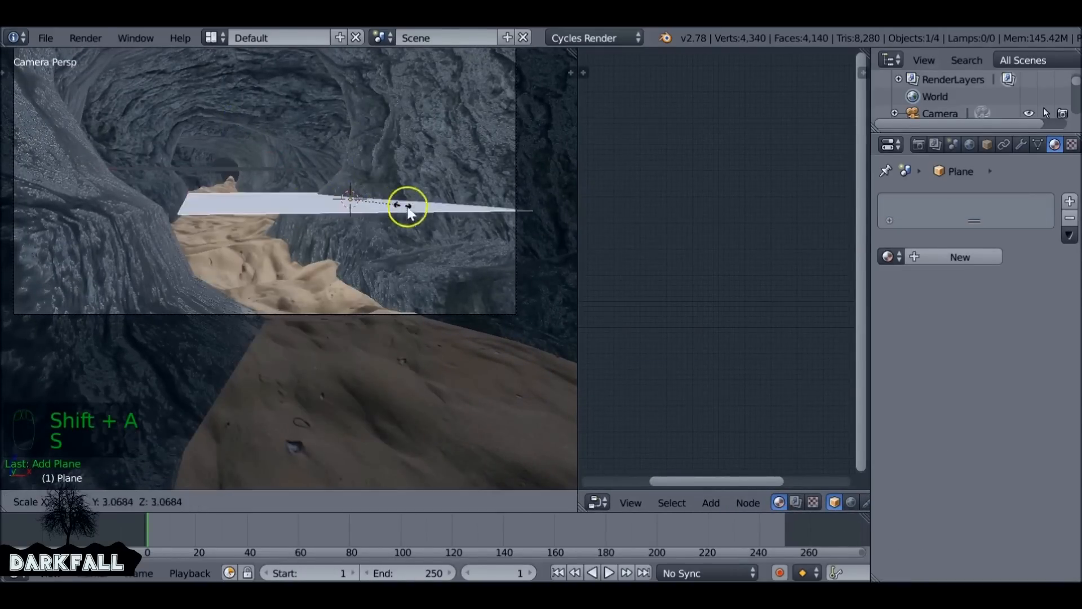
click(519, 212)
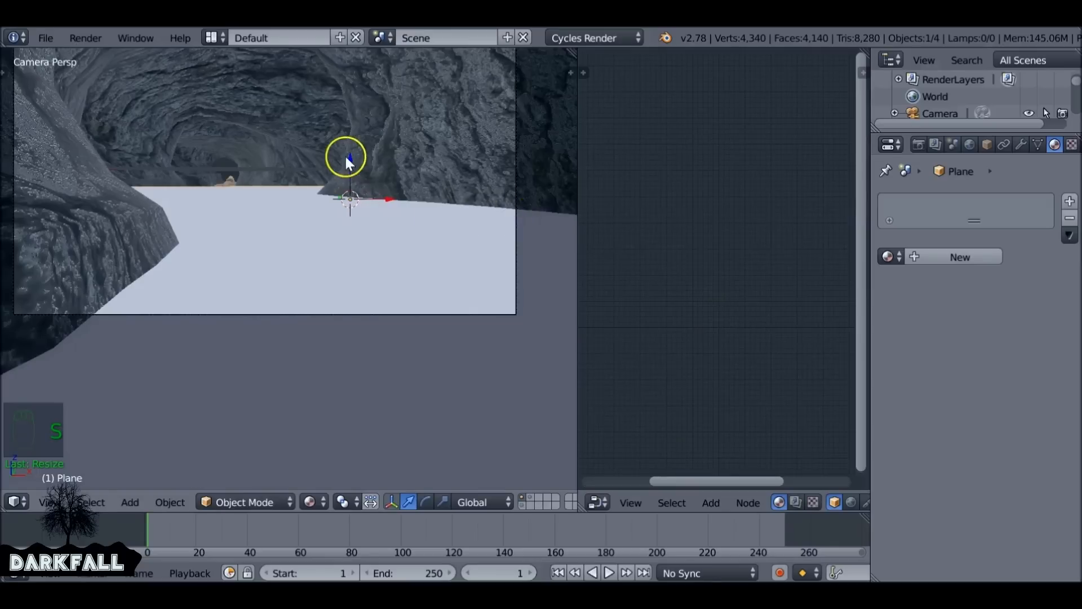
Lower the plane to near the sand floor and stretch it along the global Y axis
drag(351, 162, 346, 215)
key(s)
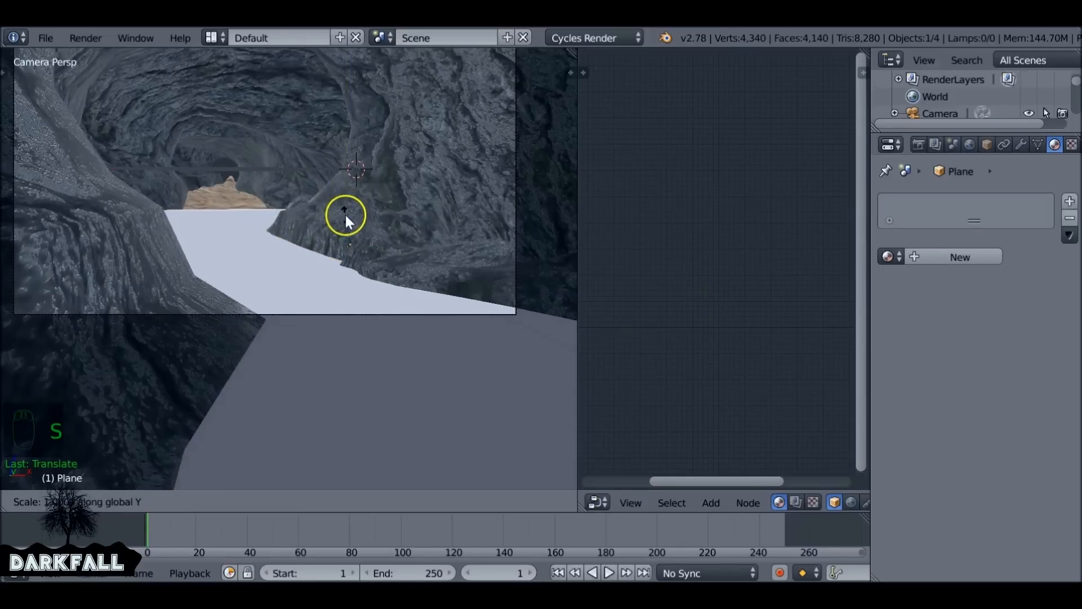
key(y)
click(559, 193)
Shift the plane along the tunnel and rescale it on Y until it matches the cave's length
middle_drag(560, 193, 278, 276)
scroll(332, 271, down, 4)
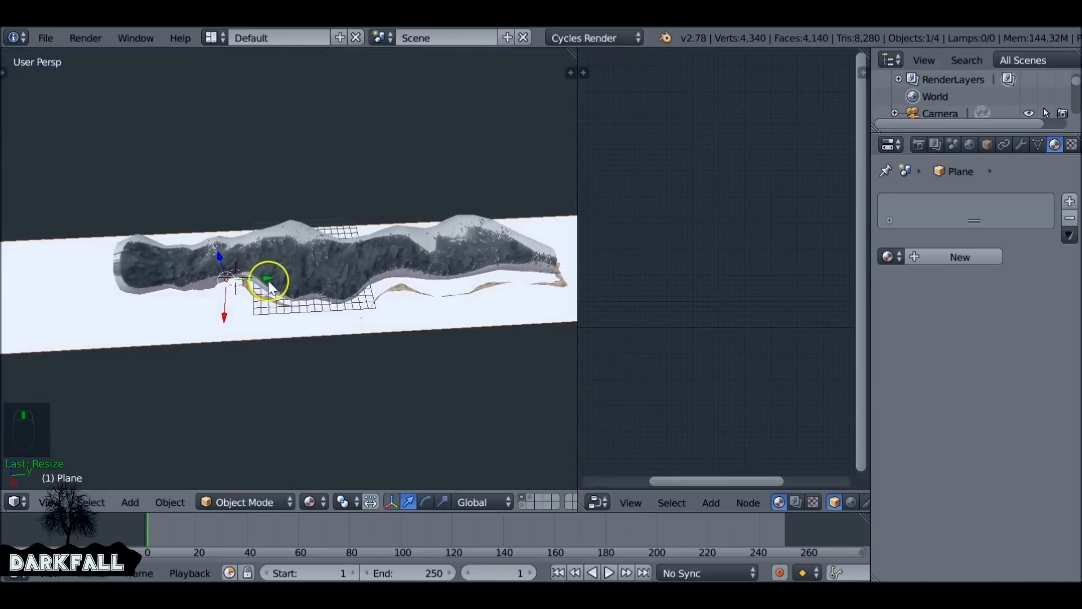
drag(266, 283, 360, 280)
drag(496, 284, 205, 300)
key(s)
key(y)
click(300, 303)
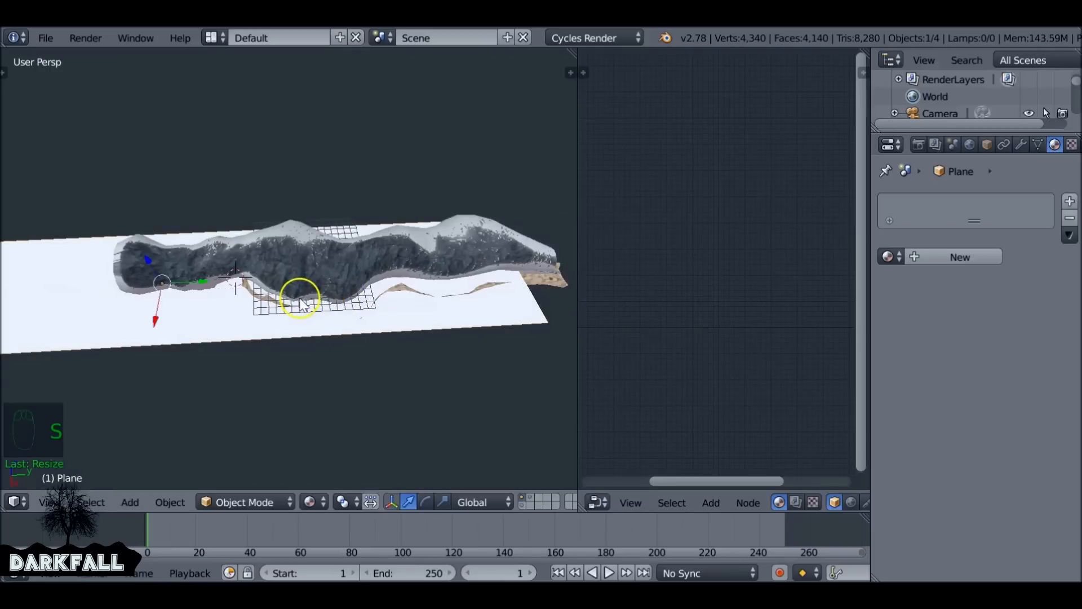
drag(203, 283, 448, 285)
scroll(449, 285, down, 5)
key(s)
key(y)
click(360, 261)
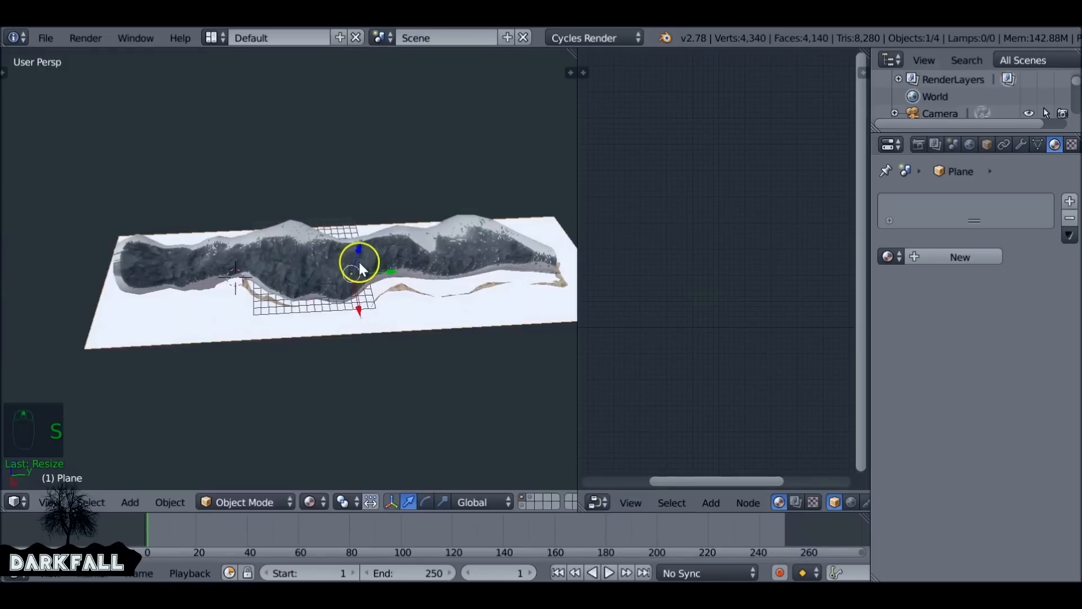
Adjust the plane's height over the sand in the camera view and save the file over the existing one
key(KP_0)
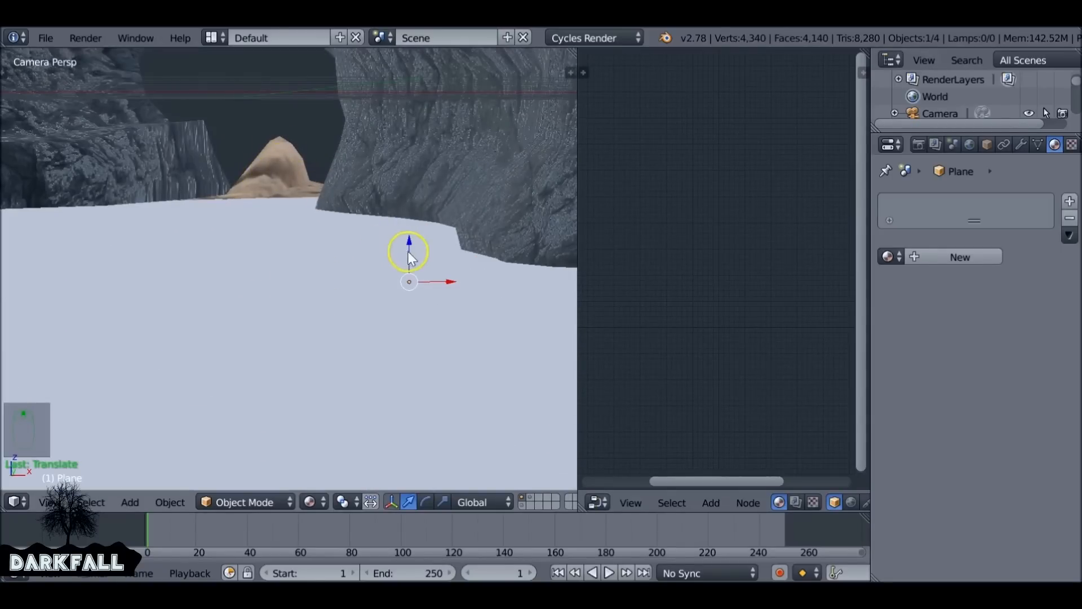
drag(412, 246, 307, 236)
scroll(353, 294, down, 2)
shift+middle_drag(353, 295, 265, 270)
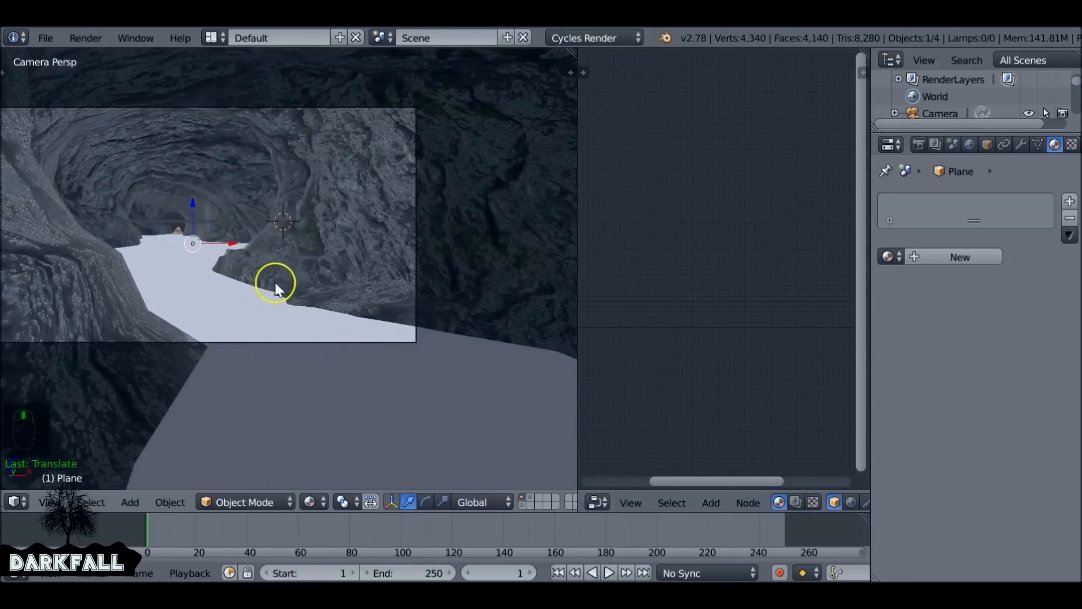
drag(191, 218, 199, 158)
key(ctrl+s)
click(264, 232)
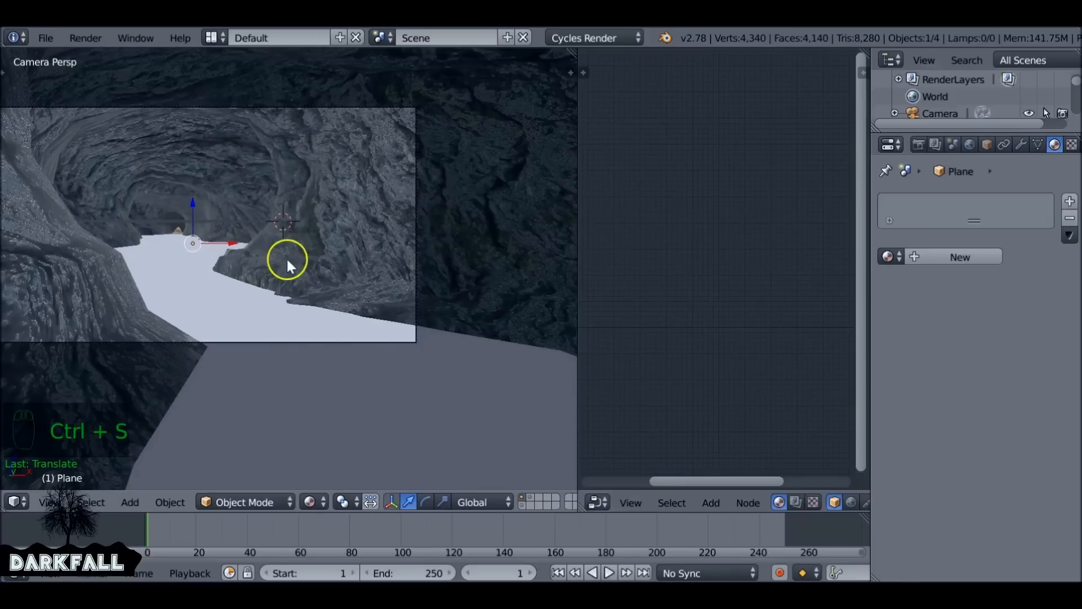
Give the plane a new material with a Glass BSDF surface in a pale blue colour
click(970, 257)
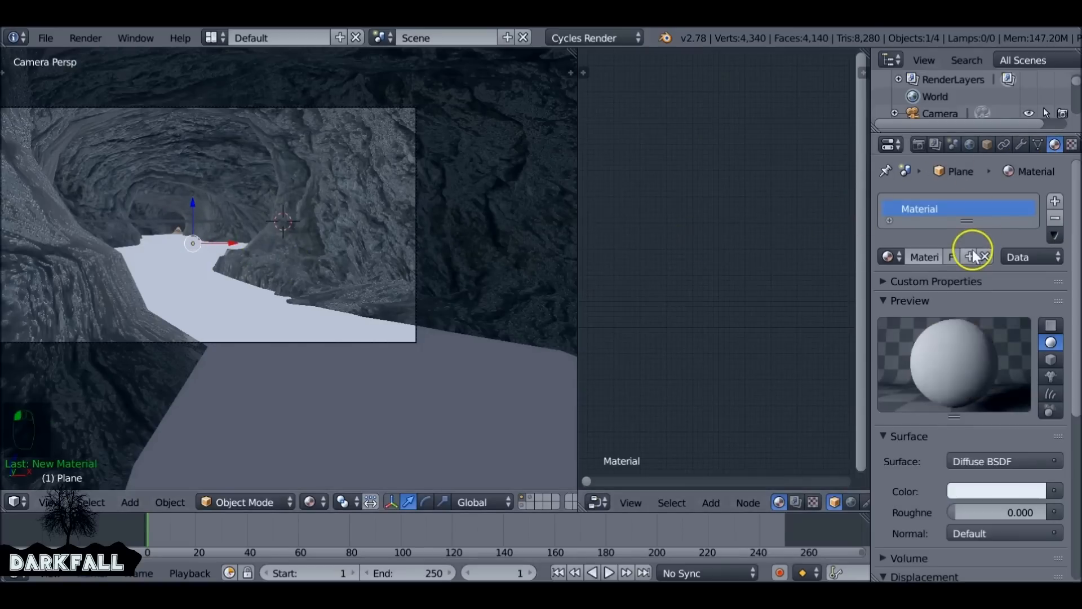
click(998, 462)
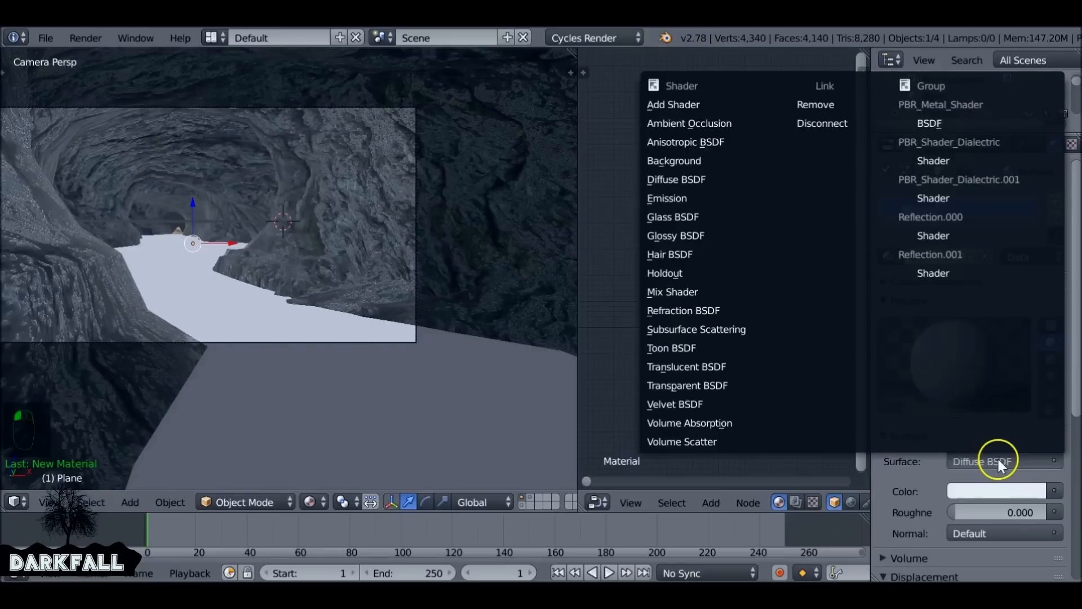
click(684, 218)
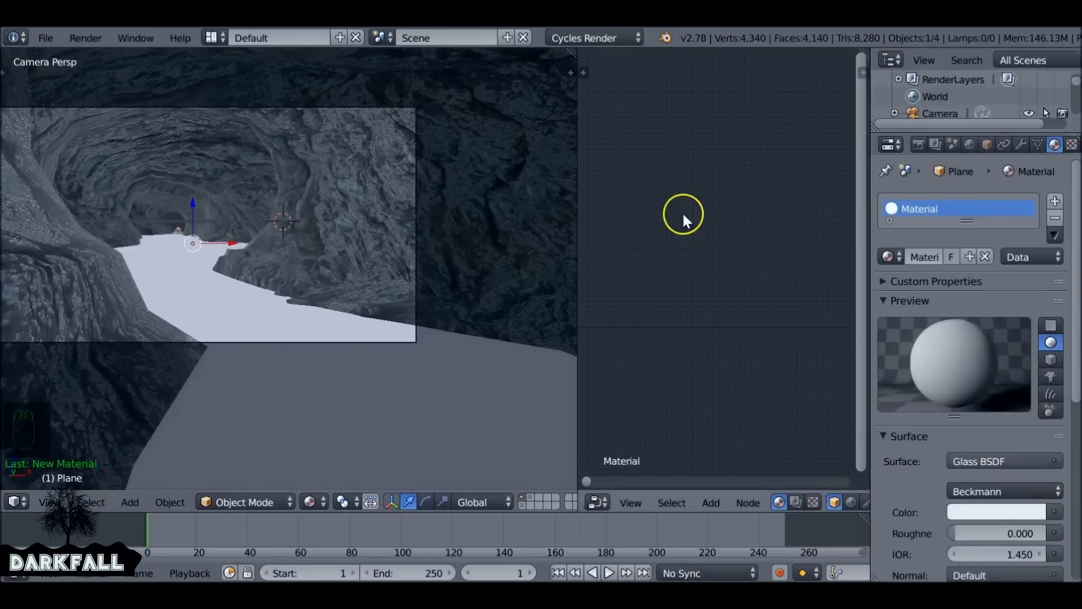
scroll(969, 442, down, 5)
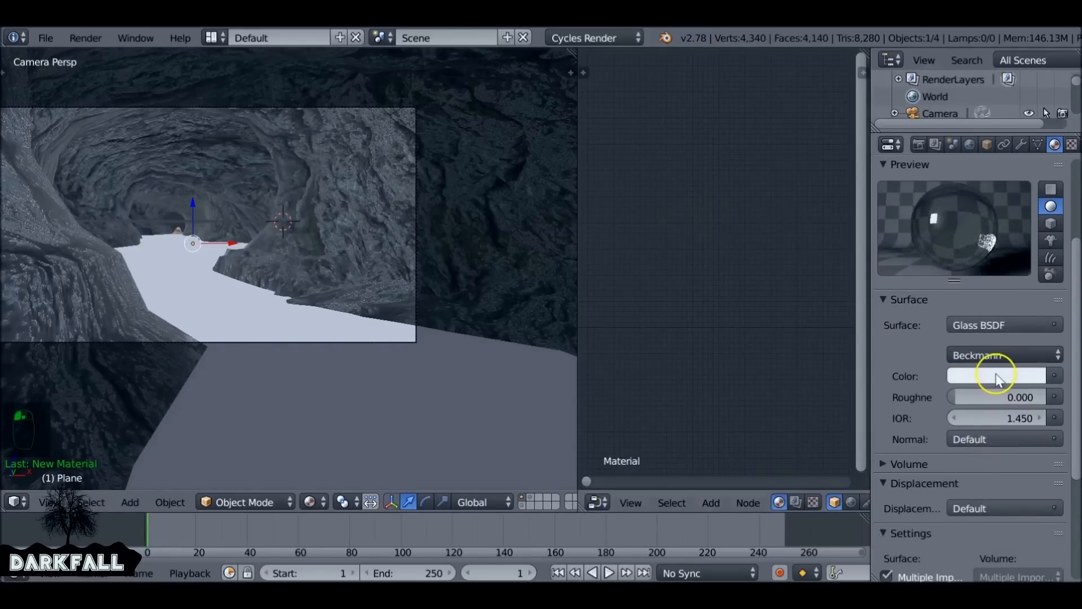
click(997, 377)
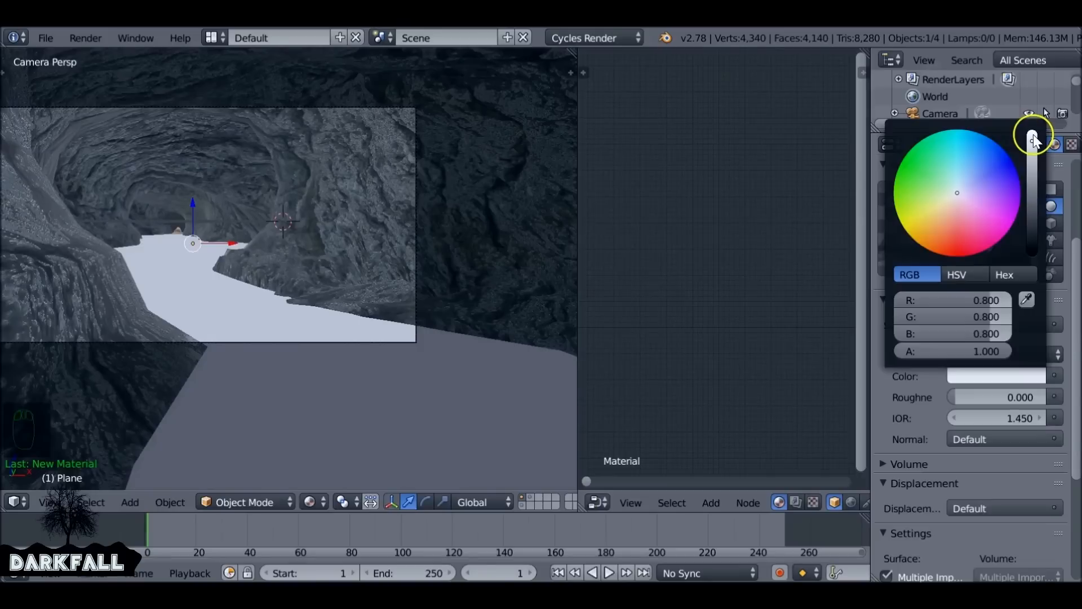
click(961, 185)
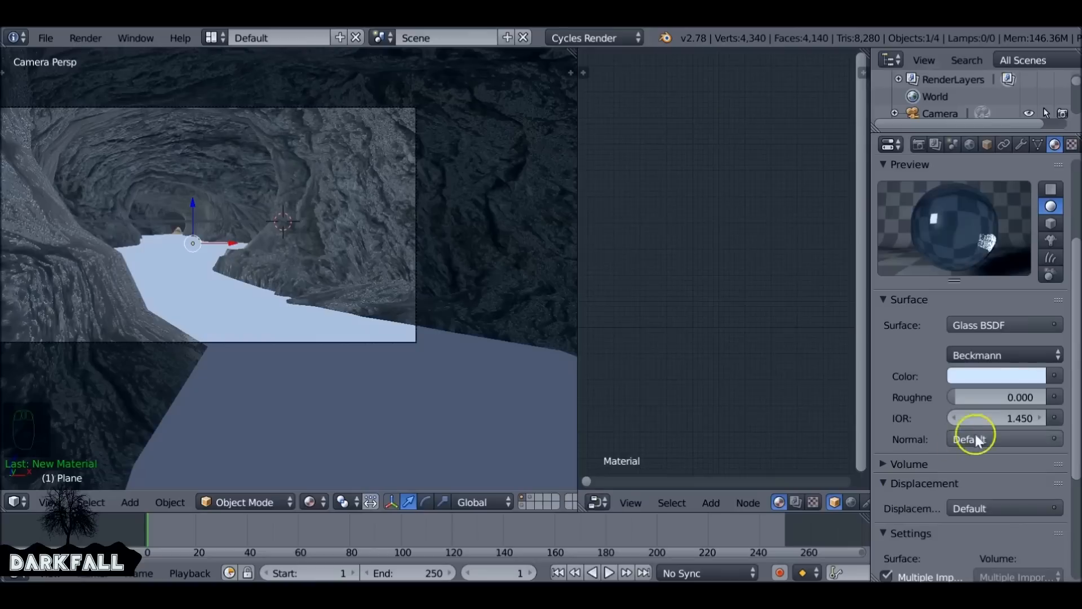
Set the Glass BSDF's IOR to 1.333 and save the file over the existing one
click(985, 416)
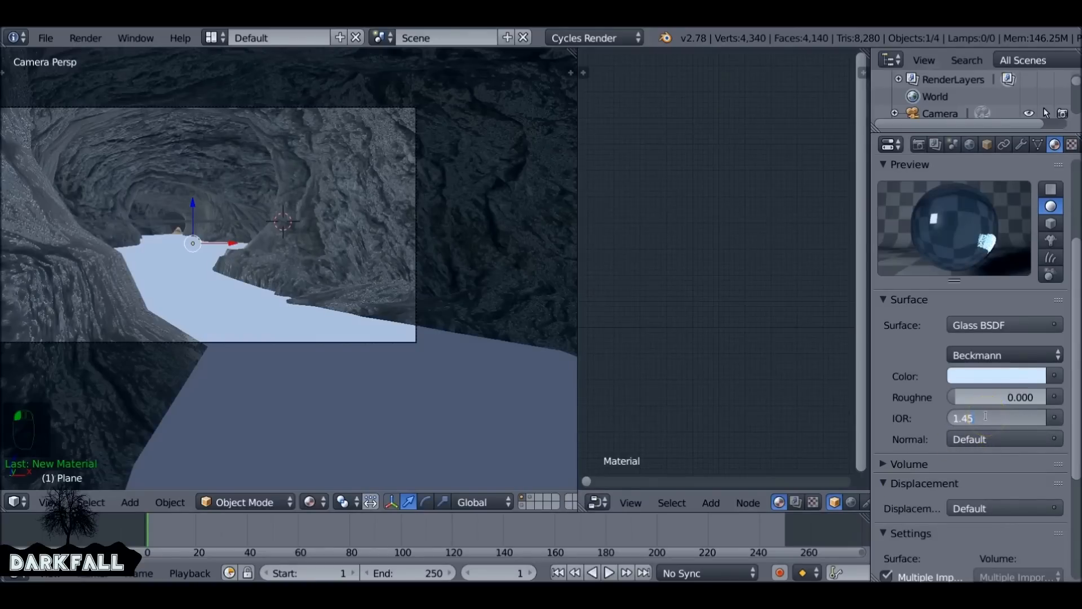
key(BackSpace)
text(333)
key(Return)
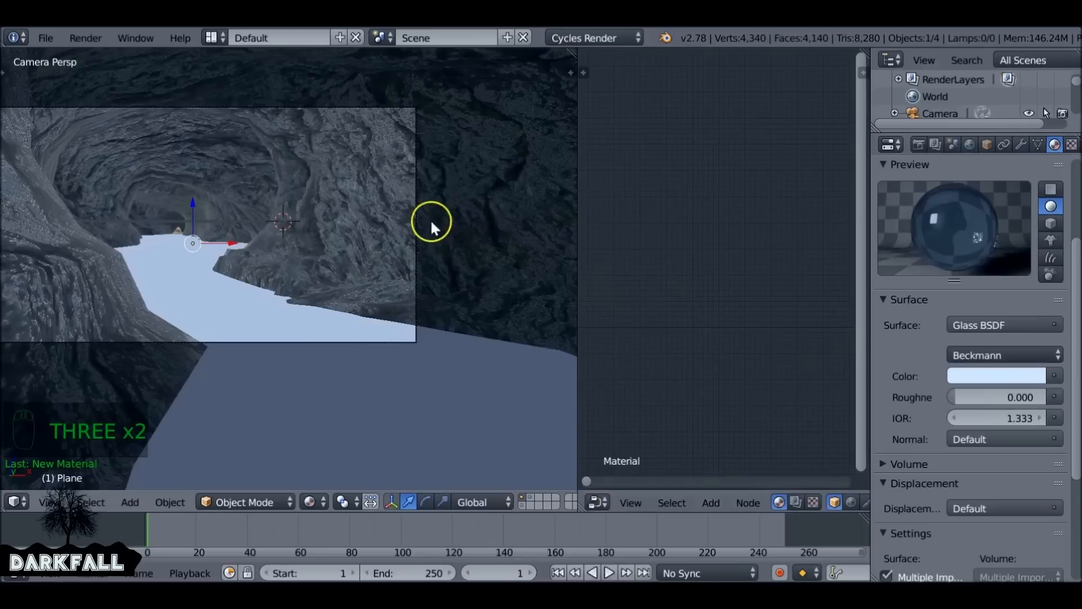
key(ctrl+s)
click(377, 209)
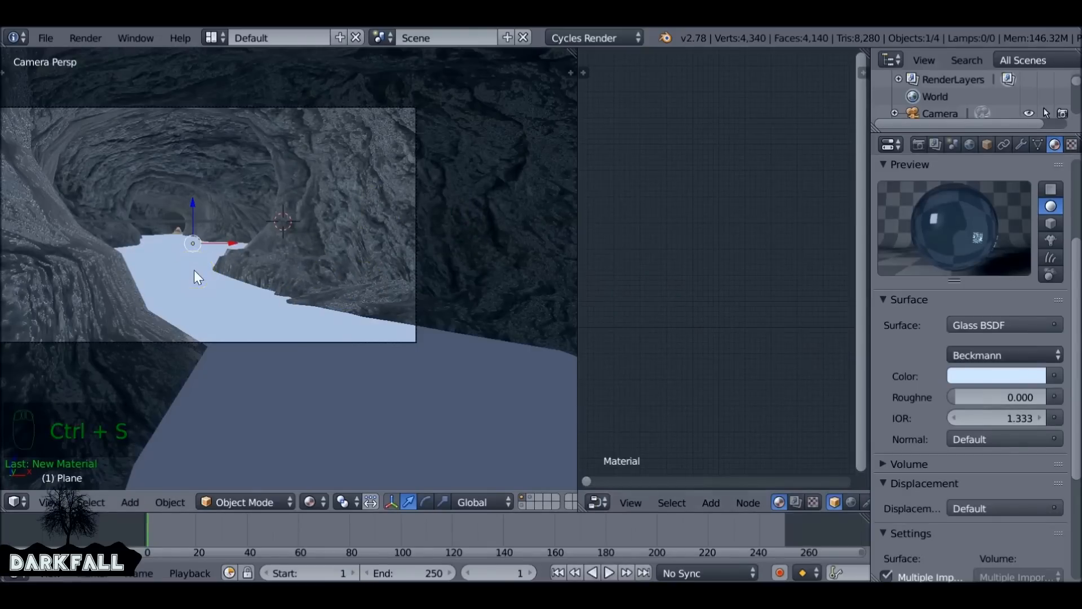
scroll(194, 270, down, 1)
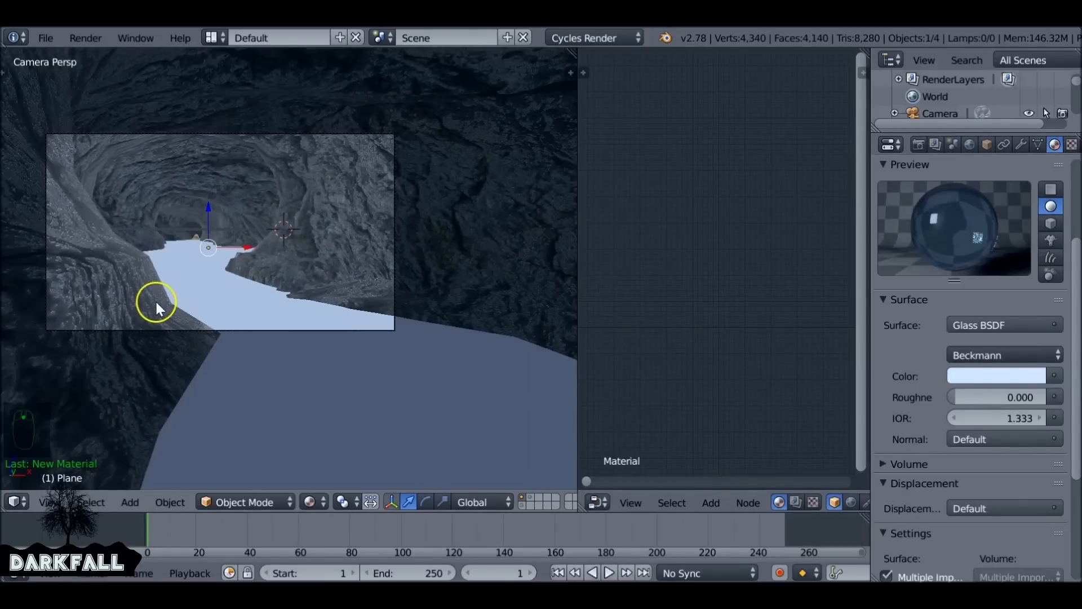
middle_drag(261, 285, 223, 307)
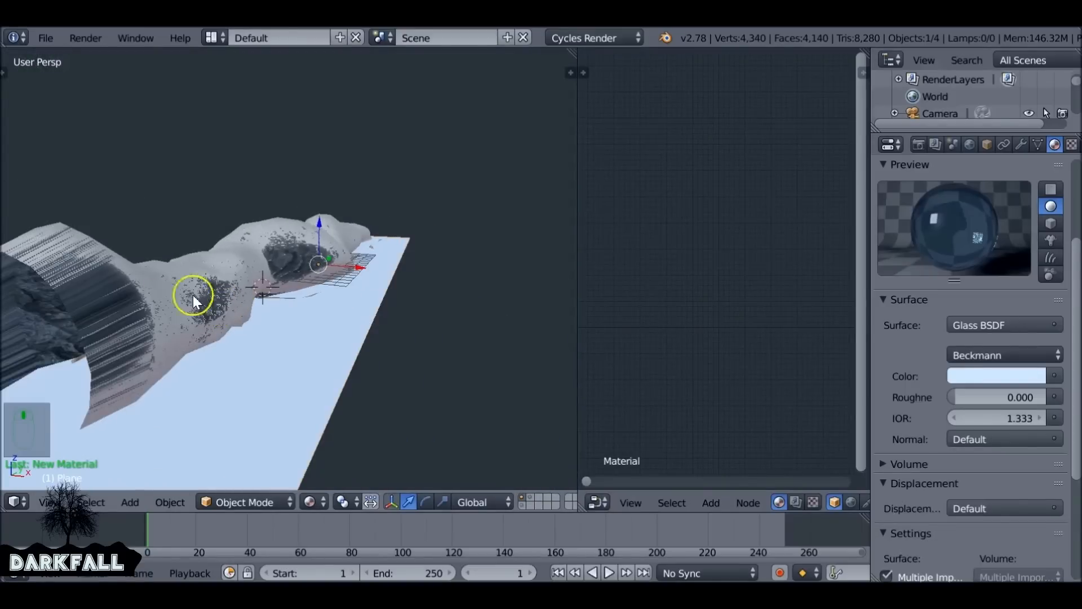
middle_drag(270, 288, 310, 273)
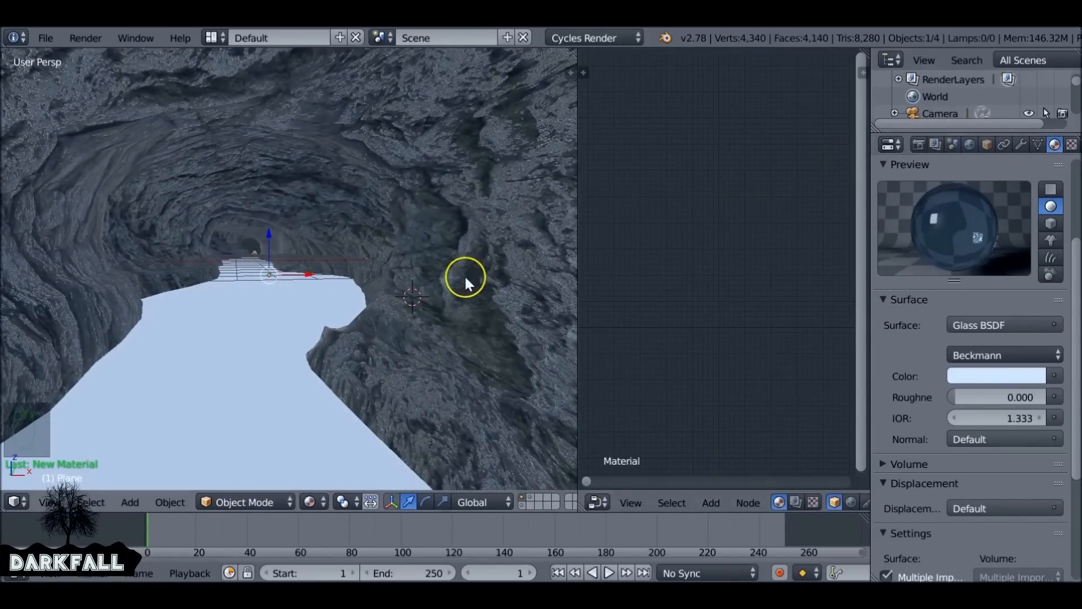
key(KP_0)
scroll(314, 274, up, 2)
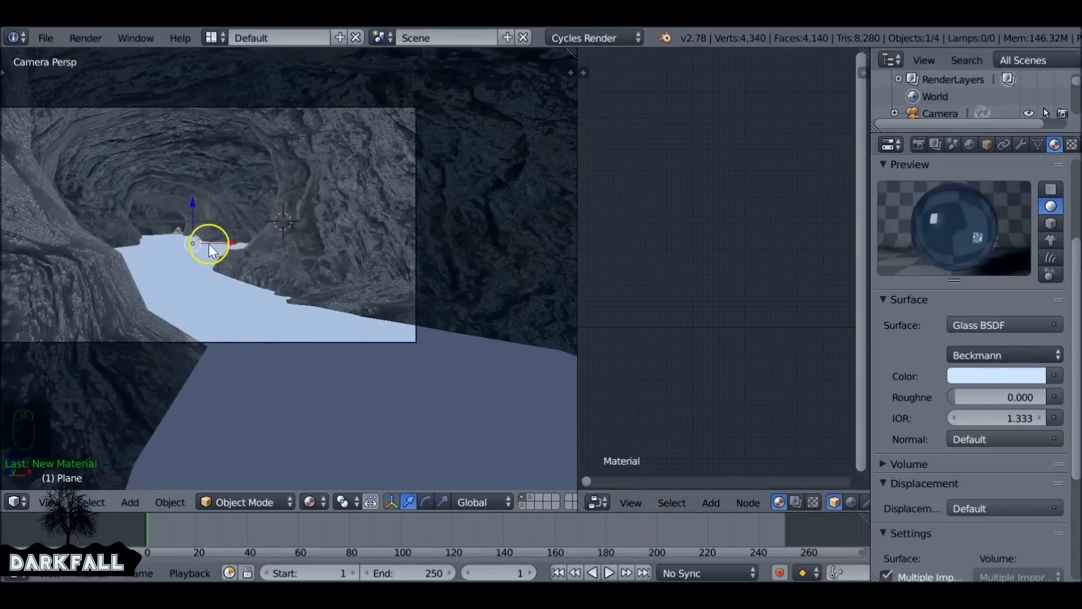
Add a Sun lamp and move it over the middle of the tunnel, high above the cave mesh
key(shift+a)
mouse_move(189, 246)
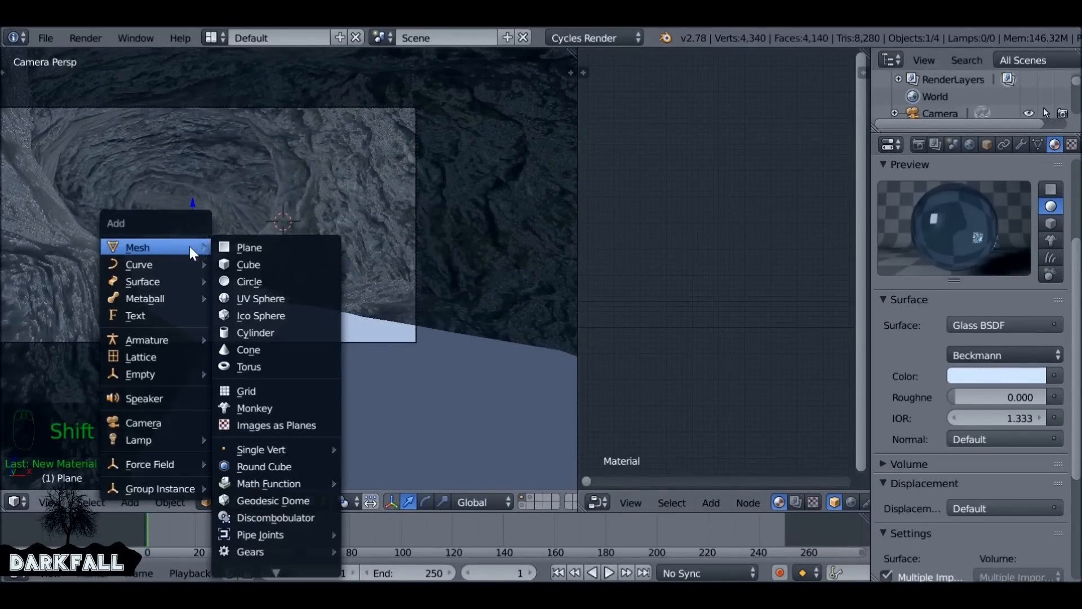
mouse_move(170, 440)
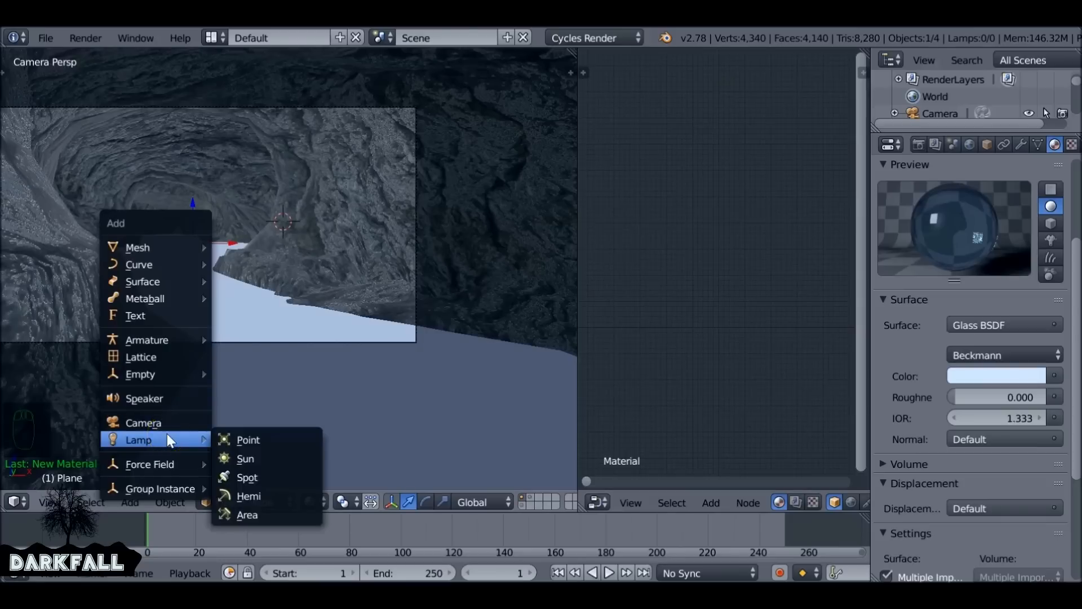
click(267, 455)
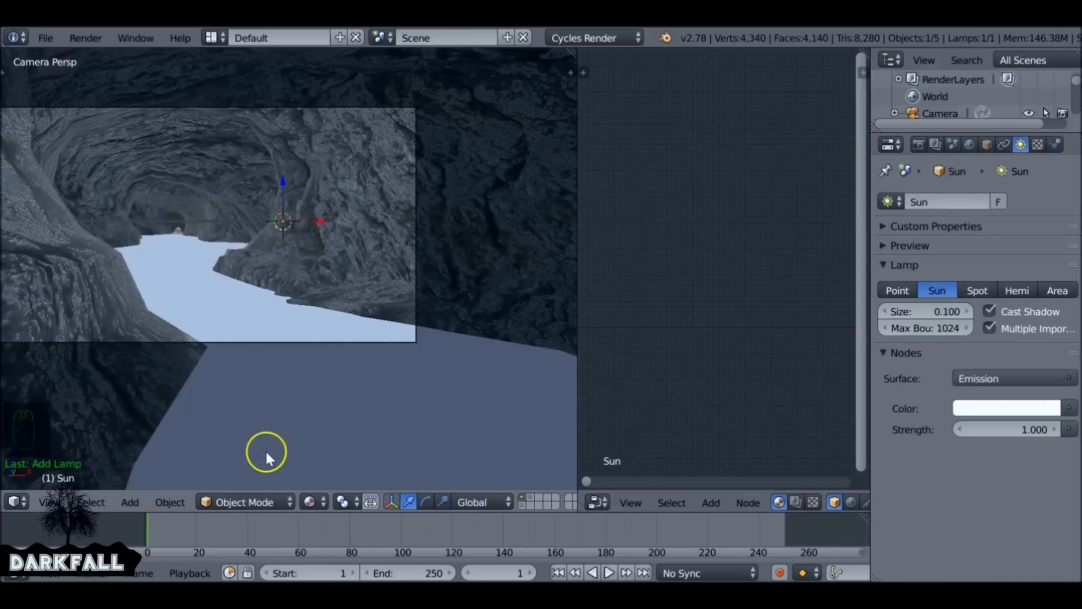
drag(318, 223, 215, 223)
drag(188, 185, 190, 141)
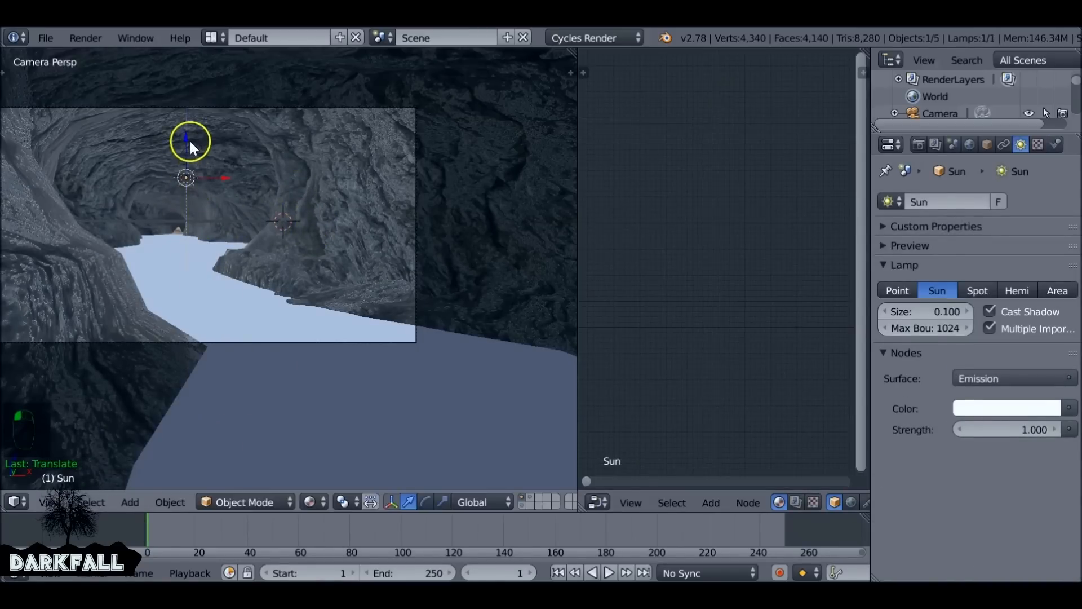
middle_drag(218, 187, 359, 261)
mouse_move(359, 260)
mouse_down()
mouse_move(367, 162)
mouse_move(375, 164)
mouse_up()
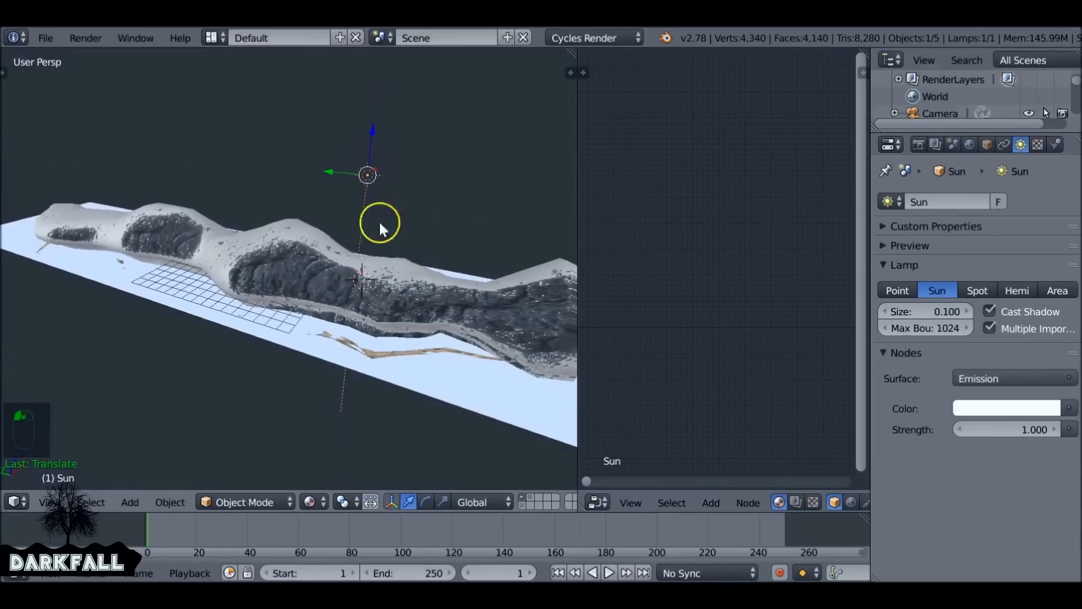
Switch the viewport shading to Solid and save the file
click(311, 501)
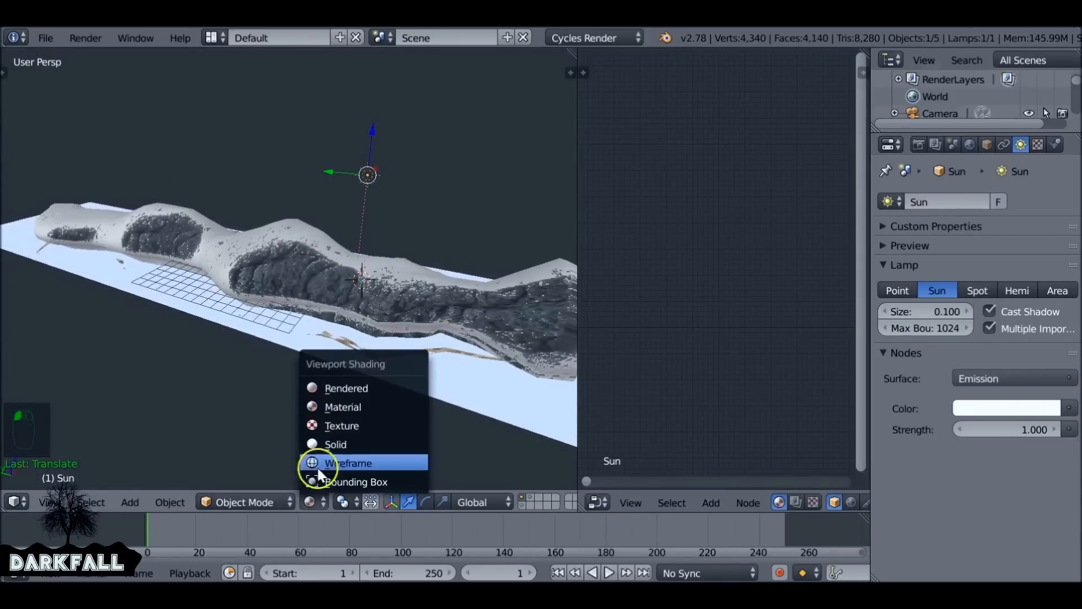
click(338, 443)
middle_drag(370, 198, 402, 205)
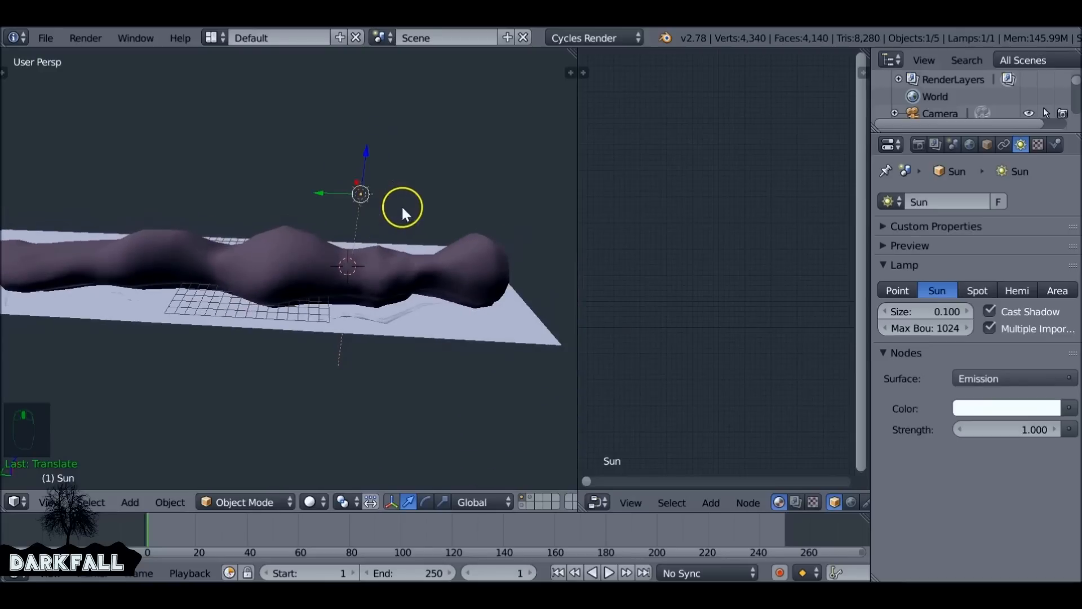
key(ctrl+s)
Move the Sun lamp along Y past the cave's open end and rotate it about X to aim into the tunnel
scroll(445, 248, down, 3)
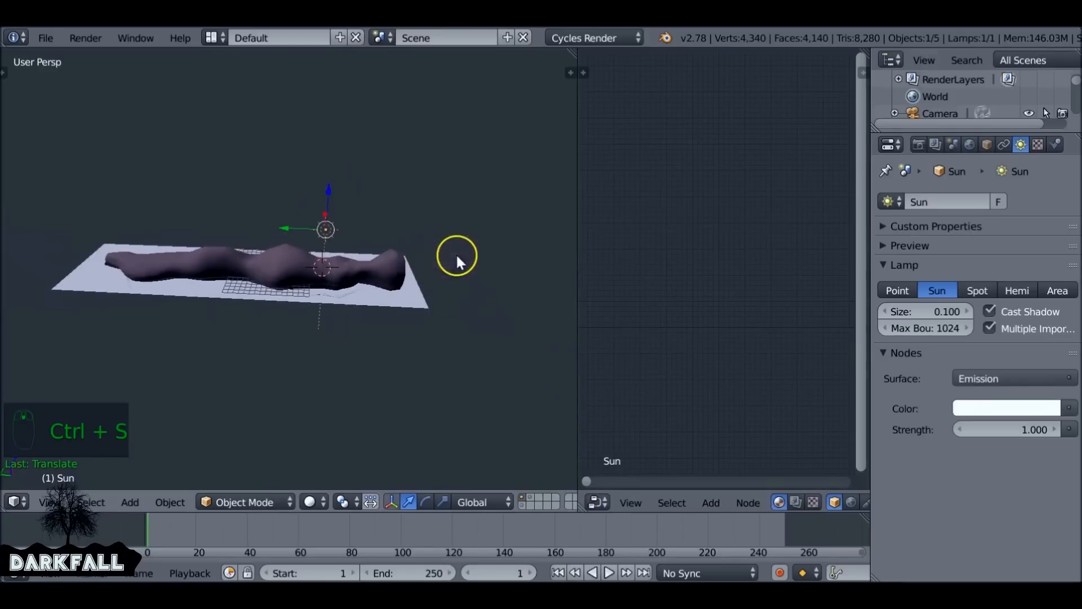
drag(298, 221, 29, 213)
middle_drag(86, 218, 349, 234)
key(r)
key(x)
click(265, 129)
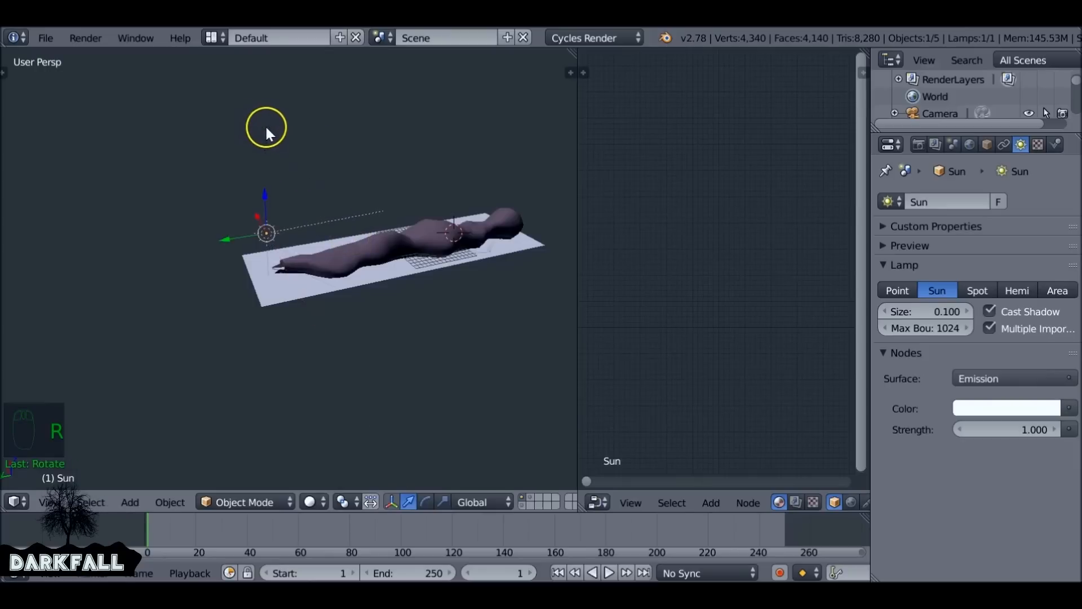
Lower the Sun along Z to the height of the cave opening and fine-tune its tilt about X
key(g)
key(z)
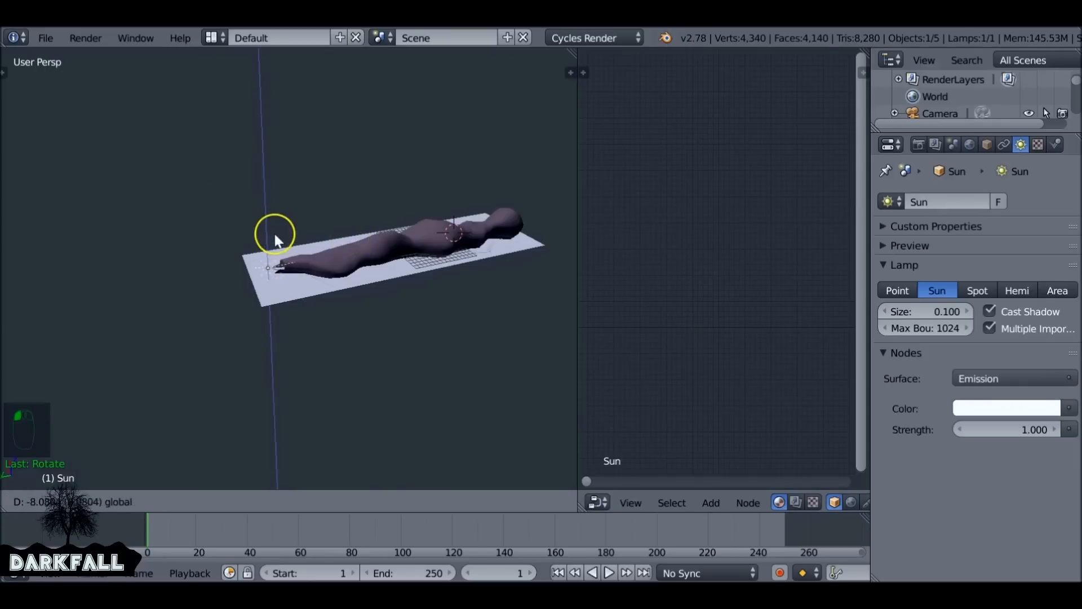
click(276, 243)
middle_drag(278, 252, 283, 188)
key(r)
key(x)
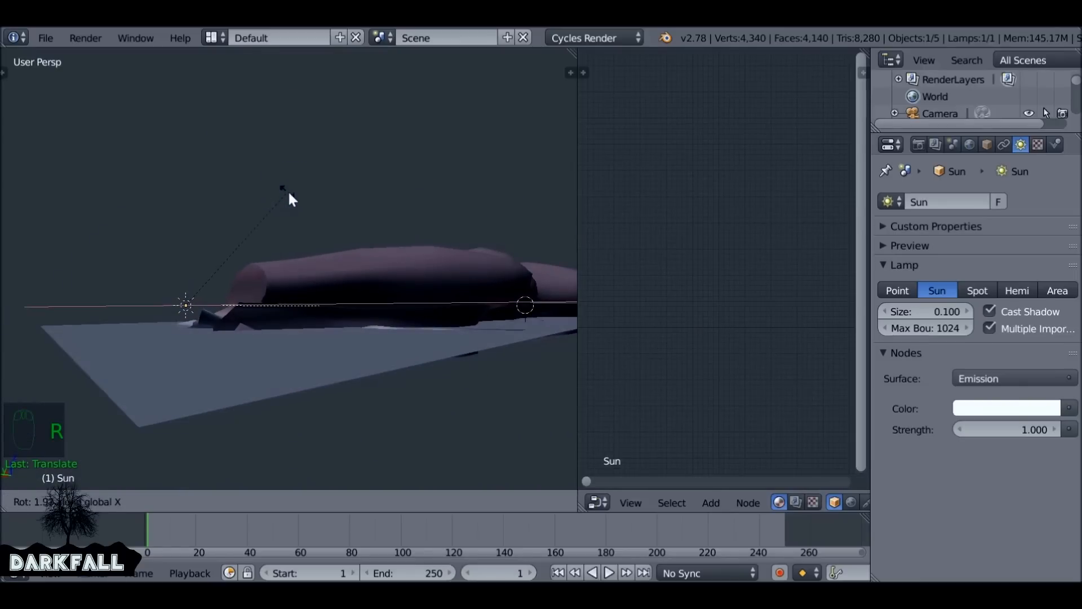
click(299, 203)
drag(187, 273, 200, 245)
Shift the Sun sideways in front of the cave opening and turn it slightly about Z to shine in at an angle
middle_drag(224, 268, 255, 310)
drag(256, 311, 181, 322)
middle_drag(181, 323, 218, 318)
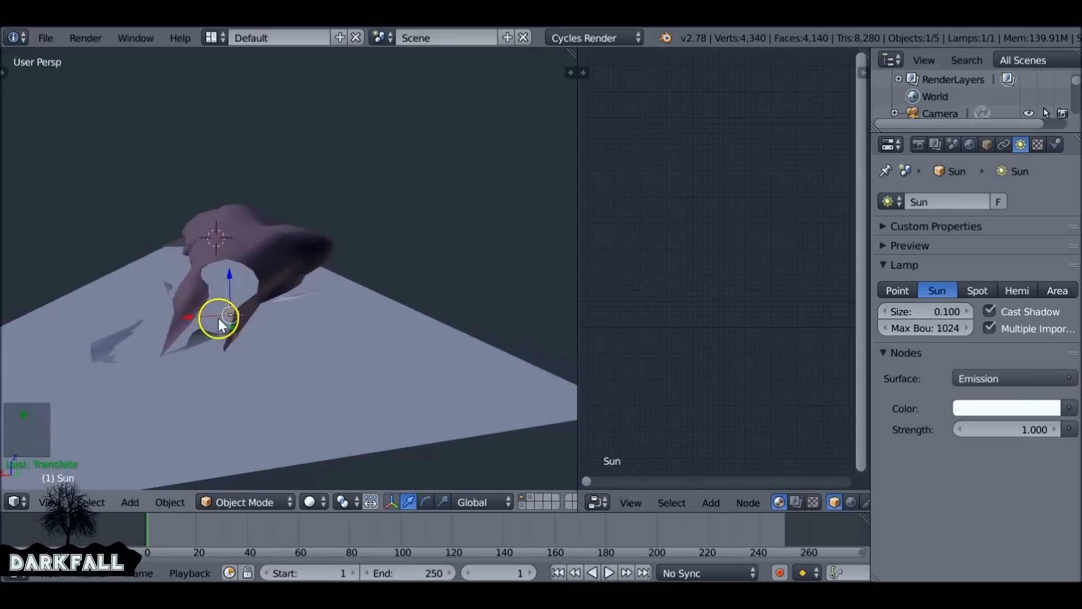
key(r)
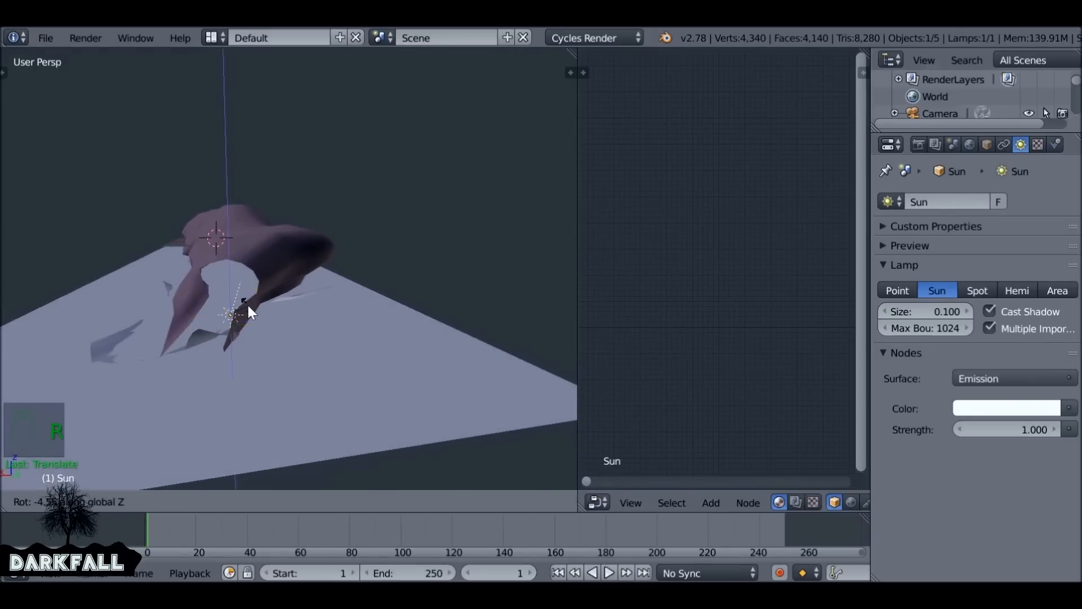
click(249, 308)
key(g)
click(157, 322)
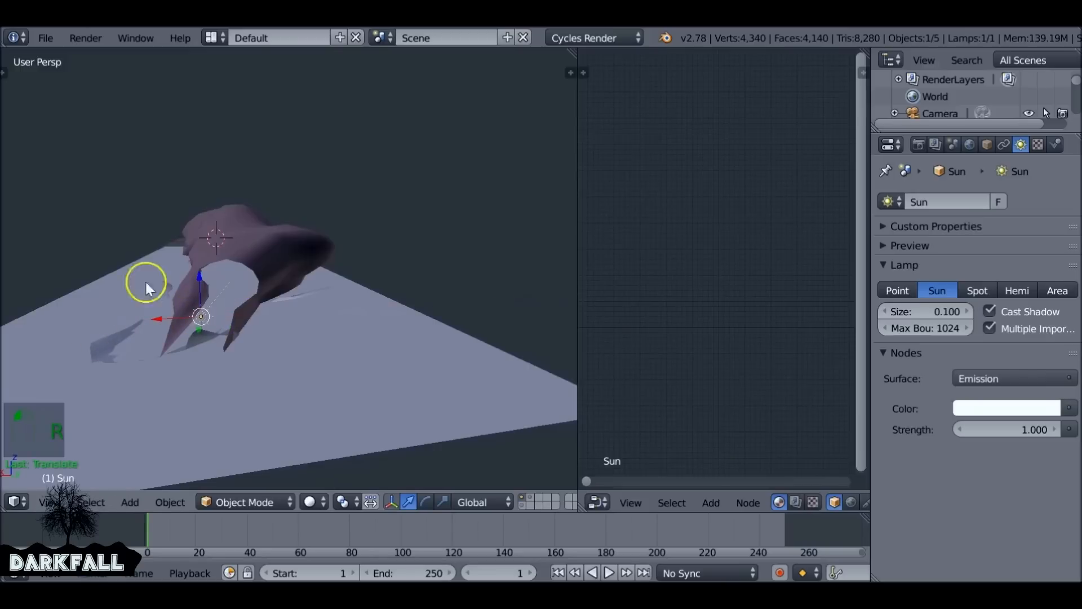
Give the Sun a pale blue colour (R 0.816, G 0.971, B 1.000) and set its strength to 1.2
middle_drag(329, 251, 259, 276)
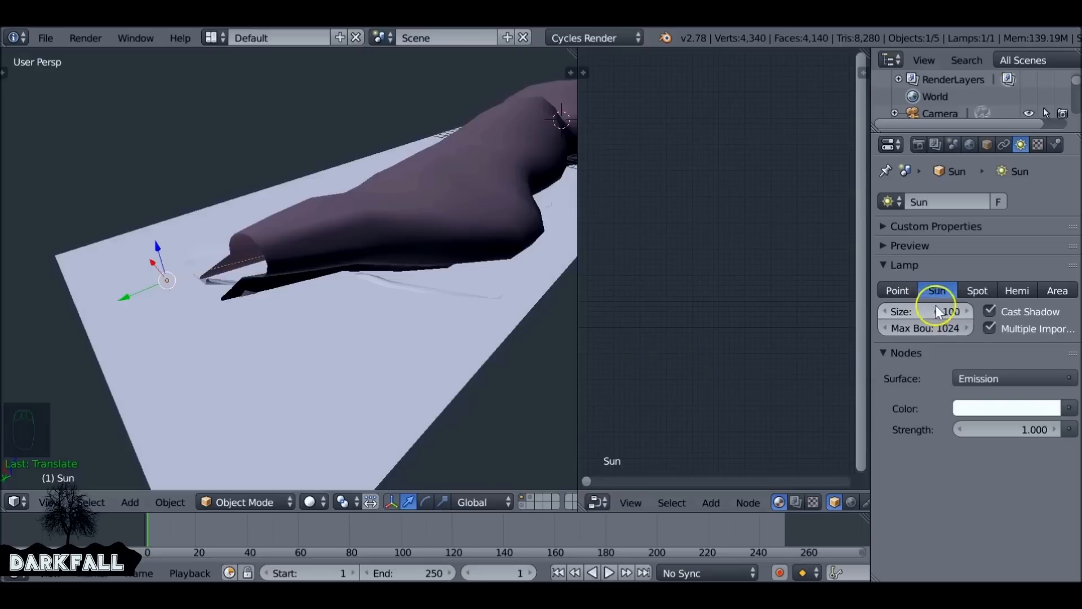
click(991, 410)
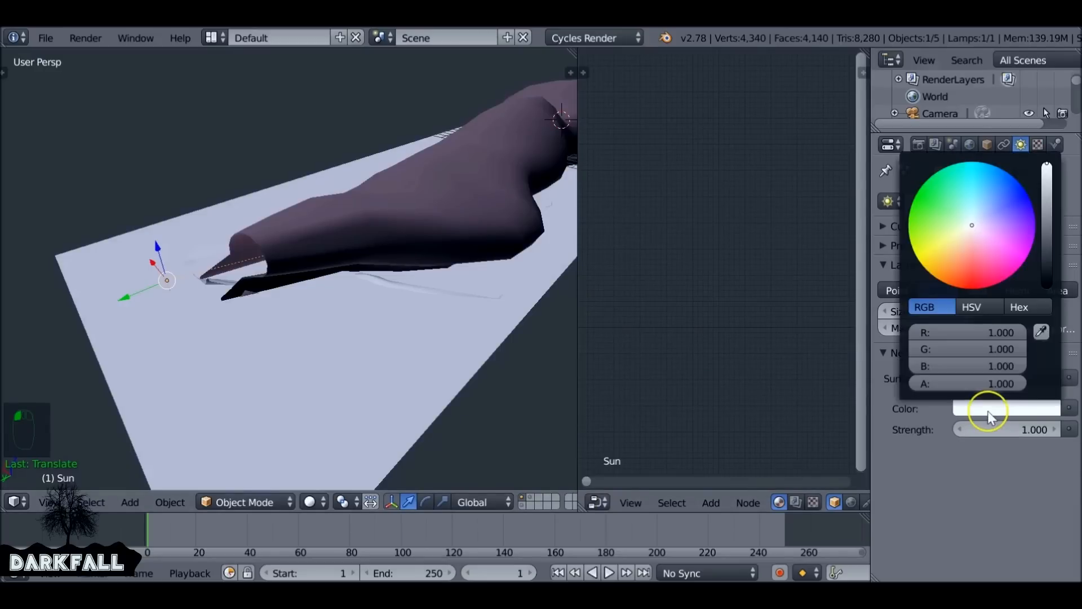
click(972, 220)
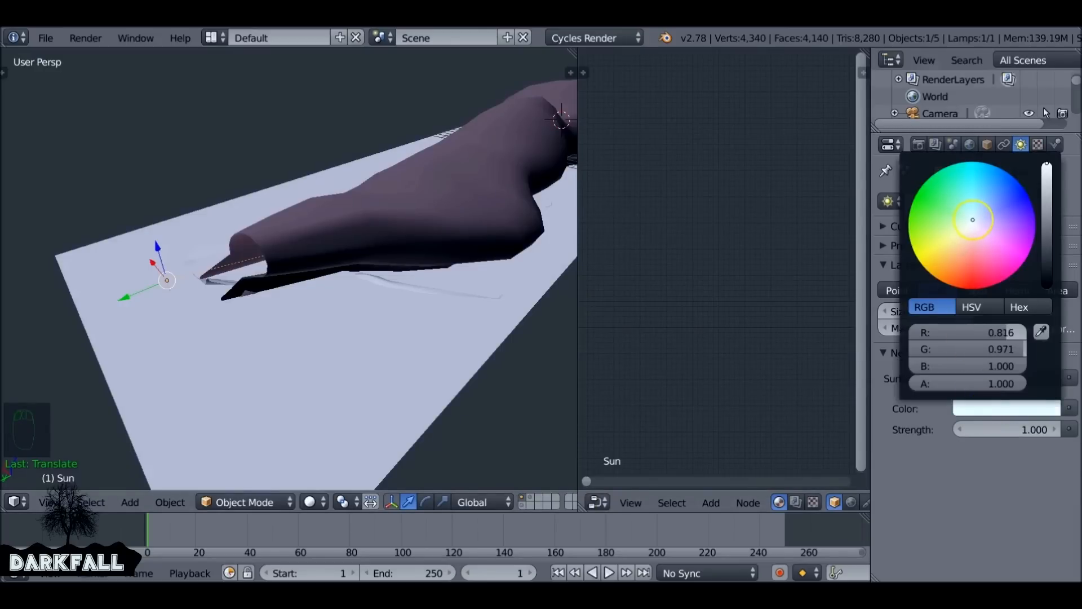
click(1000, 433)
text(1.2)
key(Return)
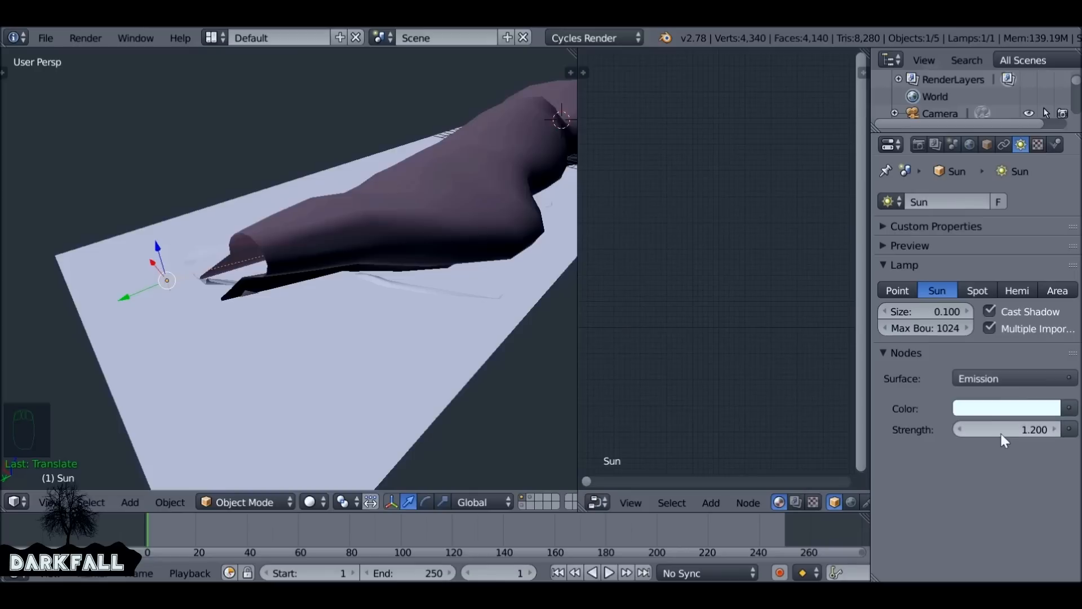
Duplicate the Sun lamp in place and rotate the copy 180 degrees about Z
middle_drag(228, 291, 254, 253)
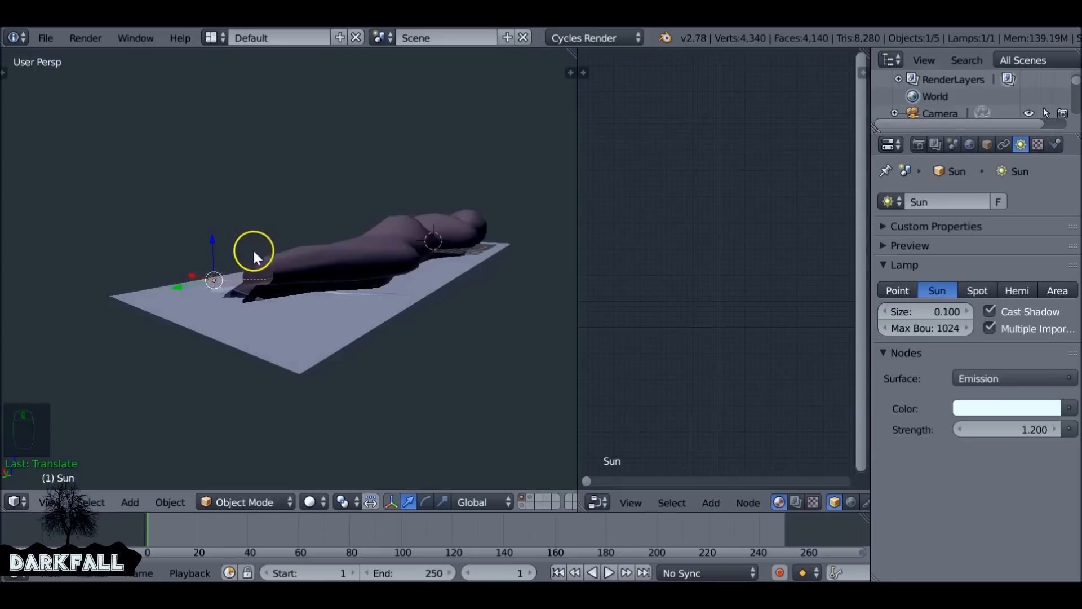
key(shift+d)
right_click(221, 260)
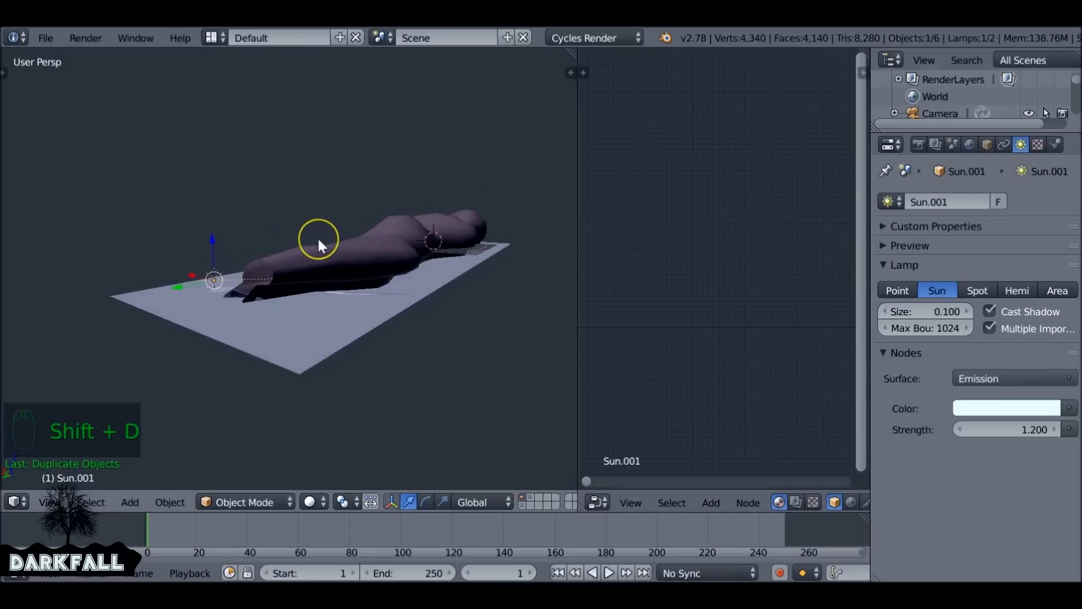
key(r)
text(z180)
key(Return)
Raise the duplicated Sun above the original and adjust its rotation to shine downwards away from the cave
middle_drag(291, 254, 233, 280)
drag(217, 231, 210, 196)
middle_drag(210, 196, 278, 285)
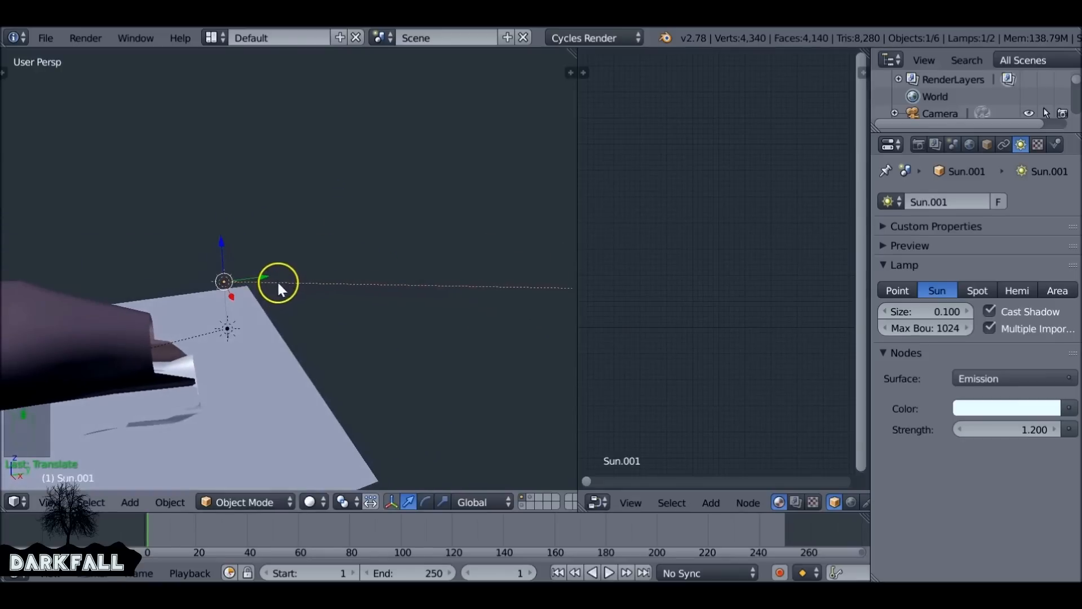
key(r)
click(319, 261)
key(r)
click(320, 279)
Give the duplicated Sun a warm cream colour (R 1.000, G 0.828, B 0.649) and set its strength to 0.6
click(716, 310)
click(1008, 409)
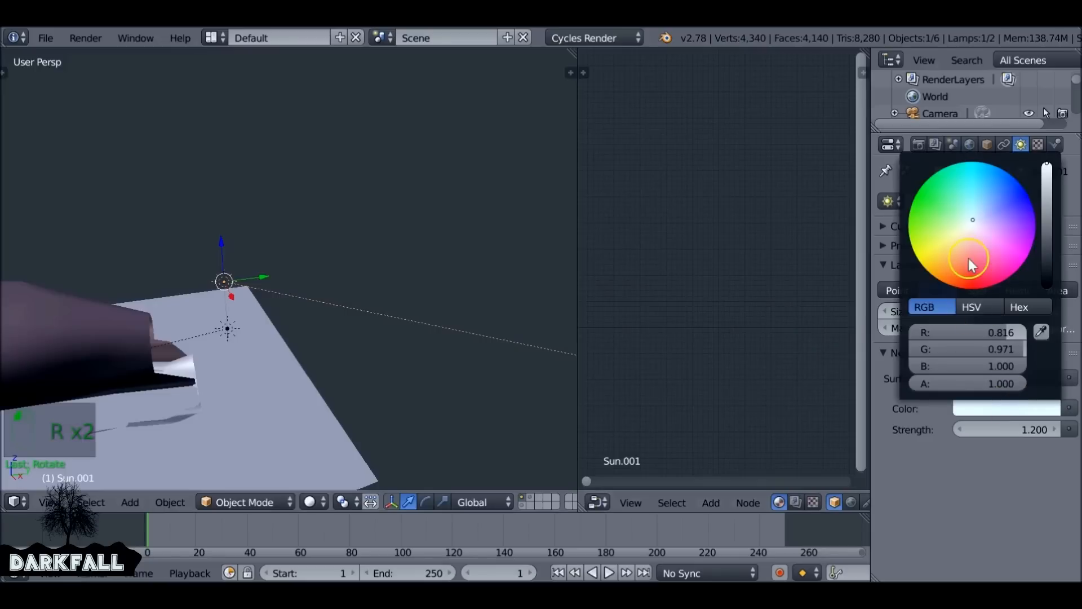
drag(967, 243, 965, 234)
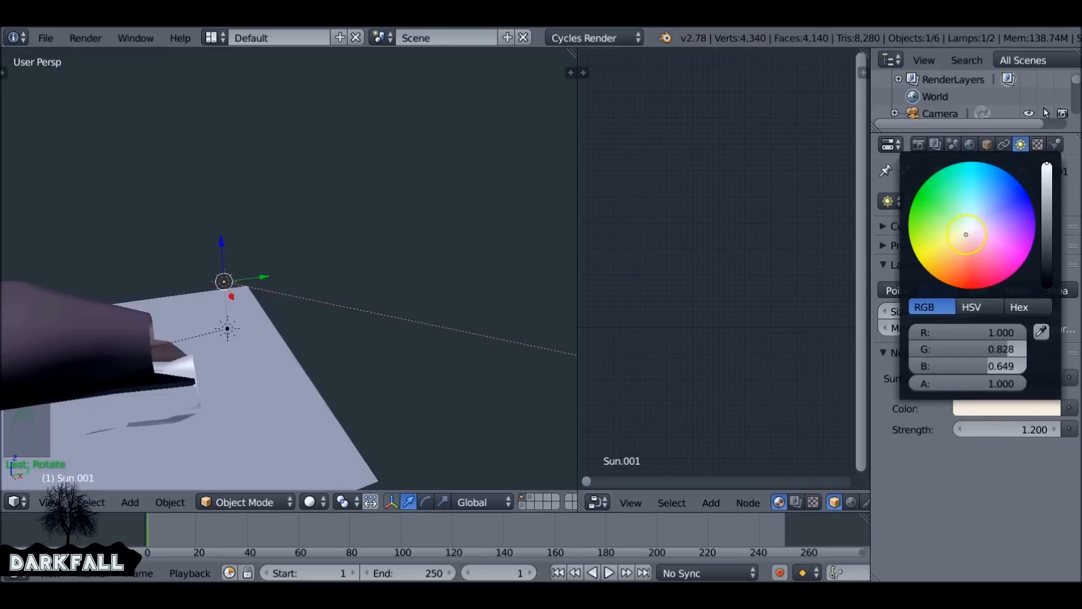
click(1037, 430)
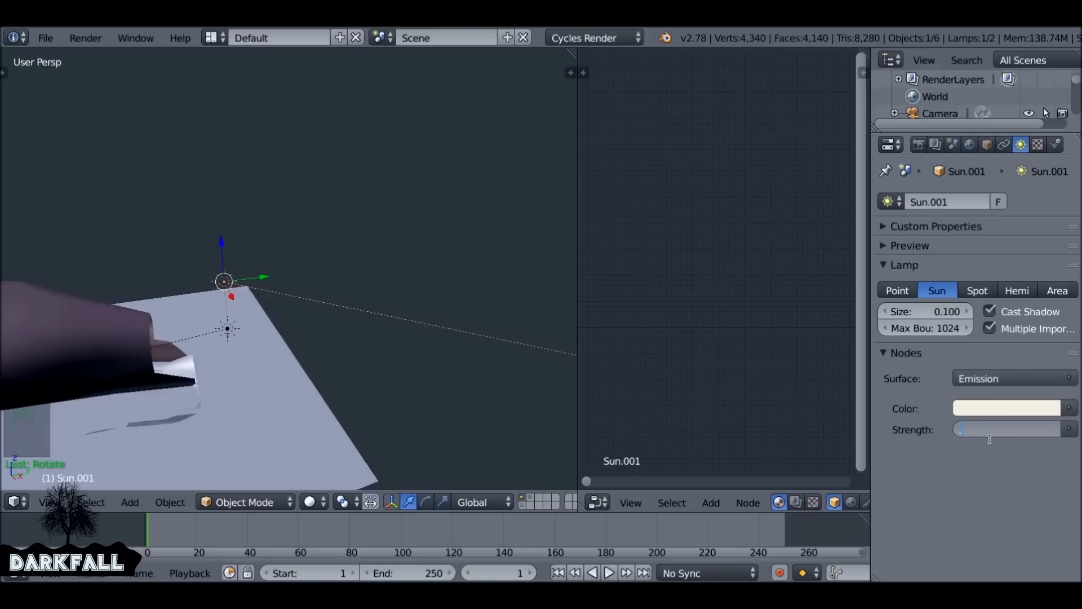
key(Return)
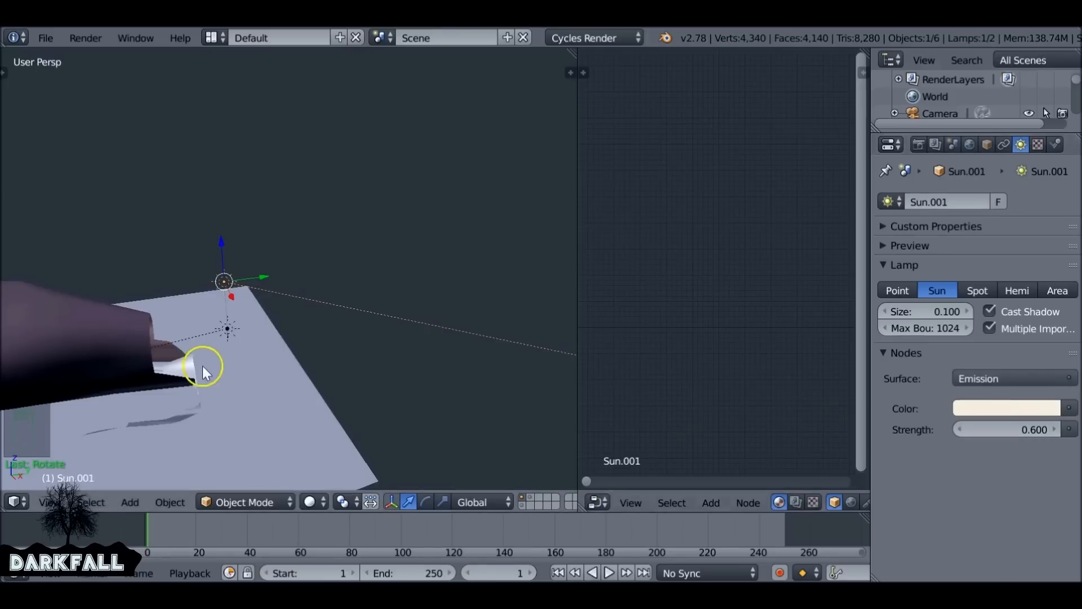
Enable nodes for the World, use a Sky Texture as its background colour, and show the world preview
middle_drag(202, 367, 243, 332)
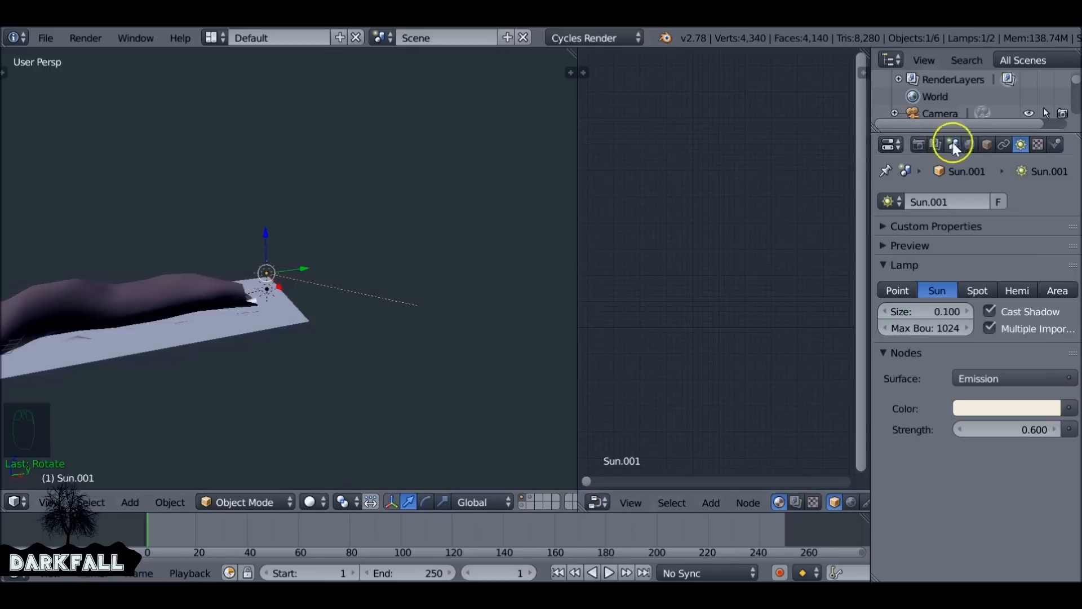
click(969, 146)
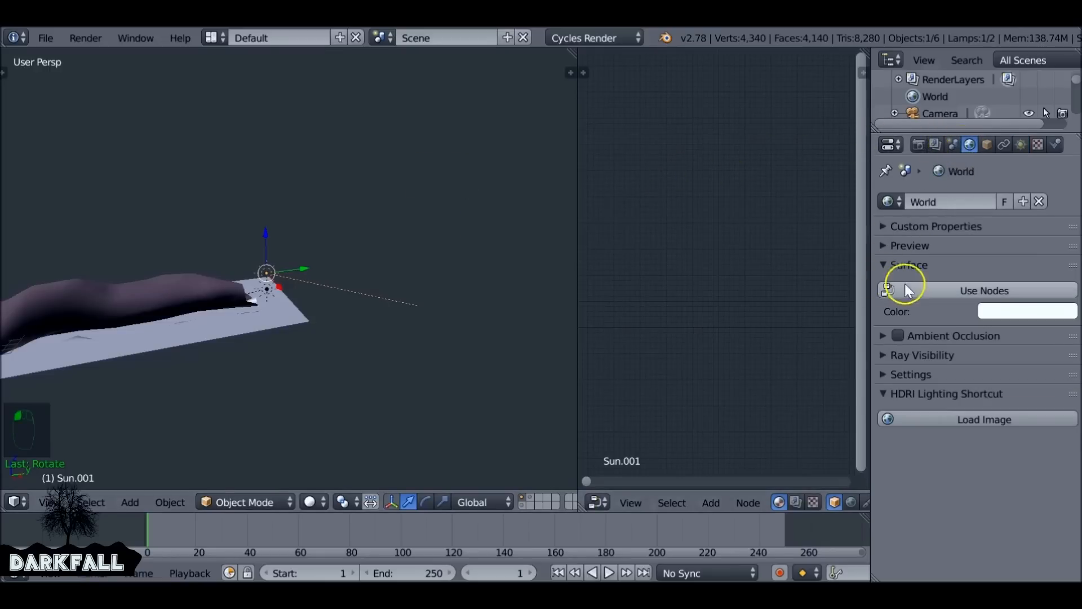
click(986, 291)
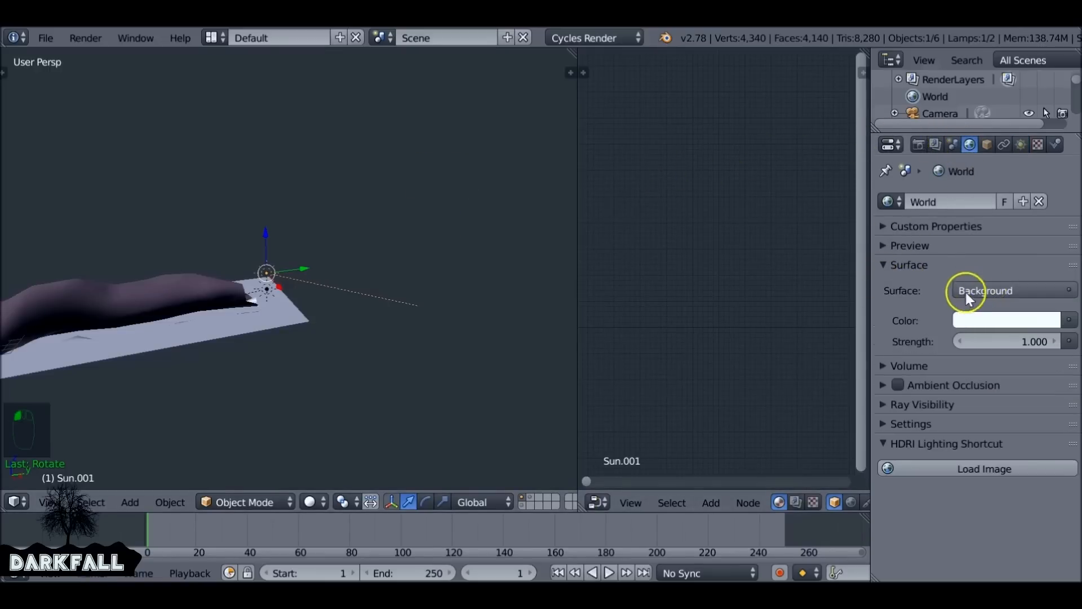
click(1069, 320)
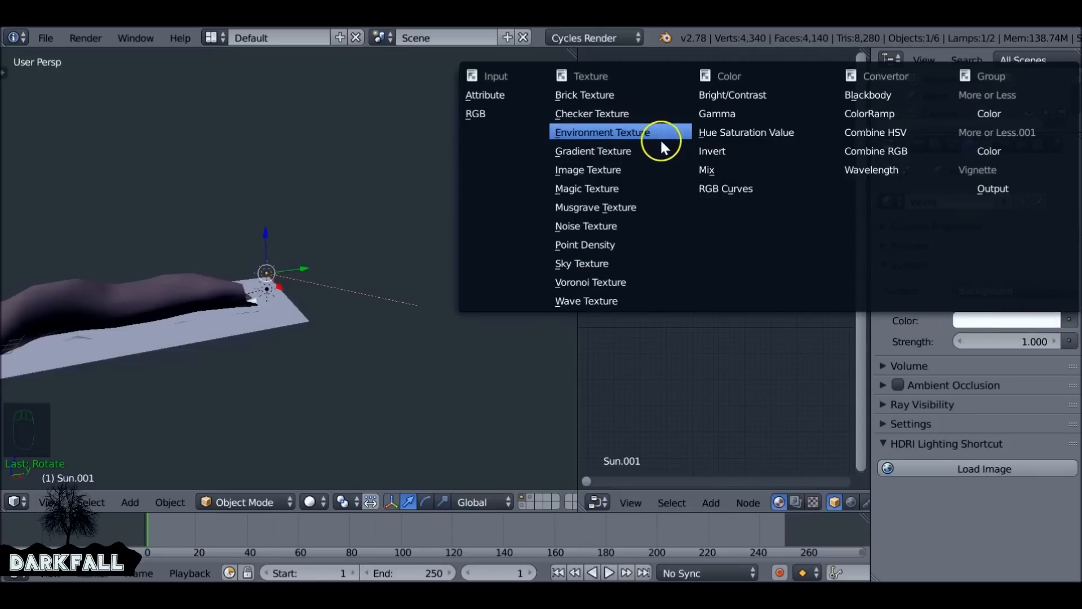
click(660, 264)
click(1004, 365)
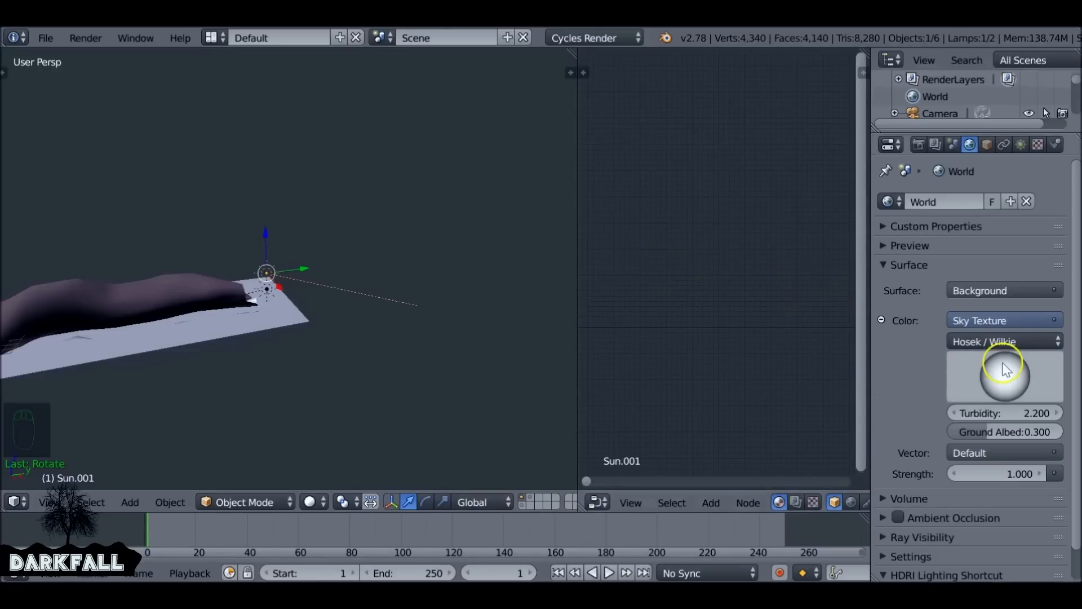
click(920, 242)
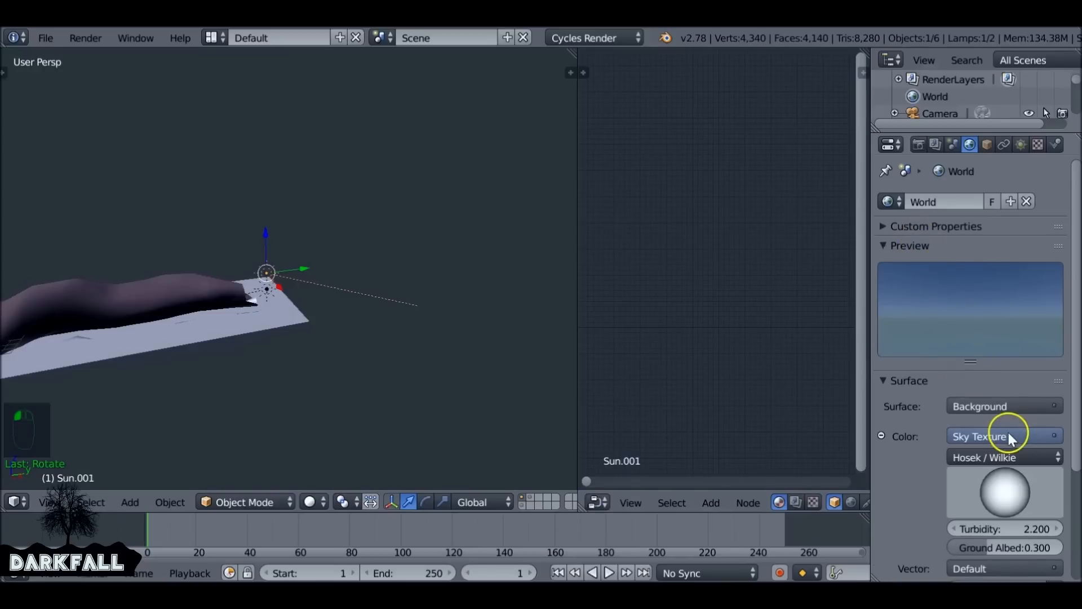
Set the sky background's strength to 1.7, and raise it to 1.9
scroll(1007, 435, down, 2)
scroll(1001, 463, down, 2)
click(995, 501)
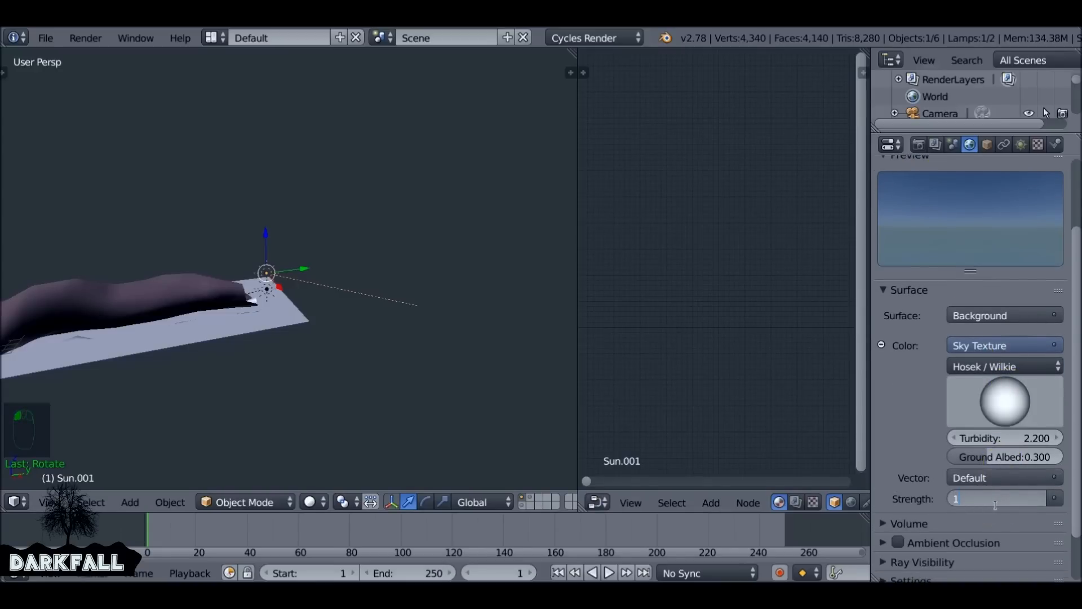
text(1.7)
key(Return)
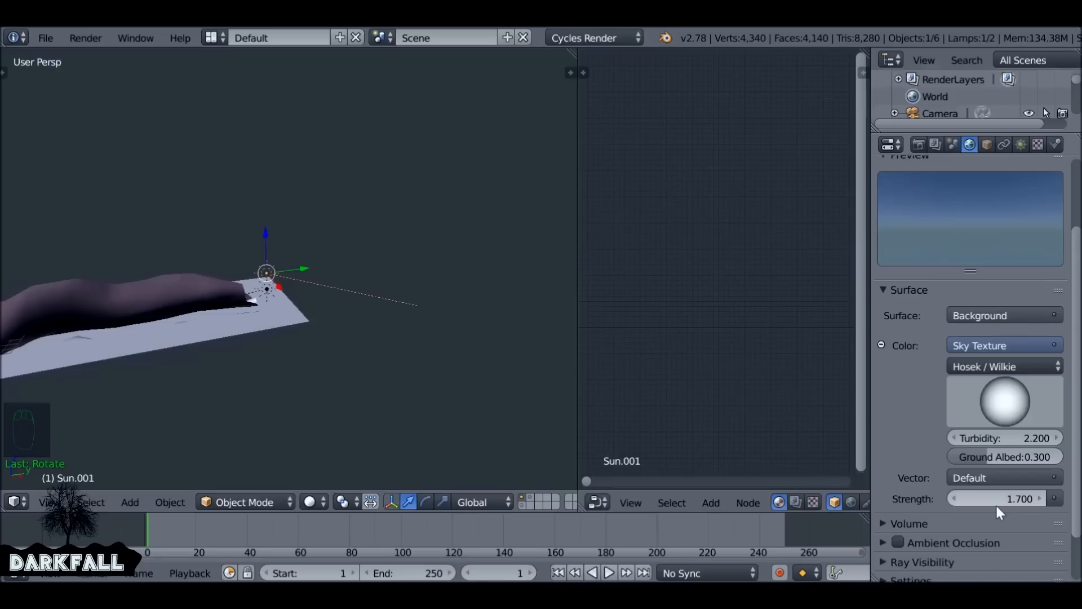
click(996, 499)
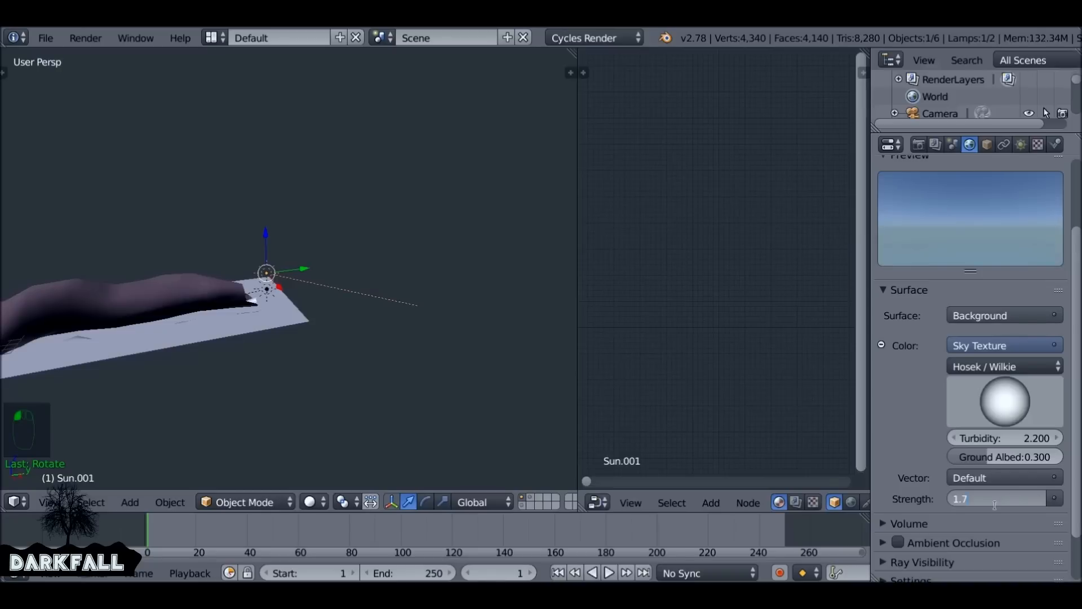
text(1.9)
key(Return)
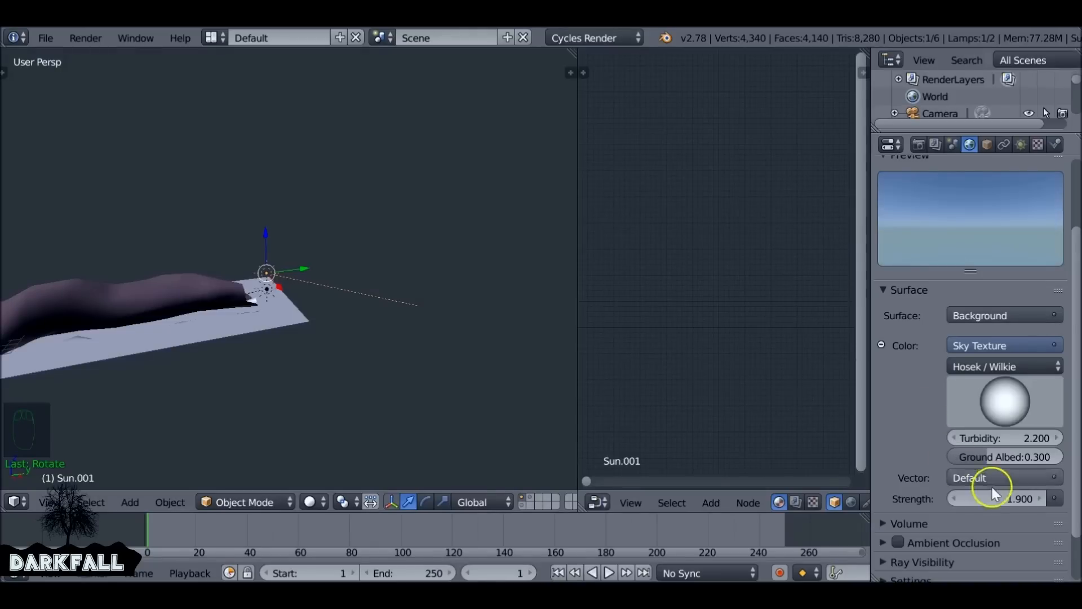
Rotate the Sky Texture's sun direction sphere until its bright side faces low, checking the sky in the preview
drag(1008, 409, 966, 392)
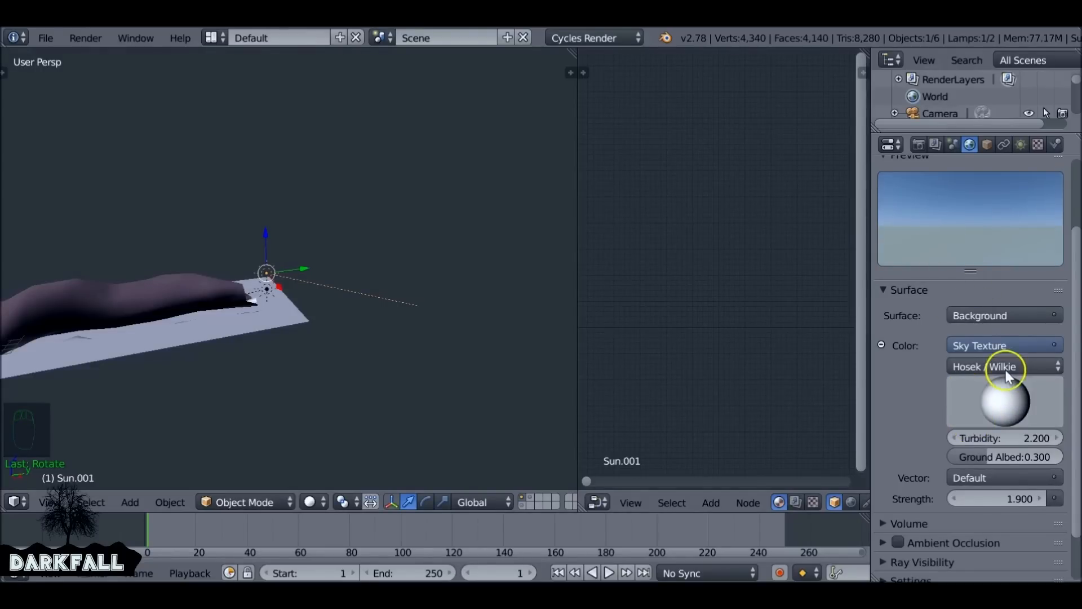
drag(966, 392, 850, 332)
drag(898, 360, 914, 368)
drag(1063, 381, 1023, 421)
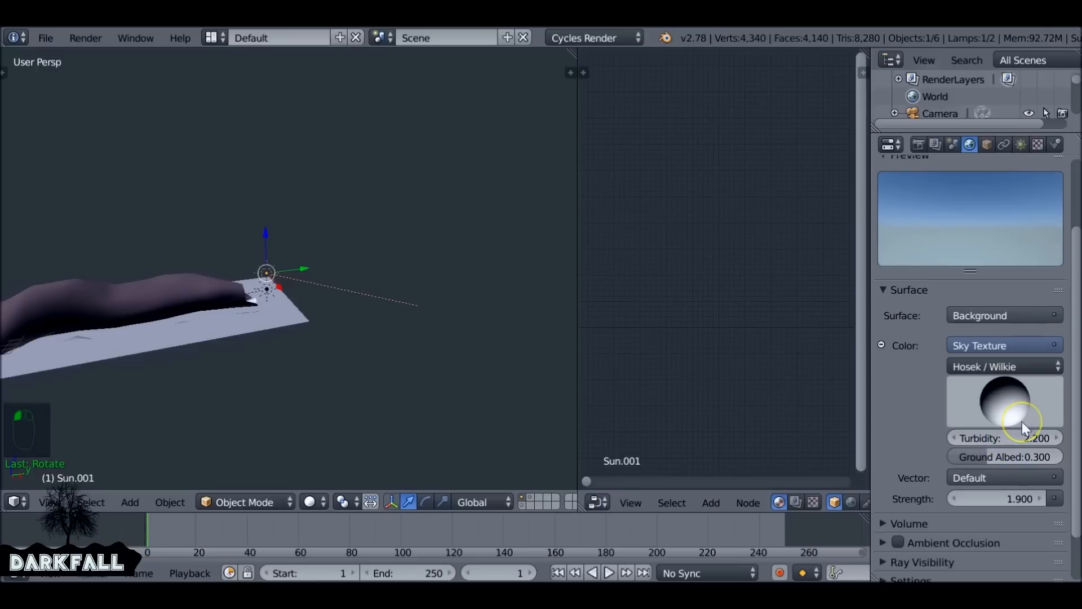
click(892, 309)
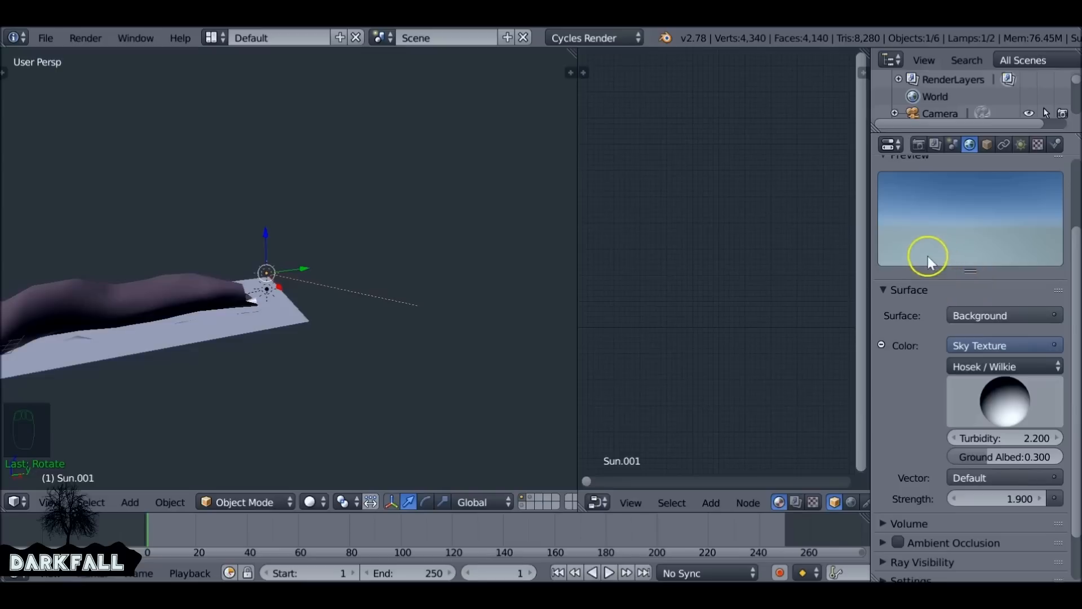
Collapse the world's Surface settings, expand the Ambient Occlusion settings, and view the scene through the camera
click(903, 290)
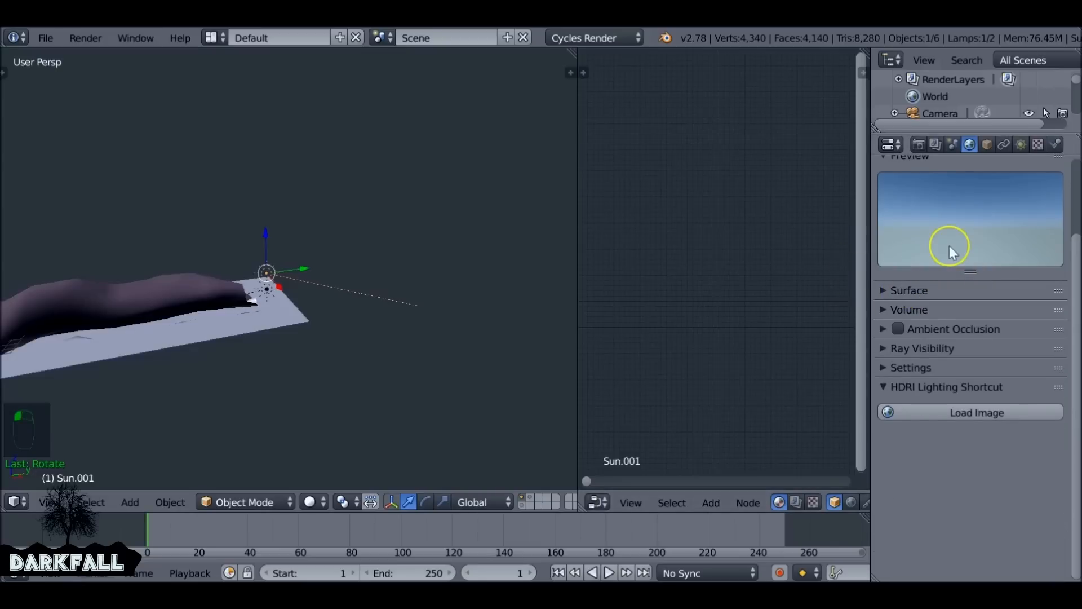
click(889, 330)
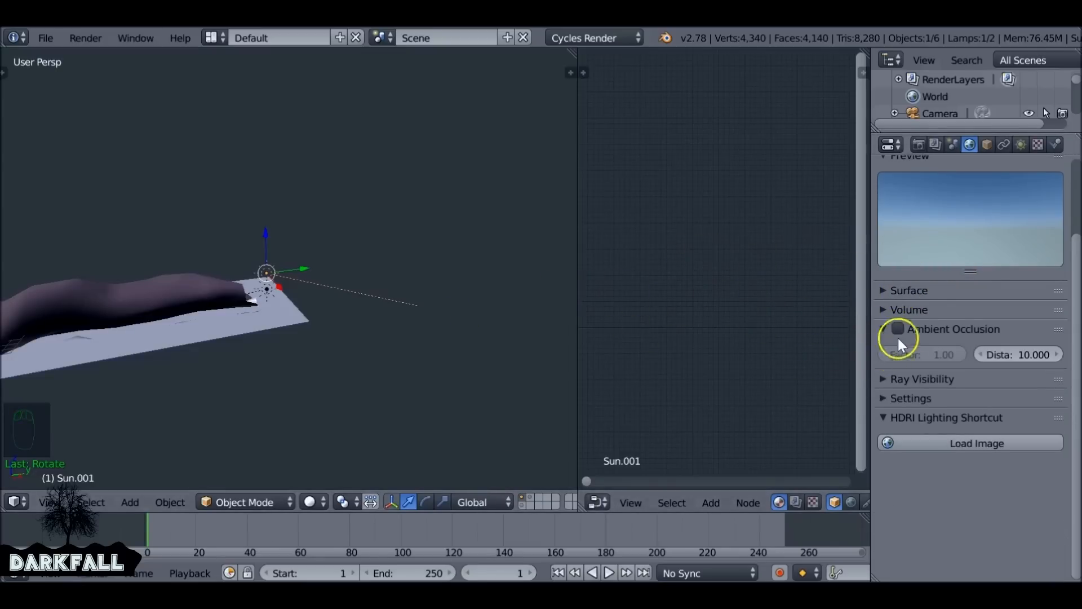
middle_drag(270, 307, 369, 284)
scroll(368, 283, down, 4)
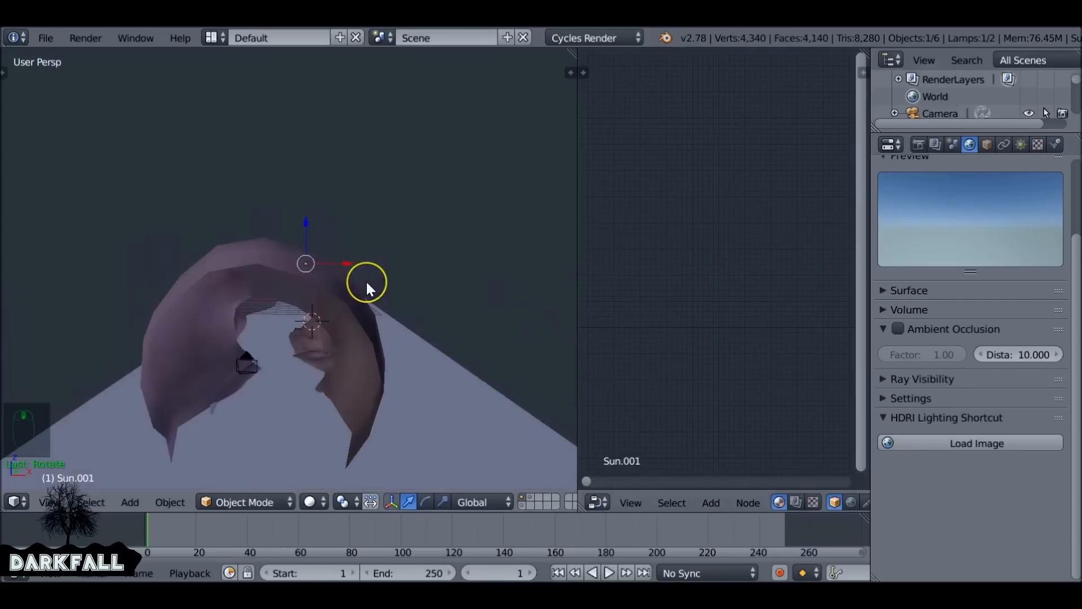
key(KP_0)
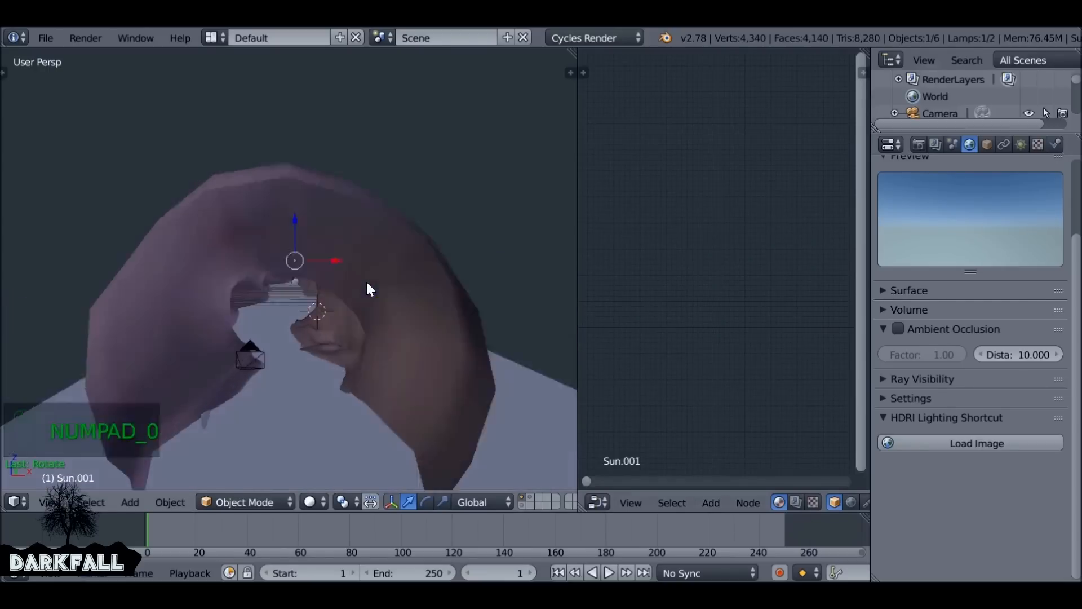
Check the render sample count in the Sampling settings and render the current frame
click(925, 145)
scroll(962, 409, down, 4)
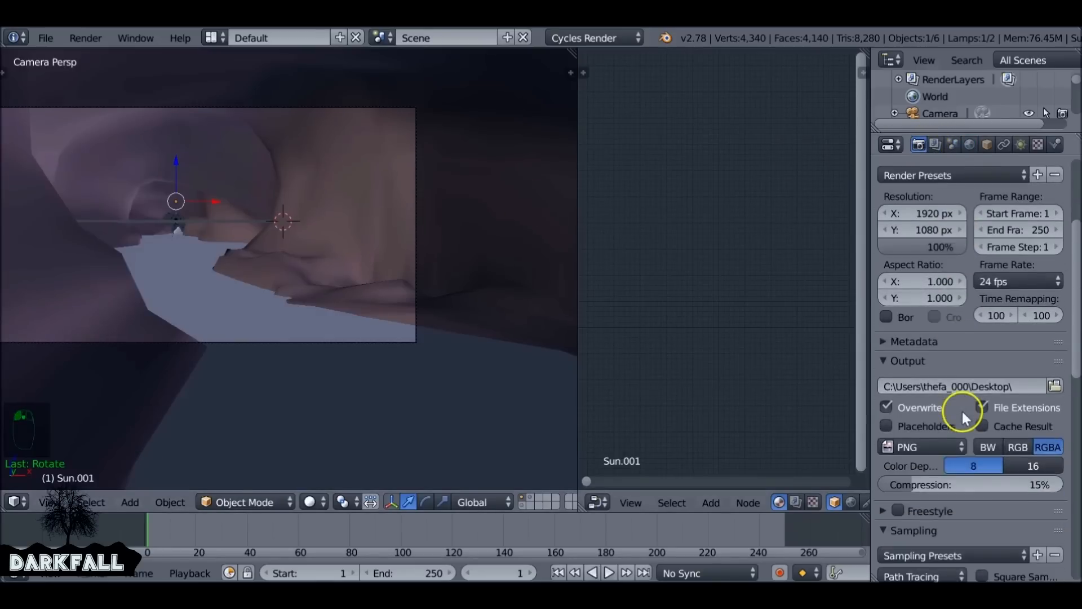
scroll(962, 411, down, 8)
click(1020, 411)
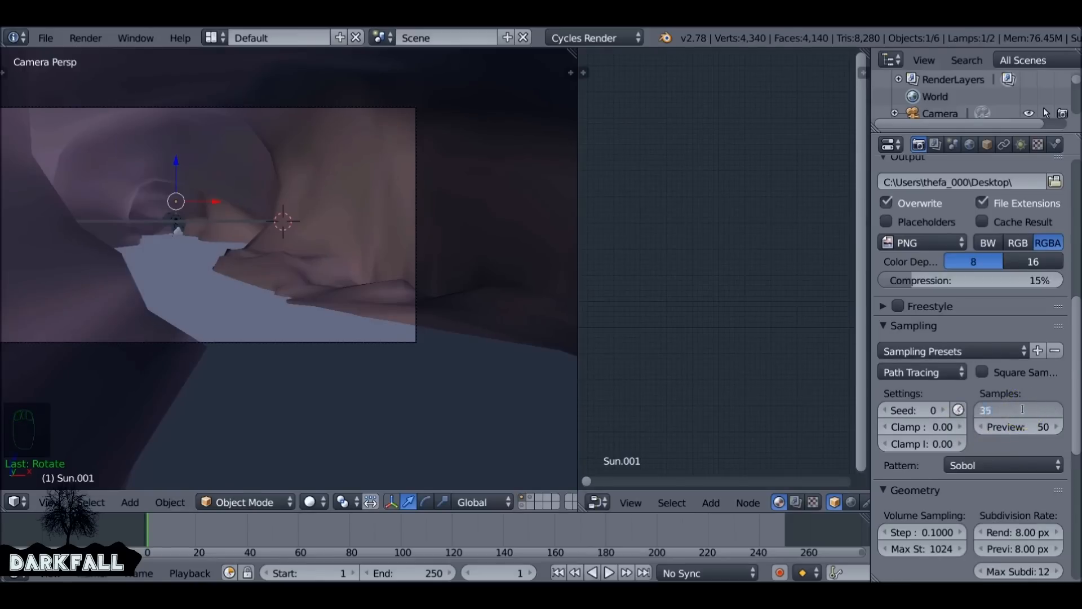
scroll(1024, 409, up, 5)
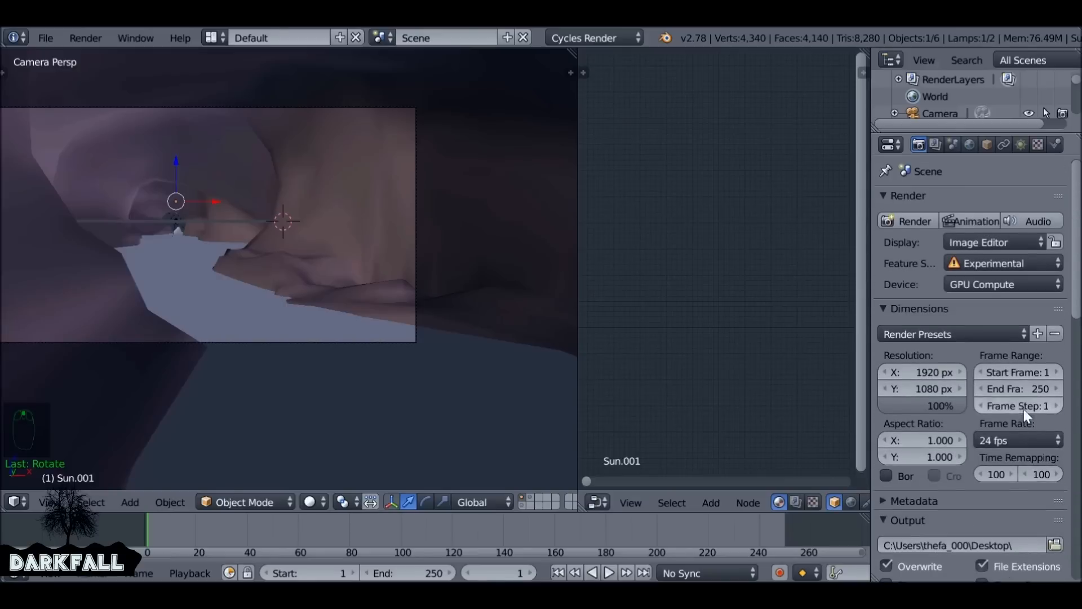
key(F12)
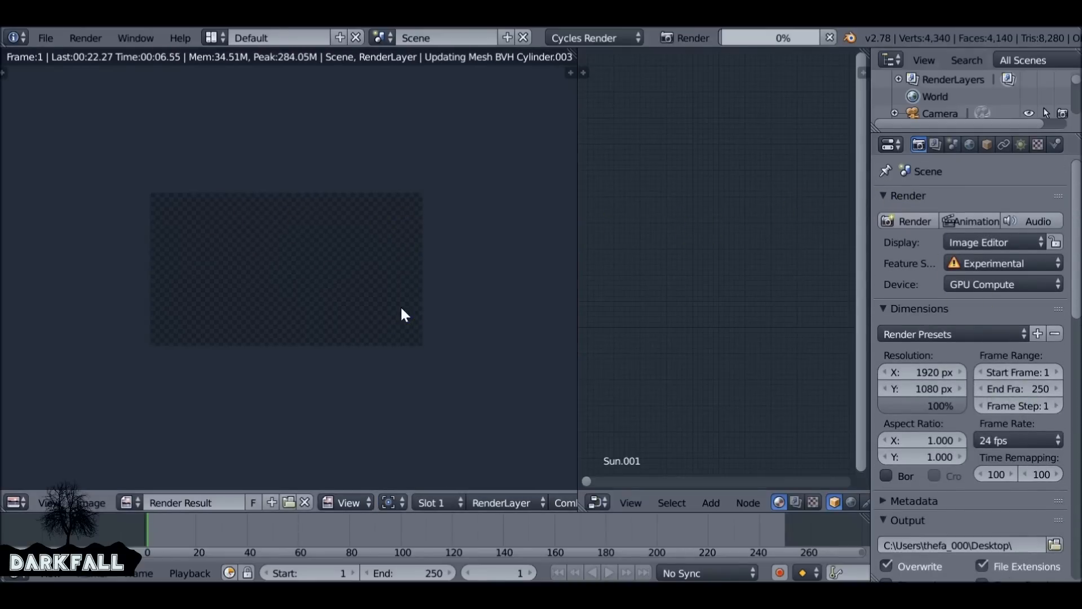
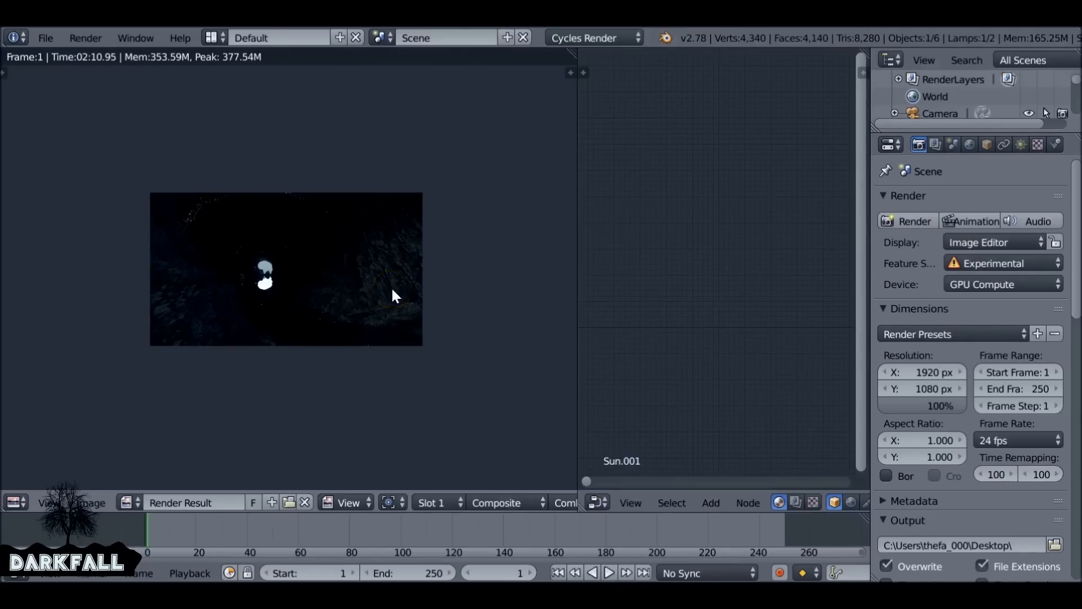
Examine the rendered cave image, inspecting the tunnel opening, the rock walls and the floor for brightness and texture
scroll(316, 296, up, 3)
scroll(307, 300, up, 2)
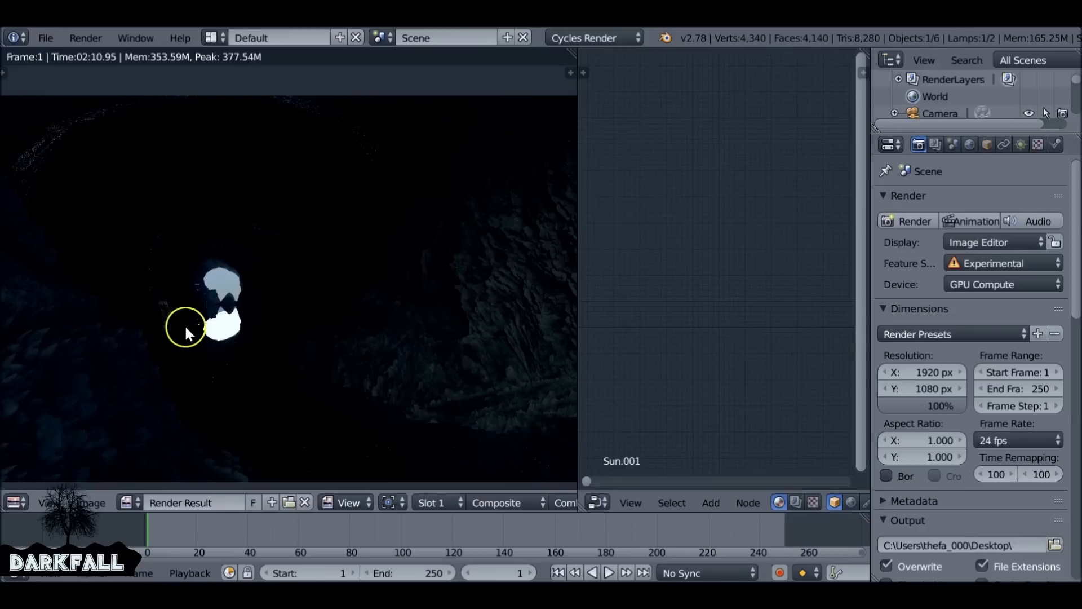
scroll(181, 321, down, 2)
middle_drag(314, 290, 314, 303)
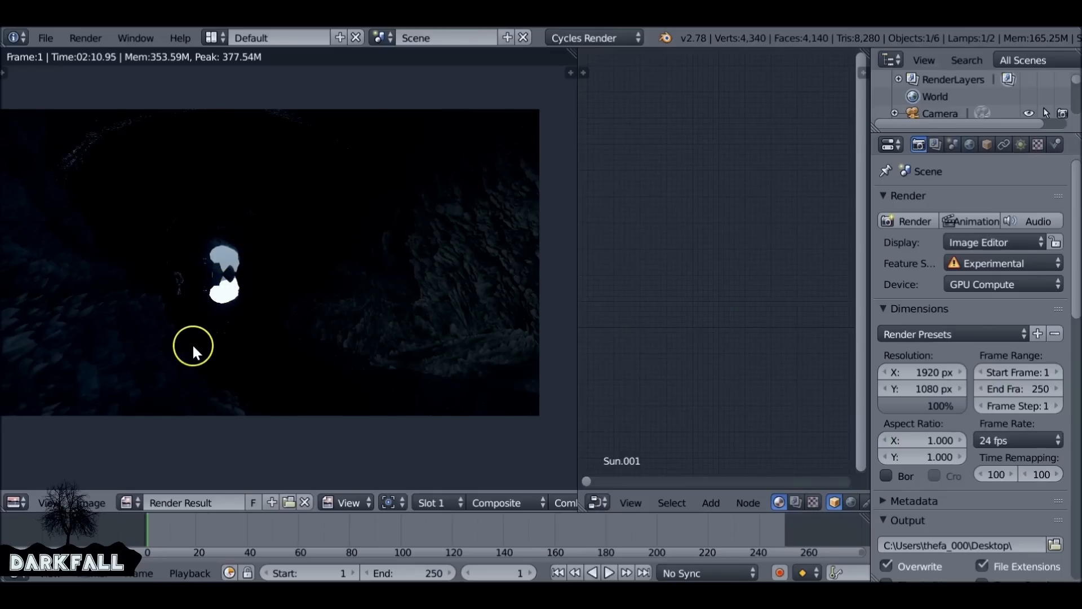
scroll(191, 342, down, 1)
scroll(244, 300, up, 4)
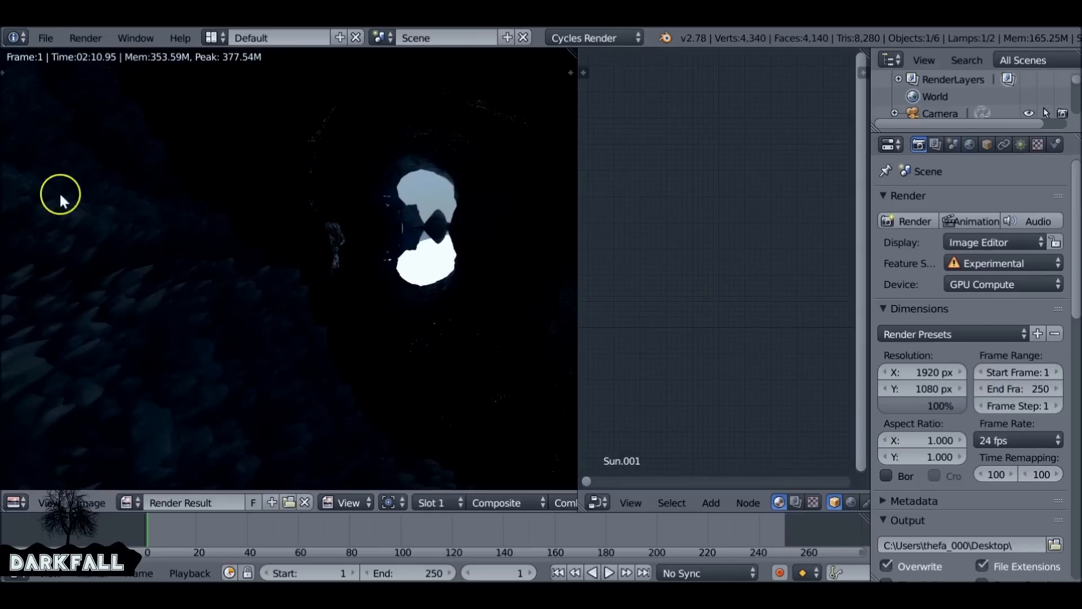
scroll(104, 264, down, 2)
scroll(220, 312, down, 3)
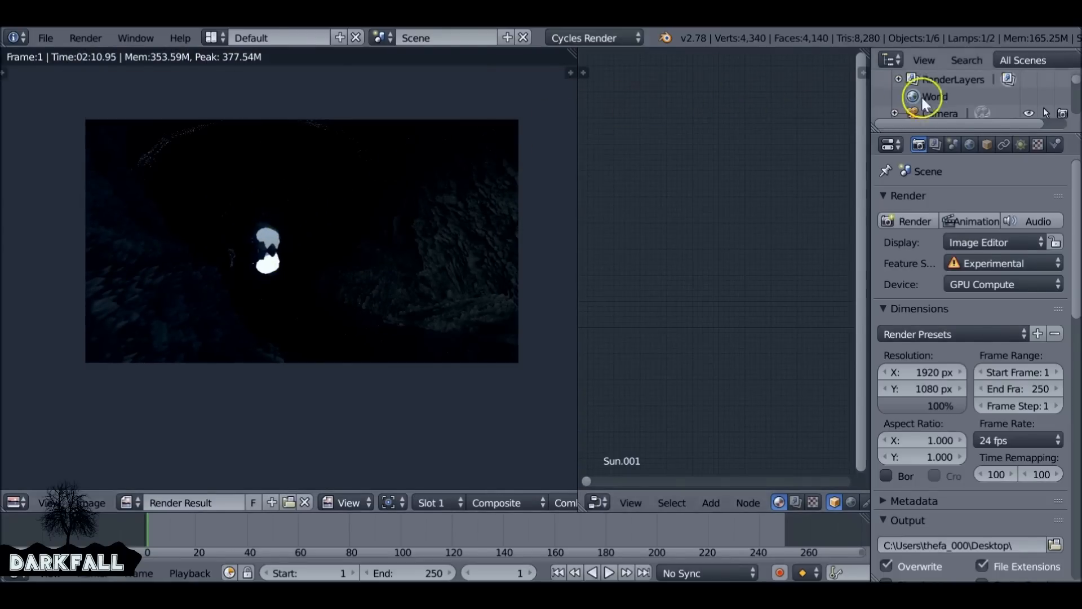
Enable Ambient Occlusion for the World and set its factor to 0.34
click(1021, 144)
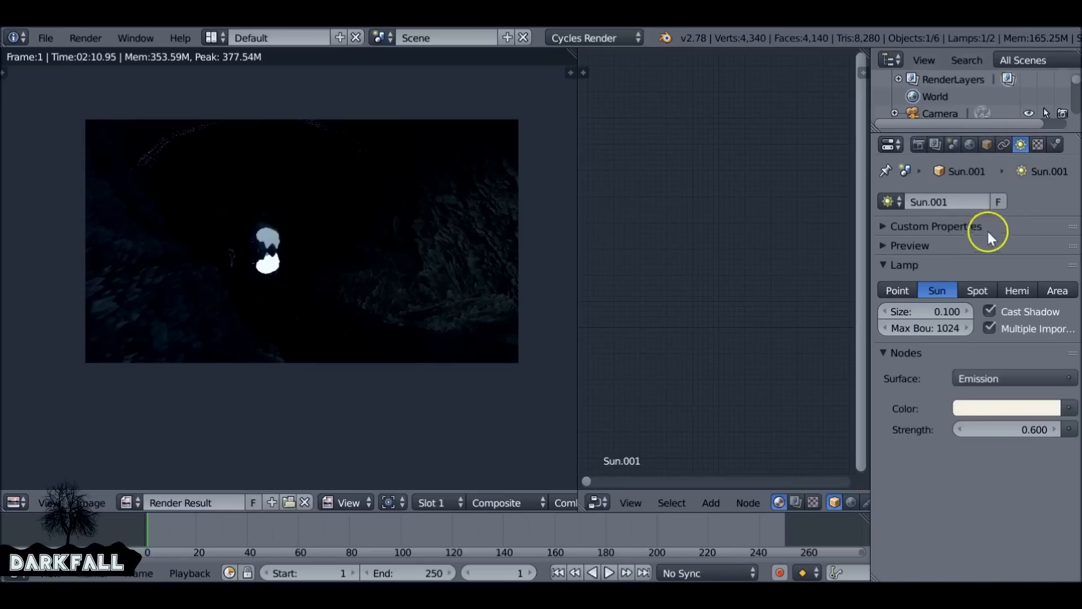
click(970, 145)
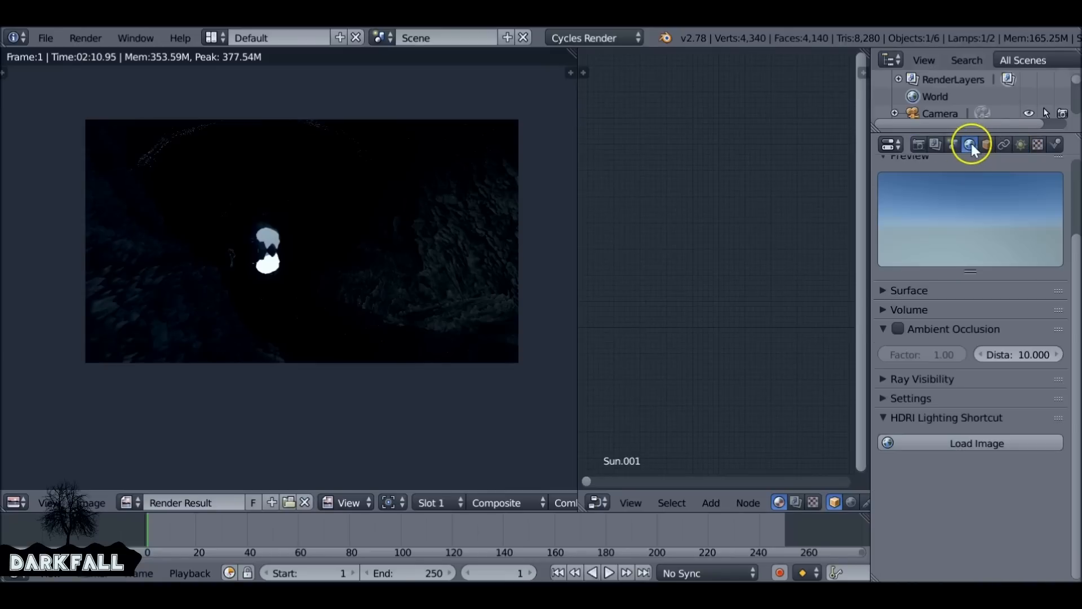
click(898, 329)
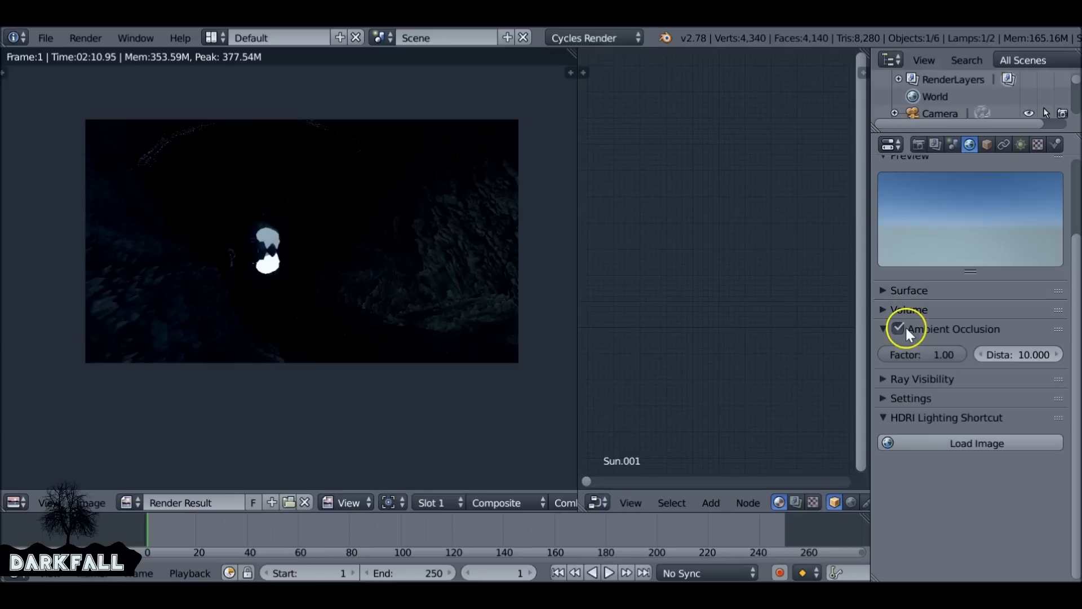
drag(960, 357, 900, 354)
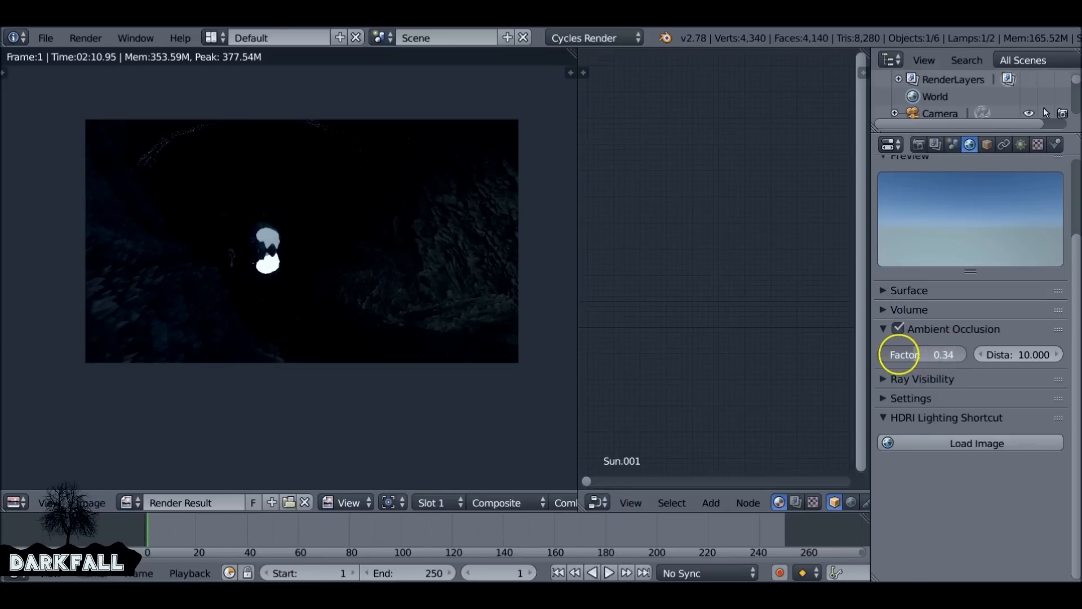
Save the blend file over the existing one and switch the render result area back to the 3D View
key(ctrl+s)
click(463, 223)
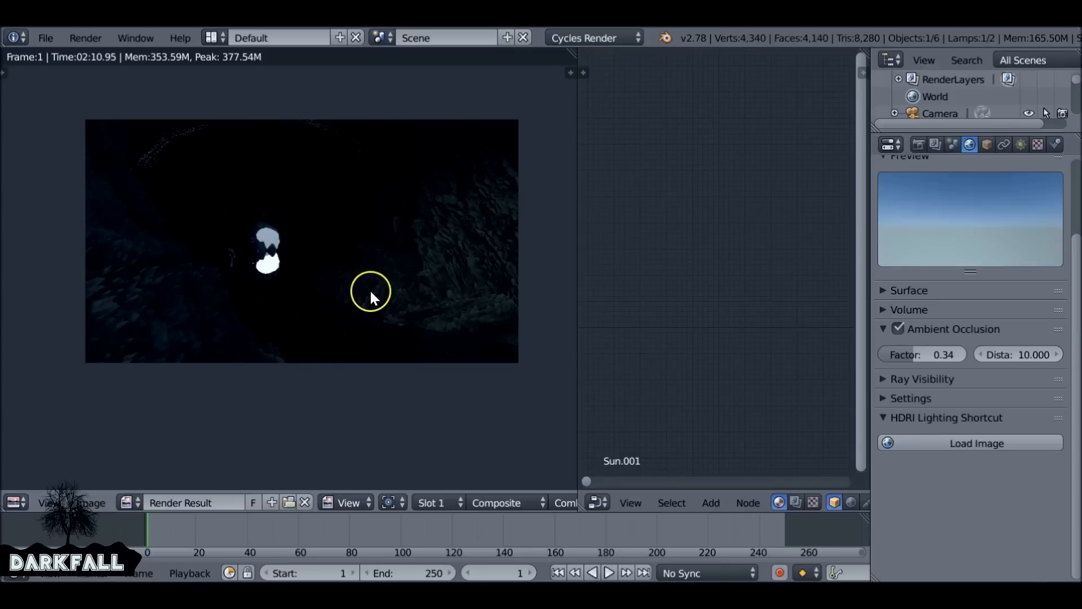
click(16, 503)
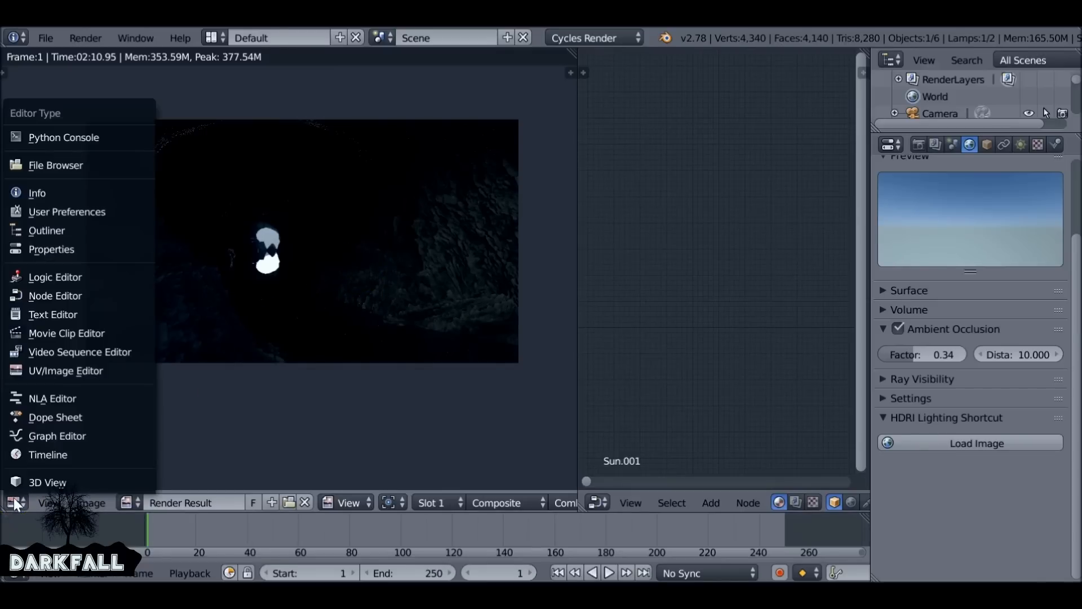
click(45, 479)
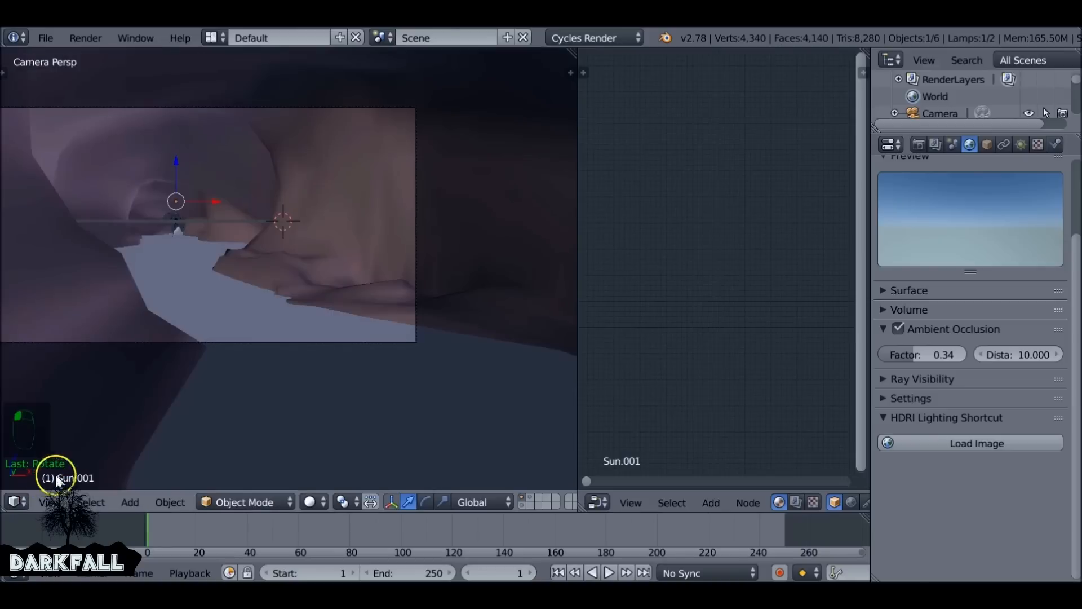
key(ctrl+s)
click(316, 239)
Append the treasure chest model and position it on the rock ledge near the camera frame's right edge, shifting it along global Y
click(46, 37)
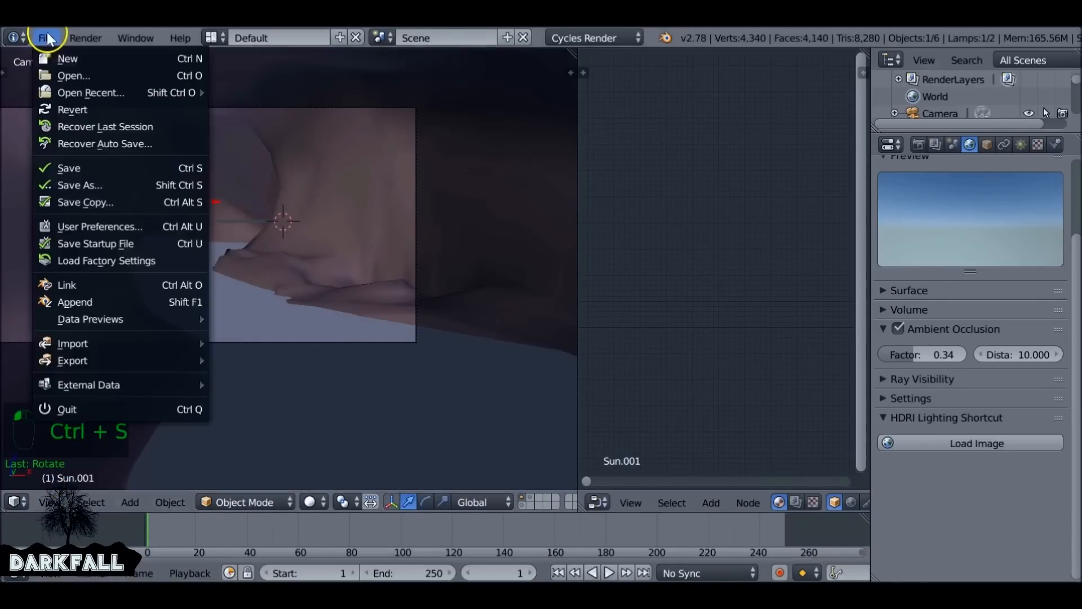
click(119, 298)
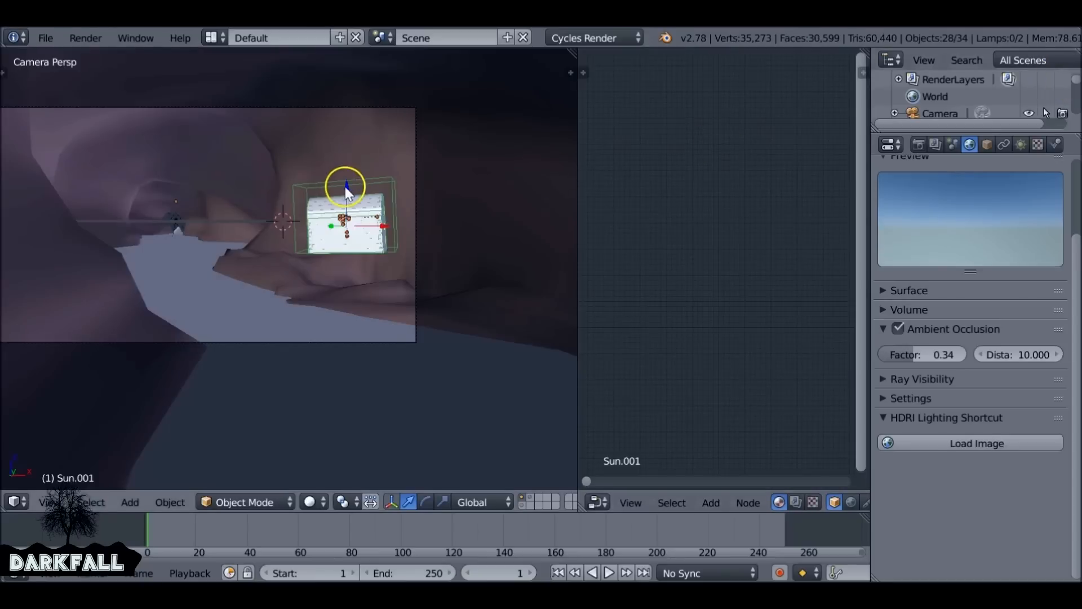
drag(345, 187, 404, 268)
scroll(388, 272, up, 4)
key(g)
key(y)
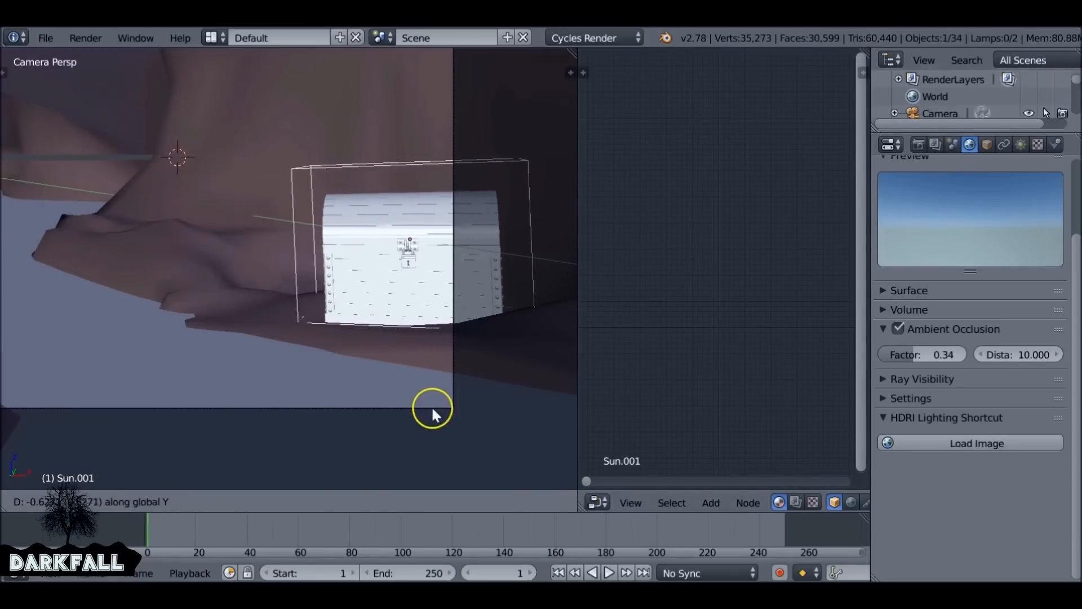
click(445, 271)
scroll(406, 248, down, 3)
drag(358, 229, 355, 231)
scroll(304, 234, down, 2)
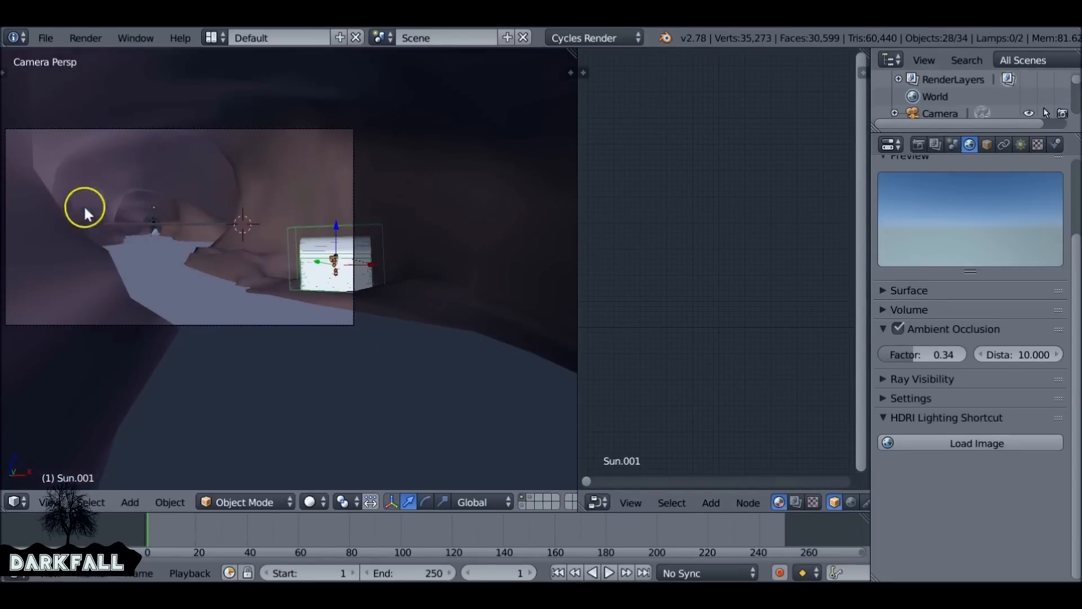
Append the barrel models and lower the nearer barrel vertically toward the cave floor
click(47, 39)
mouse_move(72, 98)
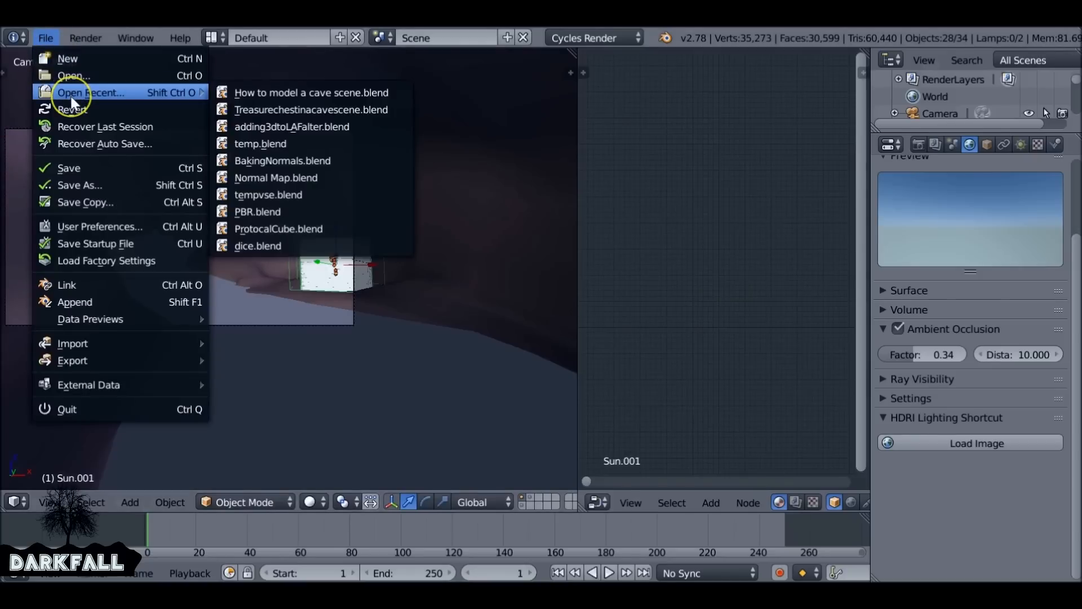
click(117, 303)
double_click(239, 138)
key(s)
key(z)
click(377, 219)
key(g)
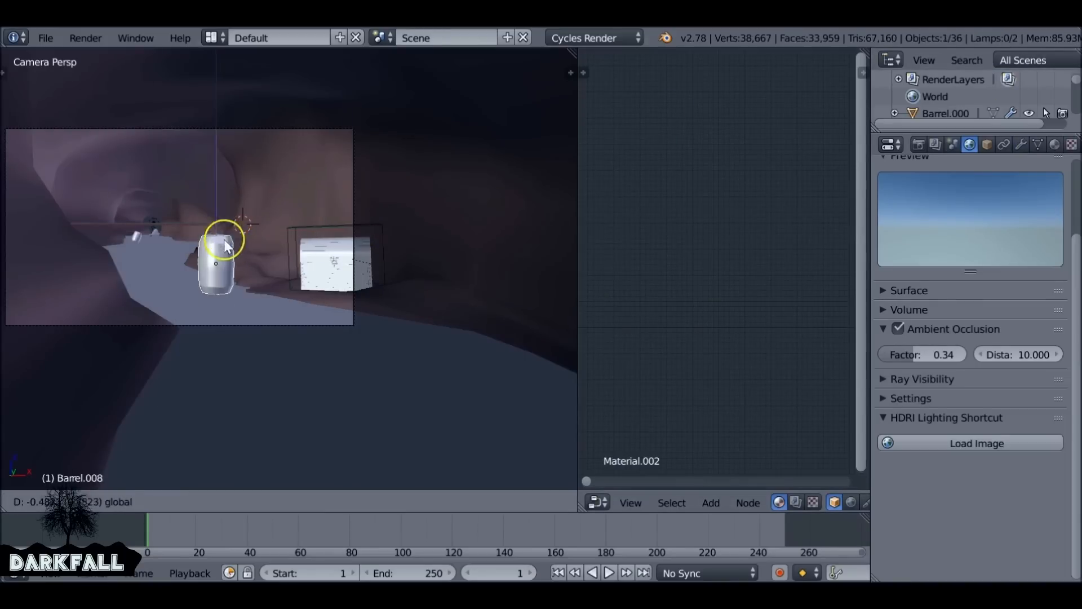
click(227, 263)
Delete the spare barrel in the distance, and reposition and tilt the remaining barrel
right_click(138, 235)
key(Delete)
right_click(211, 282)
key(g)
click(218, 265)
key(r)
click(236, 277)
Move the tilted barrel along the ground toward the cave's far opening and sink it partly into the floor
key(g)
key(shift+z)
click(158, 236)
scroll(163, 227, up, 8)
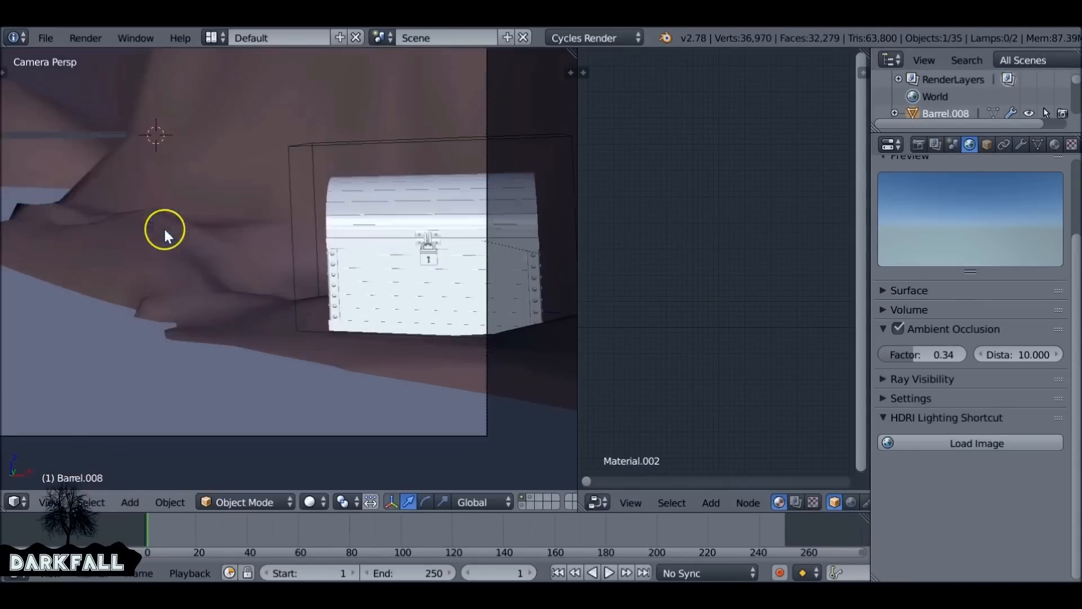
shift+middle_drag(163, 226, 318, 373)
drag(261, 409, 267, 431)
drag(301, 471, 208, 470)
shift+middle_drag(208, 469, 292, 344)
scroll(296, 341, up, 2)
Subdivide the cave's ground plane six times in Edit Mode
right_click(295, 342)
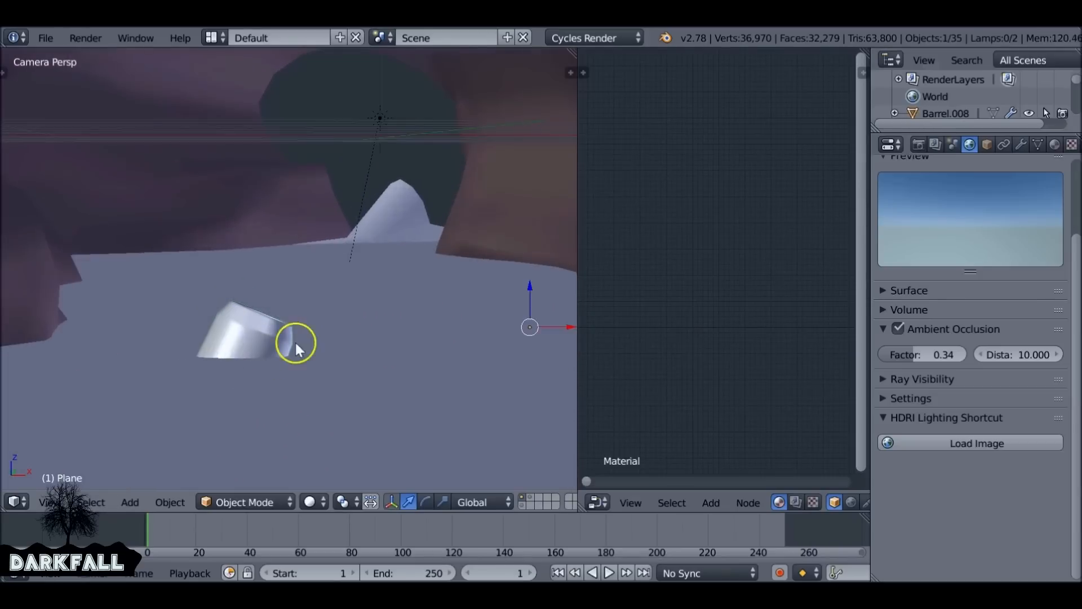
key(Tab)
scroll(343, 309, down, 4)
scroll(344, 309, up, 2)
key(w)
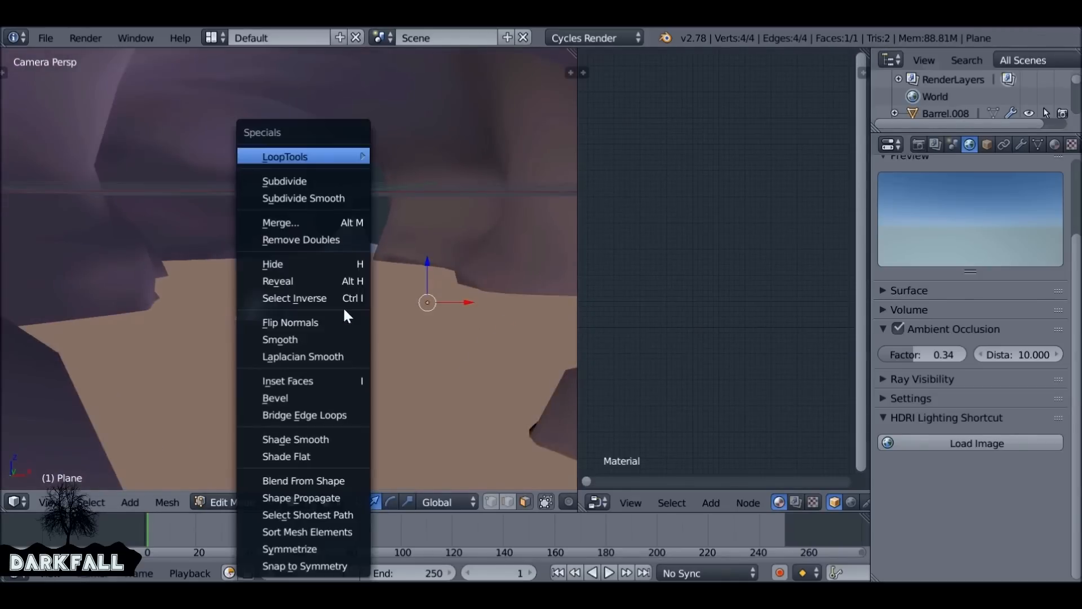
click(322, 173)
key(w)
click(323, 172)
key(w)
click(322, 173)
key(w)
click(322, 172)
key(w)
click(322, 173)
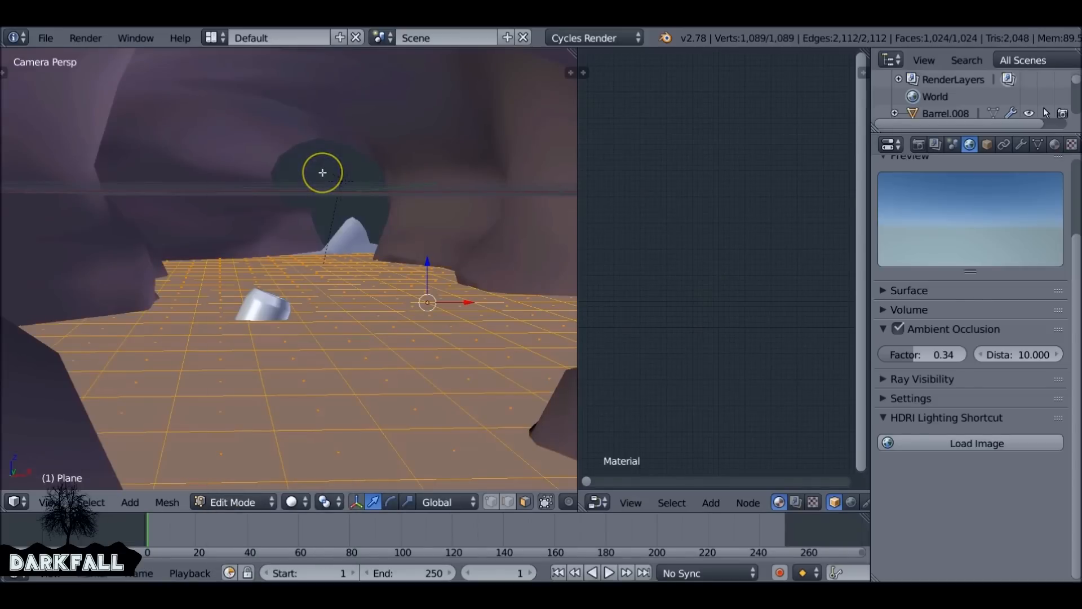
key(w)
click(322, 174)
key(Tab)
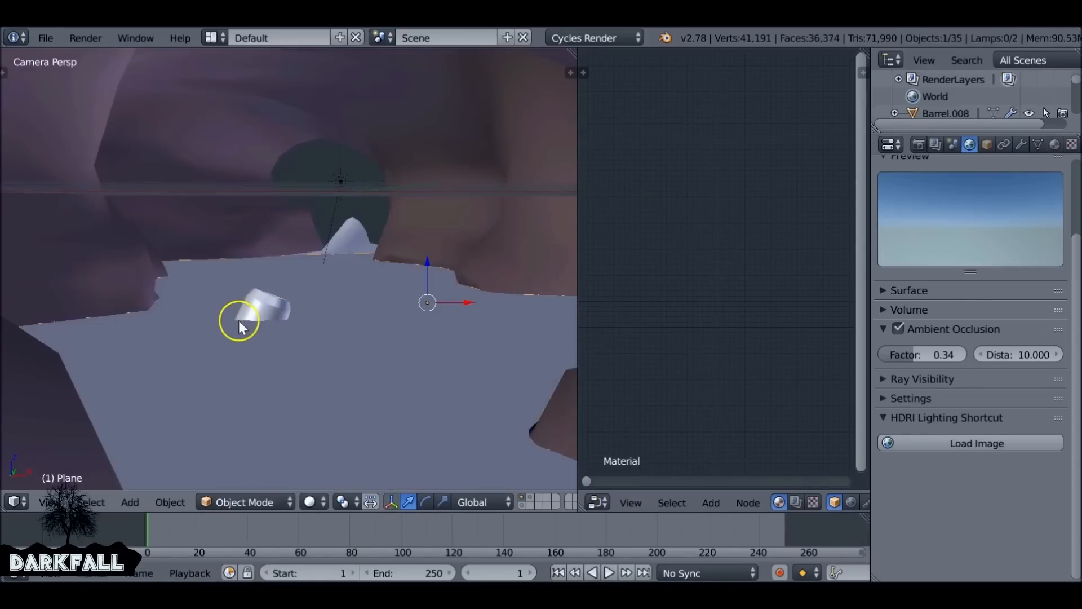
Pull ground plane vertices beside the barrel slightly downward with proportional editing to make the sand uneven around it
key(Tab)
scroll(241, 307, up, 4)
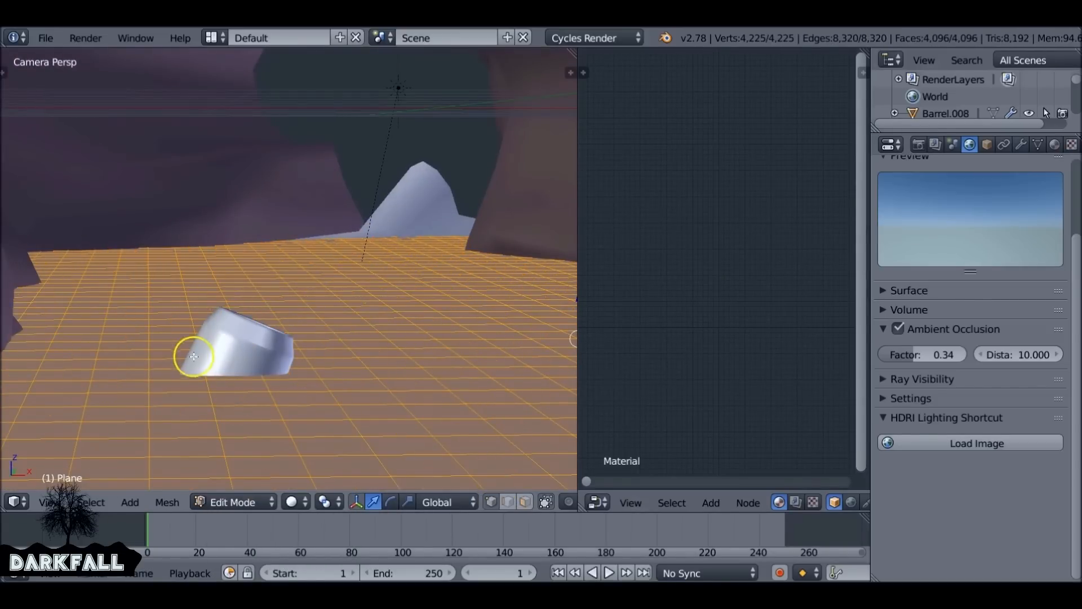
right_click(236, 370)
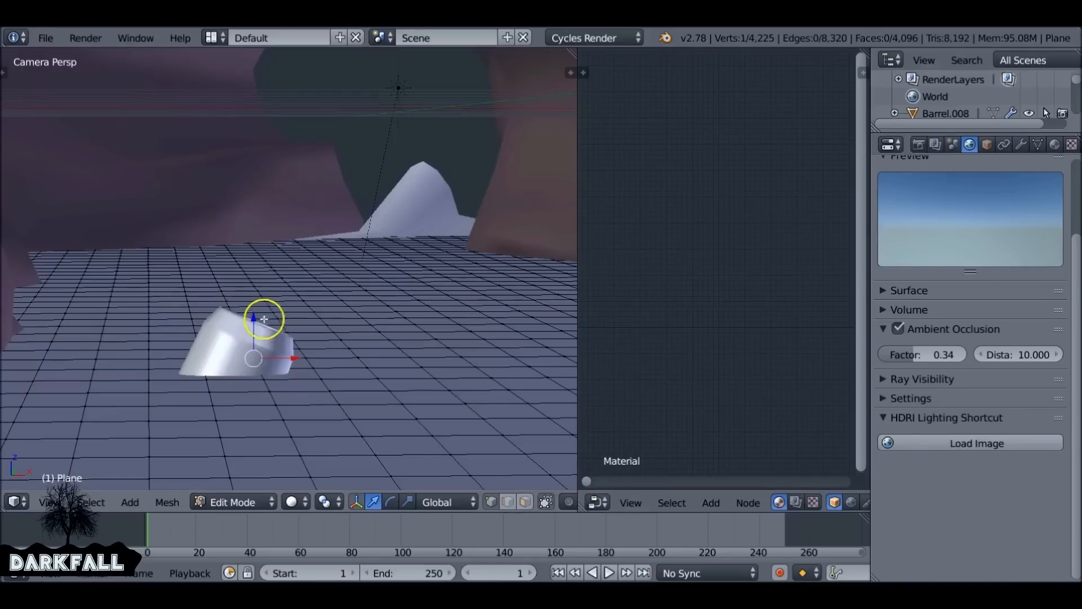
drag(255, 318, 252, 328)
scroll(256, 325, down, 7)
scroll(255, 332, down, 2)
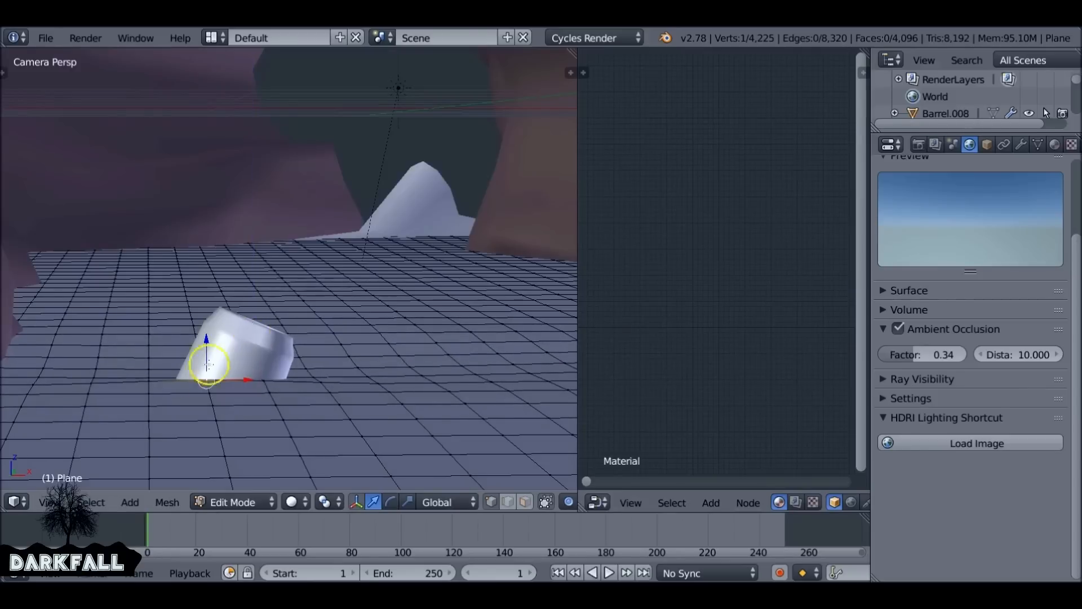
scroll(420, 369, down, 8)
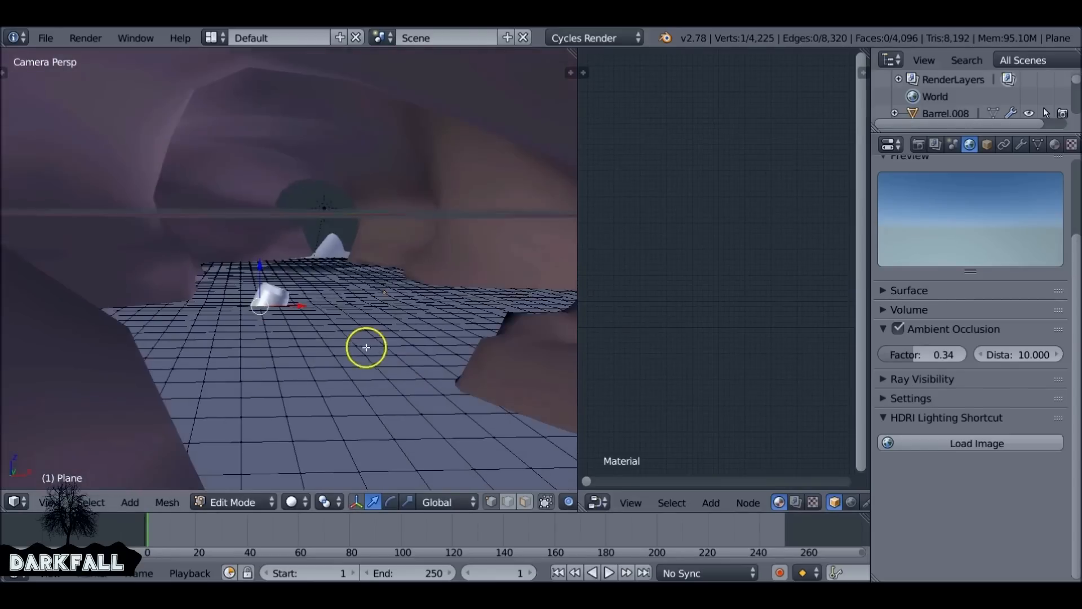
Add a Displace modifier to the ground plane with a new texture and UV texture coordinates
key(Tab)
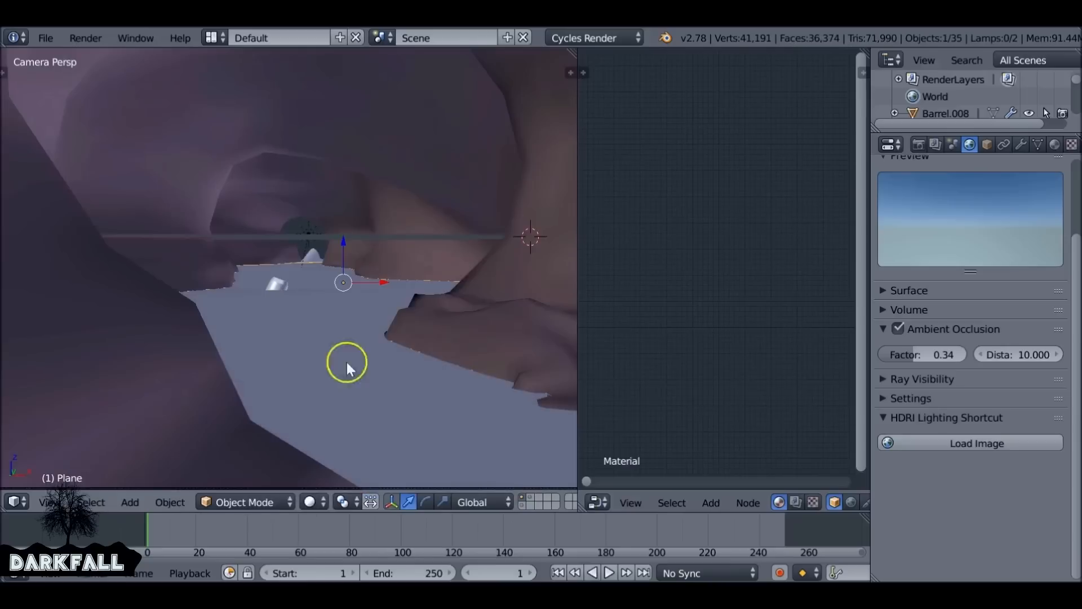
click(1022, 144)
click(994, 197)
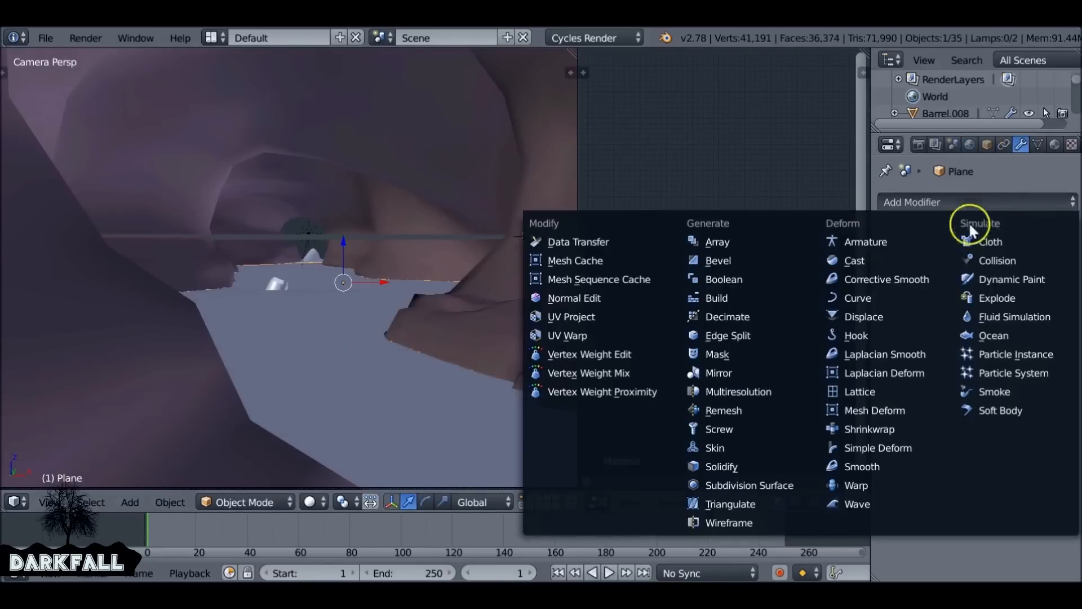
click(912, 314)
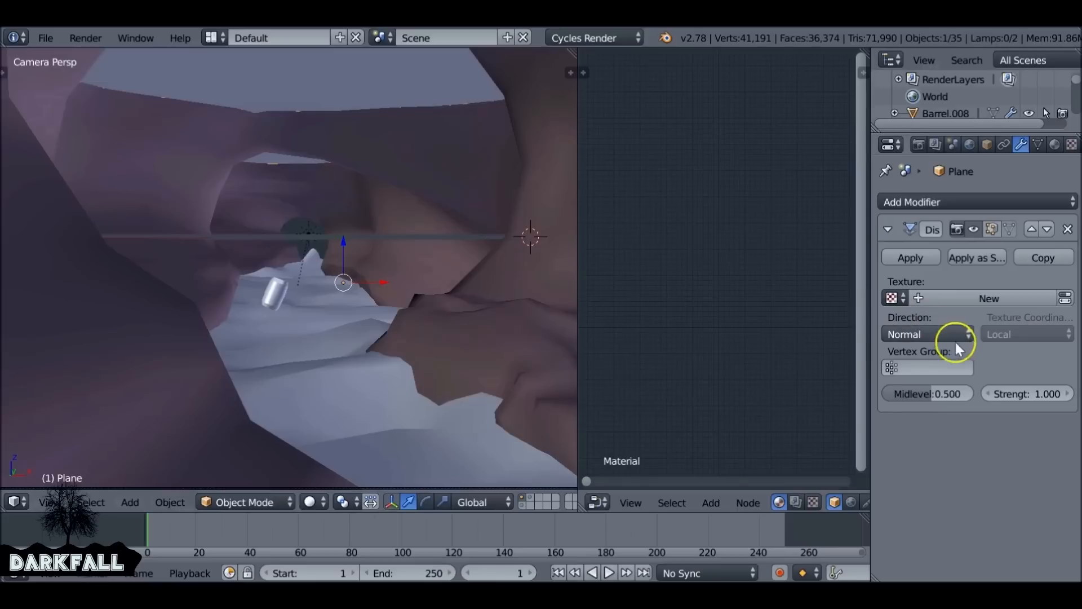
click(1007, 297)
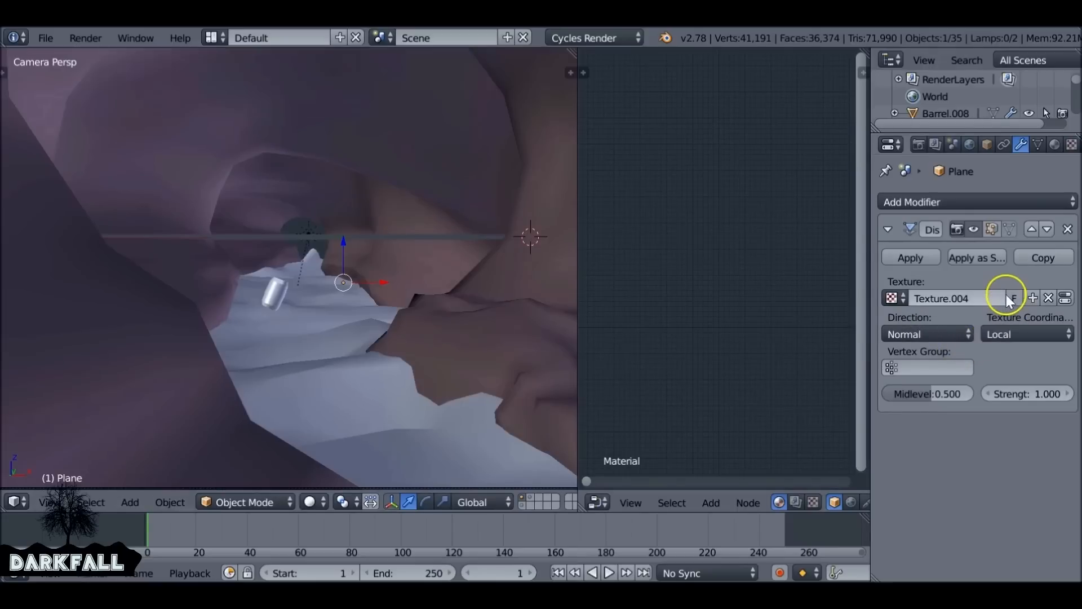
click(1043, 332)
click(1040, 258)
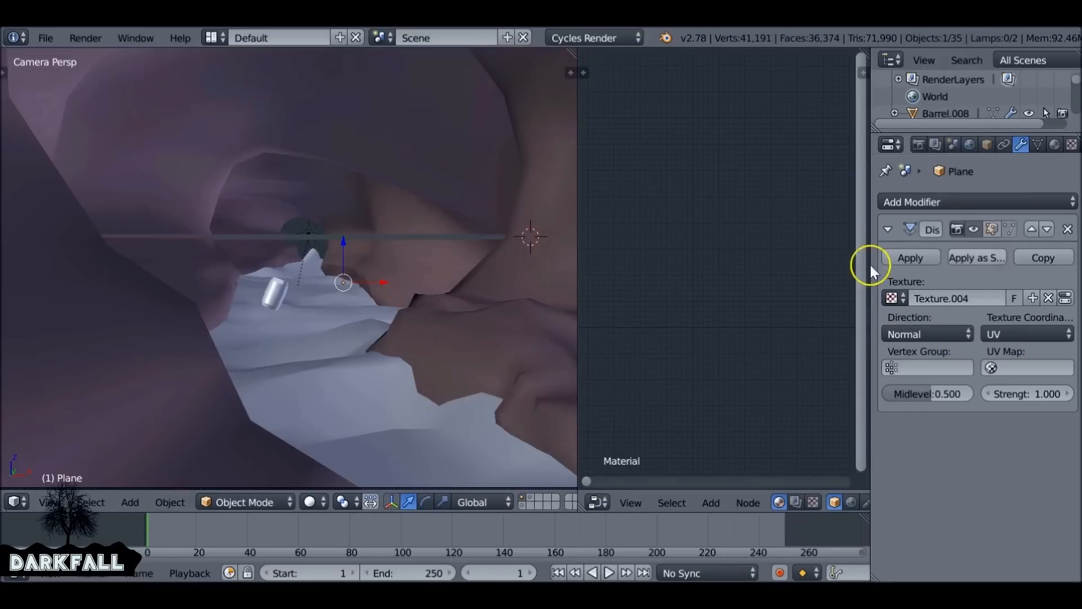
Unwrap the ground plane's whole mesh from the top view, and apply the object's scale in Object Mode
key(KP_7)
key(Tab)
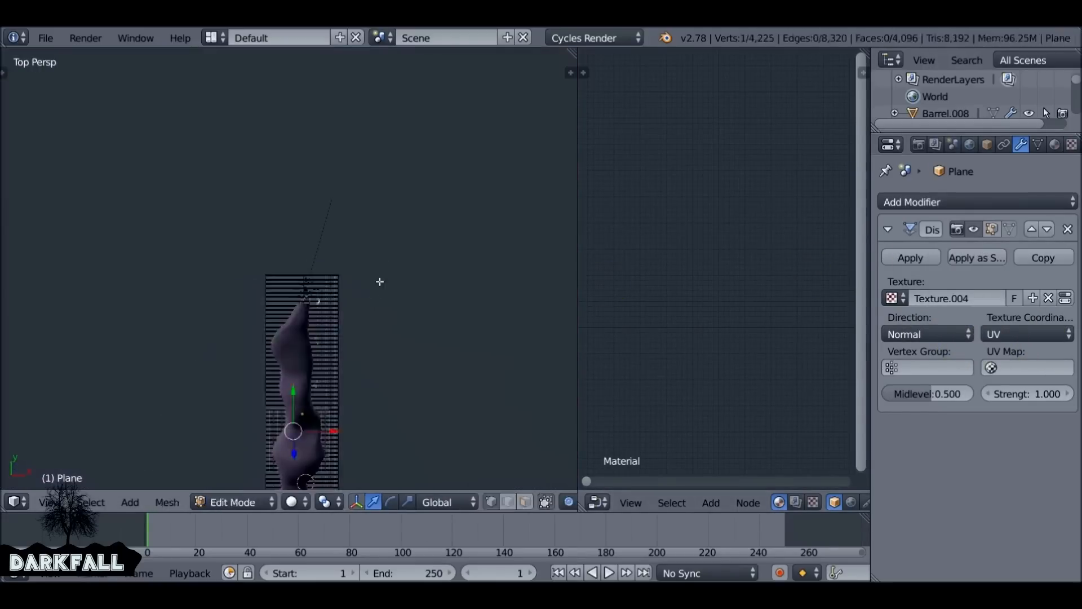
key(a)
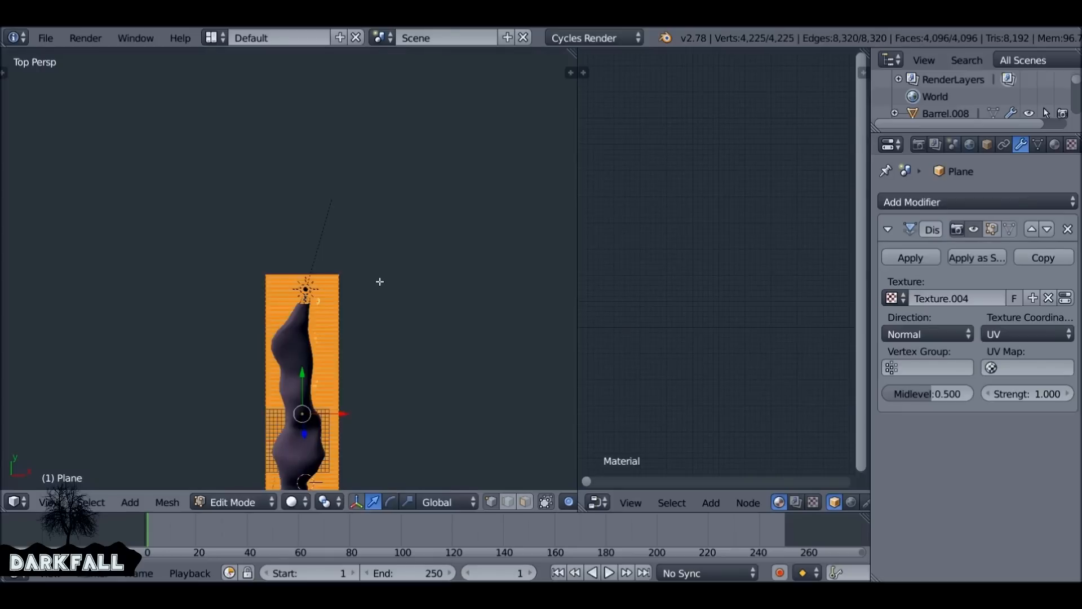
key(u)
click(380, 282)
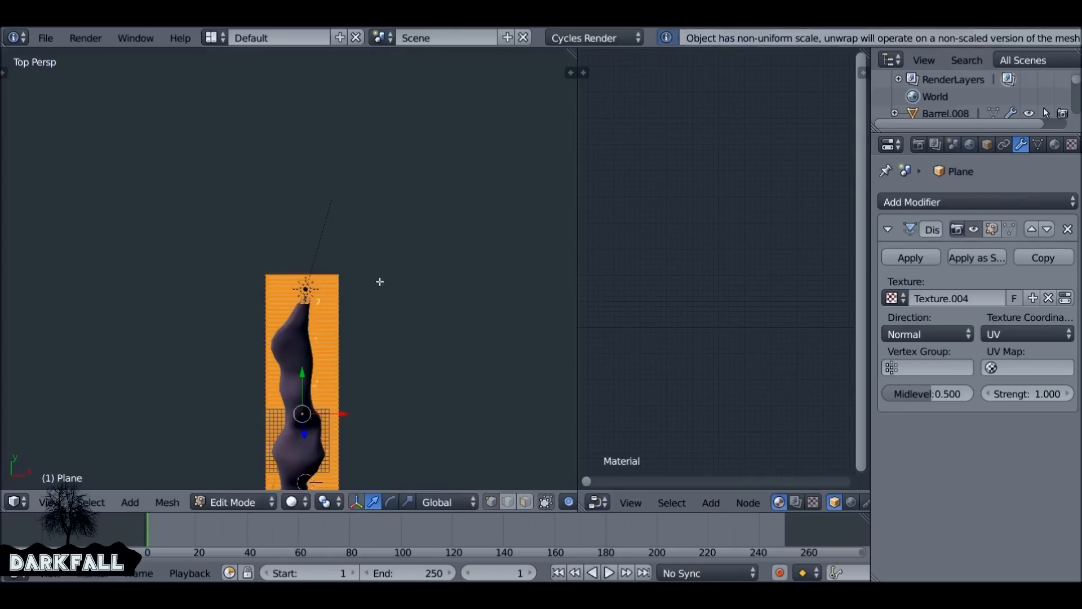
key(Tab)
key(ctrl+a)
click(380, 282)
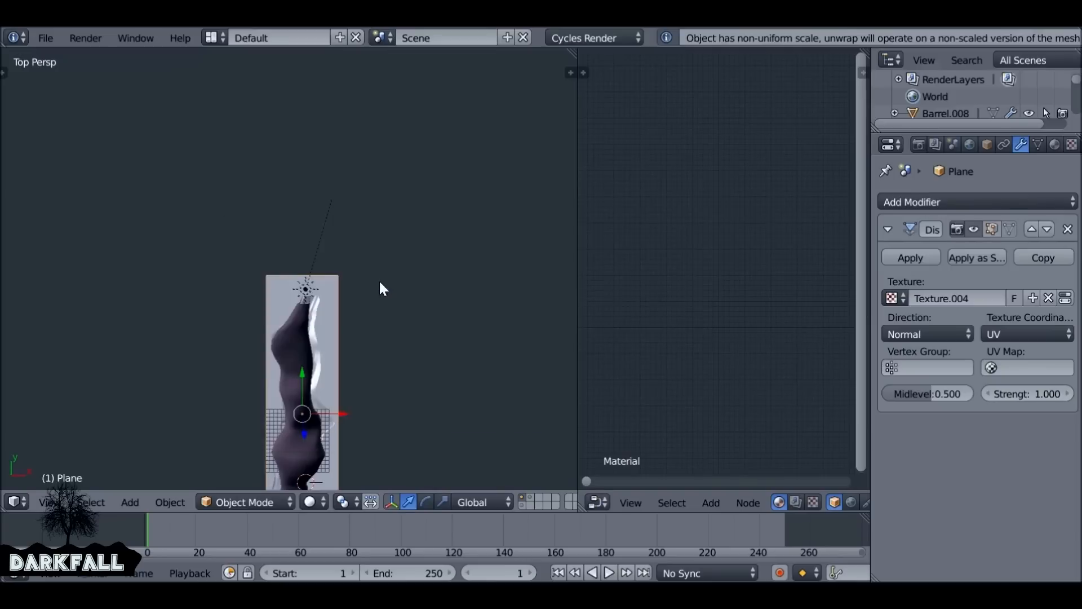
Unwrap the ground plane's entire mesh again with its scale applied, and go back to the camera view
key(Tab)
key(u)
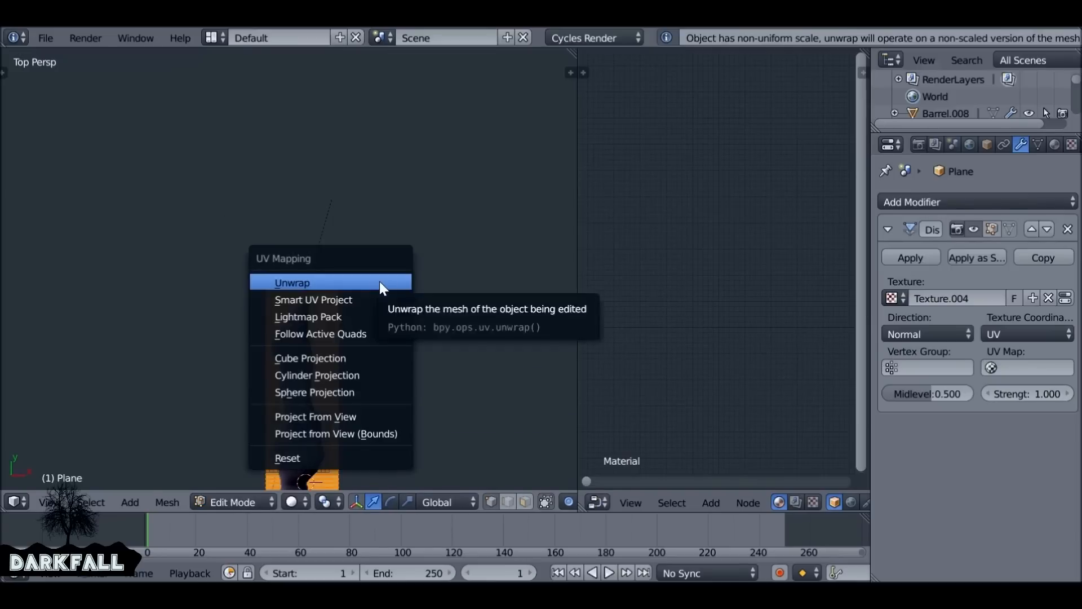
click(380, 282)
key(Tab)
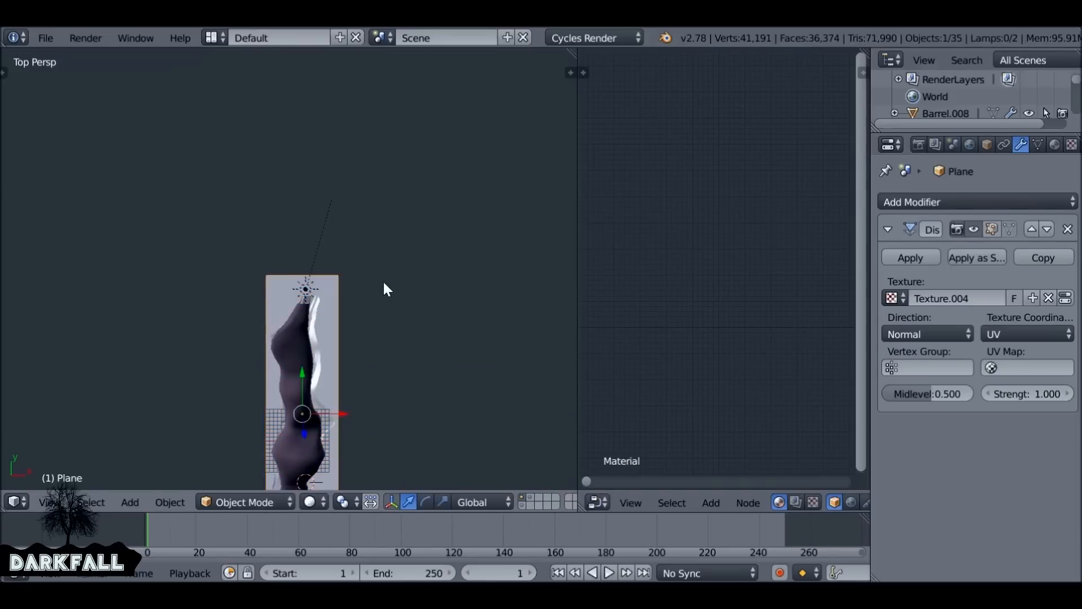
key(KP_0)
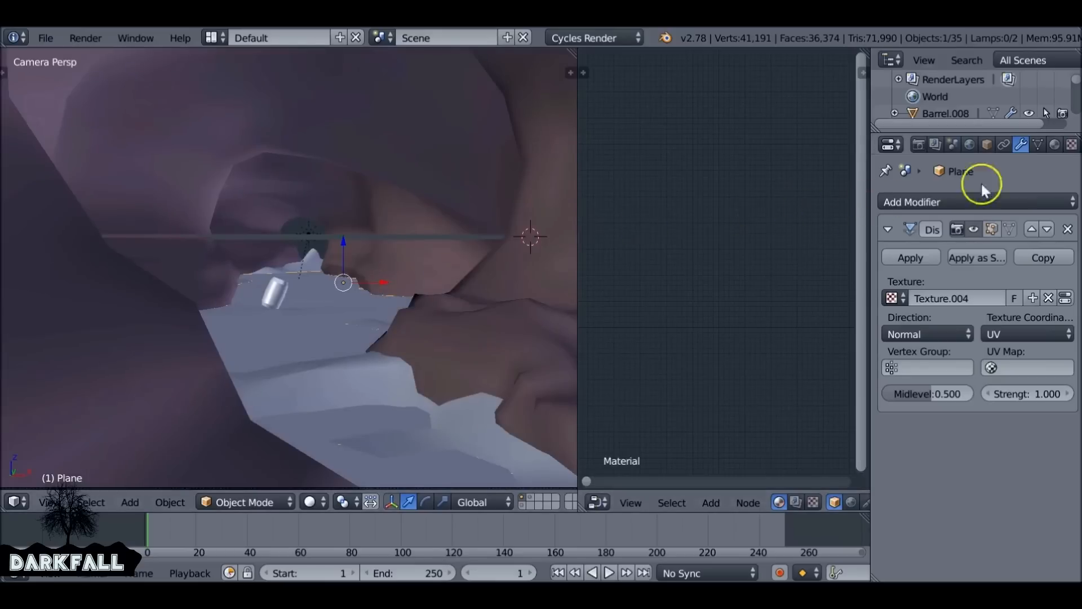
Change the ground plane's displacement texture type to Clouds
click(1065, 298)
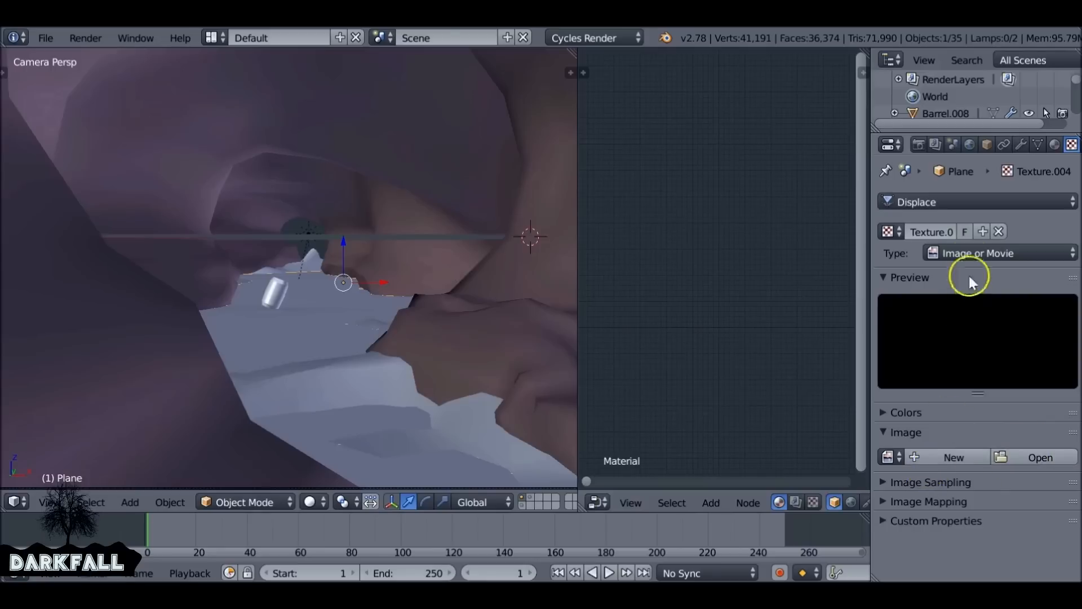
click(969, 253)
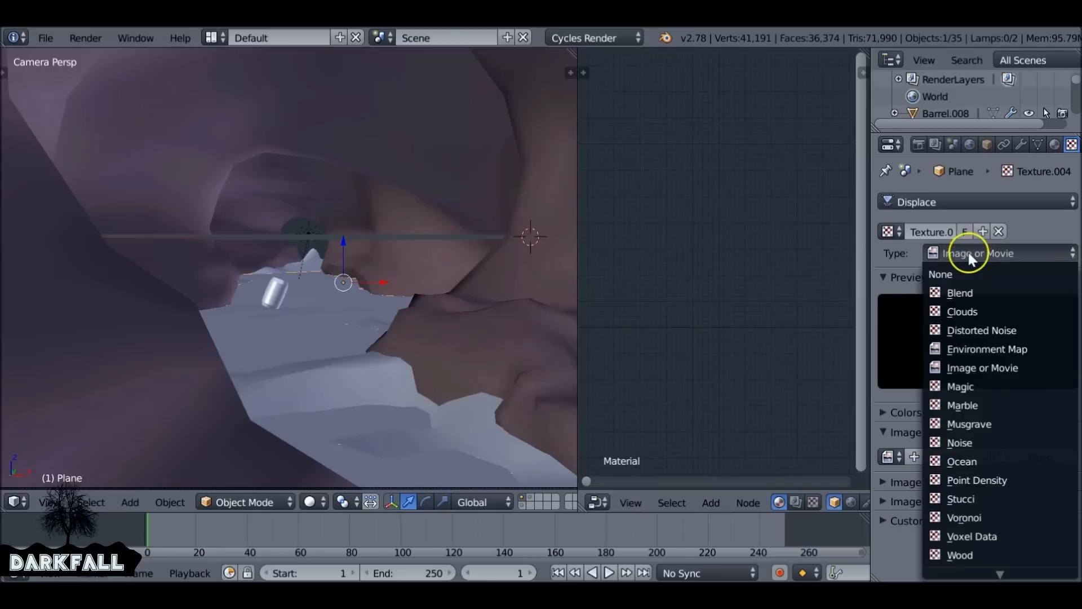
click(978, 312)
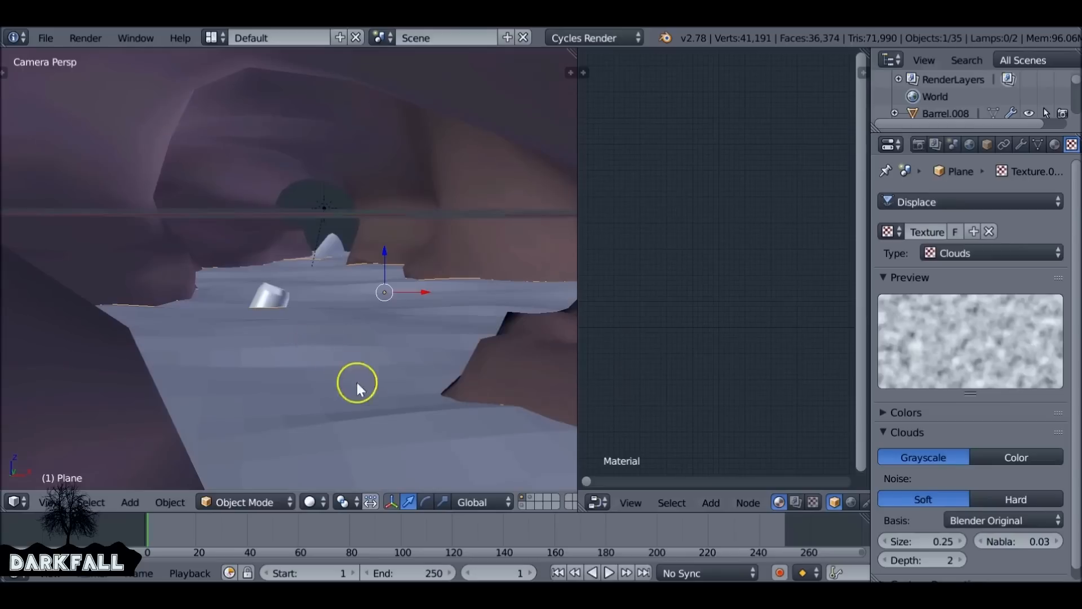
drag(925, 542, 929, 541)
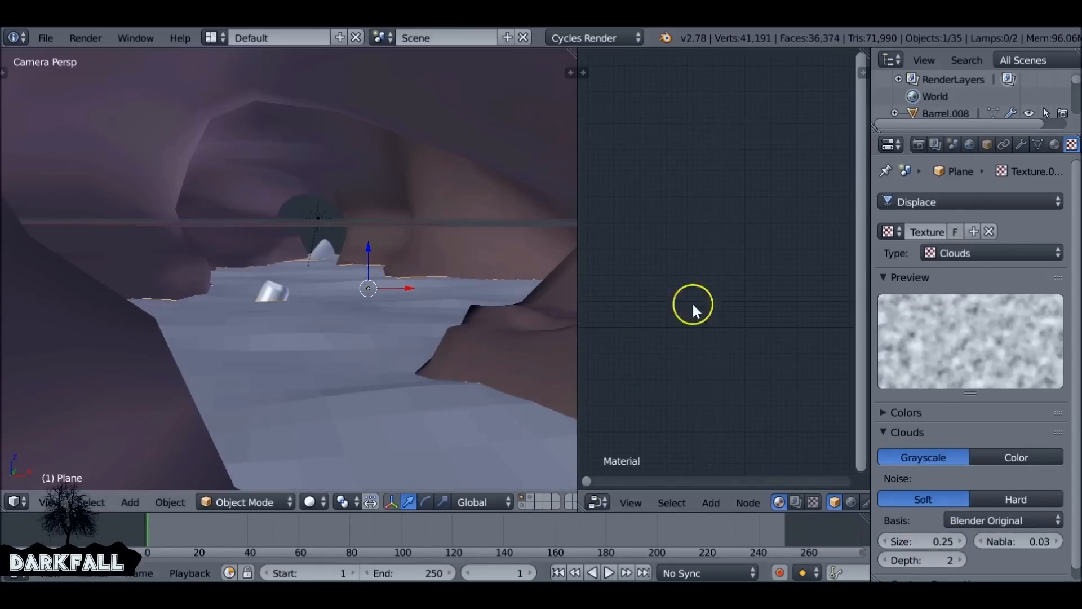
Assign UVMap as the Displace modifier's UV map and set its strength to 0.570
click(1021, 145)
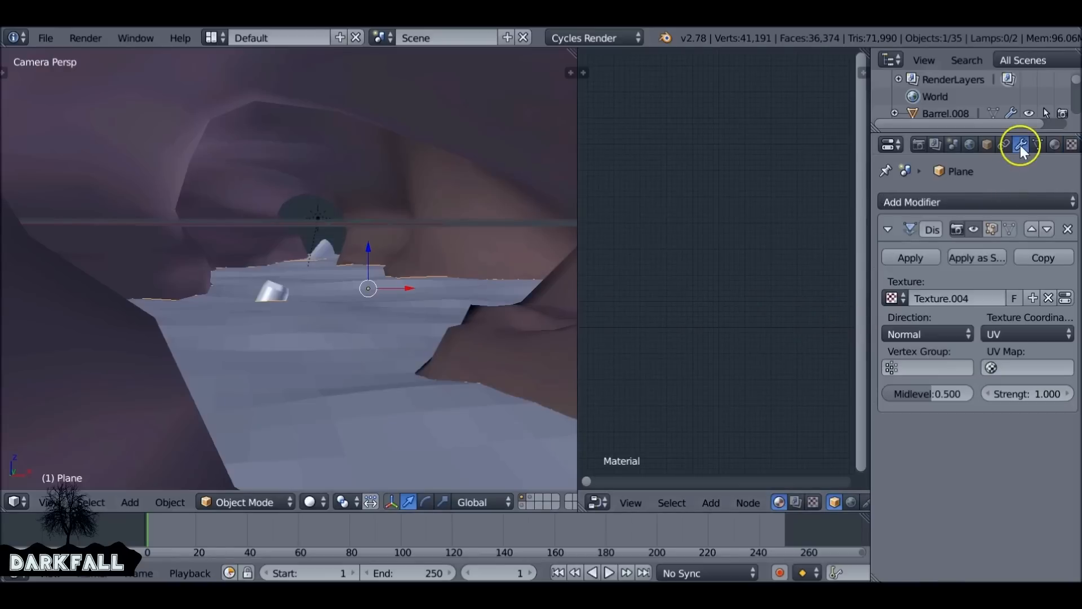
click(1025, 367)
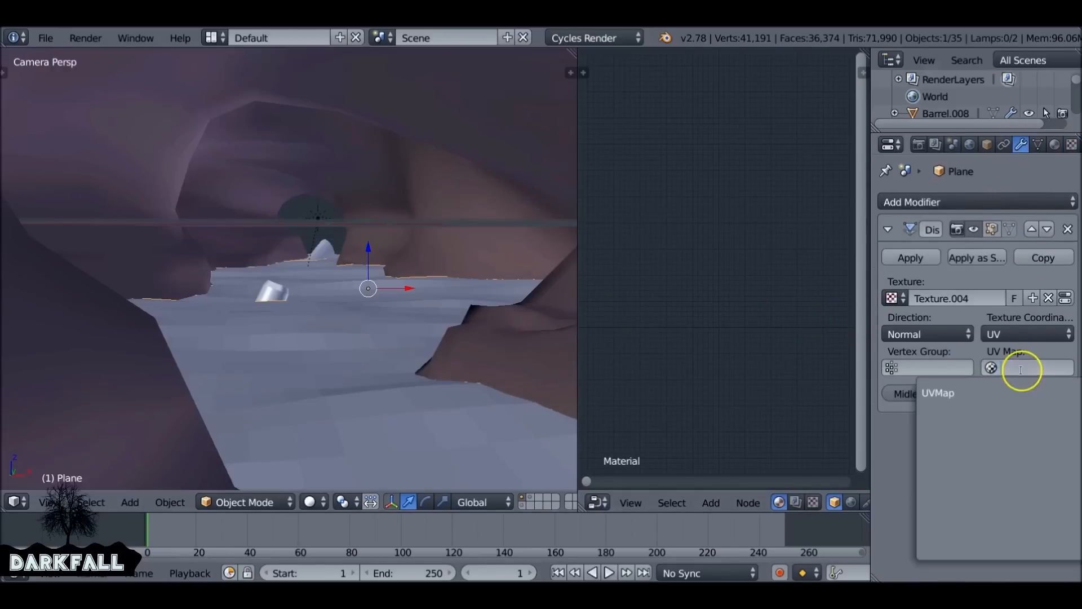
click(973, 392)
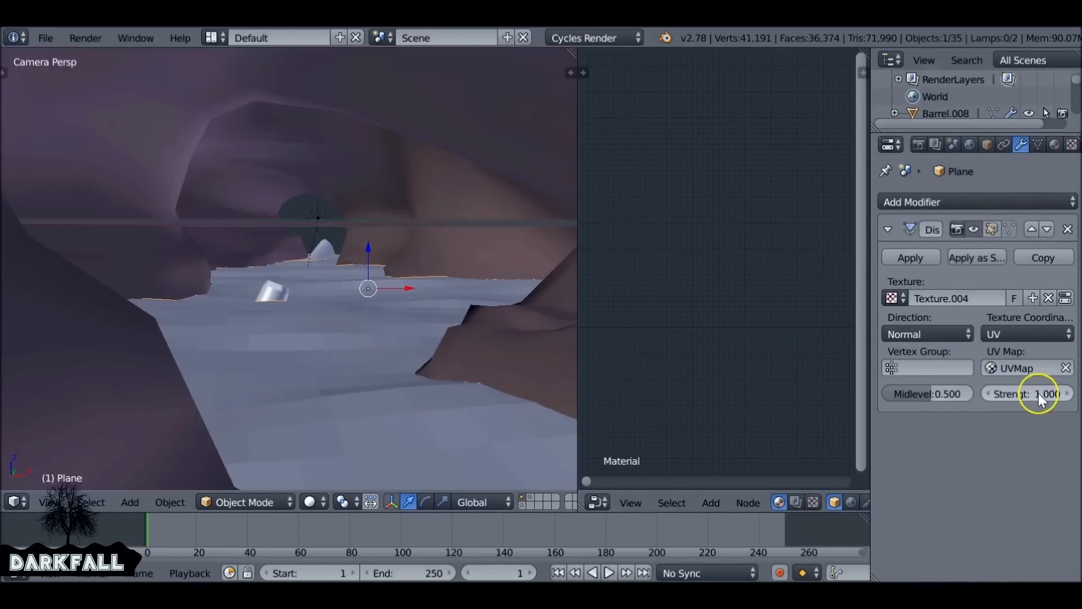
mouse_move(1038, 393)
mouse_down()
mouse_move(1003, 394)
mouse_move(1039, 400)
mouse_up()
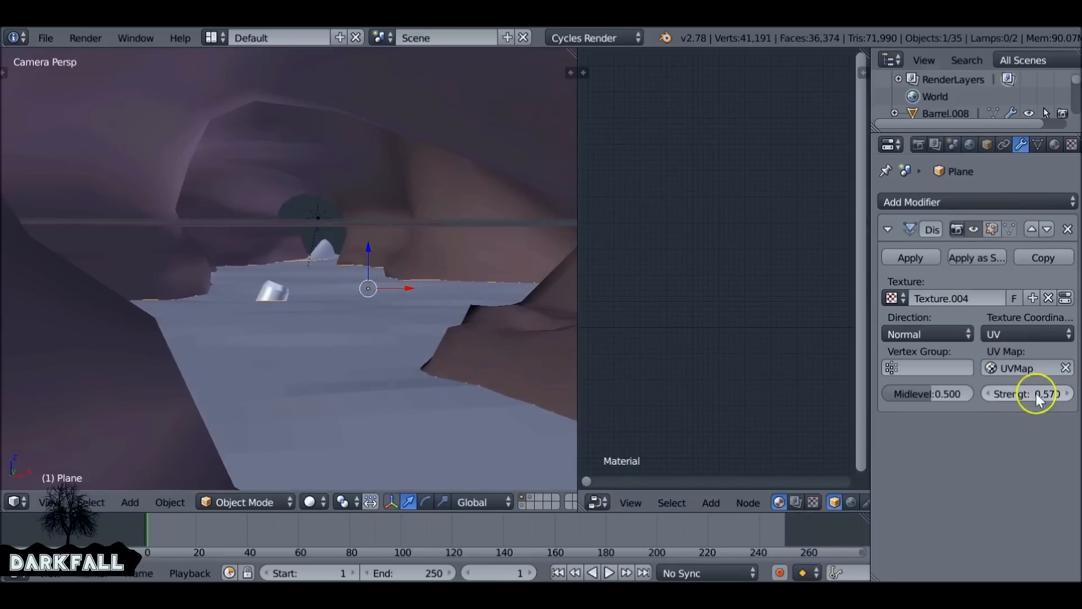
Apply smooth shading to the ground plane and set its Displace strength to 0.840
key(t)
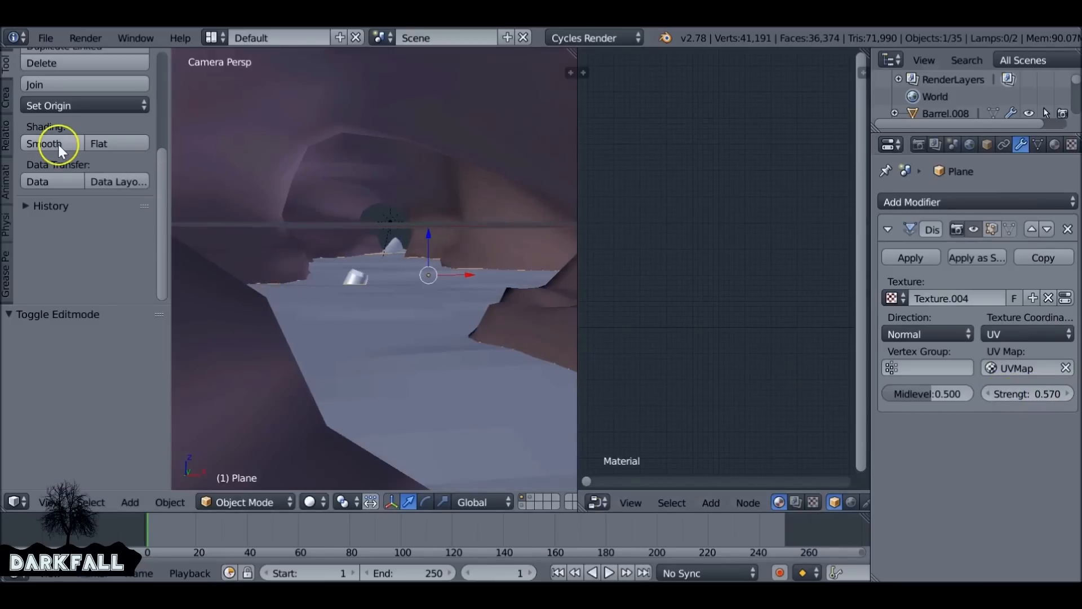
click(59, 144)
key(t)
drag(1023, 398, 1047, 400)
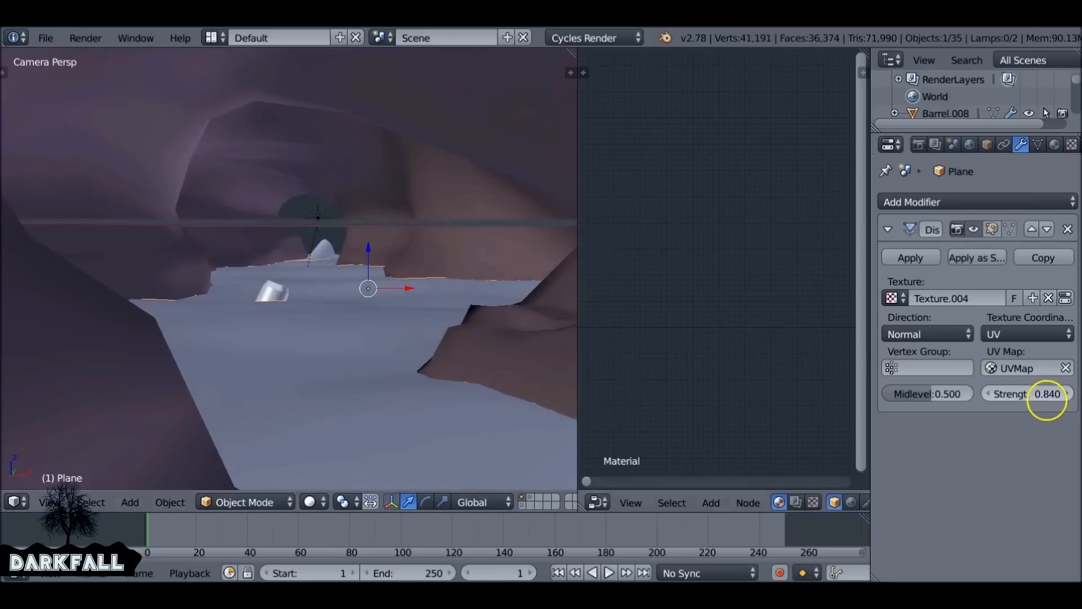
Append a broken wooden plank object from another Blender file into the cave scene
scroll(303, 348, down, 6)
shift+middle_drag(362, 306, 244, 263)
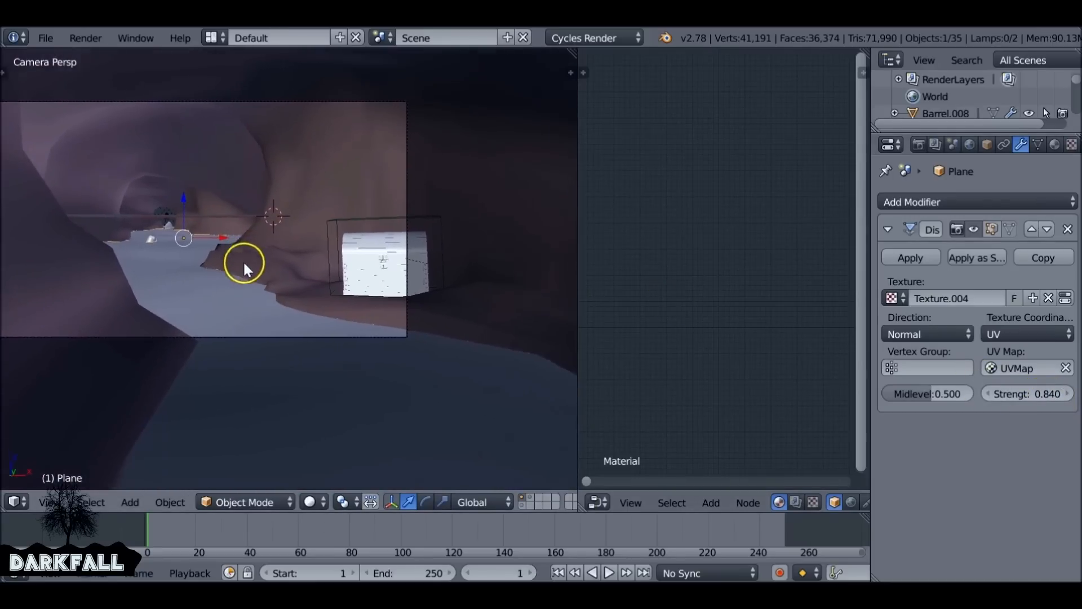
shift+middle_drag(197, 226, 260, 276)
scroll(259, 276, up, 2)
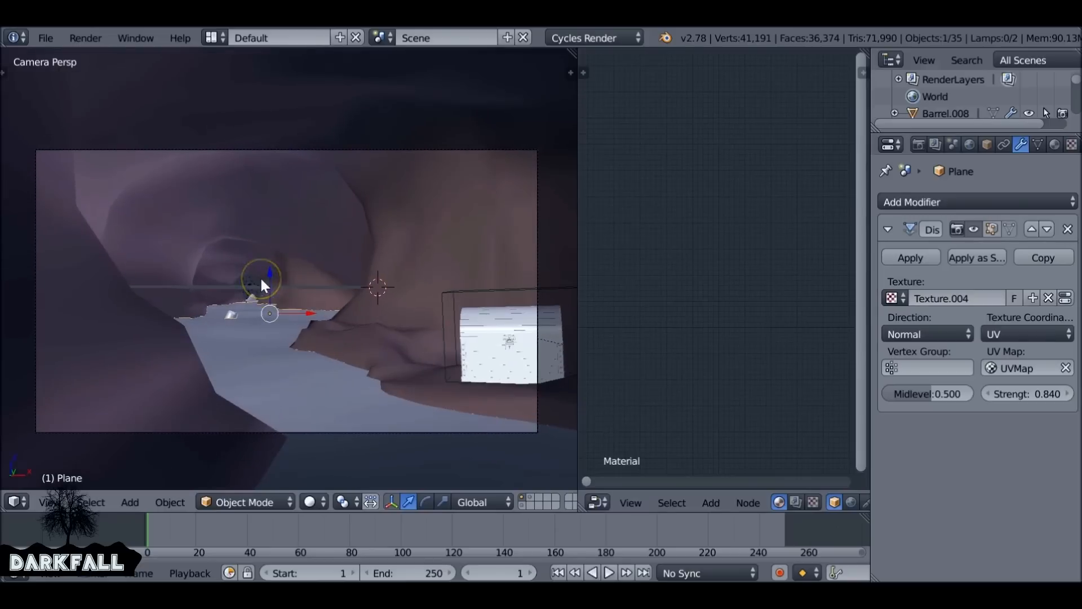
scroll(305, 352, up, 2)
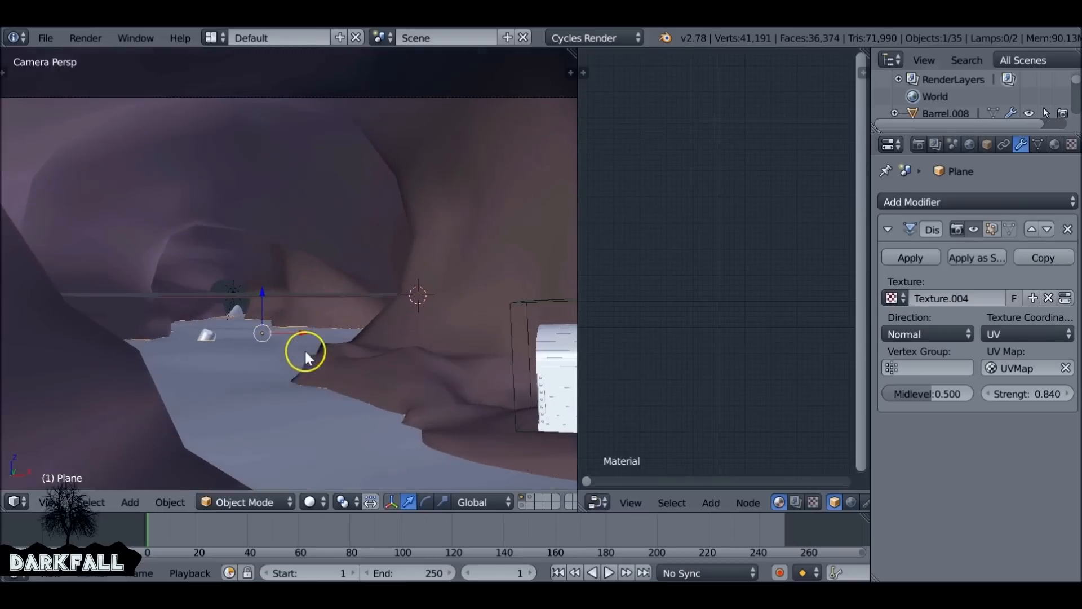
scroll(154, 265, down, 4)
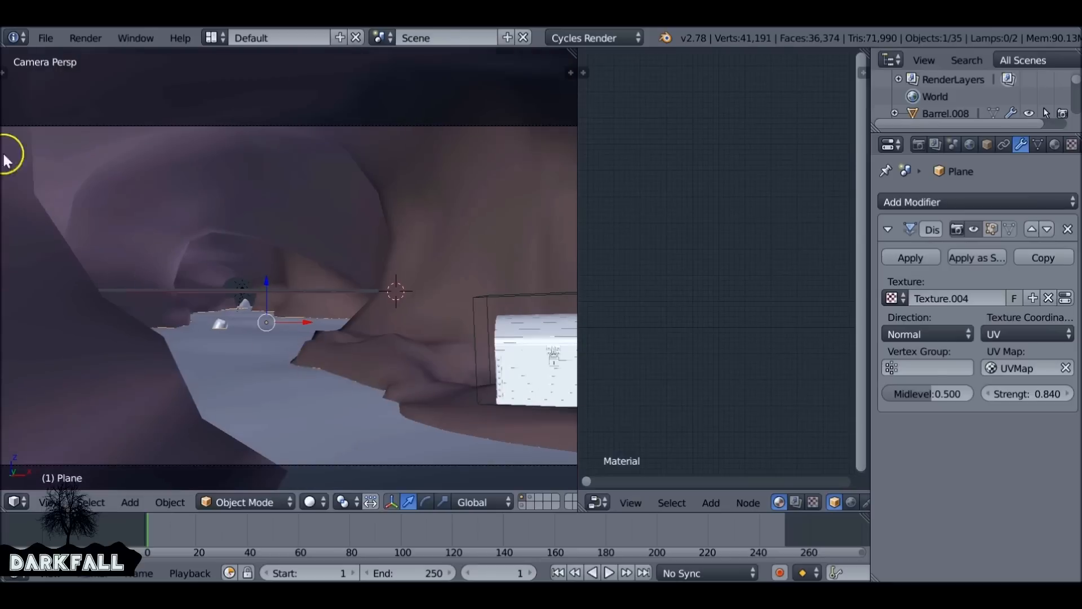
click(49, 39)
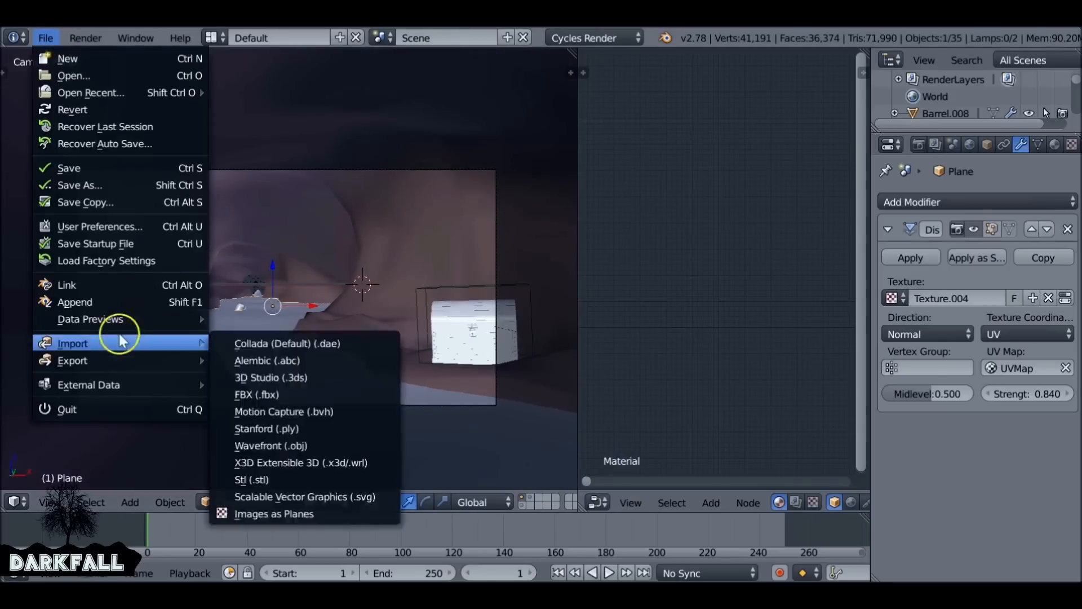
click(75, 302)
click(240, 137)
double_click(638, 299)
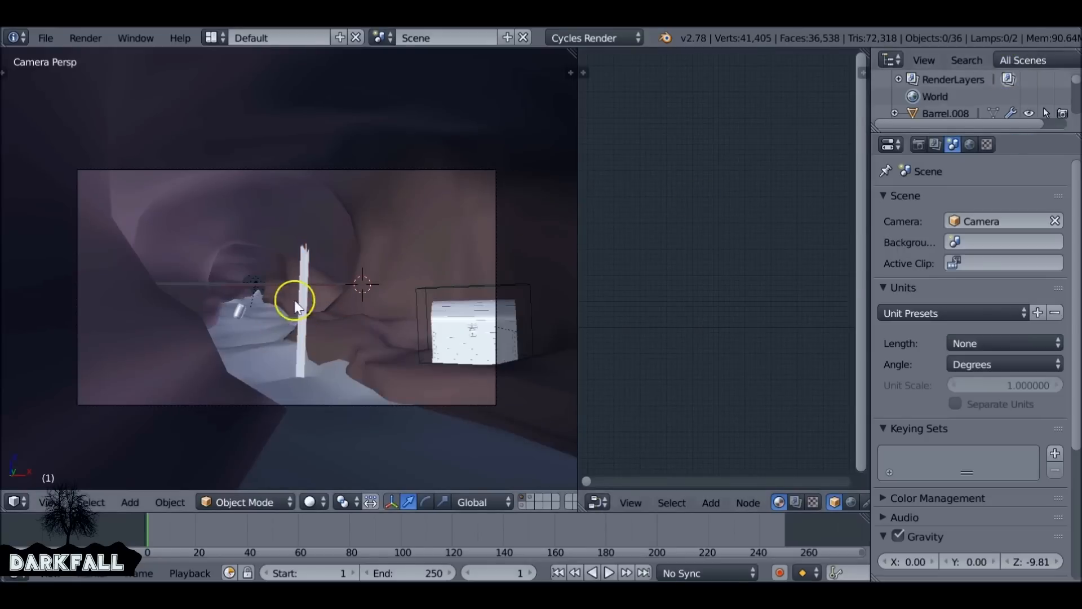
Scale the appended plank along X and lower it along Z so it sinks into the sand
right_click(308, 271)
key(s)
key(x)
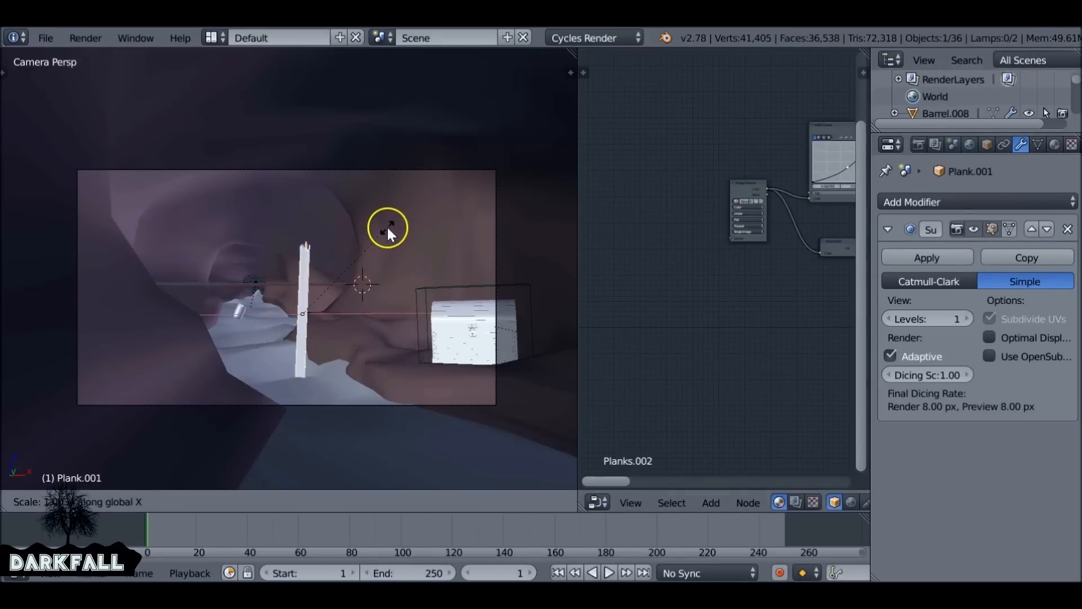
click(365, 272)
key(g)
key(z)
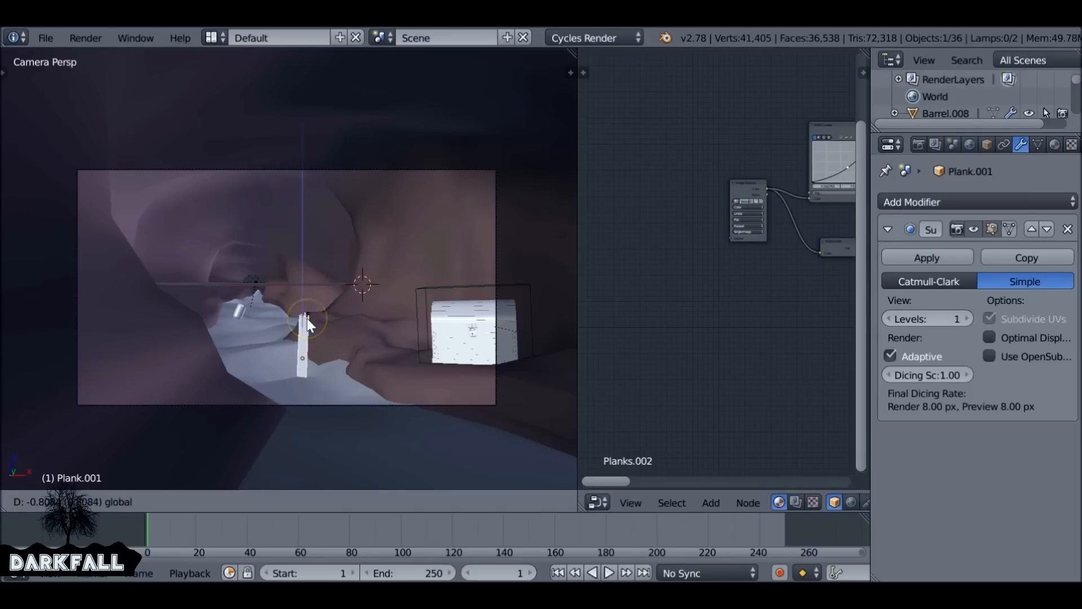
click(313, 303)
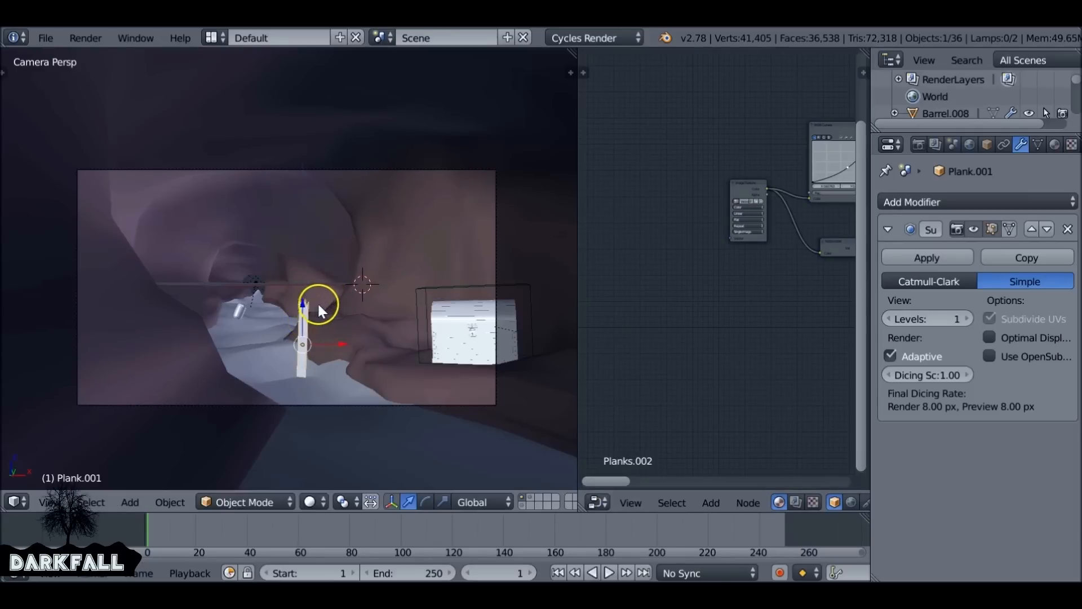
Shift the plank along X, duplicate it beside the original and tilt the copy about its local Y axis
scroll(321, 310, up, 4)
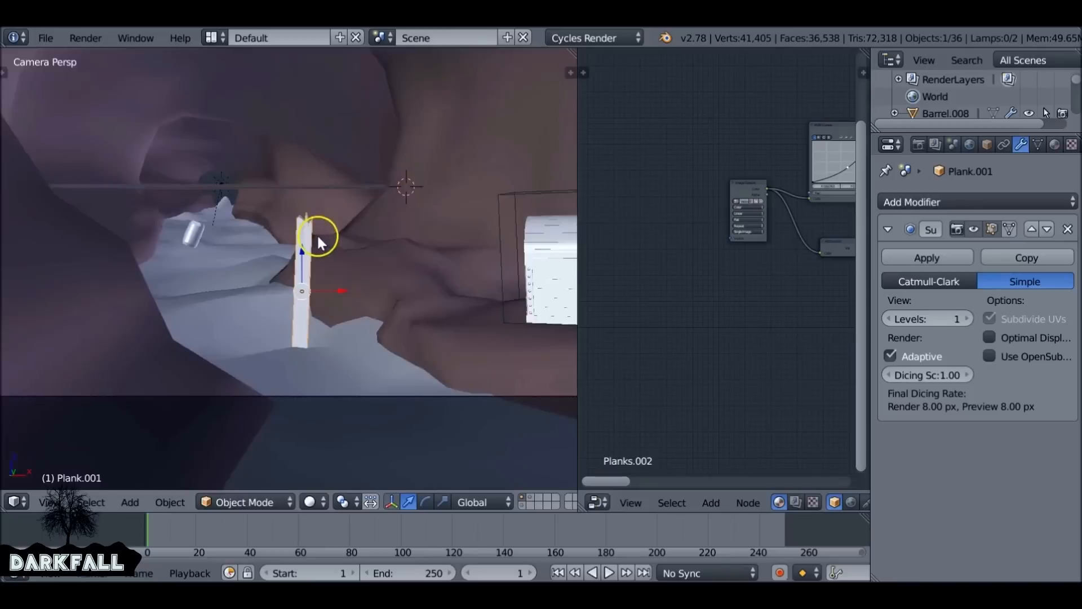
scroll(319, 241, up, 2)
drag(345, 295, 380, 302)
click(377, 300)
key(shift+d)
click(352, 300)
key(r)
key(y)
key(y)
click(357, 289)
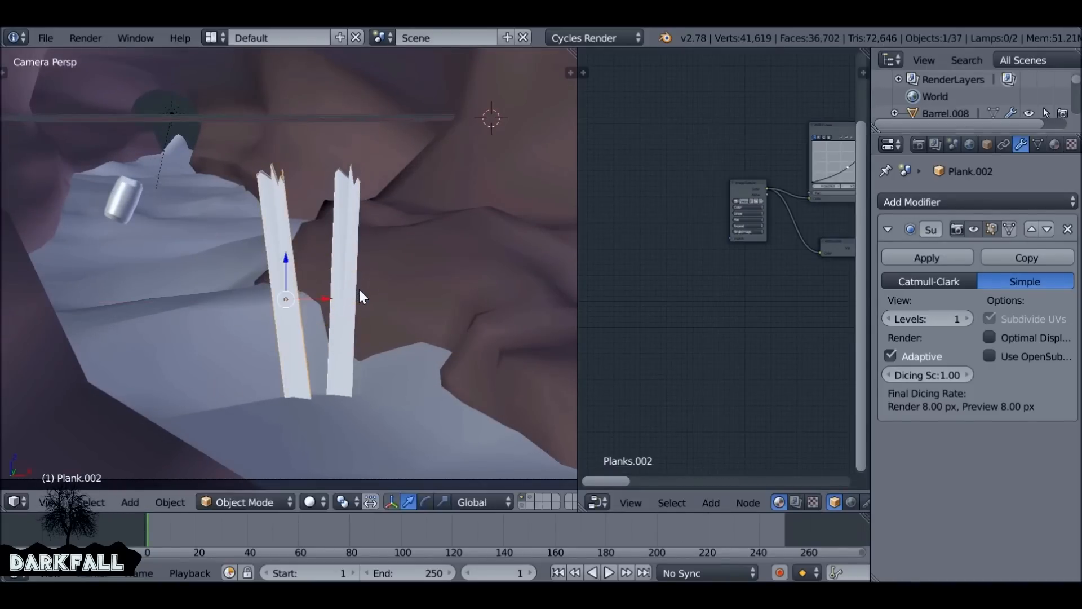
Duplicate the tilted plank along X and lean the new copy the opposite way so the two planks cross
key(shift+d)
key(x)
click(264, 312)
drag(216, 259, 221, 292)
key(r)
key(y)
key(y)
click(256, 288)
drag(259, 331, 300, 330)
Move the first duplicated plank along the Y axis to offset it from the one crossing it
right_click(295, 291)
key(g)
key(z)
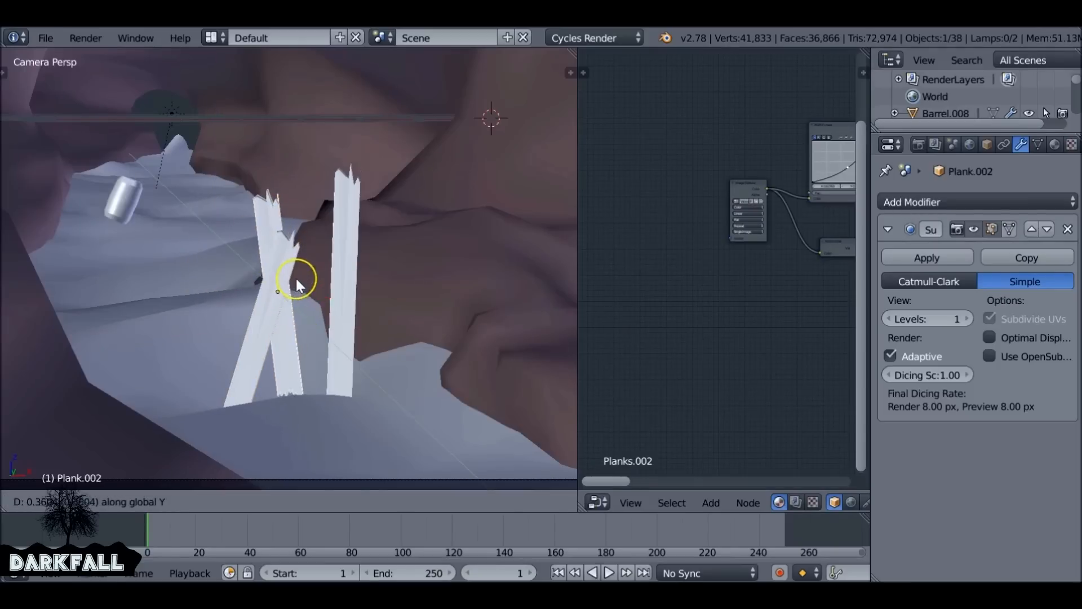
click(358, 220)
Duplicate the upright plank, move the copy along X past the crossed planks and sink it deeper into the sand
right_click(341, 252)
key(shift+d)
key(x)
click(174, 259)
key(g)
key(z)
click(187, 381)
scroll(313, 332, down, 2)
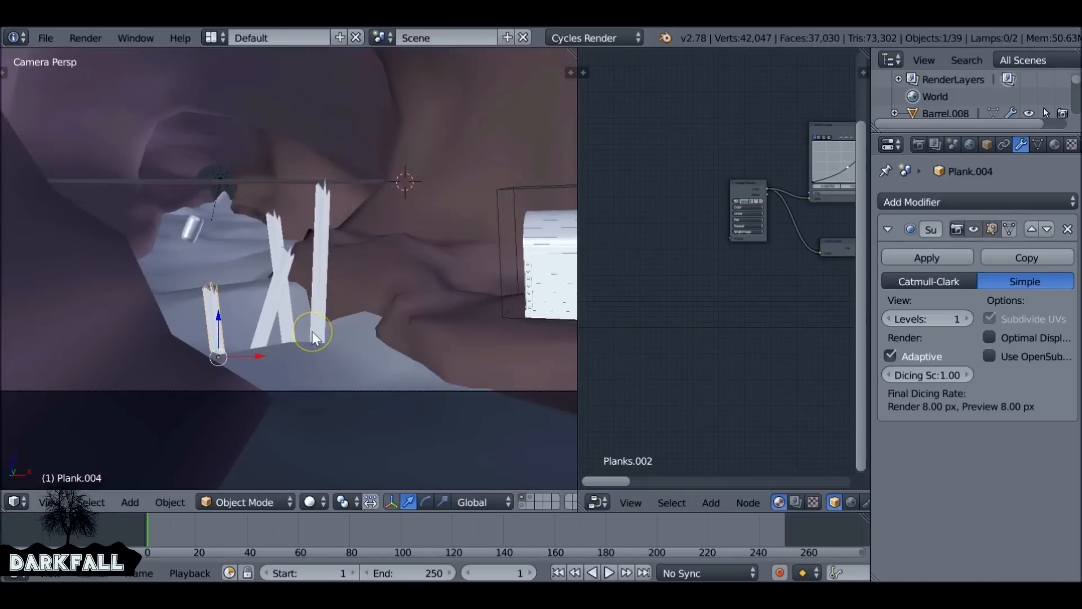
Unhide the hidden ground surfaces around the planks and save the file over its existing version
shift+right_click(313, 332)
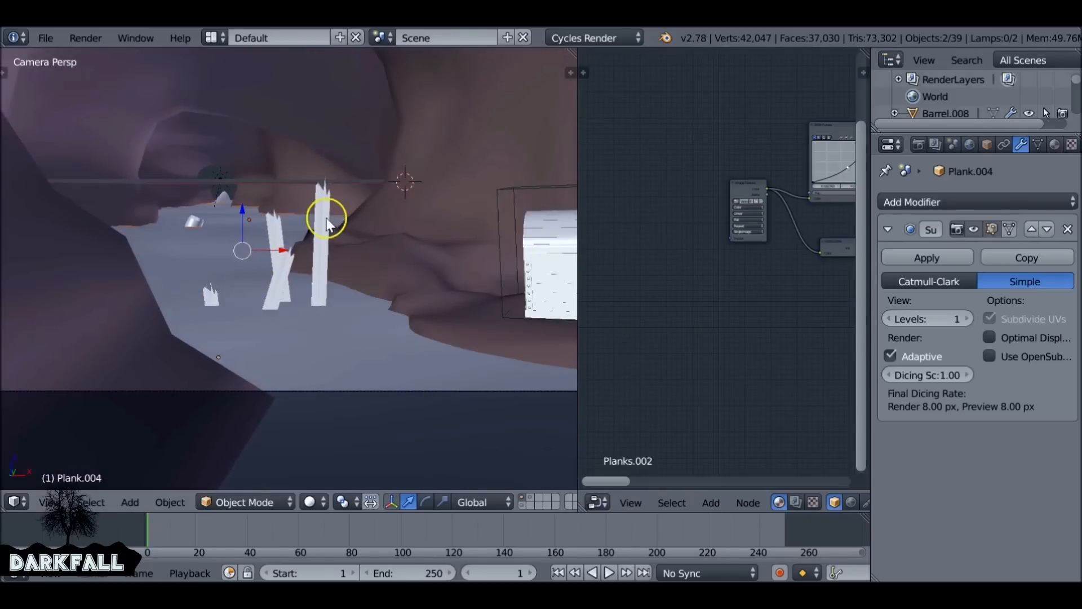
scroll(310, 222, down, 4)
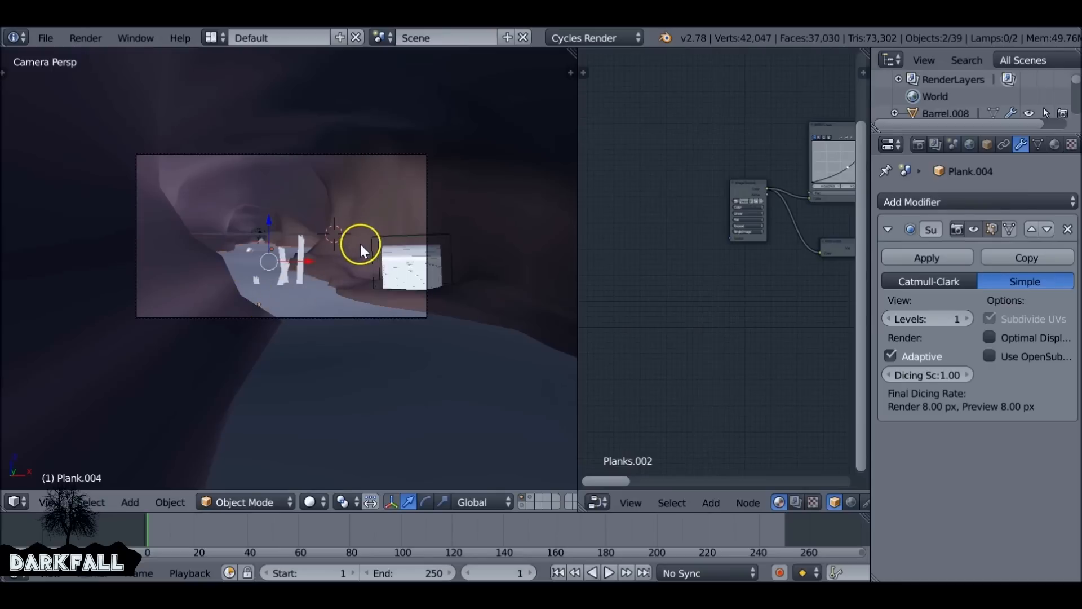
key(ctrl+s)
click(370, 241)
Add a Plain Axes empty at the treasure chest
key(shift+a)
mouse_move(320, 268)
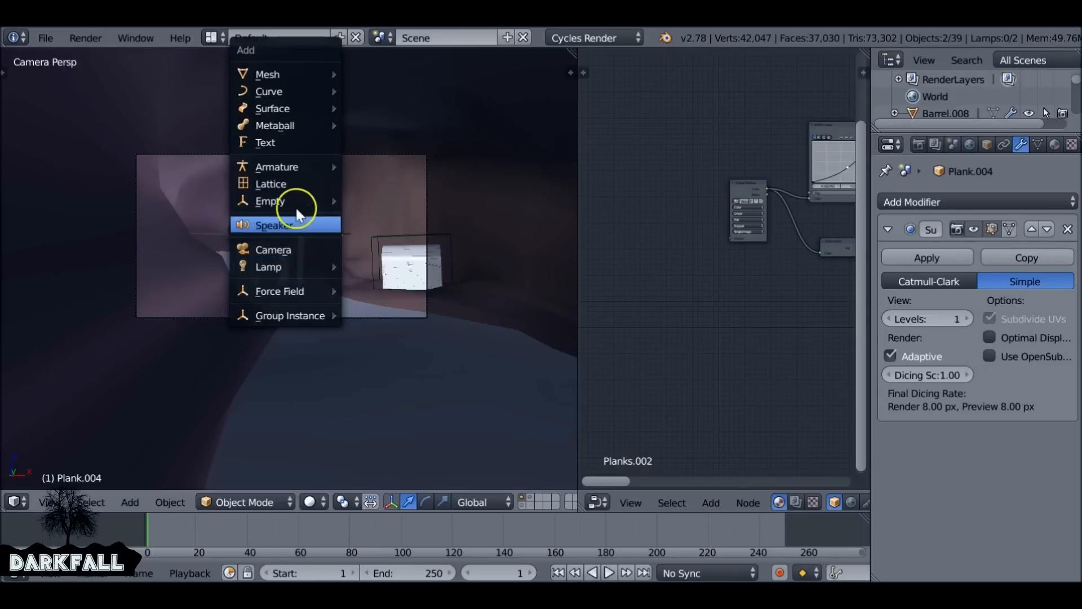
mouse_move(296, 203)
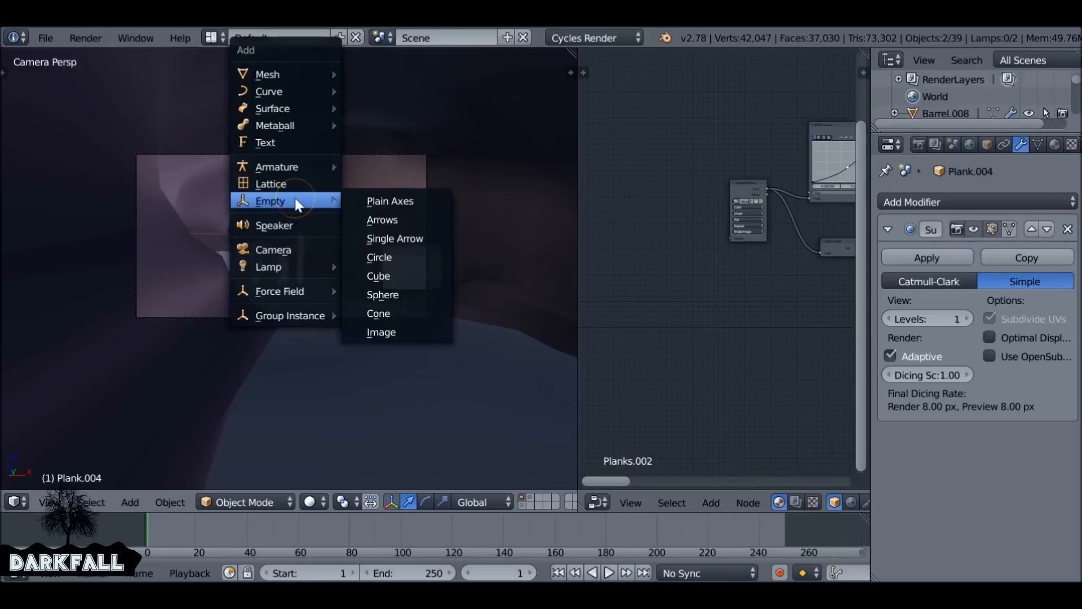
click(414, 203)
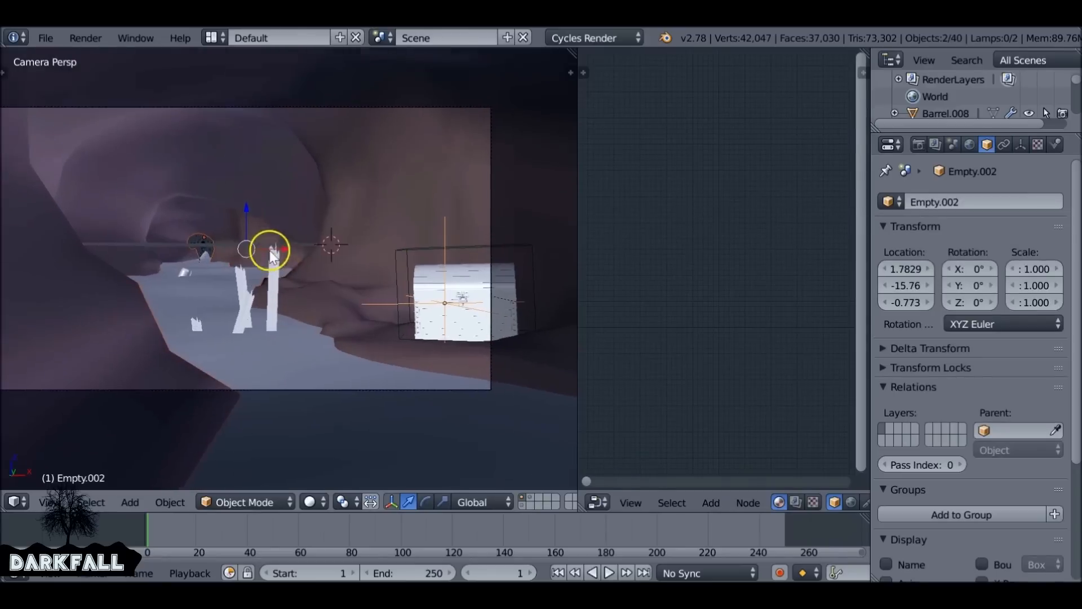
Select the camera and bring up its Depth of Field settings
shift+middle_drag(270, 251, 292, 251)
right_click(450, 106)
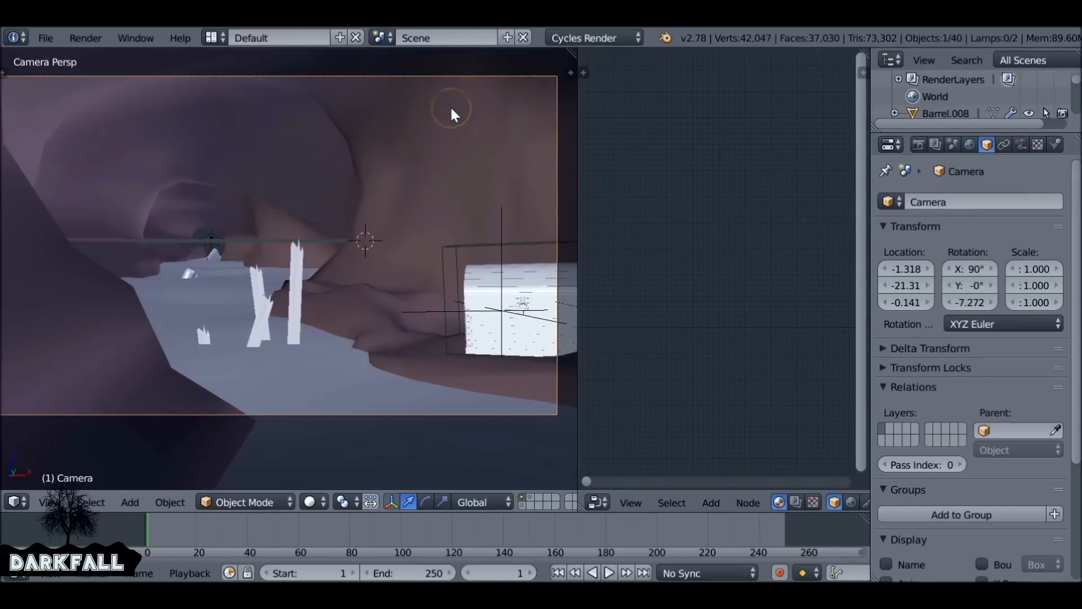
click(1021, 144)
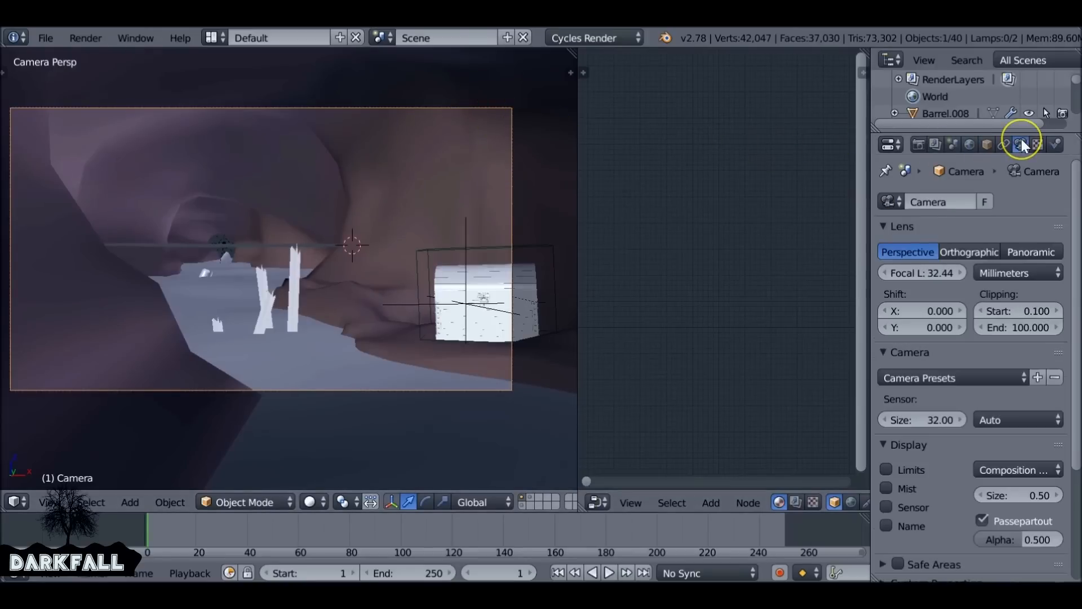
scroll(1014, 398, down, 6)
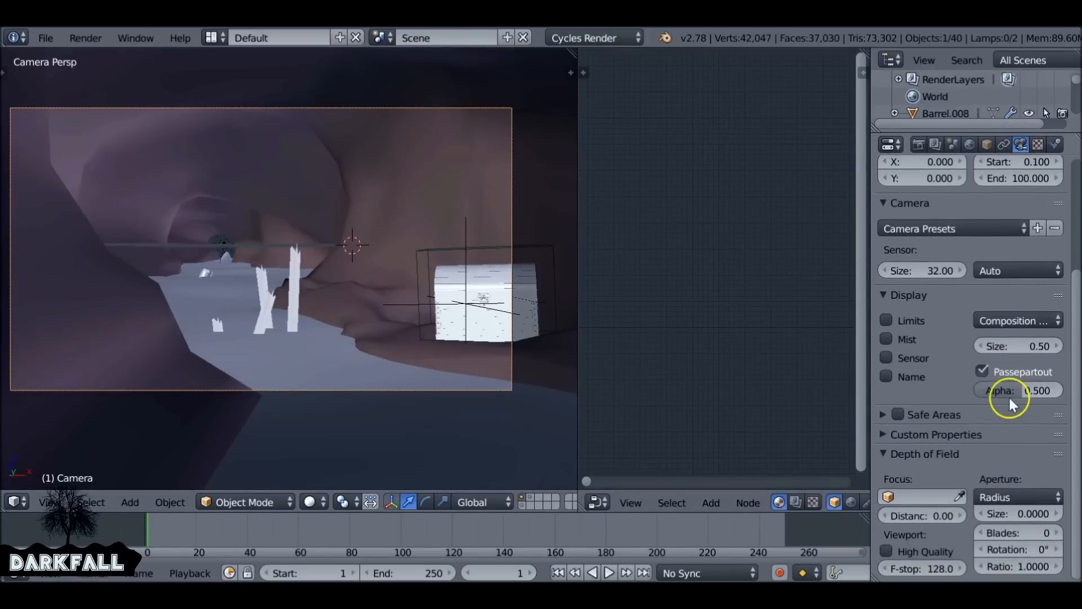
Turn on the camera's Limits display, inspect it from outside the cave and switch the display off again
click(896, 322)
middle_drag(273, 259, 395, 221)
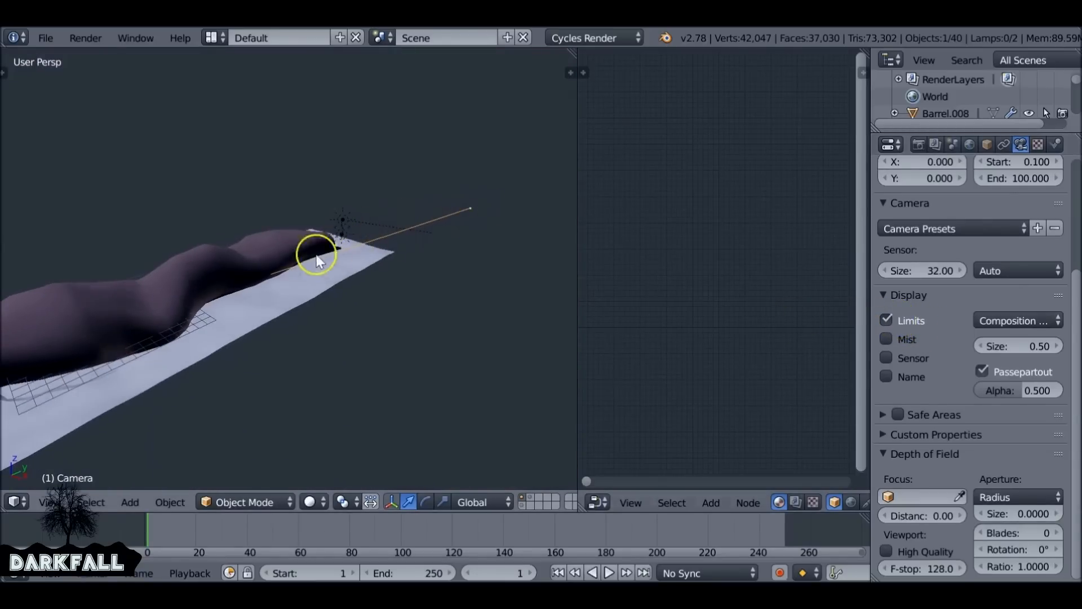
click(888, 320)
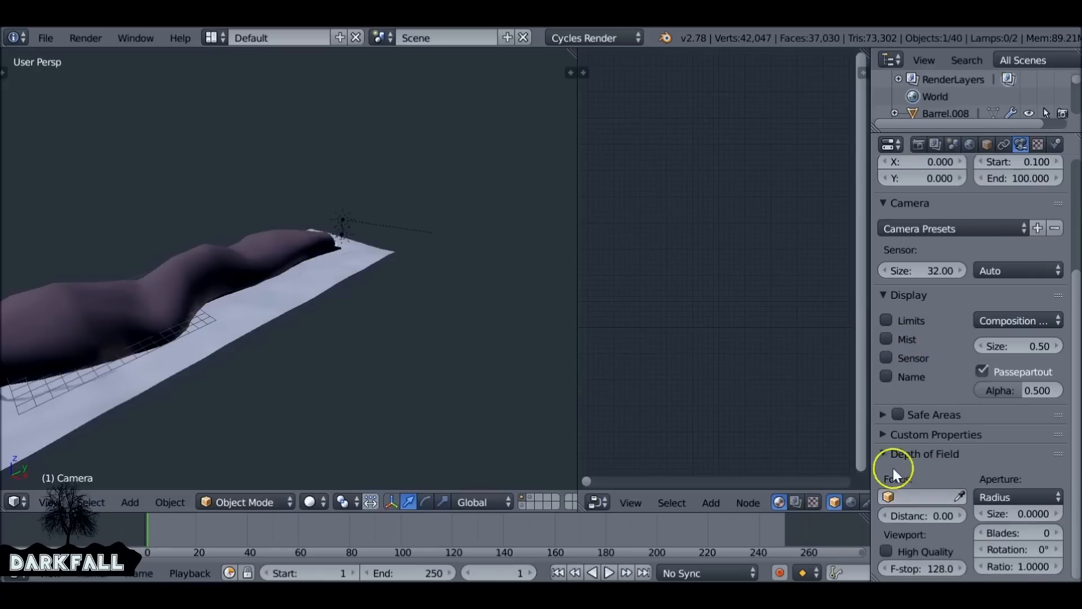
Set the camera's depth of field focus object to Empty.002
click(930, 496)
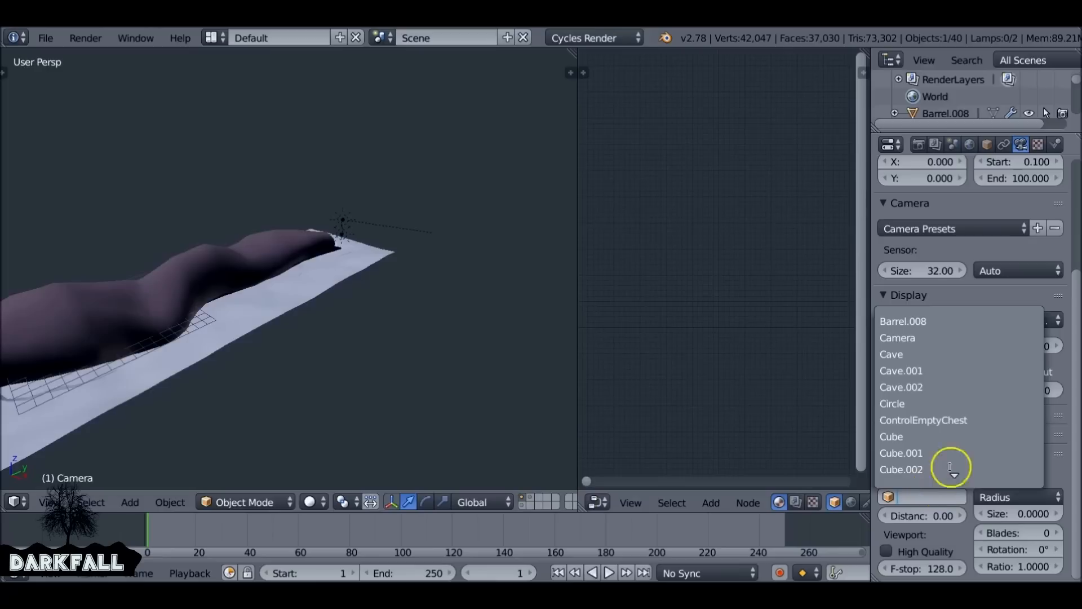
scroll(962, 451, down, 10)
scroll(962, 451, down, 20)
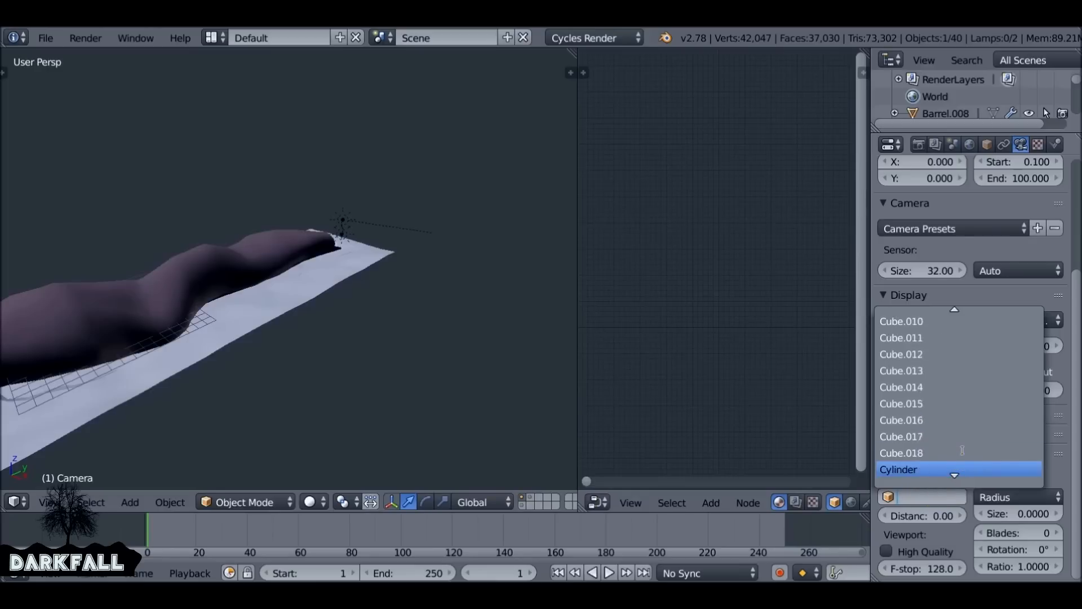
scroll(962, 450, down, 6)
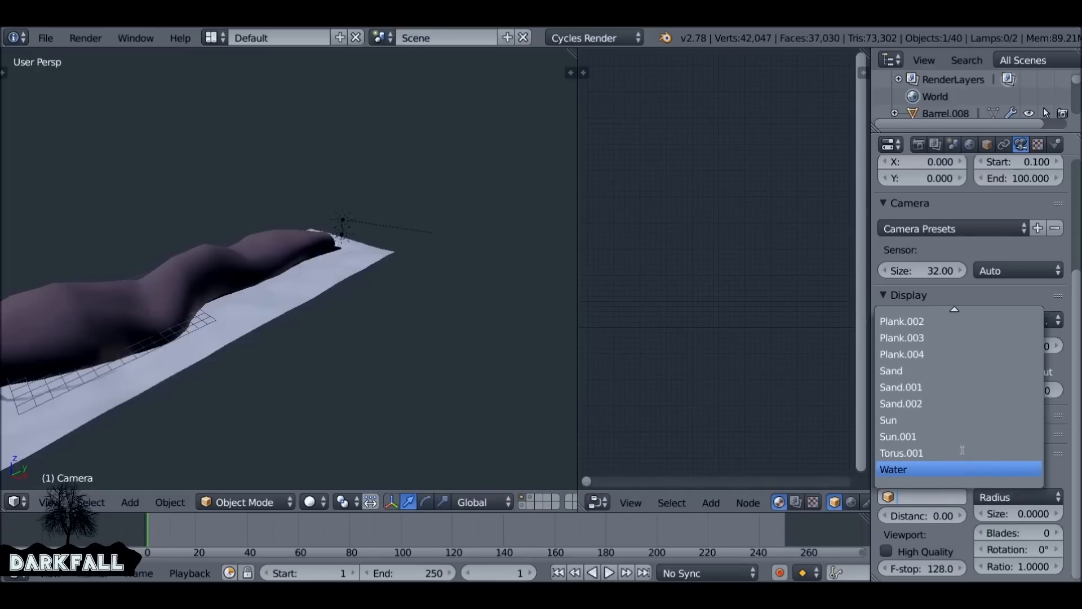
scroll(962, 450, up, 16)
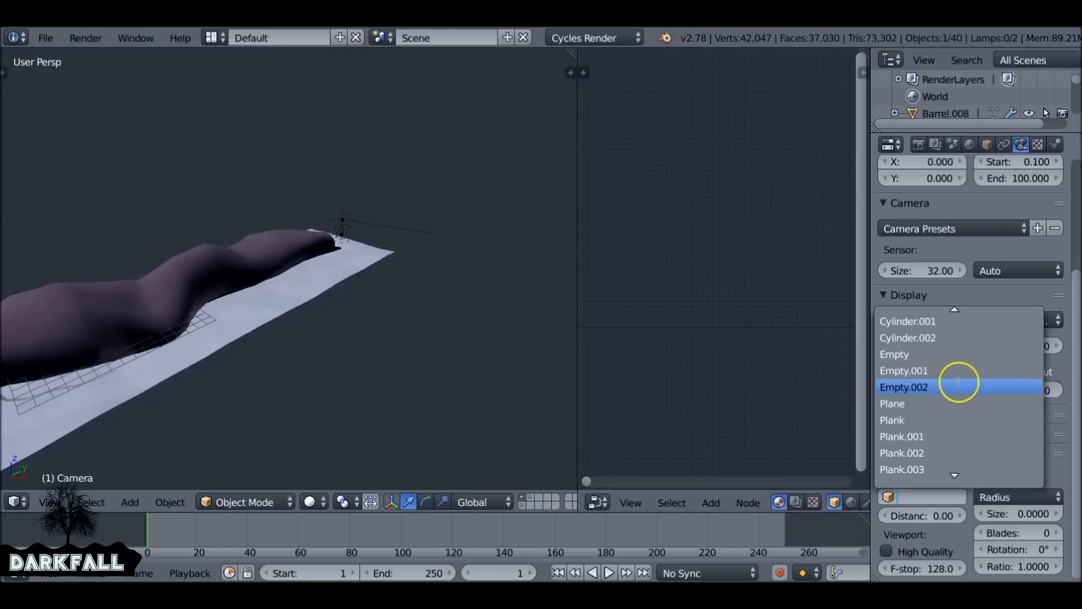
click(961, 387)
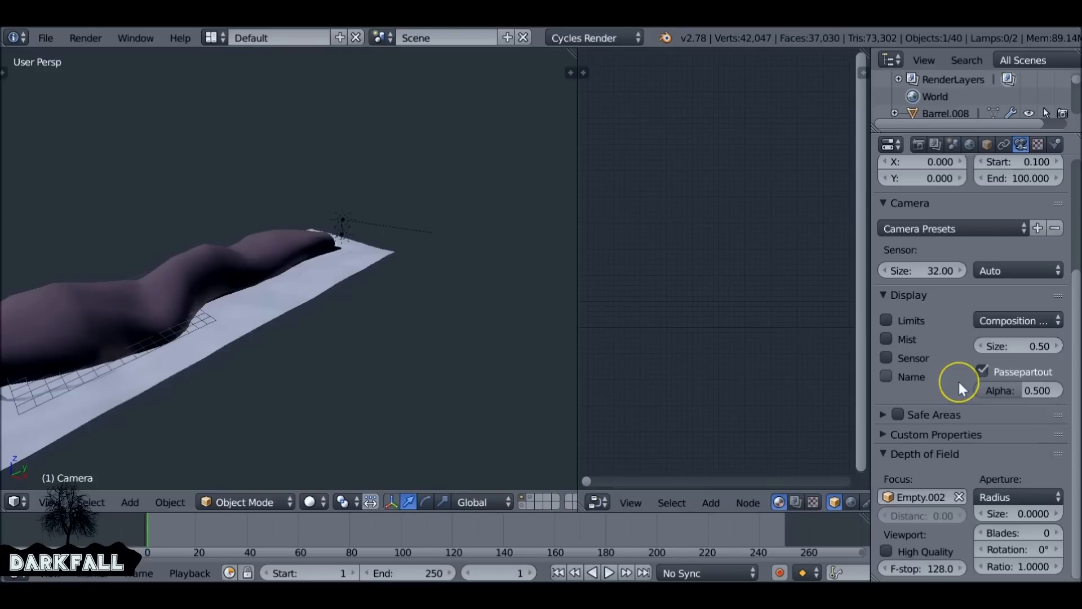
Change the camera's aperture type to F-stop and set its number to 0.9
click(1015, 493)
click(1005, 458)
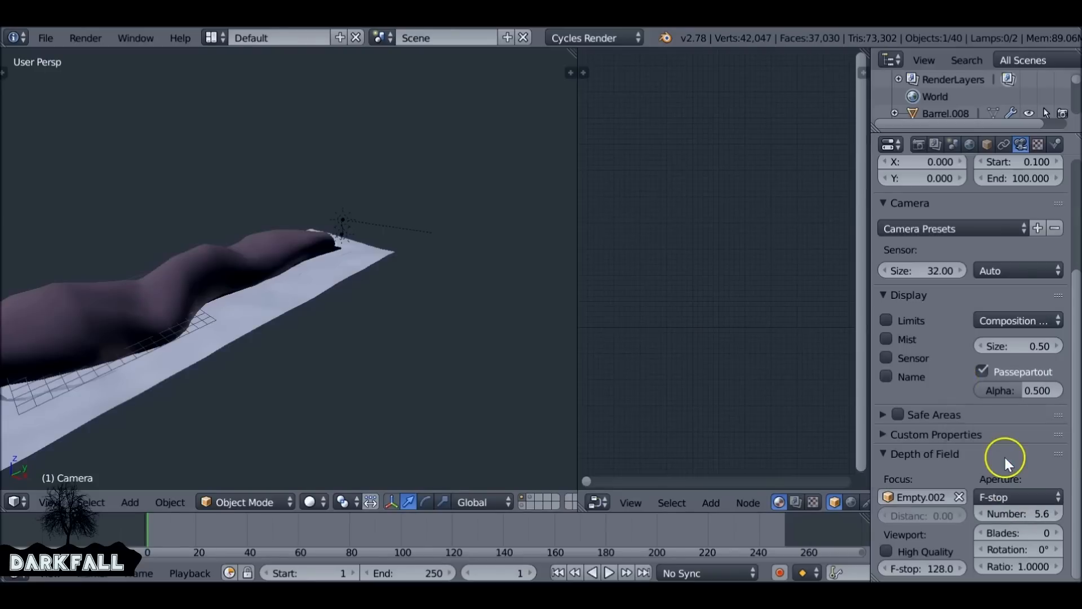
click(1019, 513)
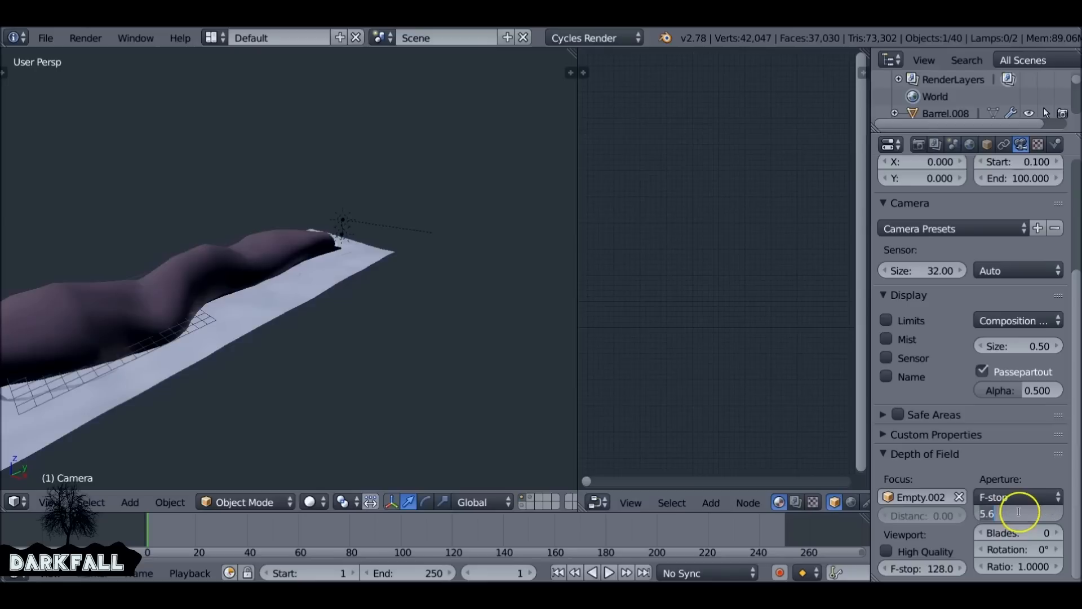
key(BackSpace)
key(Return)
click(1020, 511)
text(9)
key(Return)
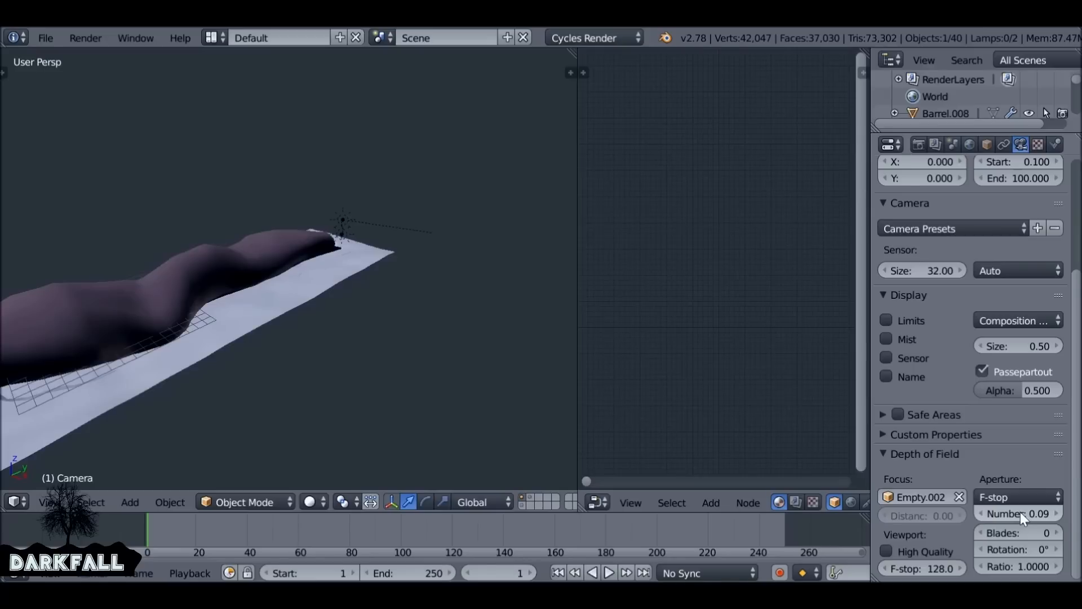
double_click(1033, 516)
key(BackSpace)
key(Return)
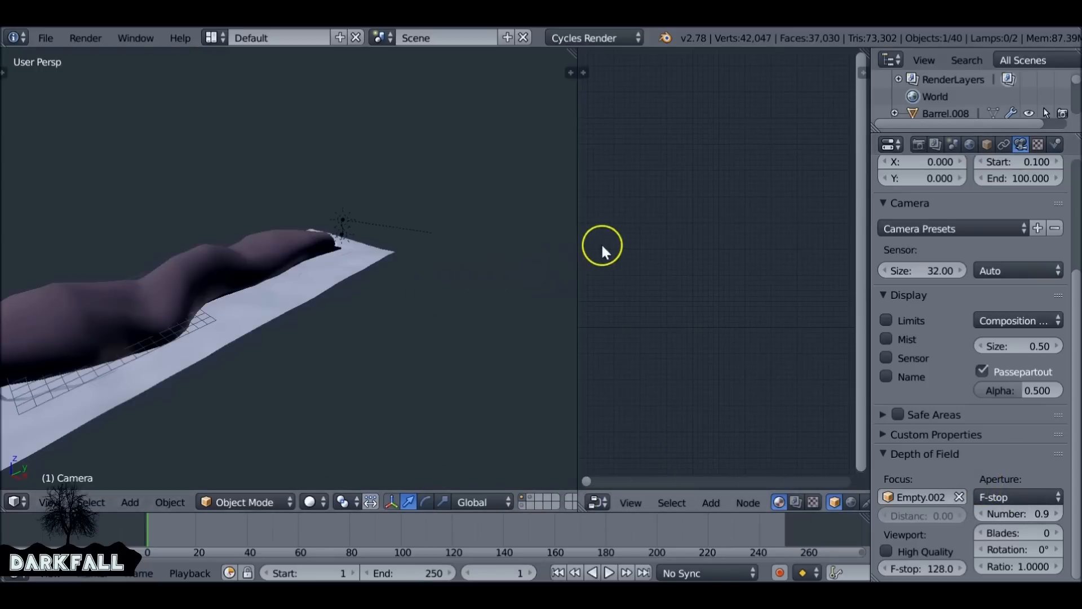
Enlarge the node editor beside the 3D view and set the world's Ambient Occlusion factor to 0.64
drag(576, 263, 362, 308)
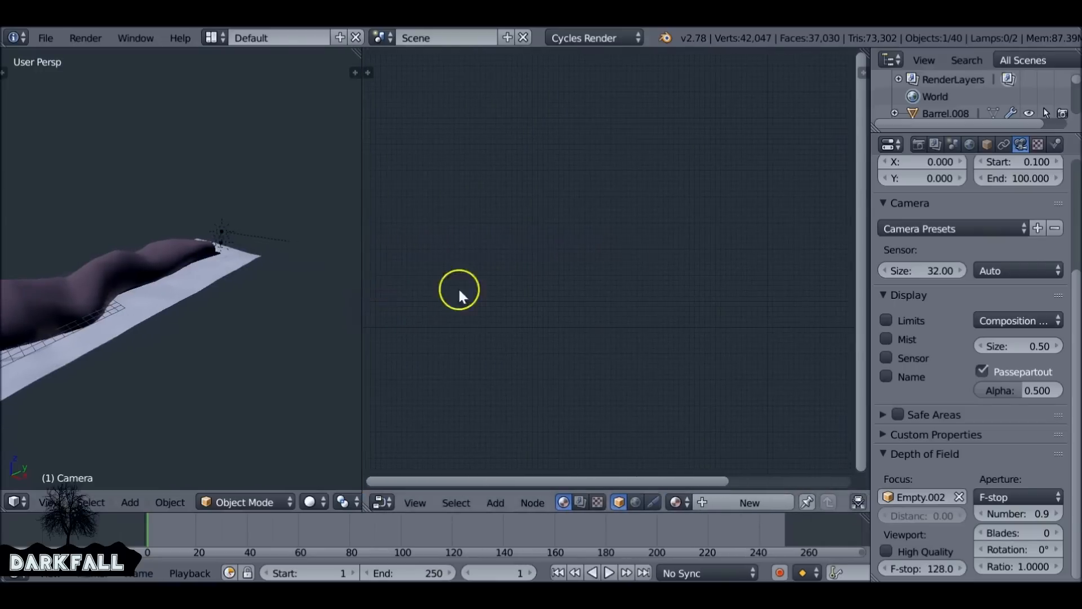
click(970, 144)
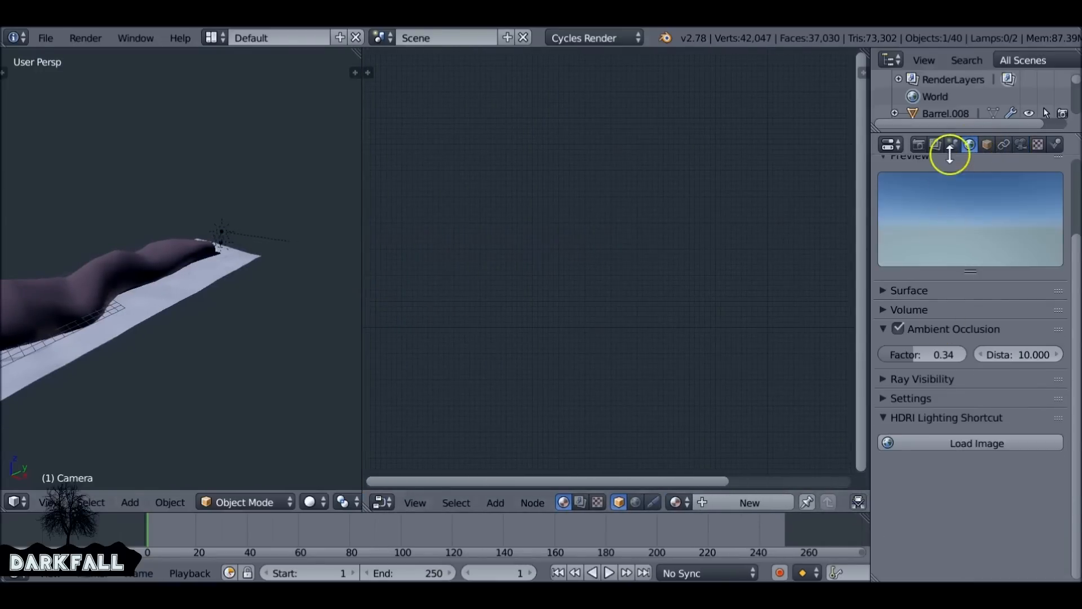
drag(911, 354, 937, 354)
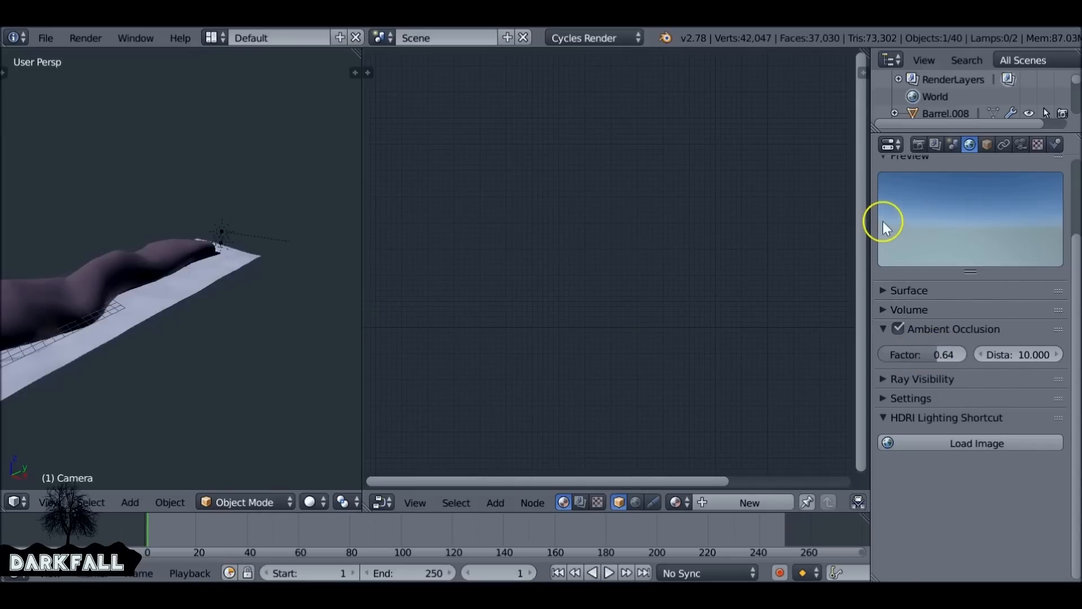
Display the compositing nodes in the widened node editor, enable the Backdrop, and spread the Render Layers and Composite nodes far apart
drag(873, 224, 907, 228)
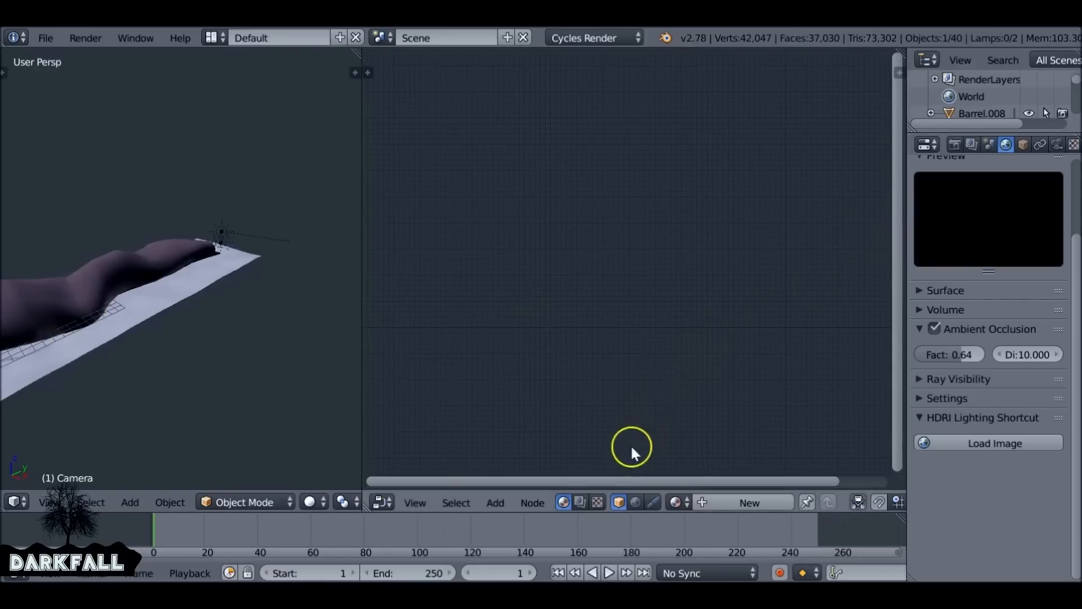
click(580, 501)
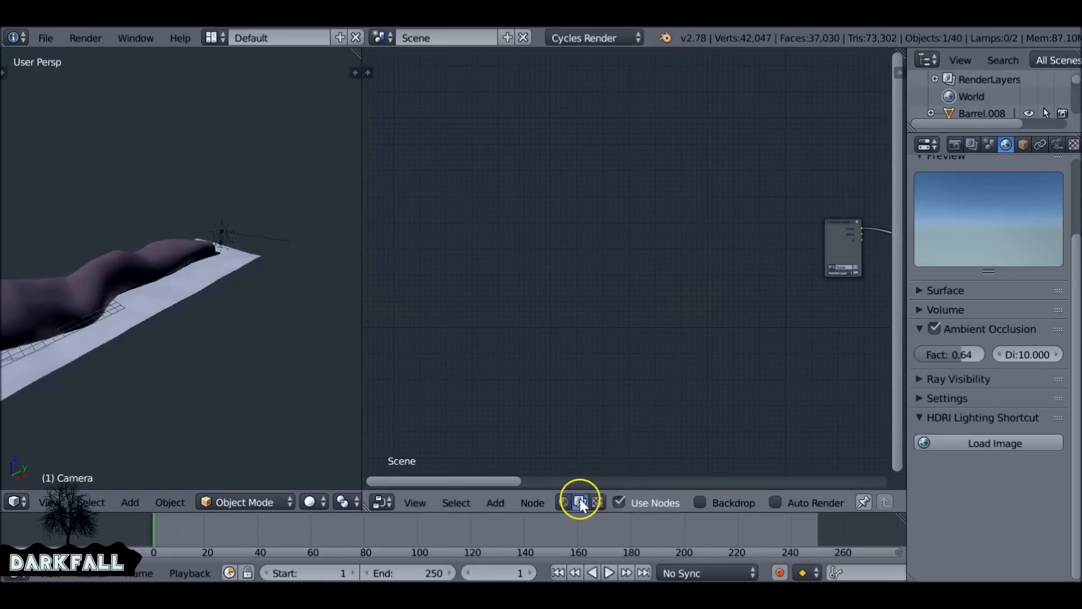
click(700, 502)
key(Home)
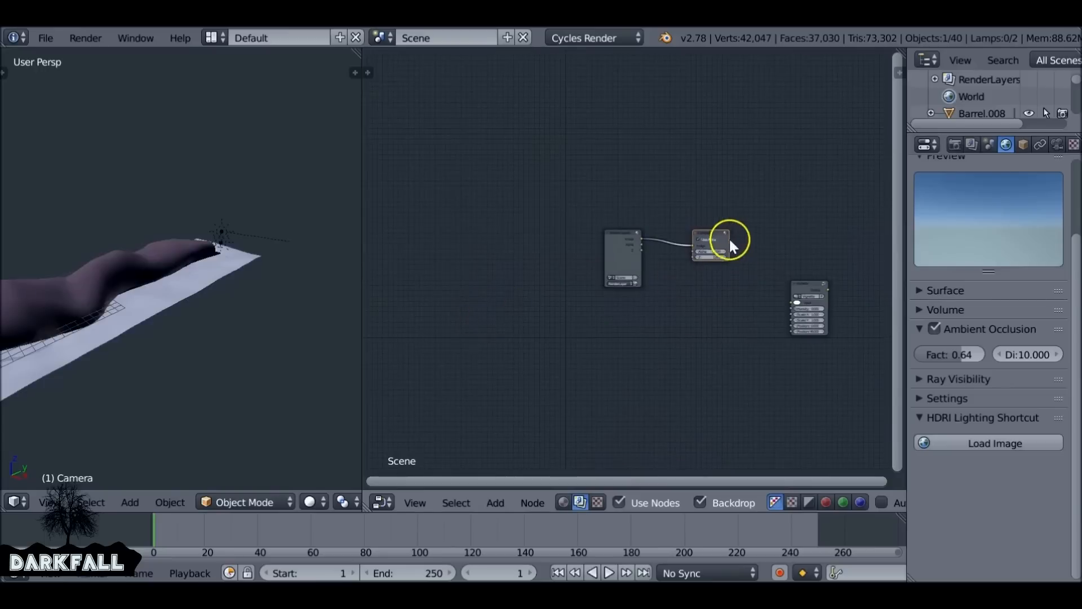
drag(717, 231, 840, 217)
drag(635, 239, 442, 231)
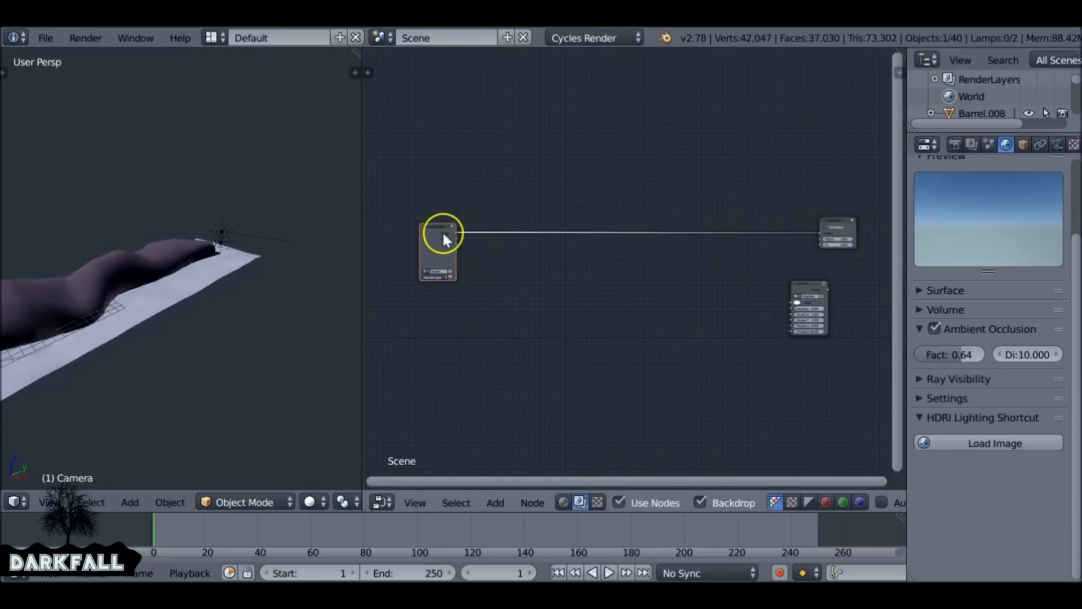
Check the sampling settings and render the current frame with 50 render samples
click(955, 145)
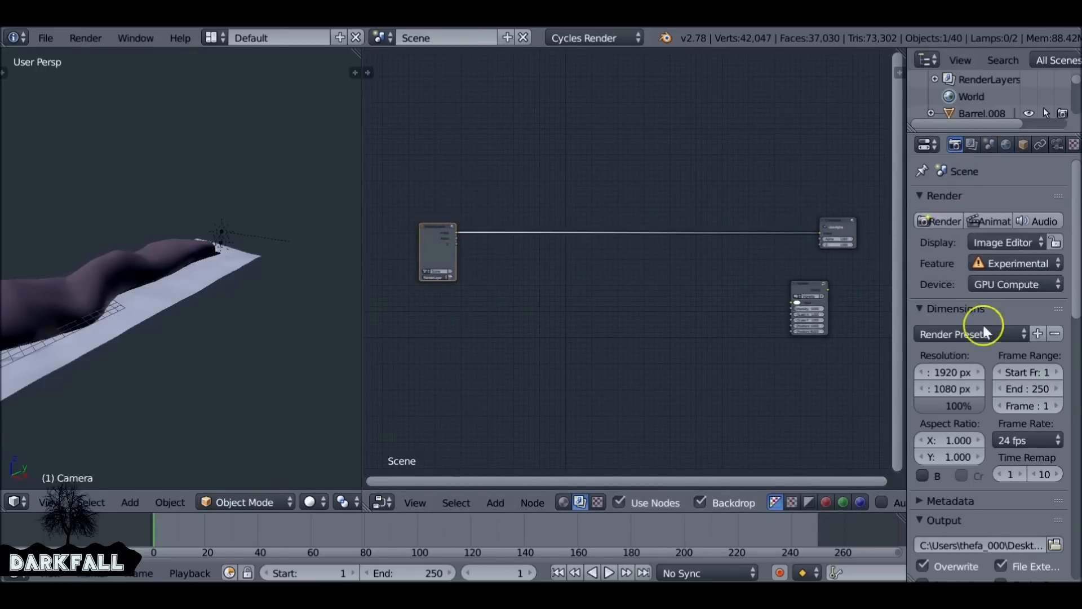
scroll(986, 339, down, 8)
scroll(1012, 417, down, 5)
click(1023, 410)
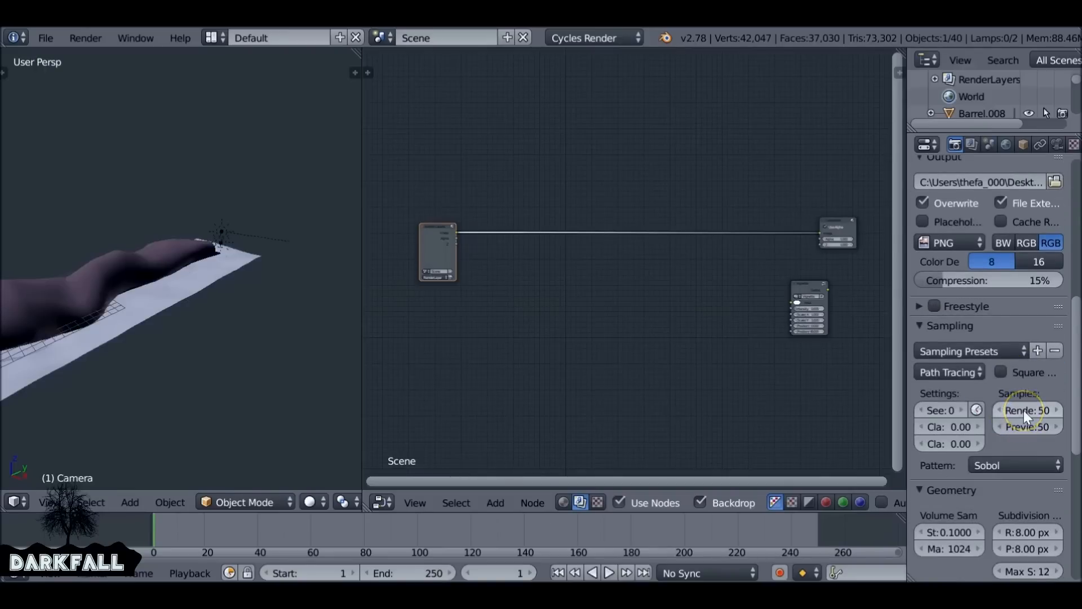
scroll(1024, 411, up, 12)
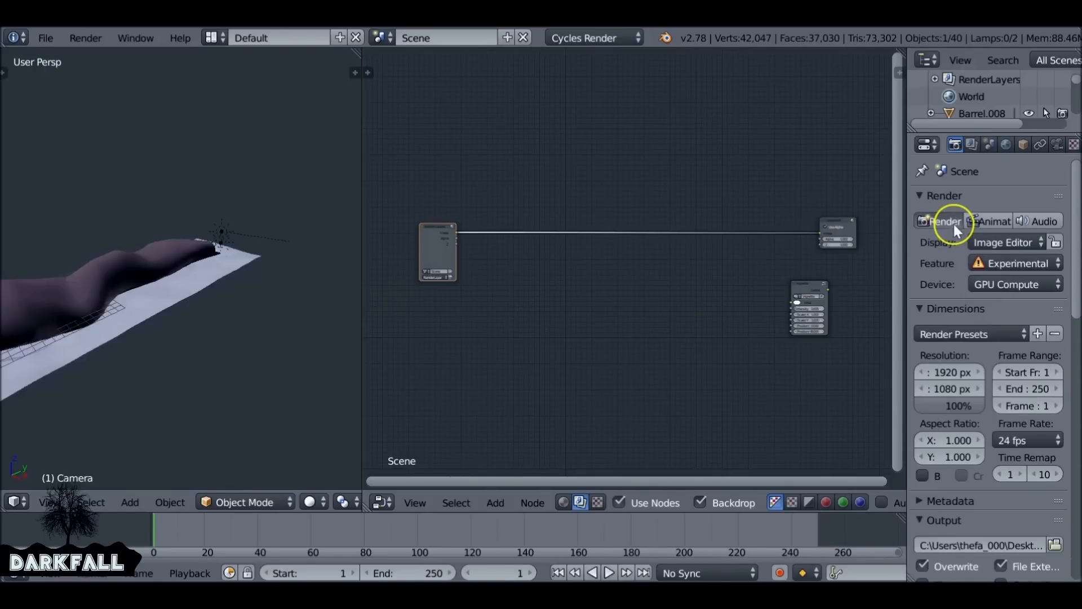
click(954, 224)
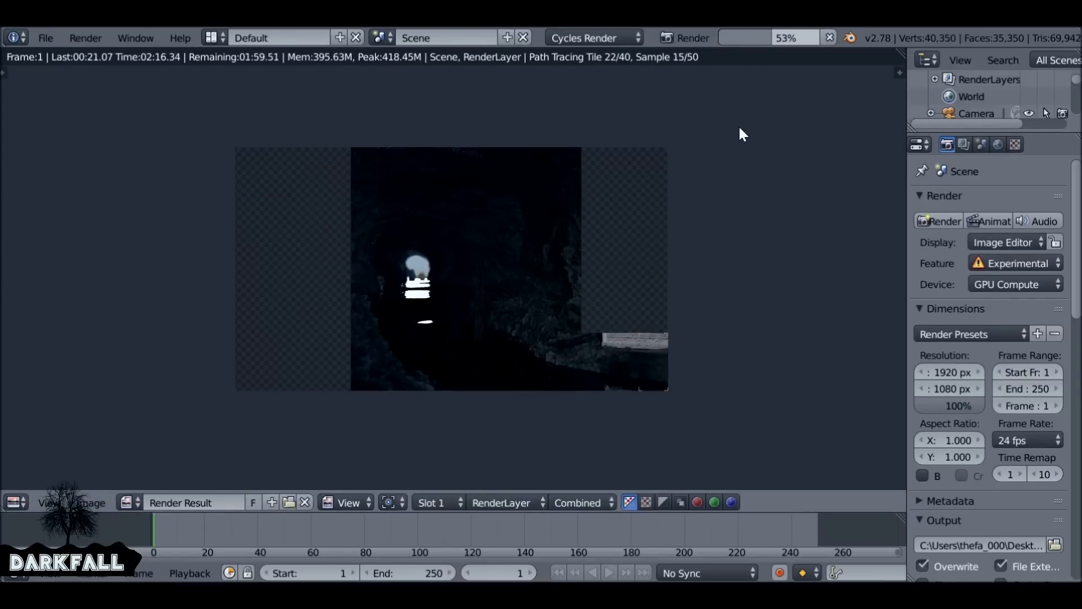
Inspect the rendered image up close around the chest, the cave opening and the bright patches below it
middle_drag(632, 300, 500, 280)
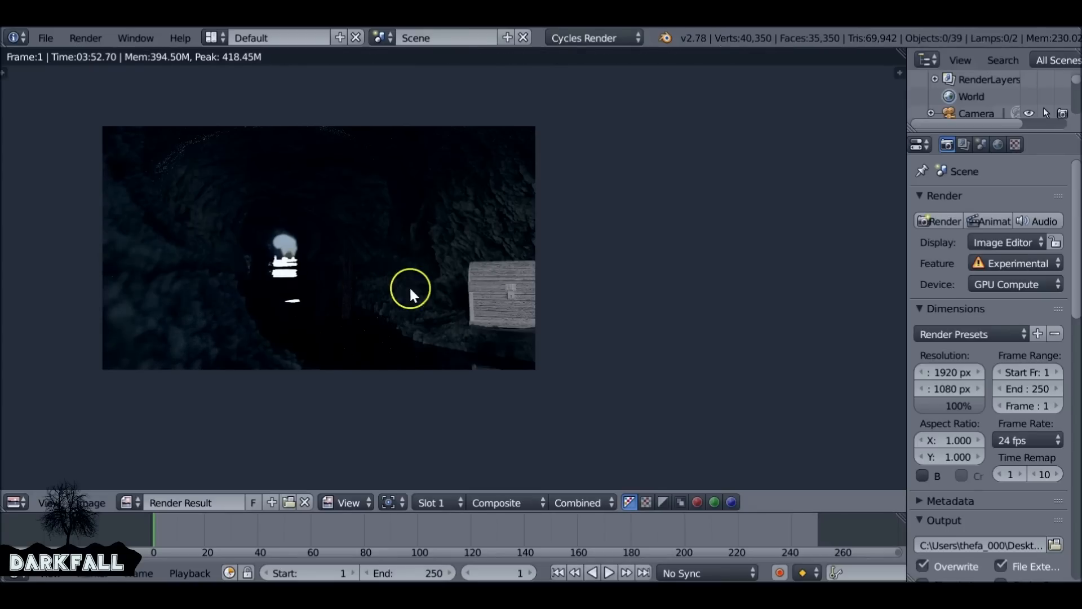
scroll(422, 287, up, 4)
scroll(394, 284, down, 2)
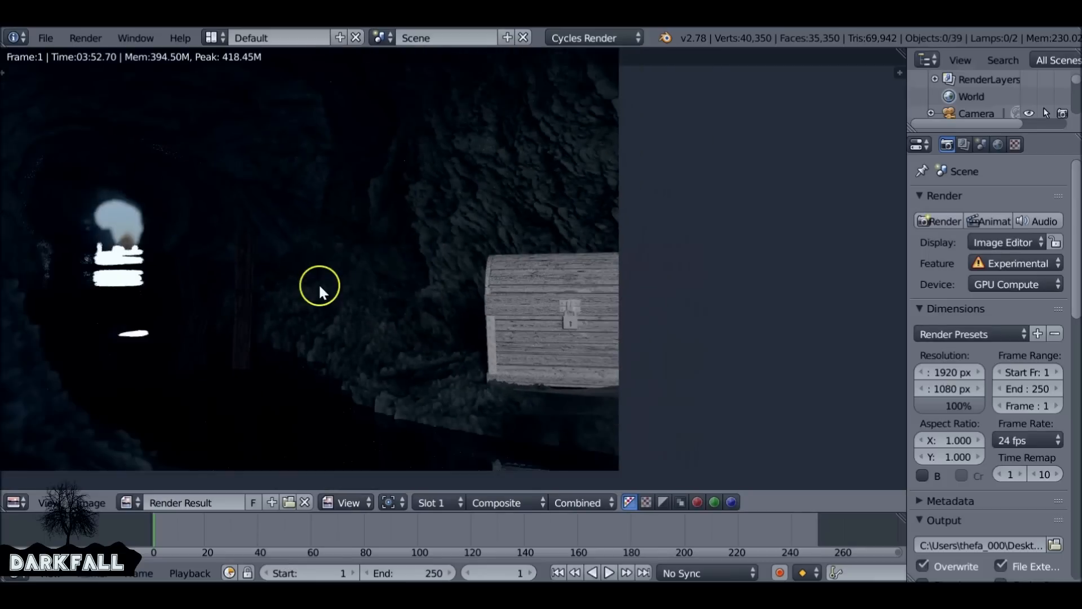
middle_drag(319, 287, 452, 259)
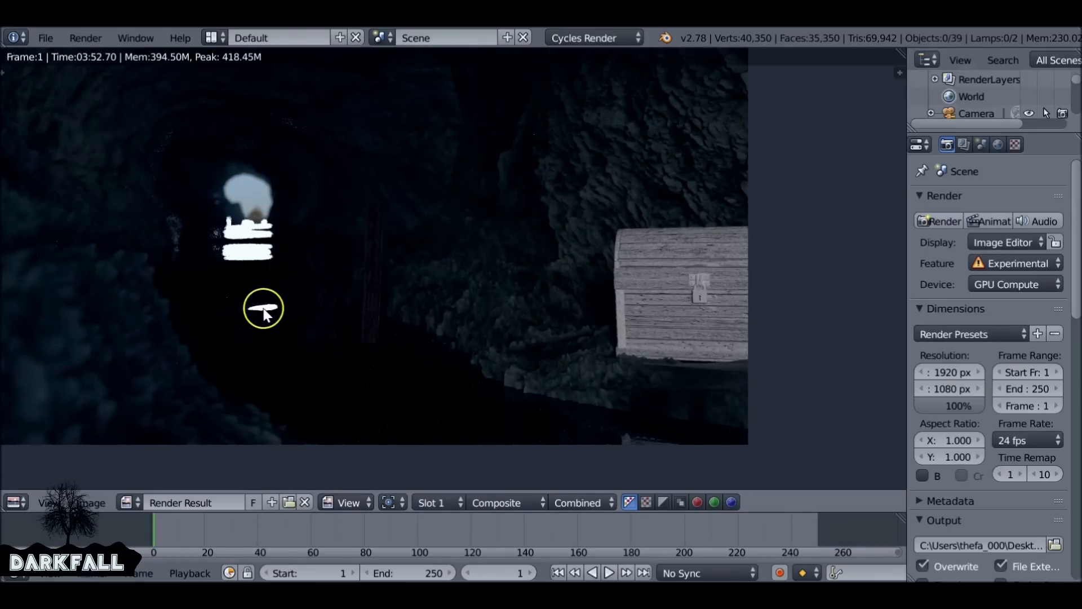
scroll(243, 189, up, 5)
middle_drag(311, 283, 724, 340)
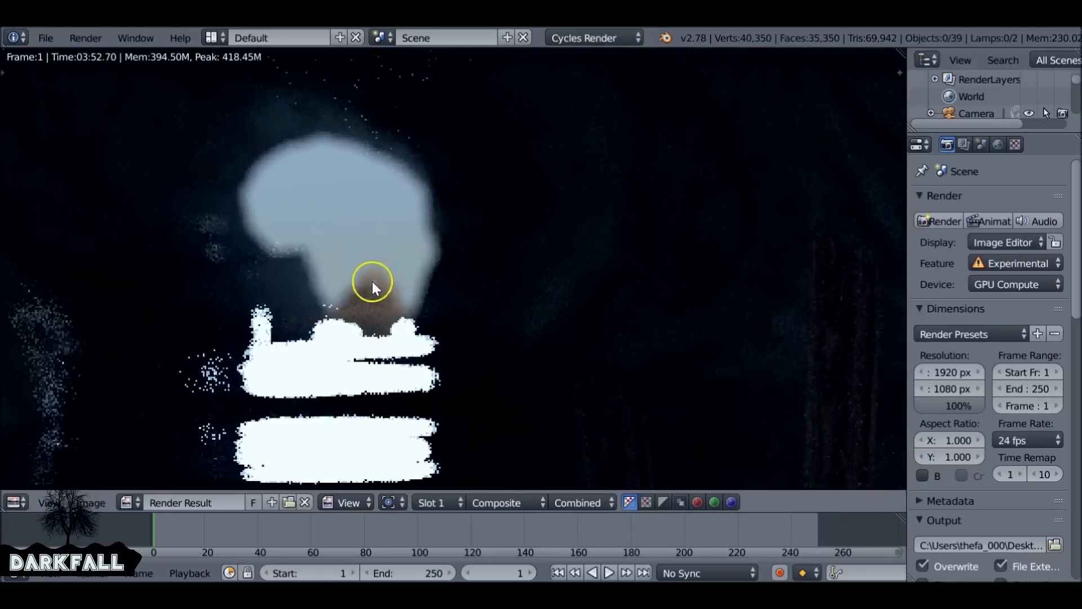
scroll(327, 169, down, 3)
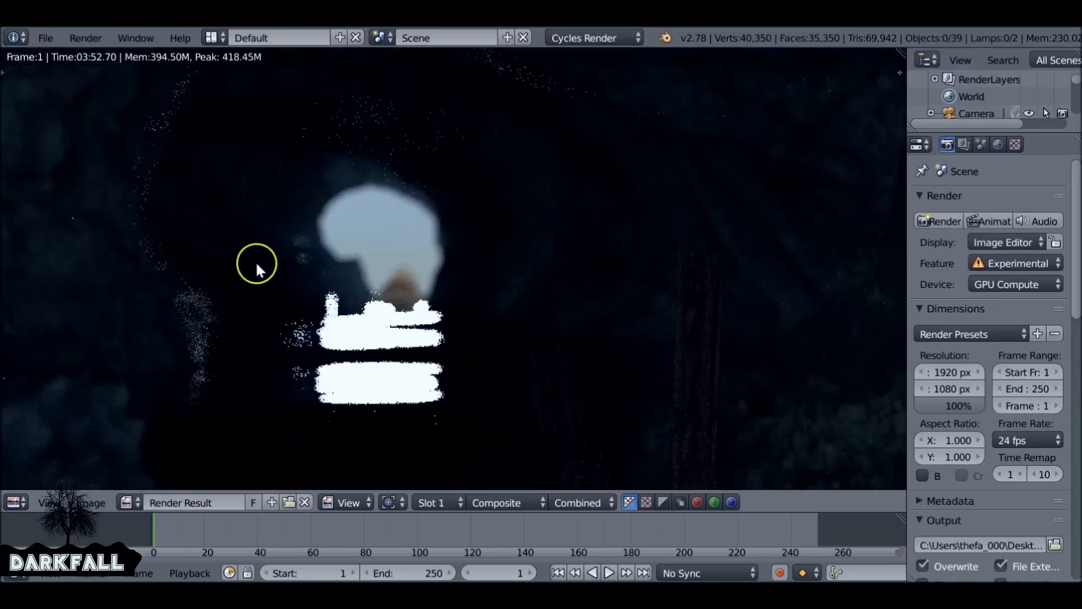
Switch from the render result back to the camera's 3D view with the material node editor beside it
scroll(286, 280, down, 4)
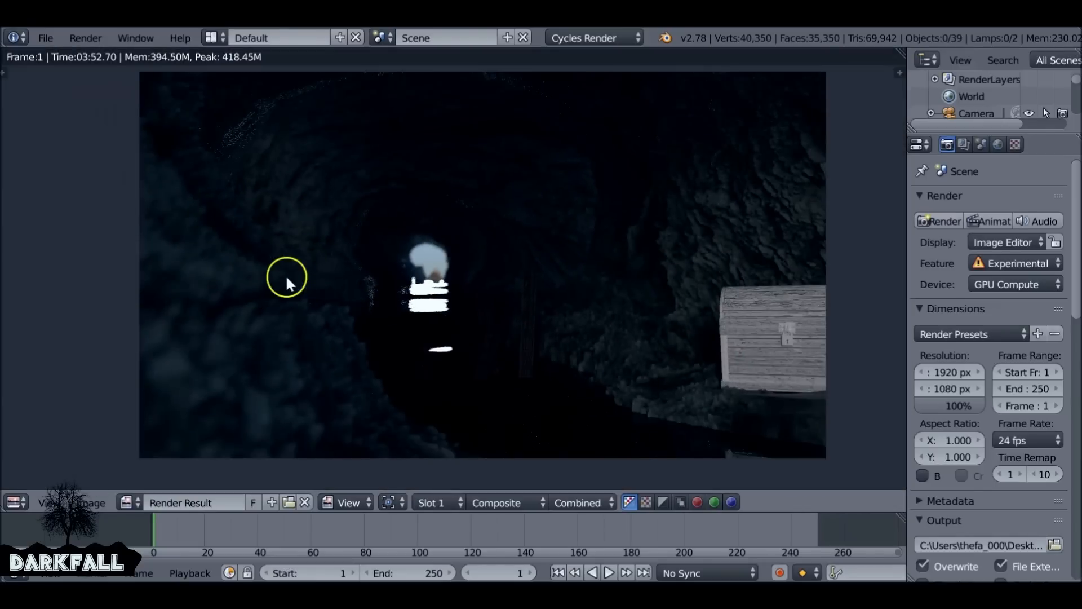
middle_drag(814, 347, 694, 340)
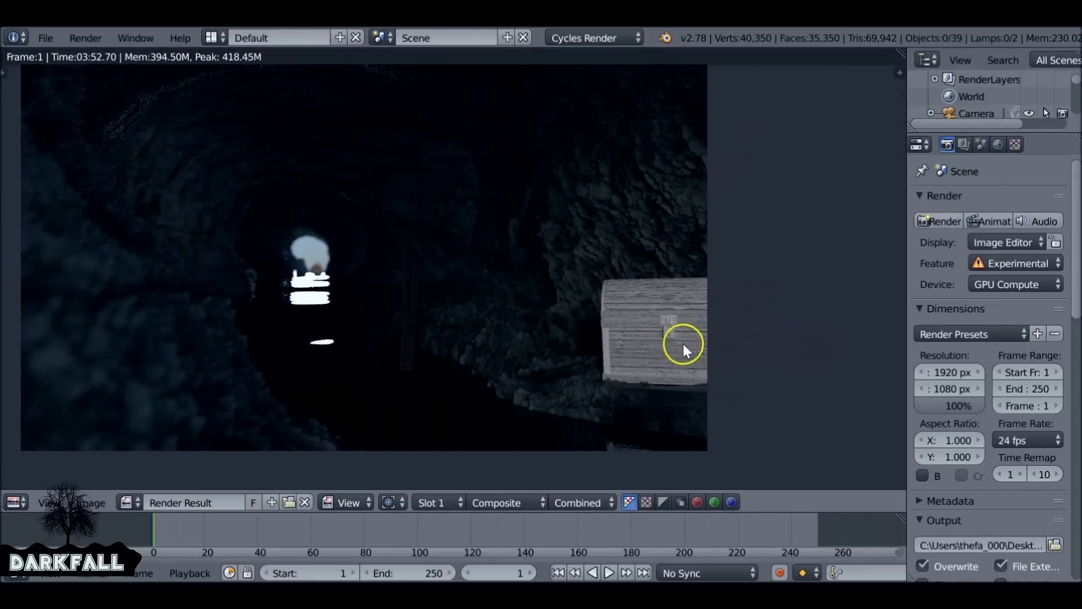
click(14, 502)
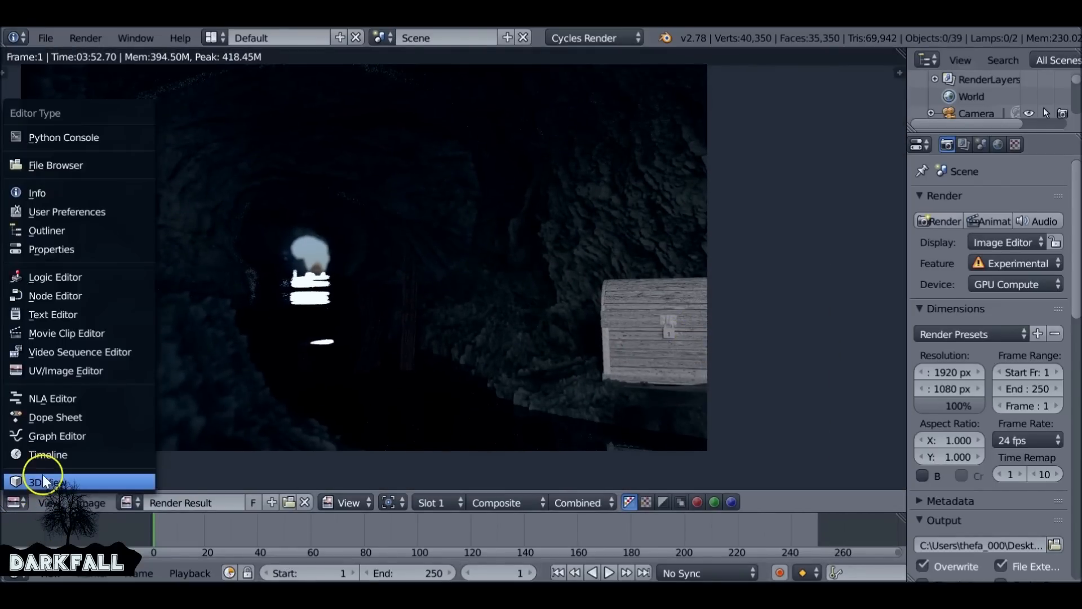
click(36, 483)
right_click(611, 285)
right_click(612, 285)
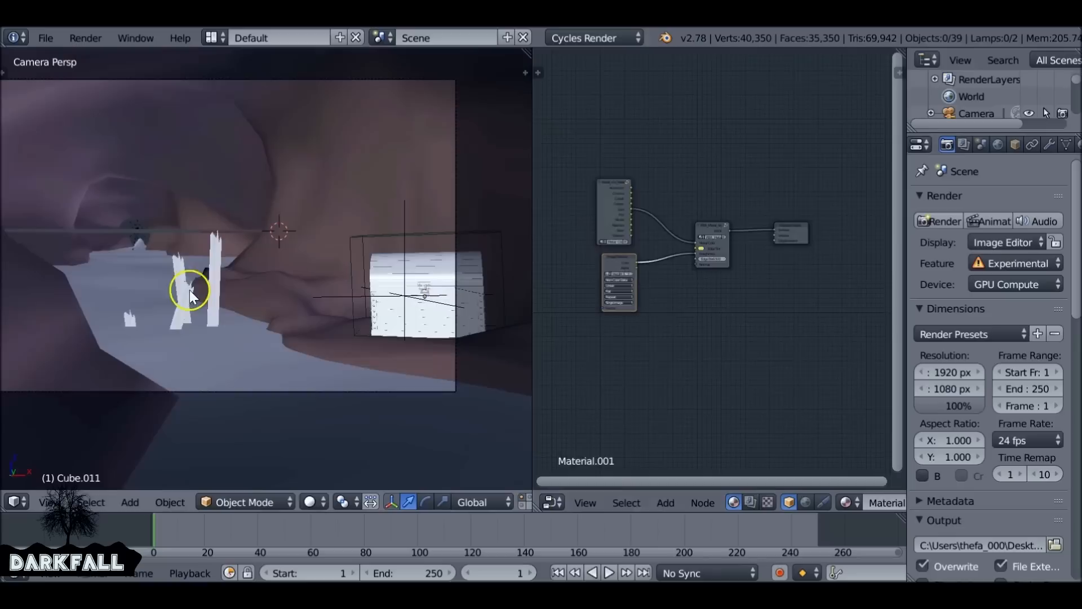
Move and scale the wooden planks standing in the cave water, and rotate them about the Z axis
right_click(205, 278)
shift+right_click(128, 323)
key(g)
click(208, 326)
key(s)
click(247, 298)
key(r)
key(z)
click(228, 282)
key(s)
click(233, 281)
Stretch the leaning plank along Z, and tilt and move the plank beside it about Y so the two planks cross
right_click(181, 294)
key(s)
key(z)
click(232, 259)
right_click(173, 261)
key(r)
key(y)
click(180, 261)
key(g)
click(224, 287)
Stretch the short plank along Z so it stands taller in the water, and save the file over the existing one
right_click(111, 327)
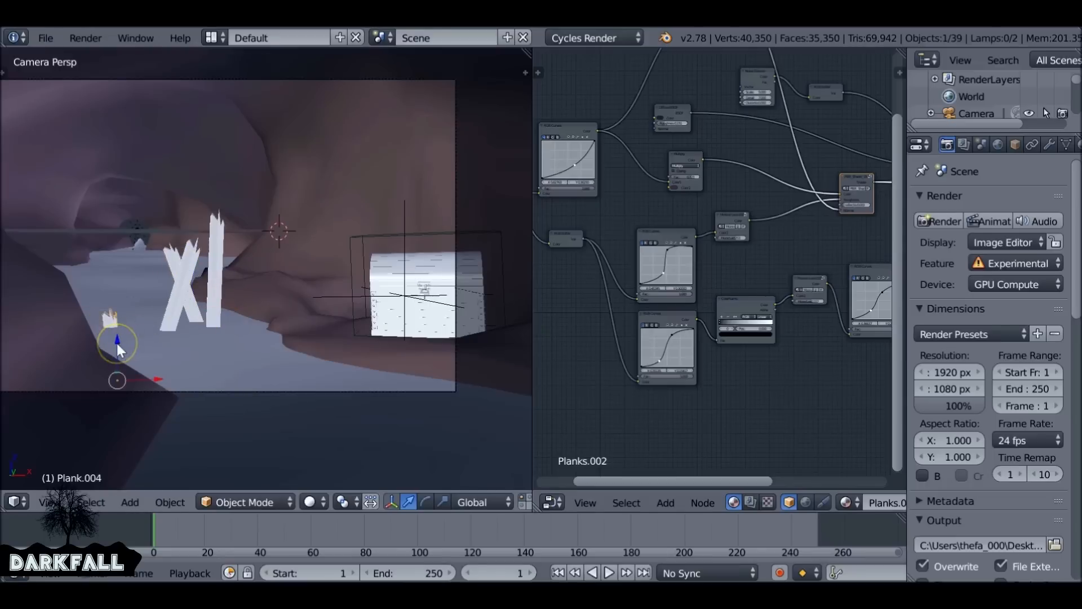
key(s)
key(z)
click(123, 331)
key(ctrl+s)
click(147, 268)
Select the camera, enable Mist in its display settings and check its depth of field settings
scroll(243, 147, down, 2)
right_click(323, 139)
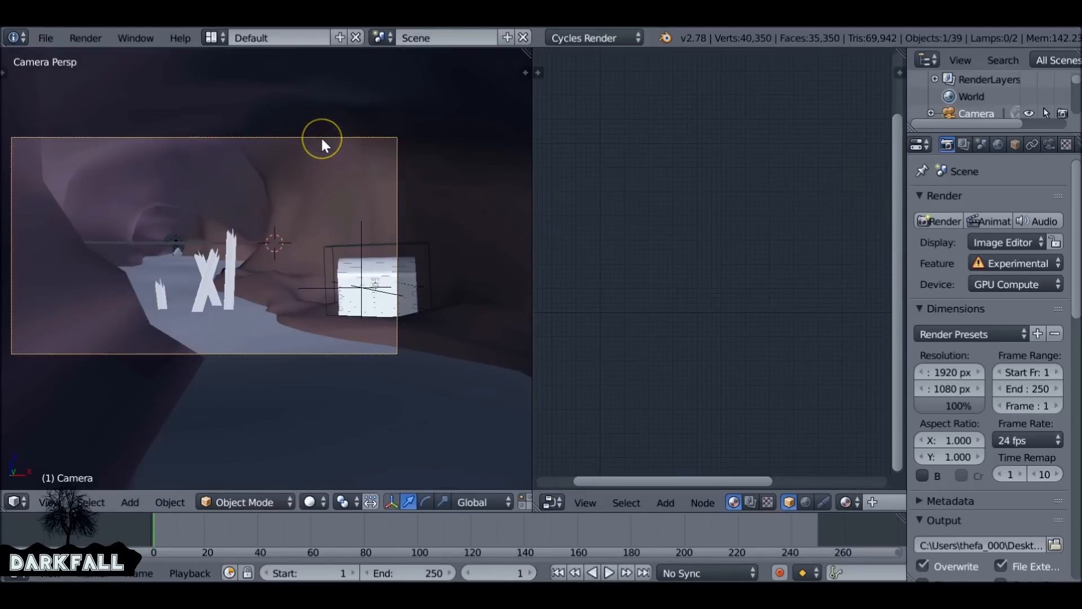
click(1064, 145)
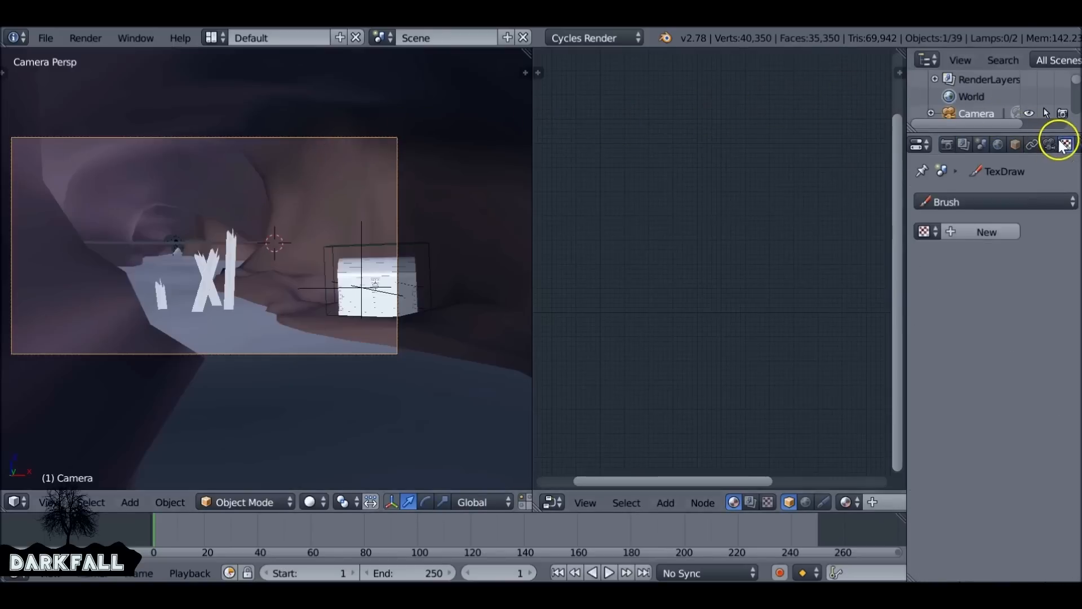
click(1053, 144)
scroll(1025, 313, down, 5)
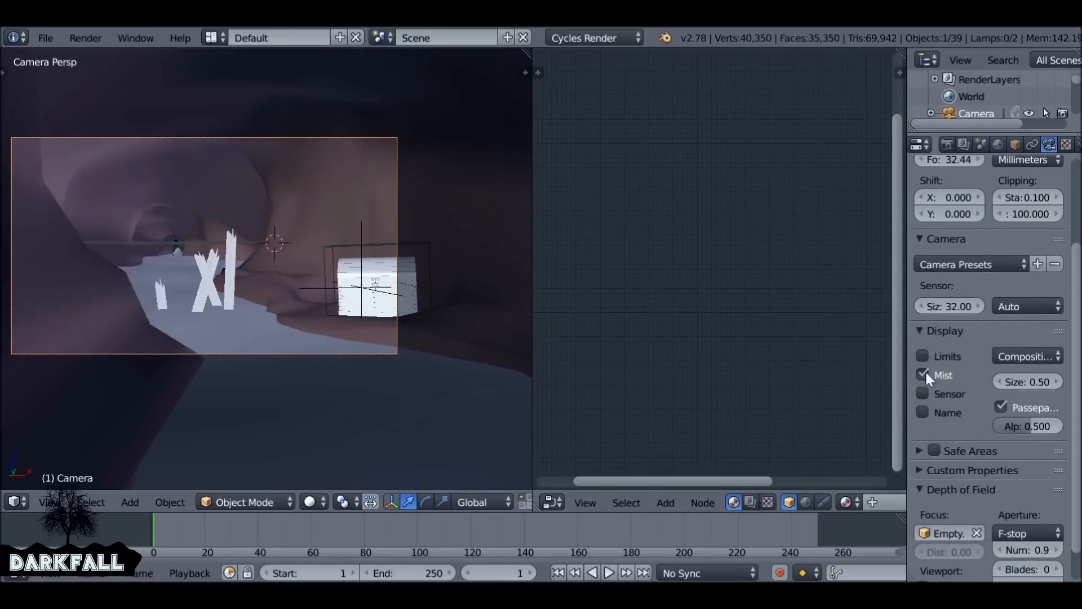
scroll(970, 374, down, 2)
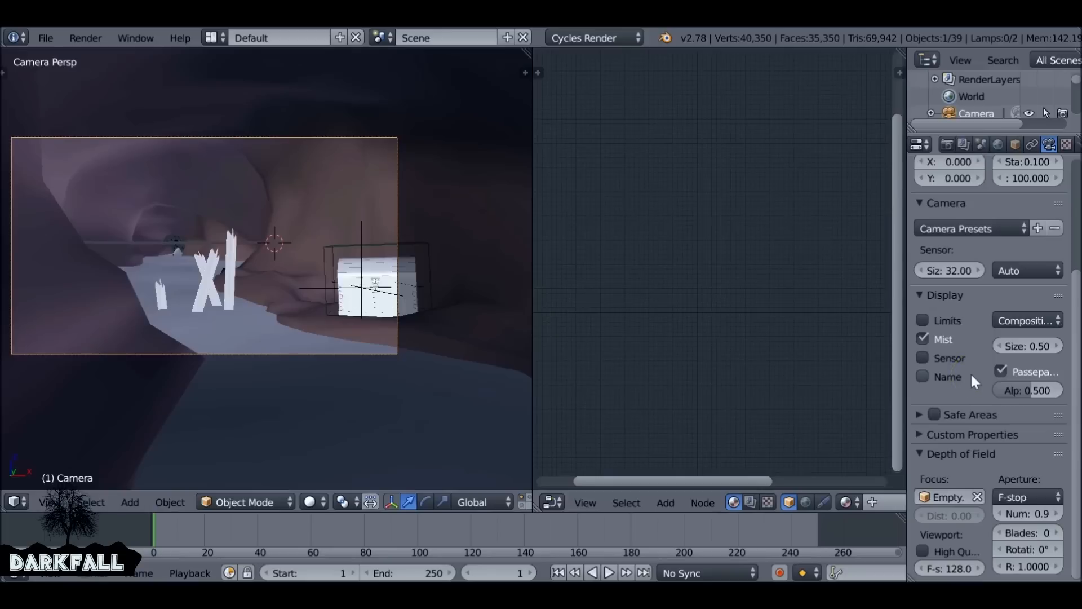
scroll(974, 375, up, 6)
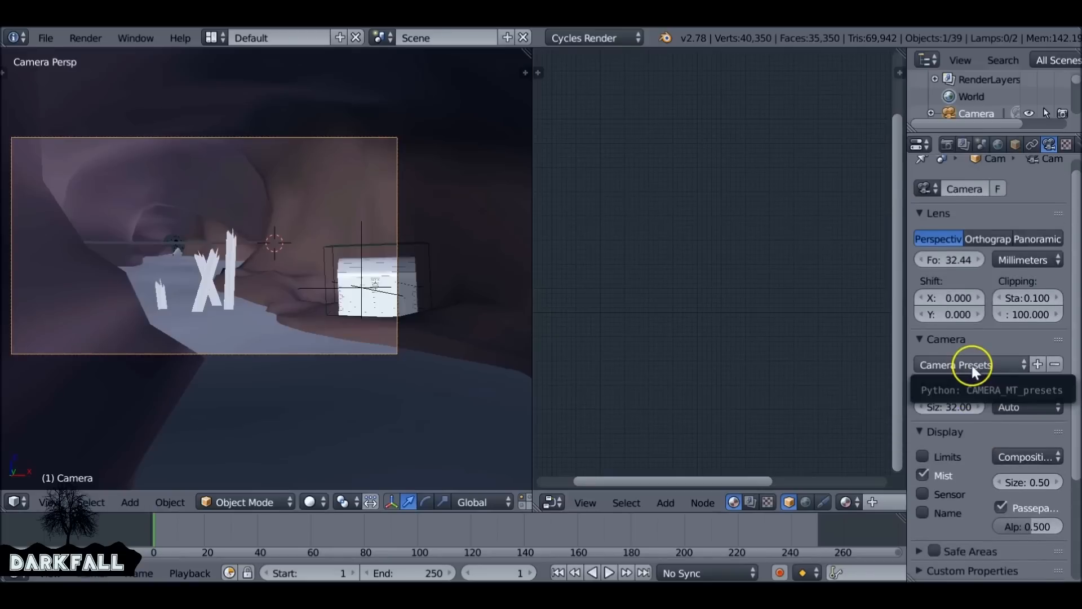
Expand the node editor over the 3D view and move the Viewer and Composite compositing nodes farther from Render Layers
right_click(533, 313)
click(533, 307)
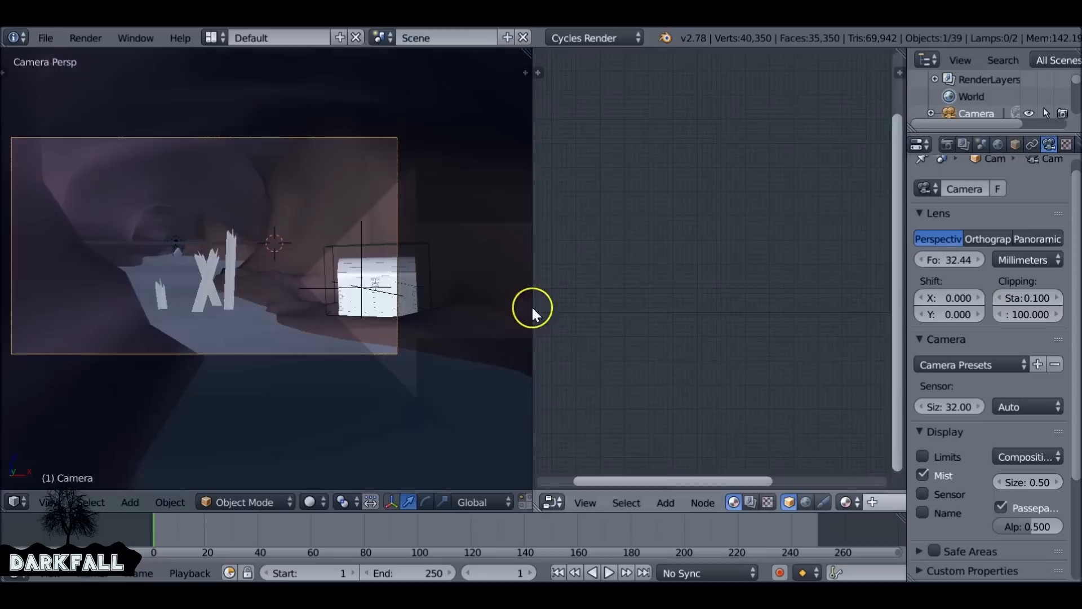
click(408, 279)
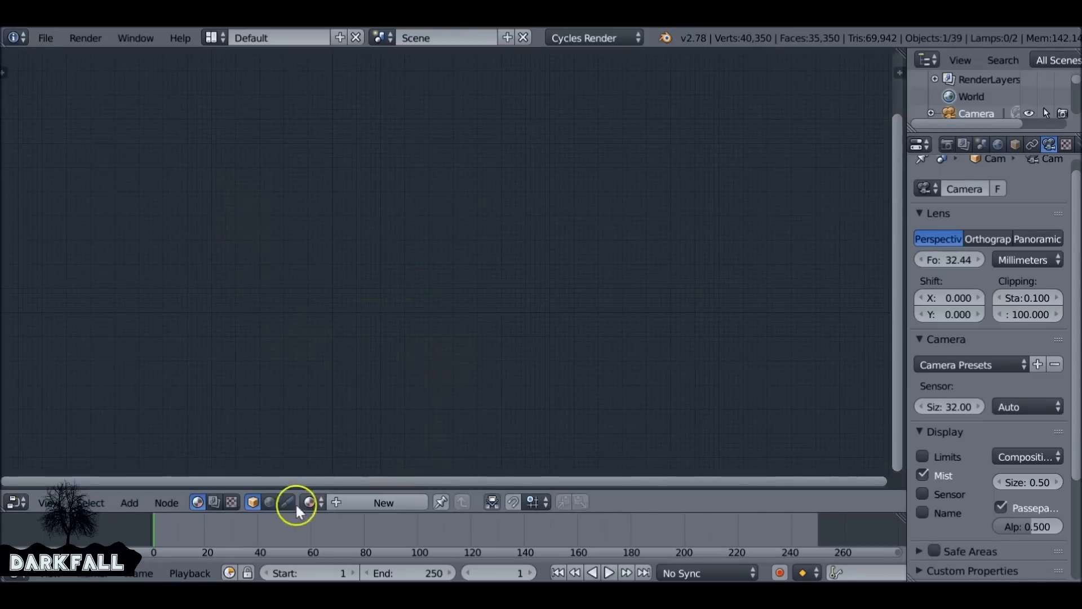
click(215, 501)
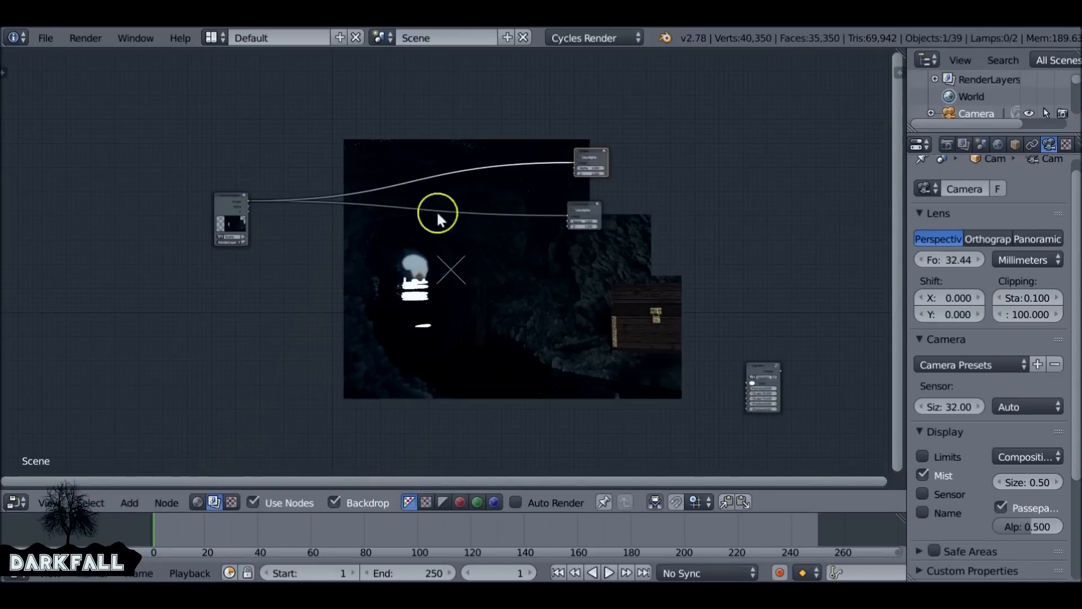
drag(594, 209, 702, 207)
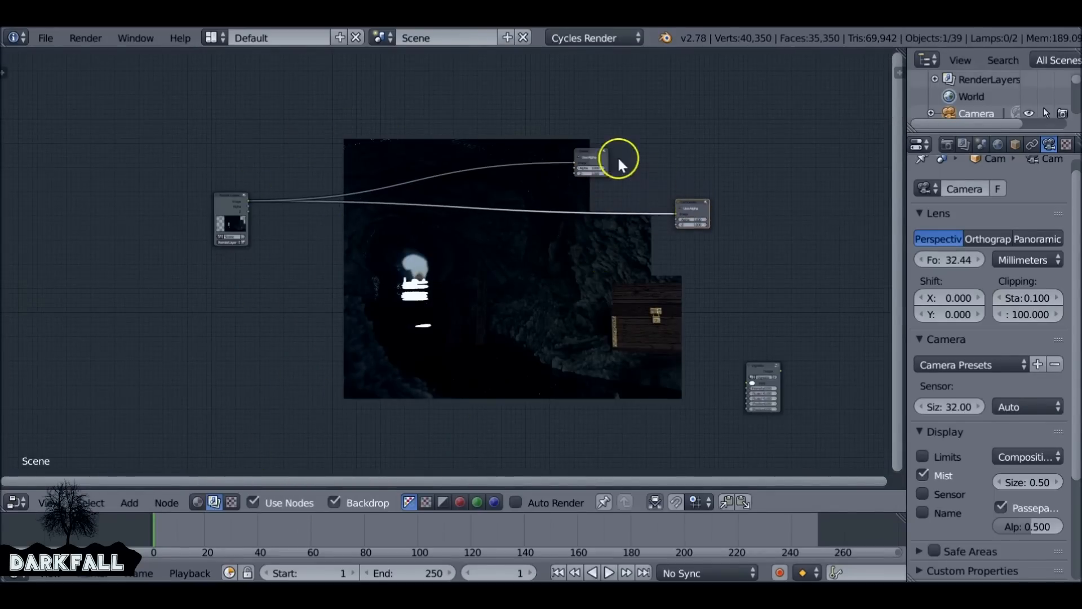
drag(590, 153, 701, 151)
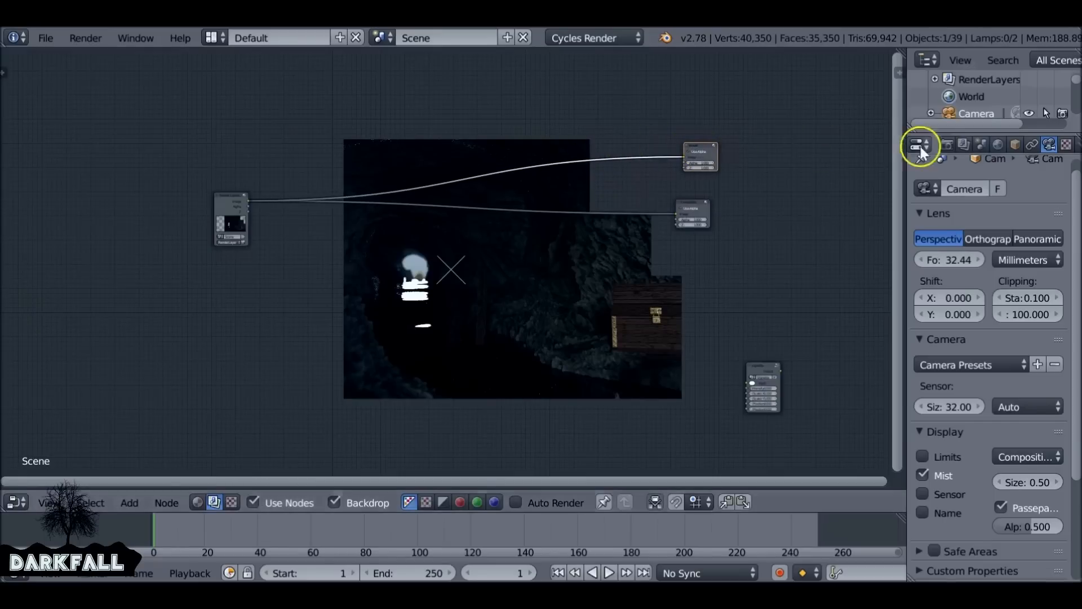
Change the world background color from the Sky Texture to an Environment Texture
click(997, 145)
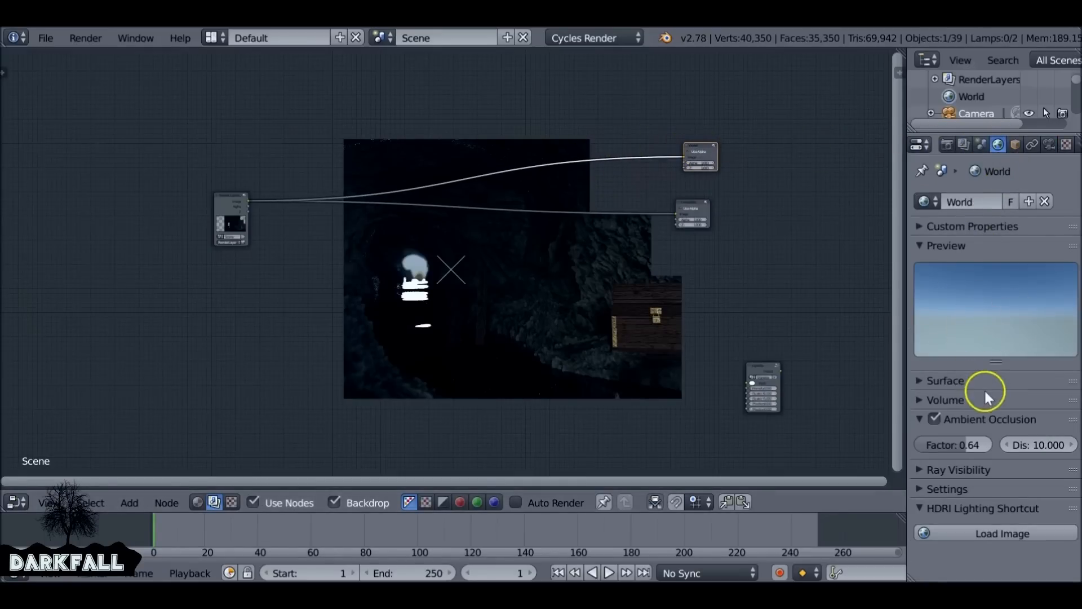
click(937, 247)
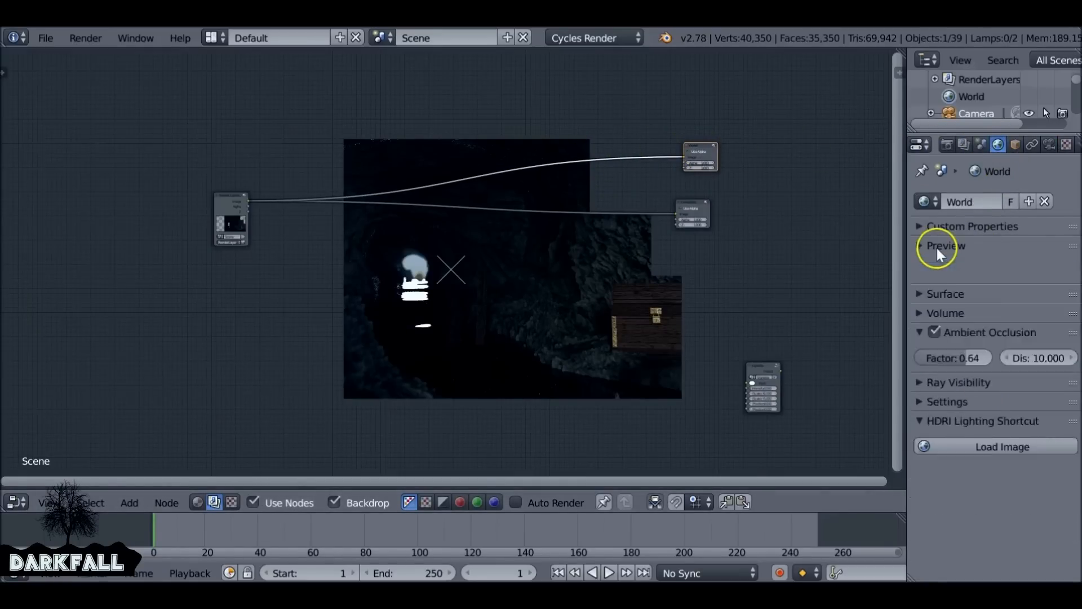
click(940, 265)
scroll(1003, 338, down, 1)
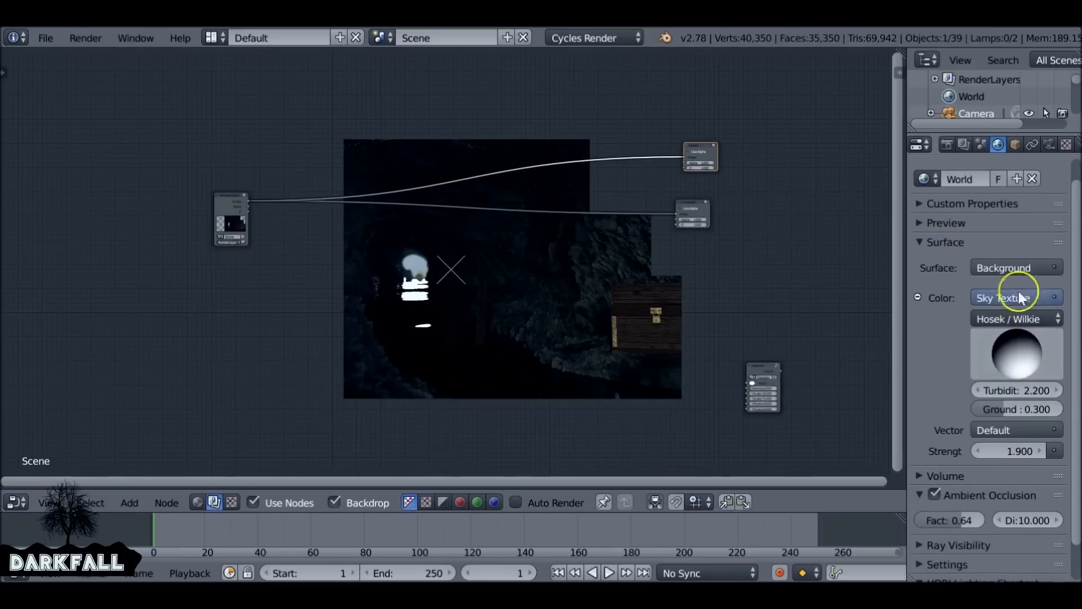
click(1013, 268)
click(1019, 295)
click(488, 373)
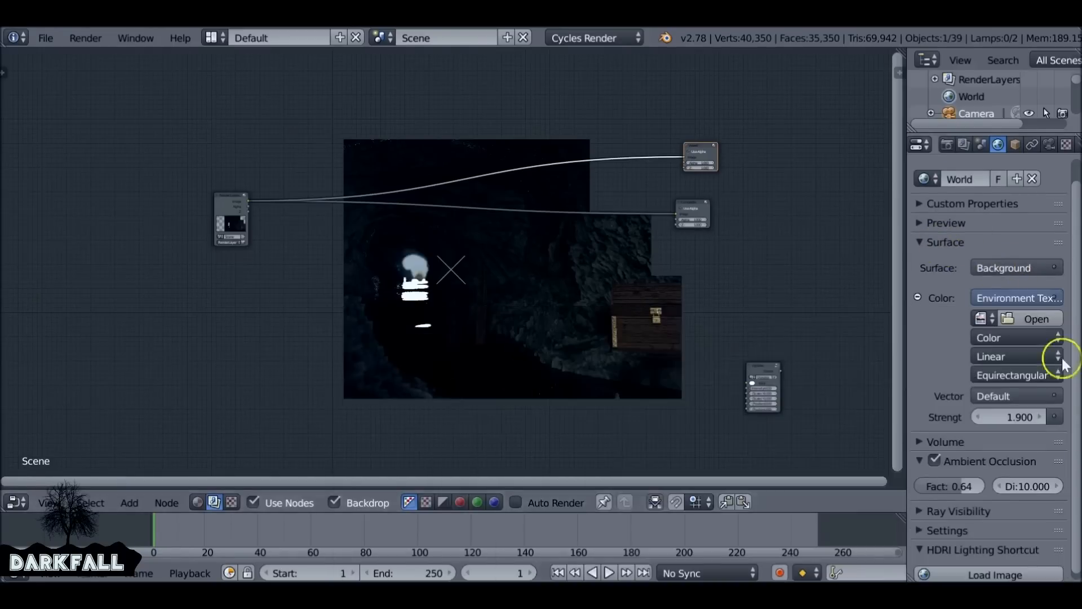
Load the outdoor meadow image from disk into the world's Environment Texture and show the world preview
click(1043, 319)
click(58, 228)
click(649, 175)
click(294, 411)
click(332, 221)
click(1045, 81)
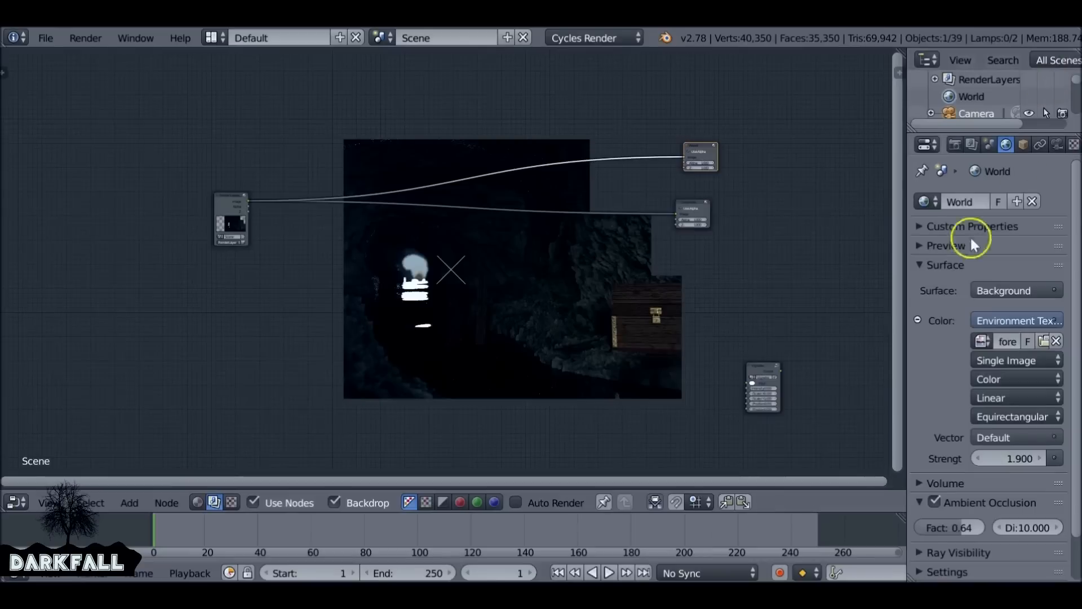
click(937, 246)
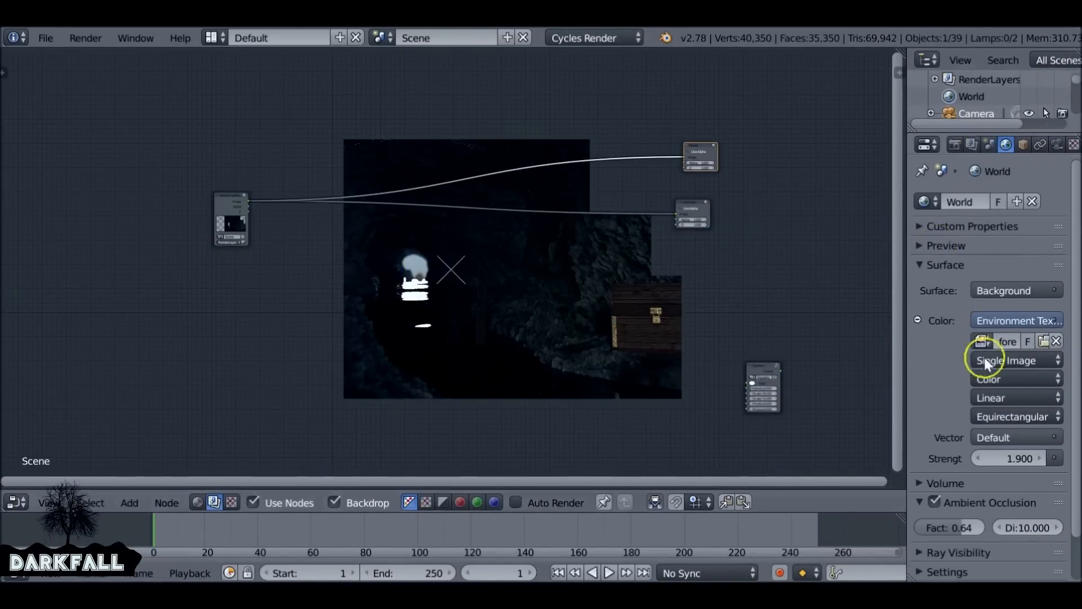
click(957, 247)
Set the world background strength to 3.2 and compare the preview with the rendered cave opening
scroll(1037, 519, down, 2)
click(1027, 528)
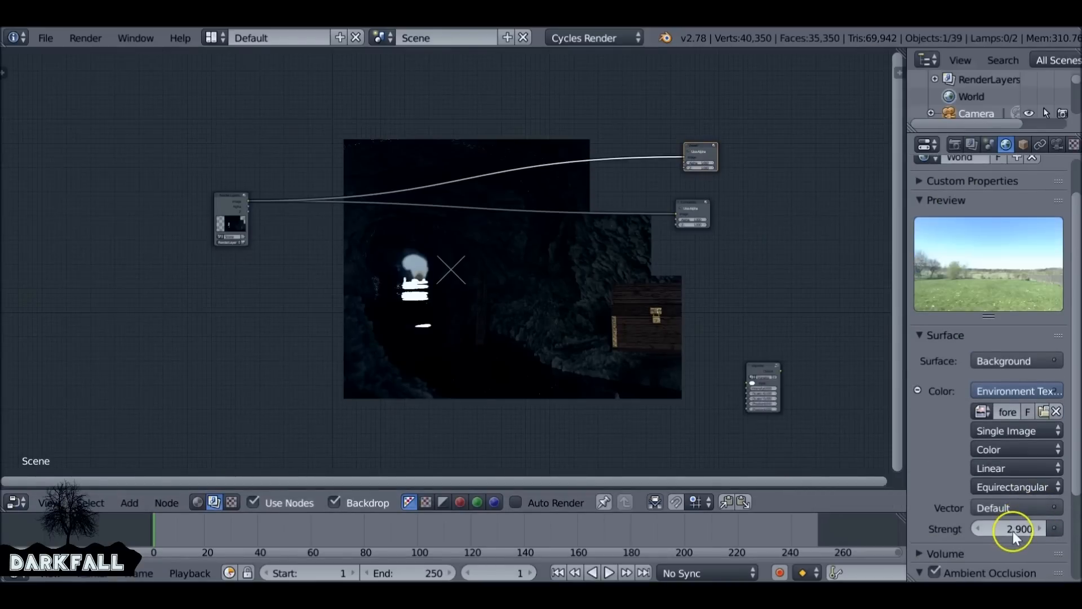
click(1014, 530)
click(1013, 273)
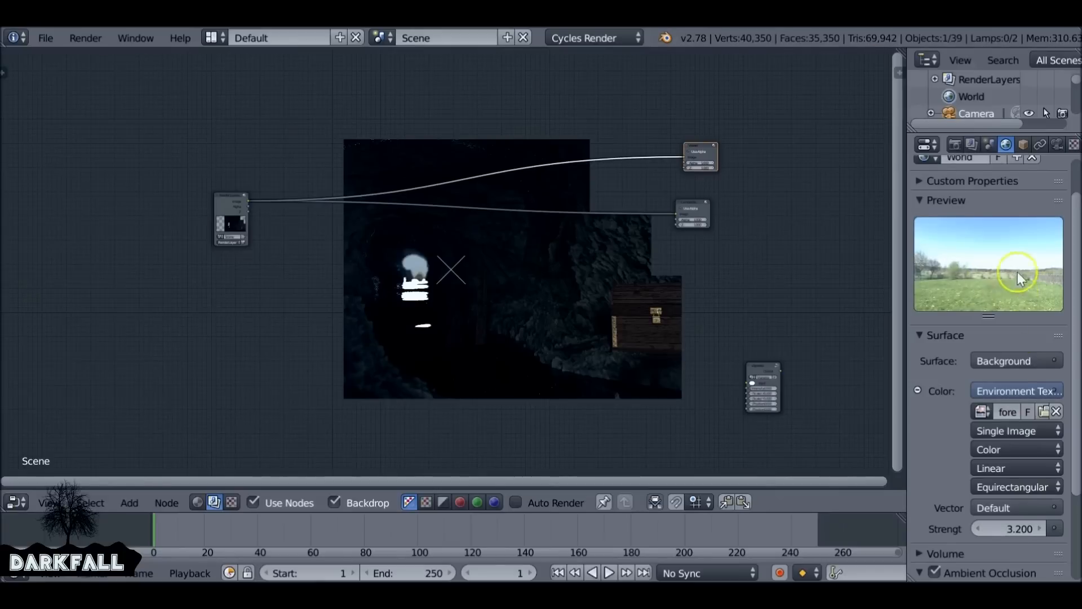
scroll(1006, 259, up, 2)
click(406, 279)
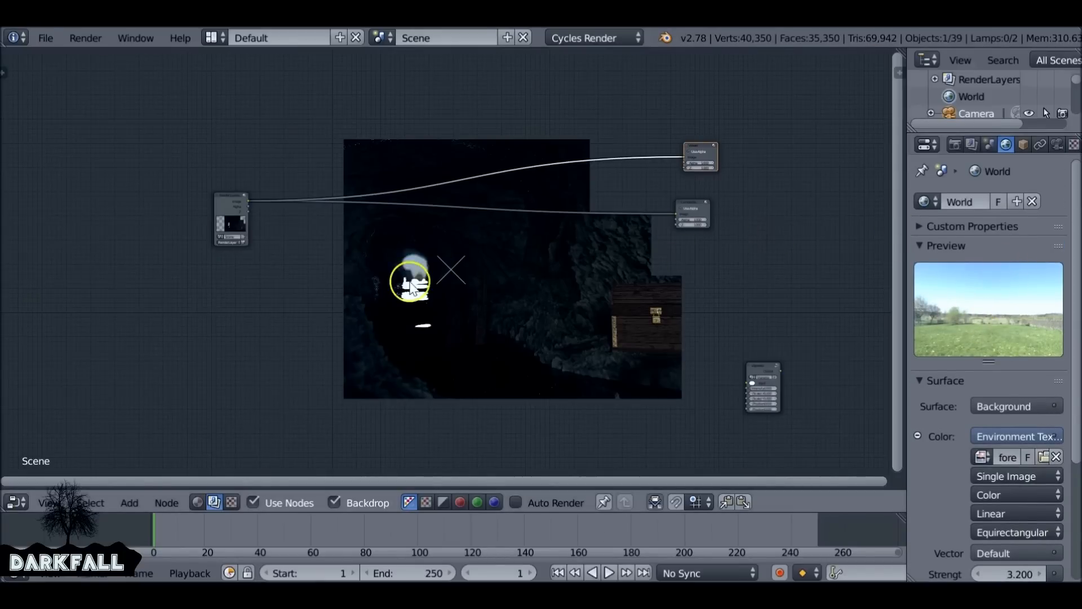
Set the world background strength to 2.9 and save the file over the existing one
scroll(969, 372, down, 5)
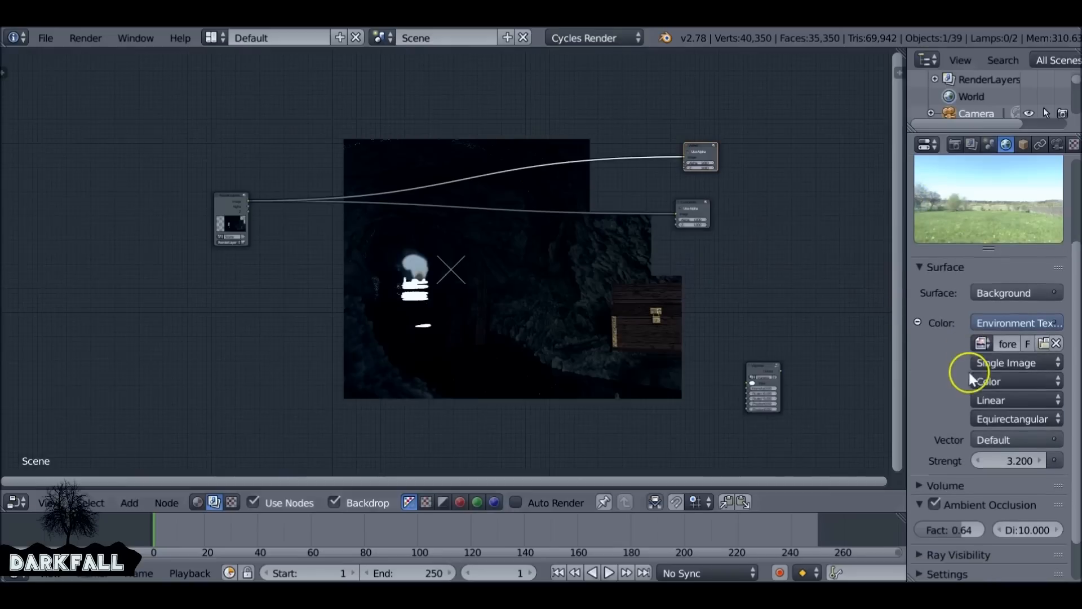
click(999, 455)
text(2)
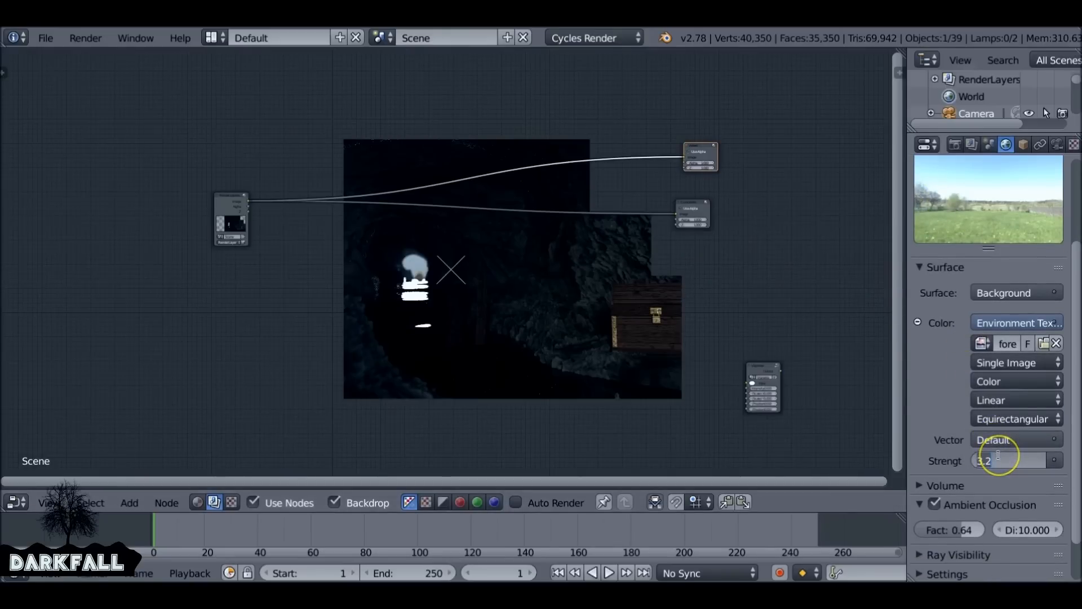
text(.9)
key(Return)
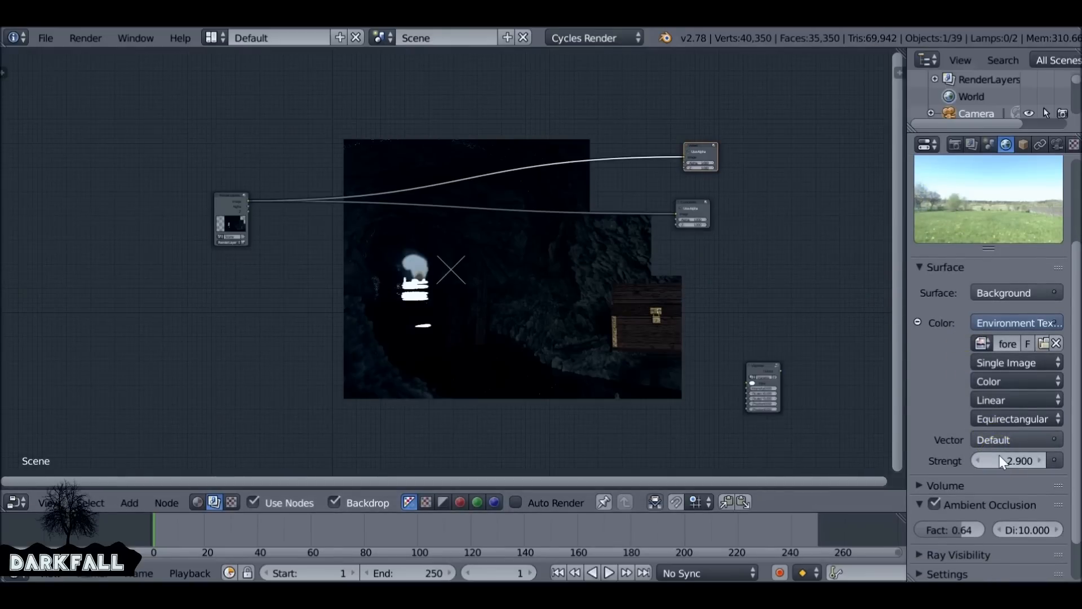
scroll(1003, 231, up, 5)
key(ctrl+s)
click(570, 198)
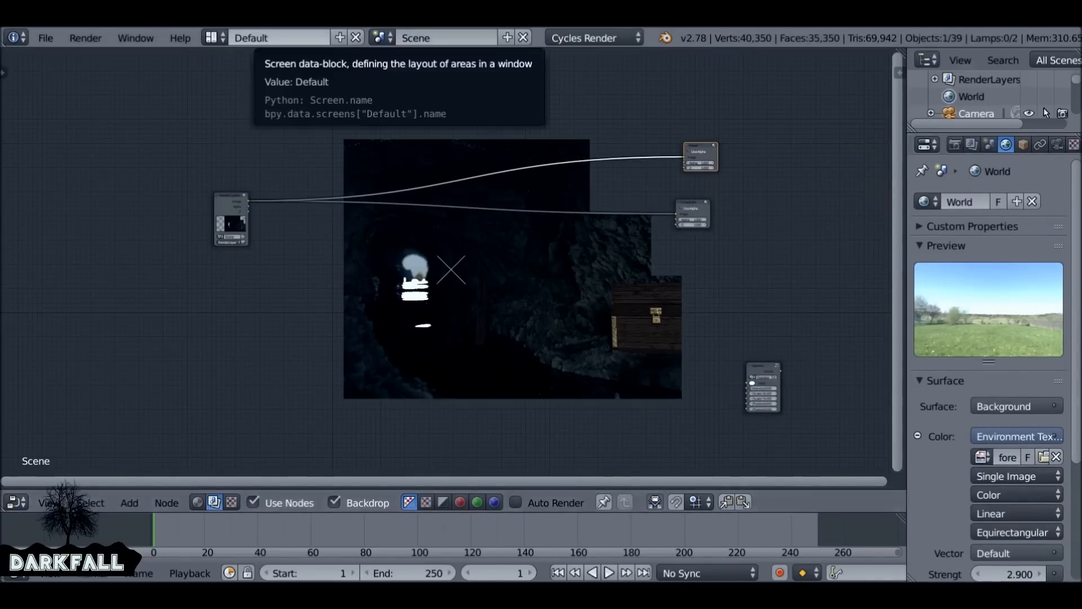
Move the Render Layers node slightly higher in the compositor and check its outputs and the camera settings
scroll(320, 228, up, 3)
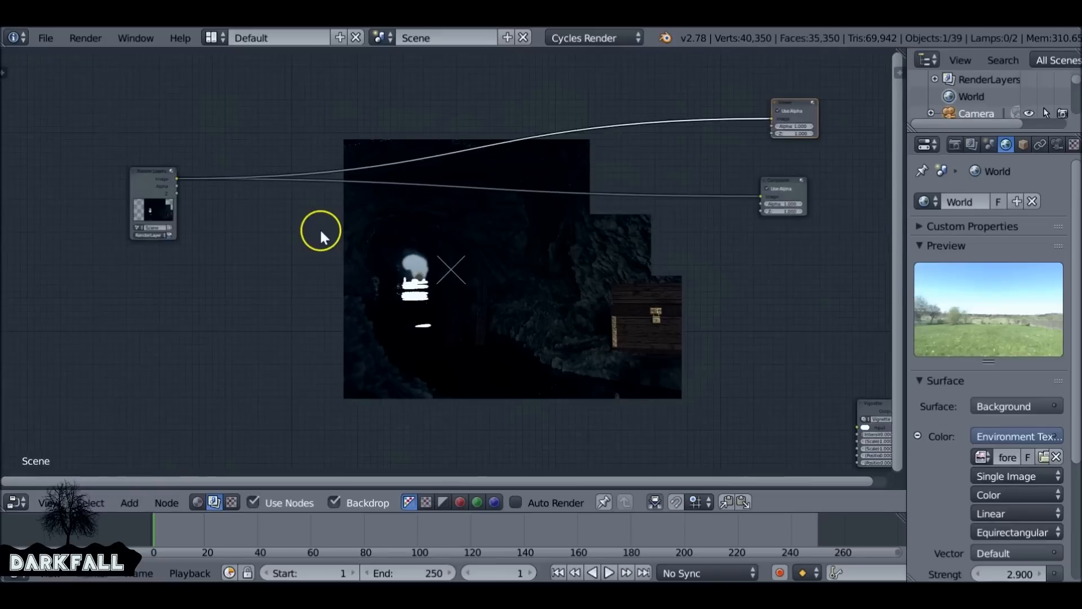
middle_drag(319, 228, 387, 241)
drag(212, 188, 224, 160)
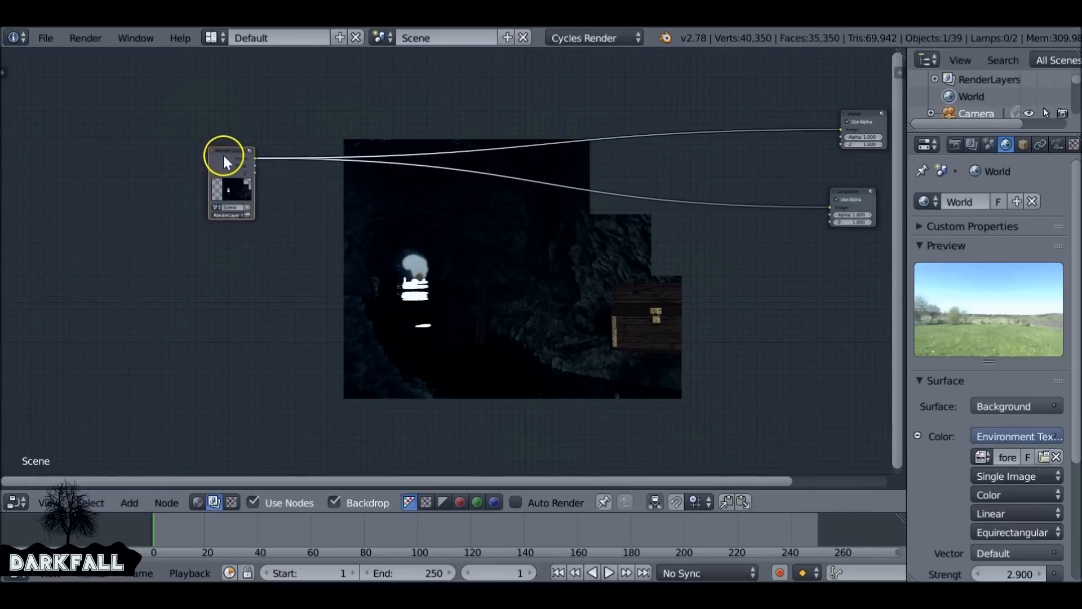
click(1057, 145)
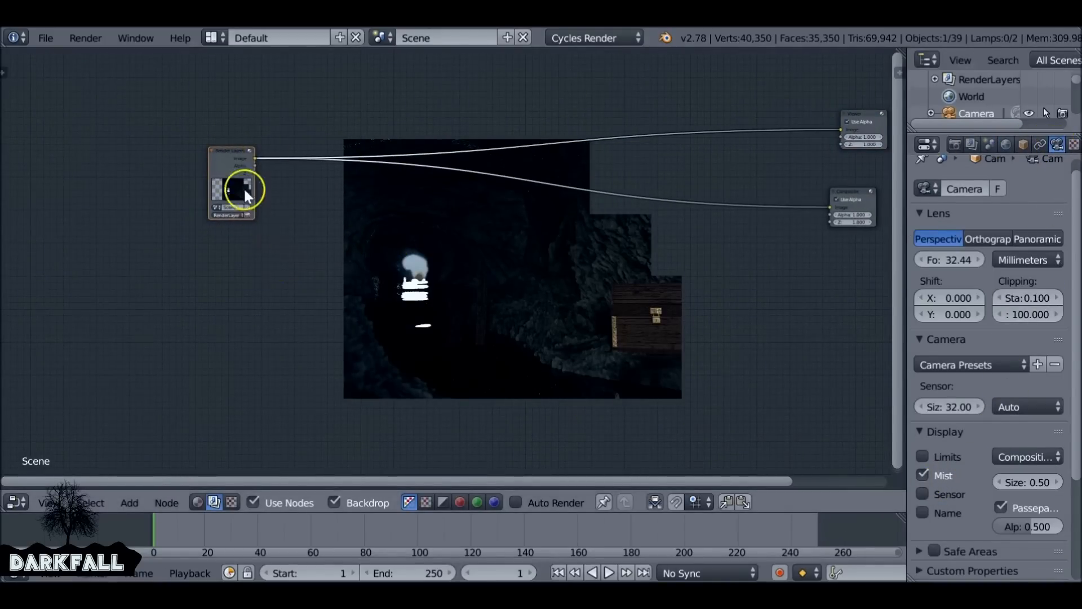
scroll(243, 188, up, 4)
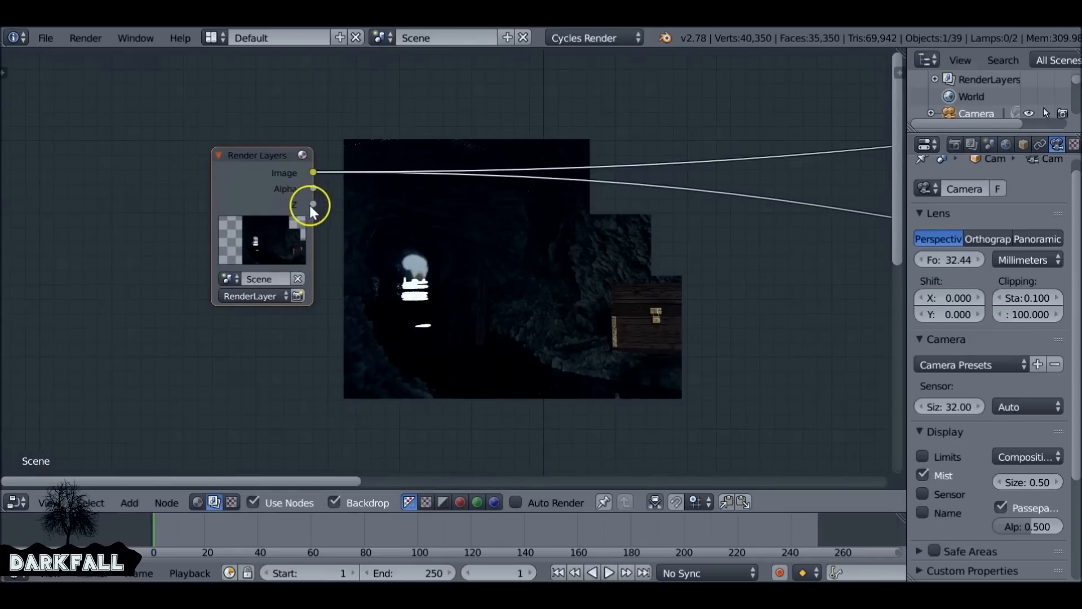
scroll(656, 332, down, 5)
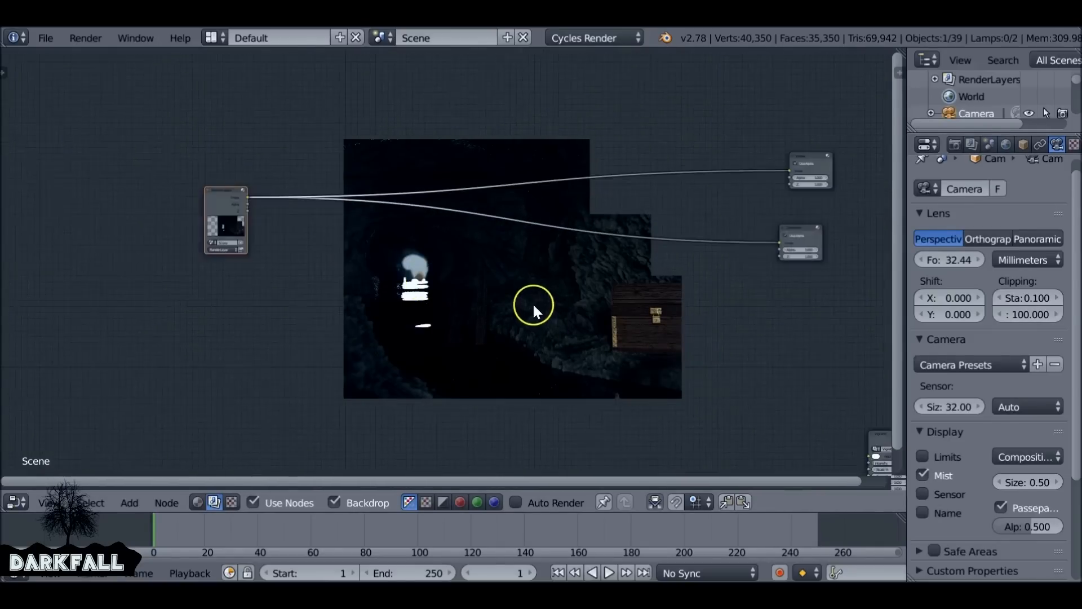
Render the current frame at 1920 x 1080 with the new environment lighting
click(954, 144)
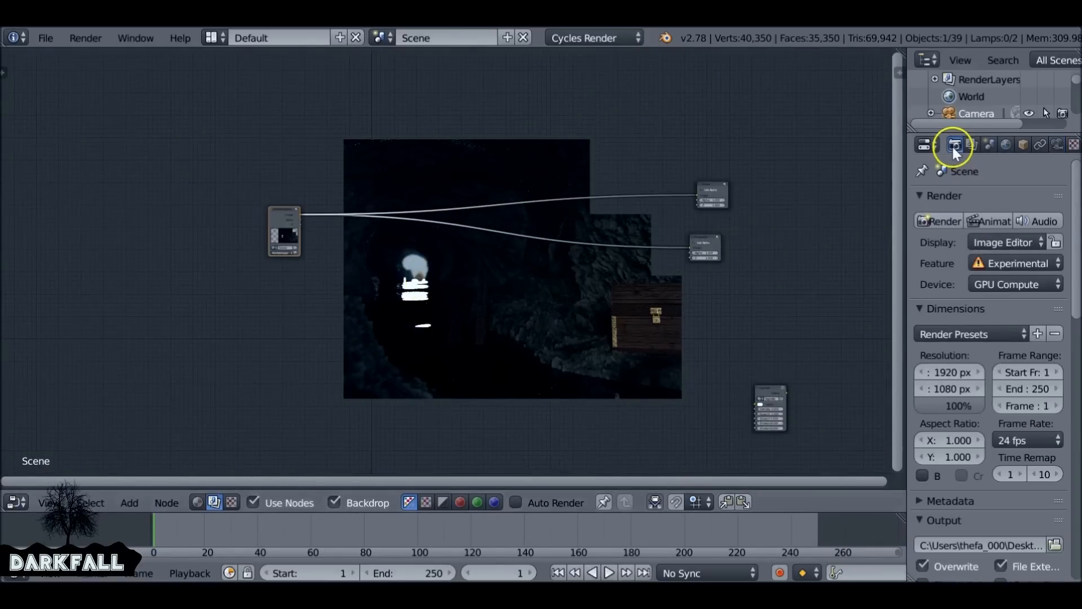
key(F12)
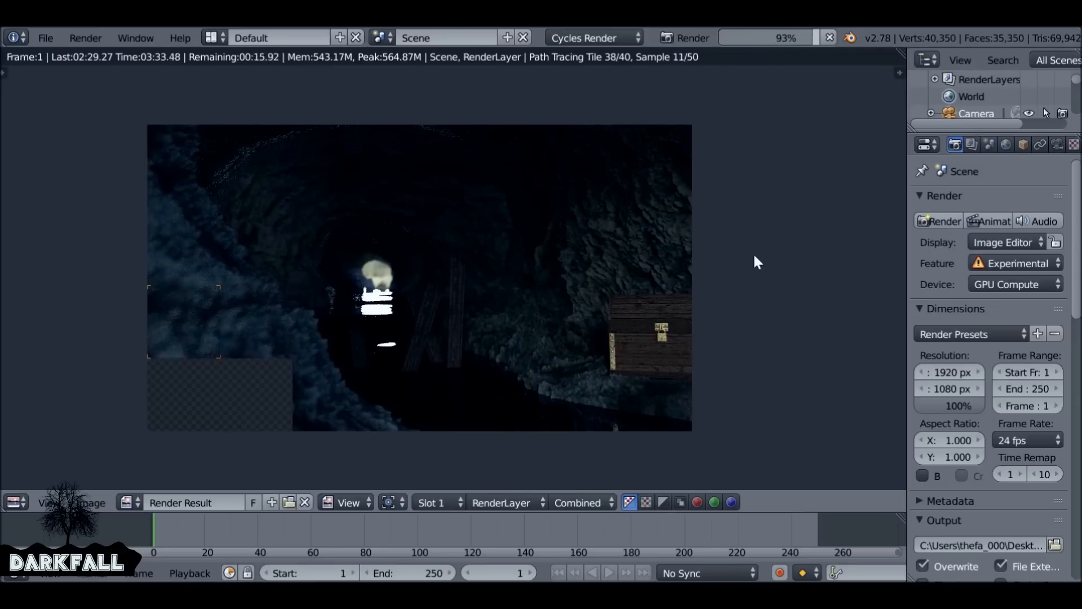
Switch the main area from the finished render to the compositing node setup
click(285, 334)
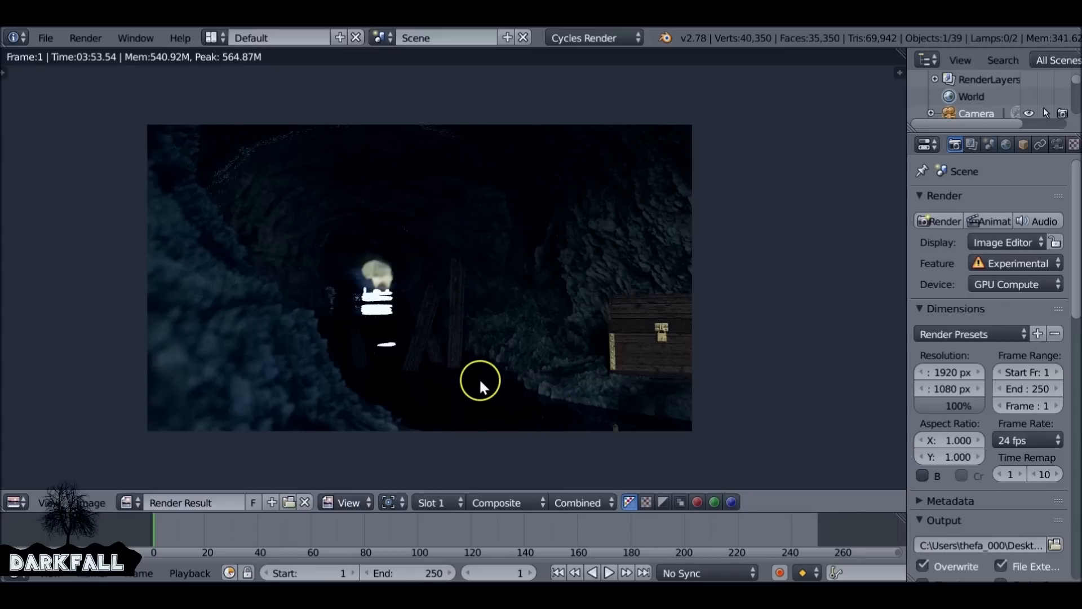
click(17, 500)
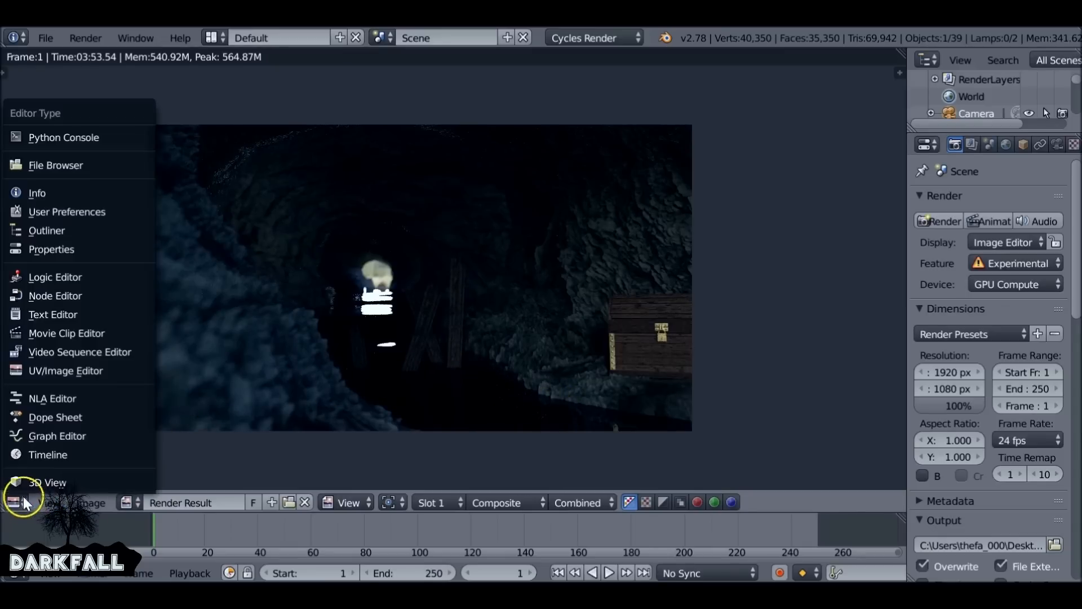
click(79, 294)
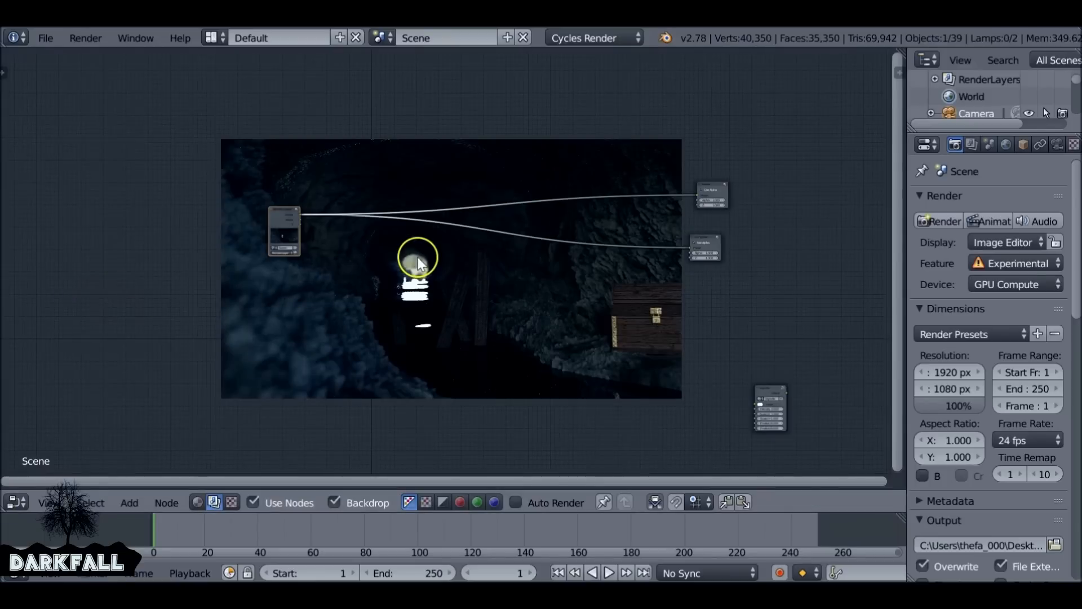
Add a Despeckle node on the link between the Render Layers and Composite nodes
middle_drag(440, 248, 412, 299)
scroll(417, 285, up, 3)
scroll(417, 287, up, 1)
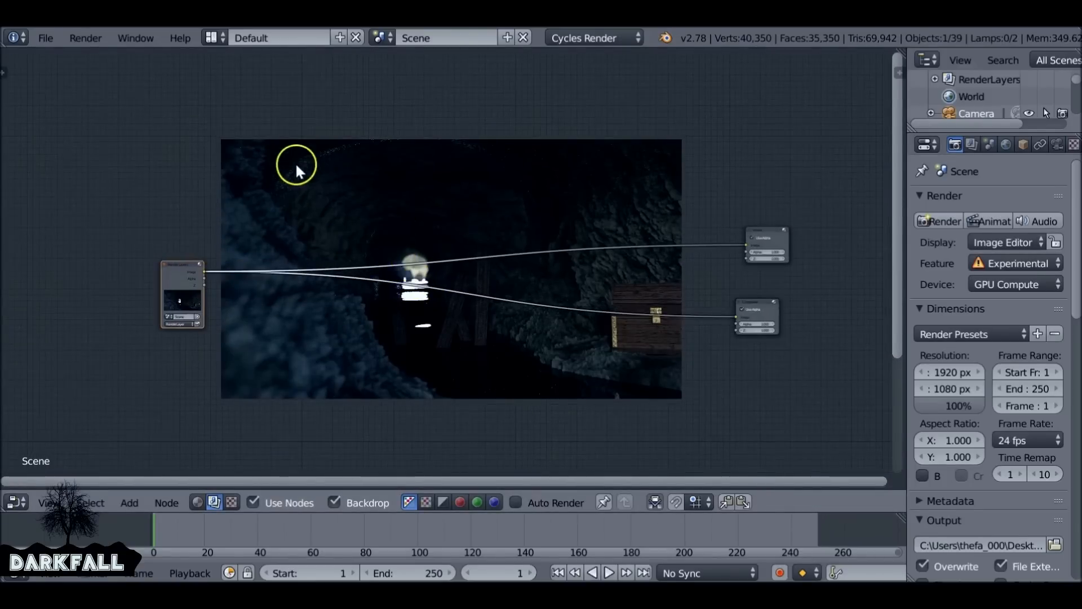
middle_drag(468, 221, 532, 193)
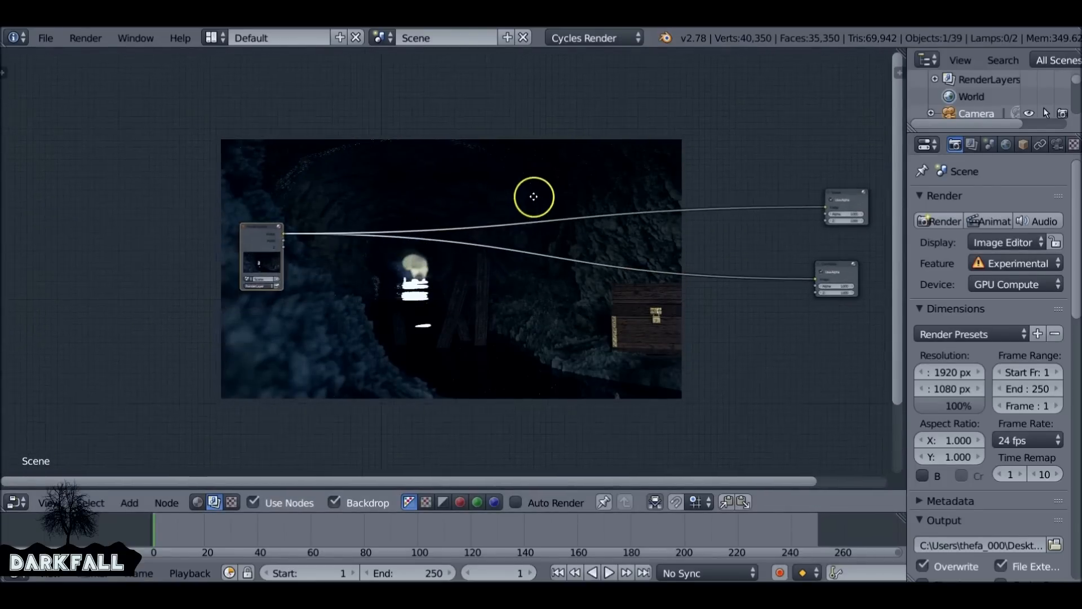
key(shift+a)
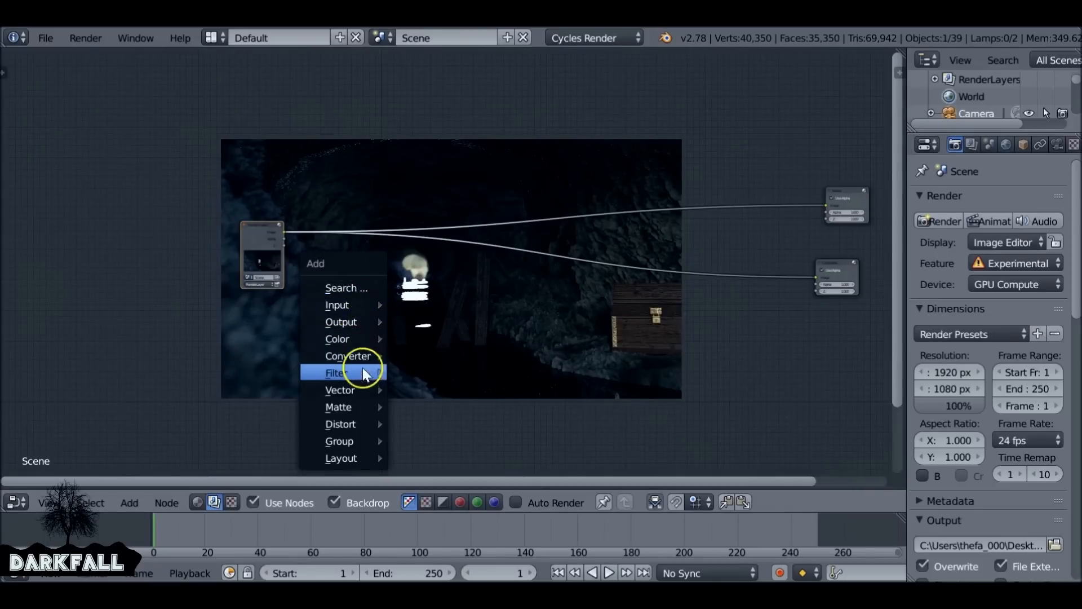
mouse_move(363, 375)
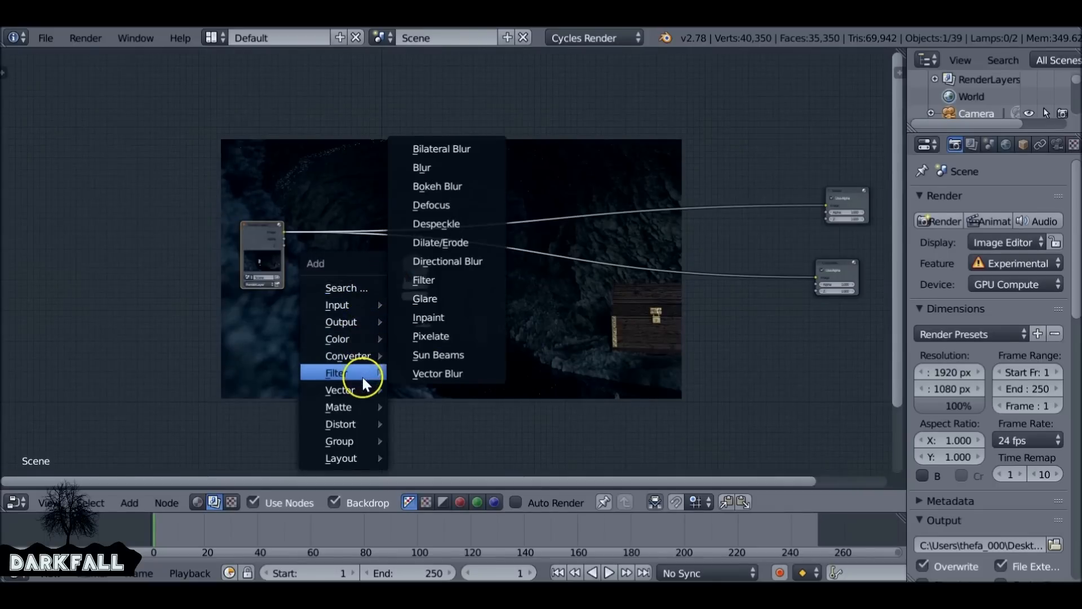
click(451, 222)
drag(449, 222, 483, 249)
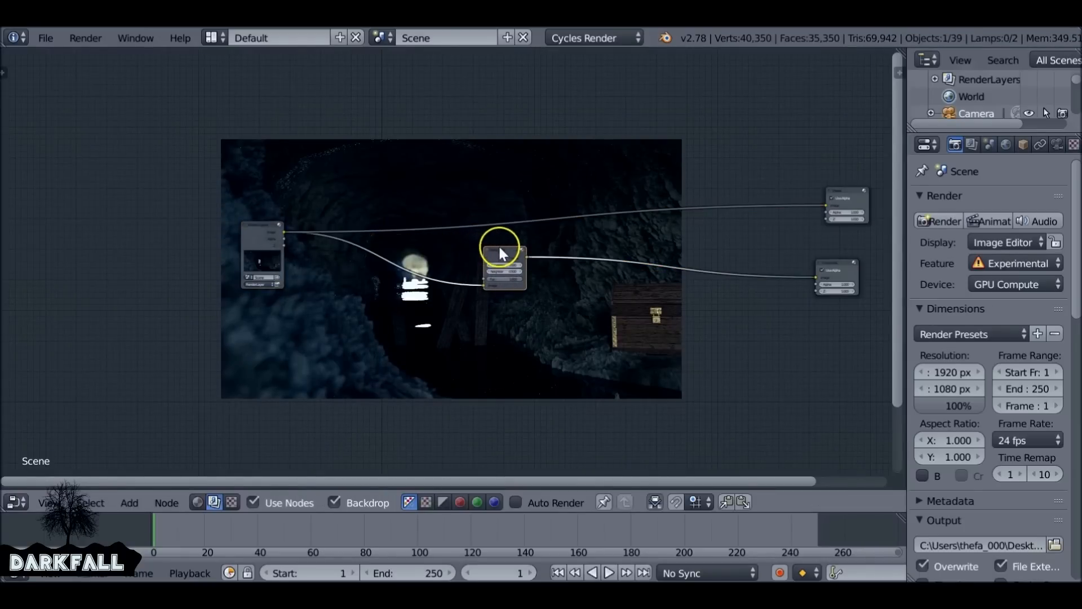
Place the Despeckle node close to Render Layers, feeding both outputs, and compare the image with it muted and unmuted
drag(491, 248, 347, 229)
drag(255, 226, 182, 227)
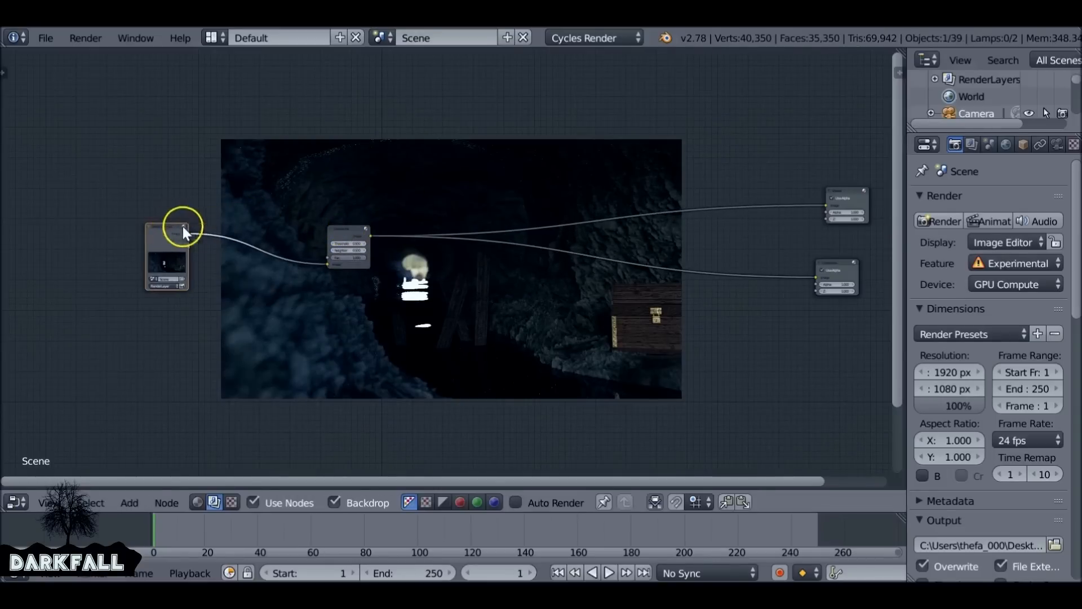
drag(335, 232, 260, 234)
key(m)
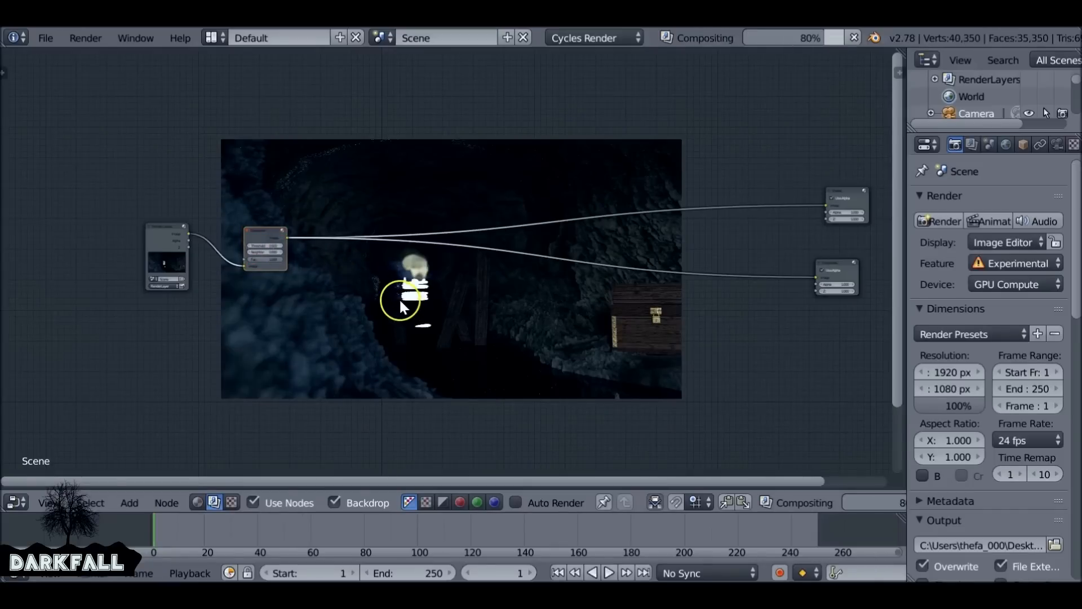
key(m)
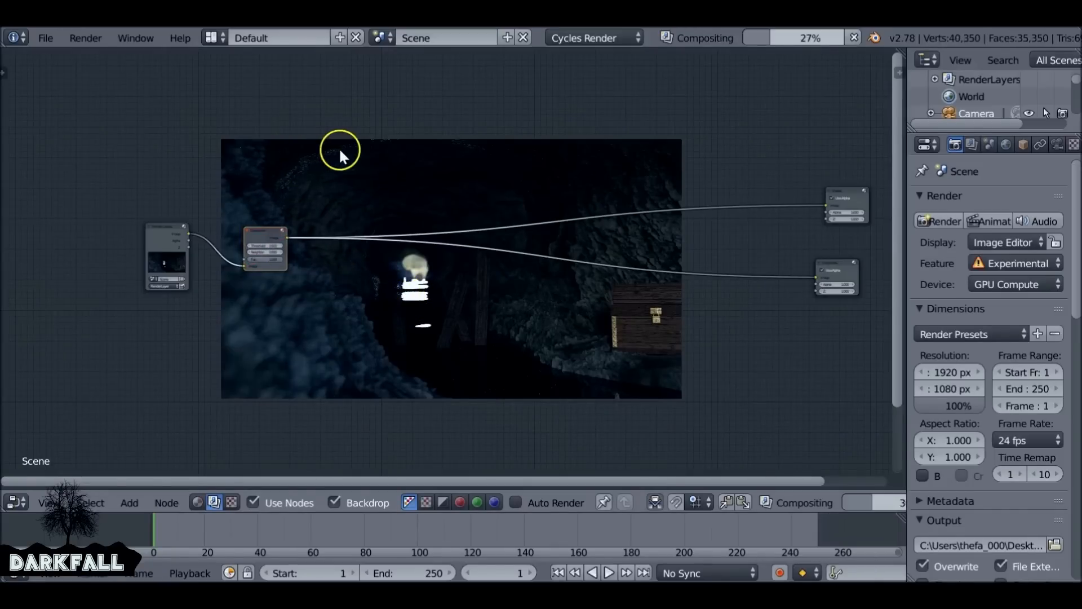
Set the Despeckle node's threshold to 0.2 and its neighbor value to 0.6
scroll(295, 262, up, 5)
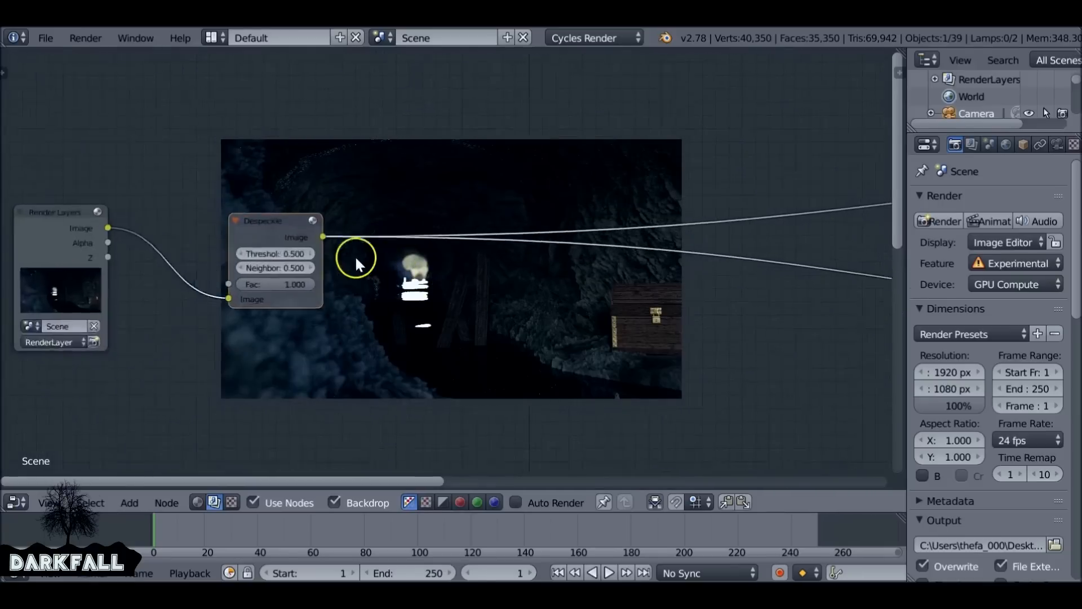
click(218, 248)
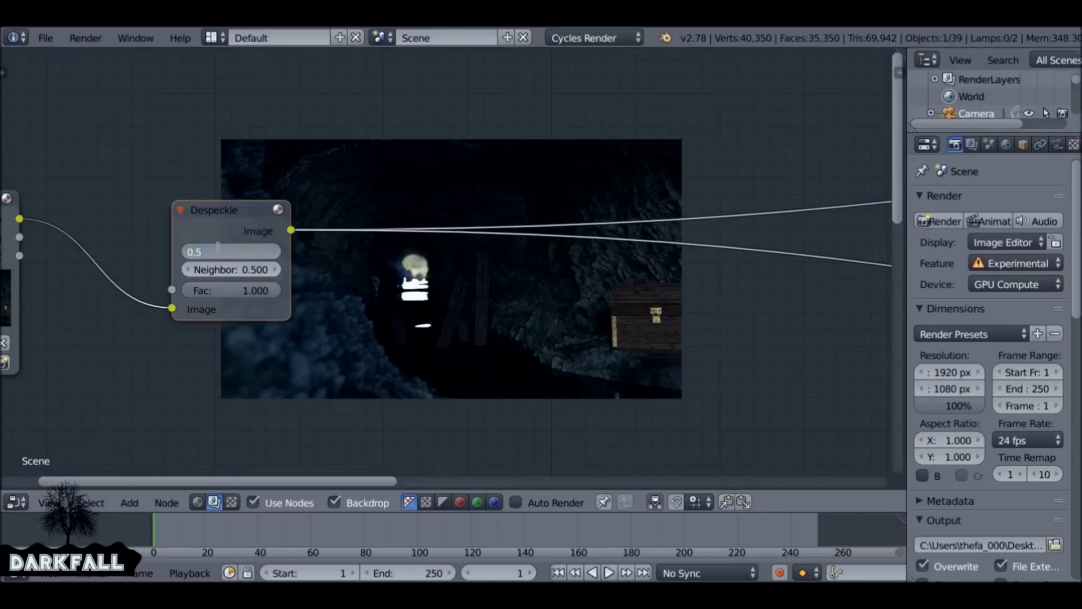
text(0.2)
key(Return)
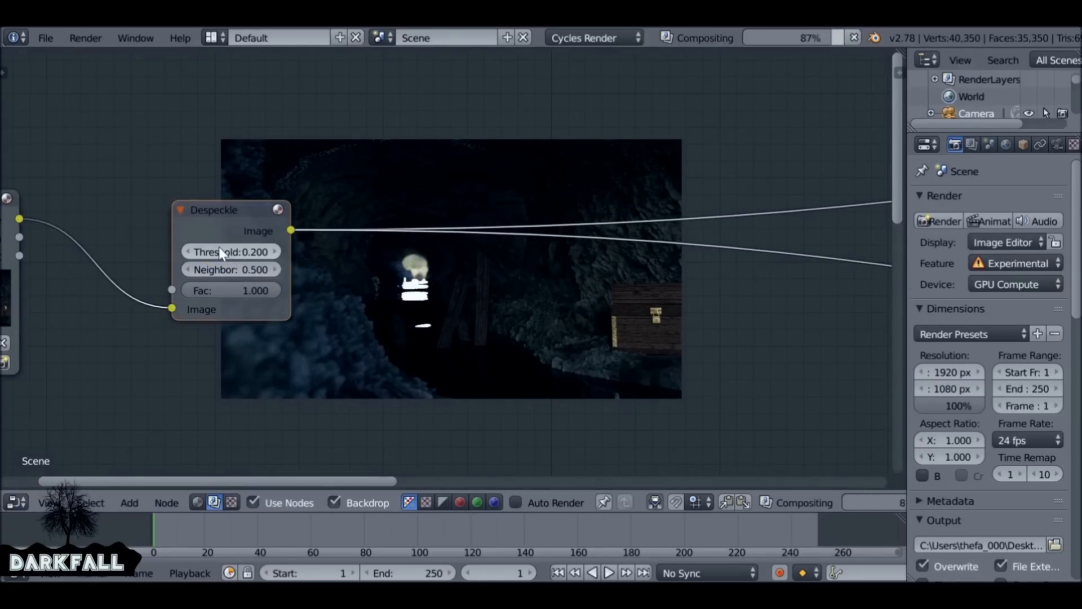
click(225, 271)
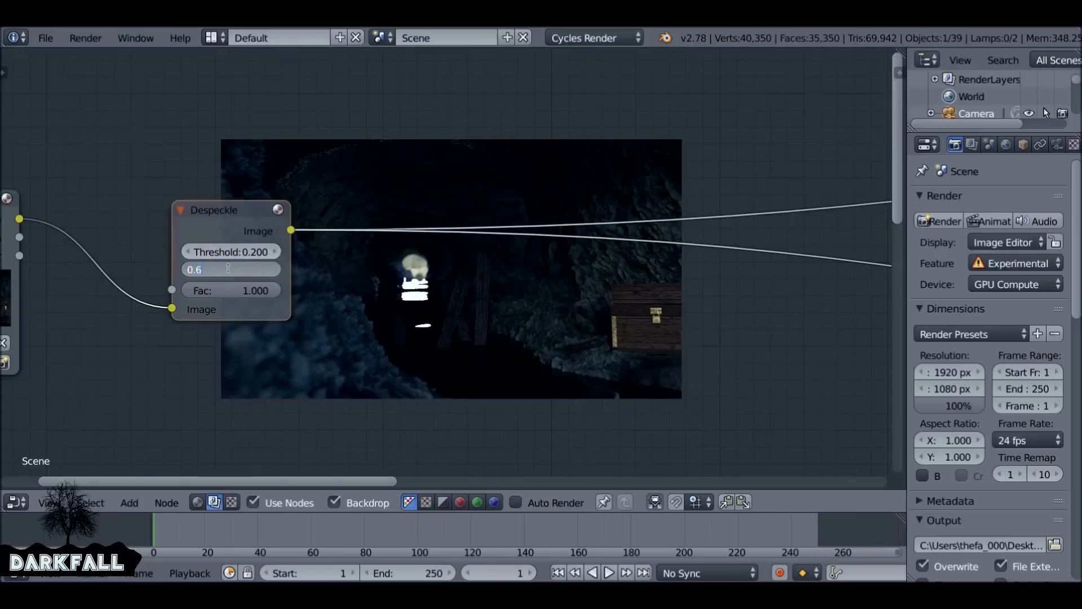
text(0.6)
key(Return)
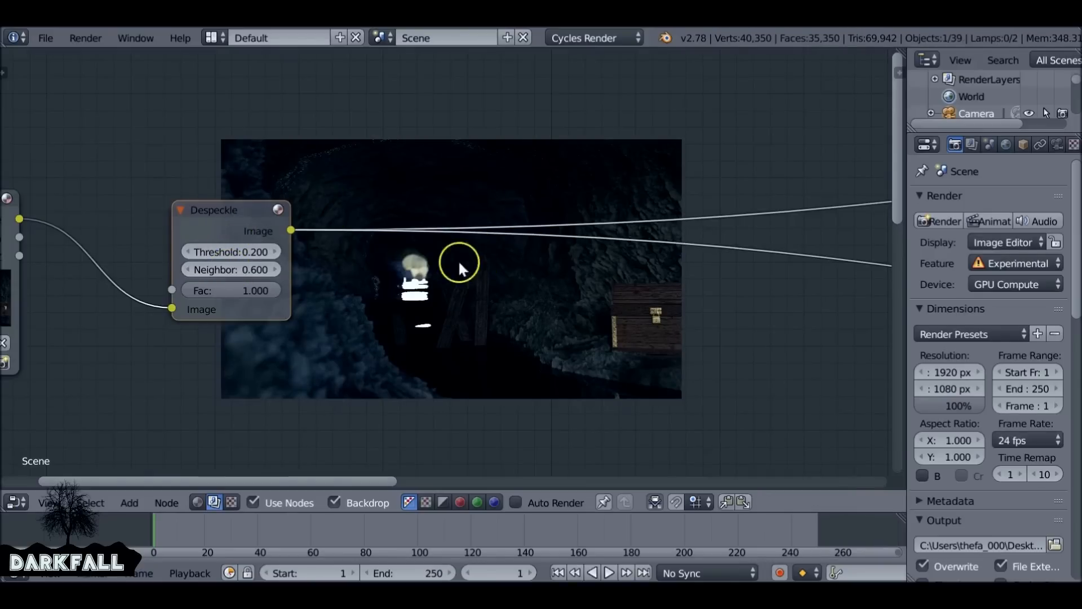
Collapse the Despeckle node and tuck it beside the Render Layers node
middle_drag(429, 184, 403, 96)
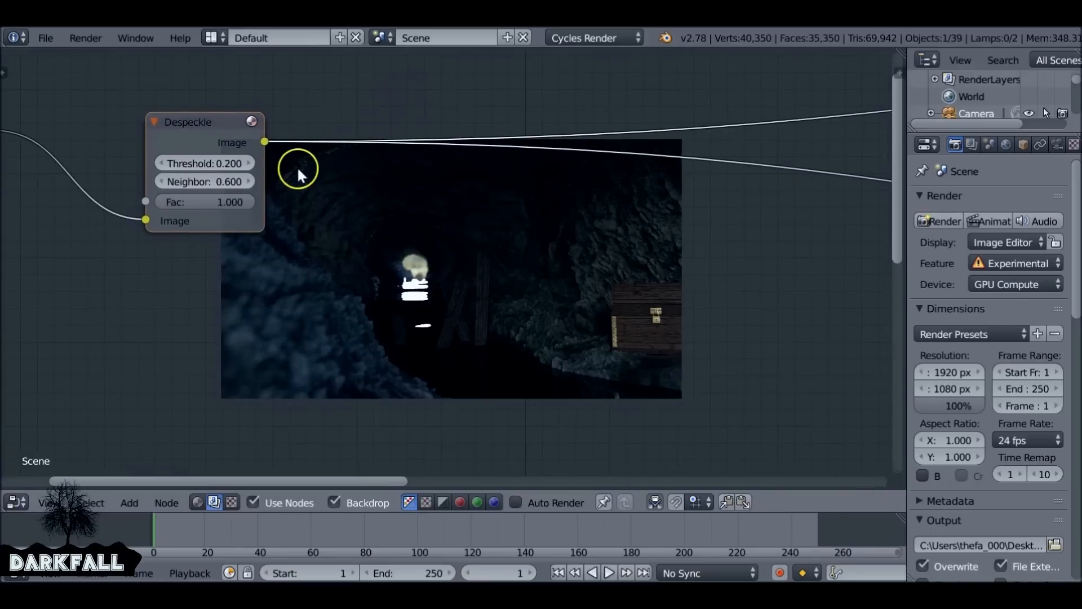
middle_drag(377, 144, 360, 188)
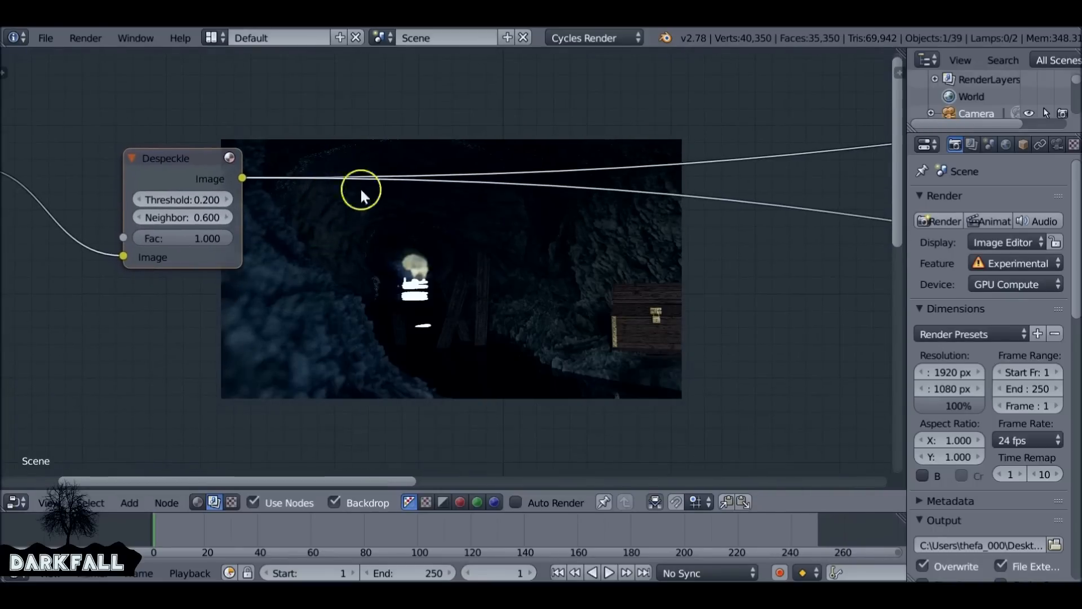
scroll(401, 231, down, 2)
drag(238, 209, 194, 191)
click(150, 167)
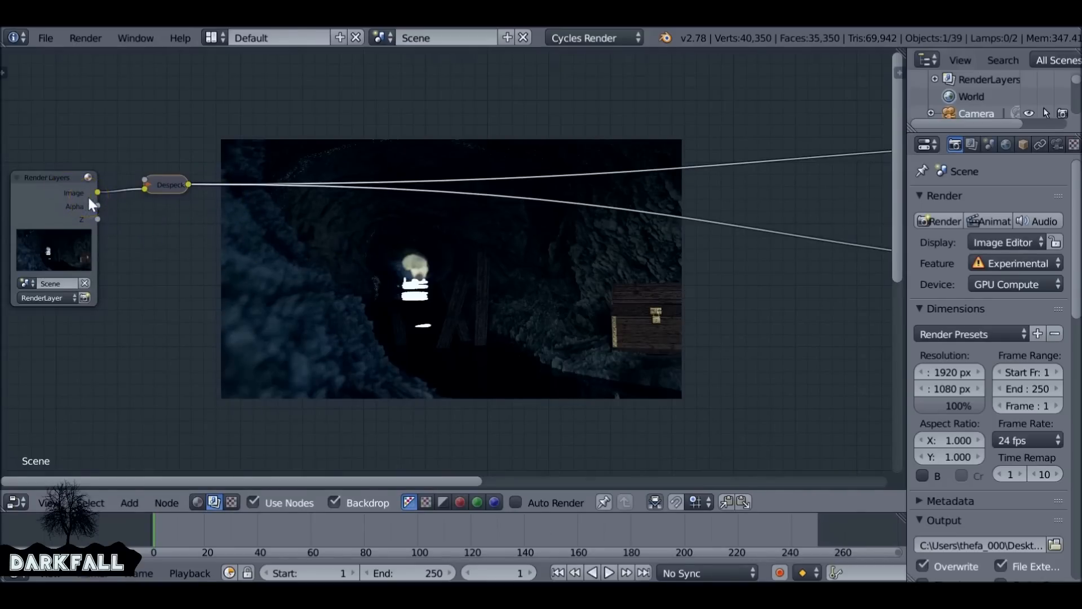
Enable the Mist pass for the render layer and send its output to the Viewer node
click(970, 144)
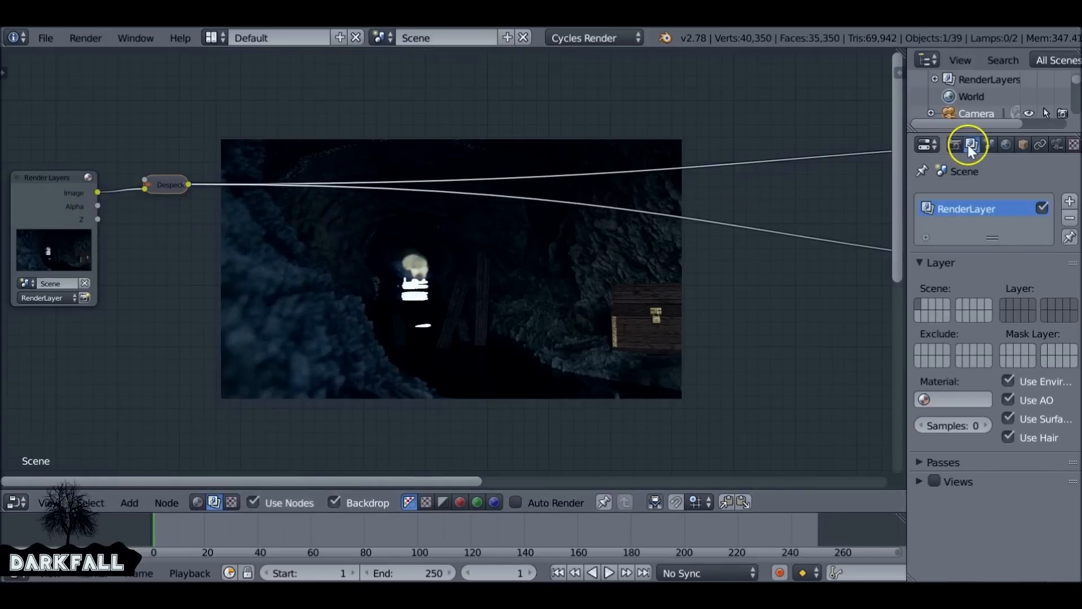
click(937, 459)
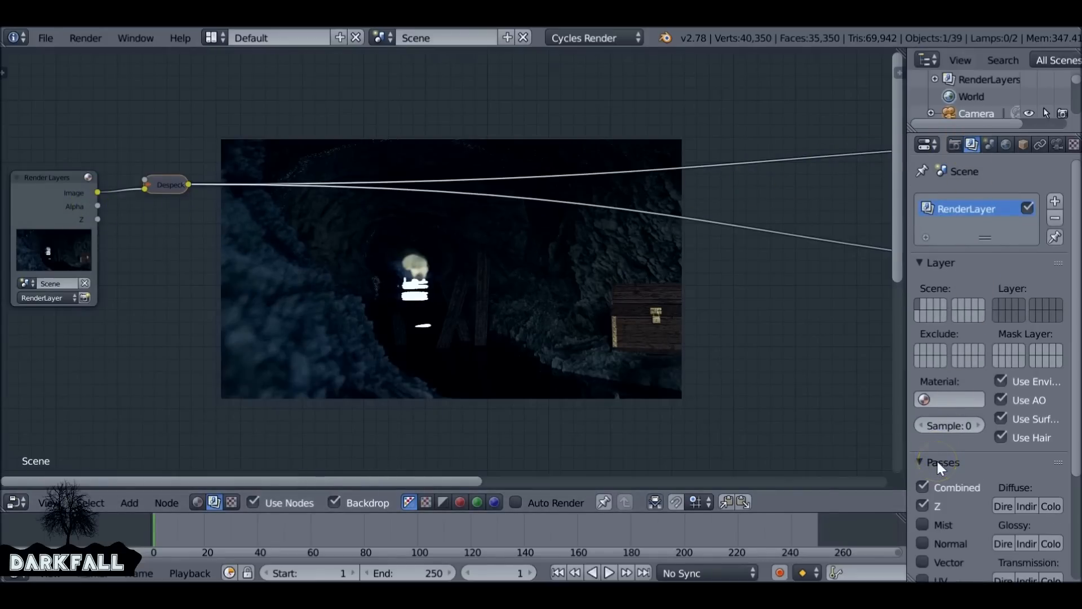
scroll(938, 452, down, 4)
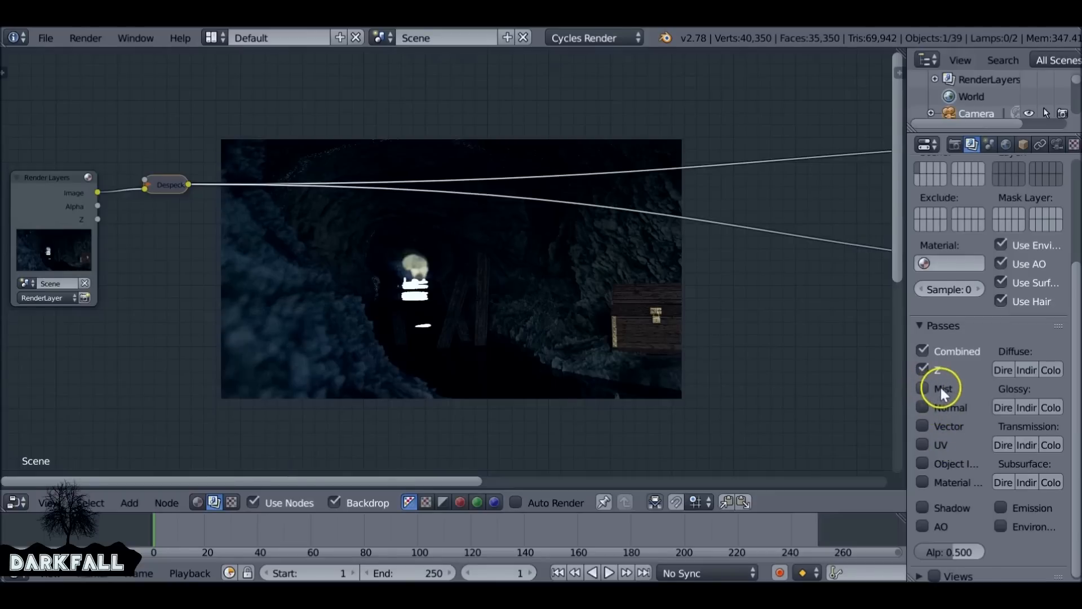
click(941, 387)
ctrl+shift+click(85, 225)
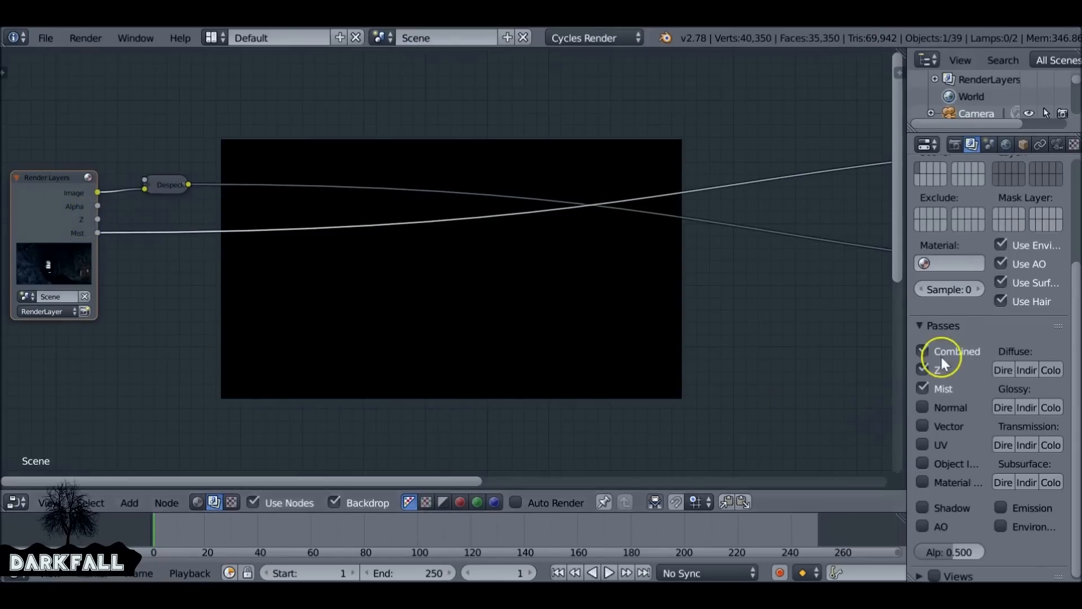
Render the frame again with the Mist pass and preview the Mist output over the compositor backdrop
scroll(947, 400, up, 6)
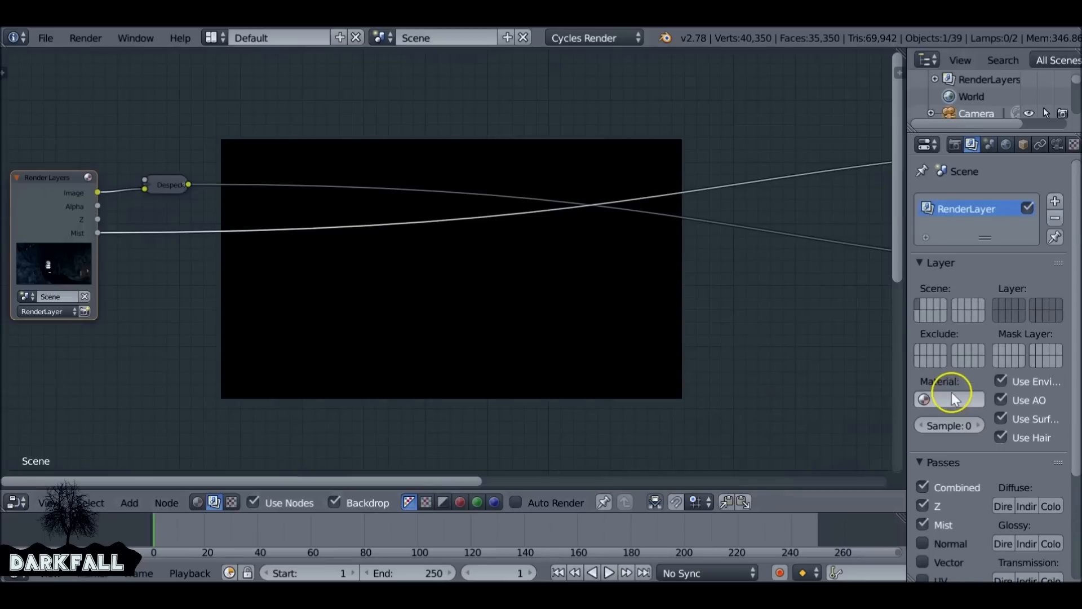
key(shift+a)
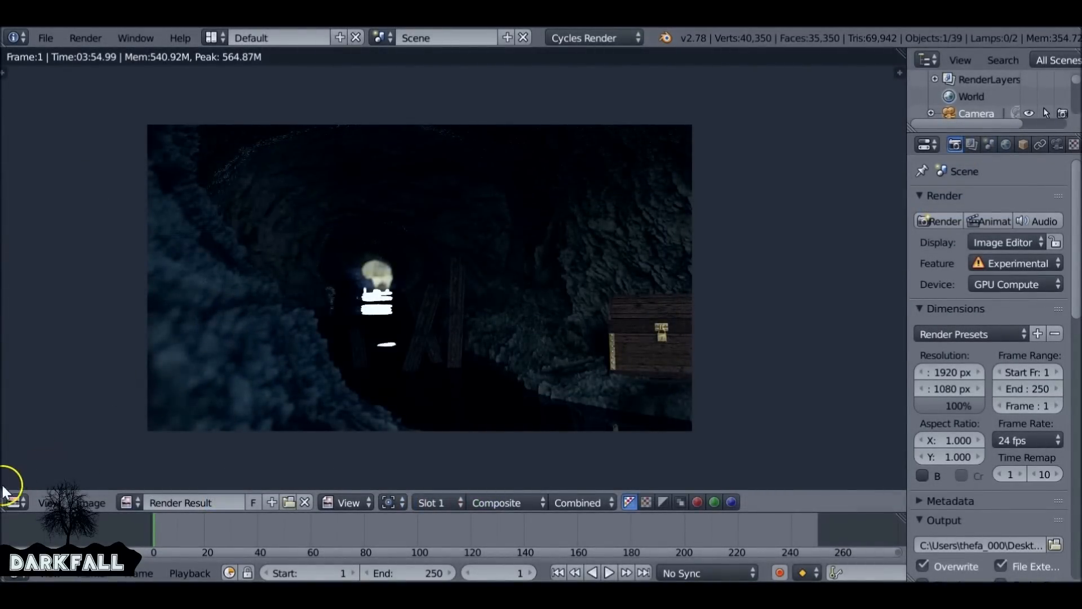
click(14, 501)
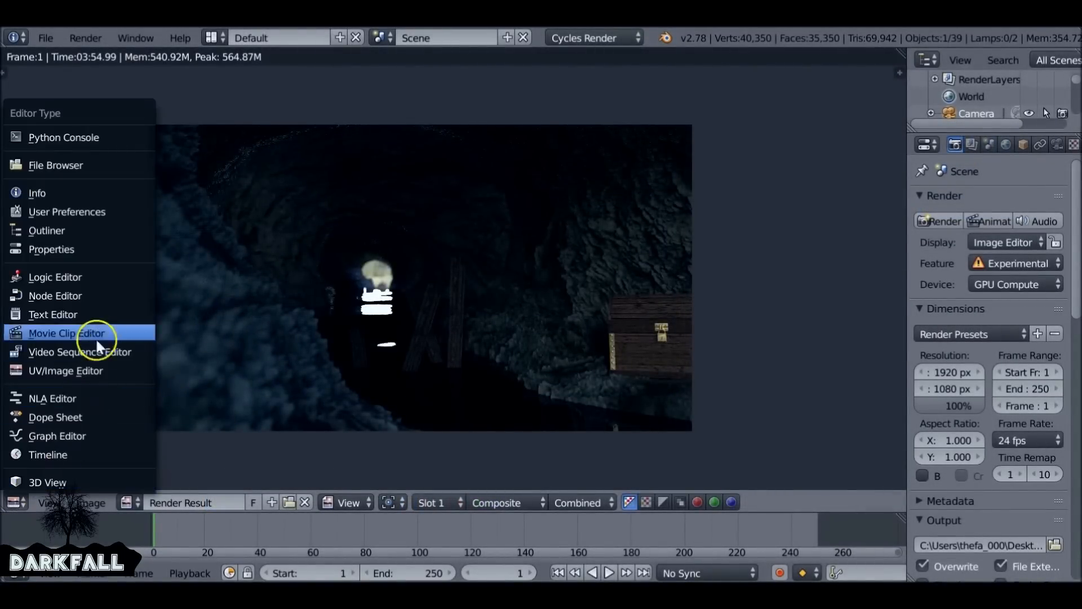
click(83, 294)
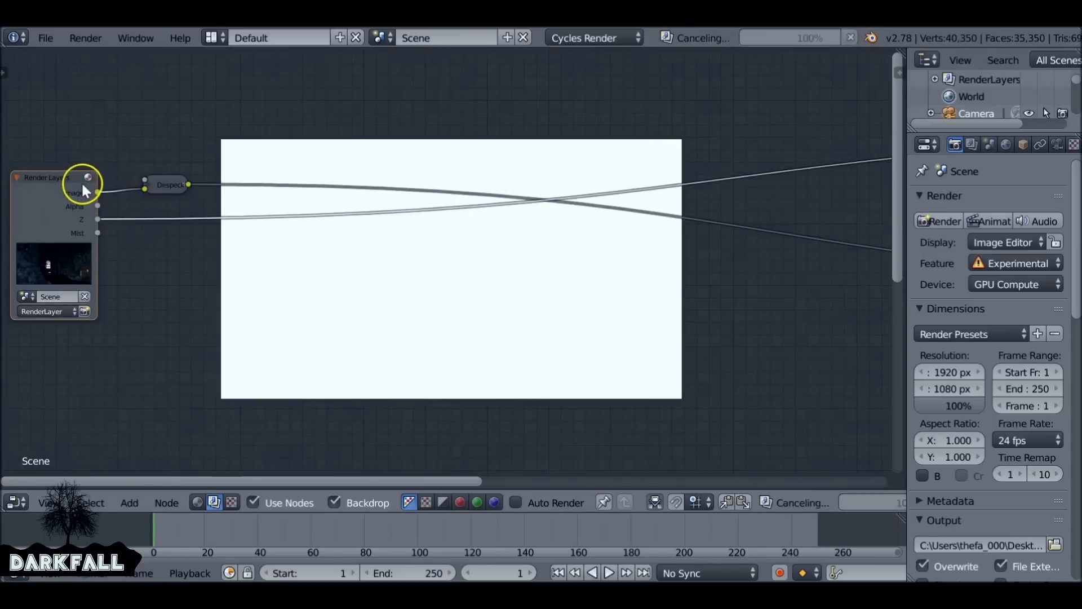
drag(98, 231, 396, 271)
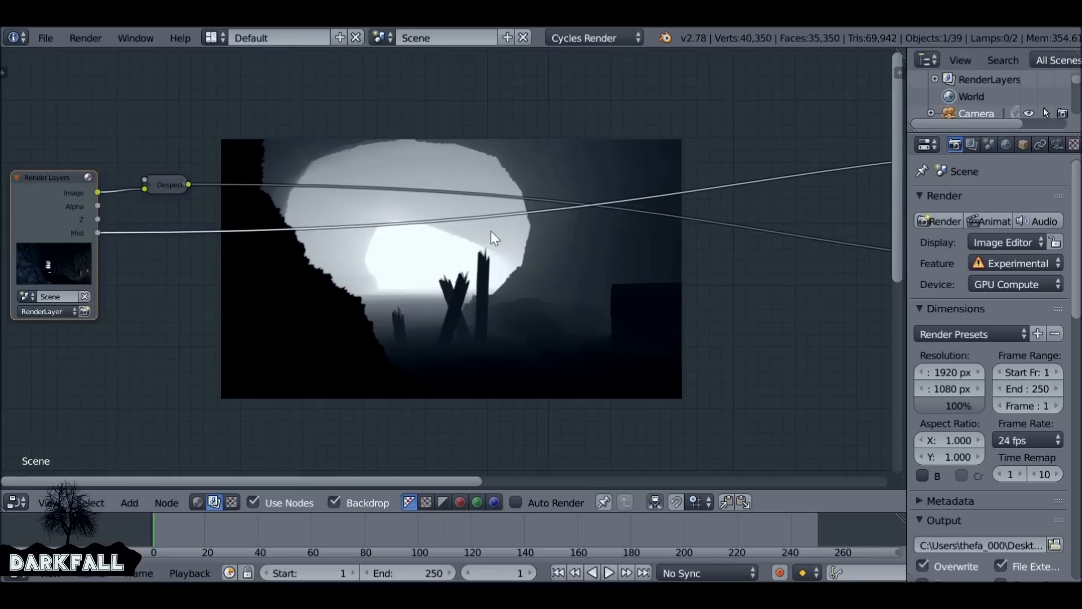
Insert a ColorRamp node on the link between the Mist output and the Viewer
key(shift+a)
mouse_move(496, 200)
click(486, 167)
mouse_move(475, 220)
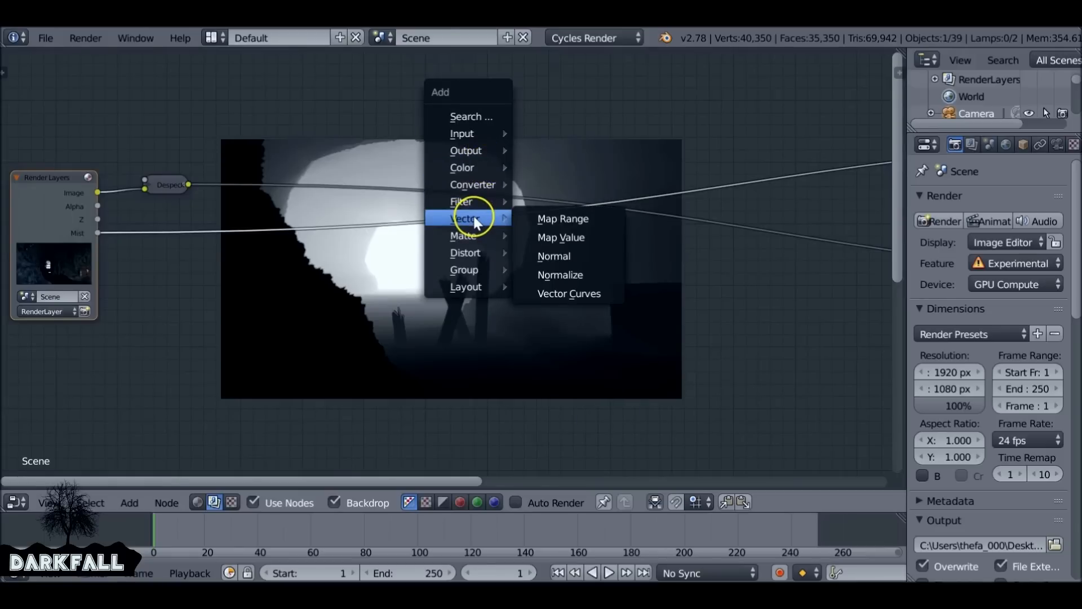
mouse_move(476, 185)
click(564, 203)
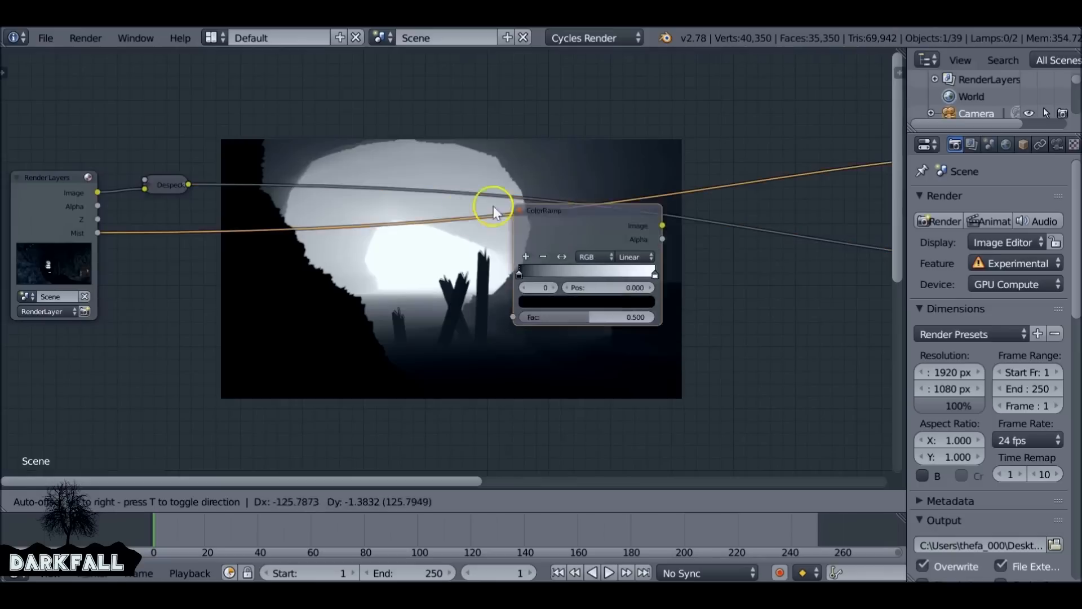
click(162, 220)
Try moving the ColorRamp's white and black stops to vary the contrast of the mist preview
middle_drag(307, 290, 288, 158)
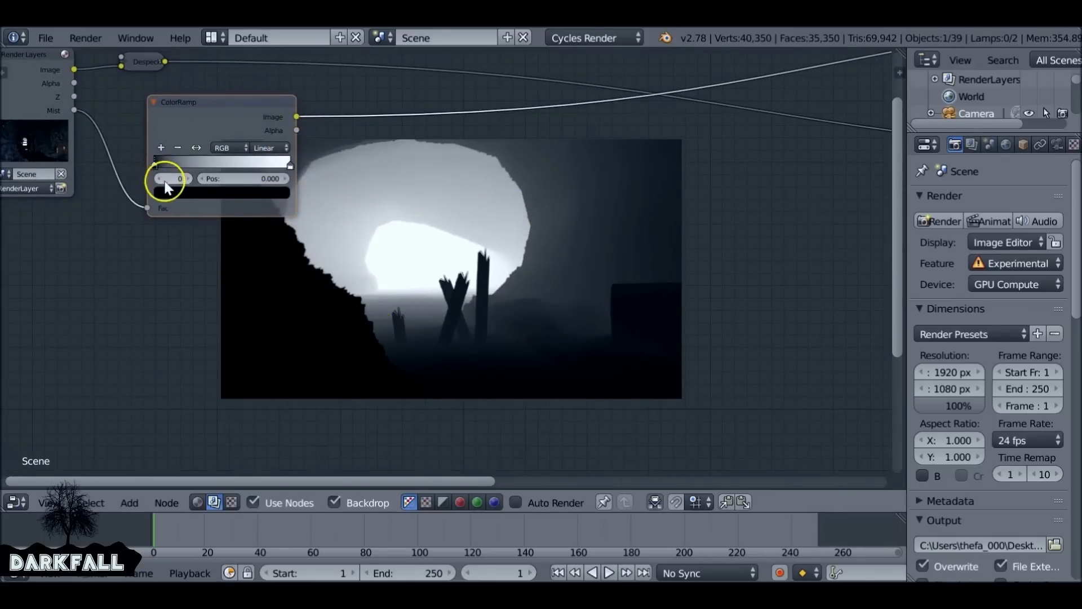
scroll(164, 181, up, 2)
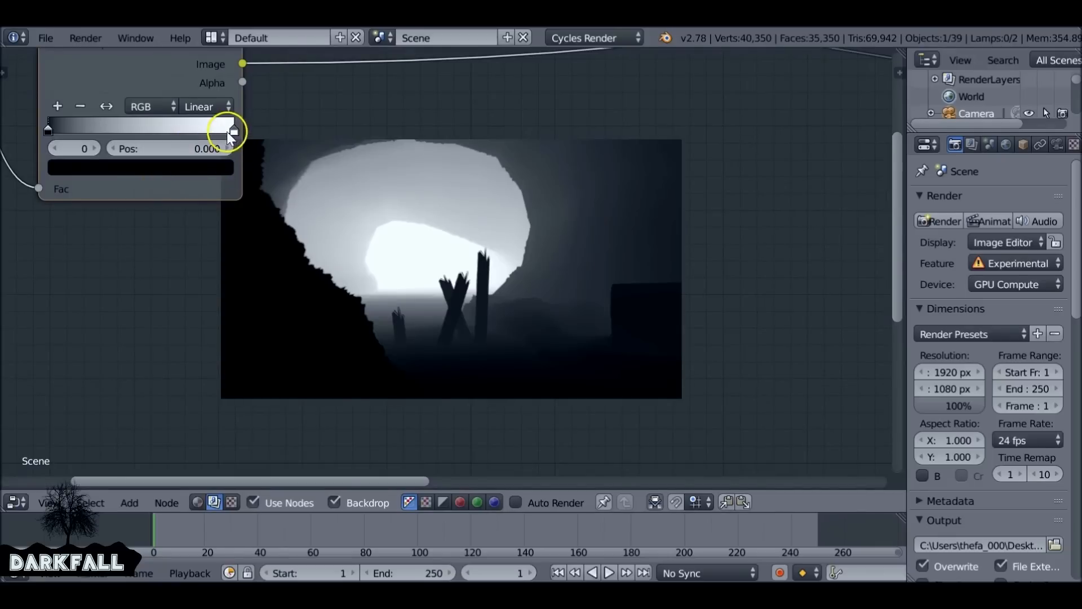
mouse_move(234, 134)
mouse_down()
mouse_move(77, 136)
mouse_move(63, 126)
mouse_move(244, 140)
mouse_up()
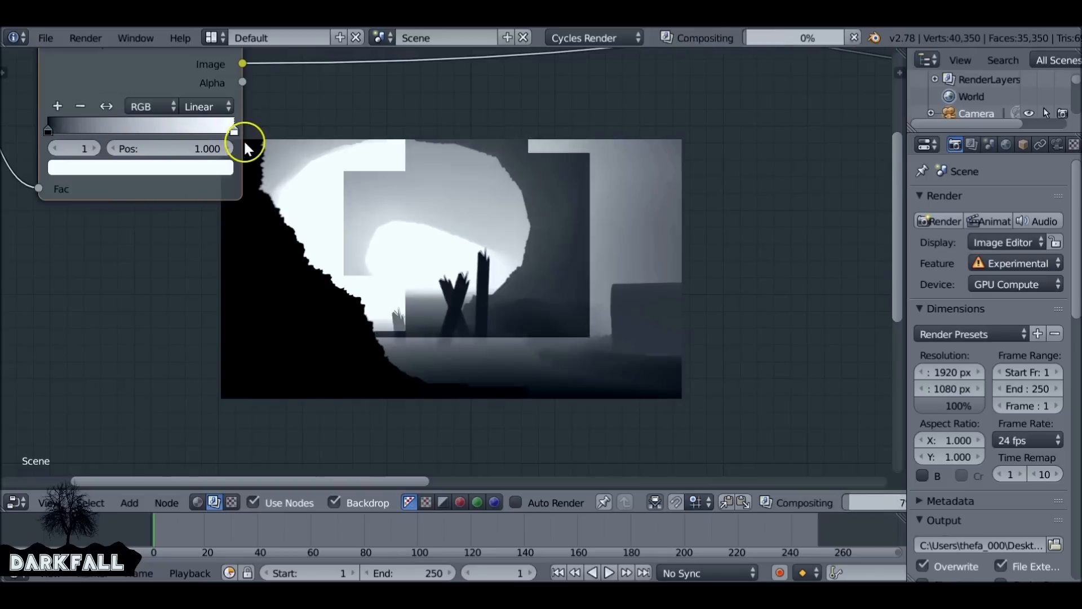
mouse_move(58, 128)
mouse_down()
mouse_move(141, 133)
mouse_move(41, 129)
mouse_up()
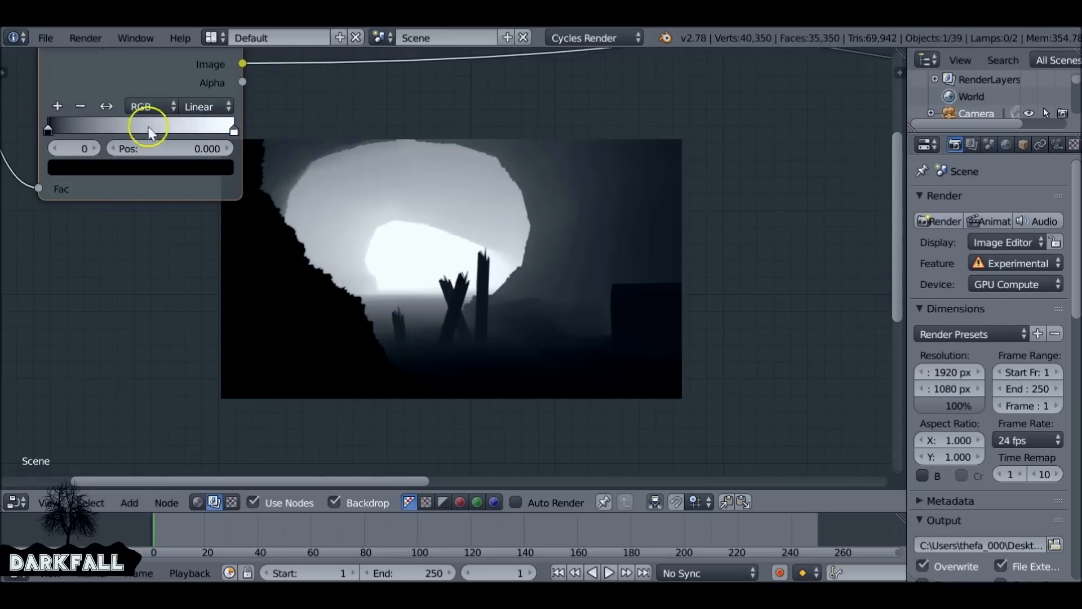
click(234, 129)
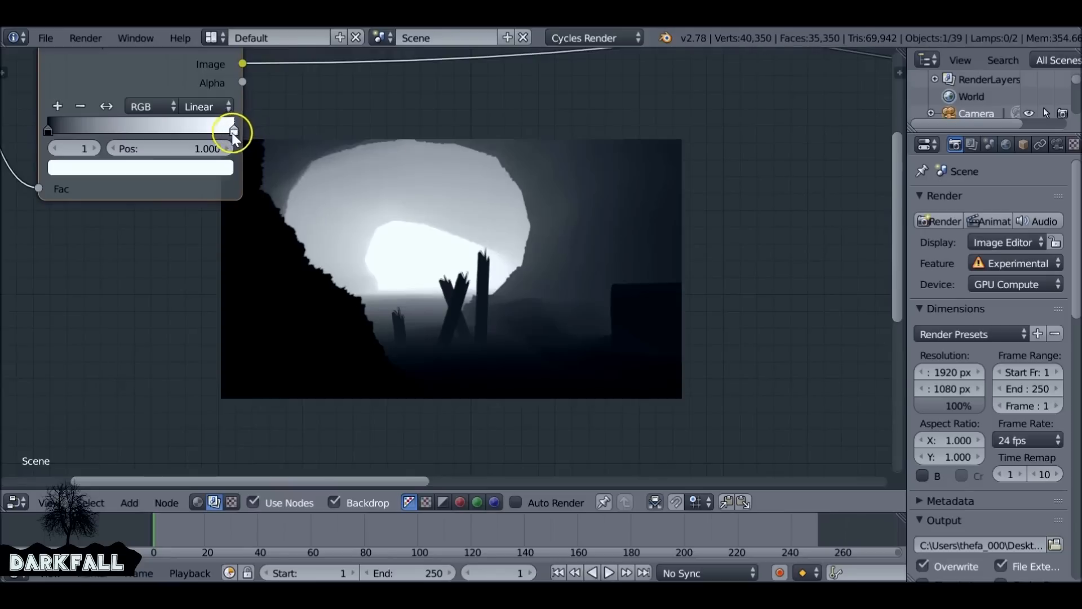
click(211, 168)
mouse_move(194, 188)
mouse_down()
mouse_move(193, 218)
mouse_move(194, 184)
mouse_up()
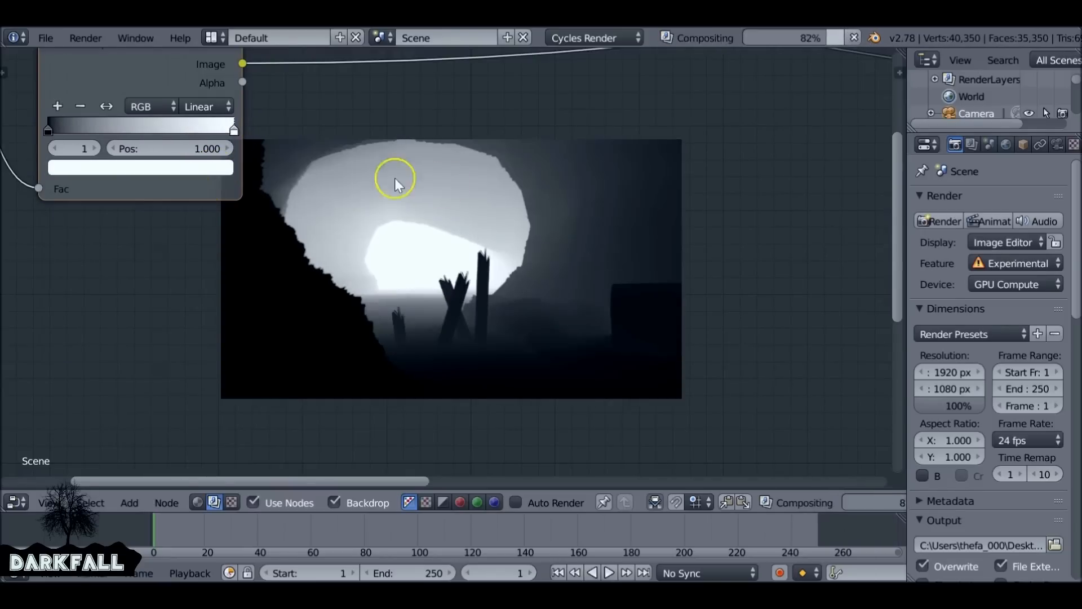
scroll(246, 188, down, 5)
drag(235, 131, 228, 150)
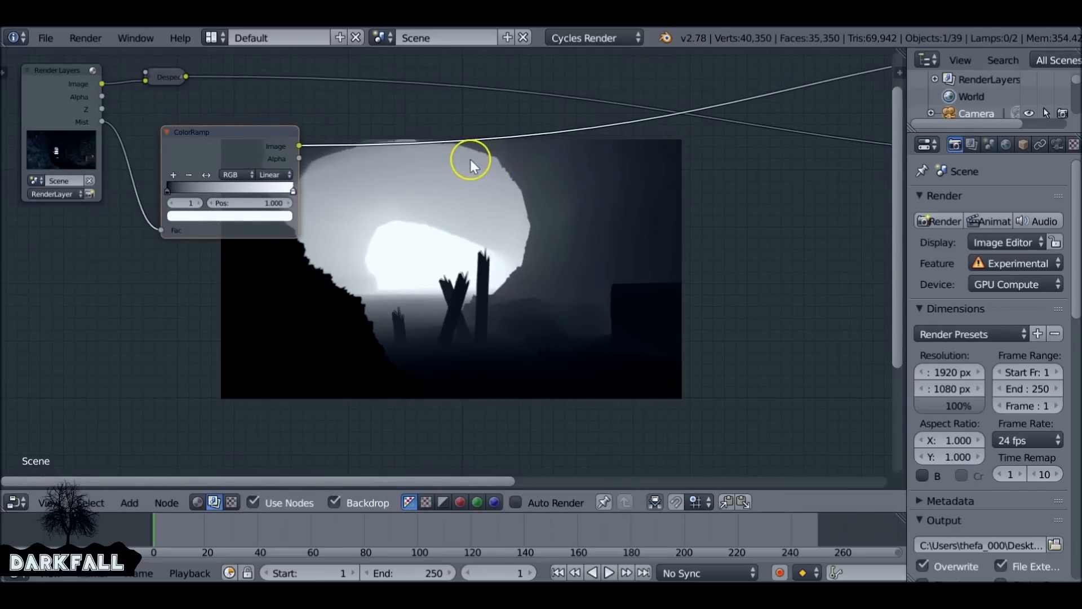
Add a Mix node after the ColorRamp, with the ColorRamp driving its Fac and the Despeckle output feeding its first Image input
key(shift+a)
mouse_move(491, 195)
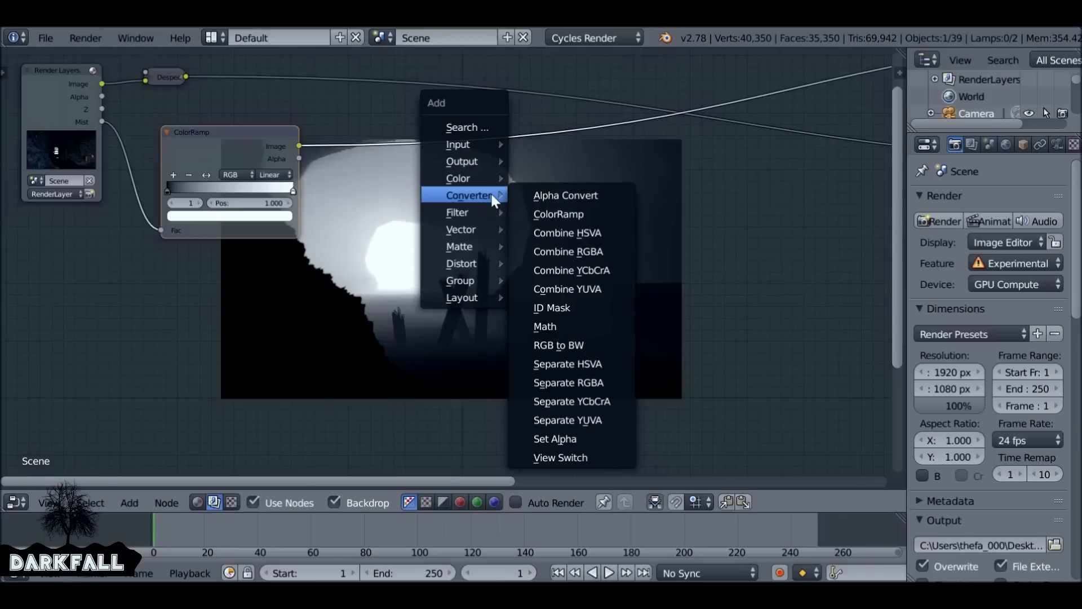
mouse_move(487, 176)
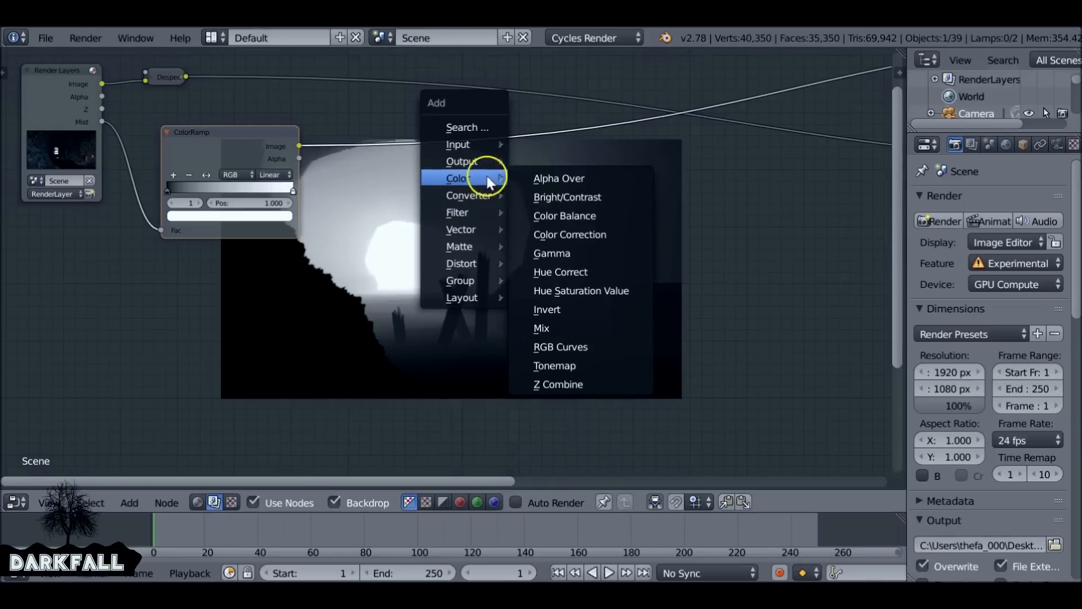
click(590, 327)
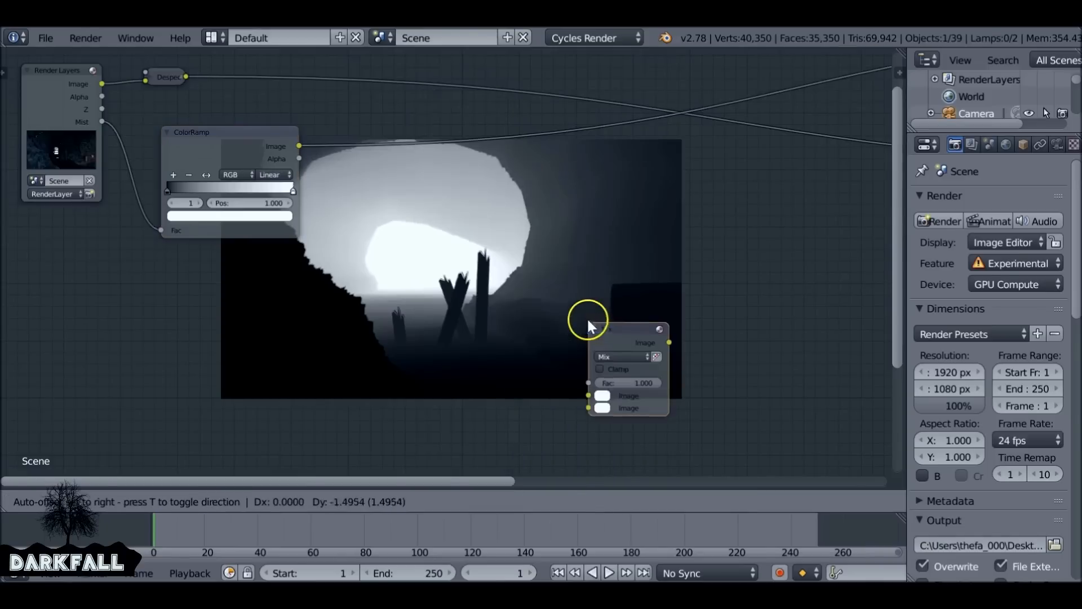
click(461, 110)
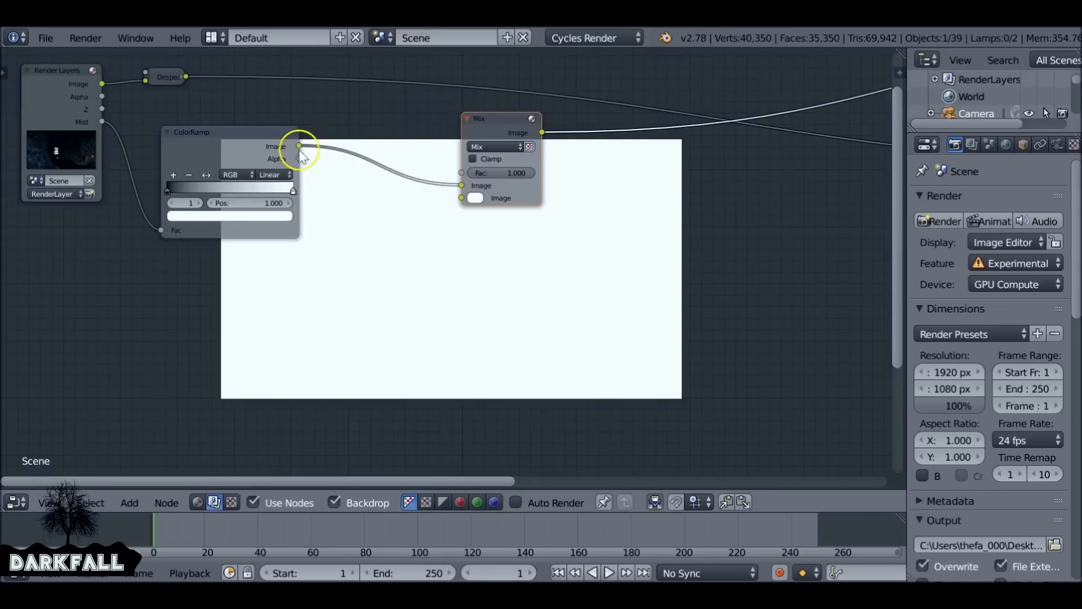
mouse_move(461, 185)
mouse_down()
mouse_move(404, 176)
mouse_move(461, 173)
mouse_up()
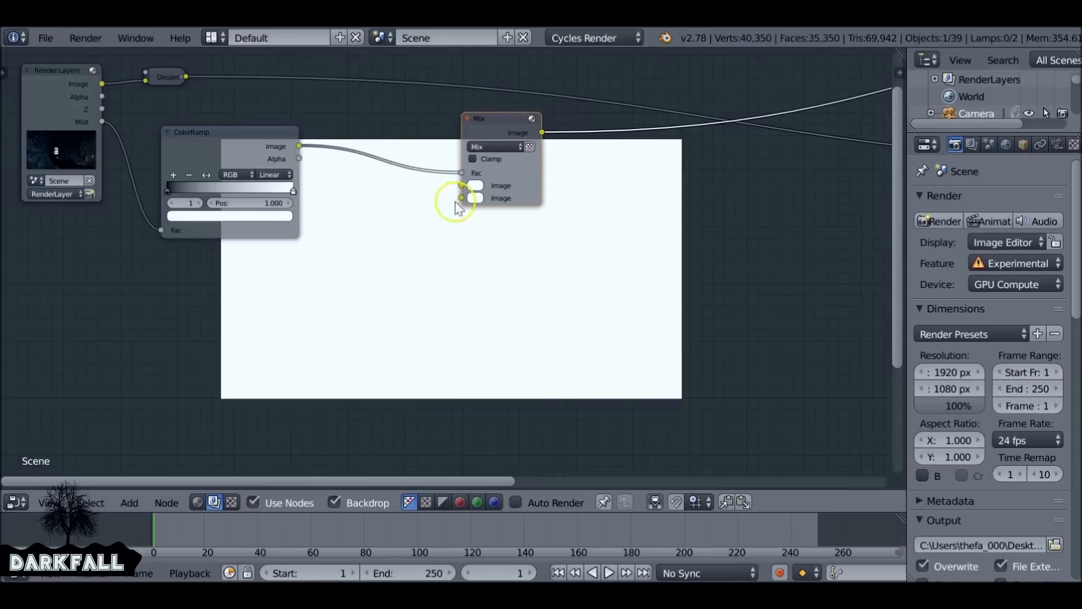
drag(187, 77, 462, 185)
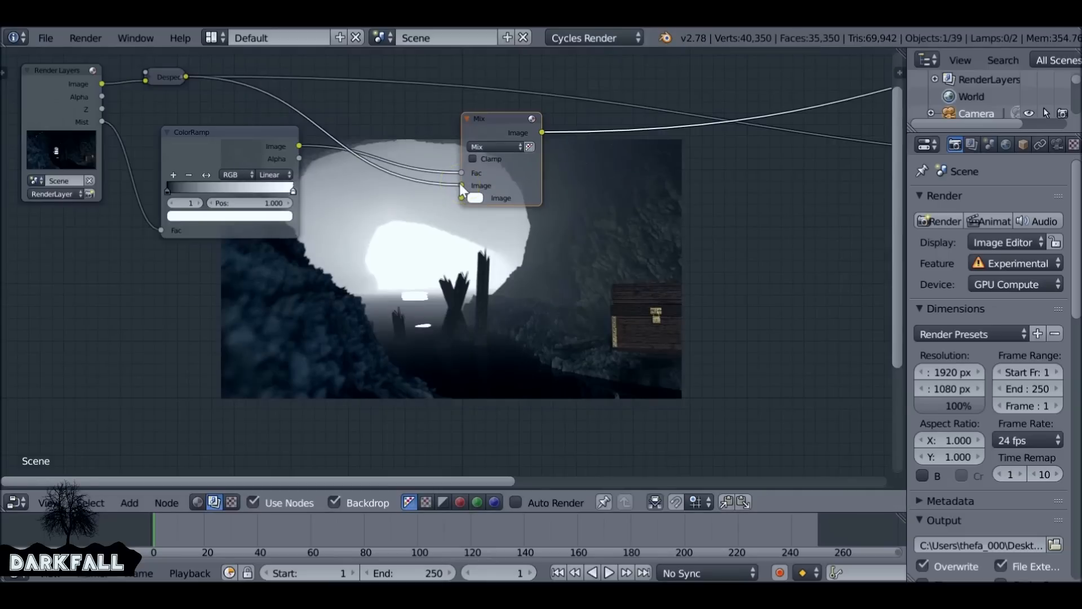
Tint the mist by trying green and settling on dark teal for the Mix node's second Image colour
click(479, 305)
click(477, 198)
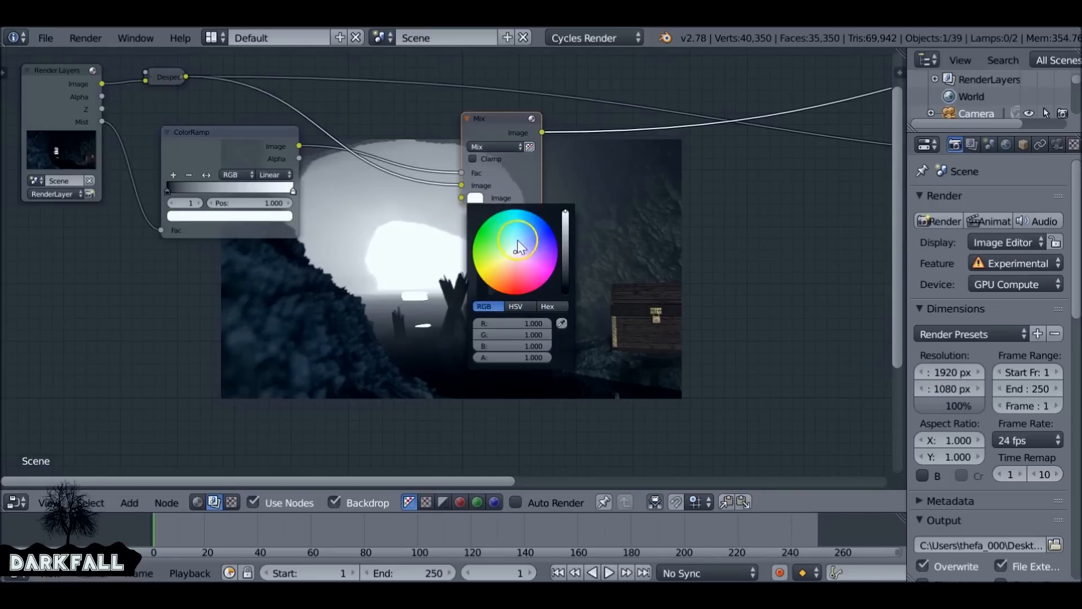
drag(512, 248, 499, 232)
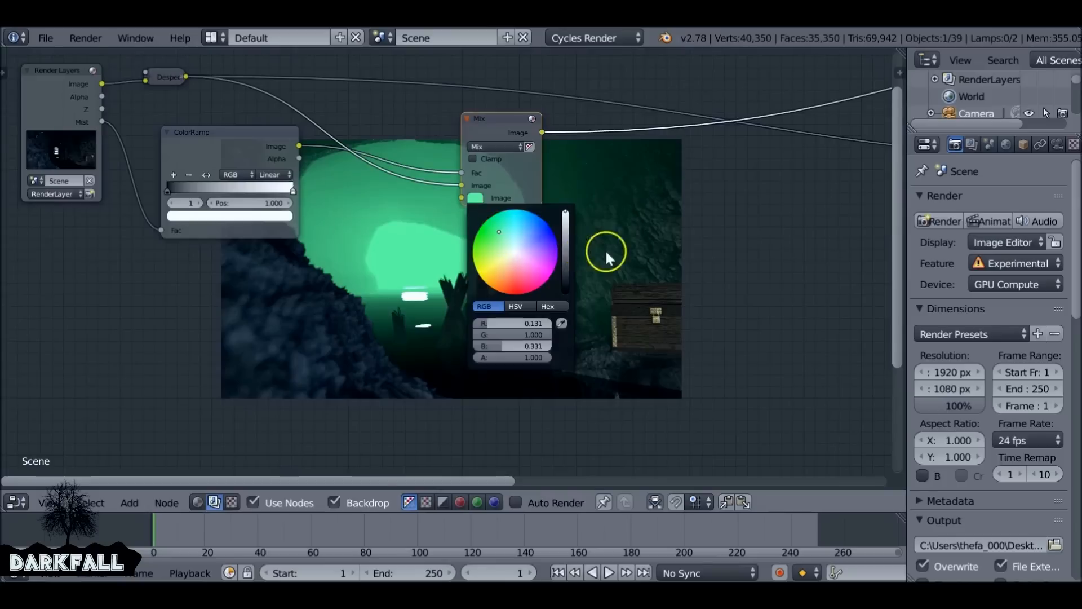
click(476, 199)
mouse_move(508, 229)
mouse_down()
mouse_move(513, 218)
mouse_move(565, 247)
mouse_up()
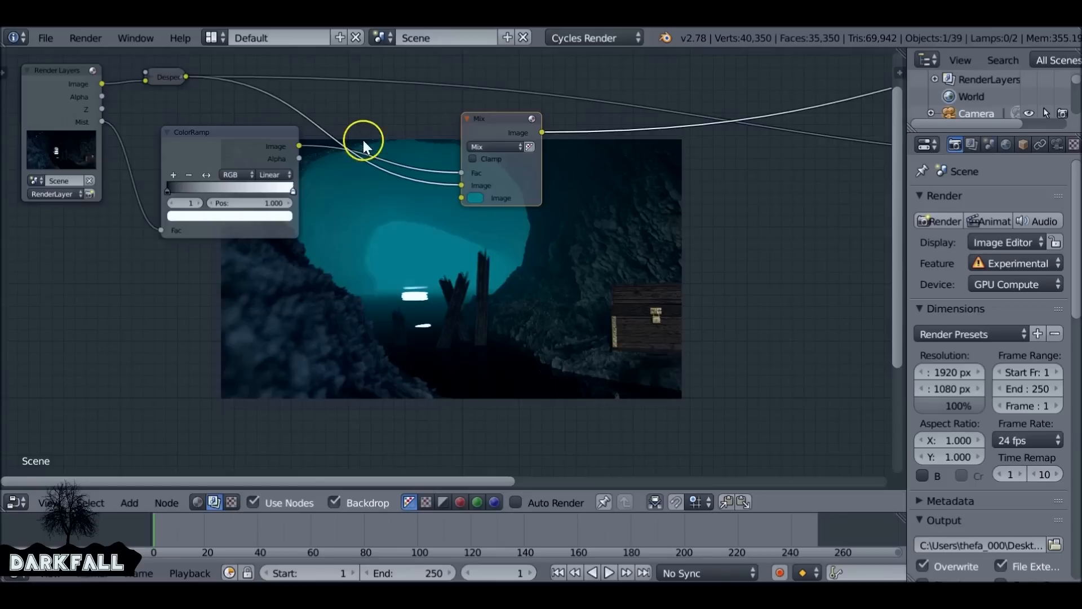
Enable Clamp on the Mix node and set the ColorRamp's white stop to dark grey 0.023 at position 0.643
drag(293, 189, 201, 190)
click(472, 158)
click(230, 215)
drag(266, 73, 270, 125)
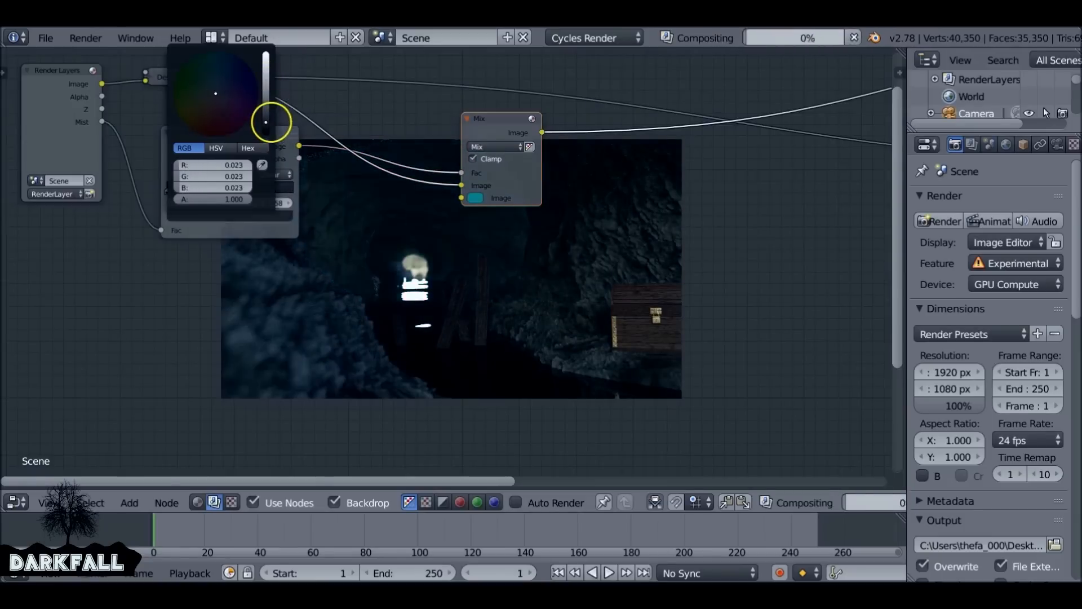
drag(199, 191, 239, 190)
click(476, 199)
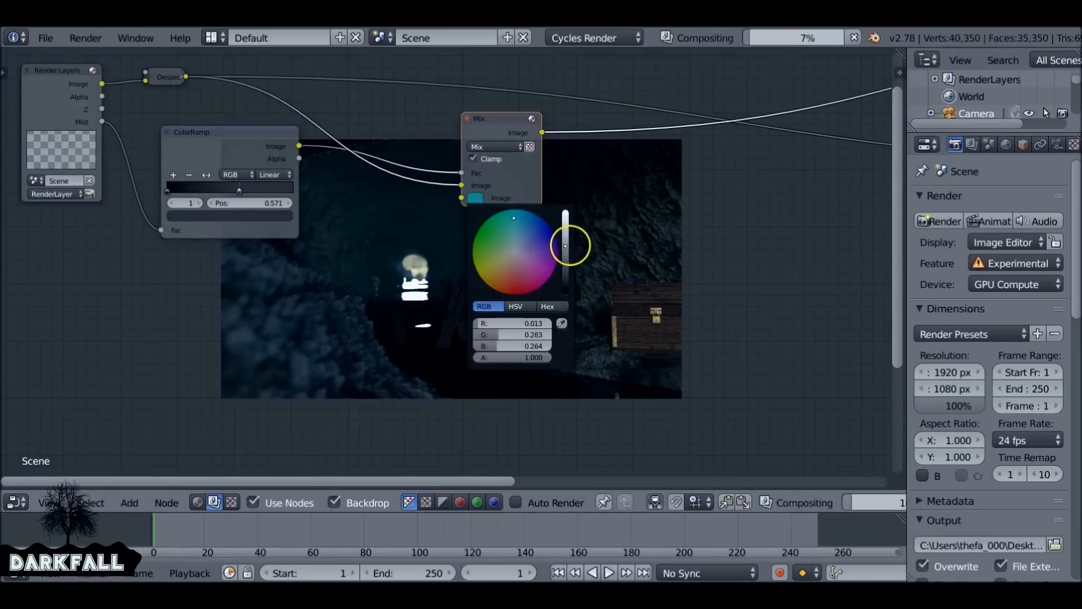
middle_drag(218, 225, 189, 207)
drag(228, 176, 190, 169)
click(218, 201)
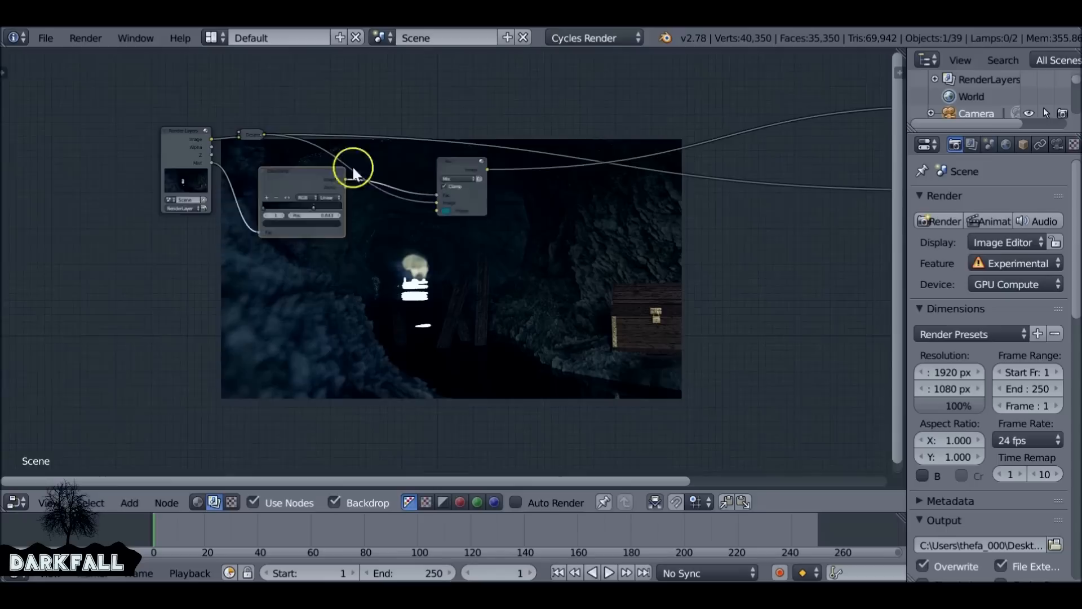
Duplicate the Mix node below the original, feed it the Despeckle output, and connect the ColorRamp to its Fac input
key(shift+d)
click(435, 241)
drag(110, 56, 370, 281)
ctrl+shift+click(380, 224)
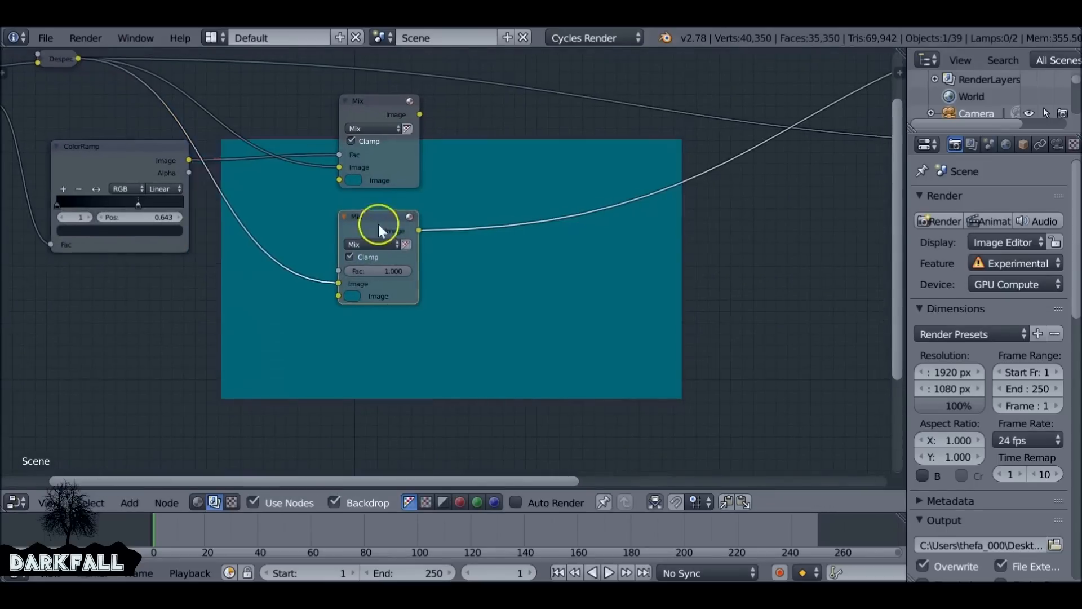
drag(188, 158, 337, 268)
Preview each Mix node in turn and darken the duplicate's second Image colour
ctrl+shift+click(365, 112)
ctrl+shift+click(374, 220)
click(351, 293)
drag(443, 164, 444, 179)
middle_drag(523, 265, 537, 189)
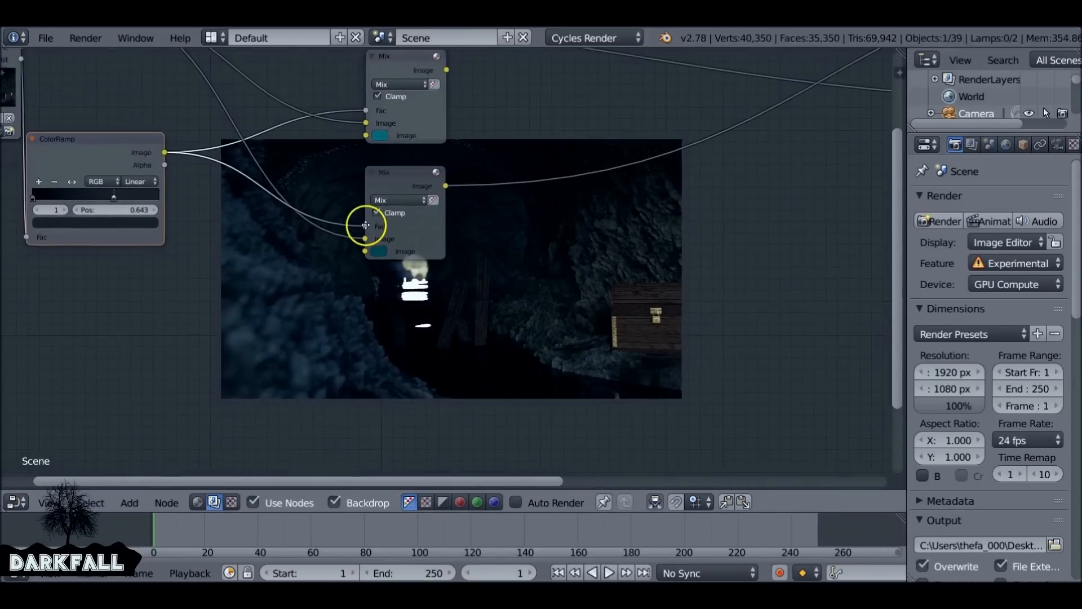
click(364, 227)
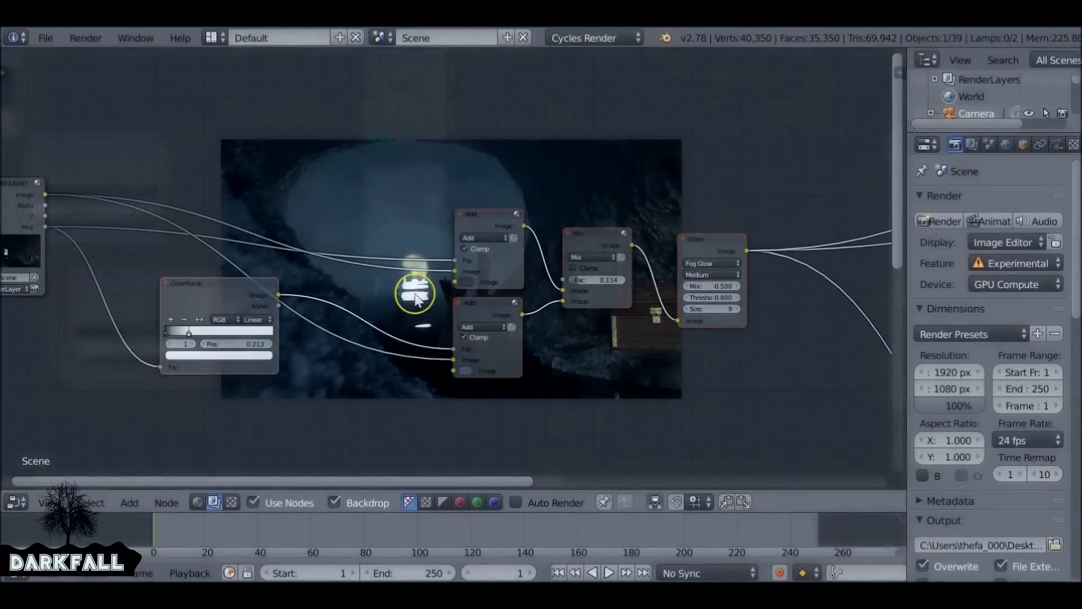
Toggle the ColorRamp's mute in the two-Add-node mist setup to compare the backdrop with and without it
middle_drag(331, 239, 387, 278)
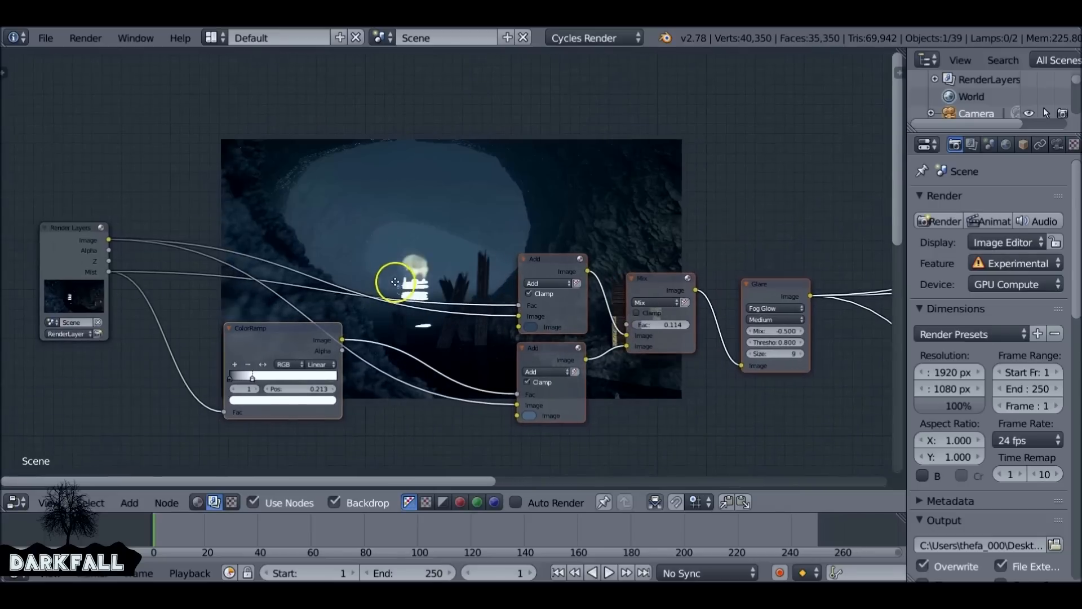
click(294, 331)
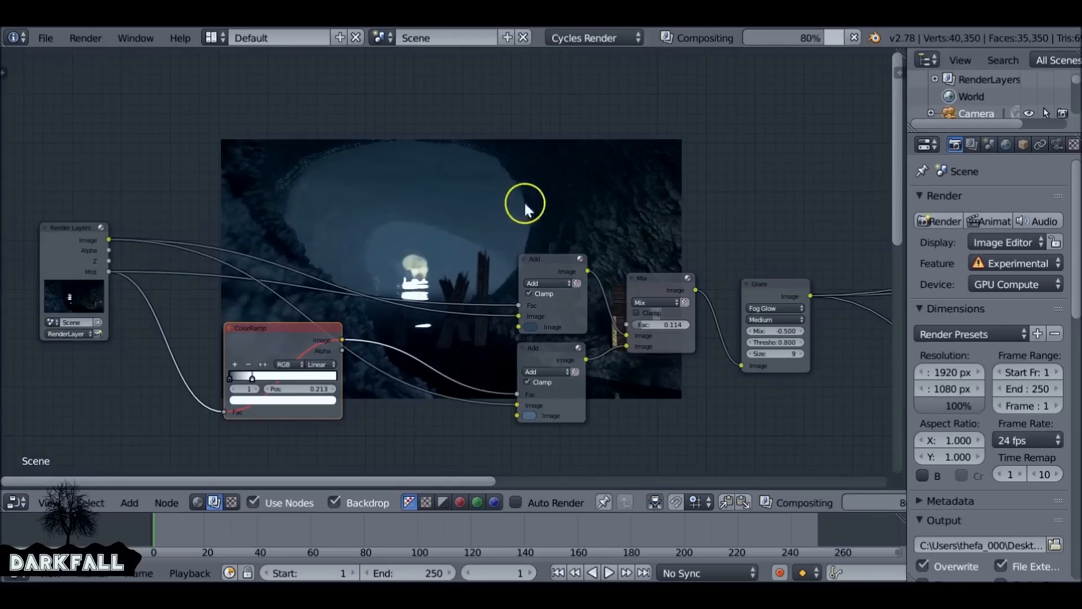
key(m)
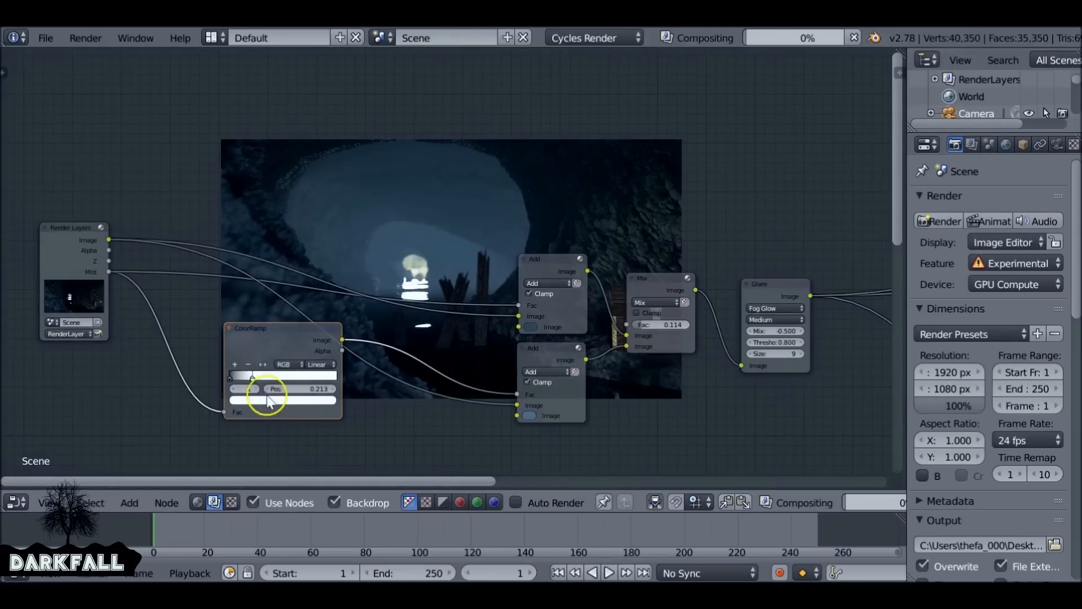
middle_drag(411, 338, 302, 307)
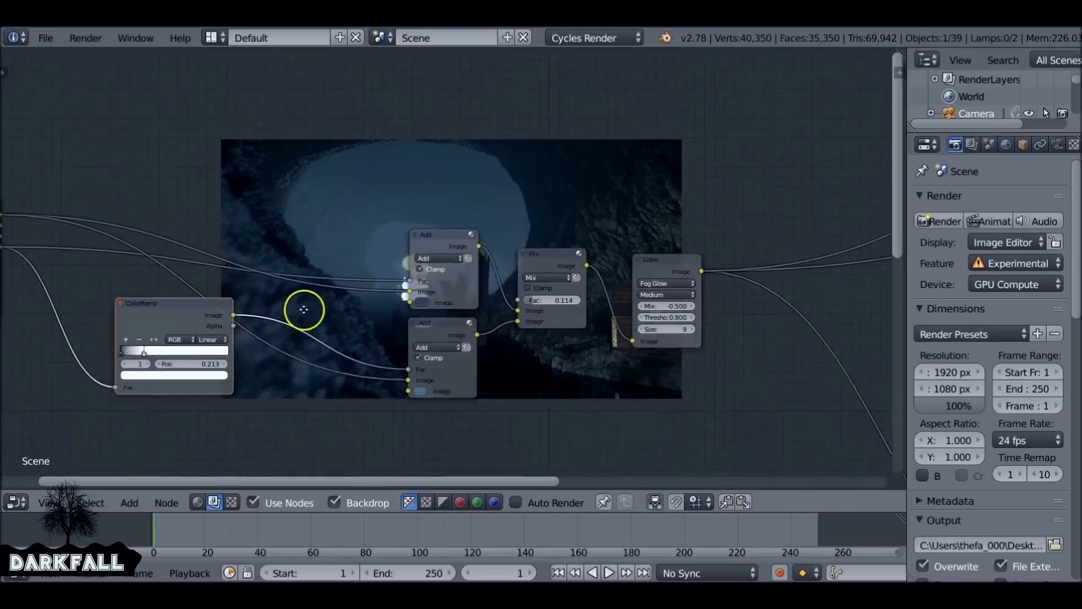
scroll(310, 302, down, 1)
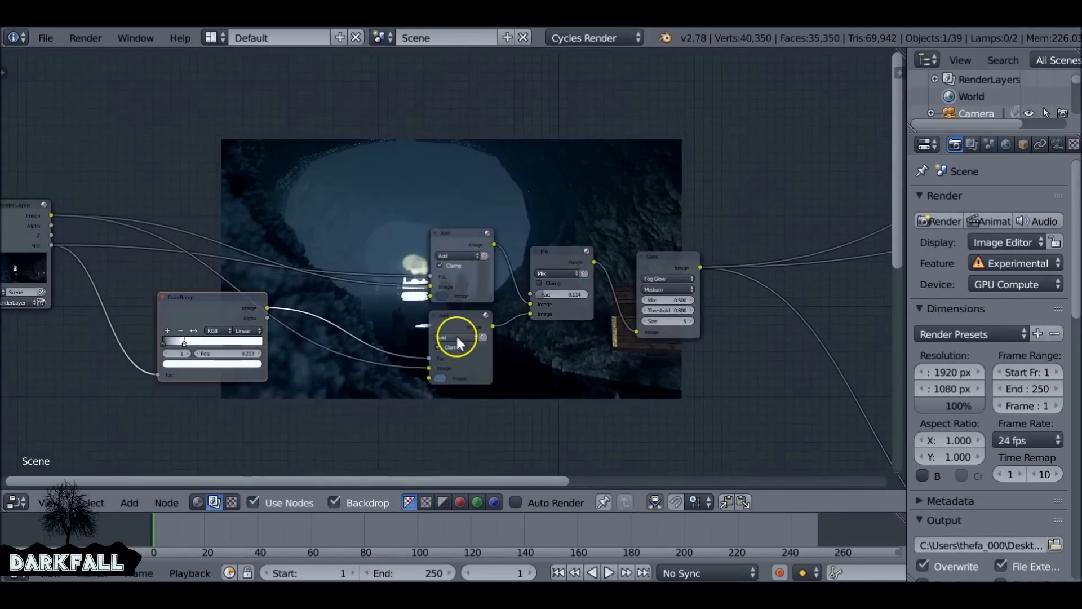
Move the Soften filter node closer to the Glare node
middle_drag(534, 307, 312, 291)
ctrl+middle_drag(460, 245, 472, 296)
drag(579, 393, 389, 268)
middle_drag(389, 269, 552, 317)
Add a Despeckle filter node above the ColorRamp and feed it the Render Layers Image output
key(shift+a)
mouse_move(265, 152)
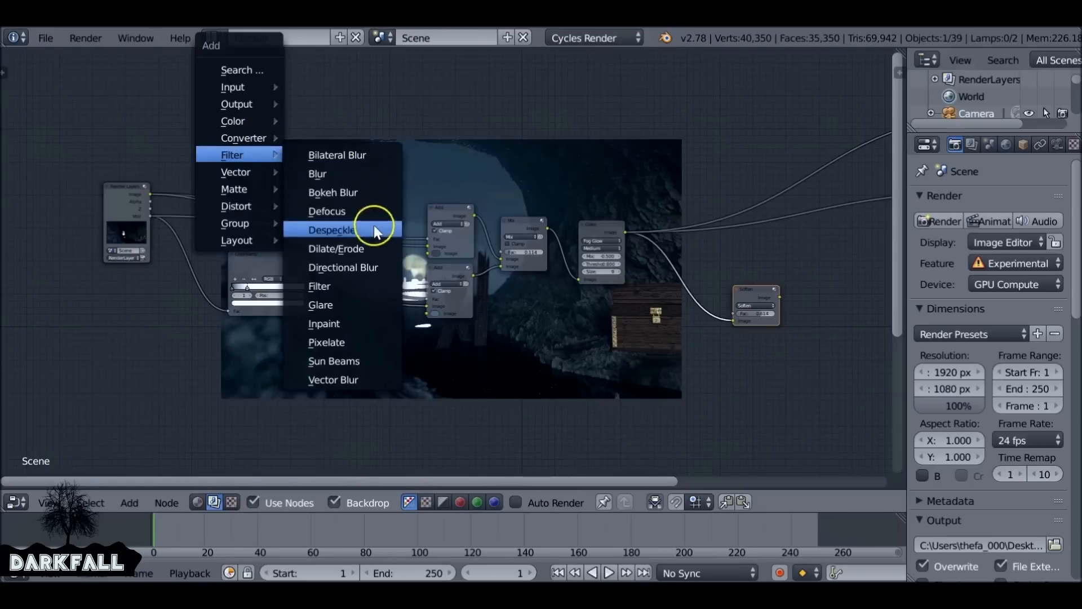
click(332, 229)
click(327, 169)
drag(150, 194, 305, 185)
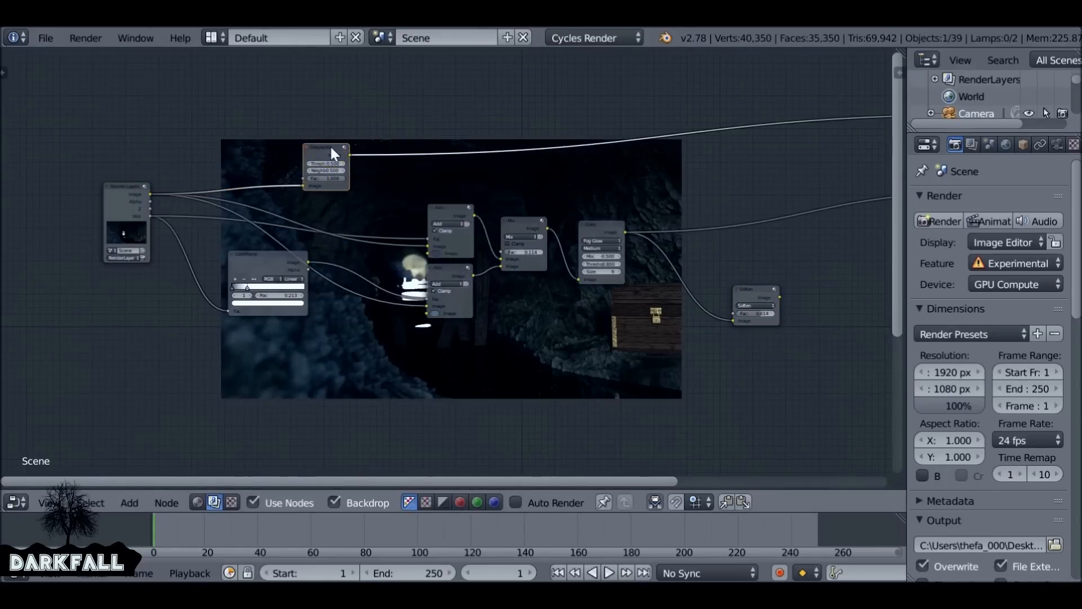
Feed the Despeckle output into the first Image input of both Add nodes and preview the Glare node's result
scroll(330, 146, up, 4)
middle_drag(387, 208, 500, 283)
ctrl+shift+click(180, 269)
ctrl+shift+click(442, 218)
scroll(248, 274, down, 2)
middle_drag(740, 315, 569, 280)
ctrl+shift+click(570, 281)
drag(277, 198, 368, 384)
drag(176, 314, 194, 309)
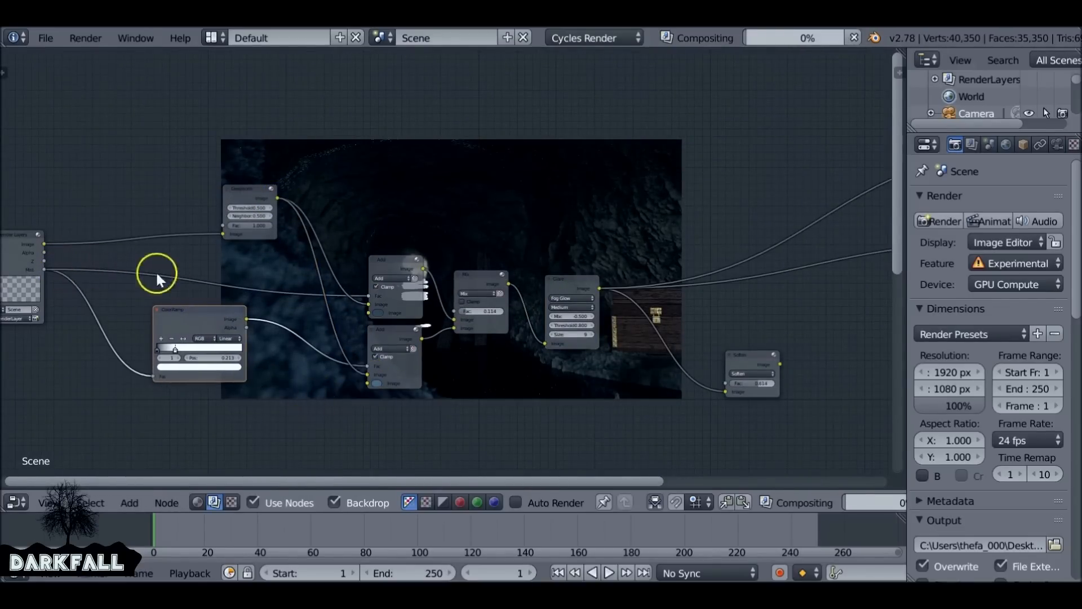
Adjust the factor of the Mix node joining the two Add nodes, trying 0.759 and settling on 0.187
middle_drag(414, 302, 294, 265)
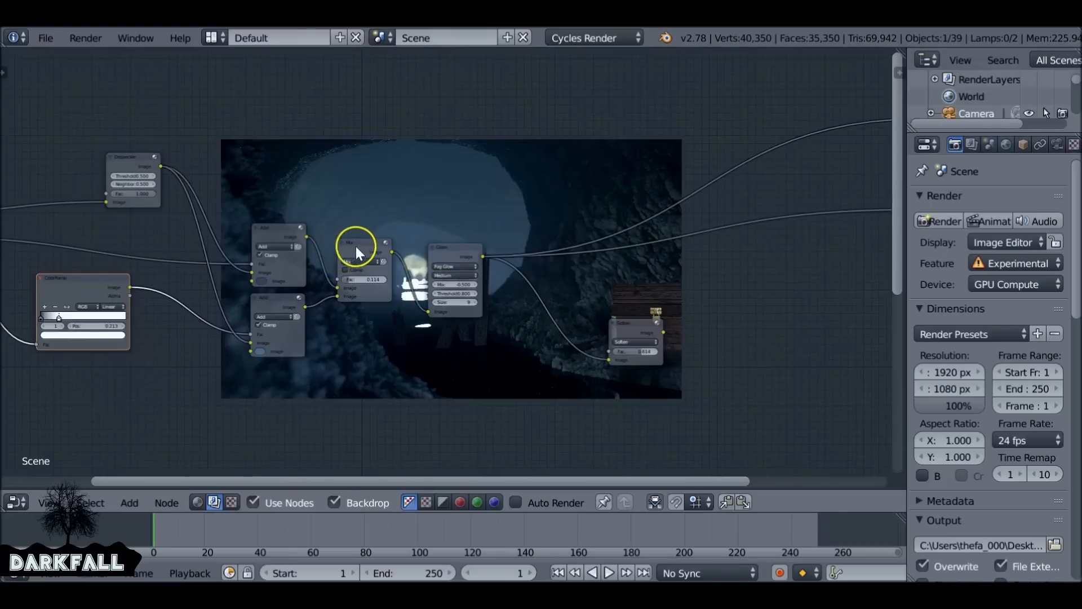
scroll(346, 253, up, 2)
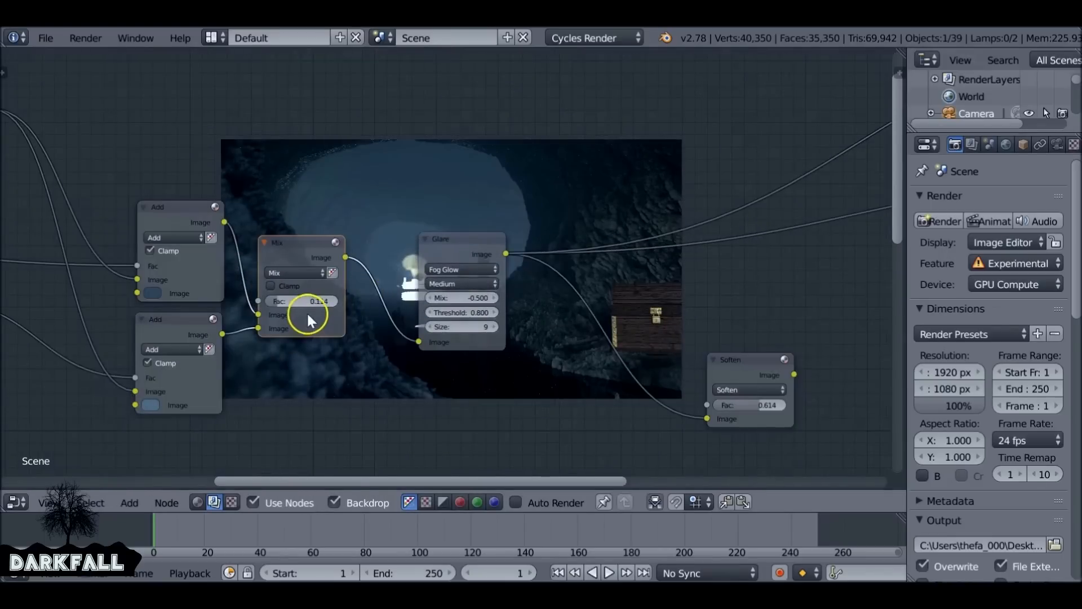
drag(280, 307, 327, 303)
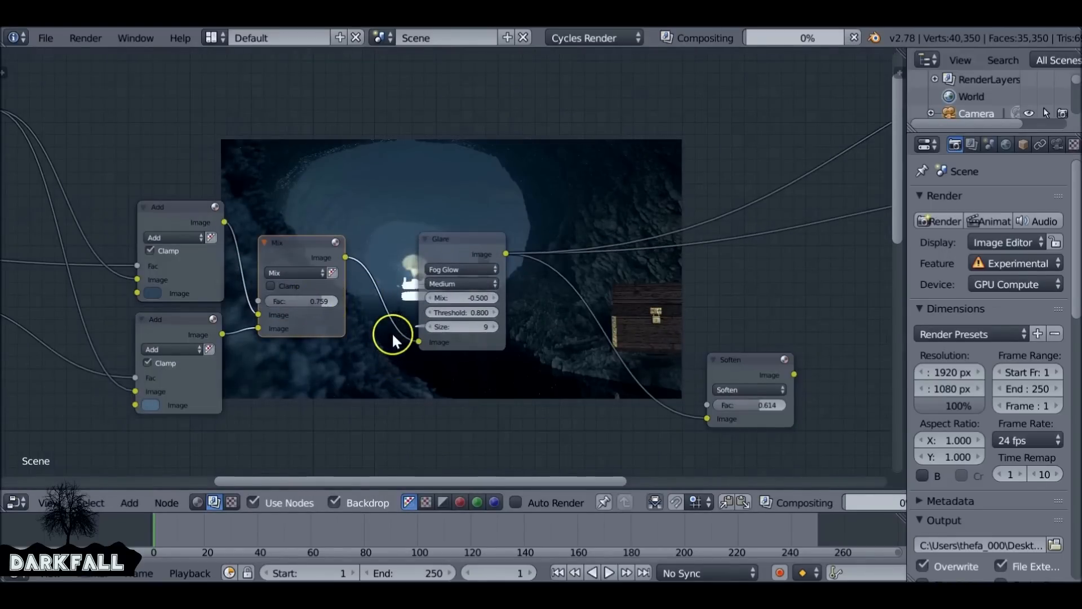
middle_drag(392, 333, 467, 426)
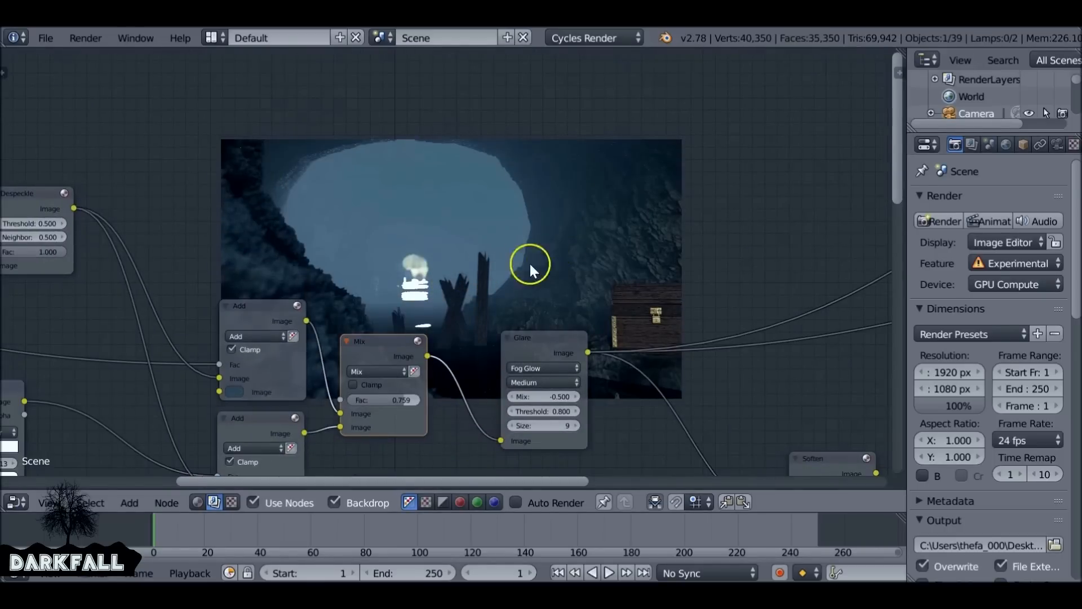
drag(402, 398, 361, 401)
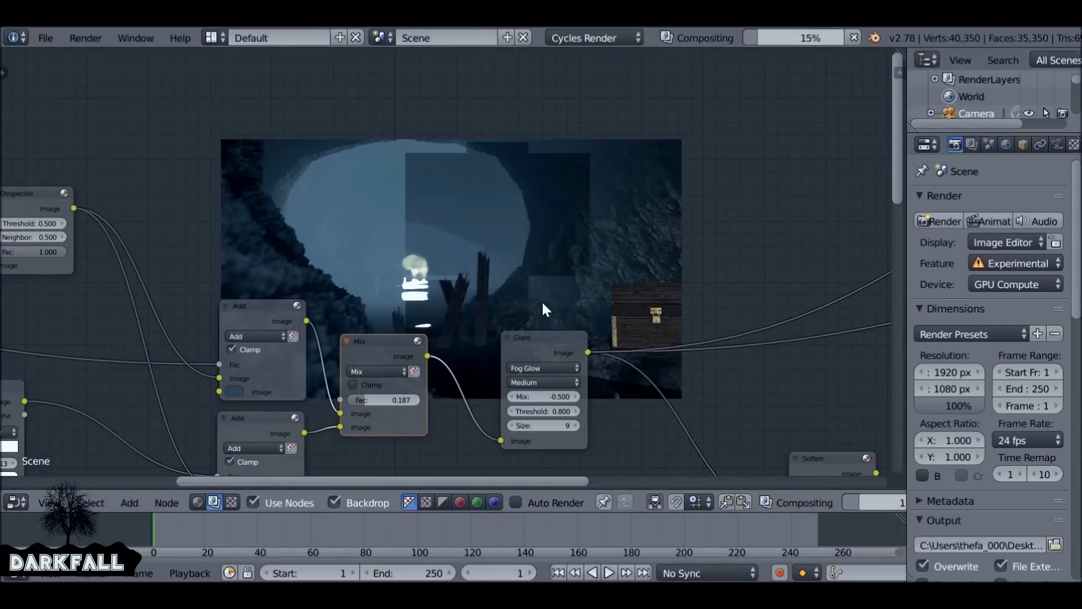
Lower the factor of the Mix node joining the two Add nodes to 0.108 and move the Glare node closer to it
middle_drag(456, 299, 347, 208)
drag(256, 305, 253, 309)
drag(452, 249, 401, 249)
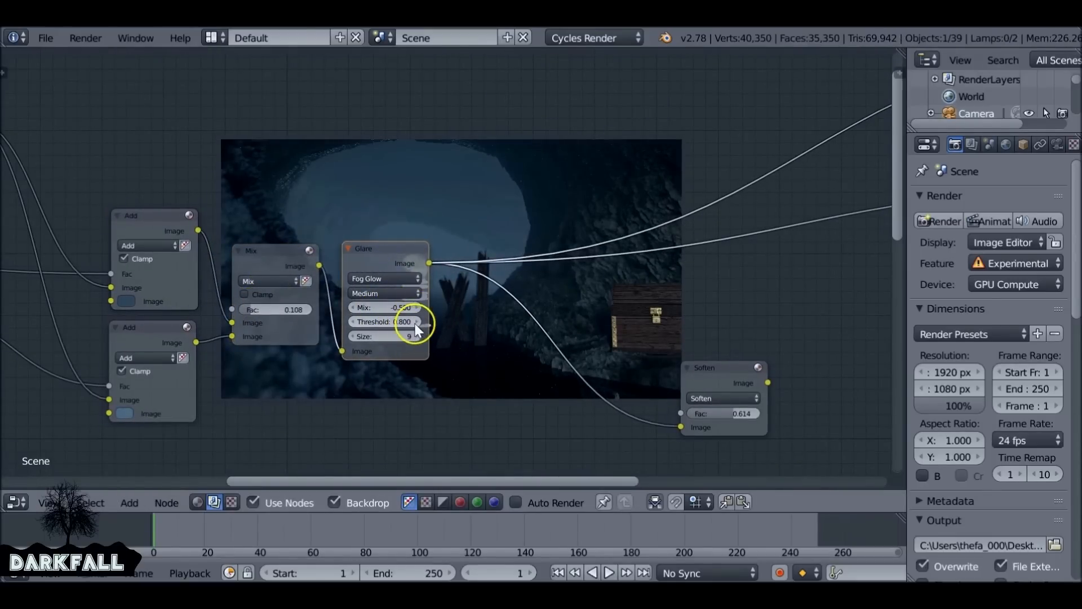
Mute and unmute the Glare node to compare the image with and without the fog glow
middle_drag(460, 288, 438, 375)
key(m)
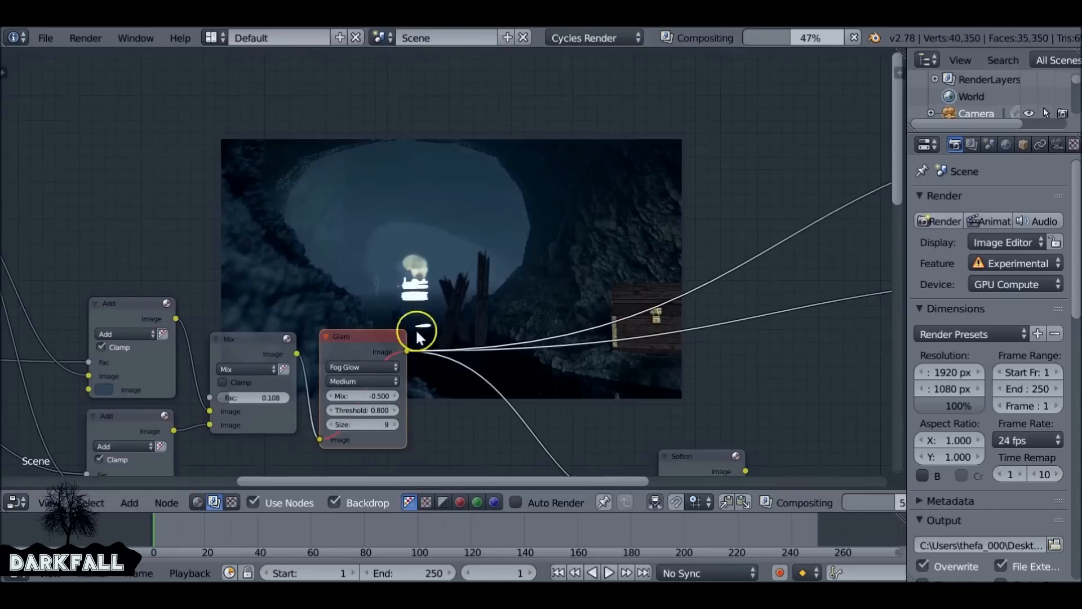
click(516, 302)
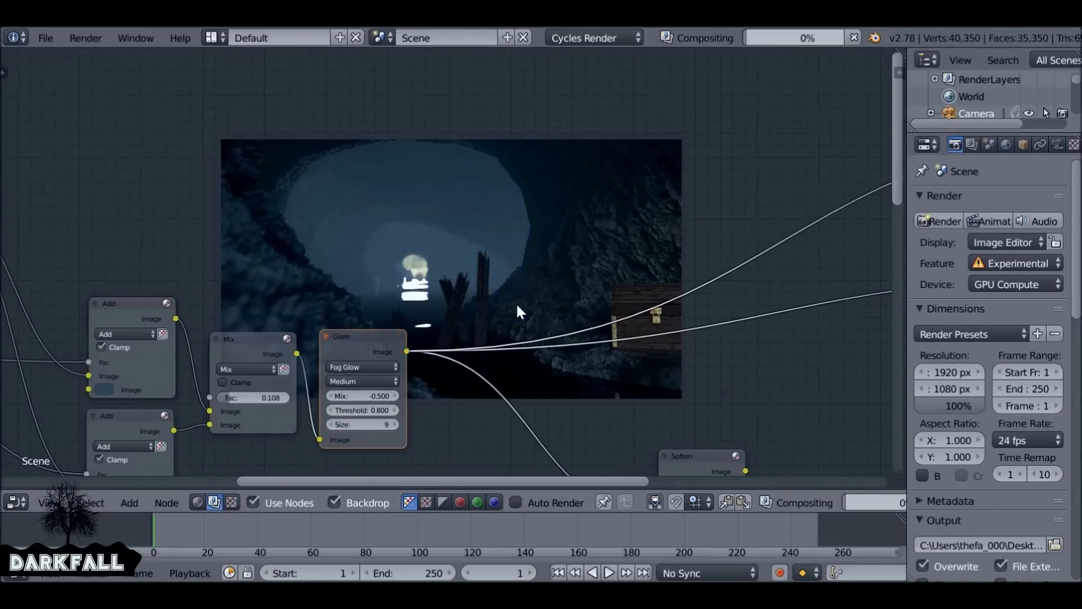
Preview the Soften filter node's result and try its factor at 0.187 and 1.000
middle_drag(508, 300, 461, 121)
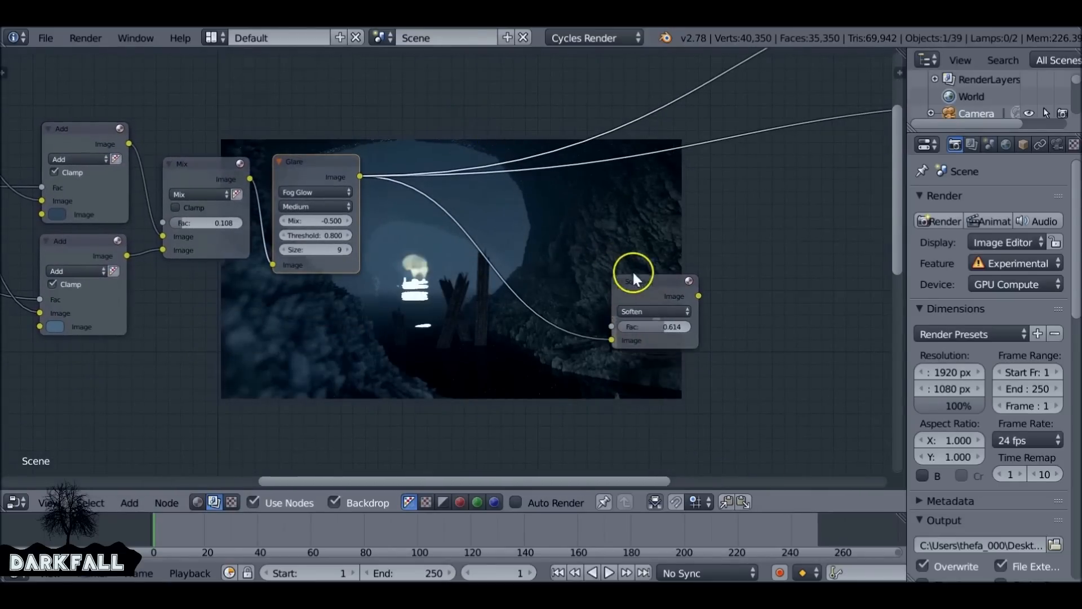
ctrl+shift+click(643, 284)
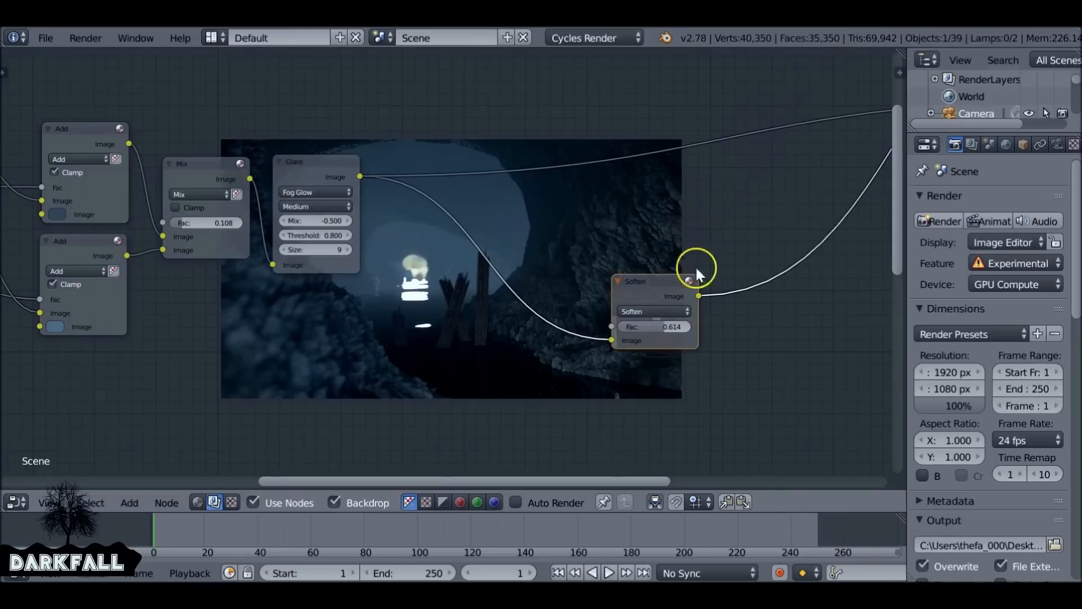
drag(668, 326, 635, 326)
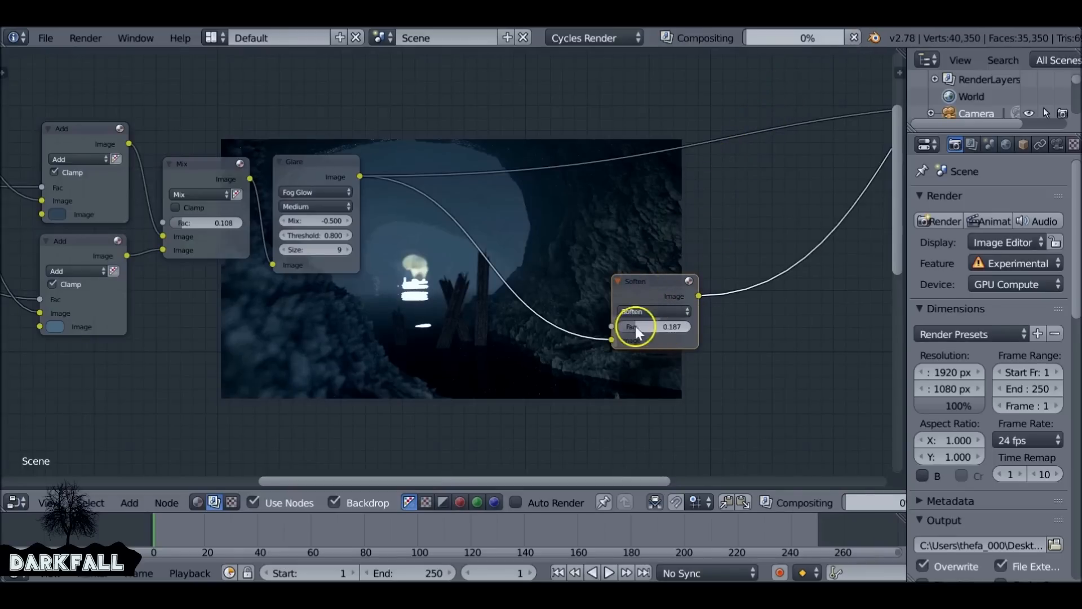
drag(648, 326, 674, 340)
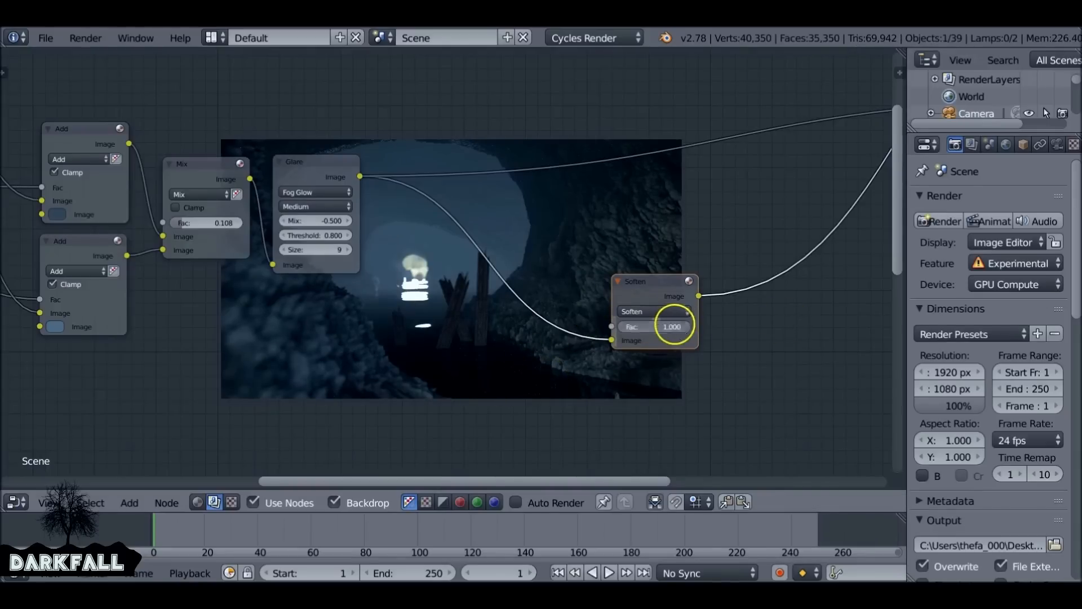
drag(682, 326, 623, 331)
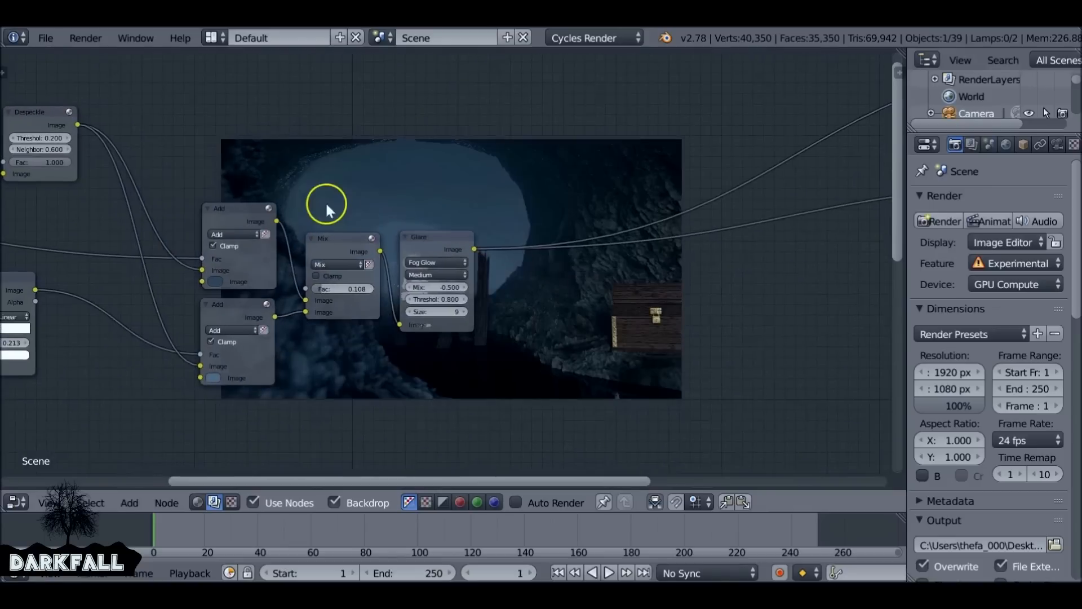
Add a Color Balance node between the Glare node and the output nodes, positioned above the backdrop image's centre
key(shift+a)
mouse_move(525, 315)
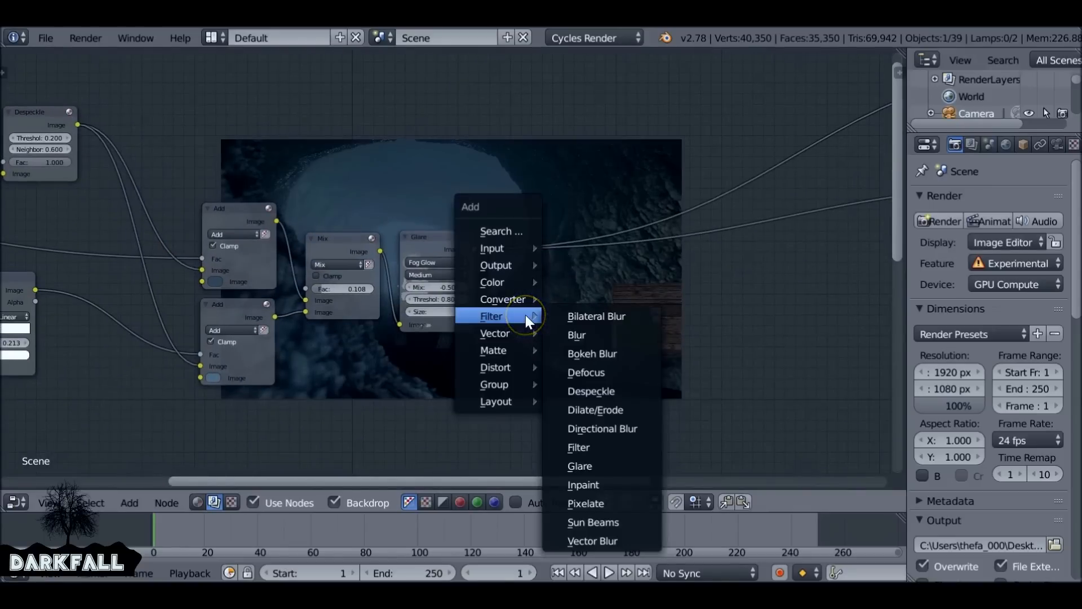
mouse_move(513, 280)
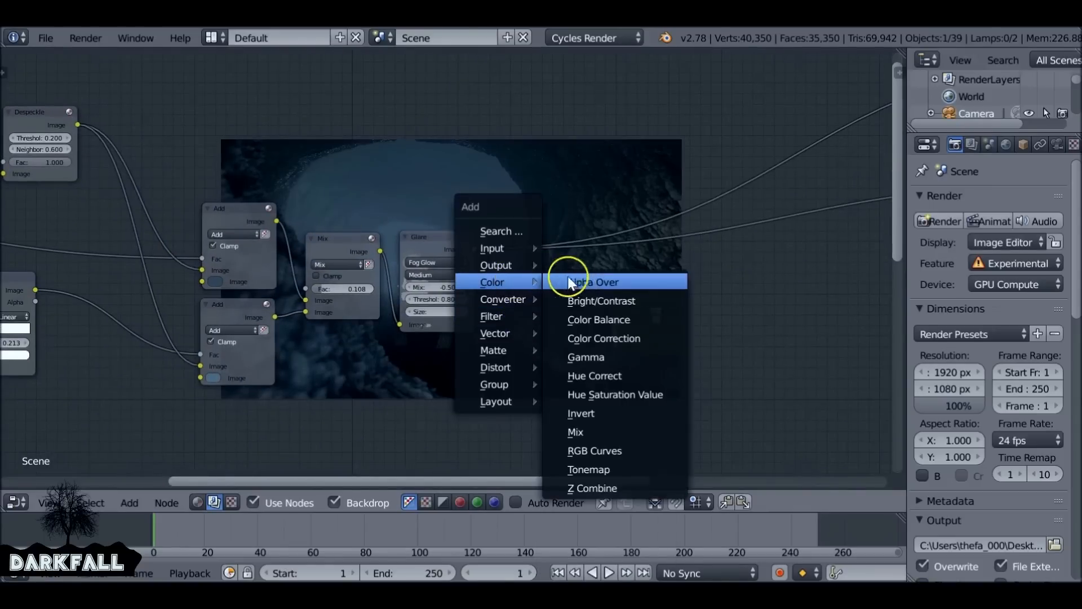
click(650, 312)
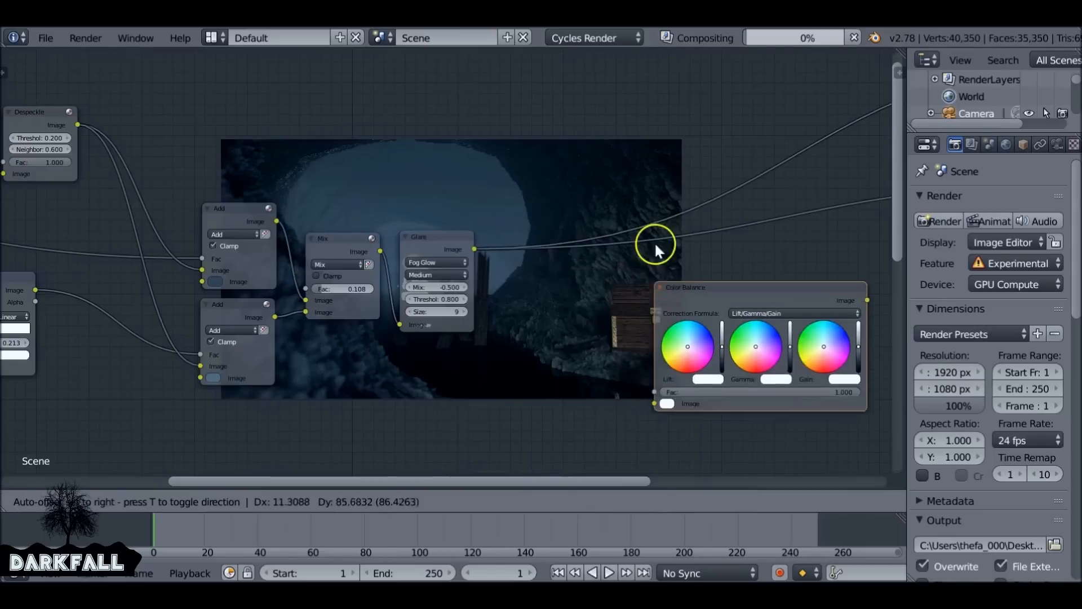
click(645, 232)
middle_drag(698, 241, 378, 224)
drag(378, 224, 214, 65)
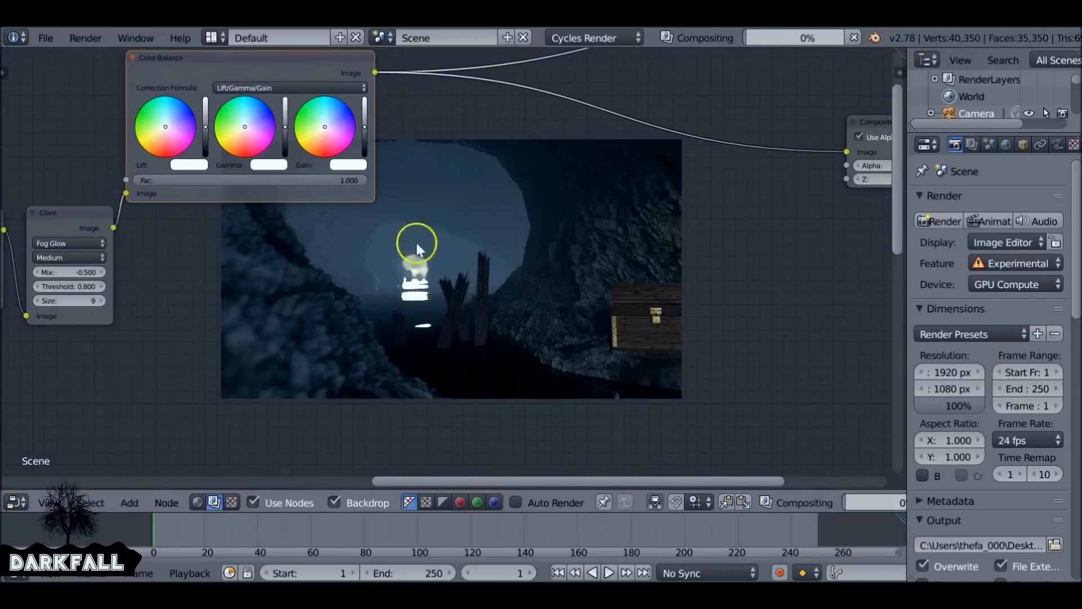
Shift the Color Balance gain slightly toward blue and the lift slightly toward yellow-green
scroll(232, 141, up, 2)
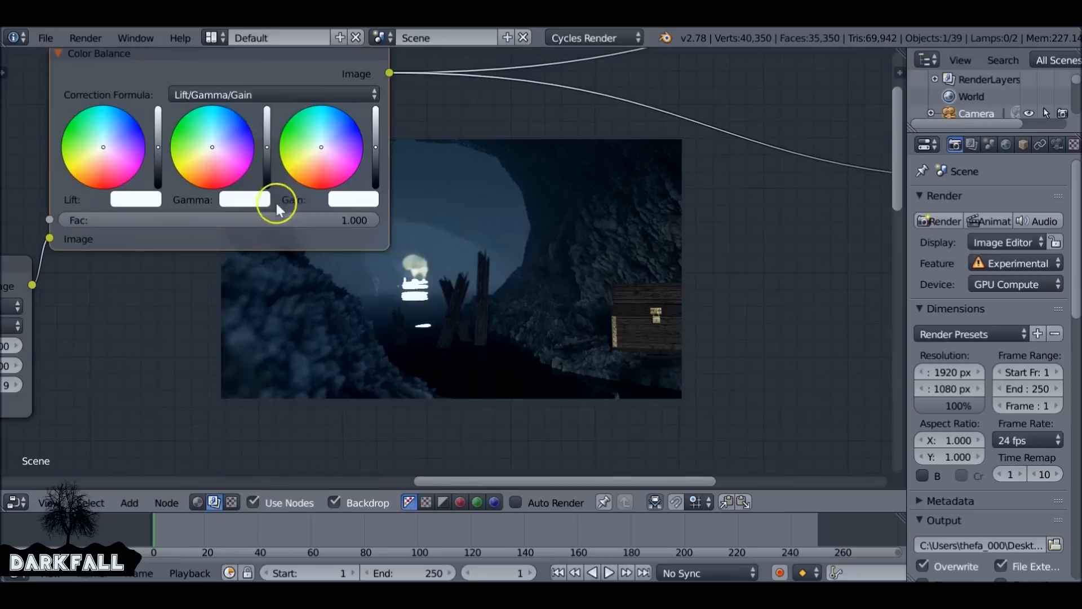
drag(321, 146, 326, 141)
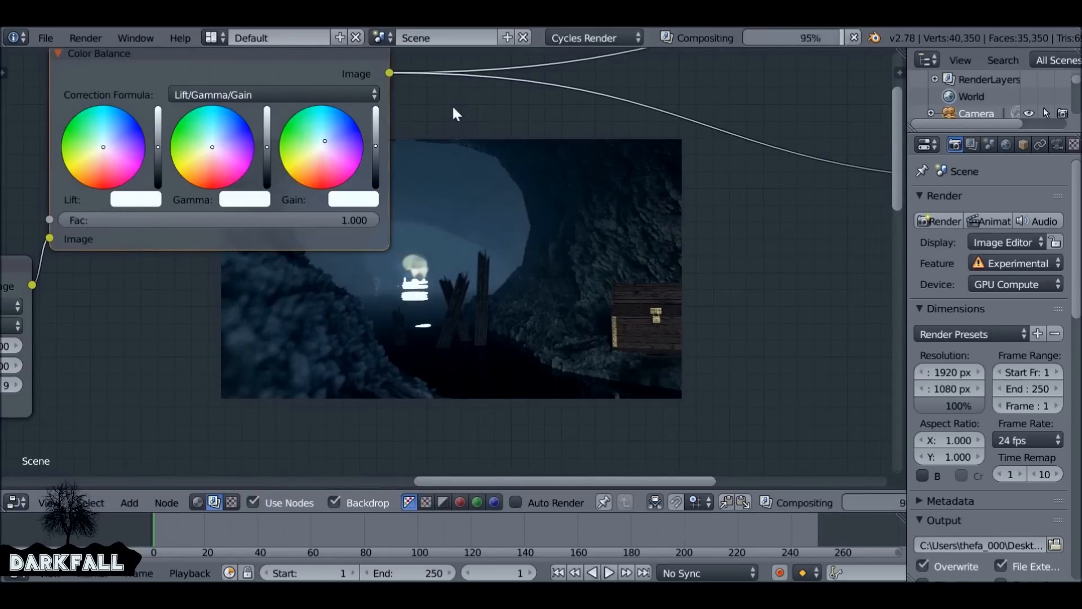
drag(106, 144, 100, 149)
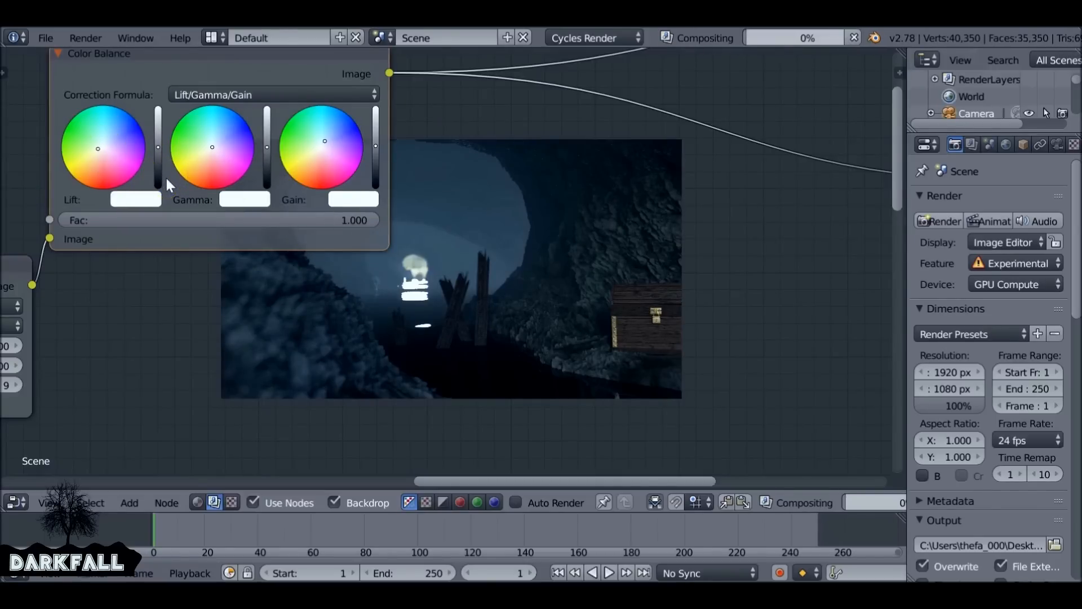
drag(112, 161, 103, 149)
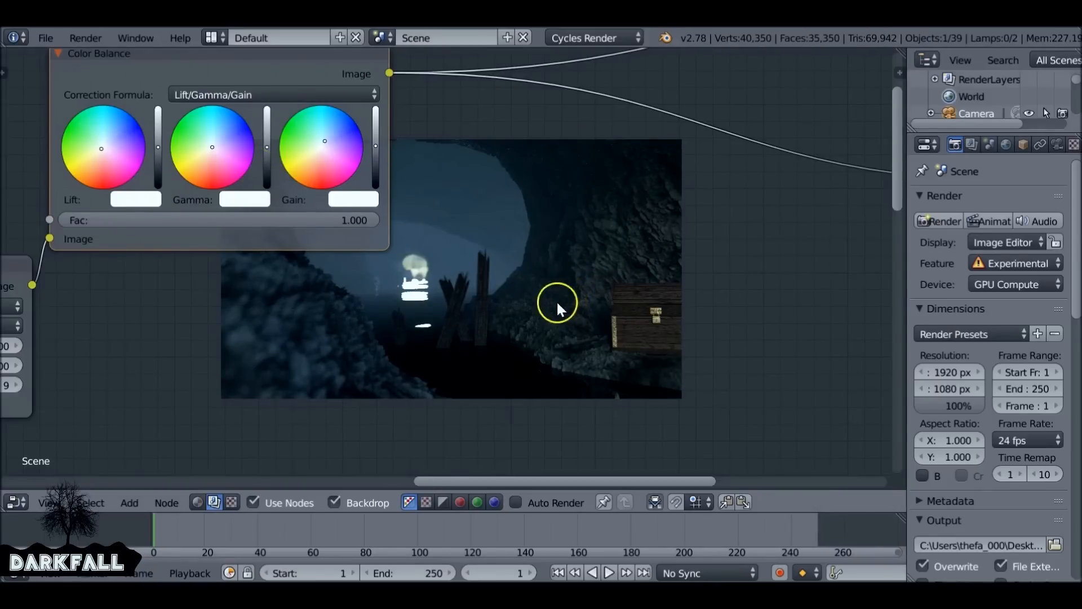
Toggle muting of the Color Balance node to compare the cave image with and without the colour grading
click(249, 66)
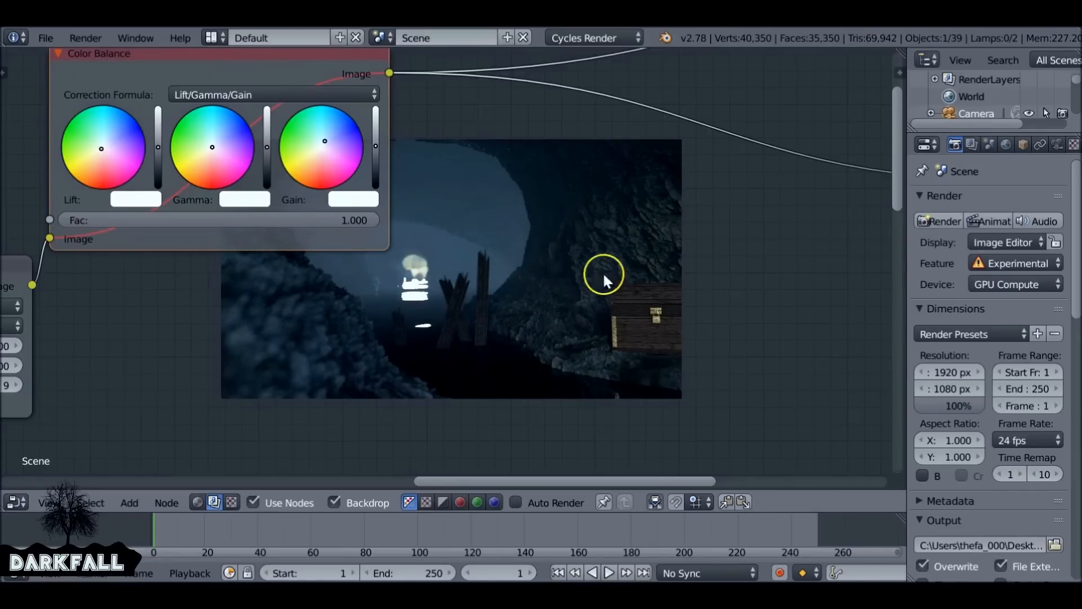
key(m)
middle_drag(421, 313, 283, 194)
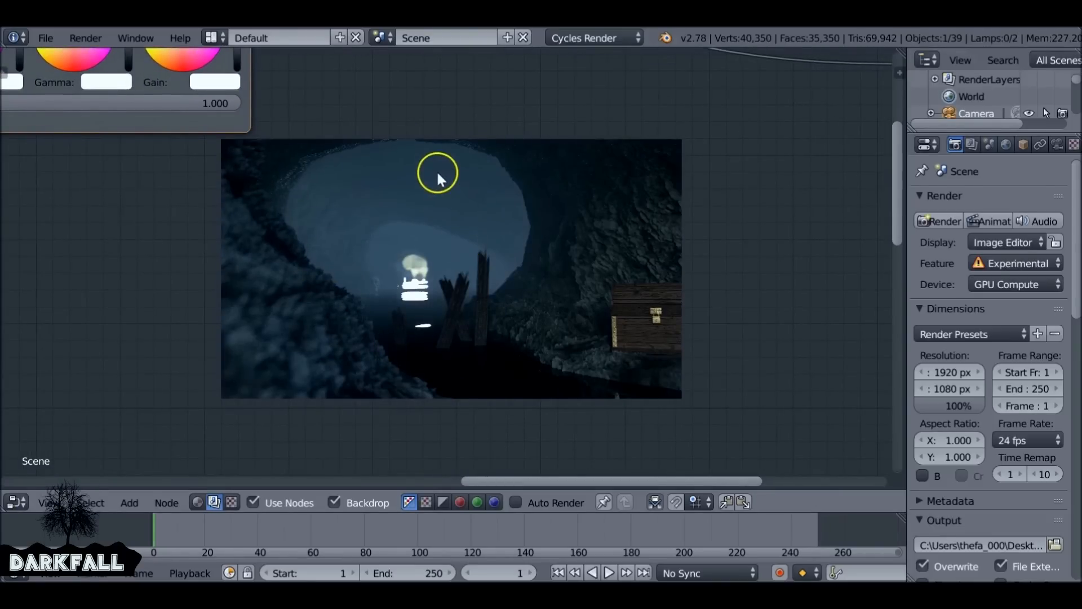
Add an RGB Curves node between the Color Balance node and the Composite output
scroll(438, 174, down, 1)
middle_drag(432, 181, 392, 326)
key(shift+a)
mouse_move(391, 326)
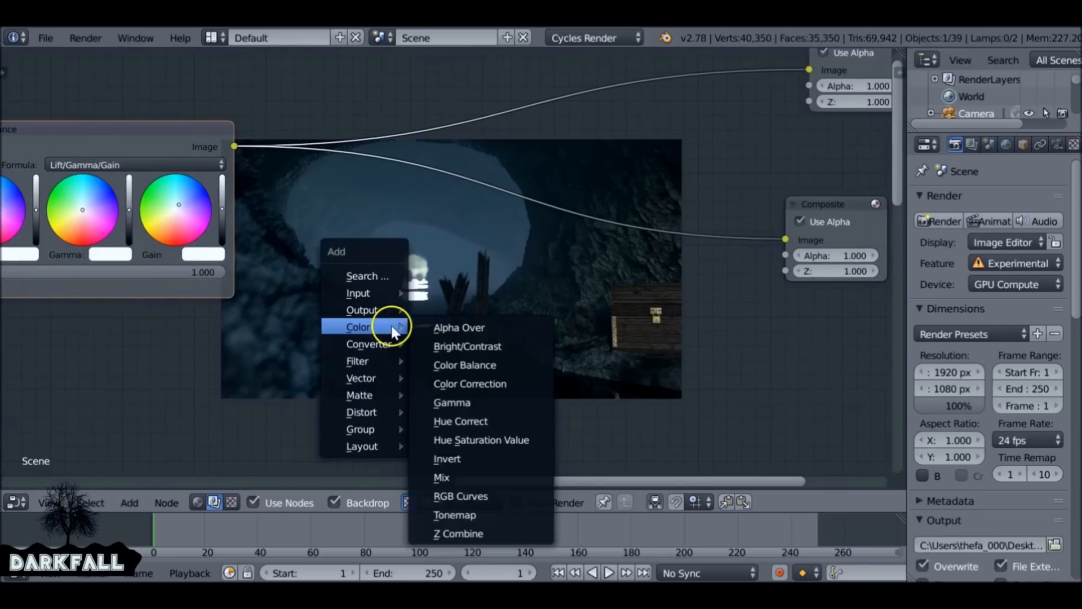
click(484, 495)
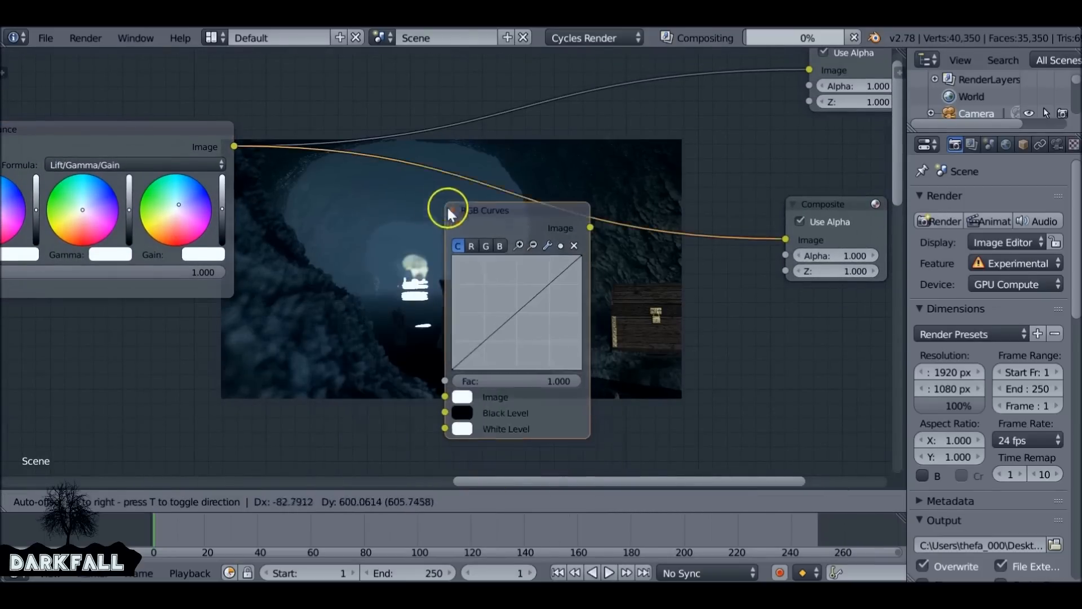
click(451, 170)
Darken the midtones with a combined-curve point in RGB Curves, trying X 0.58824, Y 0.37917 and settling on X 0.54412, Y 0.43750
drag(509, 273, 522, 284)
middle_drag(522, 284, 267, 62)
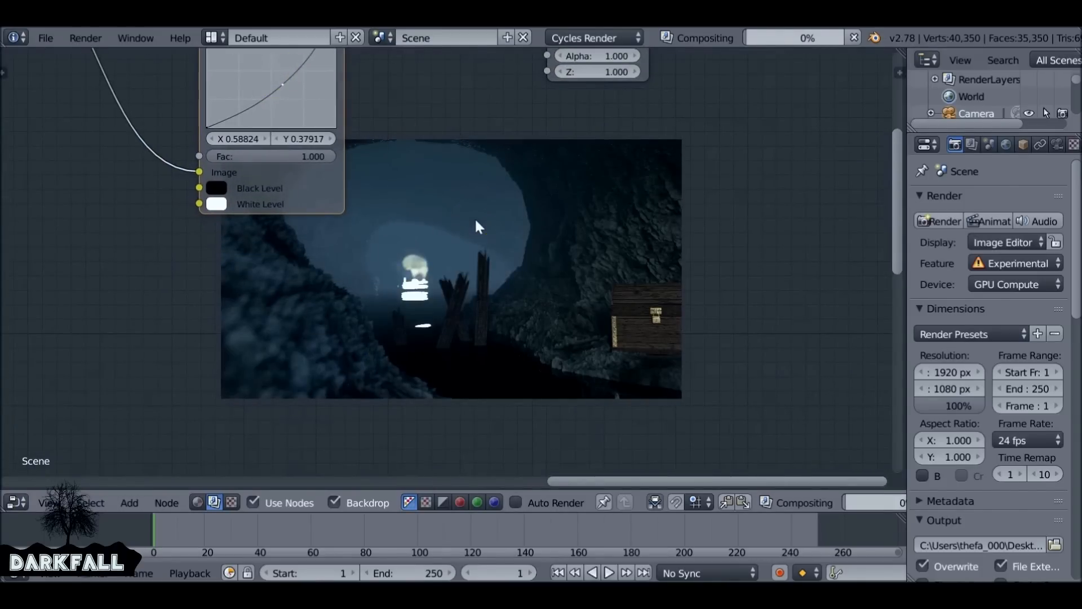
click(382, 268)
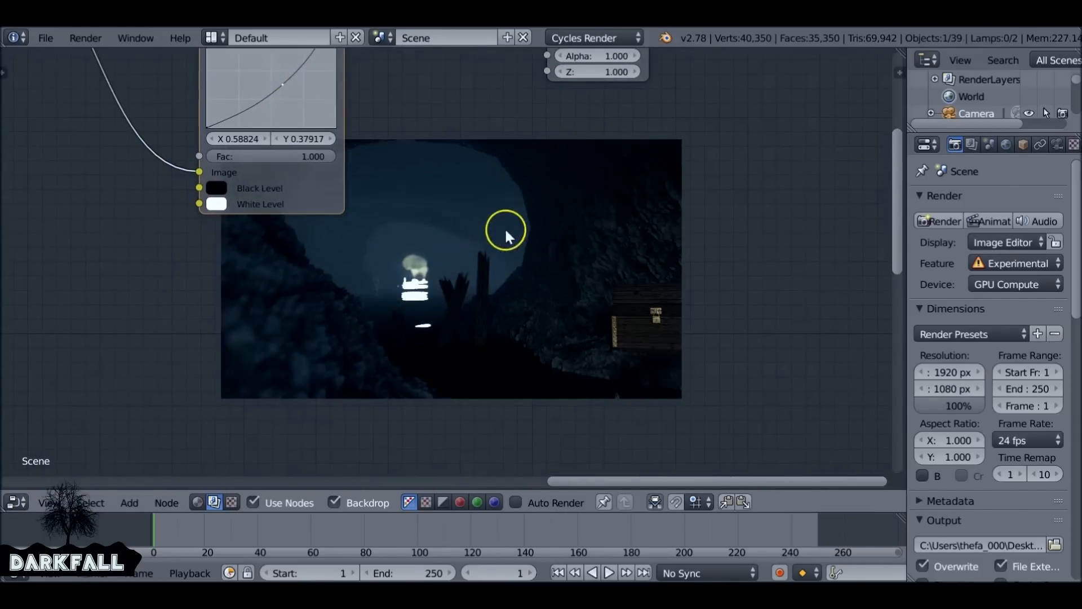
middle_drag(522, 187, 405, 244)
drag(286, 214, 280, 207)
middle_drag(438, 281, 337, 229)
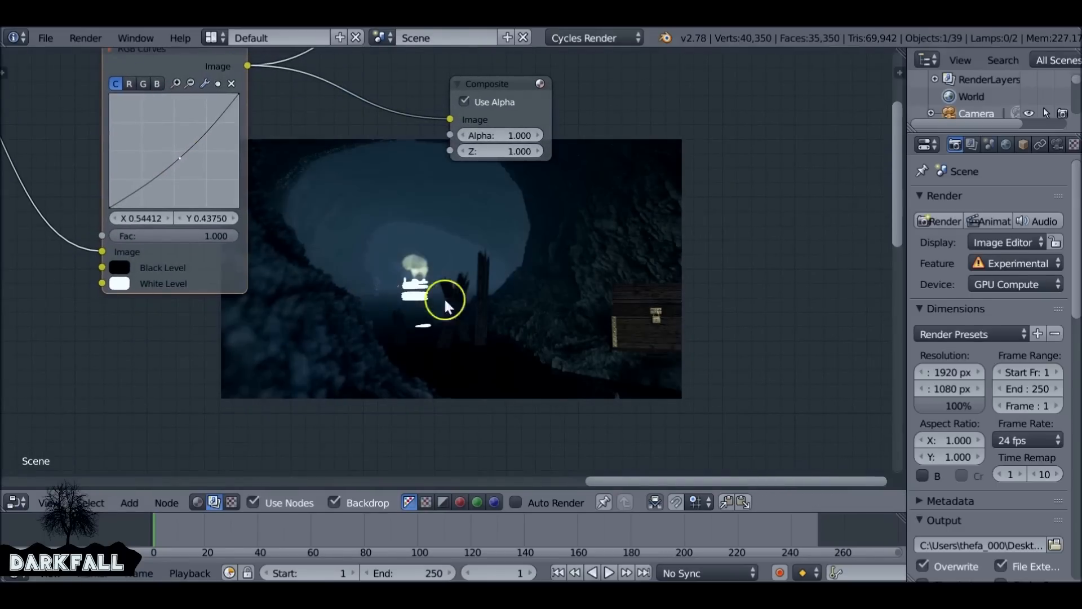
middle_drag(442, 299, 394, 379)
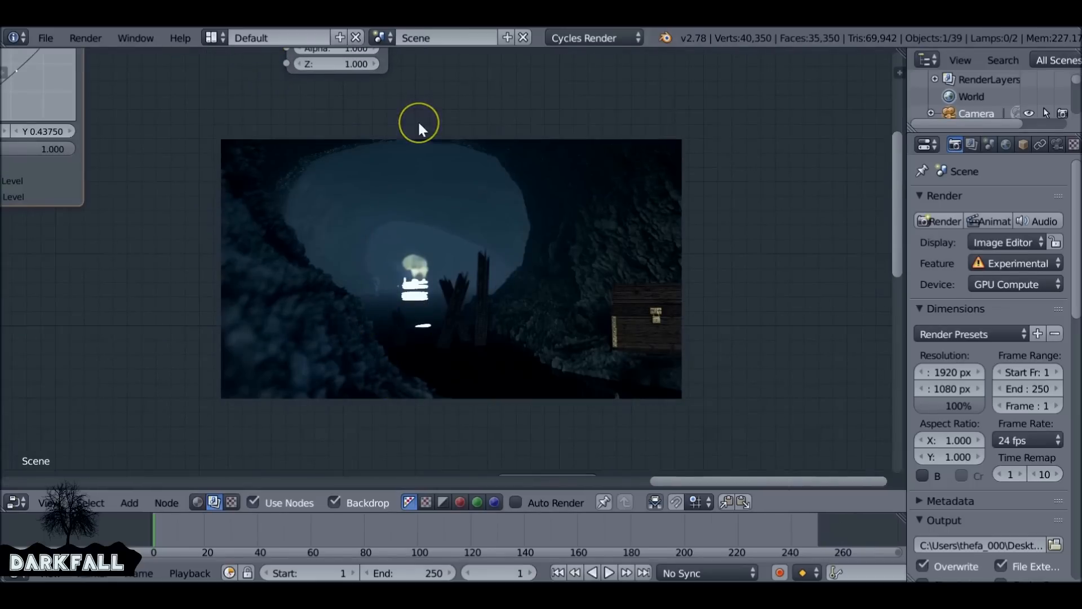